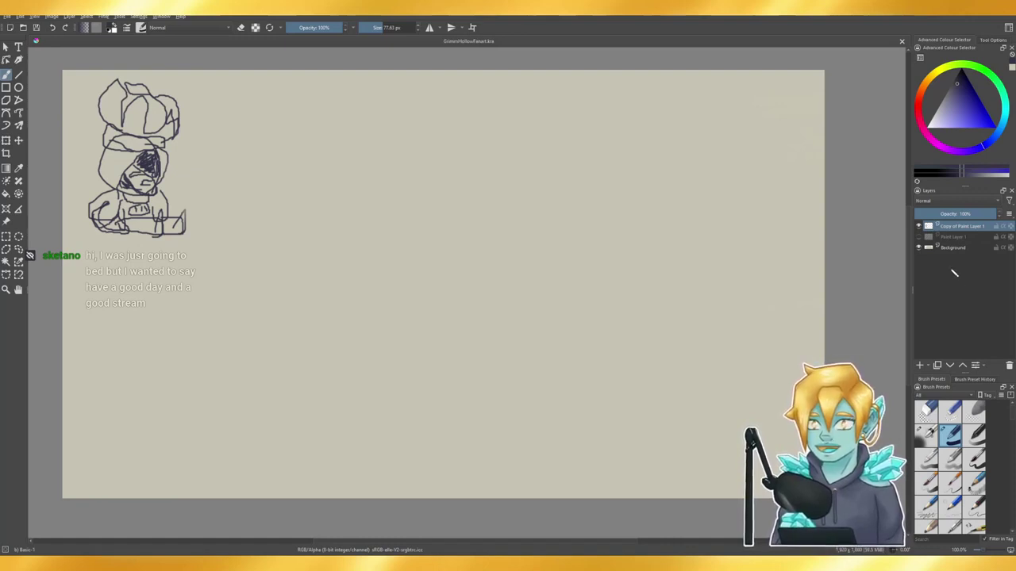
# - Add a new paint layer above the small sketch layer, save the file, and pick a dark purple brush colour
pyautogui.click(919, 366)
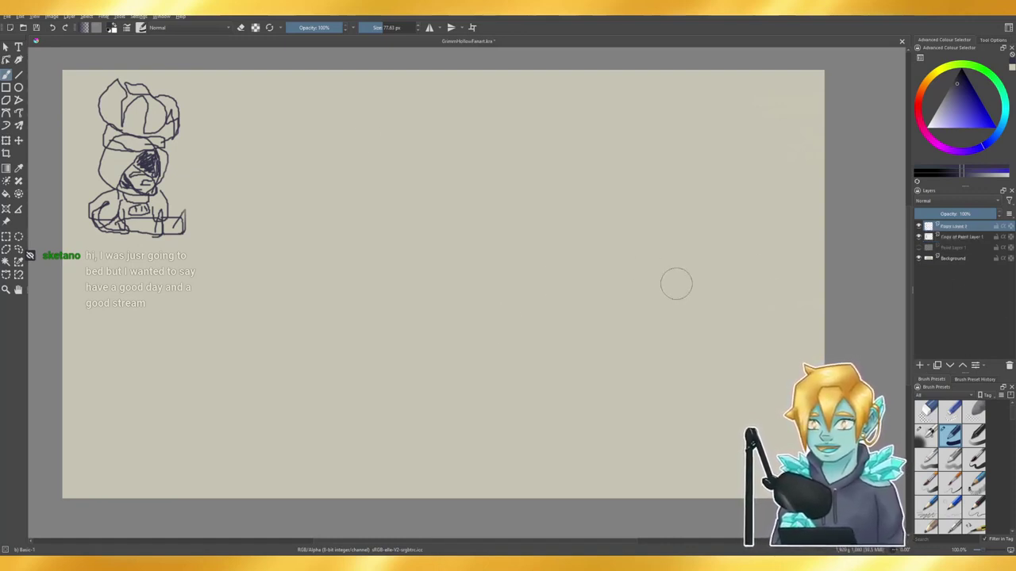
pyautogui.moveTo(369, 26); pyautogui.dragTo(387, 40)
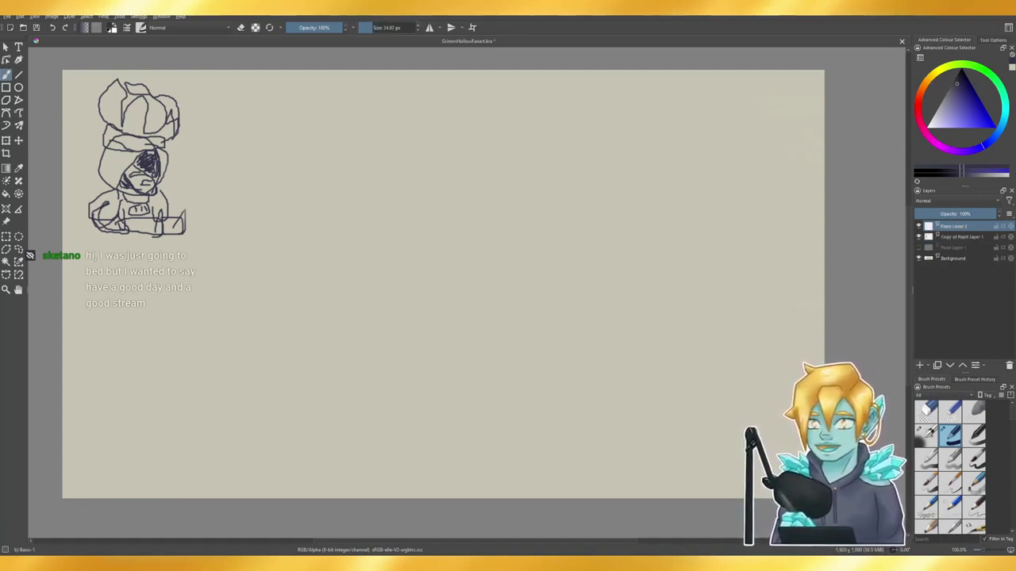
pyautogui.hotkey('ctrl', 's')
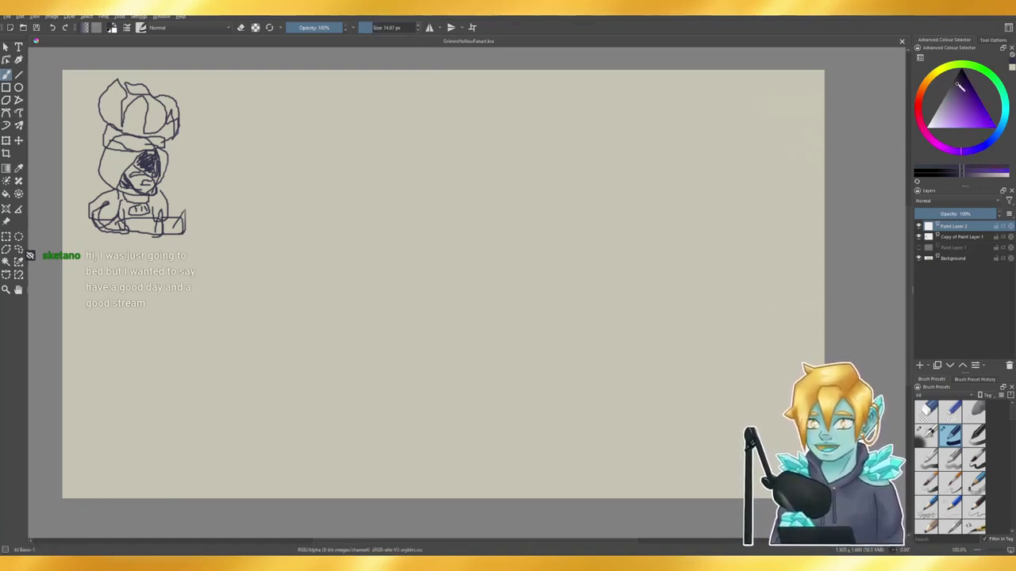
pyautogui.click(964, 82)
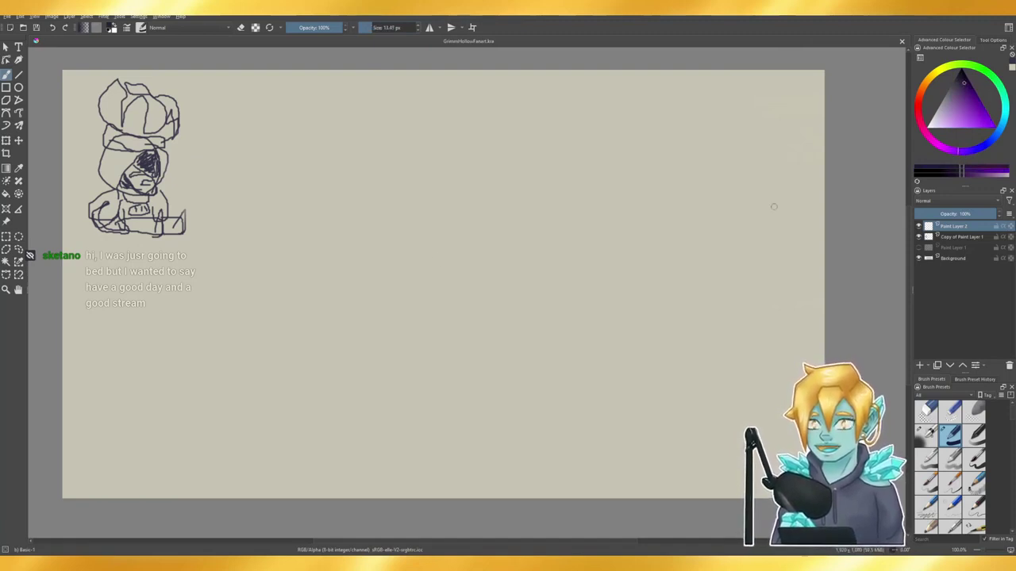
pyautogui.click(974, 435)
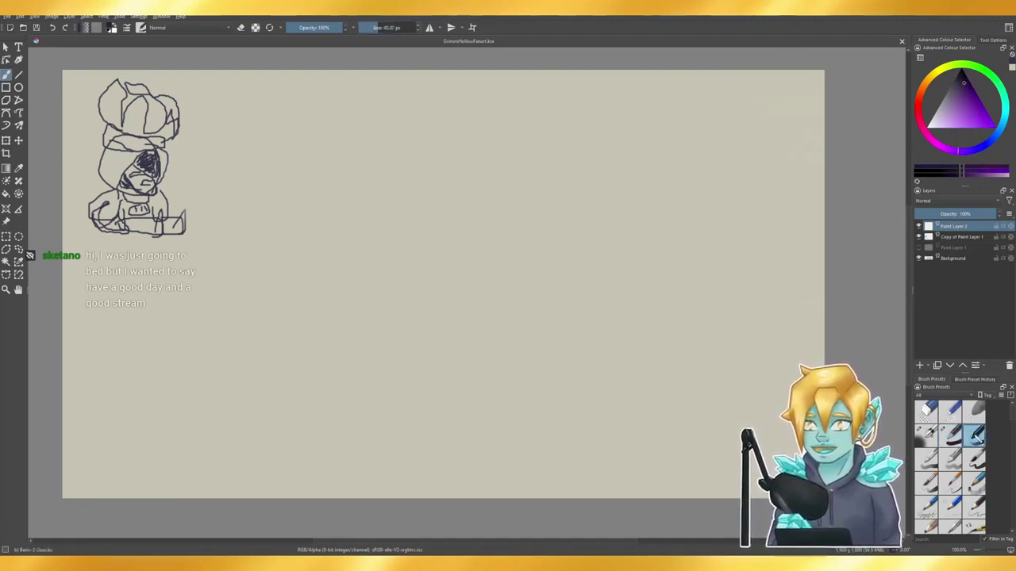
pyautogui.click(373, 28)
pyautogui.moveTo(373, 29); pyautogui.dragTo(370, 29)
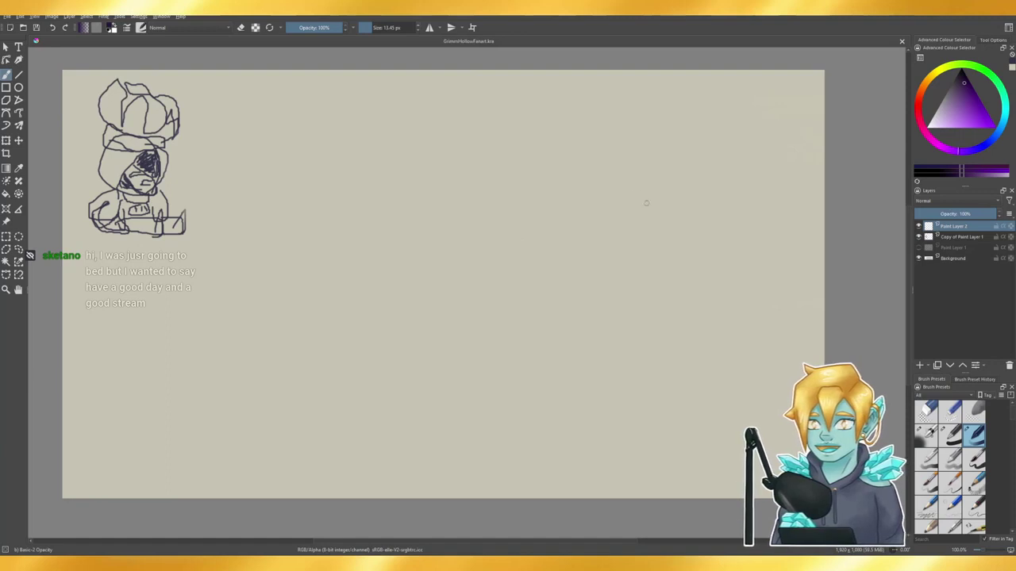
pyautogui.moveTo(523, 180)
pyautogui.mouseDown()
pyautogui.moveTo(493, 168)
pyautogui.moveTo(518, 211)
pyautogui.moveTo(472, 219)
pyautogui.moveTo(521, 157)
pyautogui.moveTo(528, 223)
pyautogui.mouseUp()
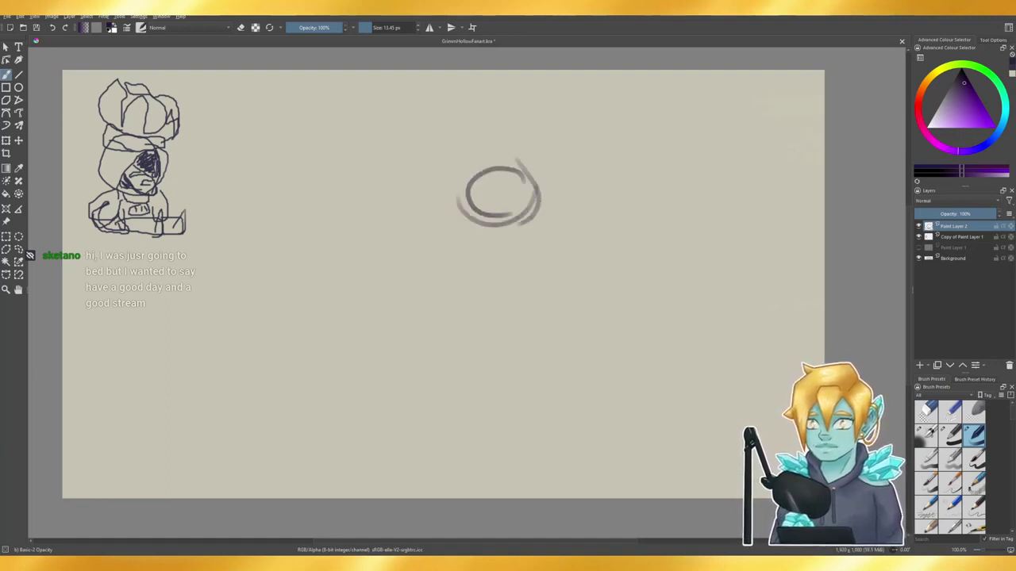
pyautogui.hotkey('ctrl', 'z')
pyautogui.hotkey('ctrl', 'z')
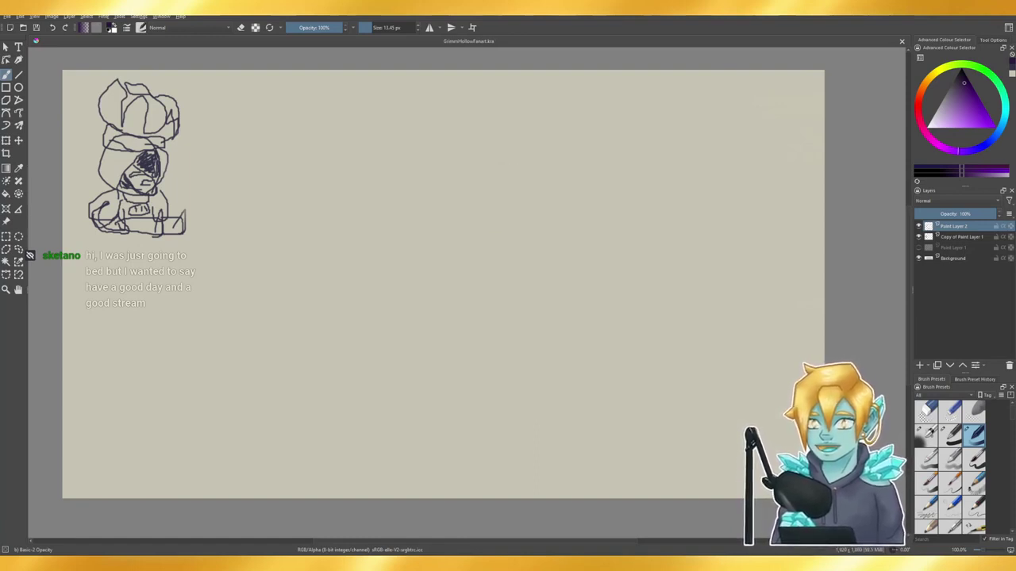
# - Switch to the Pencil-4 Soft brush preset at 16 px
pyautogui.scroll(-3, 949, 476)
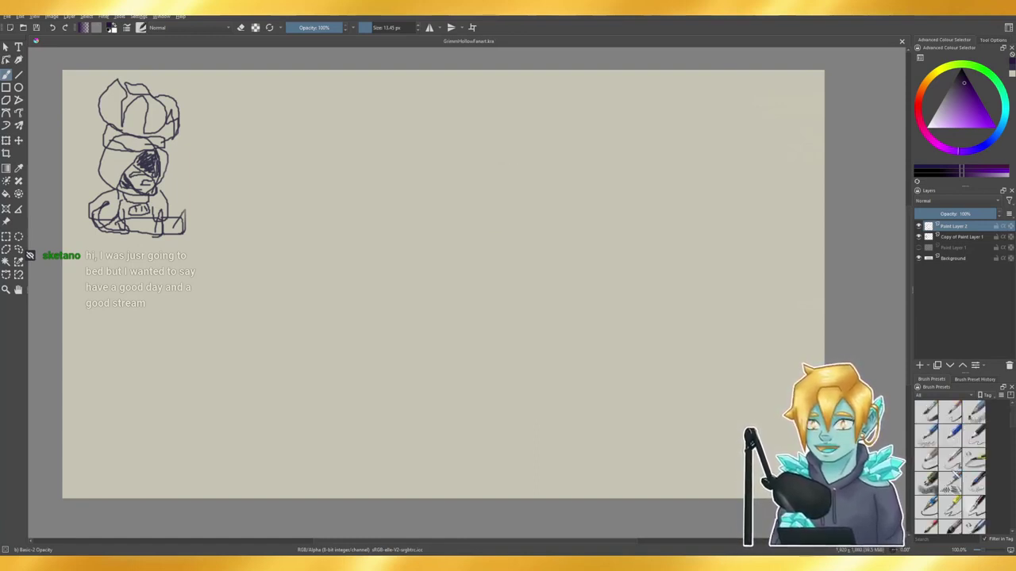
pyautogui.click(951, 460)
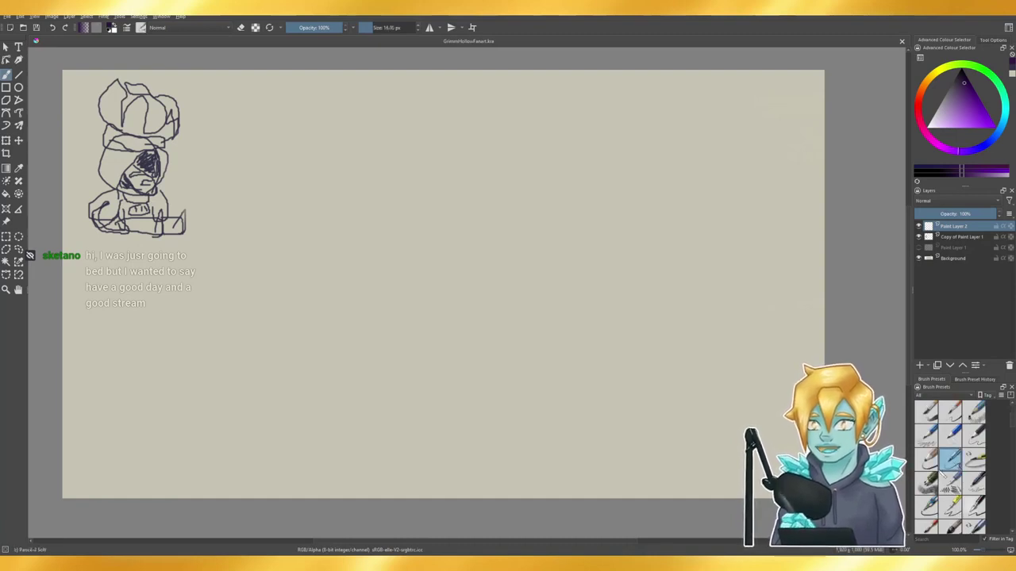
pyautogui.moveTo(546, 171)
pyautogui.mouseDown()
pyautogui.moveTo(454, 230)
pyautogui.moveTo(527, 256)
pyautogui.mouseUp()
pyautogui.moveTo(502, 197); pyautogui.dragTo(523, 249)
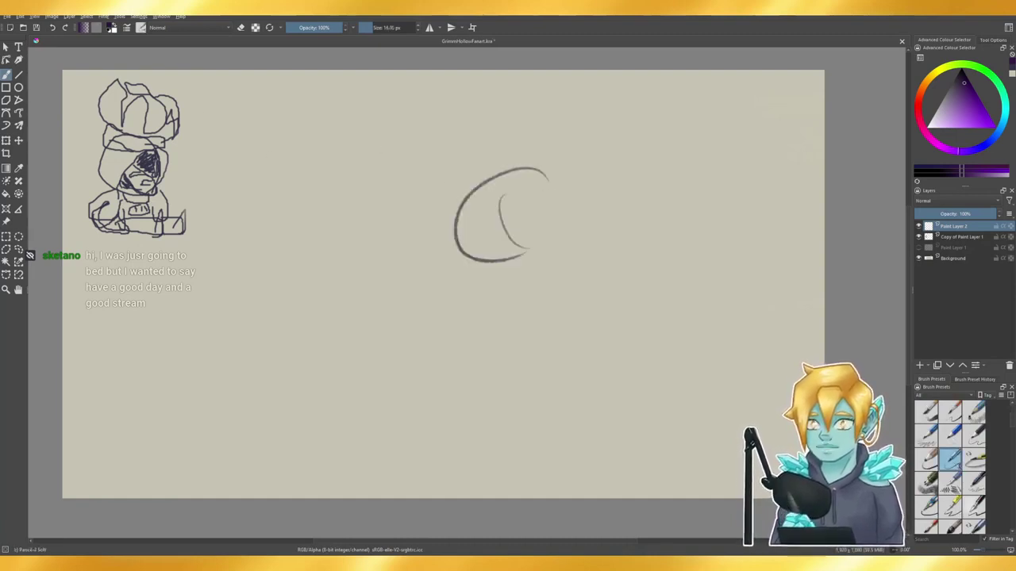
pyautogui.moveTo(541, 210); pyautogui.dragTo(547, 256)
pyautogui.moveTo(568, 227); pyautogui.dragTo(565, 300)
pyautogui.moveTo(581, 265); pyautogui.dragTo(451, 269)
pyautogui.moveTo(453, 270)
pyautogui.mouseDown()
pyautogui.moveTo(485, 328)
pyautogui.moveTo(494, 325)
pyautogui.mouseUp()
pyautogui.moveTo(546, 328); pyautogui.dragTo(571, 352)
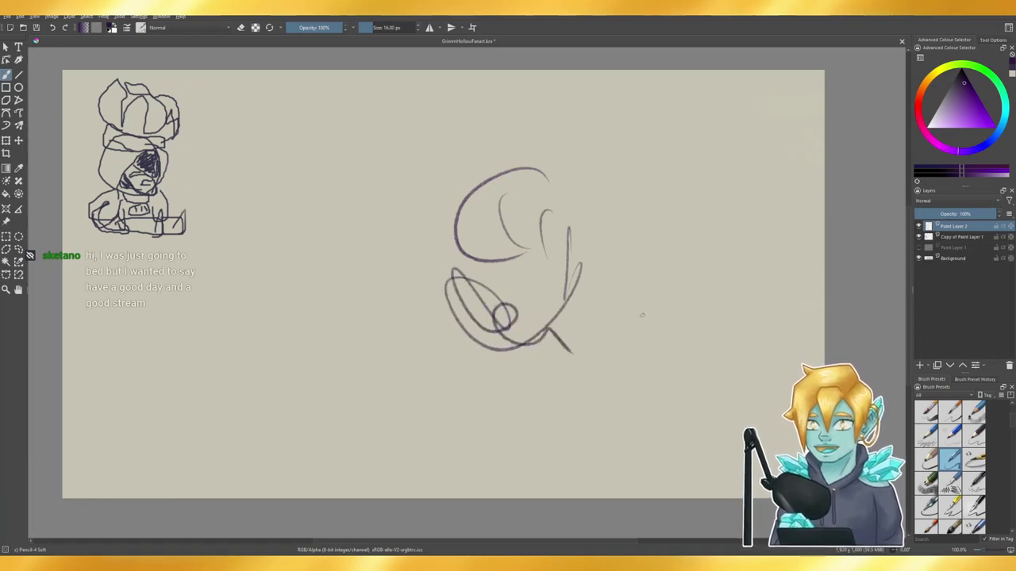
pyautogui.hotkey('ctrl', 'z')
pyautogui.hotkey('ctrl', 'z')
pyautogui.hotkey('ctrl', 'z')
pyautogui.hotkey('ctrl', 'z')
pyautogui.hotkey('ctrl', 'z')
pyautogui.hotkey('ctrl', 'z')
pyautogui.hotkey('ctrl', 'z')
pyautogui.hotkey('ctrl', 'z')
pyautogui.hotkey('ctrl', 'z')
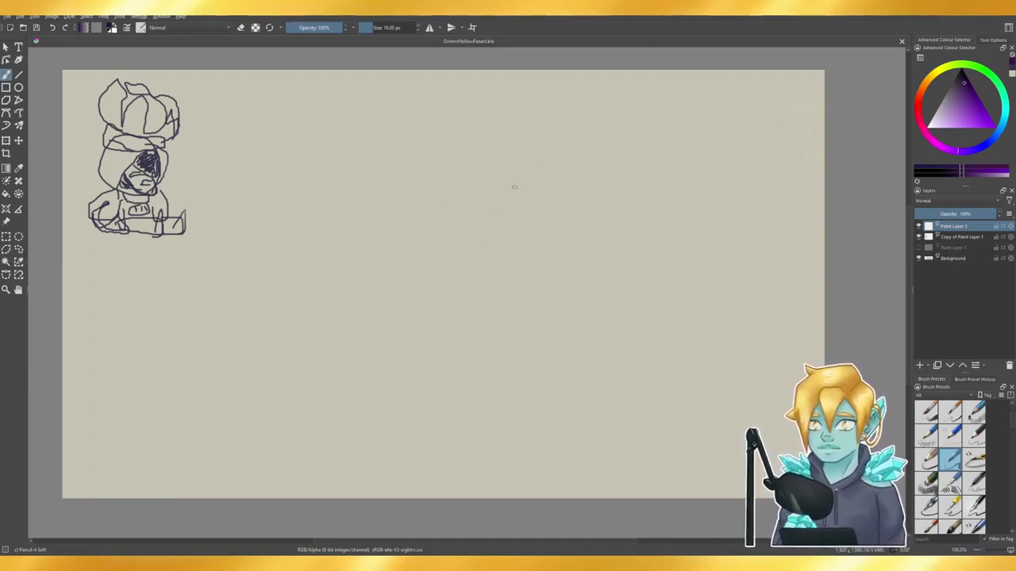
# - Sketch a wide oval head in the upper middle of the canvas and reinforce its outline with overlapping pencil strokes
pyautogui.moveTo(484, 152)
pyautogui.mouseDown()
pyautogui.moveTo(421, 151)
pyautogui.moveTo(441, 231)
pyautogui.moveTo(513, 163)
pyautogui.moveTo(523, 194)
pyautogui.moveTo(435, 146)
pyautogui.moveTo(468, 218)
pyautogui.moveTo(515, 192)
pyautogui.mouseUp()
pyautogui.moveTo(395, 205); pyautogui.dragTo(428, 235)
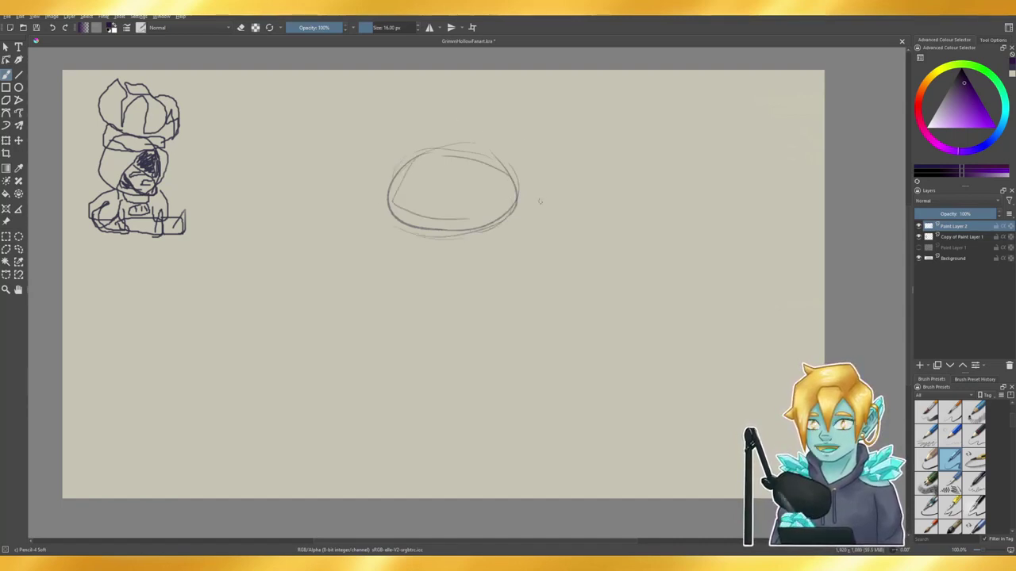
pyautogui.moveTo(398, 156); pyautogui.dragTo(434, 140)
pyautogui.moveTo(417, 145)
pyautogui.mouseDown()
pyautogui.moveTo(390, 158)
pyautogui.moveTo(391, 208)
pyautogui.mouseUp()
pyautogui.moveTo(386, 171); pyautogui.dragTo(397, 216)
pyautogui.moveTo(398, 153)
pyautogui.mouseDown()
pyautogui.moveTo(386, 195)
pyautogui.moveTo(438, 133)
pyautogui.moveTo(497, 150)
pyautogui.moveTo(519, 172)
pyautogui.mouseUp()
pyautogui.moveTo(470, 139)
pyautogui.mouseDown()
pyautogui.moveTo(529, 170)
pyautogui.moveTo(512, 170)
pyautogui.moveTo(516, 195)
pyautogui.mouseUp()
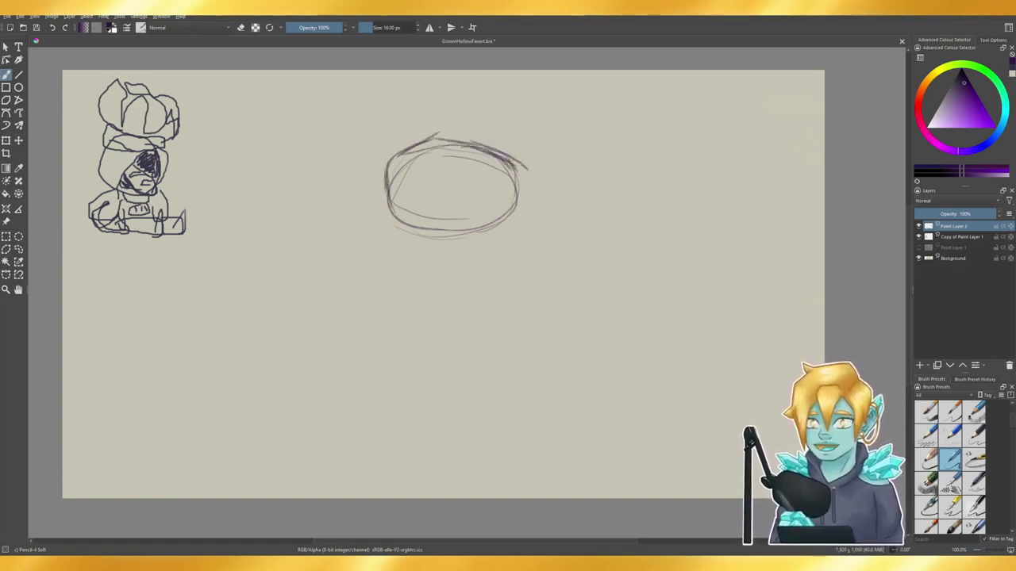
pyautogui.moveTo(511, 157)
pyautogui.mouseDown()
pyautogui.moveTo(521, 202)
pyautogui.moveTo(513, 218)
pyautogui.mouseUp()
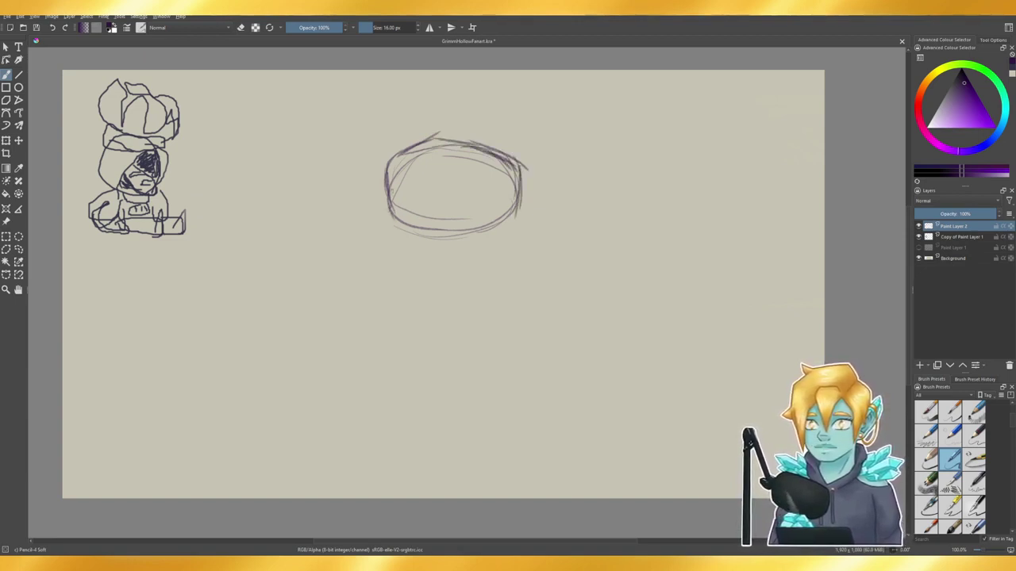
pyautogui.moveTo(393, 198)
pyautogui.mouseDown()
pyautogui.moveTo(410, 228)
pyautogui.moveTo(475, 235)
pyautogui.mouseUp()
pyautogui.moveTo(431, 235); pyautogui.dragTo(505, 217)
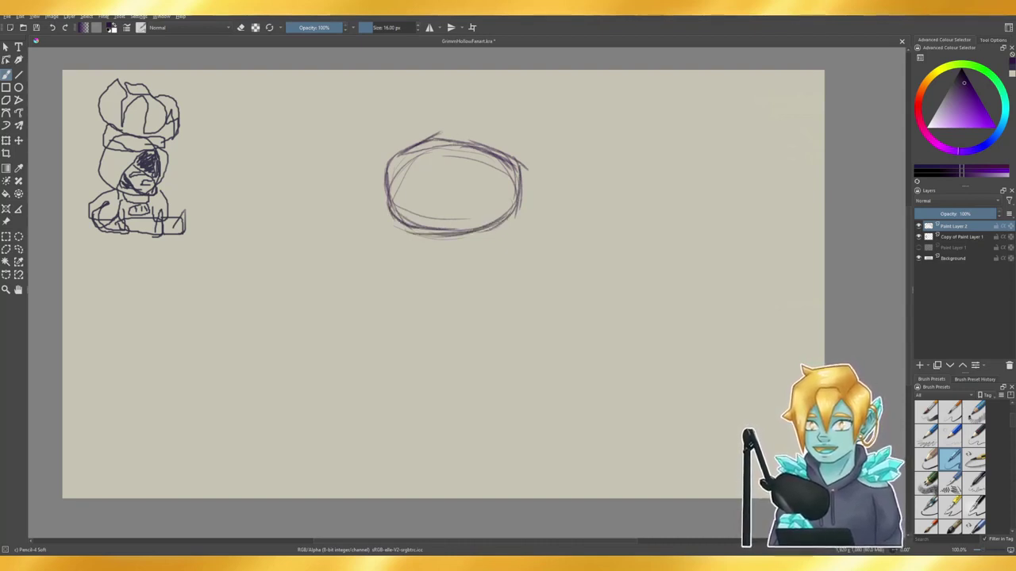
# - Round off the top of the head outline and erase the stray line ends along its top and right edges
pyautogui.moveTo(419, 145)
pyautogui.mouseDown()
pyautogui.moveTo(467, 140)
pyautogui.moveTo(467, 132)
pyautogui.moveTo(440, 137)
pyautogui.mouseUp()
pyautogui.press('e')
pyautogui.moveTo(465, 132); pyautogui.dragTo(418, 144)
pyautogui.moveTo(427, 136)
pyautogui.mouseDown()
pyautogui.moveTo(457, 131)
pyautogui.moveTo(431, 140)
pyautogui.moveTo(470, 138)
pyautogui.moveTo(519, 162)
pyautogui.mouseUp()
pyautogui.press('e')
pyautogui.press('e')
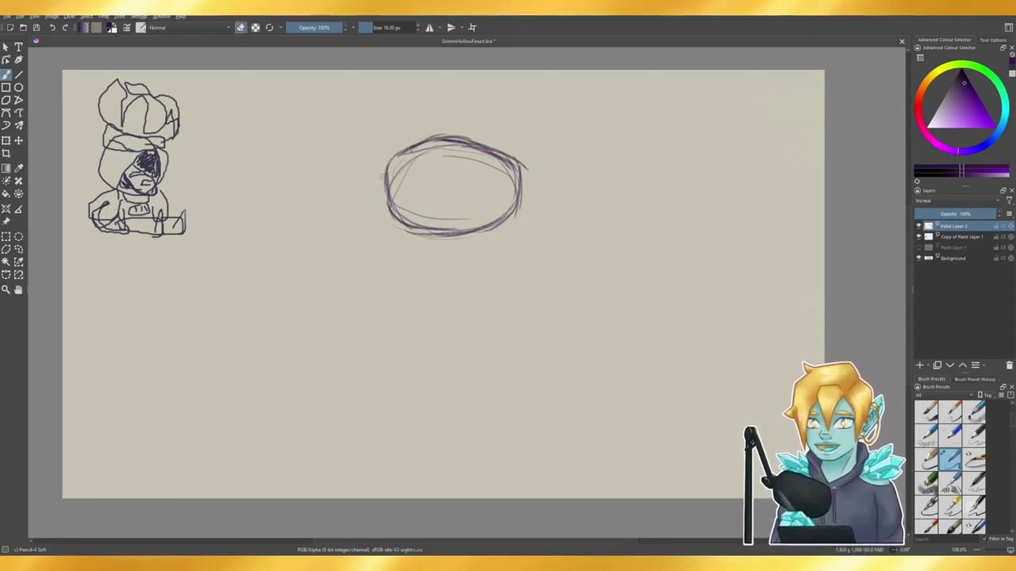
pyautogui.press('e')
pyautogui.press('e')
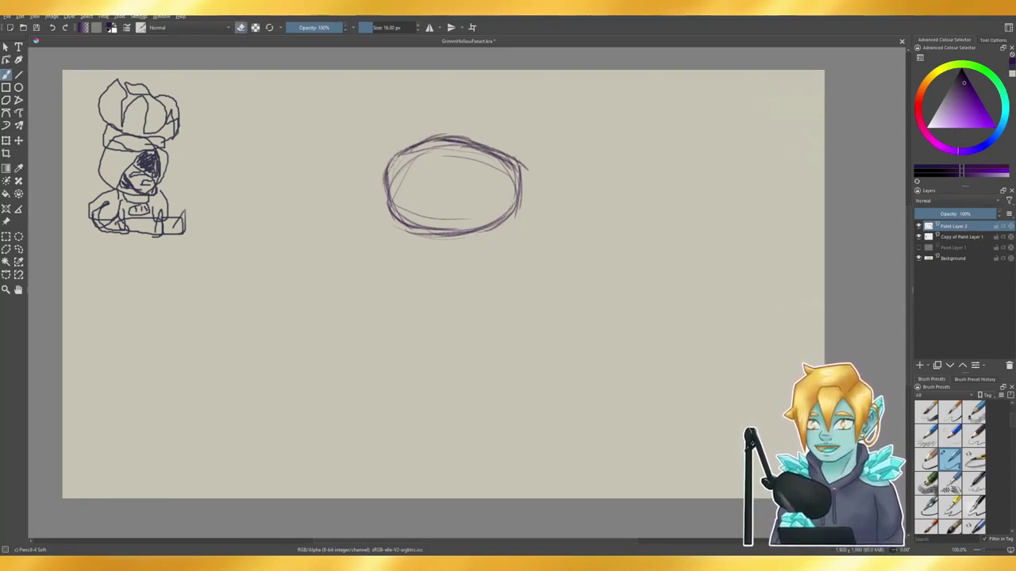
pyautogui.moveTo(524, 163); pyautogui.dragTo(533, 177)
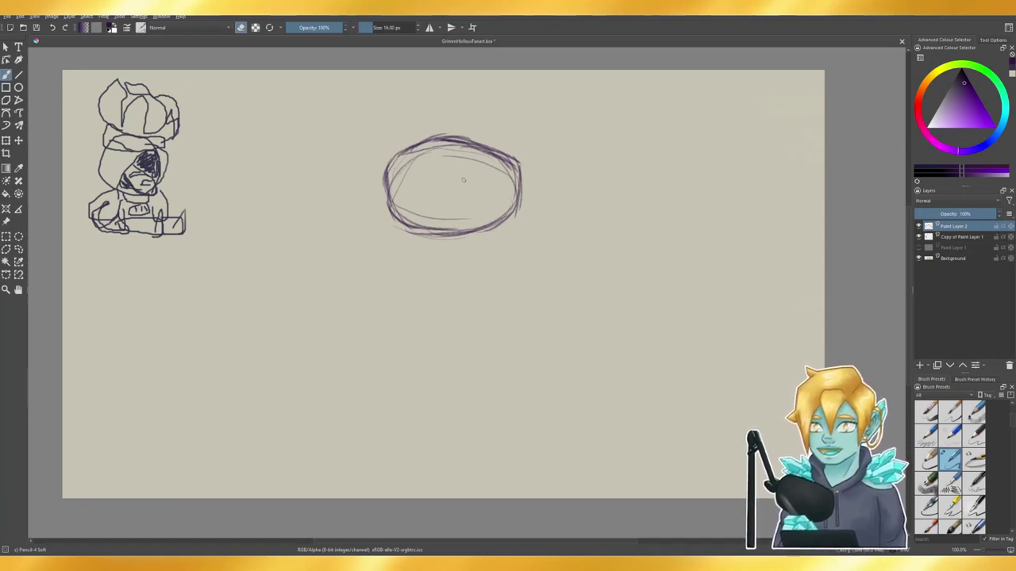
# - Sketch the curved inner outline of the face in the lower right part of the head oval
pyautogui.press('e')
pyautogui.press('e')
pyautogui.moveTo(433, 233)
pyautogui.mouseDown()
pyautogui.moveTo(427, 208)
pyautogui.moveTo(453, 171)
pyautogui.mouseUp()
pyautogui.moveTo(415, 216)
pyautogui.mouseDown()
pyautogui.moveTo(418, 202)
pyautogui.moveTo(490, 174)
pyautogui.moveTo(517, 189)
pyautogui.moveTo(518, 206)
pyautogui.mouseUp()
pyautogui.moveTo(507, 178); pyautogui.dragTo(500, 230)
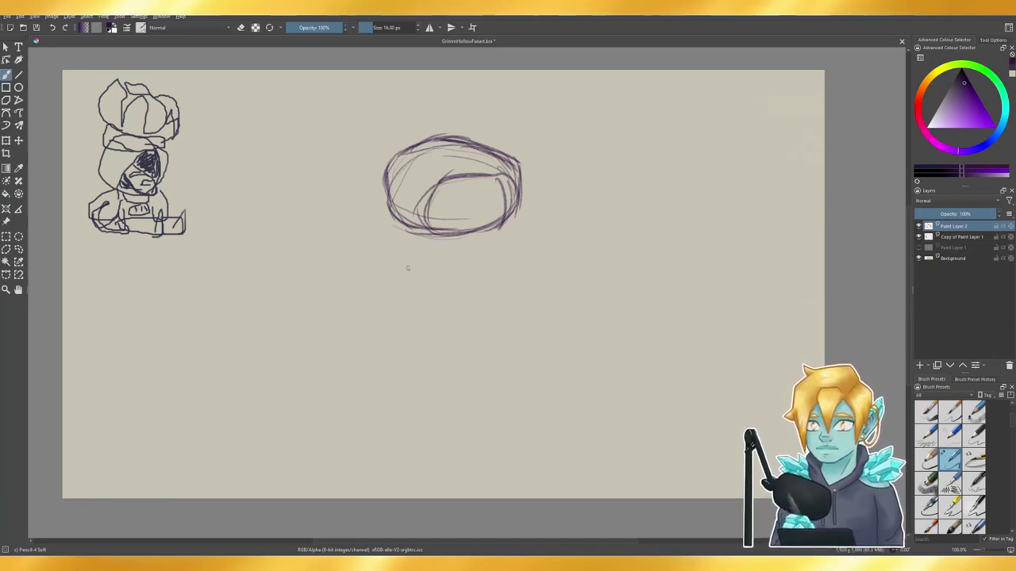
# - Sketch a smaller rounded shape below the head, joined to its lower left, with a short double curve at its lower right
pyautogui.moveTo(416, 231)
pyautogui.mouseDown()
pyautogui.moveTo(387, 282)
pyautogui.moveTo(395, 256)
pyautogui.moveTo(380, 264)
pyautogui.moveTo(377, 301)
pyautogui.moveTo(378, 285)
pyautogui.moveTo(413, 319)
pyautogui.mouseUp()
pyautogui.moveTo(403, 268)
pyautogui.mouseDown()
pyautogui.moveTo(440, 273)
pyautogui.moveTo(447, 308)
pyautogui.moveTo(434, 322)
pyautogui.moveTo(400, 317)
pyautogui.moveTo(435, 318)
pyautogui.moveTo(457, 303)
pyautogui.moveTo(433, 321)
pyautogui.mouseUp()
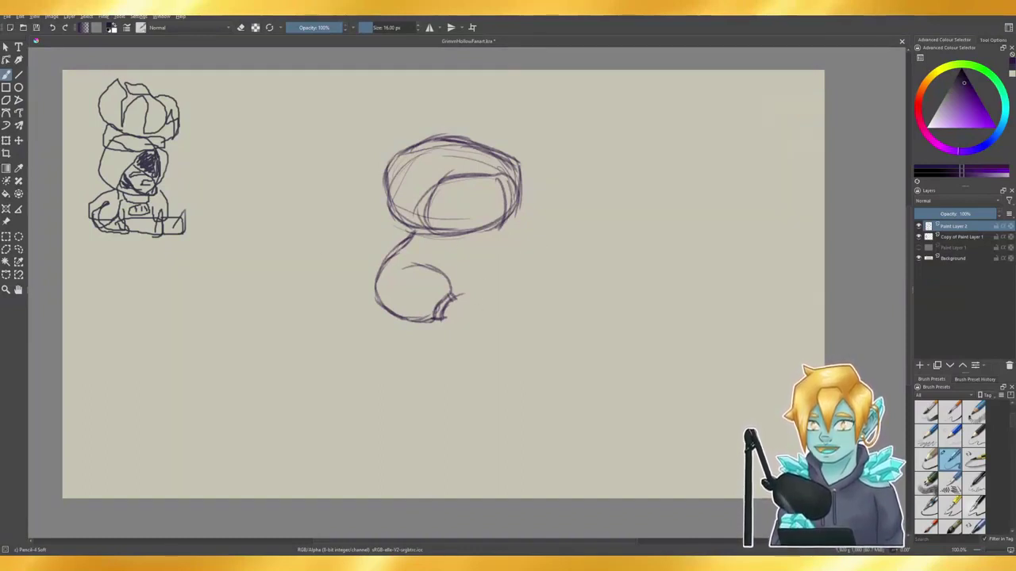
pyautogui.moveTo(412, 231); pyautogui.dragTo(388, 252)
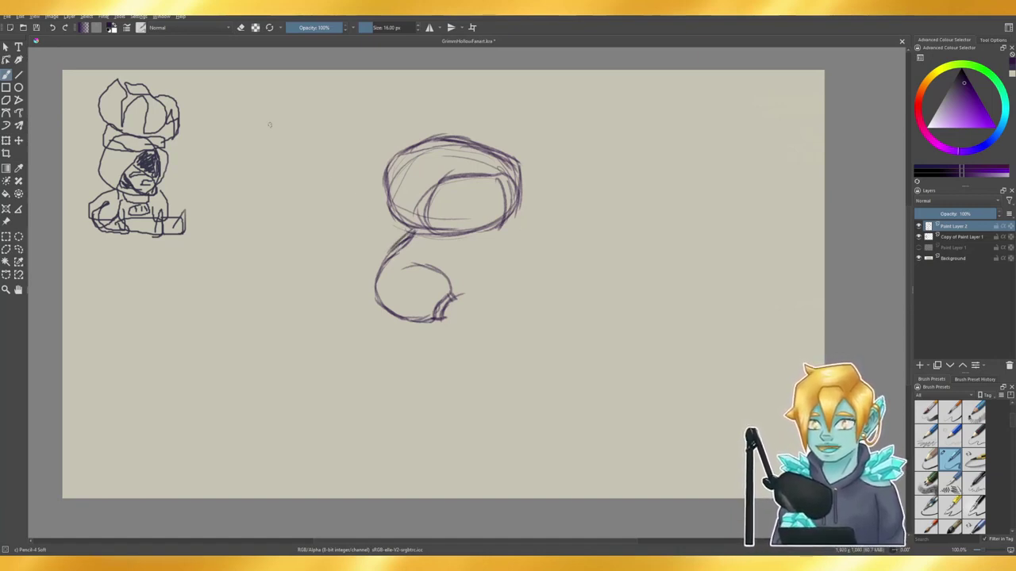
# - Select the head with a freehand outline, move it slightly down and to the right, and clear the selection
pyautogui.click(19, 248)
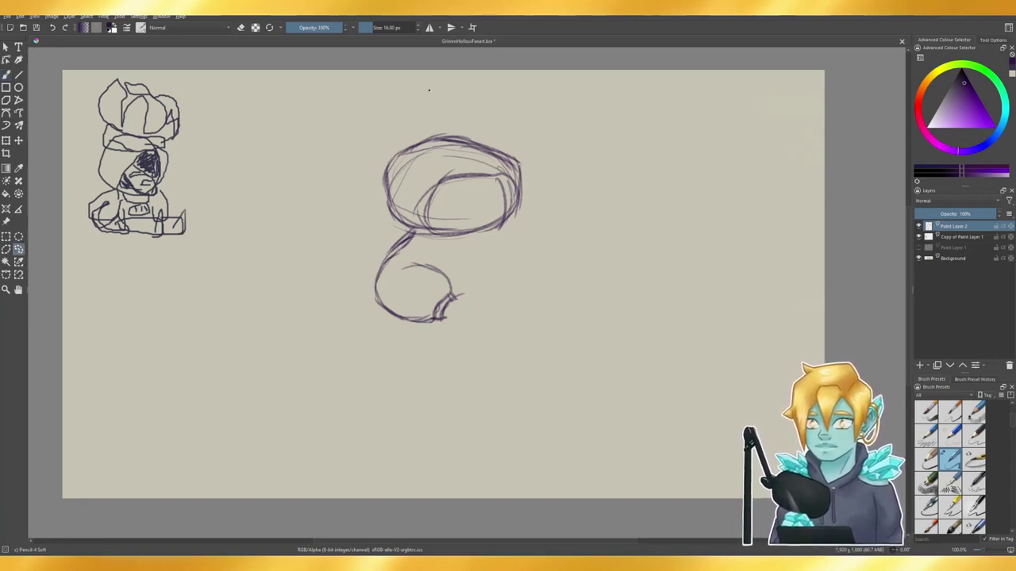
pyautogui.moveTo(407, 99); pyautogui.dragTo(348, 182)
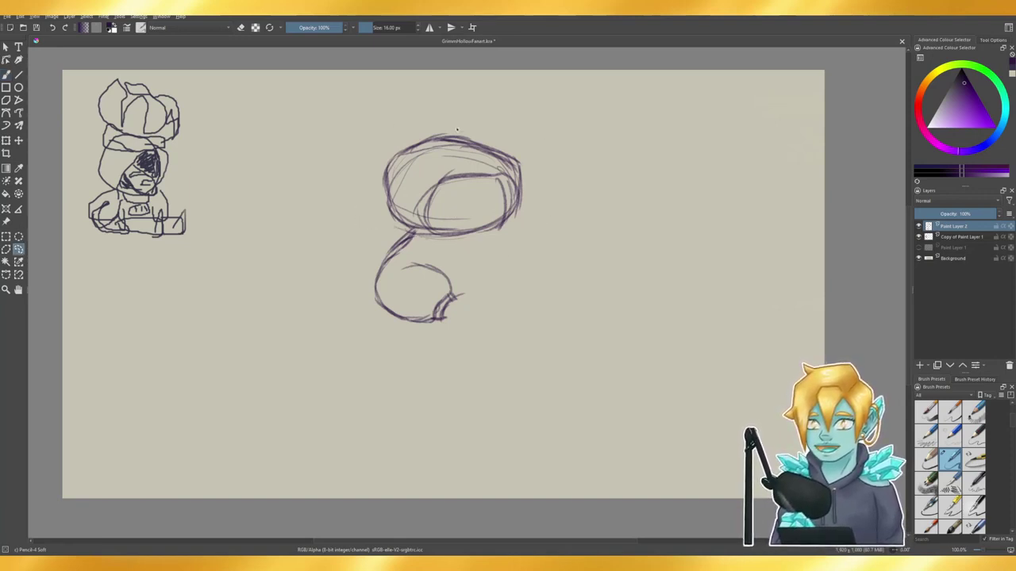
pyautogui.moveTo(457, 128); pyautogui.dragTo(446, 124)
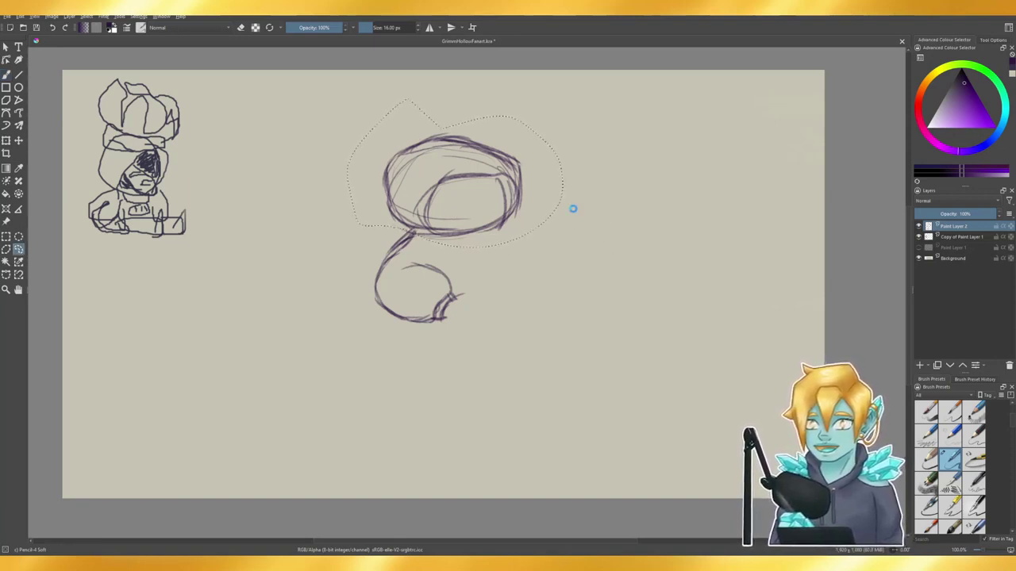
pyautogui.hotkey('ctrl', 't')
pyautogui.moveTo(505, 214); pyautogui.dragTo(511, 225)
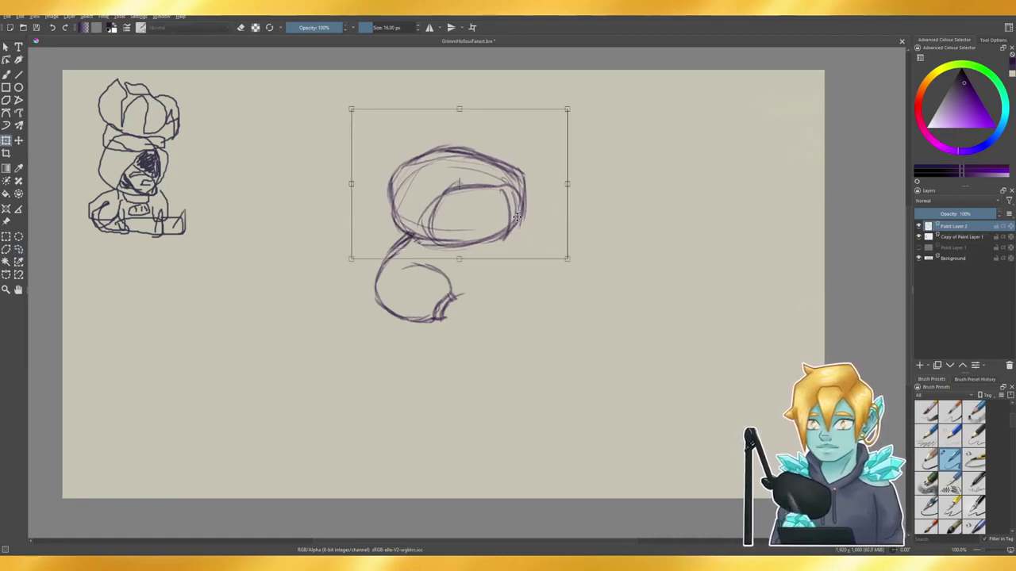
pyautogui.click(6, 73)
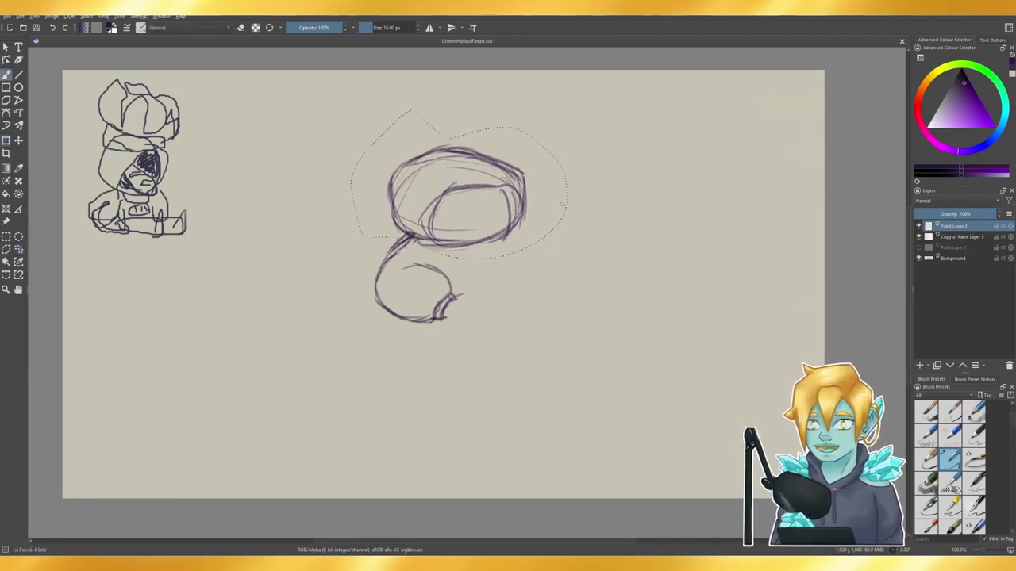
pyautogui.press('ctrl')
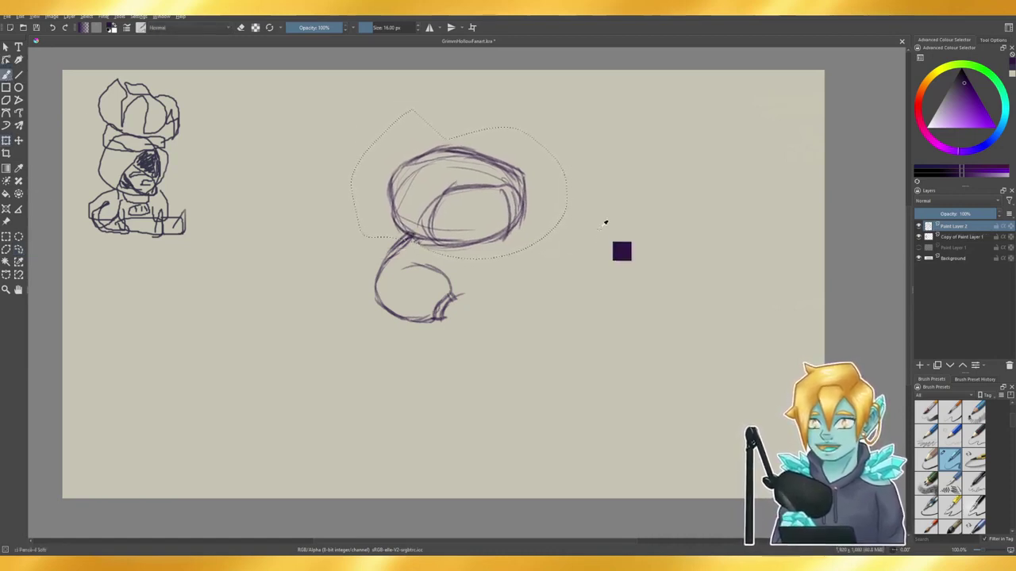
pyautogui.hotkey('ctrl', 'shift', 'a')
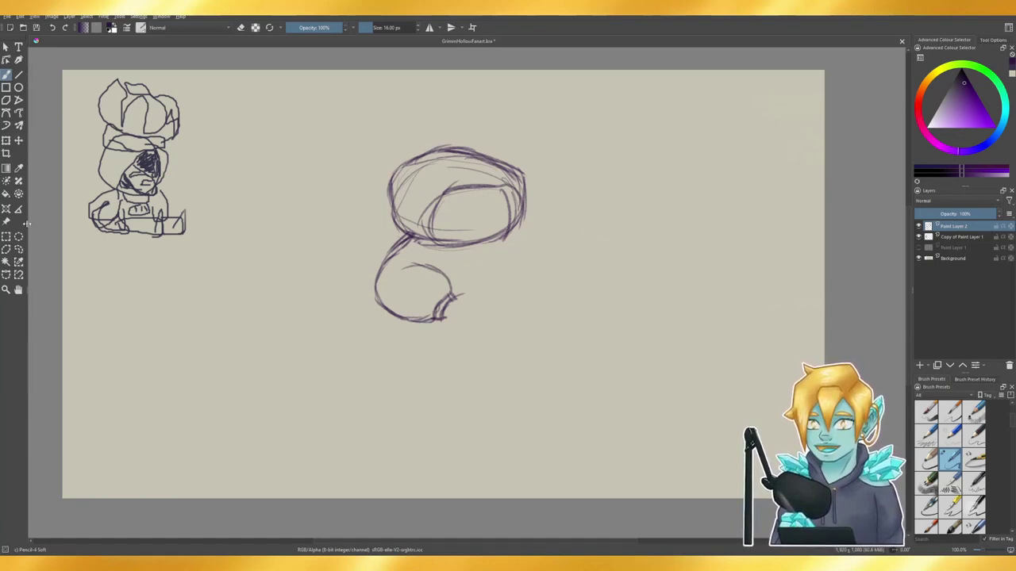
# - Select the rounded shape below the head with a freehand outline, scale it down slightly, and clear the selection
pyautogui.click(18, 249)
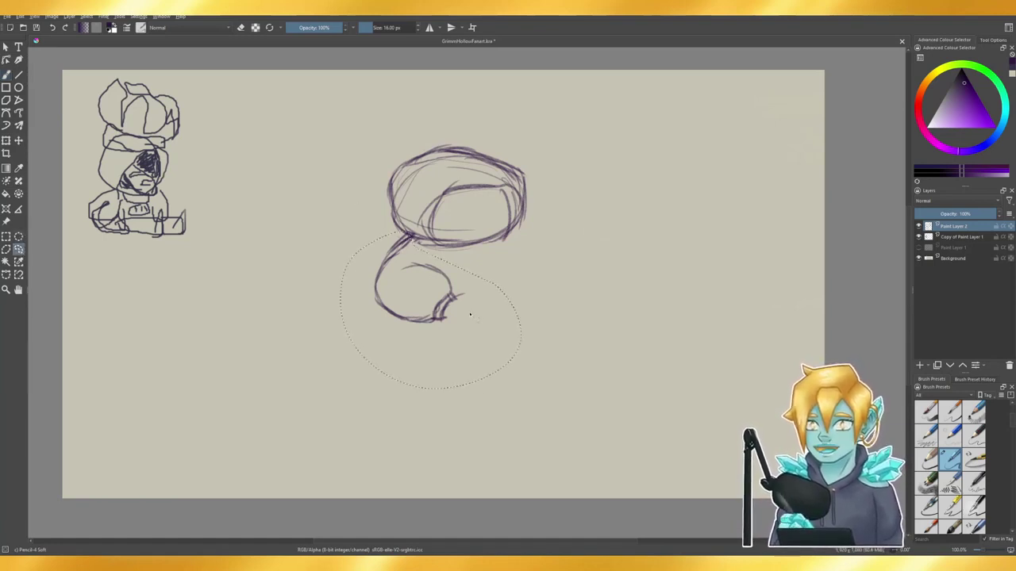
pyautogui.hotkey('ctrl', 't')
pyautogui.moveTo(339, 389); pyautogui.dragTo(350, 373)
pyautogui.moveTo(522, 302); pyautogui.dragTo(511, 302)
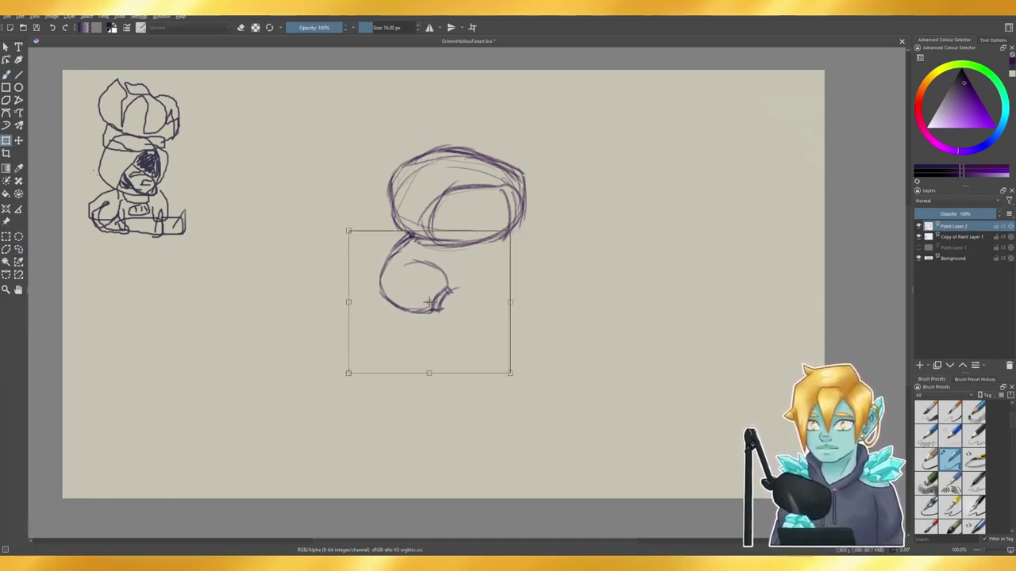
pyautogui.click(6, 74)
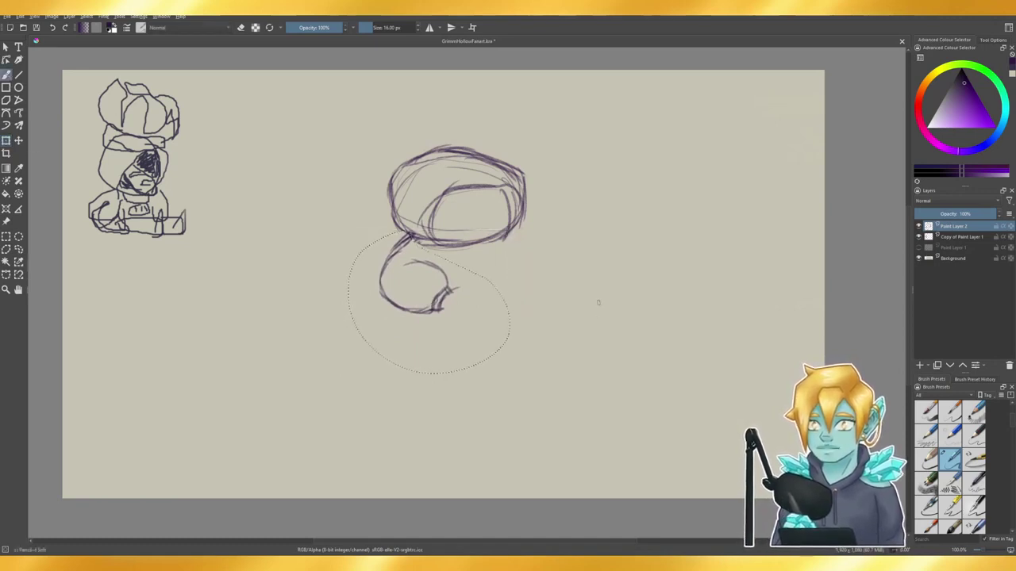
pyautogui.hotkey('ctrl', 'shift', 'a')
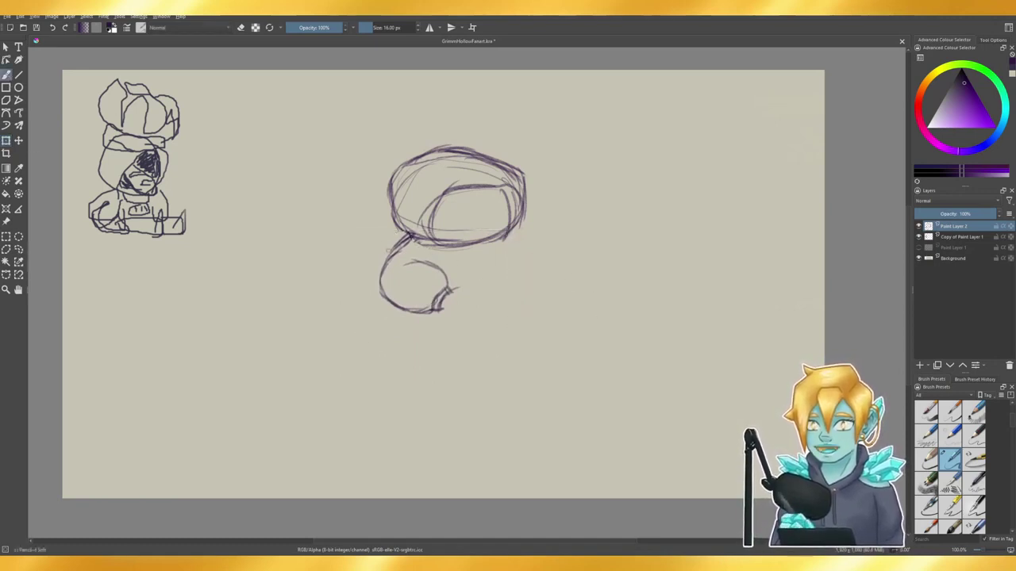
# - Darken the inner face outline and thin out the rough lines along the right edge of the head with the eraser
pyautogui.moveTo(420, 251)
pyautogui.mouseDown()
pyautogui.moveTo(393, 234)
pyautogui.moveTo(428, 244)
pyautogui.moveTo(437, 190)
pyautogui.moveTo(491, 176)
pyautogui.mouseUp()
pyautogui.moveTo(458, 187)
pyautogui.mouseDown()
pyautogui.moveTo(506, 182)
pyautogui.moveTo(509, 230)
pyautogui.mouseUp()
pyautogui.press('e')
pyautogui.moveTo(515, 180)
pyautogui.mouseDown()
pyautogui.moveTo(511, 231)
pyautogui.moveTo(525, 219)
pyautogui.moveTo(520, 229)
pyautogui.mouseUp()
pyautogui.press('e')
pyautogui.moveTo(517, 171); pyautogui.dragTo(516, 226)
pyautogui.moveTo(520, 191); pyautogui.dragTo(519, 222)
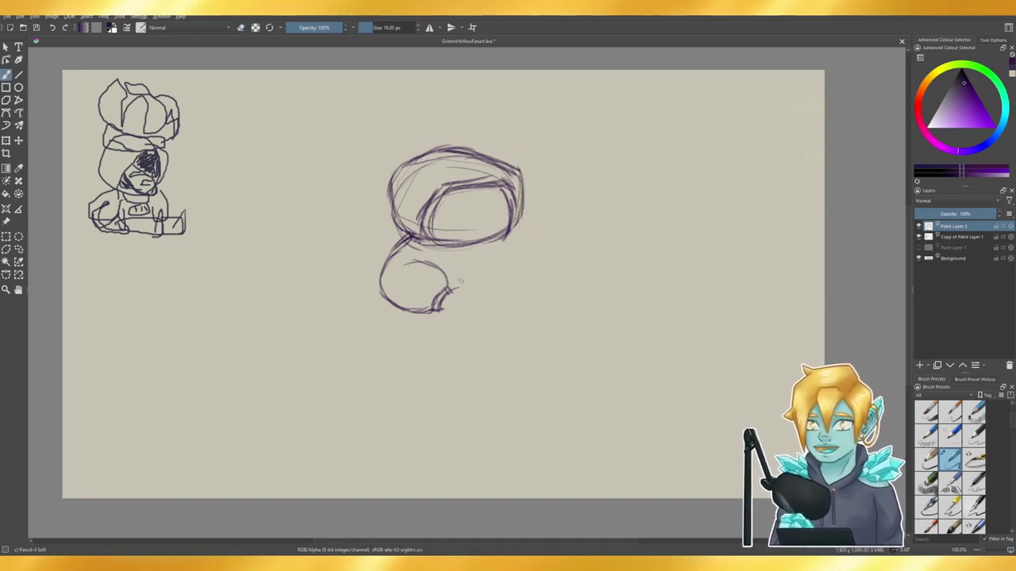
# - Try to extend the inner curve of the rounded shape below the head and sketch a small foot at its lower right
pyautogui.moveTo(418, 263); pyautogui.dragTo(396, 272)
pyautogui.moveTo(401, 263); pyautogui.dragTo(418, 261)
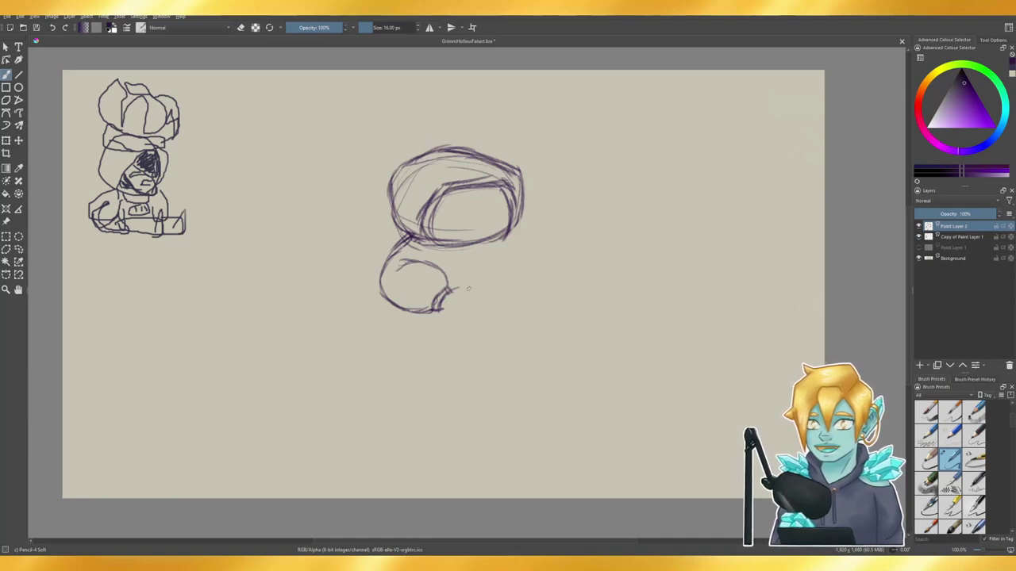
pyautogui.moveTo(454, 288)
pyautogui.mouseDown()
pyautogui.moveTo(478, 303)
pyautogui.moveTo(442, 310)
pyautogui.moveTo(482, 300)
pyautogui.mouseUp()
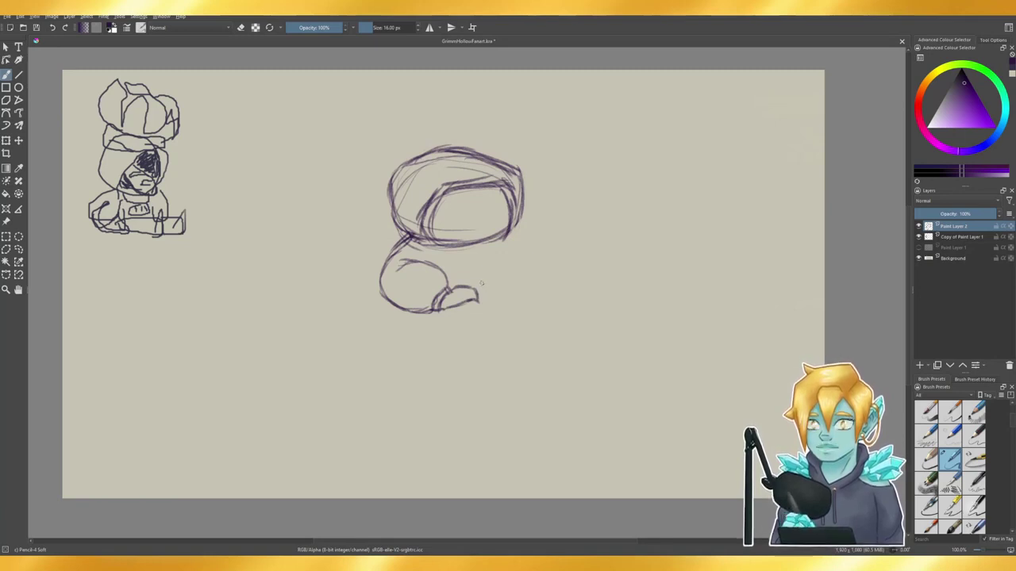
pyautogui.hotkey('ctrl', 'z')
pyautogui.hotkey('ctrl', 'z')
pyautogui.hotkey('ctrl', 'z')
pyautogui.hotkey('ctrl', 'z')
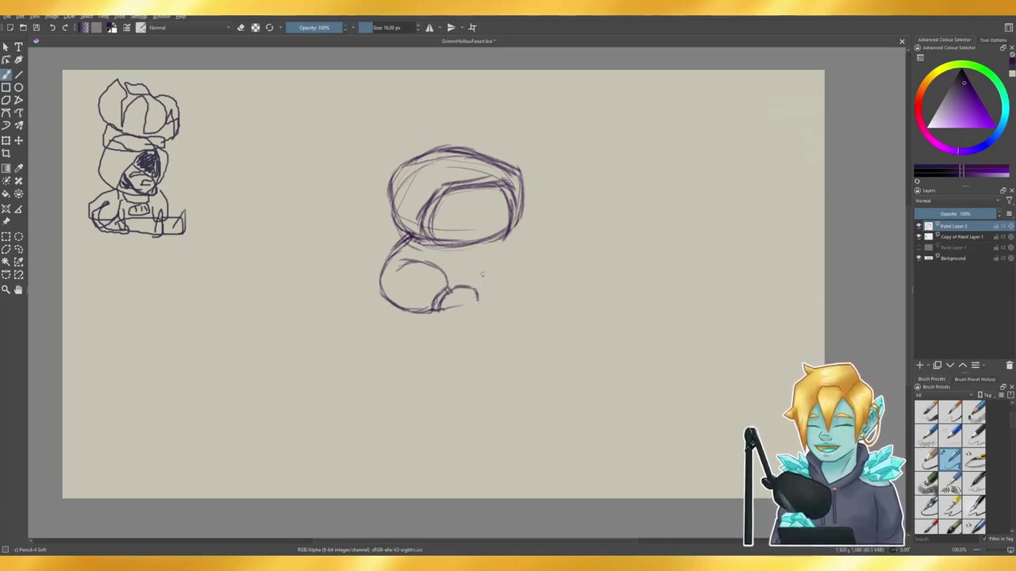
# - Erase the rounded shape below the head and its double curve, enlarging the eraser to 35.51 px
pyautogui.press('e')
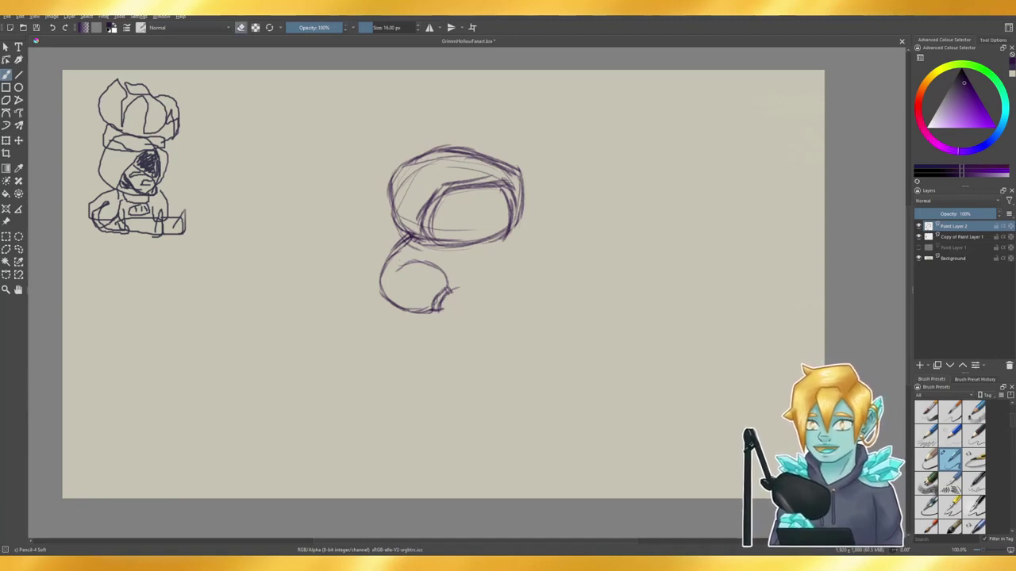
pyautogui.moveTo(448, 284)
pyautogui.mouseDown()
pyautogui.moveTo(435, 308)
pyautogui.moveTo(452, 292)
pyautogui.moveTo(429, 316)
pyautogui.mouseUp()
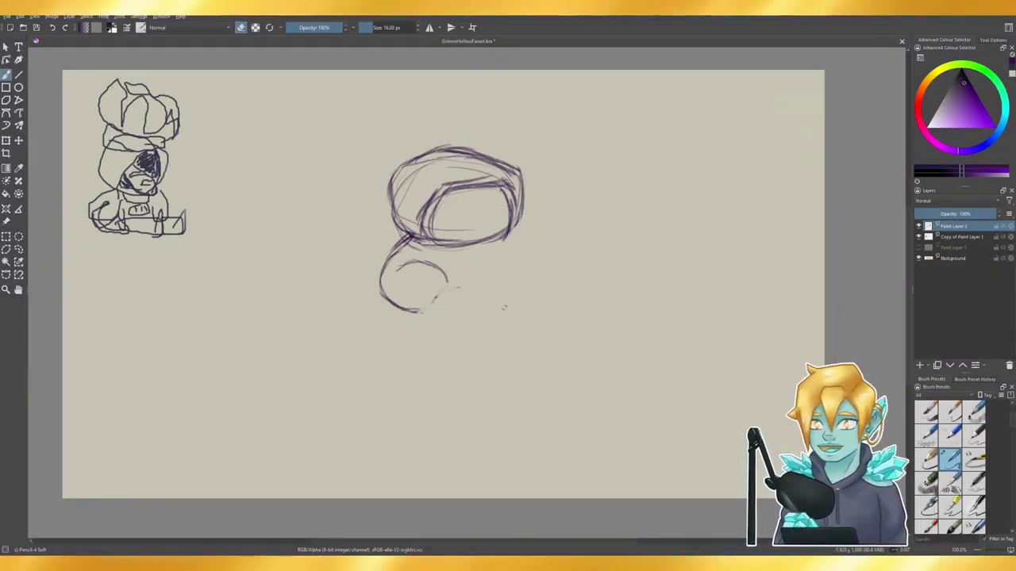
pyautogui.press('e')
pyautogui.press('e')
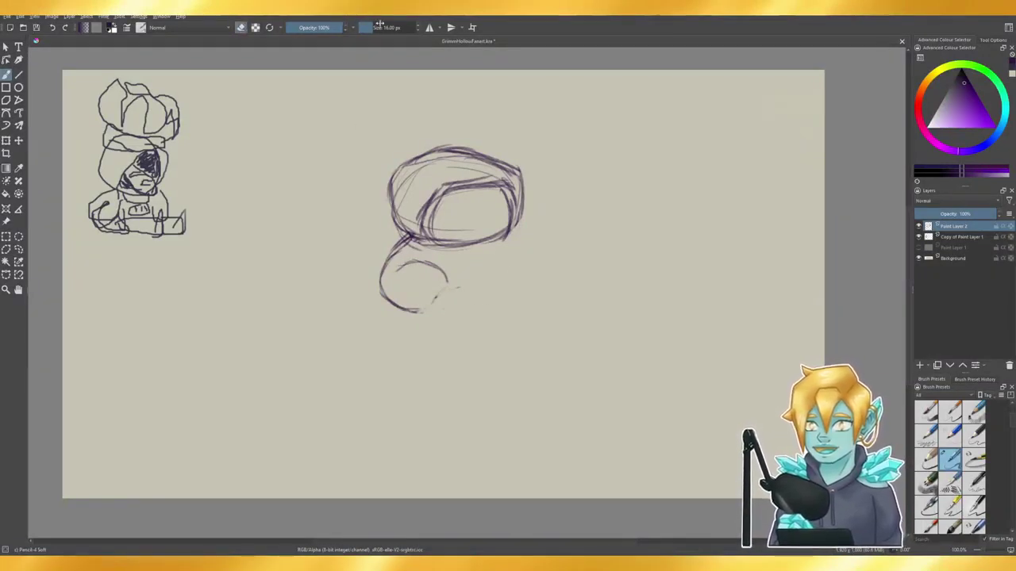
pyautogui.moveTo(462, 286); pyautogui.dragTo(408, 321)
pyautogui.moveTo(469, 265)
pyautogui.mouseDown()
pyautogui.moveTo(399, 315)
pyautogui.moveTo(411, 330)
pyautogui.moveTo(367, 278)
pyautogui.moveTo(377, 257)
pyautogui.moveTo(387, 277)
pyautogui.moveTo(433, 258)
pyautogui.moveTo(424, 262)
pyautogui.moveTo(456, 275)
pyautogui.moveTo(392, 255)
pyautogui.moveTo(396, 235)
pyautogui.moveTo(380, 263)
pyautogui.mouseUp()
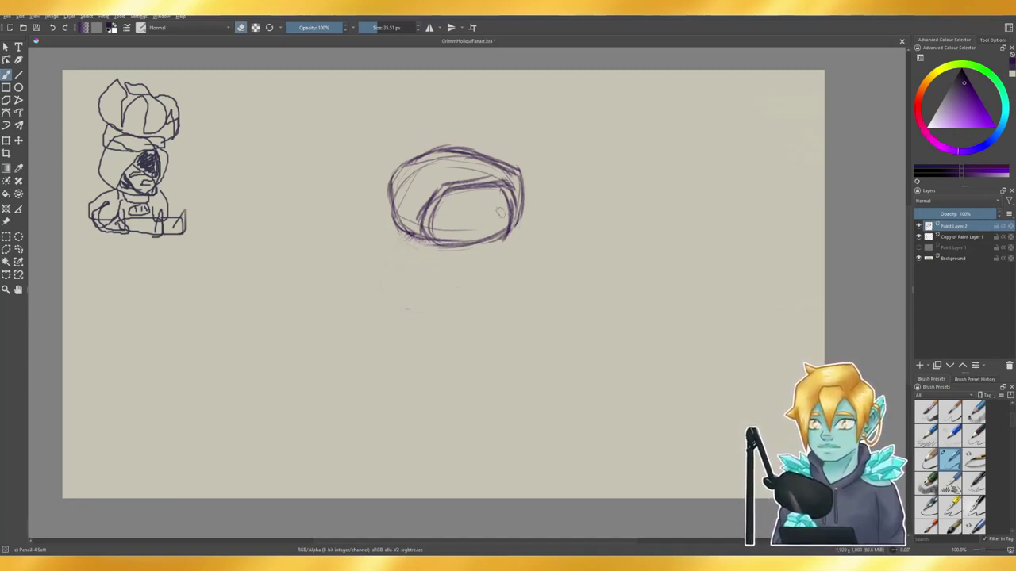
# - Set the pencil size to 20.30 px and sketch a small collar curve directly under the head
pyautogui.press('e')
pyautogui.moveTo(376, 24); pyautogui.dragTo(375, 28)
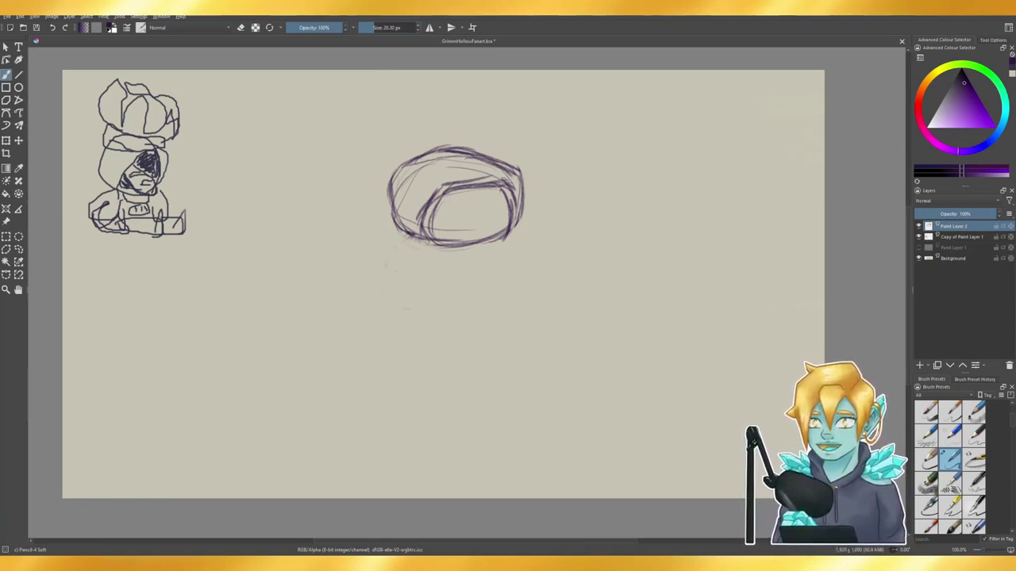
pyautogui.moveTo(416, 241); pyautogui.dragTo(405, 265)
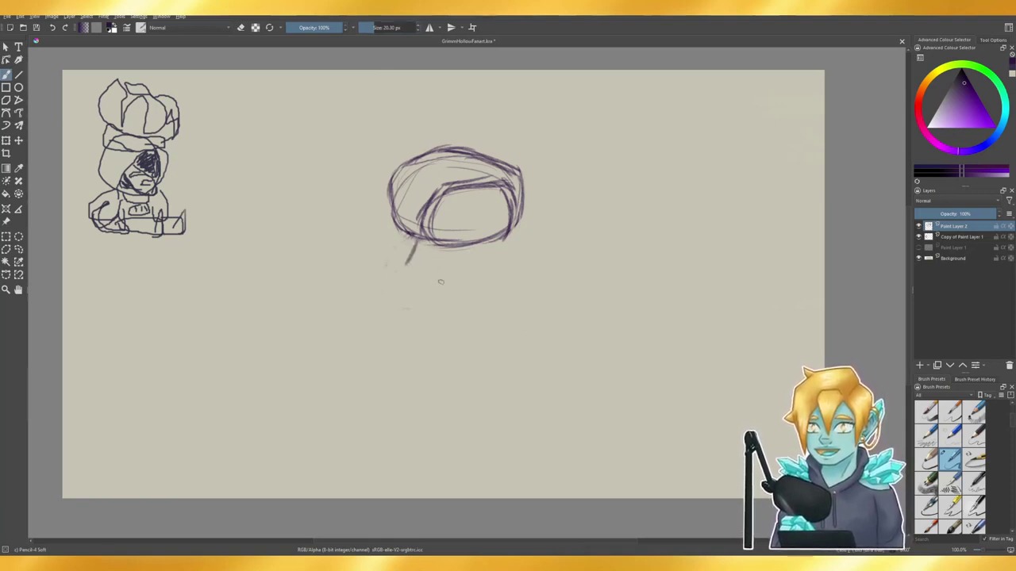
pyautogui.hotkey('ctrl', 'z')
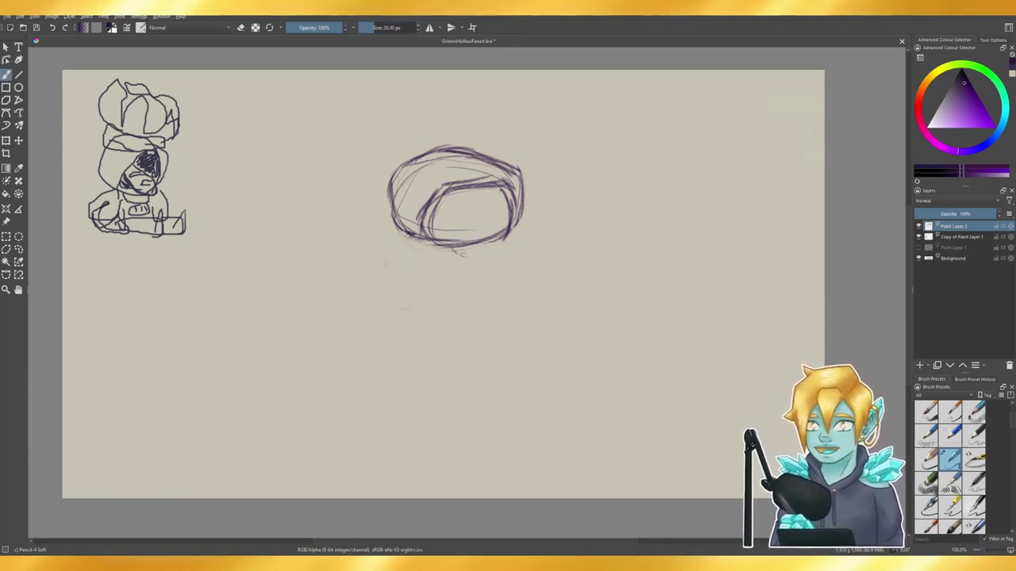
pyautogui.moveTo(451, 247); pyautogui.dragTo(477, 248)
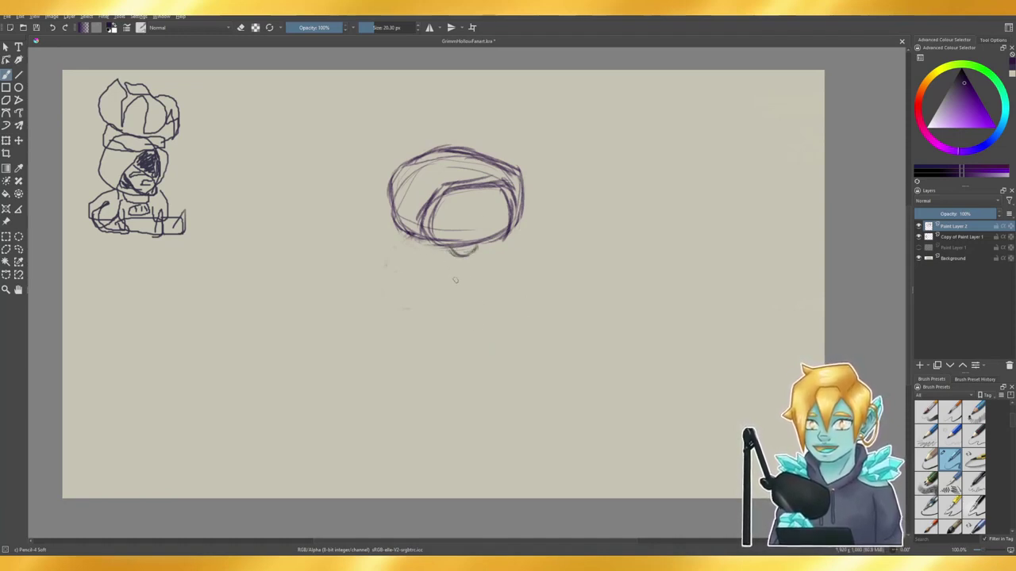
# - Rough in the torso below the head with light side lines, an inner vertical curve and an angled bottom edge
pyautogui.moveTo(444, 251); pyautogui.dragTo(443, 308)
pyautogui.moveTo(411, 253)
pyautogui.mouseDown()
pyautogui.moveTo(405, 292)
pyautogui.moveTo(444, 322)
pyautogui.moveTo(492, 304)
pyautogui.mouseUp()
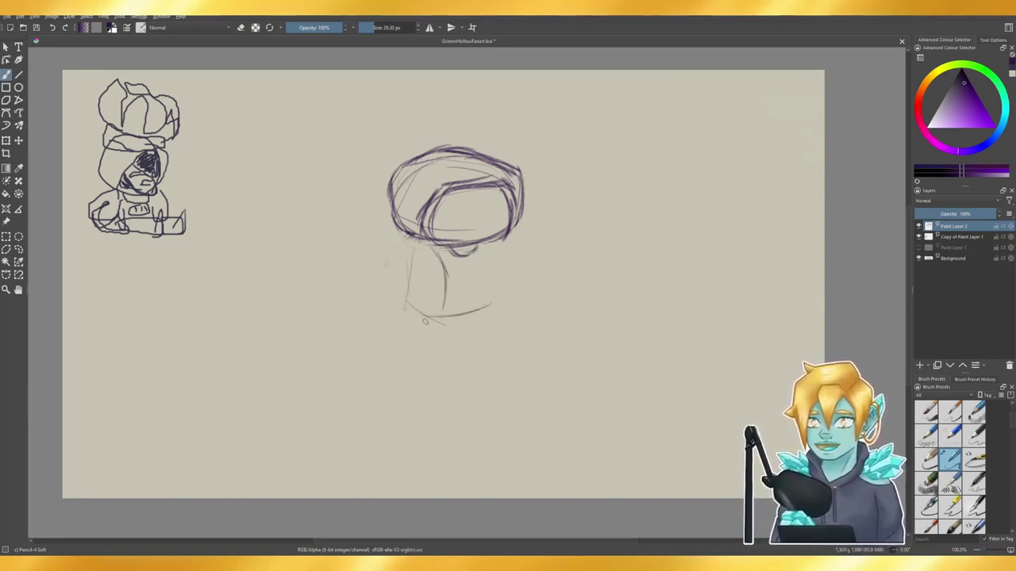
pyautogui.moveTo(496, 251); pyautogui.dragTo(494, 295)
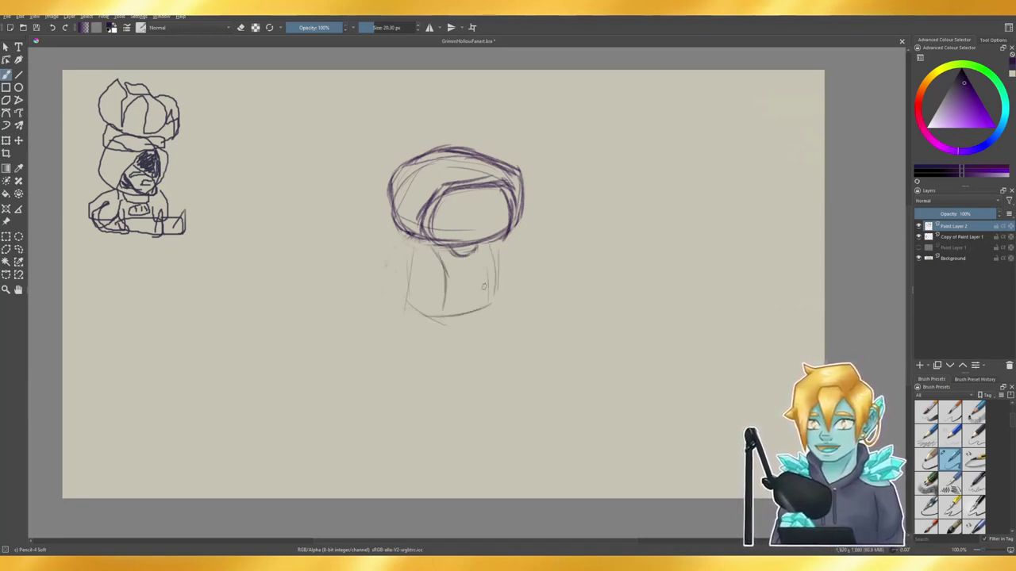
# - Round off the torso's lower-left corner, redraw the bottom edge slightly higher, and erase the old bottom lines
pyautogui.press('e')
pyautogui.moveTo(452, 327)
pyautogui.mouseDown()
pyautogui.moveTo(430, 325)
pyautogui.moveTo(417, 309)
pyautogui.moveTo(425, 302)
pyautogui.mouseUp()
pyautogui.press('e')
pyautogui.moveTo(414, 298)
pyautogui.mouseDown()
pyautogui.moveTo(469, 308)
pyautogui.moveTo(432, 305)
pyautogui.mouseUp()
pyautogui.moveTo(444, 315); pyautogui.dragTo(415, 307)
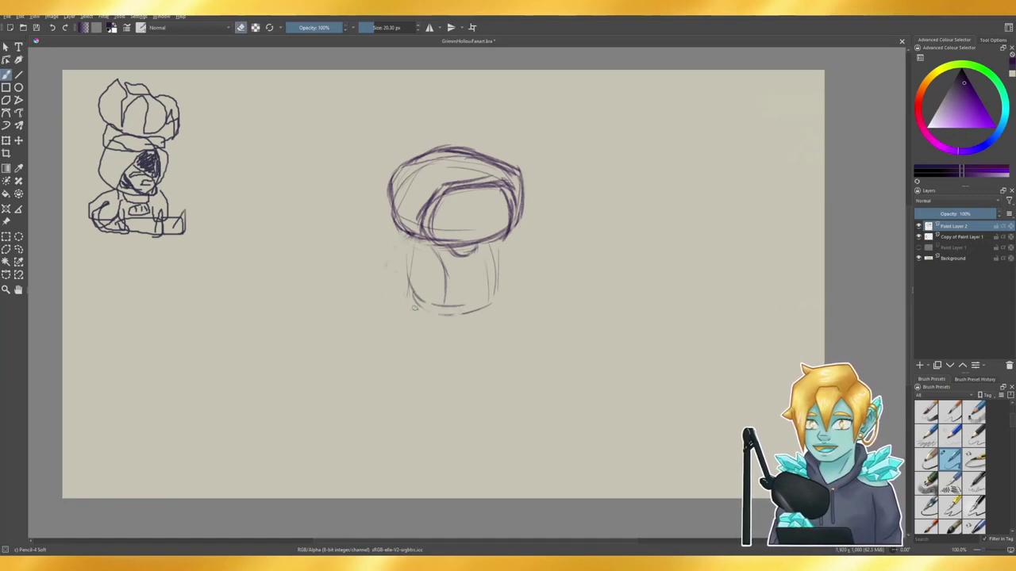
pyautogui.moveTo(488, 308)
pyautogui.mouseDown()
pyautogui.moveTo(462, 317)
pyautogui.moveTo(475, 320)
pyautogui.mouseUp()
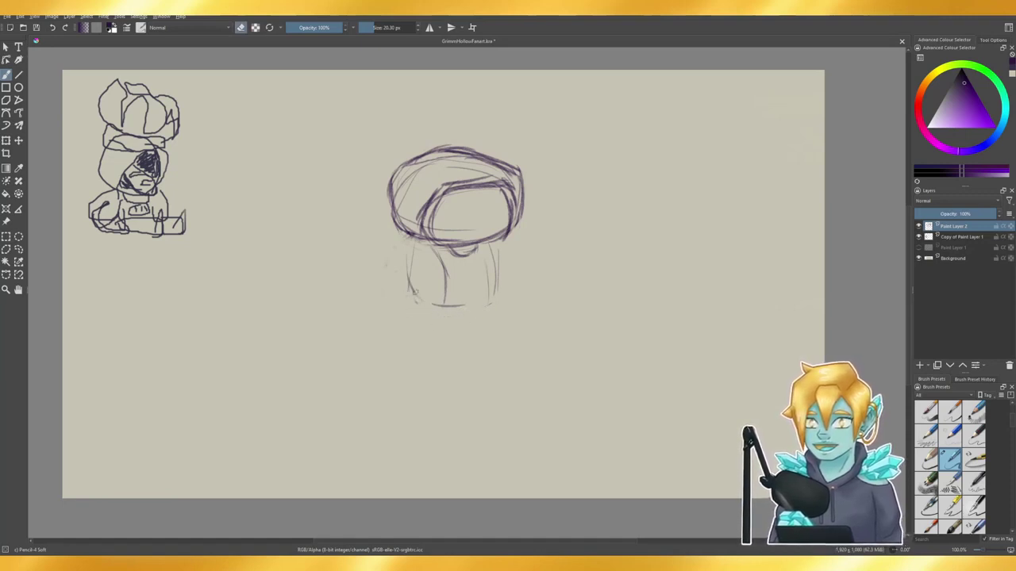
pyautogui.press('e')
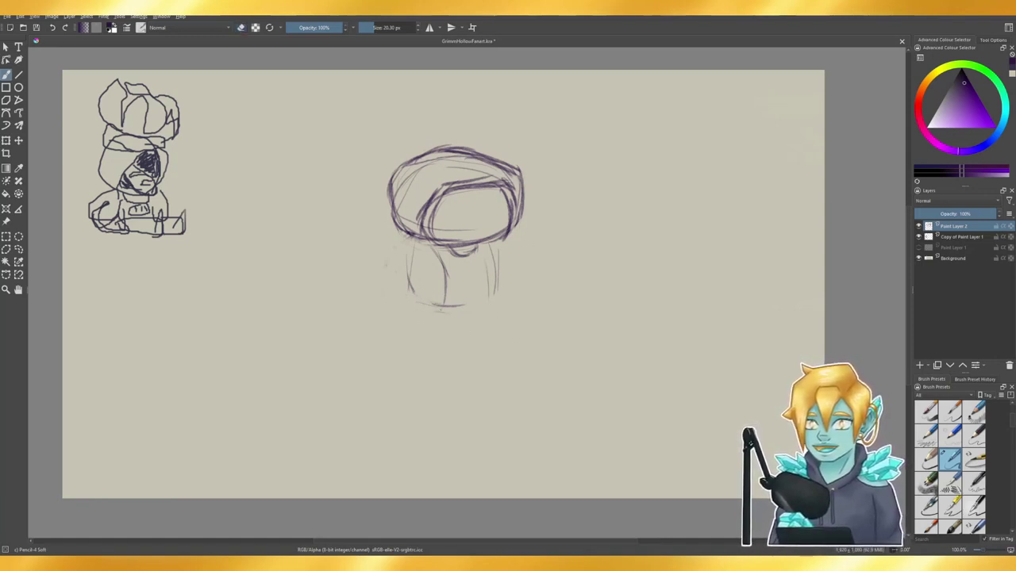
# - Sketch the near leg along the torso's bottom edge with a short dark top mark and an upright closing line, cleaning up with the eraser
pyautogui.moveTo(442, 309)
pyautogui.mouseDown()
pyautogui.moveTo(502, 313)
pyautogui.moveTo(477, 340)
pyautogui.moveTo(443, 315)
pyautogui.moveTo(478, 315)
pyautogui.mouseUp()
pyautogui.press('e')
pyautogui.press('e')
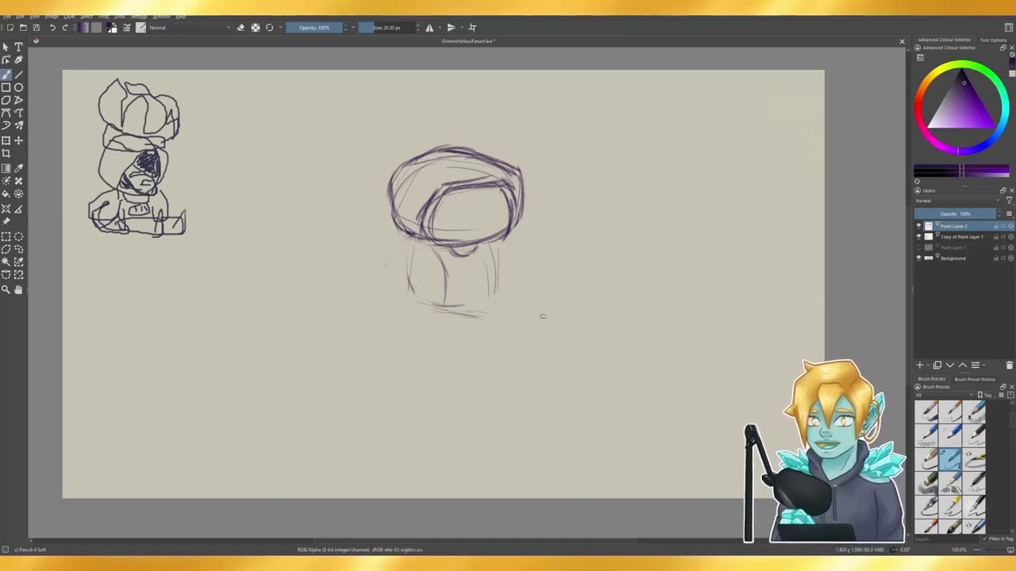
pyautogui.moveTo(488, 306)
pyautogui.mouseDown()
pyautogui.moveTo(511, 293)
pyautogui.moveTo(504, 318)
pyautogui.moveTo(496, 321)
pyautogui.moveTo(492, 298)
pyautogui.moveTo(461, 293)
pyautogui.moveTo(488, 294)
pyautogui.moveTo(460, 290)
pyautogui.moveTo(487, 295)
pyautogui.mouseUp()
pyautogui.moveTo(468, 288)
pyautogui.mouseDown()
pyautogui.moveTo(495, 294)
pyautogui.moveTo(491, 315)
pyautogui.moveTo(503, 274)
pyautogui.moveTo(508, 316)
pyautogui.mouseUp()
pyautogui.press('e')
pyautogui.moveTo(504, 278)
pyautogui.mouseDown()
pyautogui.moveTo(501, 319)
pyautogui.moveTo(494, 293)
pyautogui.moveTo(493, 310)
pyautogui.mouseUp()
pyautogui.press('e')
pyautogui.moveTo(496, 301); pyautogui.dragTo(481, 322)
pyautogui.press('e')
pyautogui.moveTo(479, 321)
pyautogui.mouseDown()
pyautogui.moveTo(491, 317)
pyautogui.moveTo(474, 316)
pyautogui.mouseUp()
pyautogui.press('e')
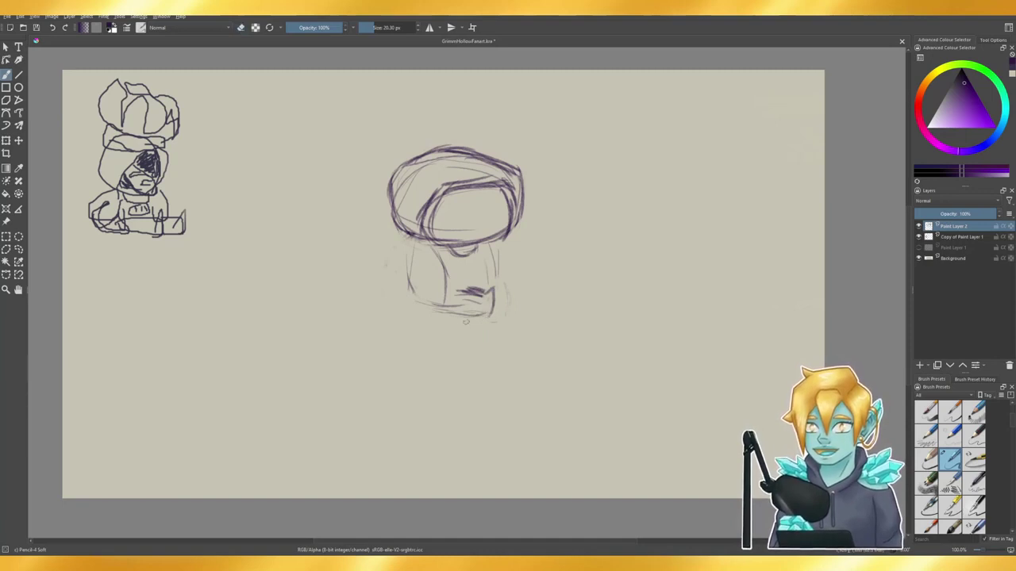
# - Erase the near leg's squared end and sketch an upright oval foot in its place, darkening its base
pyautogui.press('e')
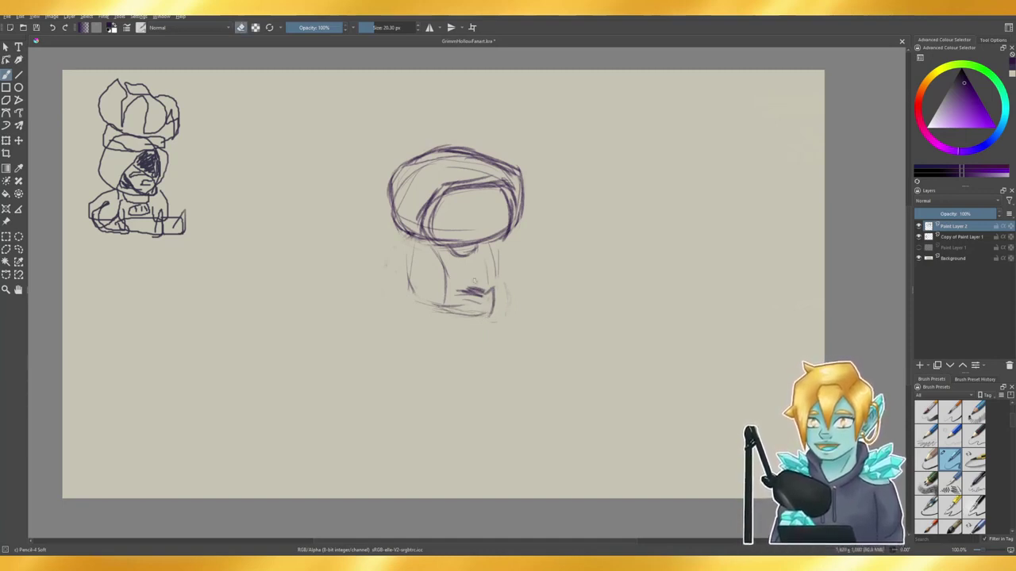
pyautogui.moveTo(465, 282)
pyautogui.mouseDown()
pyautogui.moveTo(489, 318)
pyautogui.moveTo(476, 319)
pyautogui.moveTo(488, 321)
pyautogui.mouseUp()
pyautogui.press('e')
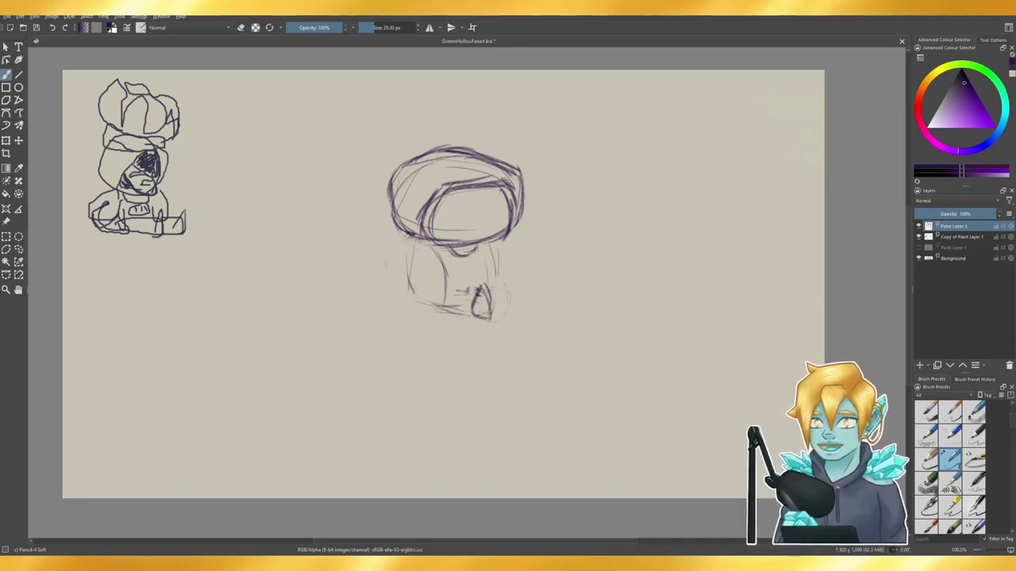
pyautogui.moveTo(473, 283)
pyautogui.mouseDown()
pyautogui.moveTo(477, 311)
pyautogui.moveTo(462, 313)
pyautogui.moveTo(488, 321)
pyautogui.mouseUp()
pyautogui.moveTo(489, 321)
pyautogui.mouseDown()
pyautogui.moveTo(474, 321)
pyautogui.moveTo(482, 325)
pyautogui.mouseUp()
pyautogui.press('e')
pyautogui.moveTo(483, 325); pyautogui.dragTo(490, 325)
pyautogui.press('e')
pyautogui.press('e')
pyautogui.moveTo(479, 289)
pyautogui.mouseDown()
pyautogui.moveTo(473, 311)
pyautogui.moveTo(485, 300)
pyautogui.moveTo(484, 319)
pyautogui.moveTo(472, 305)
pyautogui.moveTo(491, 328)
pyautogui.mouseUp()
pyautogui.press('e')
pyautogui.press('e')
pyautogui.press('e')
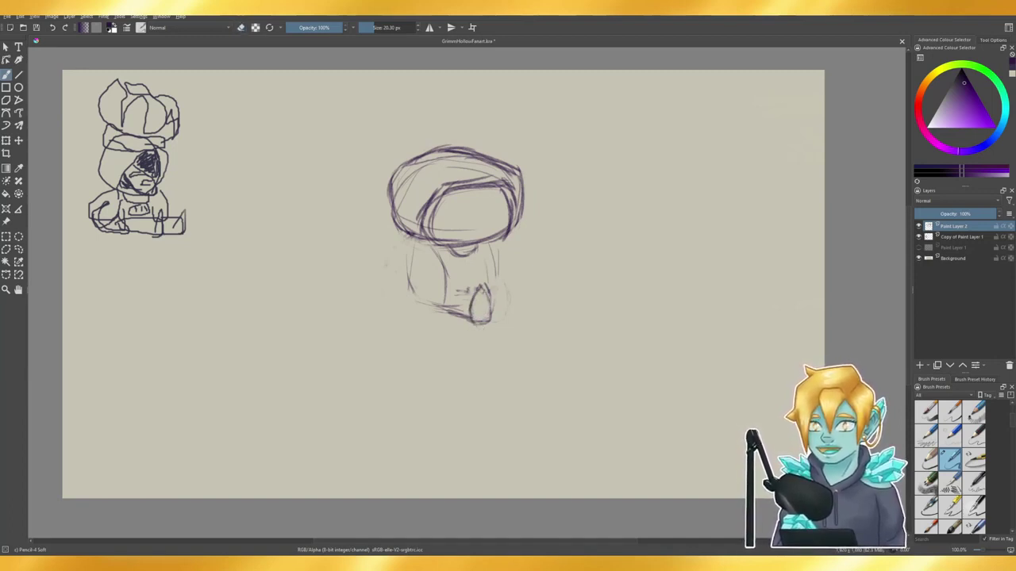
# - Erase the inner side of the oval foot and darken the leg's underside so it runs into the foot
pyautogui.press('e')
pyautogui.press('e')
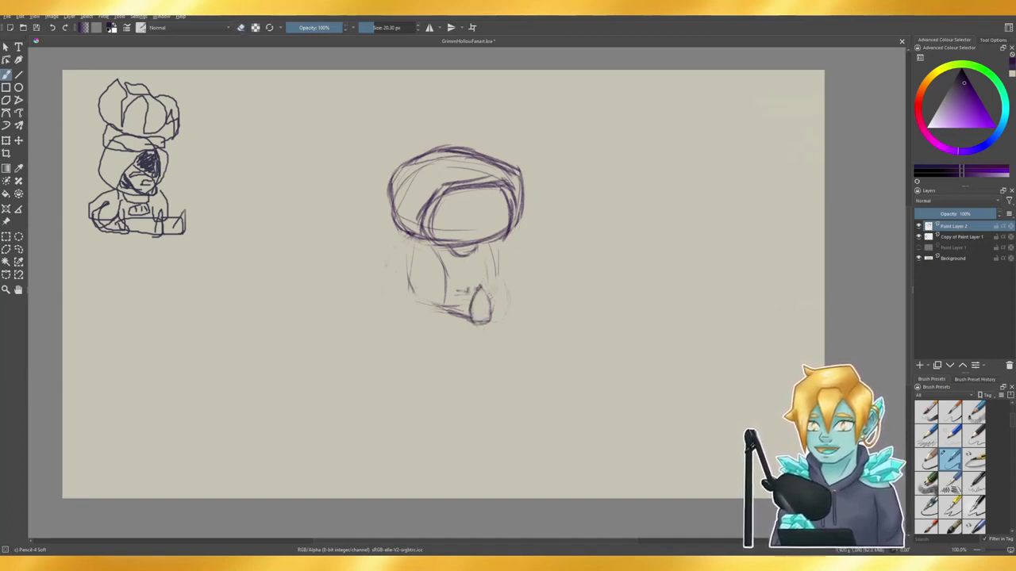
pyautogui.press('e')
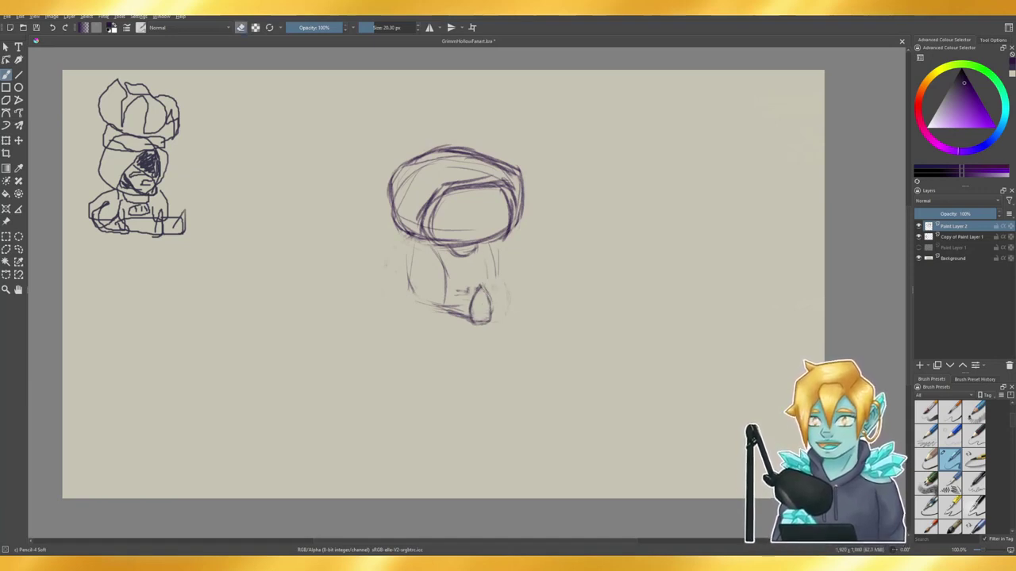
pyautogui.moveTo(481, 286)
pyautogui.mouseDown()
pyautogui.moveTo(473, 295)
pyautogui.moveTo(481, 283)
pyautogui.moveTo(491, 303)
pyautogui.moveTo(481, 281)
pyautogui.moveTo(491, 304)
pyautogui.moveTo(486, 296)
pyautogui.moveTo(494, 301)
pyautogui.moveTo(473, 316)
pyautogui.moveTo(474, 292)
pyautogui.moveTo(472, 318)
pyautogui.moveTo(456, 308)
pyautogui.moveTo(480, 322)
pyautogui.mouseUp()
pyautogui.press('e')
pyautogui.press('e')
pyautogui.press('e')
pyautogui.press('e')
pyautogui.press('e')
pyautogui.press('e')
pyautogui.press('e')
pyautogui.press('e')
pyautogui.press('e')
pyautogui.moveTo(451, 312); pyautogui.dragTo(478, 326)
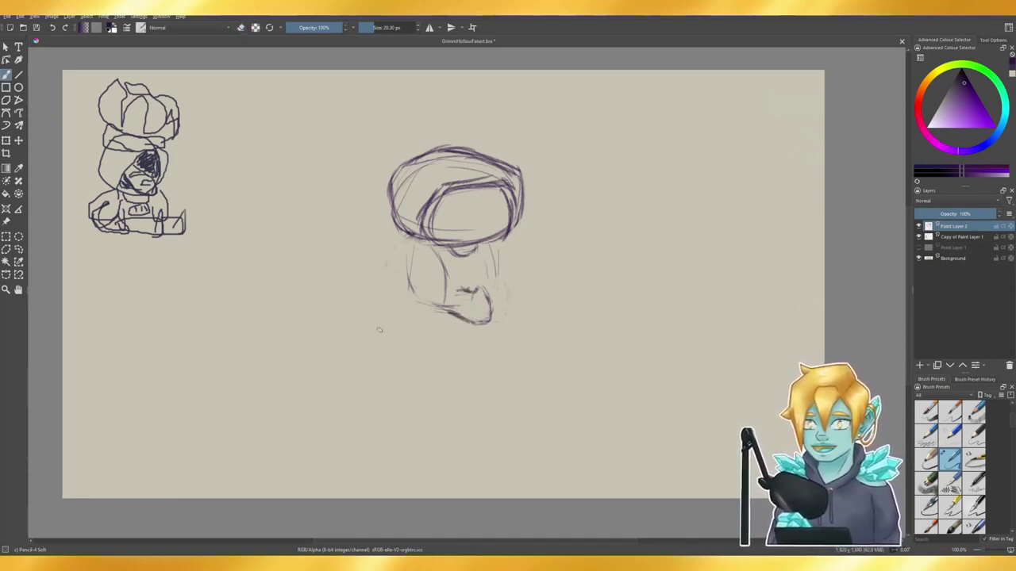
# - Darken the torso's left outline from the head down around the corner to the leg's lower edge
pyautogui.moveTo(413, 238)
pyautogui.mouseDown()
pyautogui.moveTo(412, 290)
pyautogui.moveTo(448, 311)
pyautogui.moveTo(400, 298)
pyautogui.moveTo(439, 312)
pyautogui.mouseUp()
pyautogui.press('e')
pyautogui.press('e')
pyautogui.press('e')
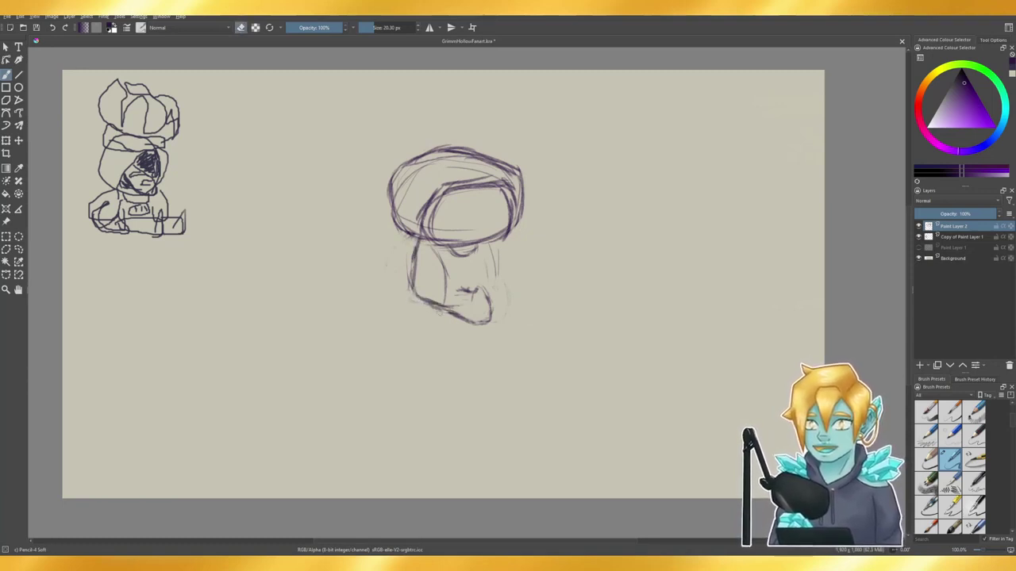
pyautogui.press('e')
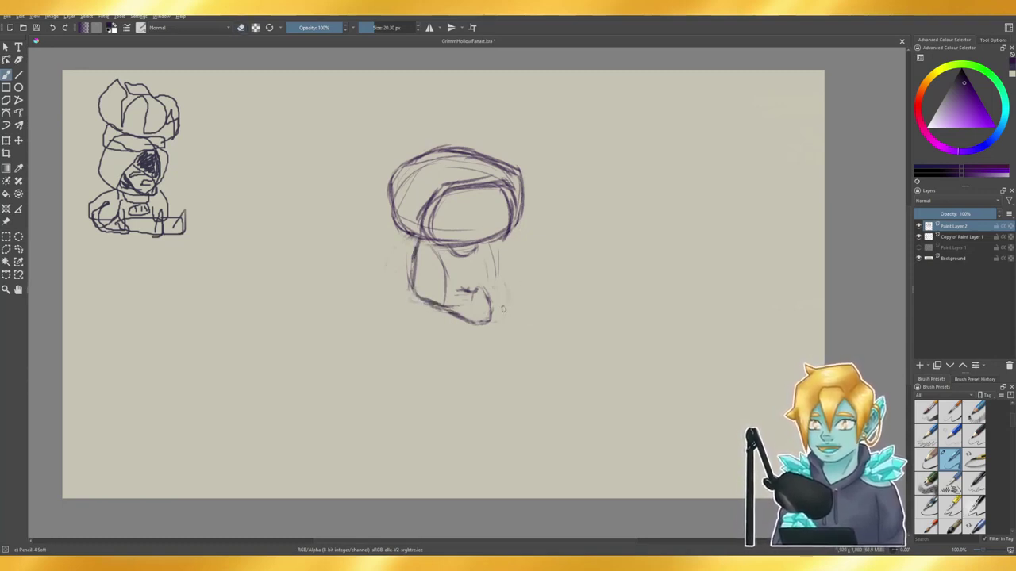
# - Pull the near foot's outer edge inward and redraw the leg's underside as a cleaner slanted line, erasing stray lines
pyautogui.press('e')
pyautogui.moveTo(489, 296)
pyautogui.mouseDown()
pyautogui.moveTo(485, 335)
pyautogui.moveTo(491, 298)
pyautogui.moveTo(479, 325)
pyautogui.mouseUp()
pyautogui.press('e')
pyautogui.press('e')
pyautogui.moveTo(431, 302)
pyautogui.mouseDown()
pyautogui.moveTo(479, 323)
pyautogui.moveTo(446, 308)
pyautogui.moveTo(463, 323)
pyautogui.mouseUp()
pyautogui.press('e')
pyautogui.press('e')
pyautogui.press('e')
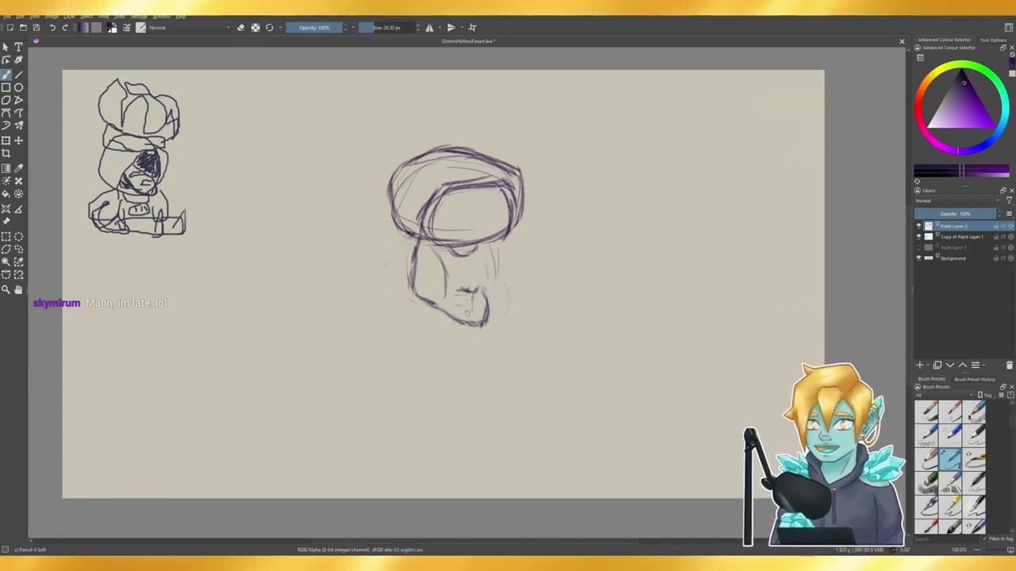
pyautogui.press('e')
pyautogui.press('e')
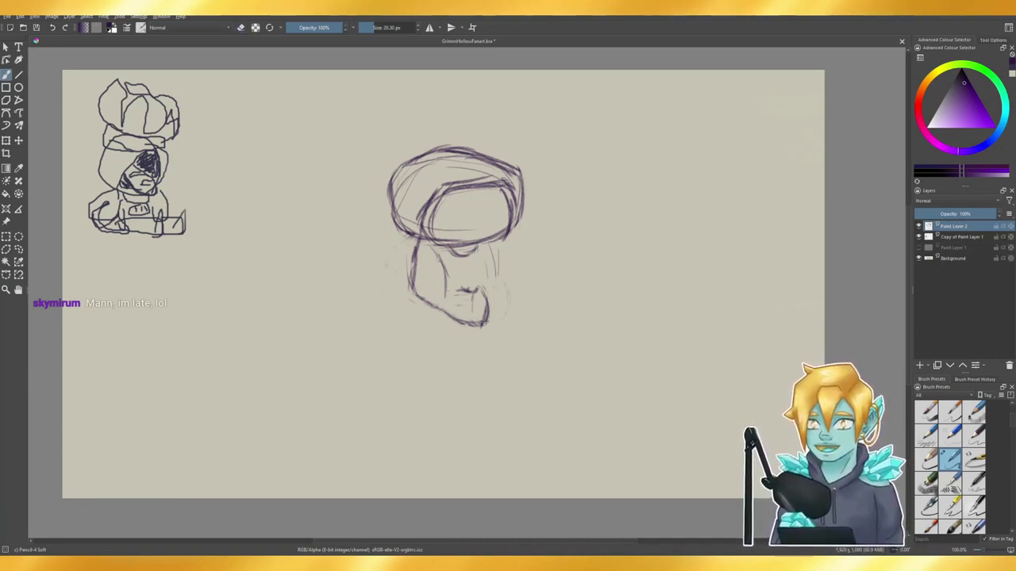
# - Erase the outer line on the torso's right side and redraw the top of the inner curve up to the head
pyautogui.press('e')
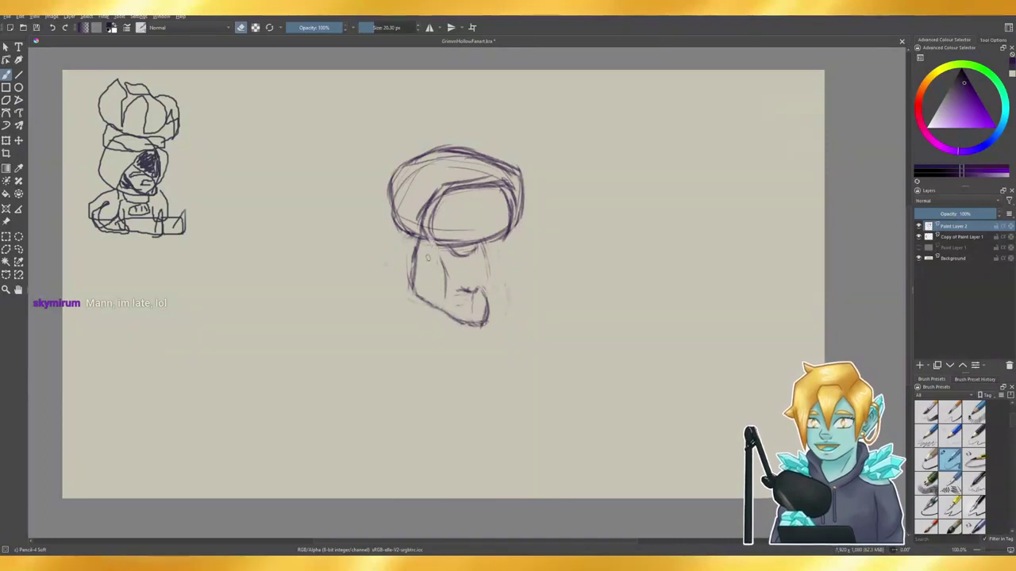
pyautogui.press('e')
pyautogui.moveTo(435, 245)
pyautogui.mouseDown()
pyautogui.moveTo(444, 263)
pyautogui.moveTo(443, 247)
pyautogui.mouseUp()
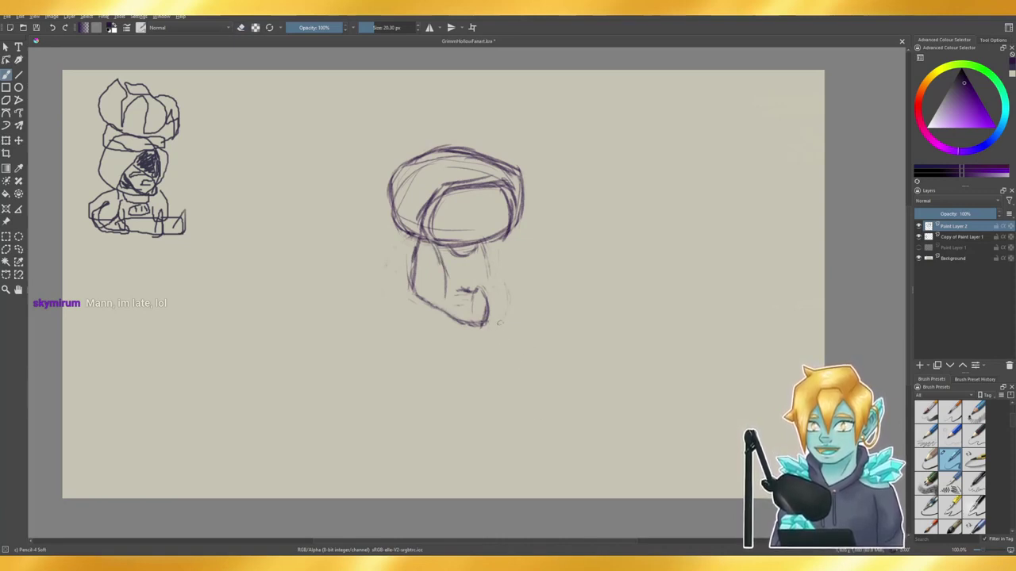
# - Darken the torso's right outline and sketch the far leg extending to the right with an upturned foot
pyautogui.moveTo(481, 247)
pyautogui.mouseDown()
pyautogui.moveTo(495, 260)
pyautogui.moveTo(492, 279)
pyautogui.moveTo(521, 287)
pyautogui.mouseUp()
pyautogui.press('e')
pyautogui.press('e')
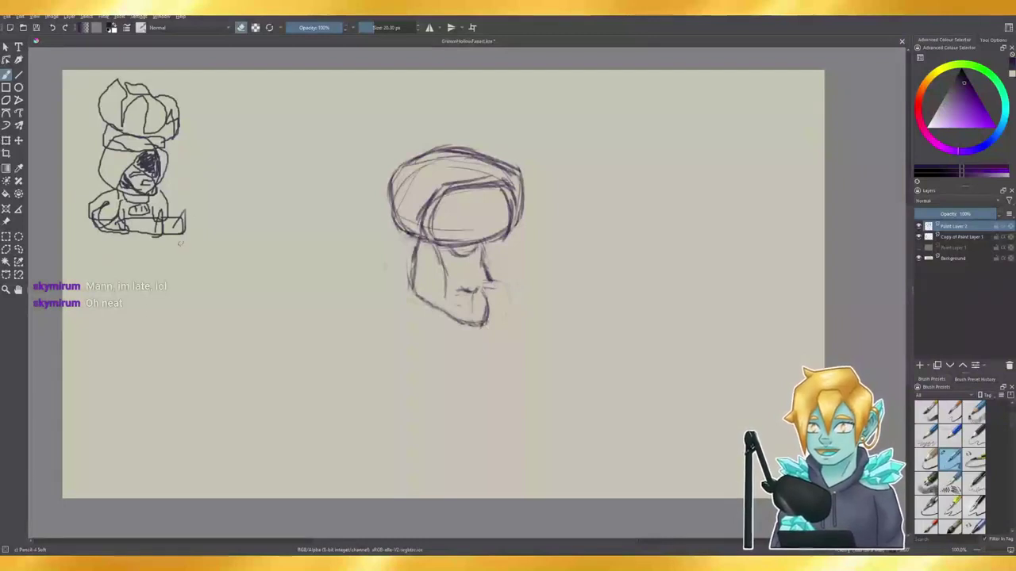
pyautogui.press('e')
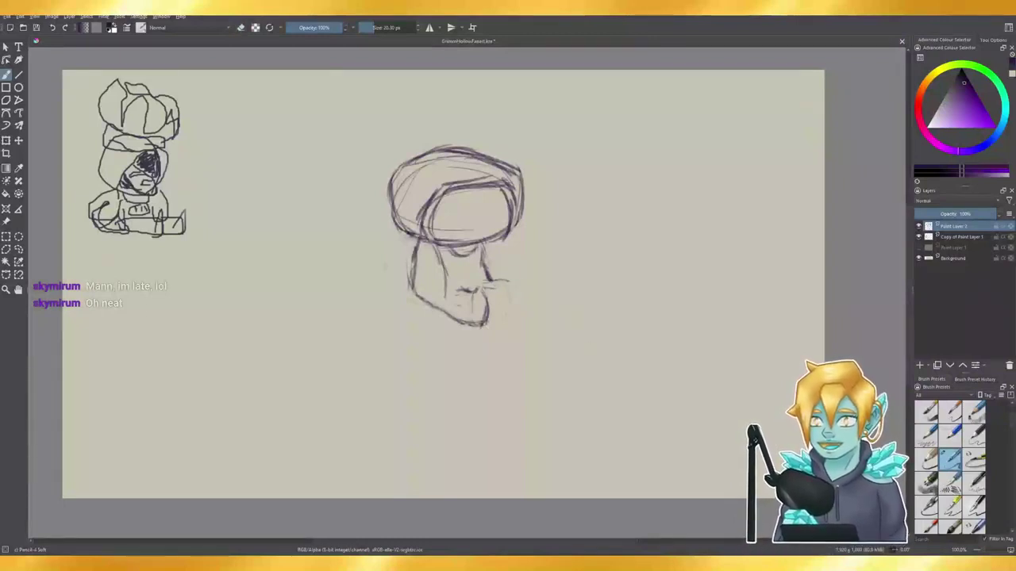
pyautogui.moveTo(491, 280)
pyautogui.mouseDown()
pyautogui.moveTo(525, 275)
pyautogui.moveTo(521, 308)
pyautogui.moveTo(487, 310)
pyautogui.moveTo(519, 310)
pyautogui.mouseUp()
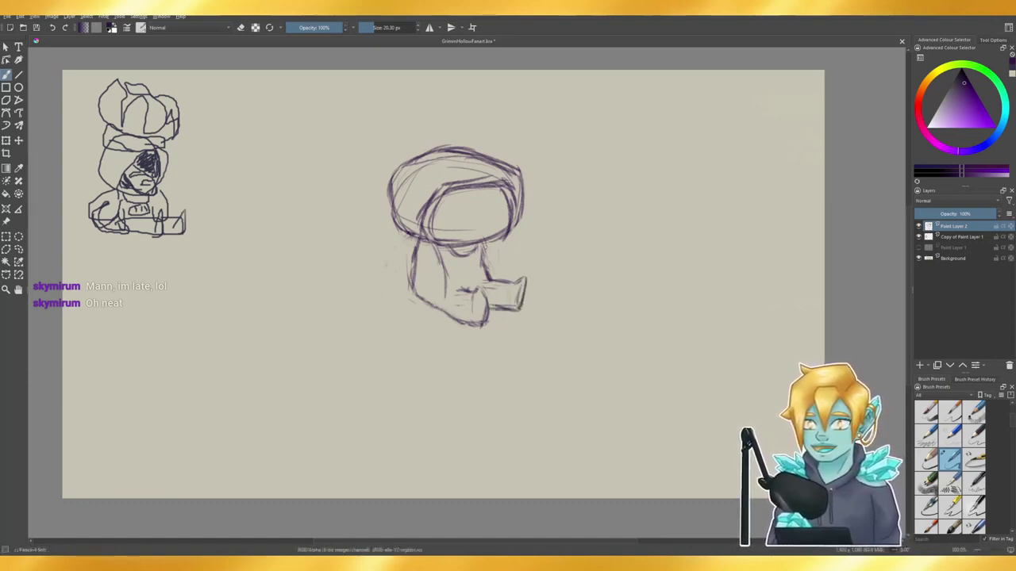
# - Select the far leg with a freehand selection, stretch it slightly upward and shift it against the torso, then deselect
pyautogui.click(19, 250)
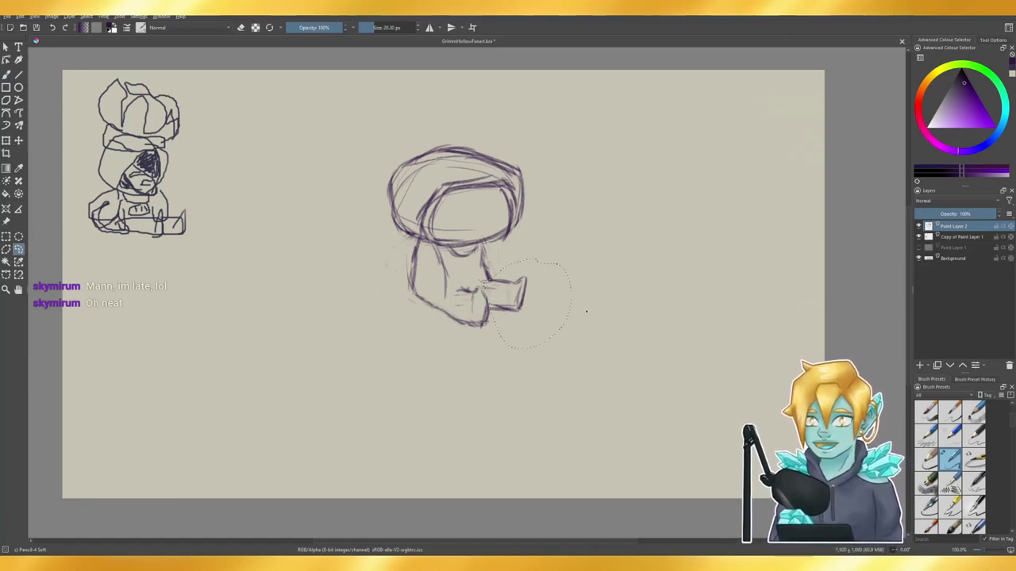
pyautogui.hotkey('ctrl', 't')
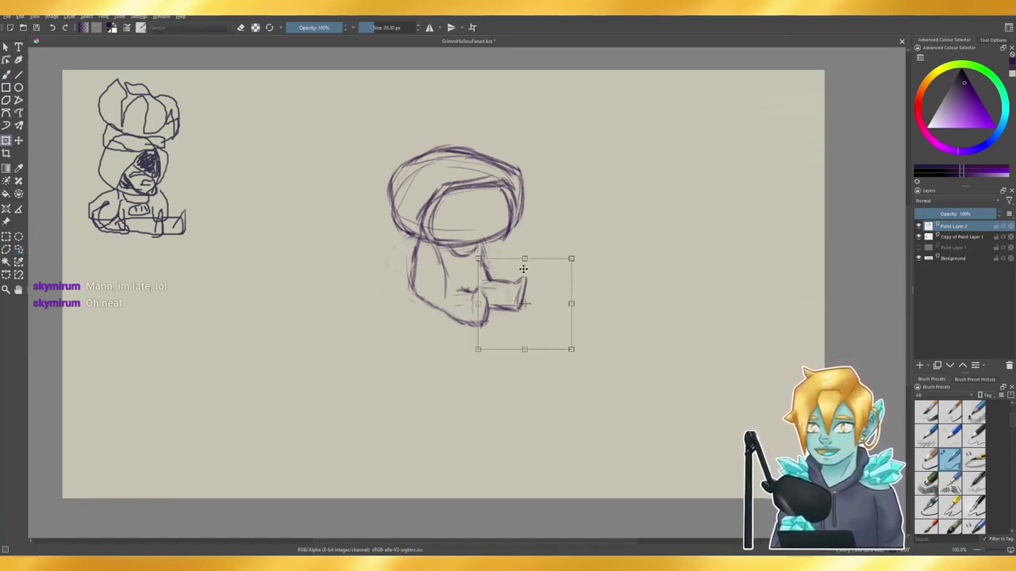
pyautogui.moveTo(524, 258); pyautogui.dragTo(525, 253)
pyautogui.moveTo(540, 298); pyautogui.dragTo(545, 288)
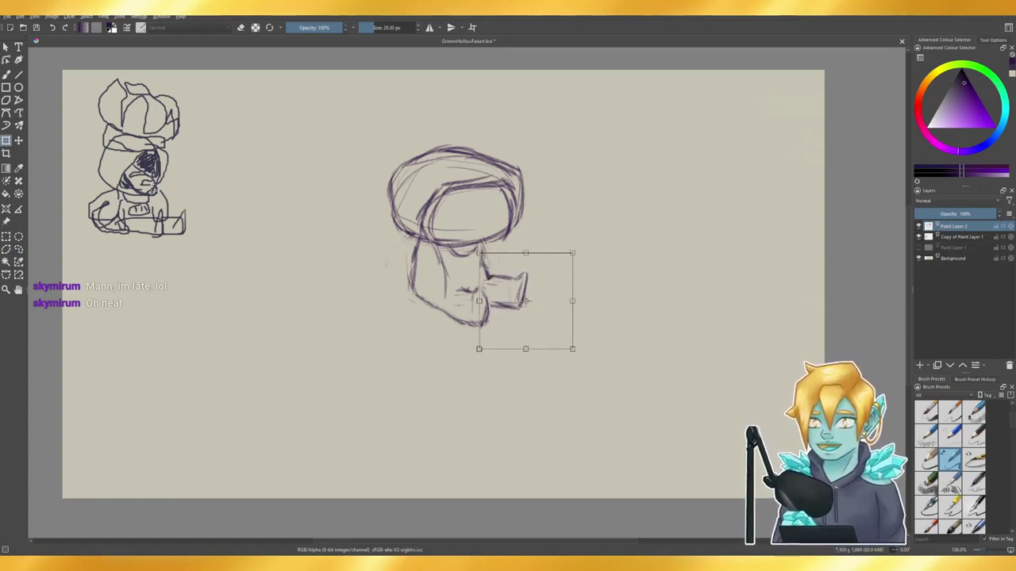
pyautogui.press('b')
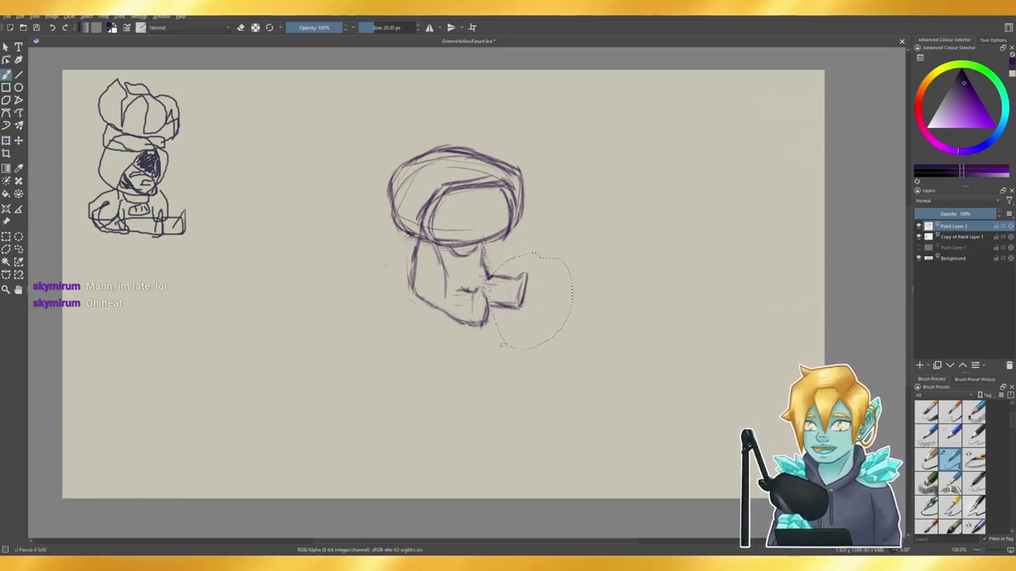
pyautogui.hotkey('ctrl', 'shift', 'a')
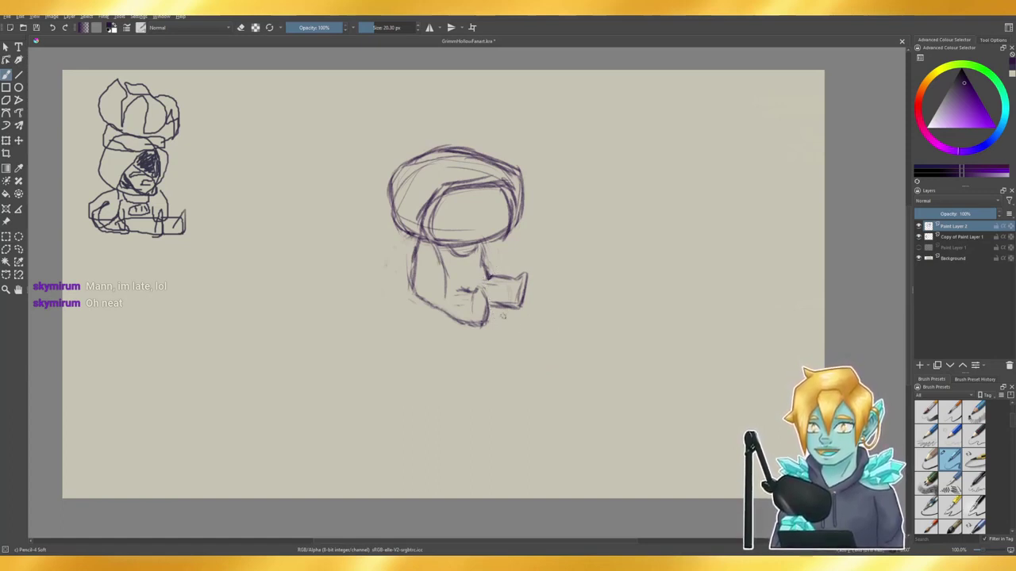
# - Erase the doubled line at the face opening's lower-left edge and extend the far leg's upper line into the torso
pyautogui.press('e')
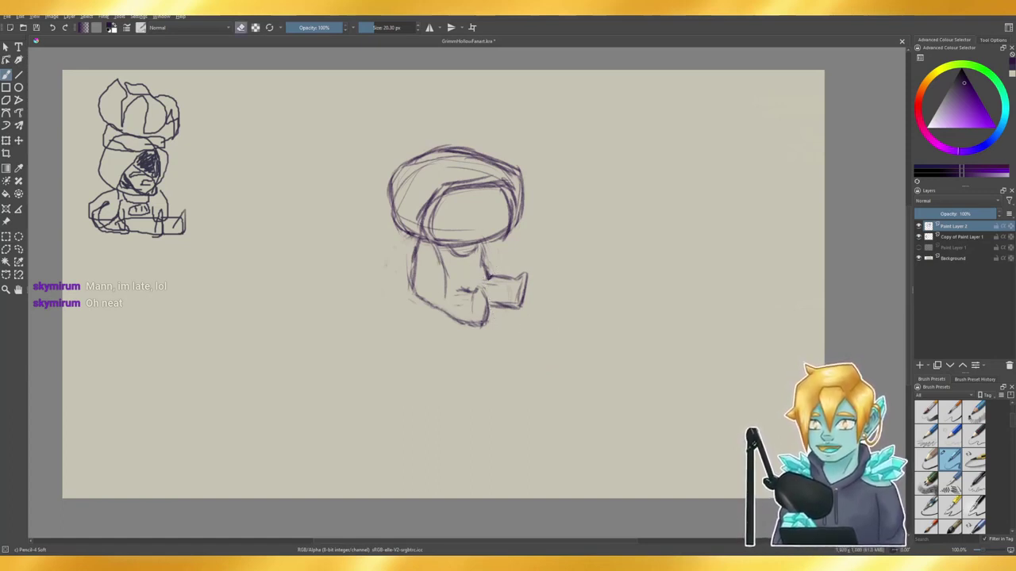
pyautogui.moveTo(421, 224)
pyautogui.mouseDown()
pyautogui.moveTo(426, 236)
pyautogui.moveTo(425, 203)
pyautogui.moveTo(455, 244)
pyautogui.mouseUp()
pyautogui.press('e')
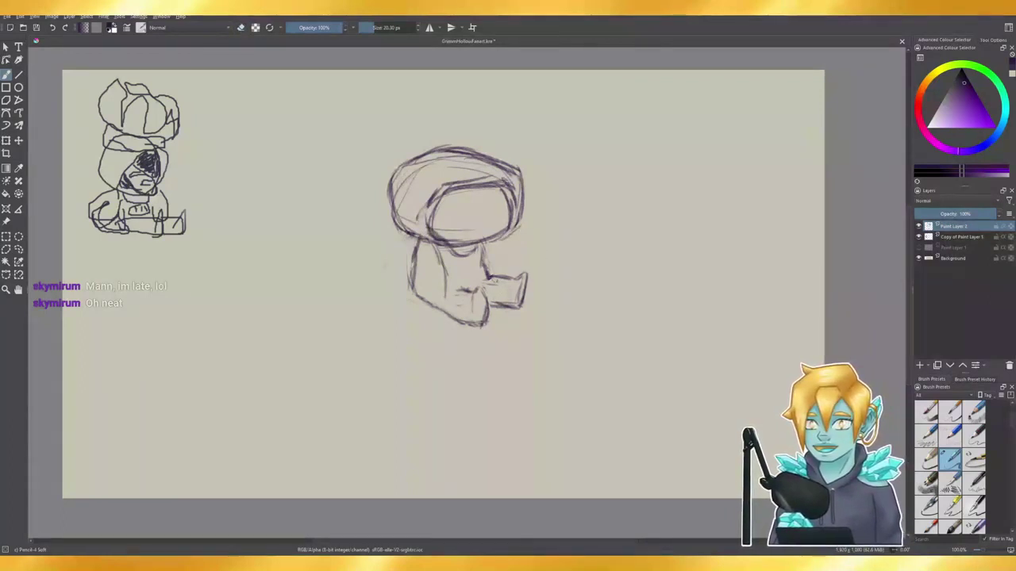
pyautogui.press('e')
pyautogui.press('e')
pyautogui.moveTo(487, 277); pyautogui.dragTo(474, 279)
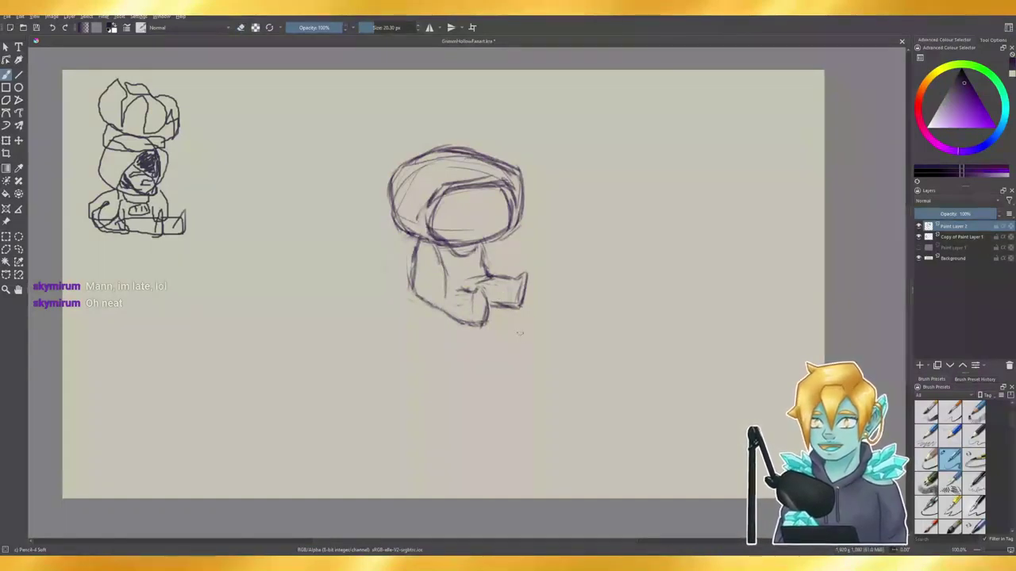
# - Redraw the torso's inner left line down to the near leg and sketch the contours around both feet
pyautogui.moveTo(434, 274)
pyautogui.mouseDown()
pyautogui.moveTo(430, 291)
pyautogui.moveTo(442, 298)
pyautogui.mouseUp()
pyautogui.moveTo(442, 296); pyautogui.dragTo(455, 305)
pyautogui.moveTo(465, 293)
pyautogui.mouseDown()
pyautogui.moveTo(458, 310)
pyautogui.moveTo(494, 301)
pyautogui.mouseUp()
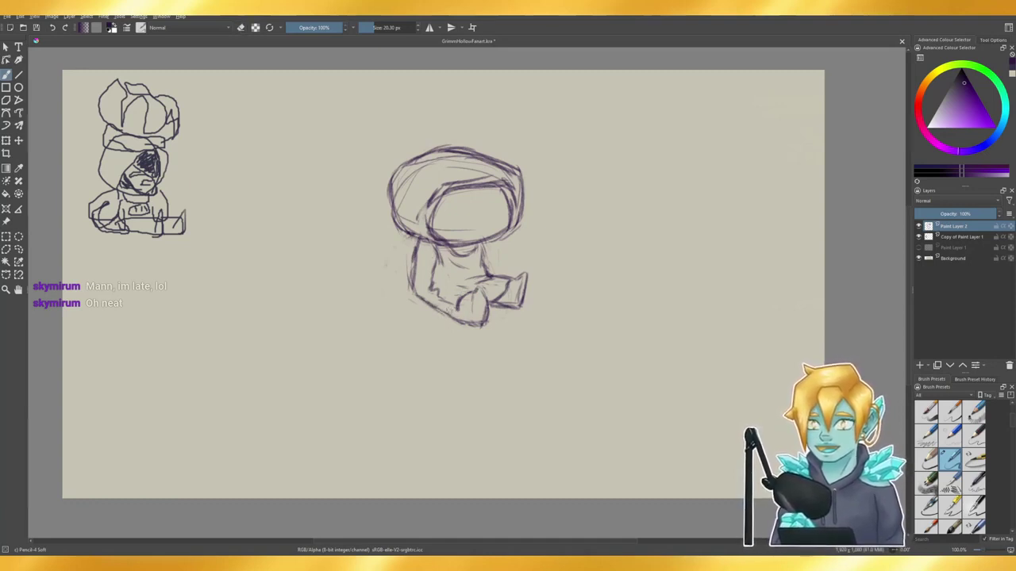
# - Erase excess lines along the near foot's bottom edge and redraw the near leg's underside
pyautogui.press('e')
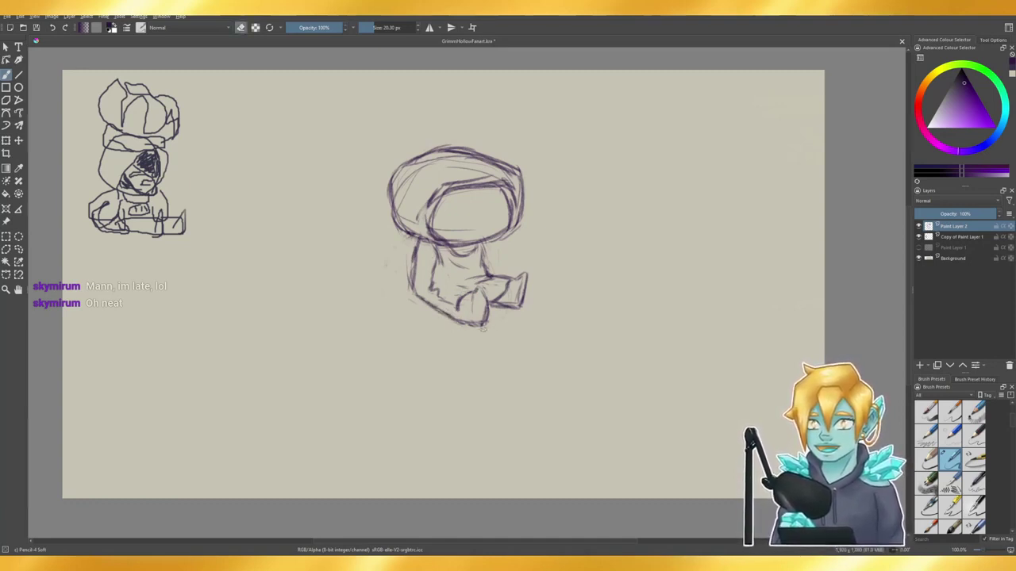
pyautogui.press('e')
pyautogui.press('e')
pyautogui.press('e')
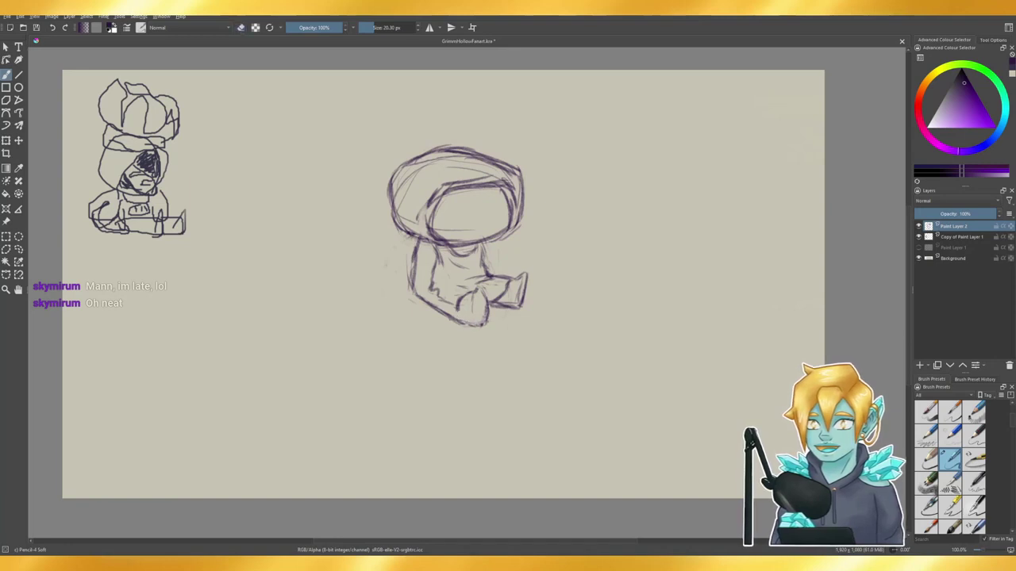
pyautogui.moveTo(442, 315)
pyautogui.mouseDown()
pyautogui.moveTo(467, 328)
pyautogui.moveTo(475, 311)
pyautogui.mouseUp()
pyautogui.press('e')
pyautogui.press('e')
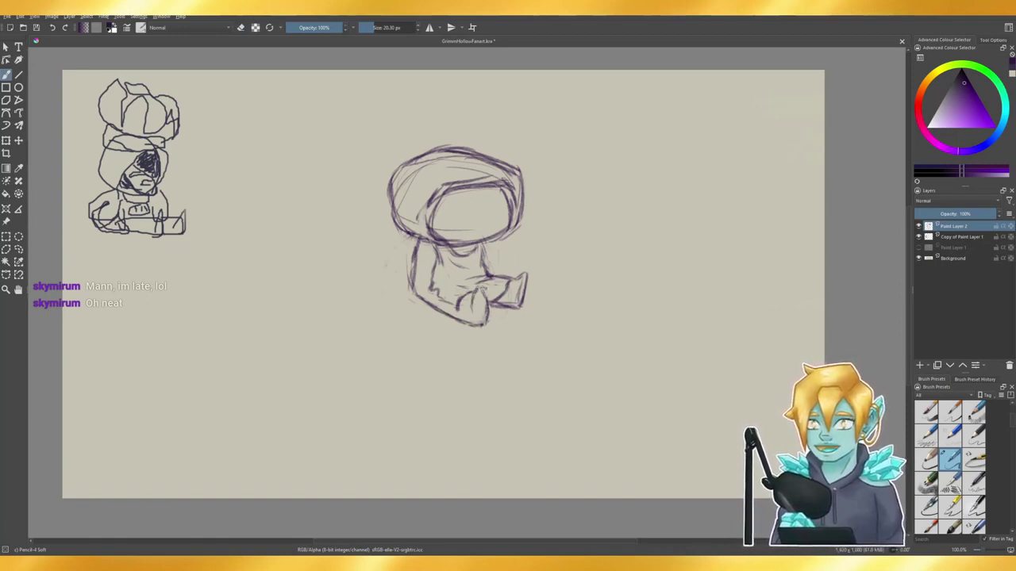
# - Clean up the near foot's top curve and inner line by erasing and redrawing them
pyautogui.press('e')
pyautogui.press('e')
pyautogui.moveTo(476, 288); pyautogui.dragTo(473, 310)
pyautogui.press('e')
pyautogui.press('e')
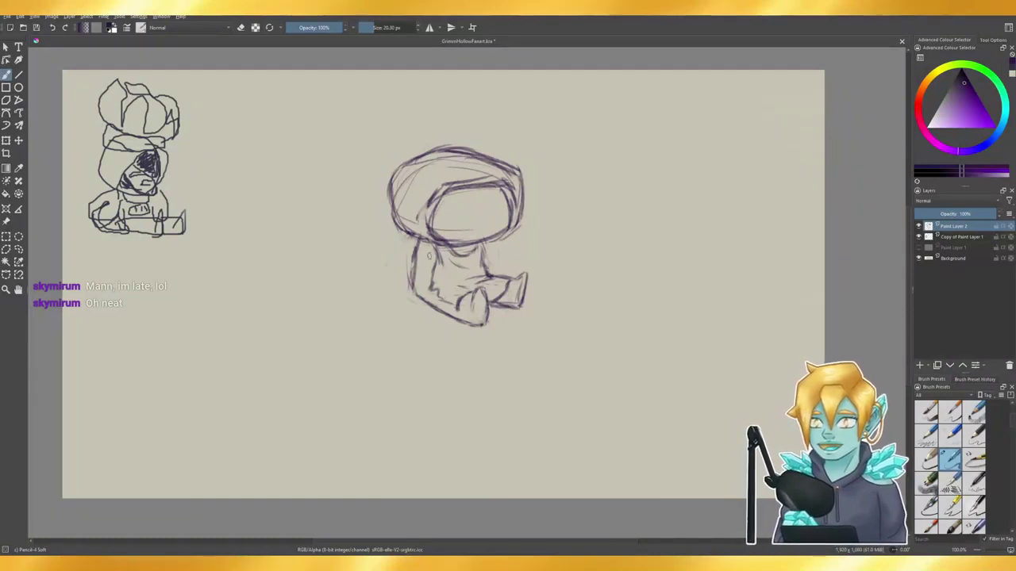
# - Sketch the near arm as a long rounded sleeve hanging from below the head, erasing the old torso outline inside it
pyautogui.moveTo(415, 239)
pyautogui.mouseDown()
pyautogui.moveTo(400, 296)
pyautogui.moveTo(411, 312)
pyautogui.moveTo(437, 312)
pyautogui.moveTo(435, 257)
pyautogui.moveTo(447, 320)
pyautogui.mouseUp()
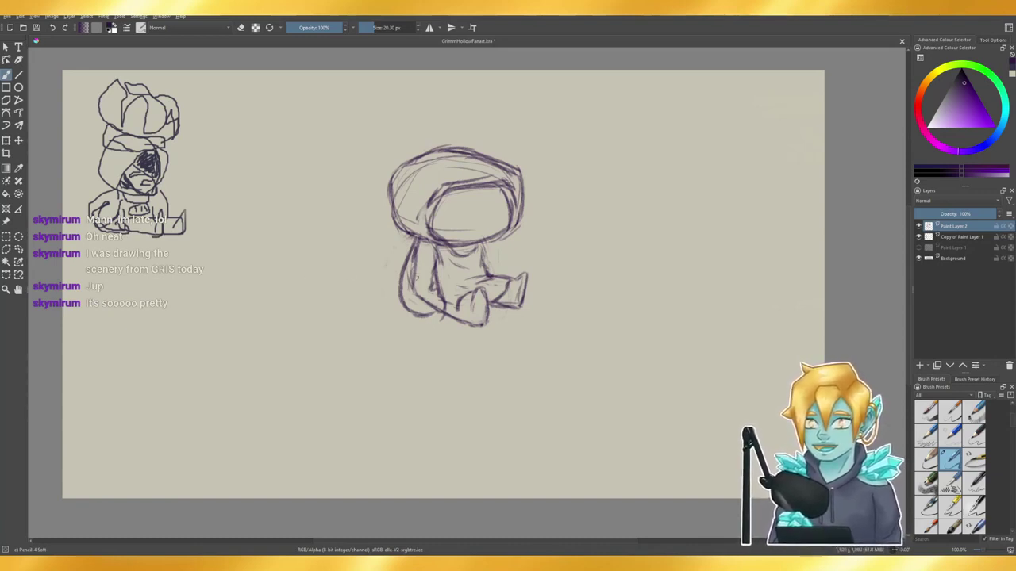
pyautogui.press('e')
pyautogui.moveTo(416, 250)
pyautogui.mouseDown()
pyautogui.moveTo(413, 285)
pyautogui.moveTo(435, 307)
pyautogui.moveTo(425, 314)
pyautogui.moveTo(443, 315)
pyautogui.moveTo(444, 295)
pyautogui.moveTo(426, 296)
pyautogui.moveTo(413, 278)
pyautogui.mouseUp()
pyautogui.press('e')
pyautogui.press('e')
pyautogui.press('e')
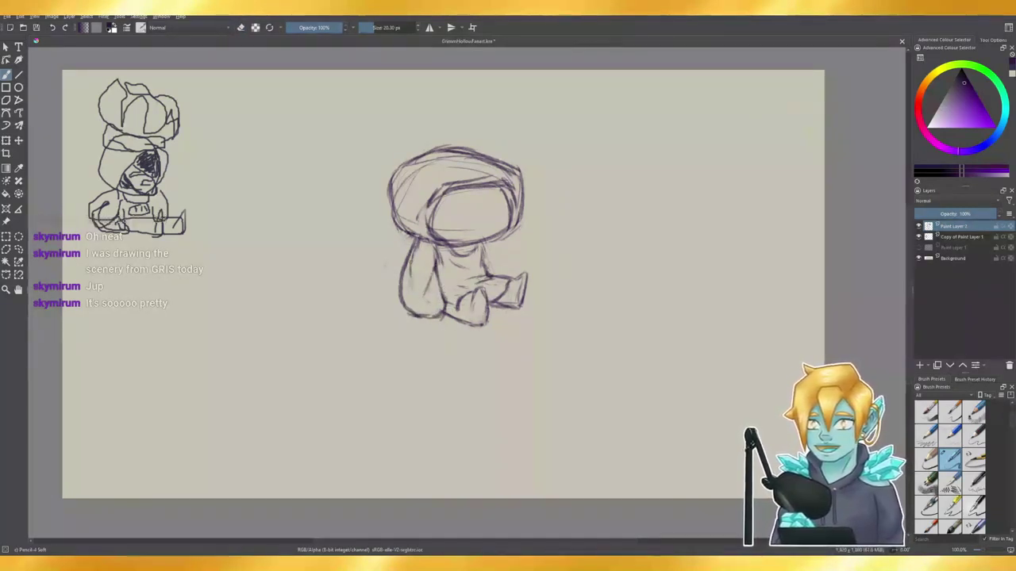
pyautogui.press('e')
pyautogui.press('e')
pyautogui.moveTo(417, 241); pyautogui.dragTo(411, 253)
# - Sketch the far arm reaching from below the head down to the far leg, darkening its inner edge
pyautogui.moveTo(489, 241); pyautogui.dragTo(517, 290)
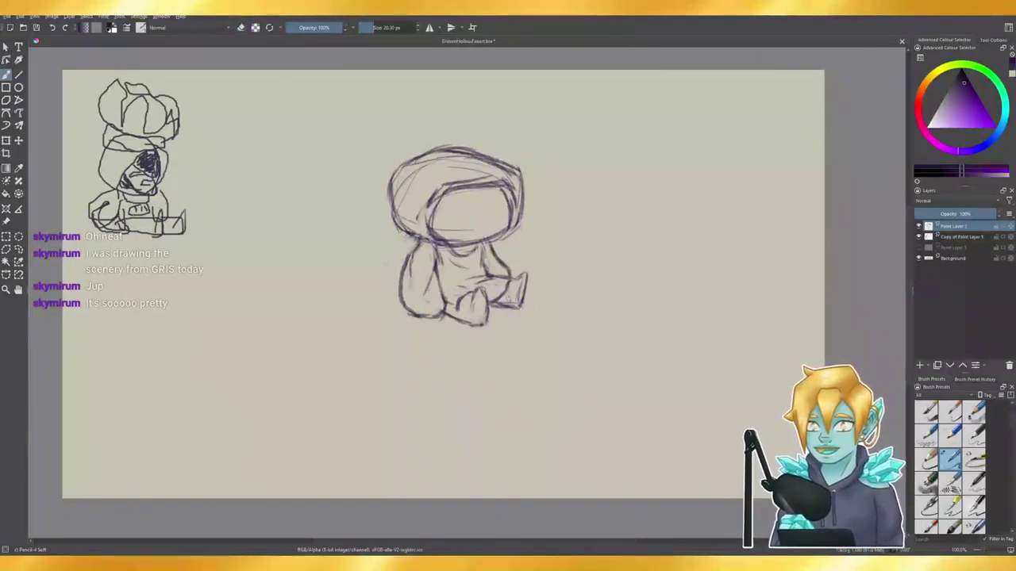
pyautogui.press('e')
pyautogui.press('e')
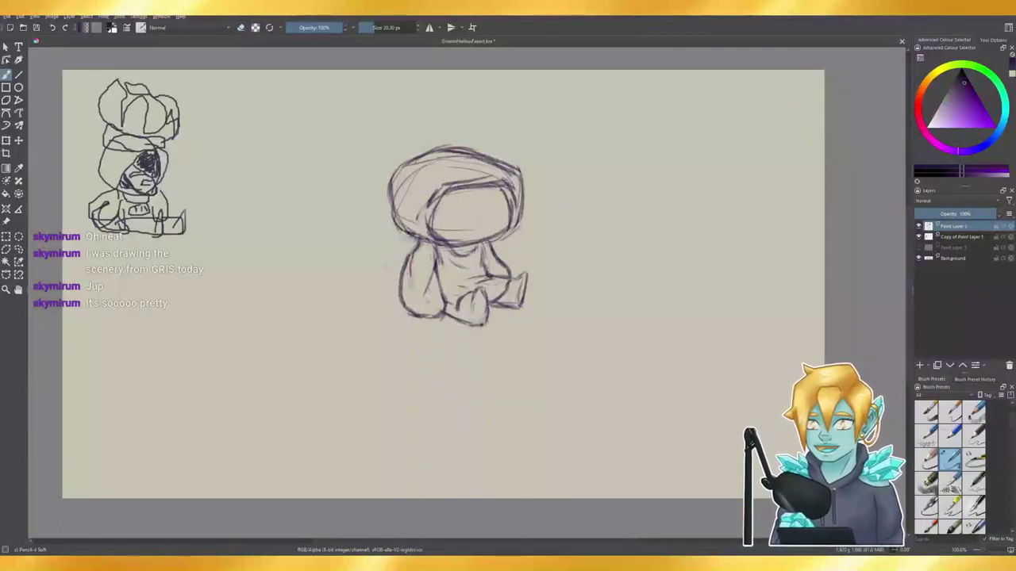
pyautogui.moveTo(500, 252)
pyautogui.mouseDown()
pyautogui.moveTo(492, 268)
pyautogui.moveTo(482, 259)
pyautogui.moveTo(494, 276)
pyautogui.moveTo(471, 279)
pyautogui.moveTo(514, 277)
pyautogui.mouseUp()
pyautogui.press('e')
pyautogui.press('e')
pyautogui.press('e')
pyautogui.press('e')
pyautogui.press('e')
pyautogui.press('e')
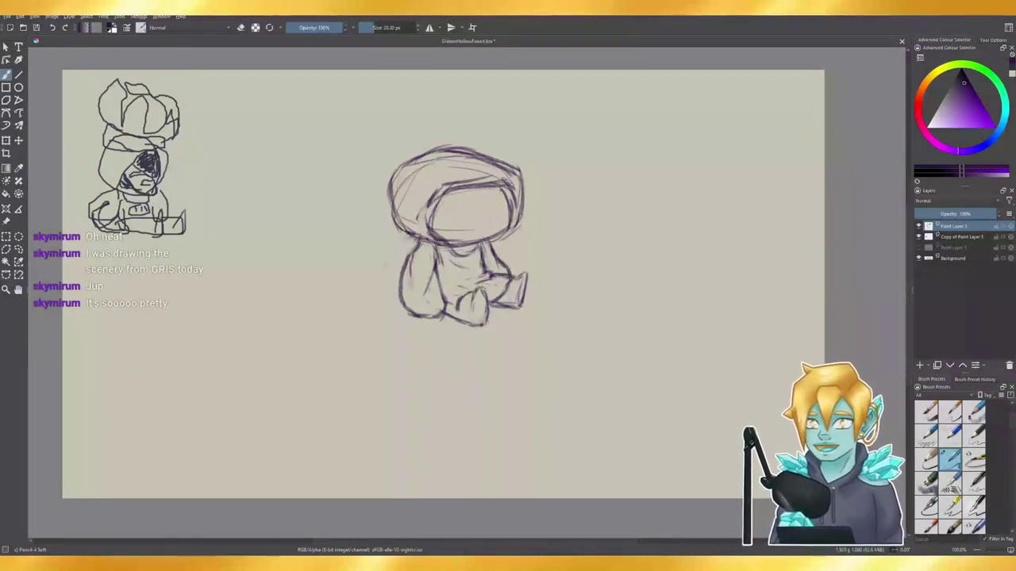
# - Refine the far arm's outer edge above the leg by erasing and redrawing it
pyautogui.press('e')
pyautogui.press('e')
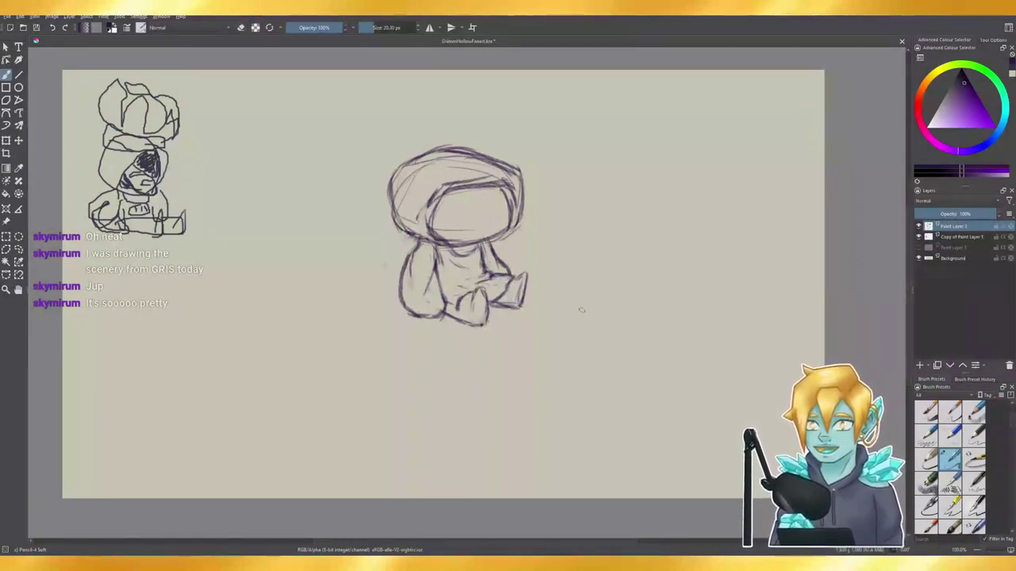
pyautogui.press('e')
pyautogui.press('e')
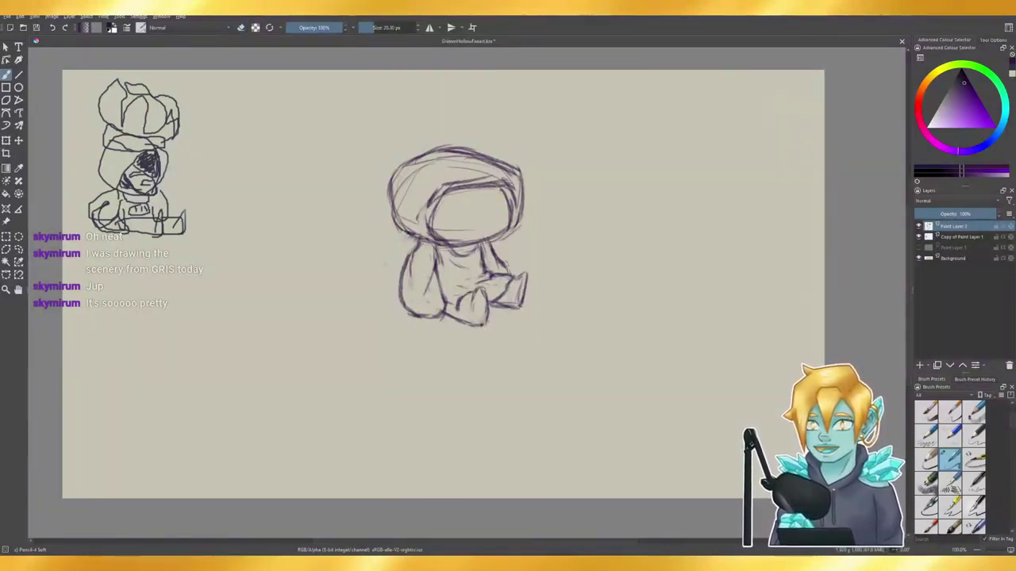
pyautogui.press('e')
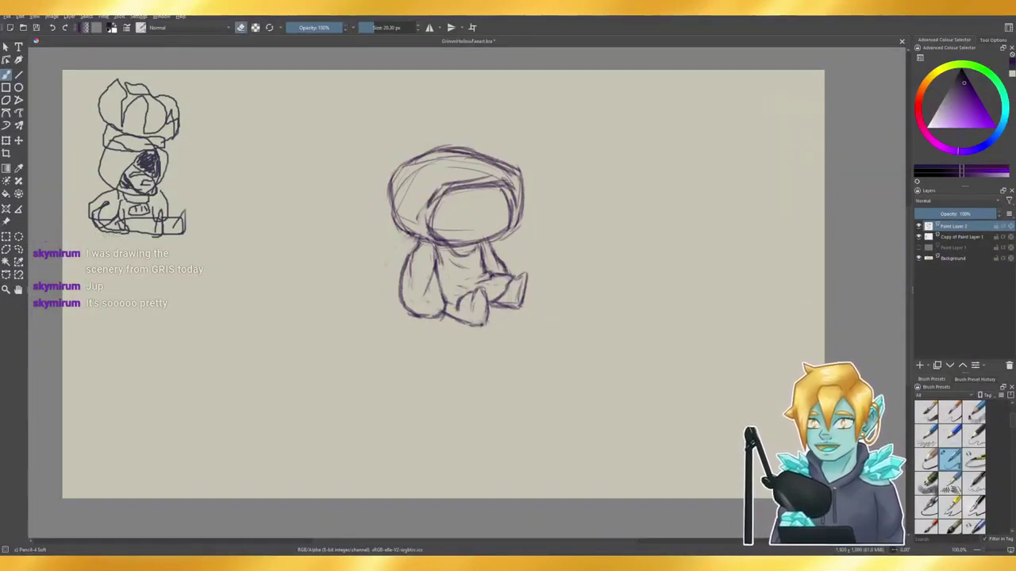
pyautogui.press('e')
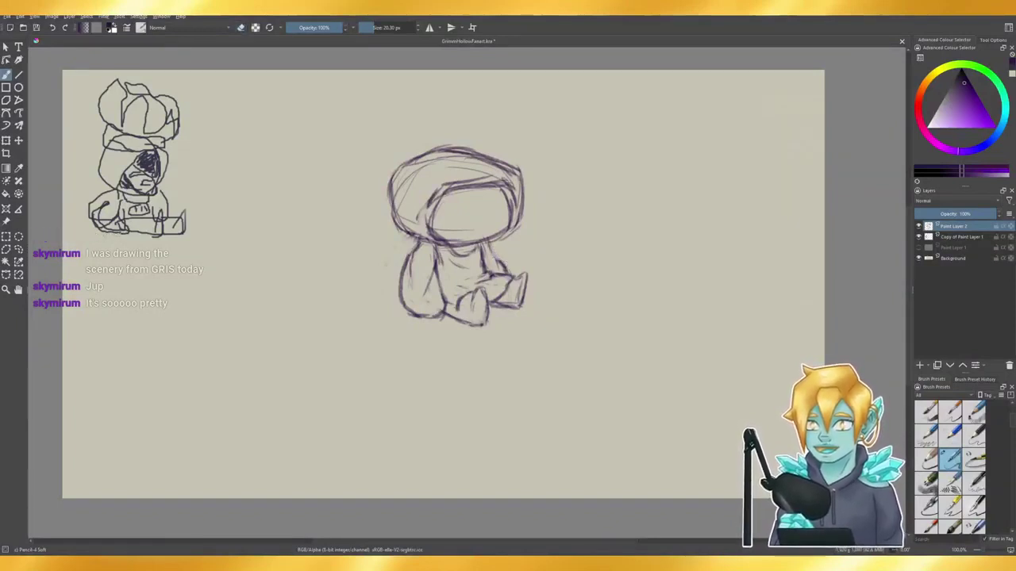
pyautogui.press('e')
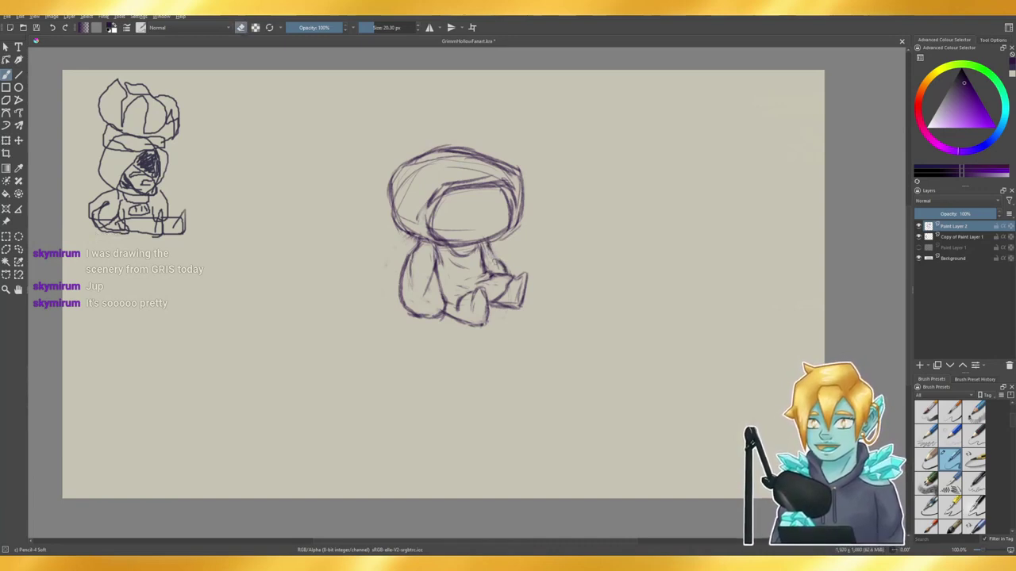
pyautogui.press('e')
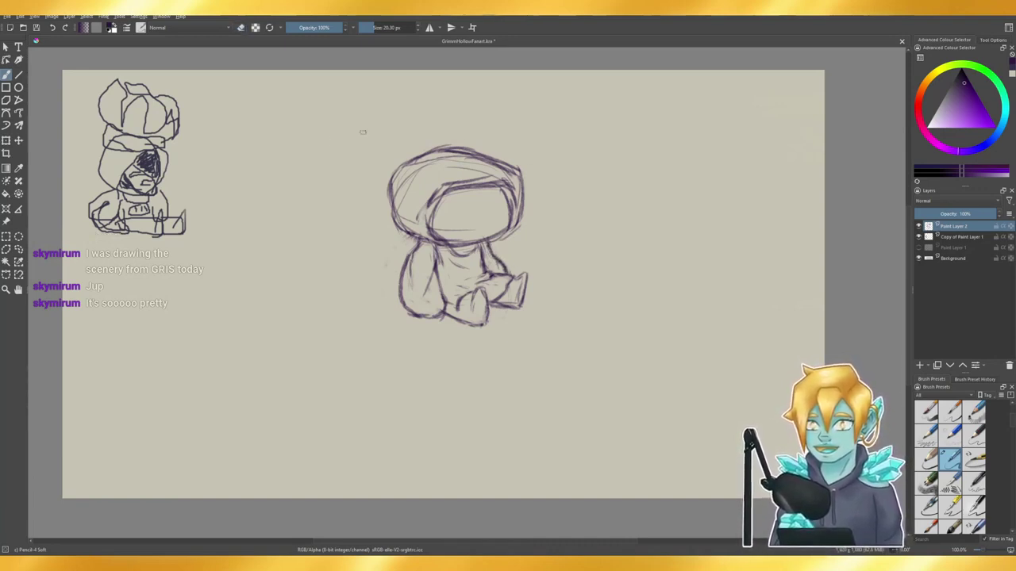
# - Select the head with a freehand selection, make it slightly narrower and move it down onto the shoulders
pyautogui.click(19, 249)
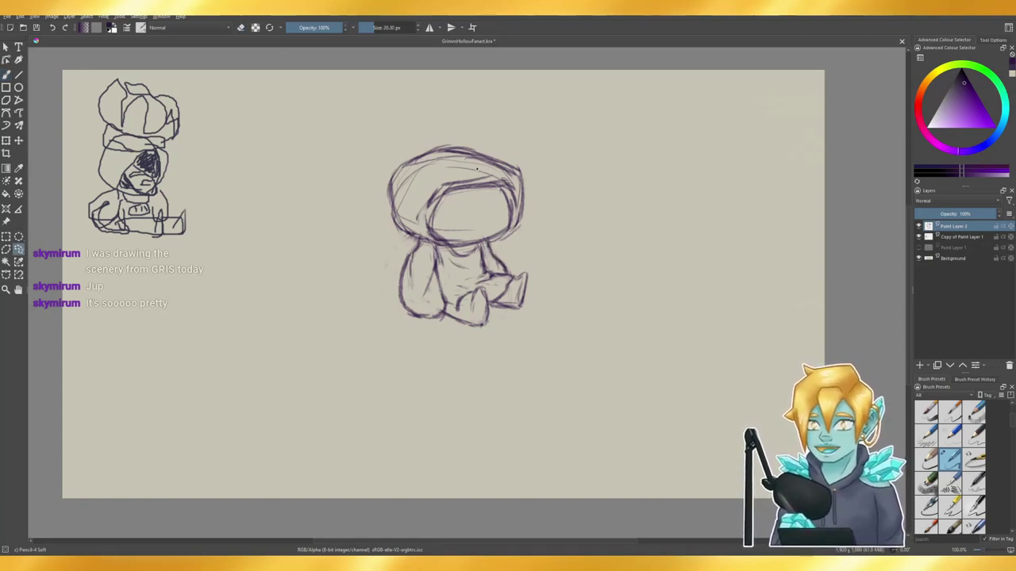
pyautogui.moveTo(355, 193)
pyautogui.mouseDown()
pyautogui.moveTo(378, 246)
pyautogui.moveTo(495, 247)
pyautogui.mouseUp()
pyautogui.moveTo(519, 128); pyautogui.dragTo(508, 126)
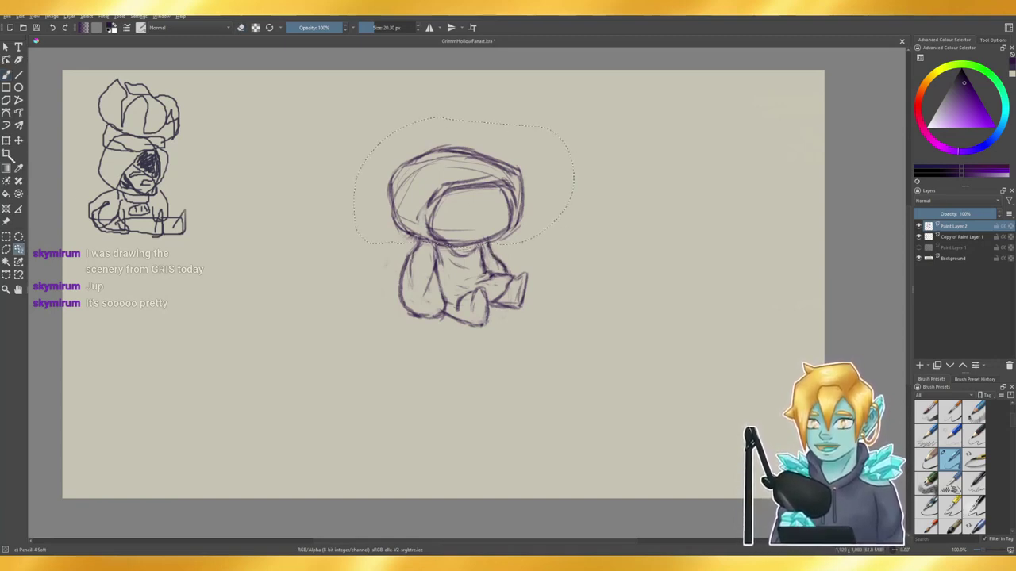
pyautogui.hotkey('ctrl', 't')
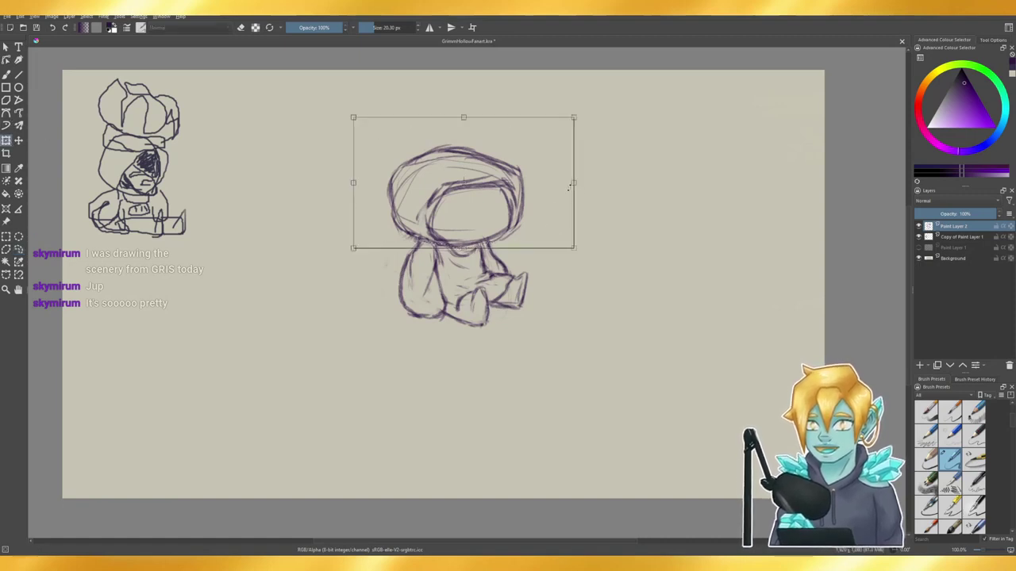
pyautogui.moveTo(575, 183); pyautogui.dragTo(556, 186)
pyautogui.moveTo(484, 197); pyautogui.dragTo(492, 202)
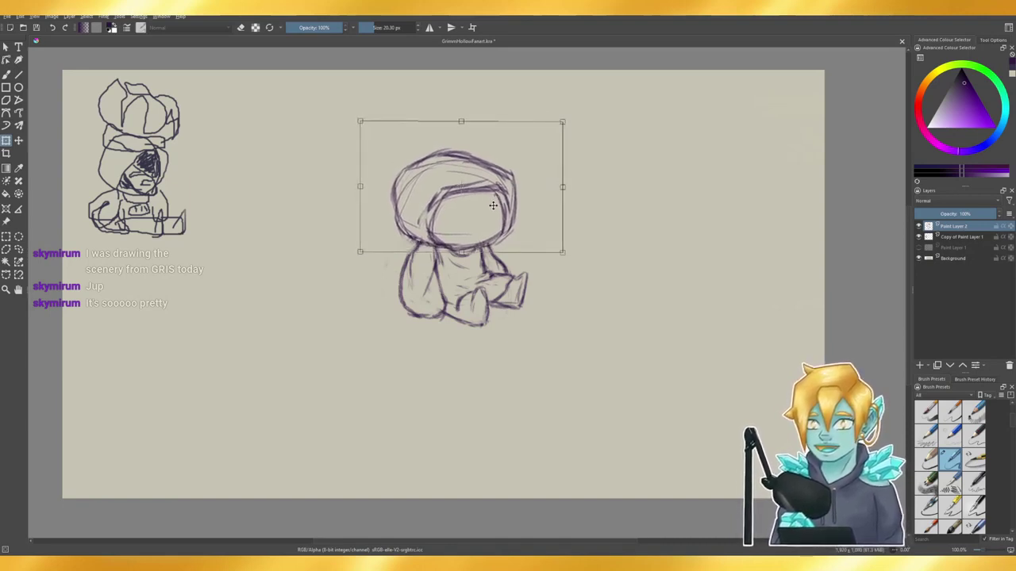
pyautogui.press('b')
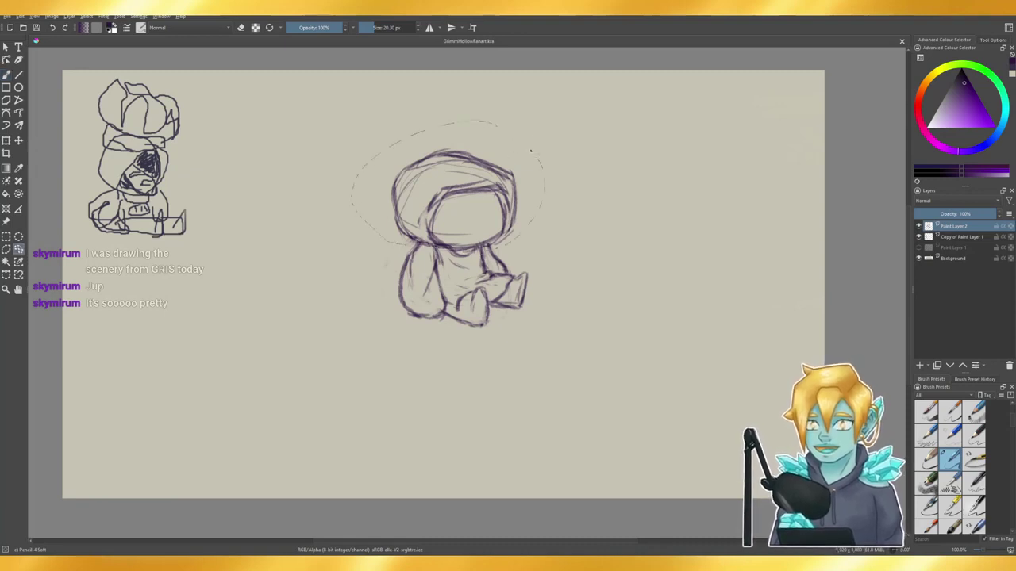
# - Tilt the selected head clockwise, narrow it slightly and reposition it over the body, then deselect
pyautogui.hotkey('ctrl', 't')
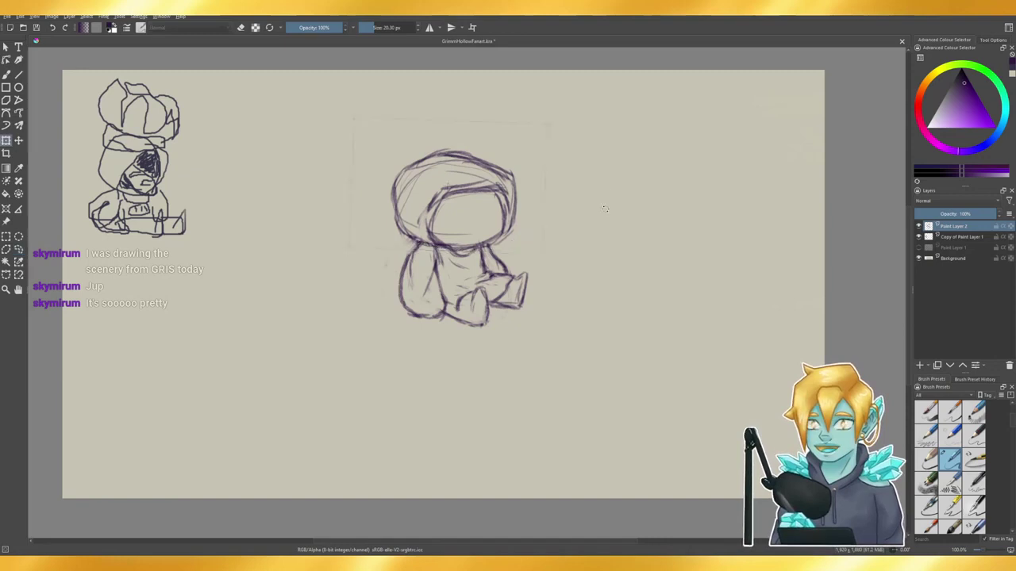
pyautogui.moveTo(600, 213); pyautogui.dragTo(600, 216)
pyautogui.moveTo(448, 236); pyautogui.dragTo(454, 242)
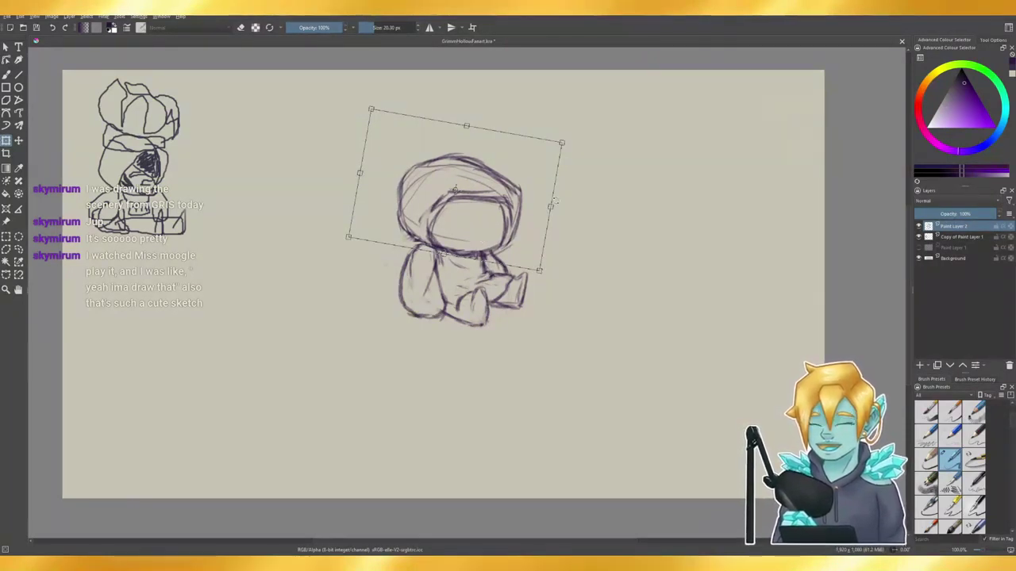
pyautogui.moveTo(550, 207); pyautogui.dragTo(547, 208)
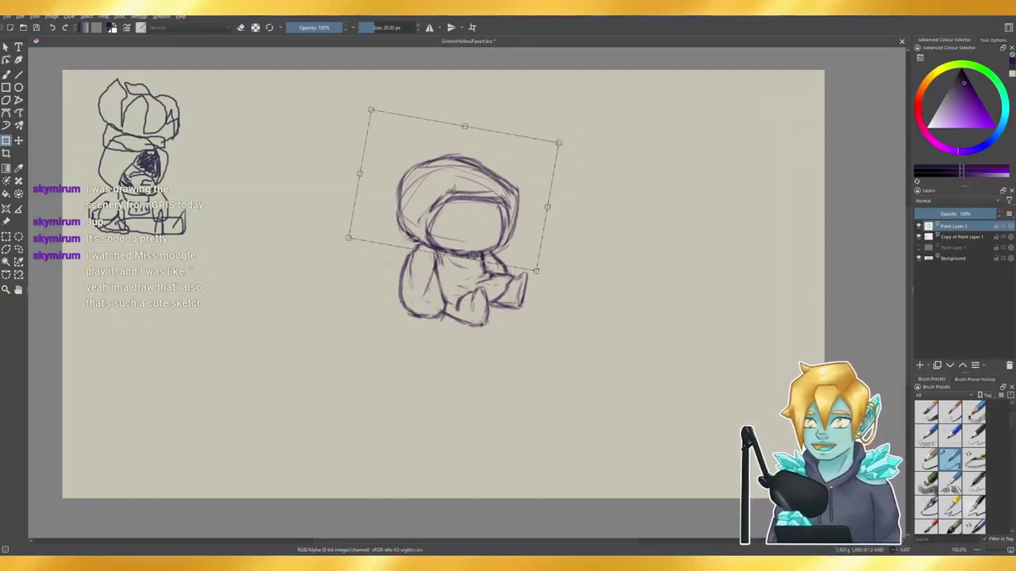
pyautogui.click(6, 74)
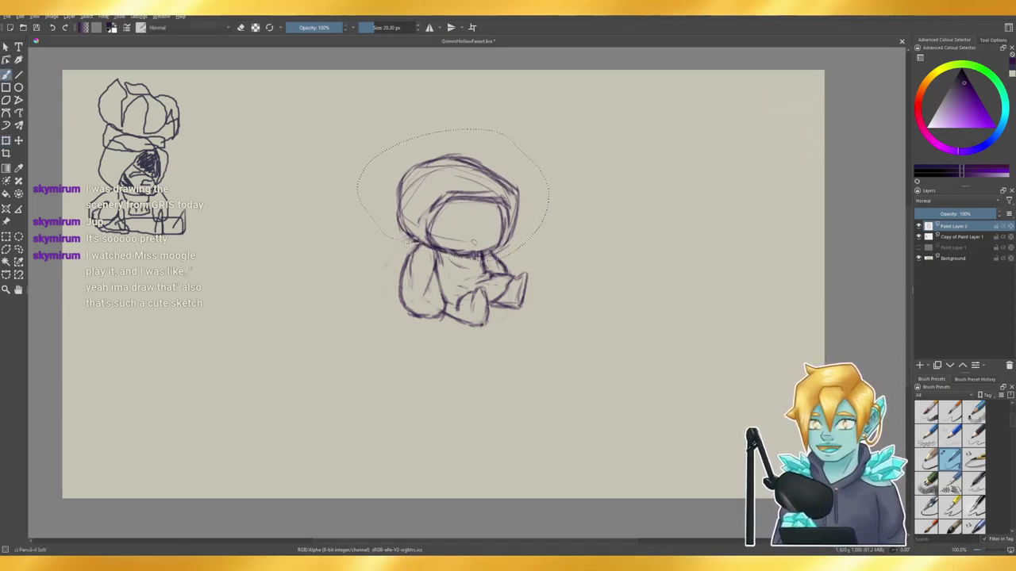
pyautogui.hotkey('ctrl', 'shift', 'a')
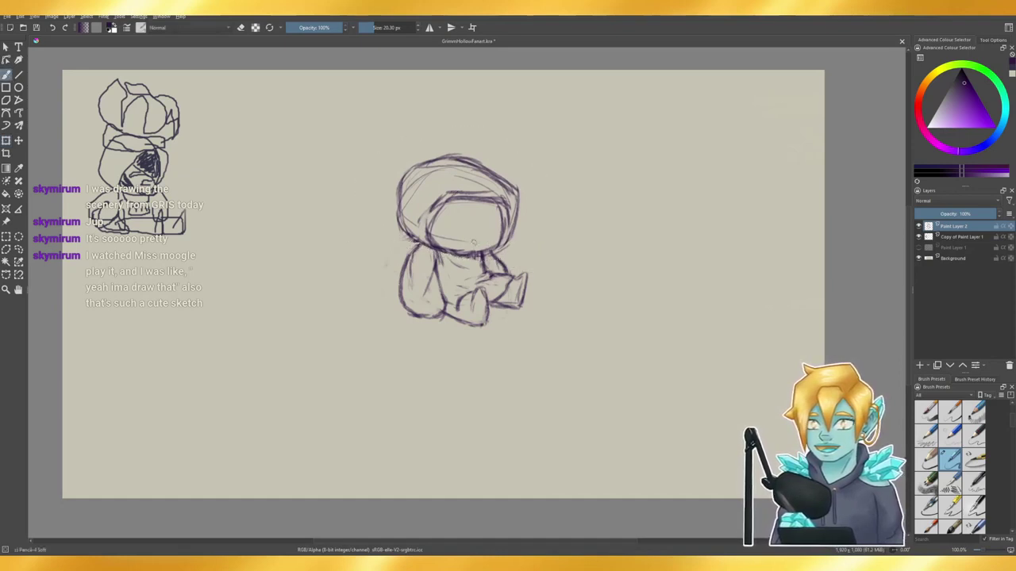
pyautogui.press('e')
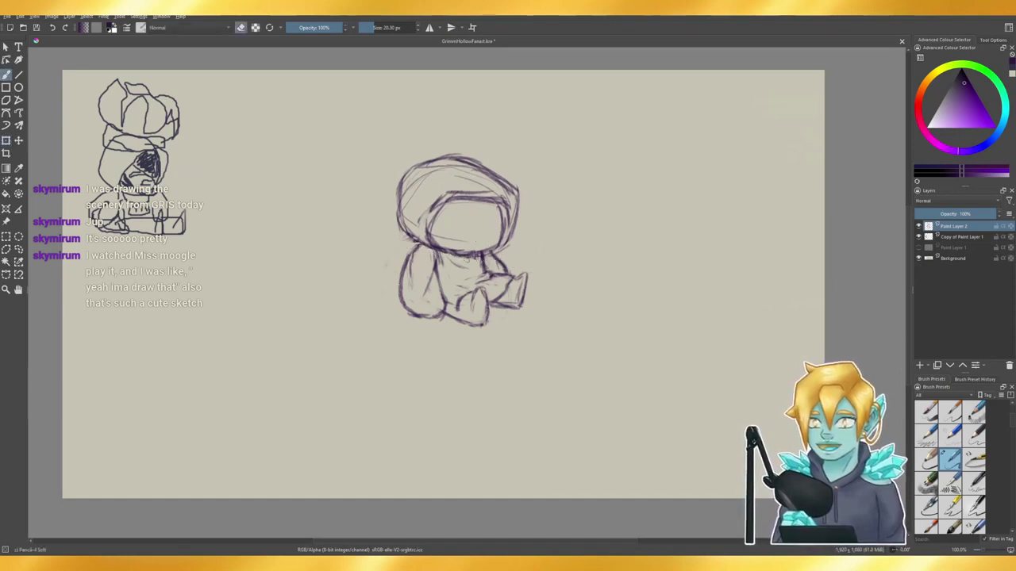
# - Clean up the sketch lines on the upper torso just below the head by alternating erasing and redrawing
pyautogui.press('e')
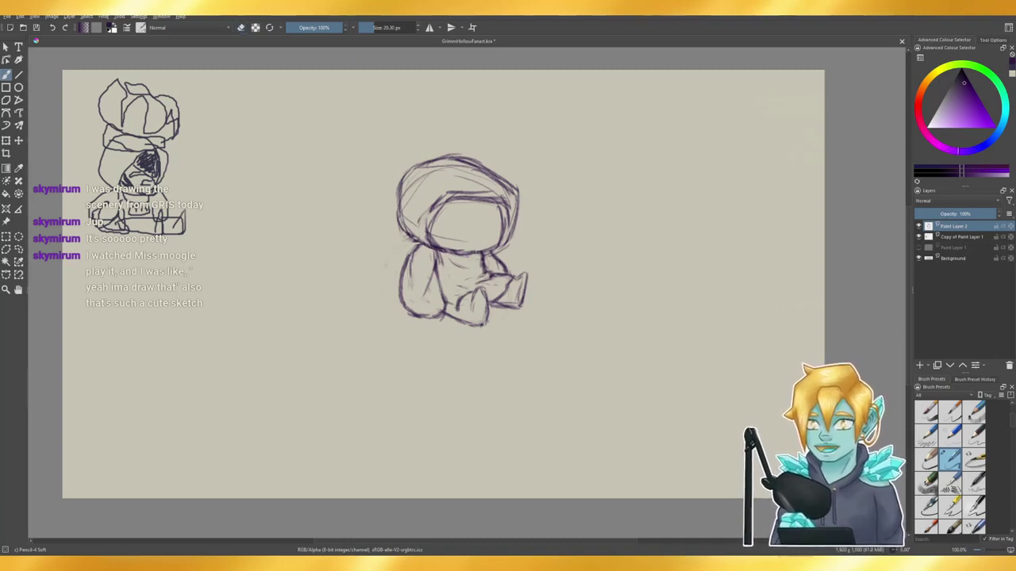
pyautogui.moveTo(468, 256); pyautogui.dragTo(457, 259)
pyautogui.press('e')
pyautogui.press('e')
pyautogui.press('e')
pyautogui.press('e')
pyautogui.press('e')
pyautogui.press('e')
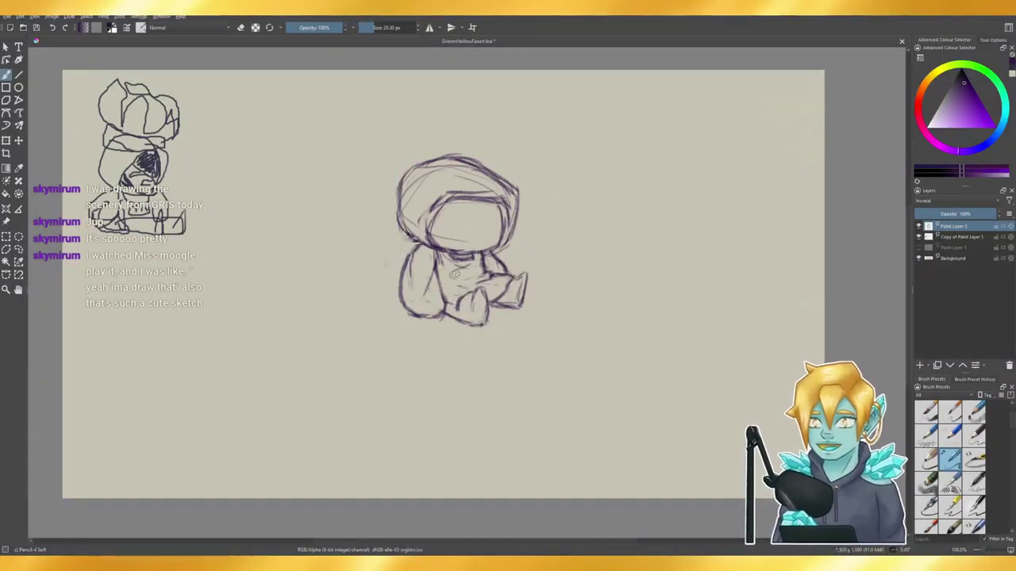
# - Sketch a small oval emblem in the middle of the character's chest and tidy its lines
pyautogui.press('e')
pyautogui.press('e')
pyautogui.moveTo(452, 272)
pyautogui.mouseDown()
pyautogui.moveTo(467, 268)
pyautogui.moveTo(466, 285)
pyautogui.mouseUp()
pyautogui.press('e')
pyautogui.press('e')
pyautogui.press('e')
pyautogui.press('e')
pyautogui.press('e')
pyautogui.press('e')
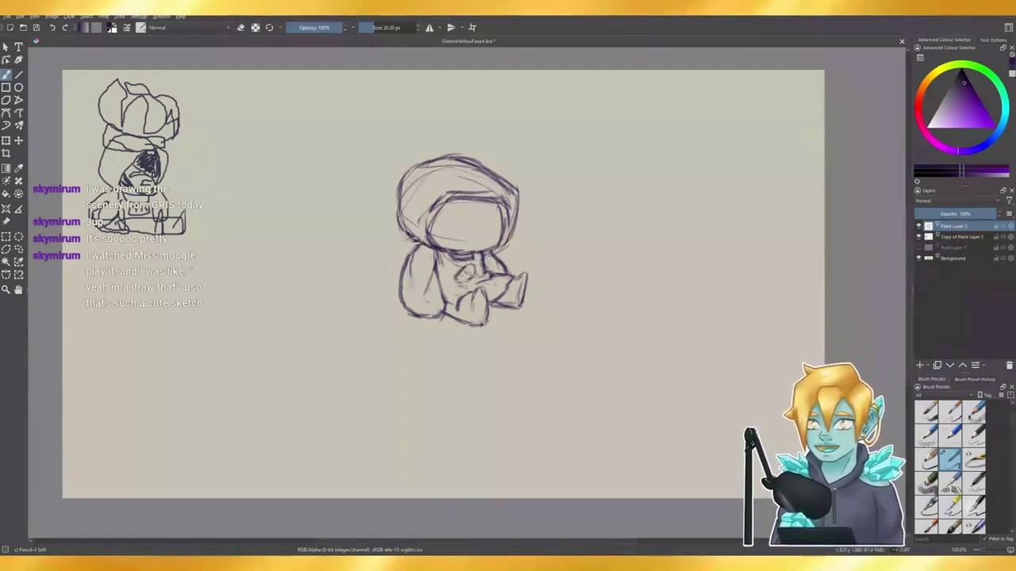
# - Try to shift the chest emblem slightly sideways within a freehand selection, then deselect and return to the brush
pyautogui.click(19, 250)
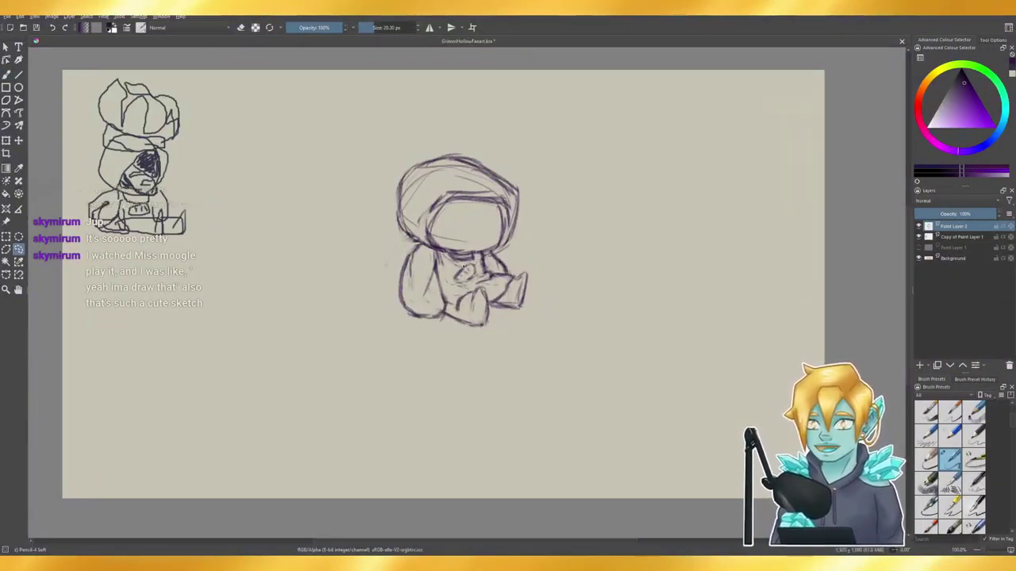
pyautogui.hotkey('ctrl', 't')
pyautogui.moveTo(465, 273); pyautogui.dragTo(471, 273)
pyautogui.press('Return')
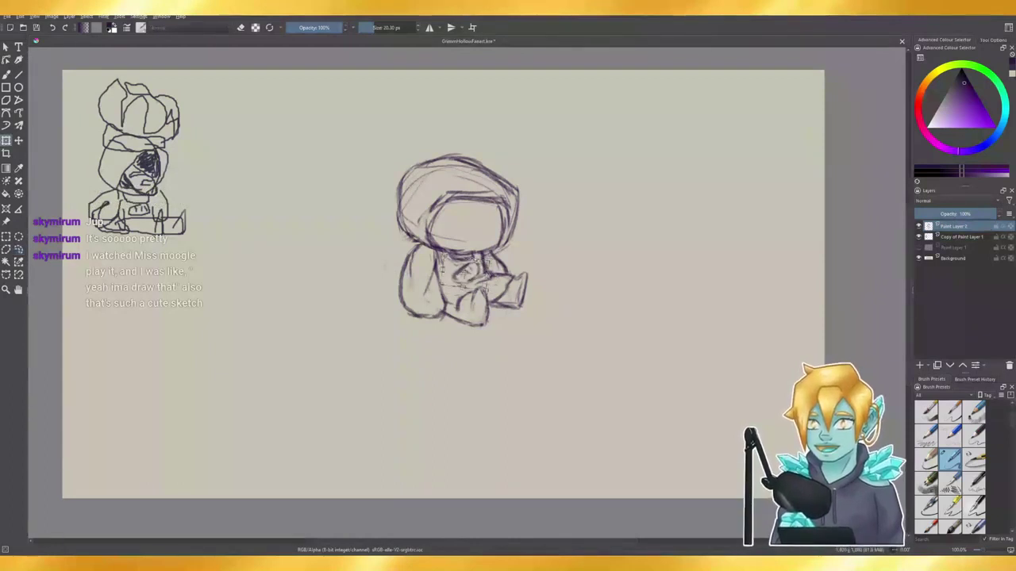
pyautogui.hotkey('ctrl', 'shift', 'a')
pyautogui.hotkey('ctrl', 'z')
pyautogui.hotkey('ctrl', 'z')
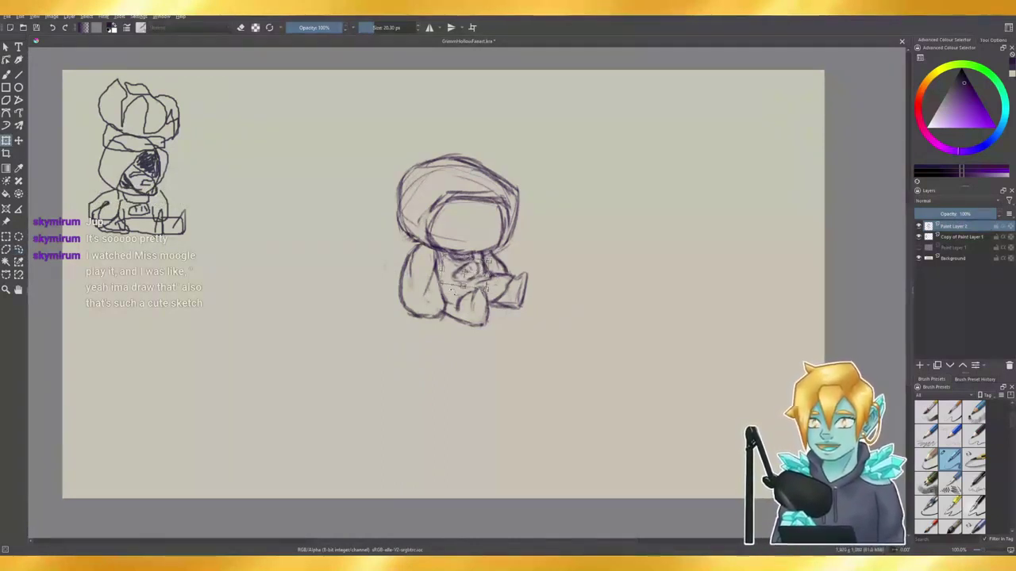
pyautogui.click(7, 73)
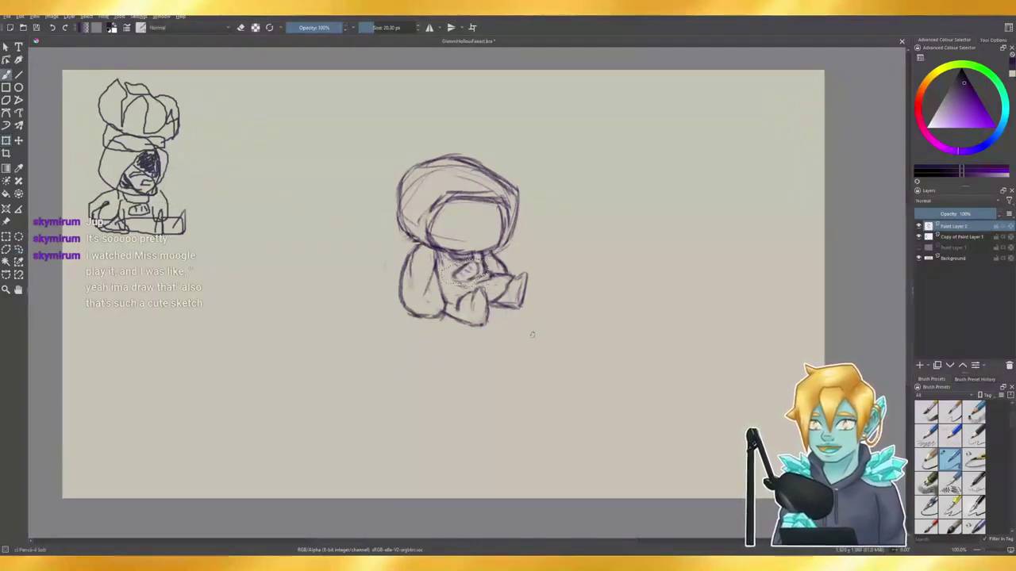
pyautogui.hotkey('ctrl', 'shift', 'a')
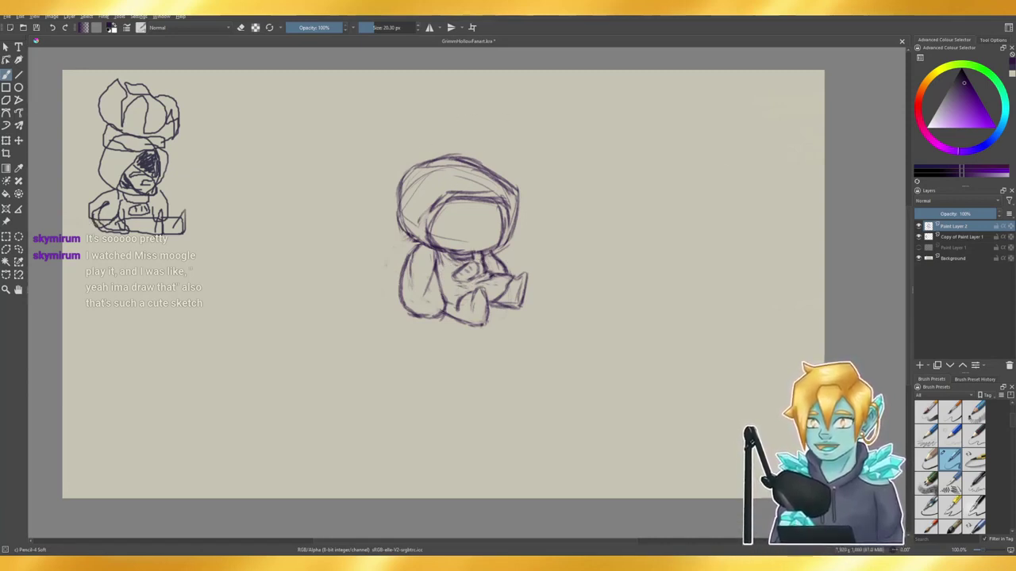
pyautogui.moveTo(435, 143)
pyautogui.mouseDown()
pyautogui.moveTo(428, 170)
pyautogui.moveTo(472, 176)
pyautogui.mouseUp()
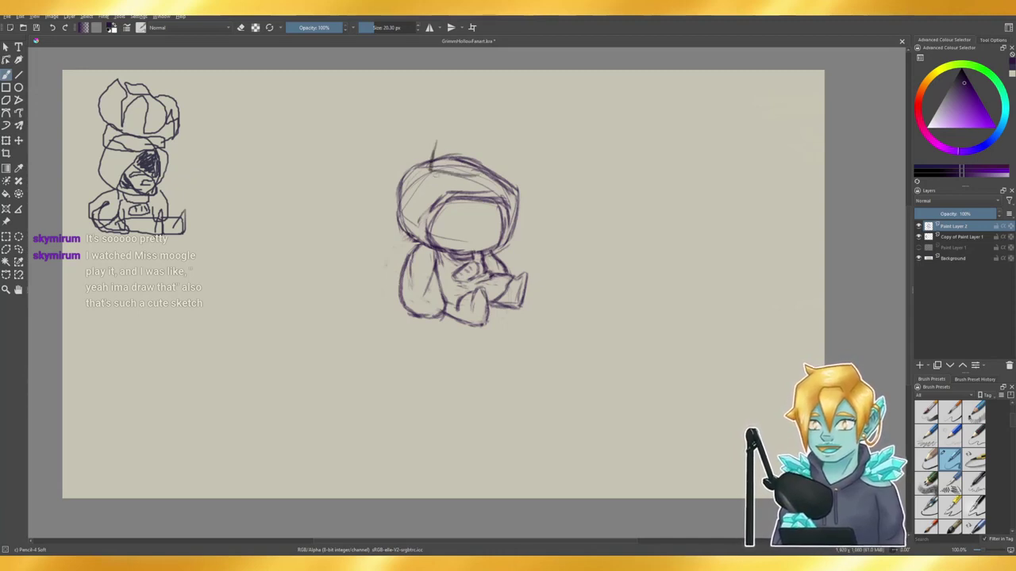
pyautogui.hotkey('ctrl', 'z')
pyautogui.hotkey('ctrl', 'z')
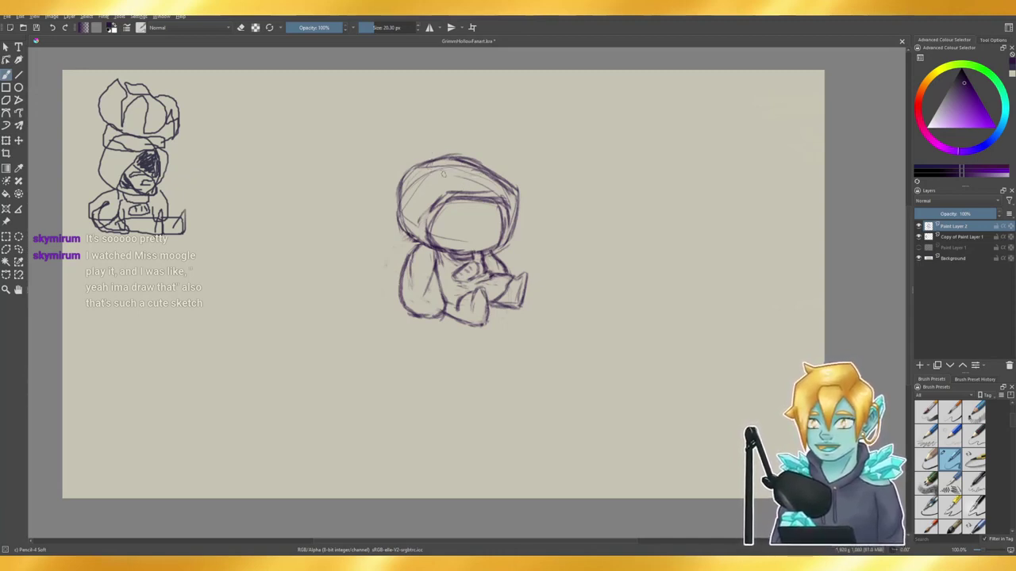
pyautogui.moveTo(436, 178)
pyautogui.mouseDown()
pyautogui.moveTo(462, 181)
pyautogui.moveTo(437, 179)
pyautogui.moveTo(439, 164)
pyautogui.moveTo(425, 173)
pyautogui.moveTo(486, 184)
pyautogui.moveTo(505, 173)
pyautogui.mouseUp()
pyautogui.hotkey('ctrl', 'z')
# - Sketch a curved hat band across the top of the head, with a pointed corner at its left end
pyautogui.moveTo(422, 155)
pyautogui.mouseDown()
pyautogui.moveTo(503, 173)
pyautogui.moveTo(475, 188)
pyautogui.mouseUp()
pyautogui.moveTo(423, 168); pyautogui.dragTo(443, 182)
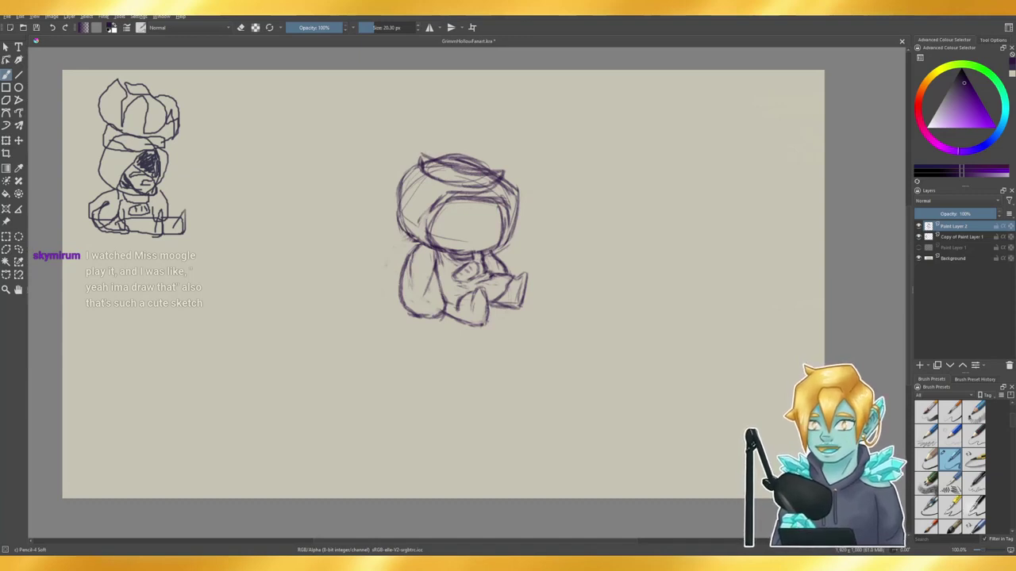
pyautogui.moveTo(421, 157)
pyautogui.mouseDown()
pyautogui.moveTo(416, 133)
pyautogui.moveTo(441, 119)
pyautogui.moveTo(503, 138)
pyautogui.moveTo(525, 176)
pyautogui.moveTo(425, 159)
pyautogui.moveTo(434, 169)
pyautogui.mouseUp()
pyautogui.press('e')
pyautogui.press('e')
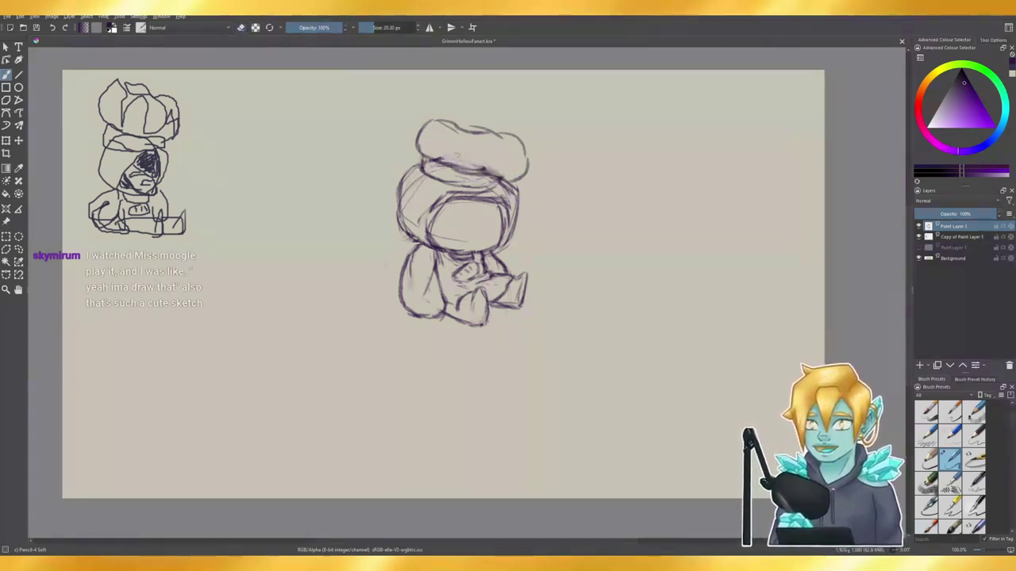
# - Draw the puffy hat top above the band and rework its upper outline into scalloped lobes
pyautogui.moveTo(420, 128)
pyautogui.mouseDown()
pyautogui.moveTo(453, 115)
pyautogui.moveTo(497, 146)
pyautogui.moveTo(508, 135)
pyautogui.moveTo(535, 149)
pyautogui.moveTo(536, 173)
pyautogui.mouseUp()
pyautogui.press('e')
pyautogui.moveTo(479, 127)
pyautogui.mouseDown()
pyautogui.moveTo(500, 113)
pyautogui.moveTo(516, 118)
pyautogui.moveTo(488, 149)
pyautogui.moveTo(536, 120)
pyautogui.moveTo(507, 144)
pyautogui.moveTo(466, 140)
pyautogui.moveTo(465, 124)
pyautogui.moveTo(455, 126)
pyautogui.moveTo(504, 139)
pyautogui.mouseUp()
pyautogui.press('e')
pyautogui.moveTo(478, 133)
pyautogui.mouseDown()
pyautogui.moveTo(506, 142)
pyautogui.moveTo(452, 122)
pyautogui.mouseUp()
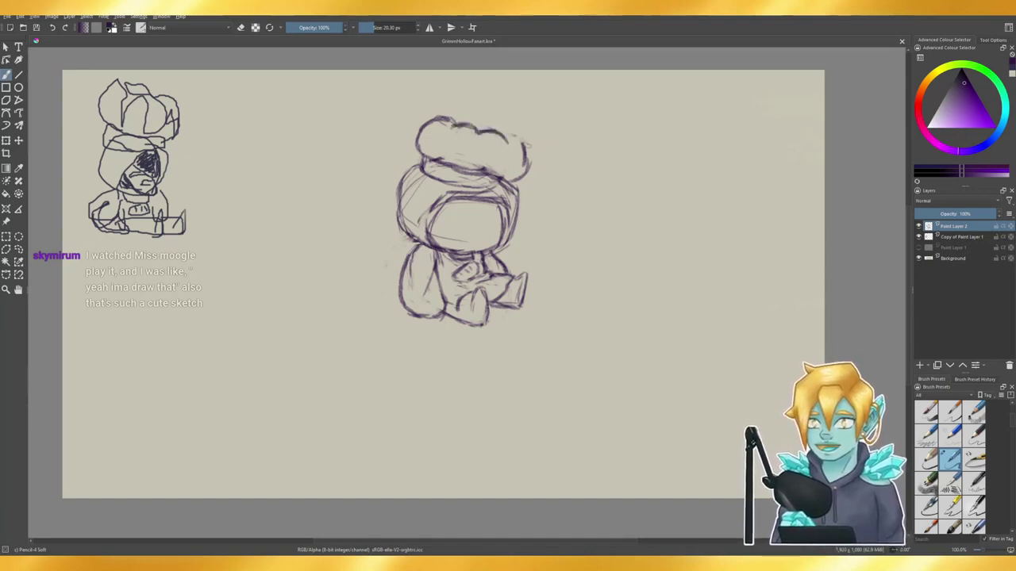
pyautogui.moveTo(510, 136)
pyautogui.mouseDown()
pyautogui.moveTo(529, 147)
pyautogui.moveTo(529, 166)
pyautogui.mouseUp()
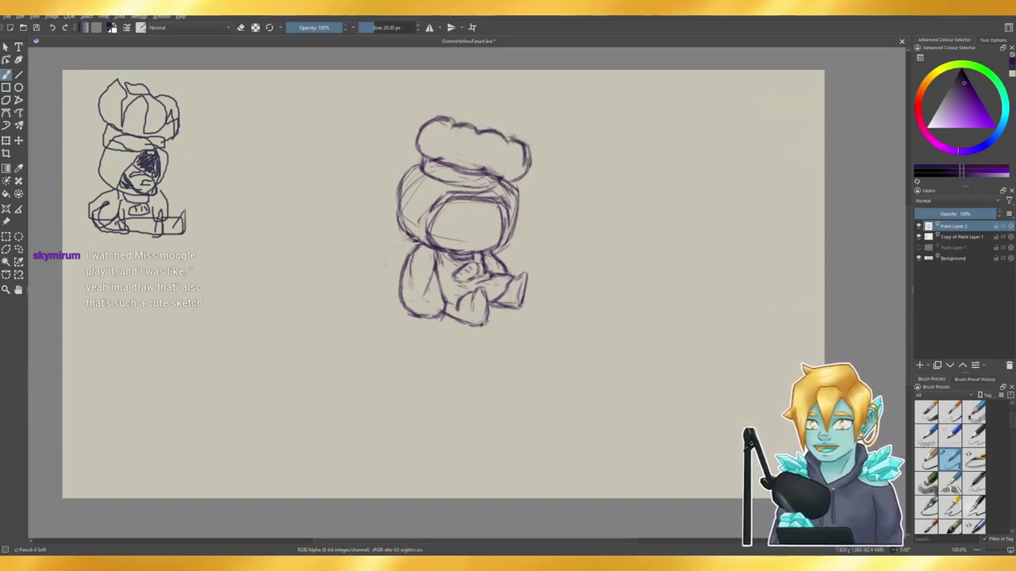
# - Add fold marks inside the hat and clean up its lower edge above the band
pyautogui.moveTo(445, 140)
pyautogui.mouseDown()
pyautogui.moveTo(435, 164)
pyautogui.moveTo(476, 168)
pyautogui.mouseUp()
pyautogui.press('e')
pyautogui.moveTo(475, 162)
pyautogui.mouseDown()
pyautogui.moveTo(489, 171)
pyautogui.moveTo(442, 160)
pyautogui.moveTo(499, 177)
pyautogui.mouseUp()
pyautogui.press('e')
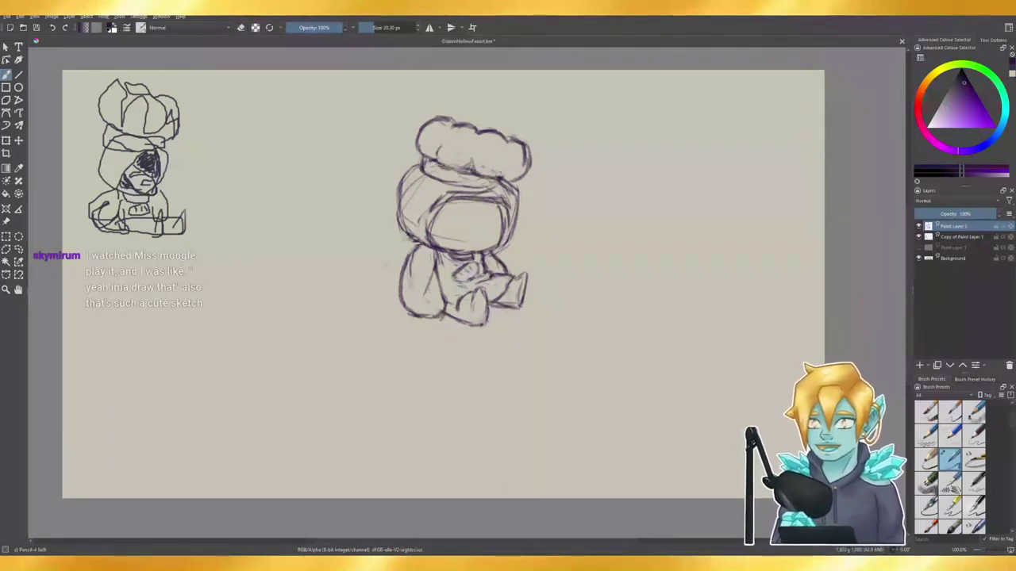
# - Erase the scalloped top outline and inner folds of the hat with an enlarged eraser, keeping both side curves
pyautogui.press('e')
pyautogui.moveTo(476, 131)
pyautogui.mouseDown()
pyautogui.moveTo(512, 137)
pyautogui.moveTo(446, 163)
pyautogui.moveTo(503, 166)
pyautogui.moveTo(481, 138)
pyautogui.moveTo(465, 141)
pyautogui.mouseUp()
pyautogui.click(383, 29)
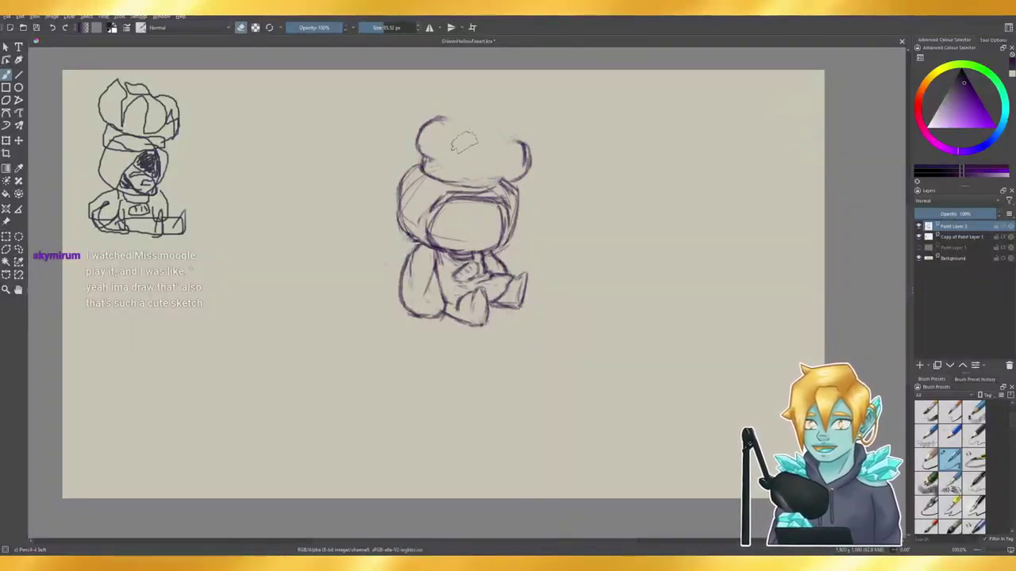
# - Reduce the eraser size to 15.96 px and thin the remaining left and right side outlines of the hat
pyautogui.moveTo(384, 29); pyautogui.dragTo(372, 28)
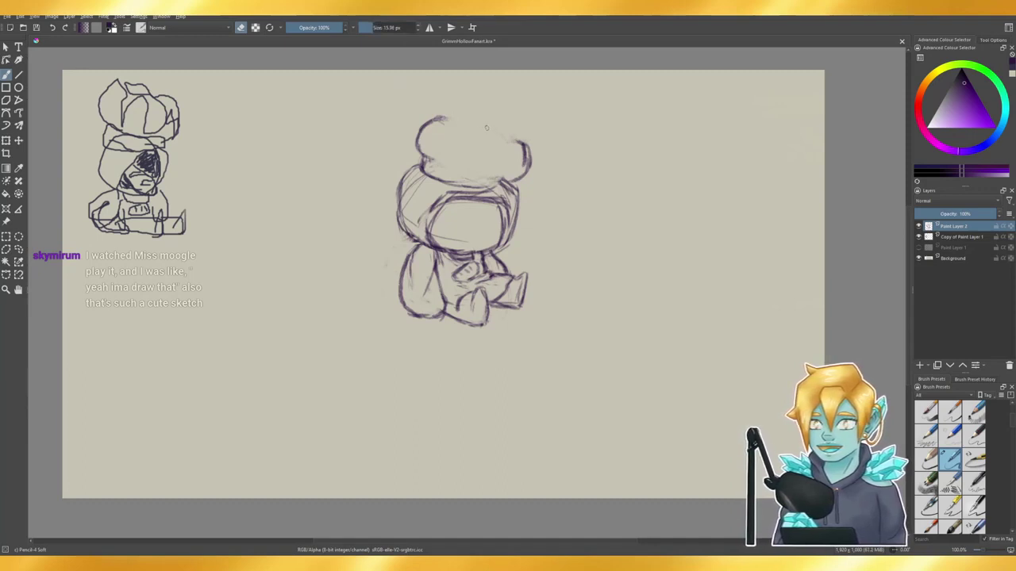
pyautogui.moveTo(435, 124); pyautogui.dragTo(434, 122)
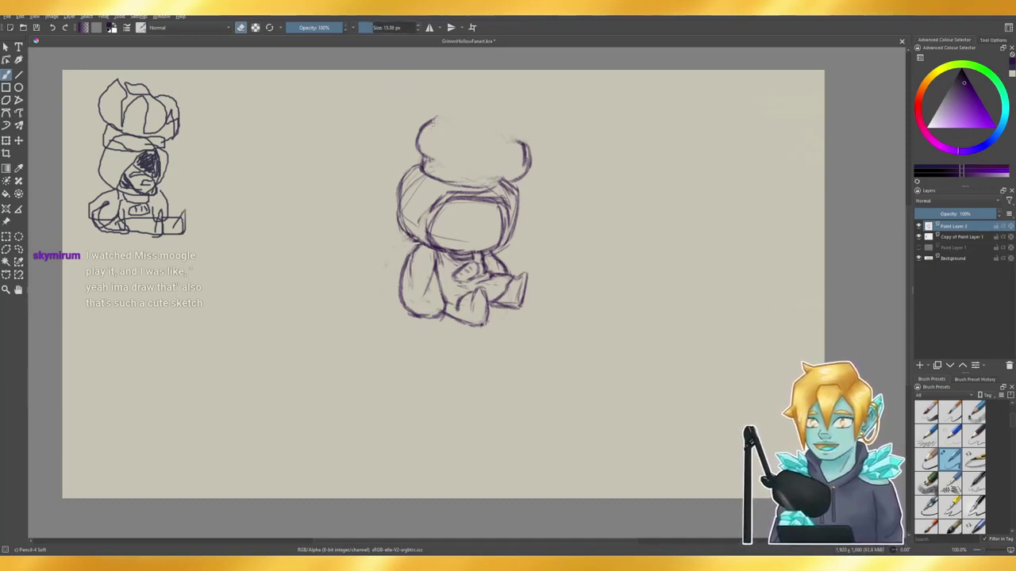
pyautogui.moveTo(520, 141); pyautogui.dragTo(523, 167)
pyautogui.hotkey('ctrl', 'z')
pyautogui.hotkey('ctrl', 'z')
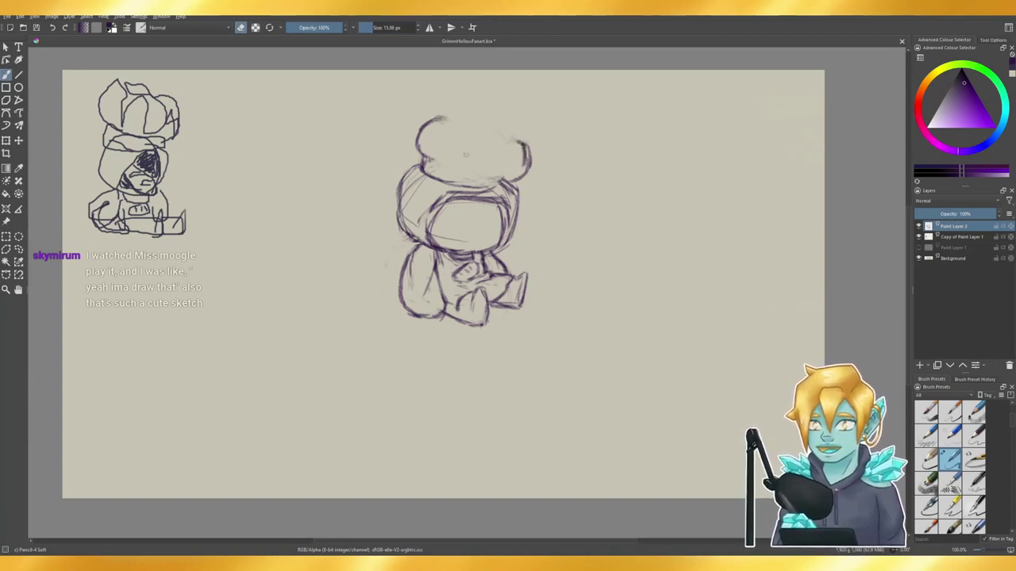
pyautogui.hotkey('ctrl', 'shift', 'z')
pyautogui.hotkey('ctrl', 'shift', 'z')
pyautogui.press('e')
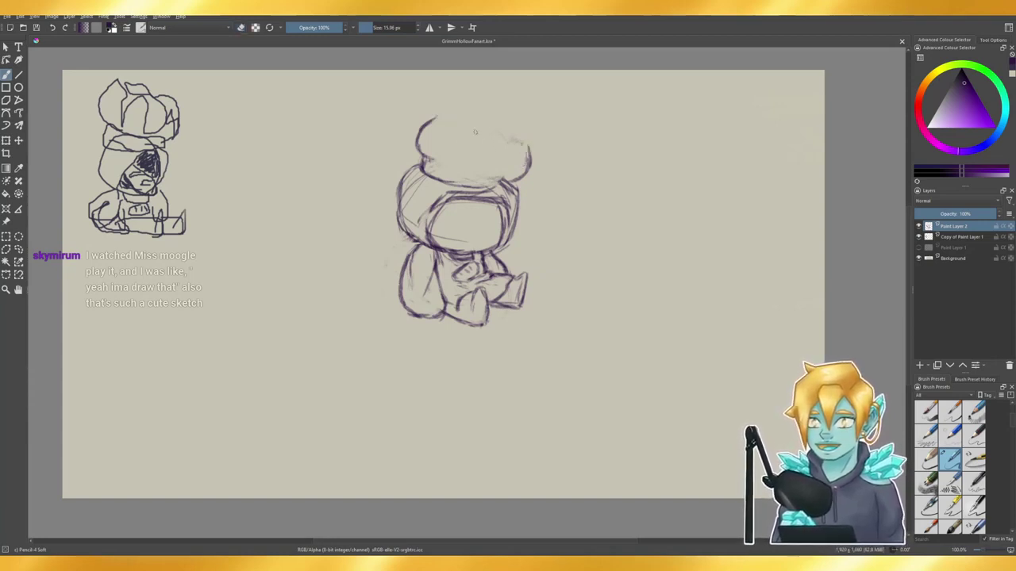
# - Redraw the hat top as rounded segments, with a wide central lobe and narrower lobes on both sides
pyautogui.moveTo(423, 125)
pyautogui.mouseDown()
pyautogui.moveTo(479, 129)
pyautogui.moveTo(452, 170)
pyautogui.moveTo(485, 165)
pyautogui.mouseUp()
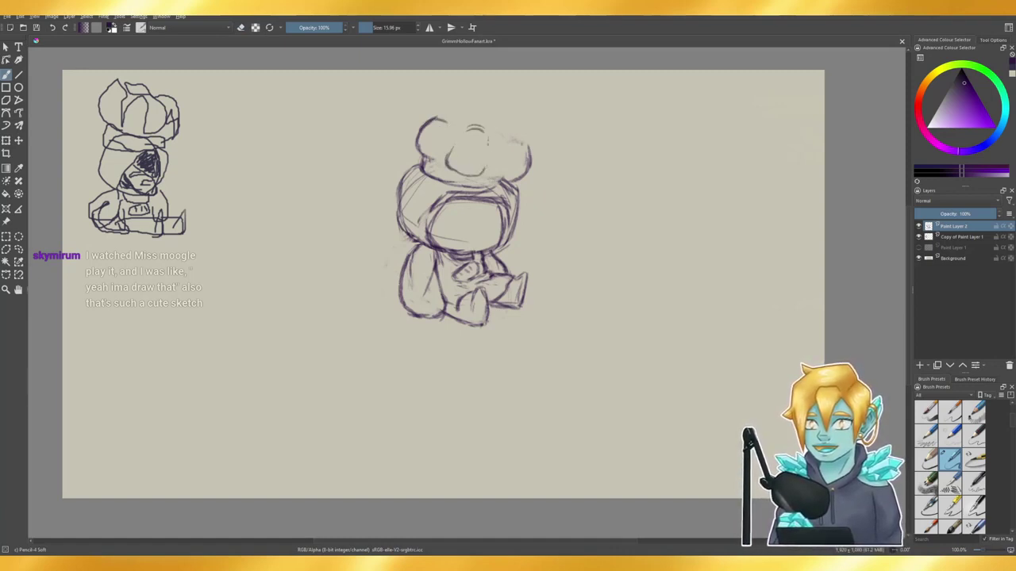
pyautogui.moveTo(460, 124)
pyautogui.mouseDown()
pyautogui.moveTo(441, 121)
pyautogui.moveTo(434, 161)
pyautogui.mouseUp()
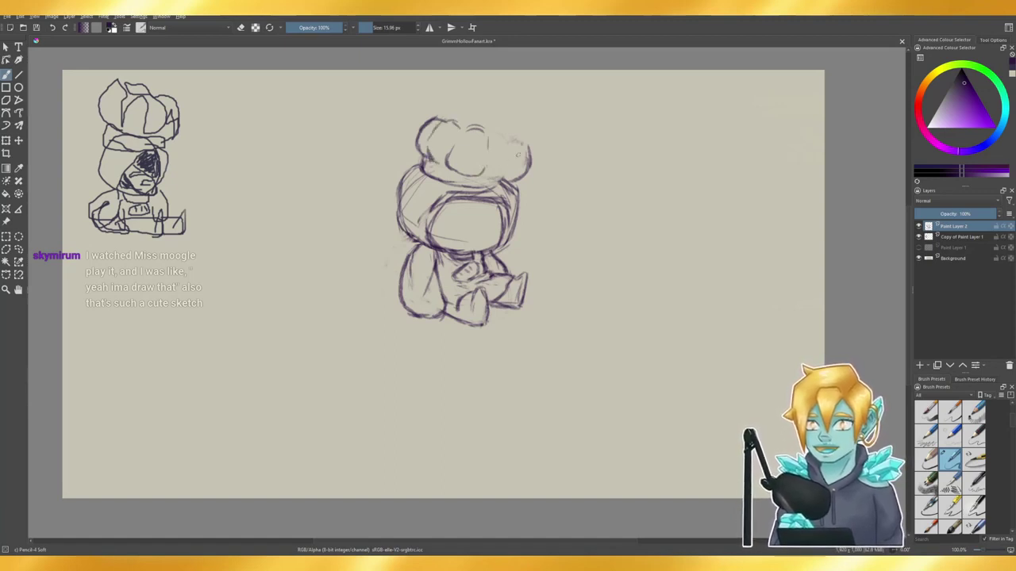
pyautogui.moveTo(491, 134)
pyautogui.mouseDown()
pyautogui.moveTo(513, 154)
pyautogui.moveTo(500, 176)
pyautogui.mouseUp()
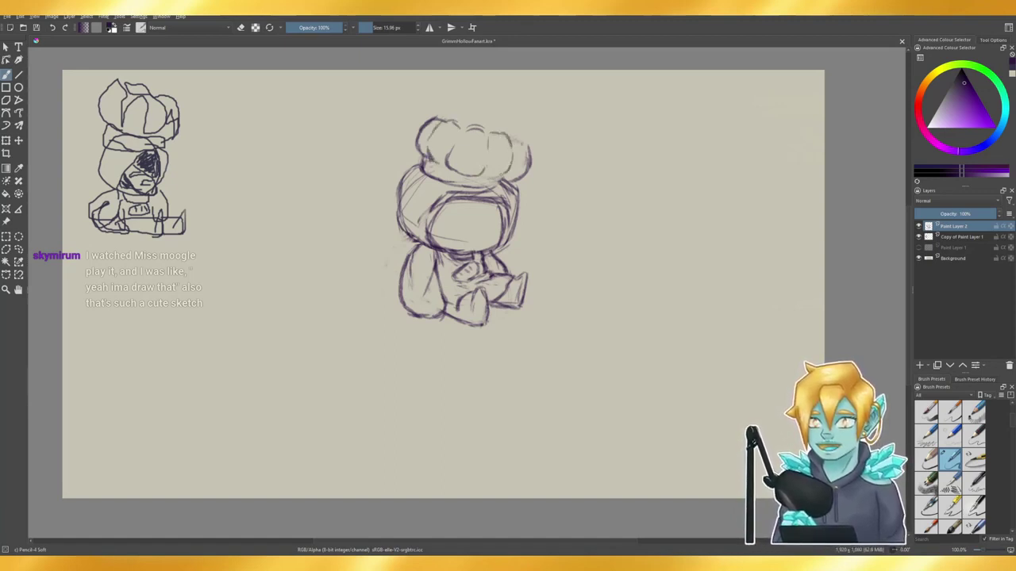
pyautogui.moveTo(516, 139)
pyautogui.mouseDown()
pyautogui.moveTo(527, 169)
pyautogui.moveTo(512, 173)
pyautogui.moveTo(529, 165)
pyautogui.moveTo(501, 178)
pyautogui.moveTo(522, 173)
pyautogui.moveTo(509, 181)
pyautogui.moveTo(452, 169)
pyautogui.mouseUp()
# - Clean up the hat's lobes and darken the folds where they meet the band
pyautogui.press('e')
pyautogui.press('e')
pyautogui.press('e')
pyautogui.press('e')
pyautogui.moveTo(447, 157); pyautogui.dragTo(437, 163)
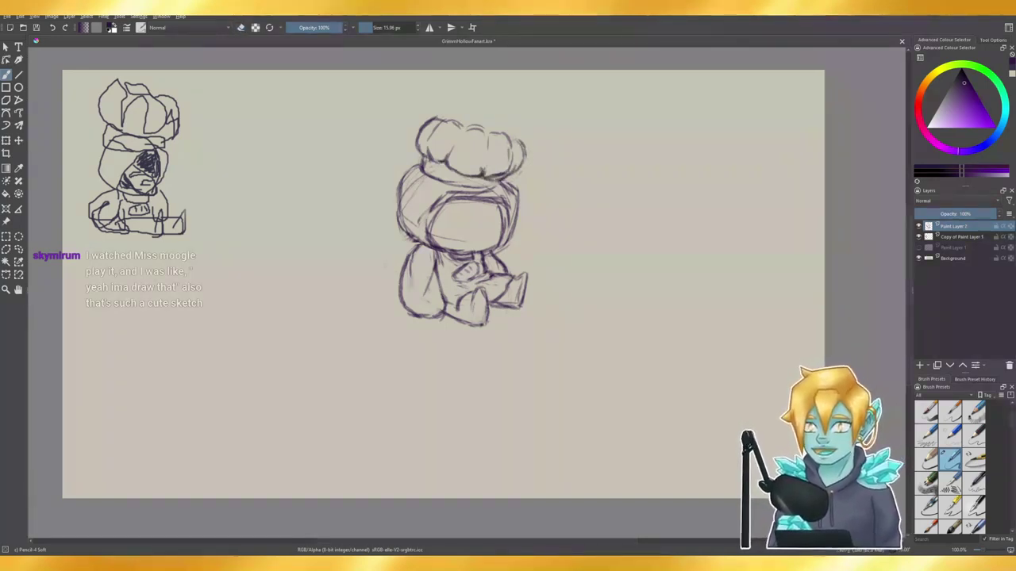
# - Erase and redraw the hat's top outline over the central lobe, then lighten the line on the left lobe
pyautogui.press('e')
pyautogui.moveTo(460, 129); pyautogui.dragTo(490, 138)
pyautogui.press('e')
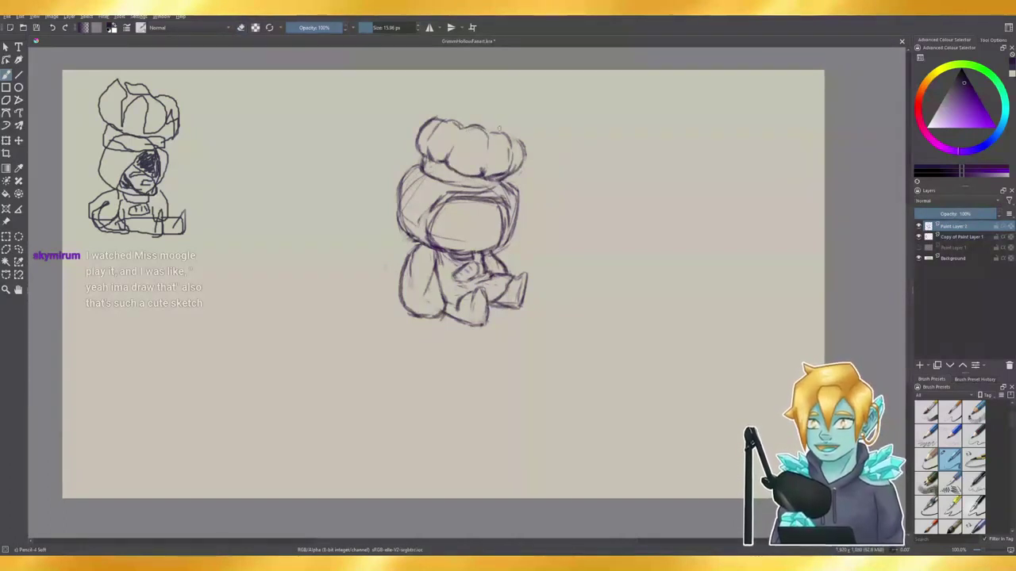
pyautogui.press('e')
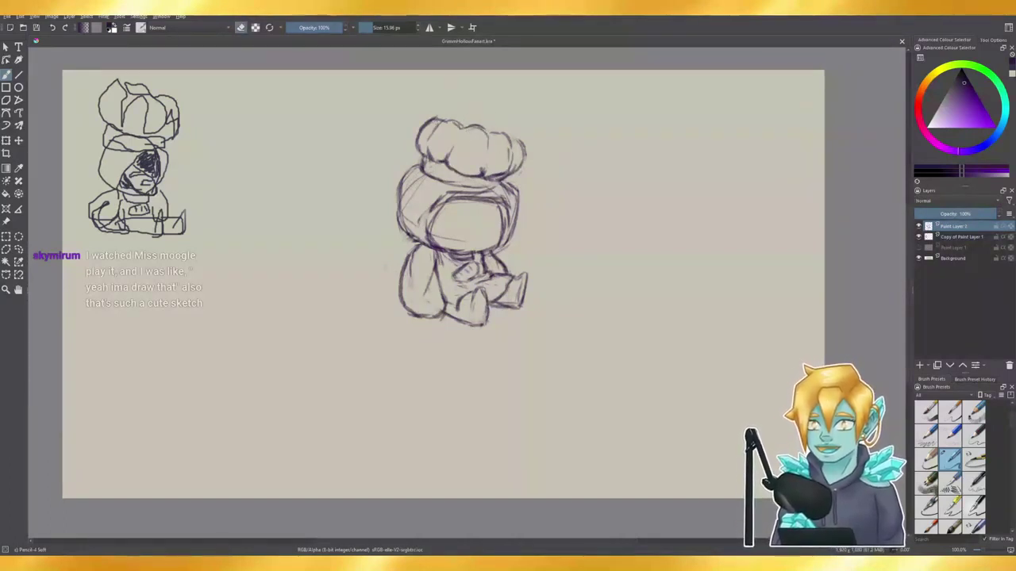
pyautogui.moveTo(434, 120)
pyautogui.mouseDown()
pyautogui.moveTo(418, 130)
pyautogui.moveTo(441, 122)
pyautogui.mouseUp()
pyautogui.press('e')
pyautogui.press('e')
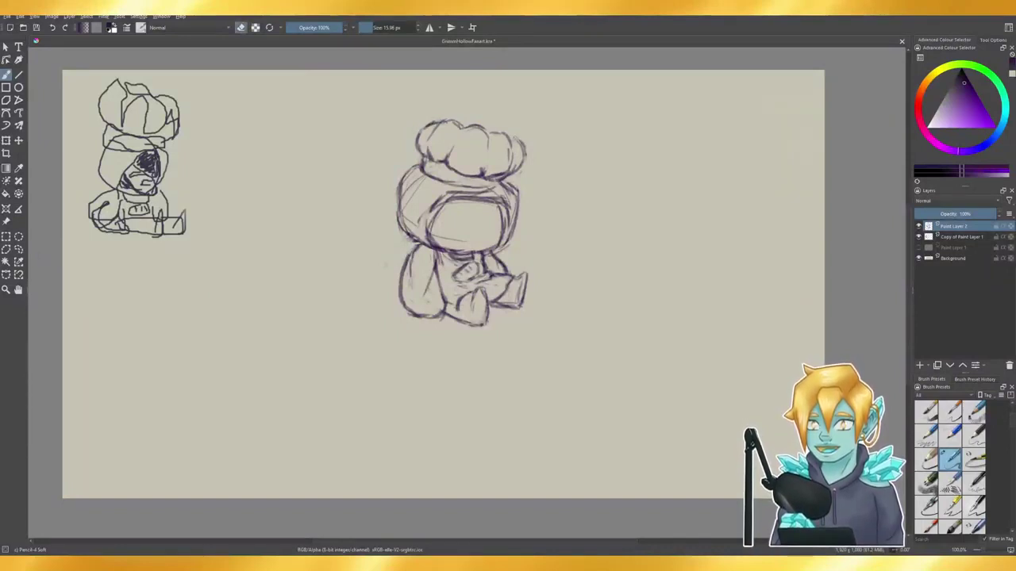
# - Redraw the hat's right edge slightly further inward and undo the stray angled line above the hat
pyautogui.moveTo(516, 133)
pyautogui.mouseDown()
pyautogui.moveTo(523, 156)
pyautogui.moveTo(510, 178)
pyautogui.mouseUp()
pyautogui.press('e')
pyautogui.moveTo(436, 101)
pyautogui.mouseDown()
pyautogui.moveTo(491, 101)
pyautogui.moveTo(514, 127)
pyautogui.mouseUp()
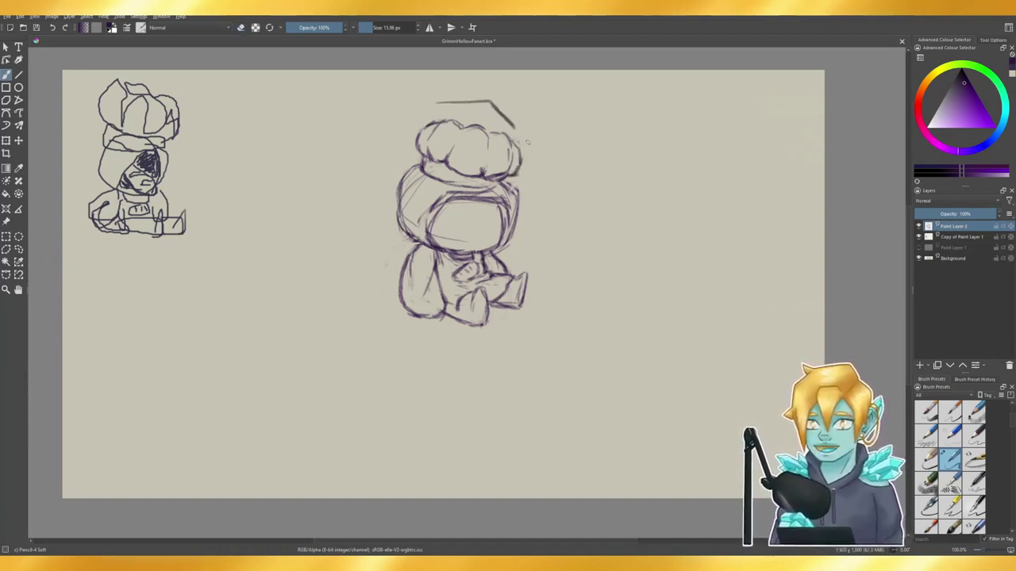
pyautogui.hotkey('ctrl', 'z')
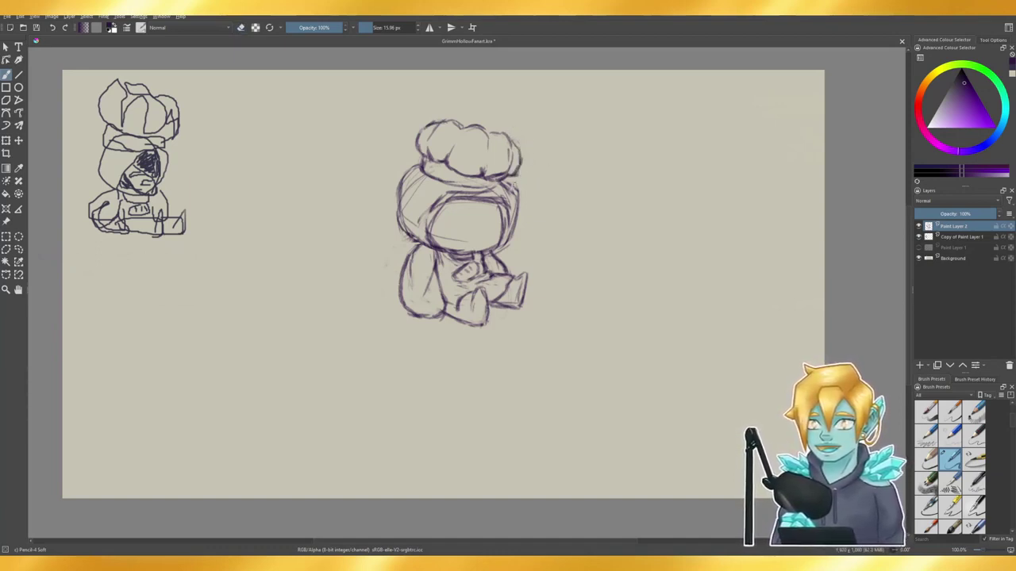
# - Refine the hat's lower right corner by erasing and redrawing, then redraw the band's lower curve
pyautogui.press('e')
pyautogui.moveTo(519, 170); pyautogui.dragTo(508, 179)
pyautogui.press('e')
pyautogui.moveTo(520, 166)
pyautogui.mouseDown()
pyautogui.moveTo(506, 180)
pyautogui.moveTo(494, 175)
pyautogui.mouseUp()
pyautogui.press('e')
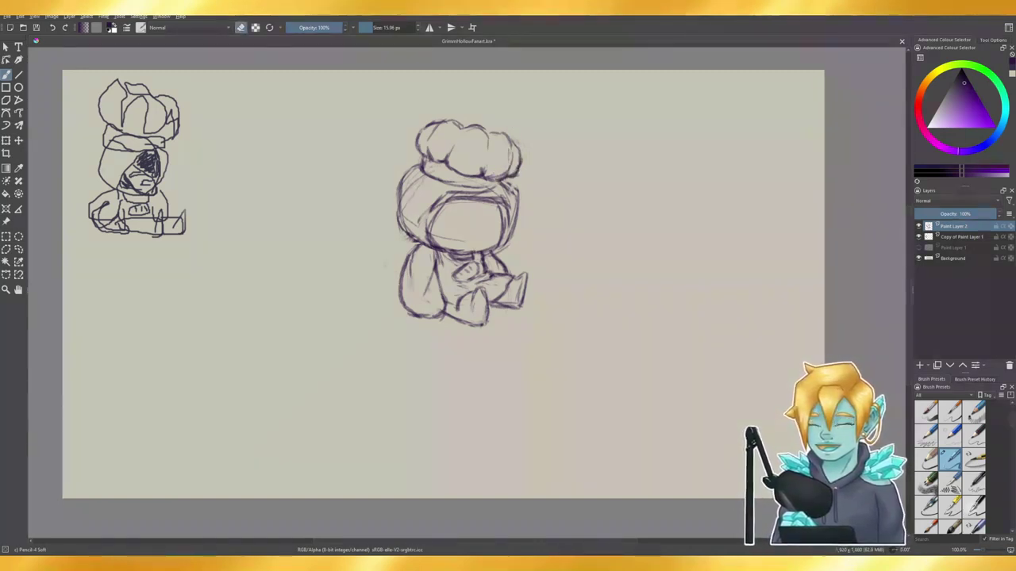
pyautogui.press('e')
pyautogui.moveTo(423, 169); pyautogui.dragTo(493, 182)
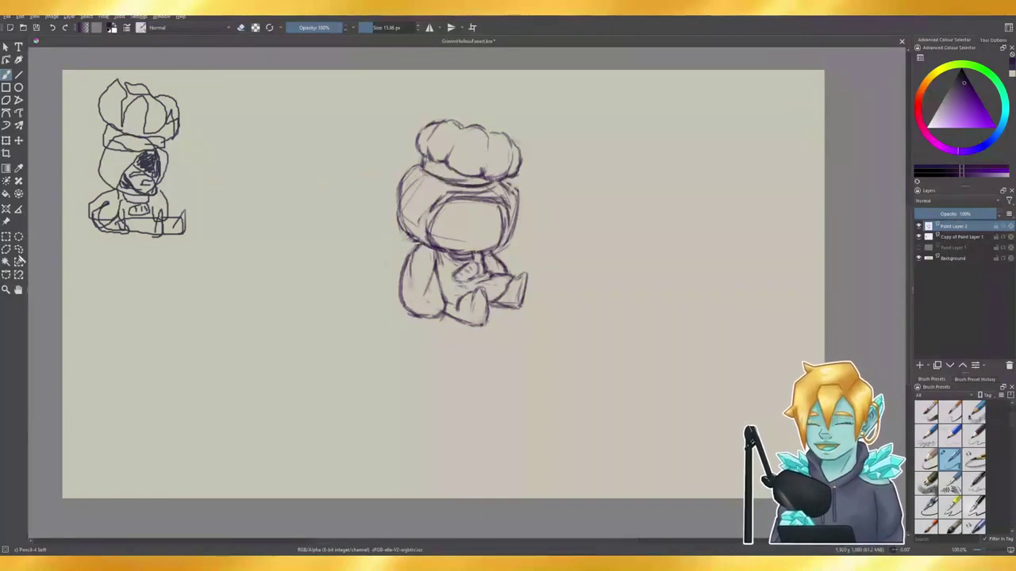
# - Lasso the hat, enlarge it slightly with a transform, settle it on the head and clear the selection
pyautogui.click(19, 250)
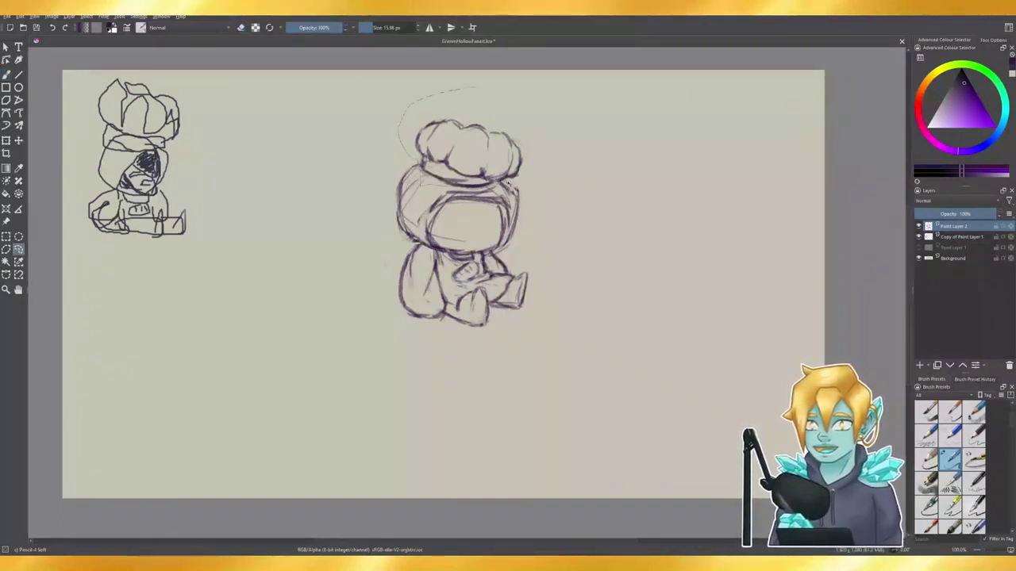
pyautogui.moveTo(547, 99); pyautogui.dragTo(546, 100)
pyautogui.hotkey('ctrl', 't')
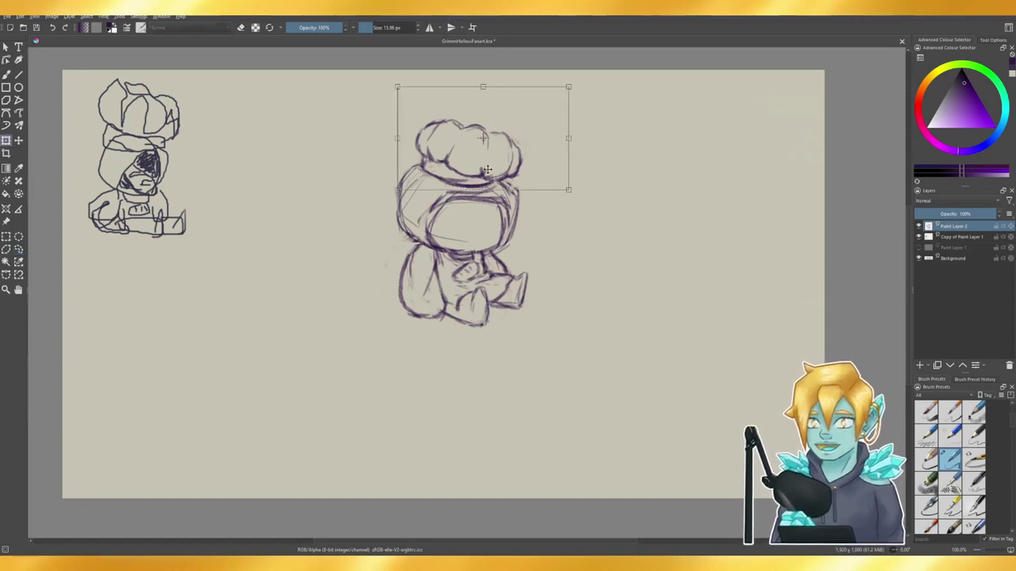
pyautogui.moveTo(570, 190); pyautogui.dragTo(542, 168)
pyautogui.moveTo(486, 193); pyautogui.dragTo(485, 197)
pyautogui.moveTo(499, 170); pyautogui.dragTo(498, 168)
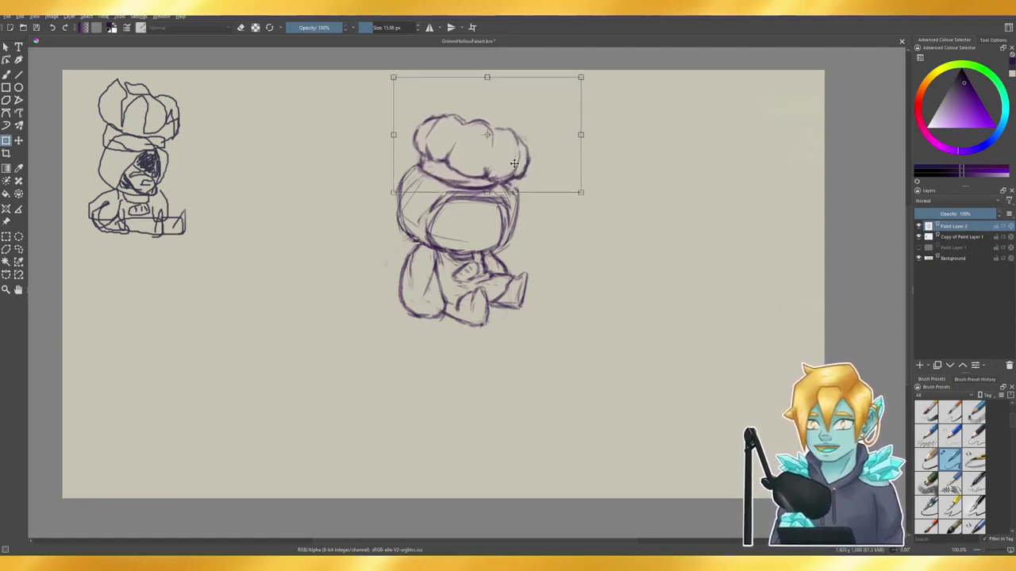
pyautogui.moveTo(513, 162); pyautogui.dragTo(514, 166)
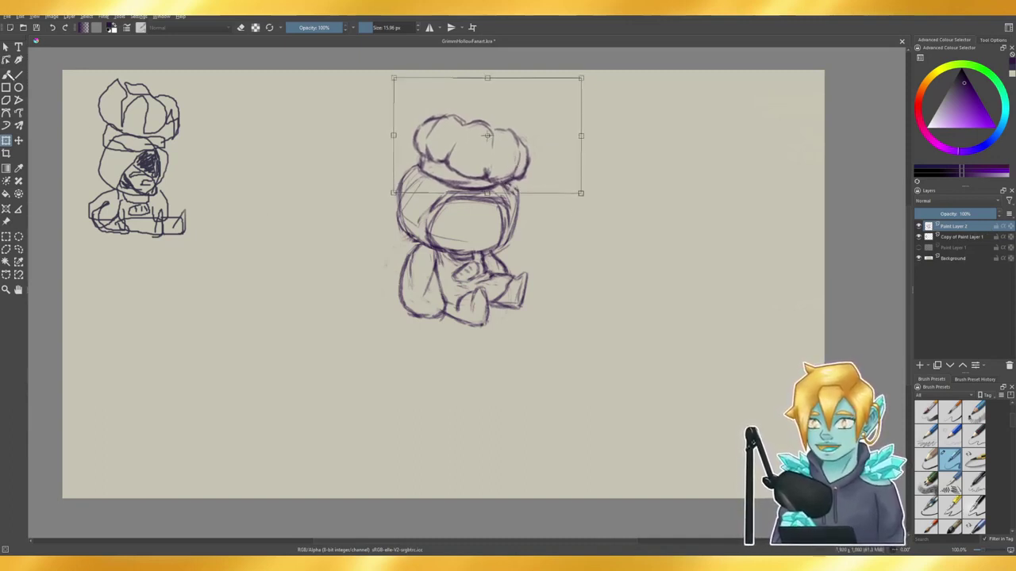
pyautogui.click(7, 75)
pyautogui.hotkey('ctrl', 'shift', 'a')
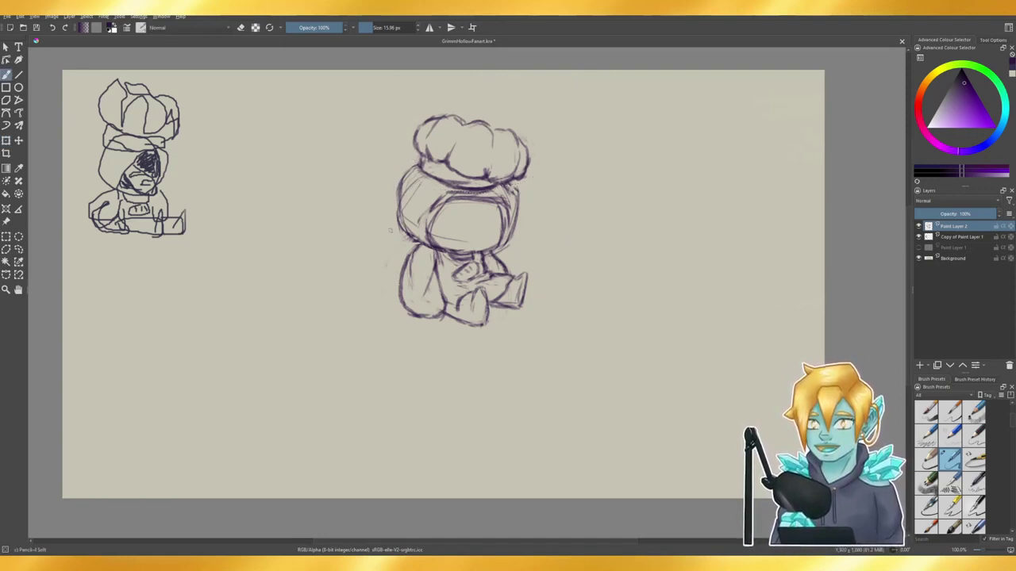
# - Lasso the head together with the hat and scale them up slightly, then return to the brush
pyautogui.click(18, 249)
pyautogui.hotkey('ctrl', 't')
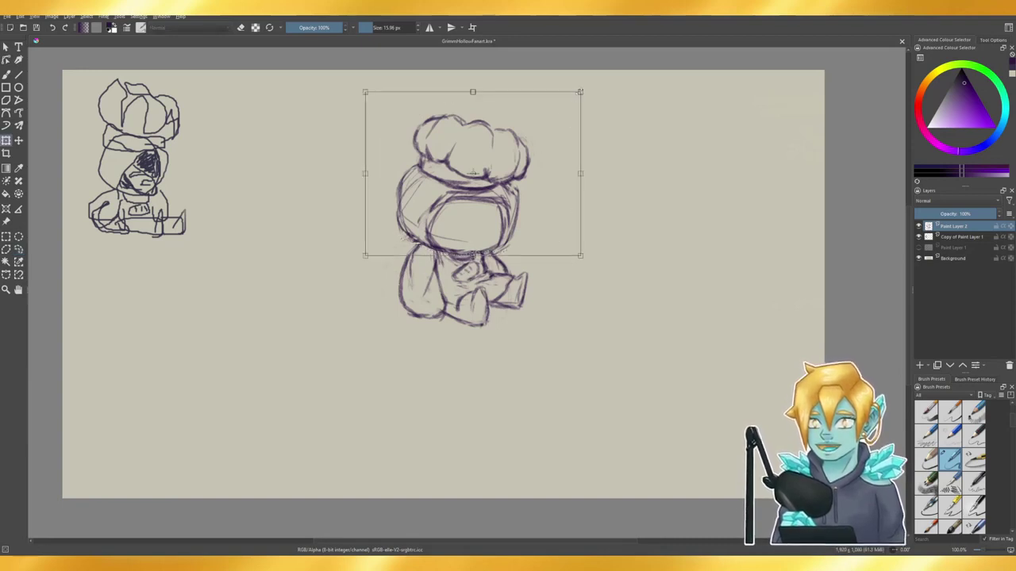
pyautogui.moveTo(580, 92); pyautogui.dragTo(587, 86)
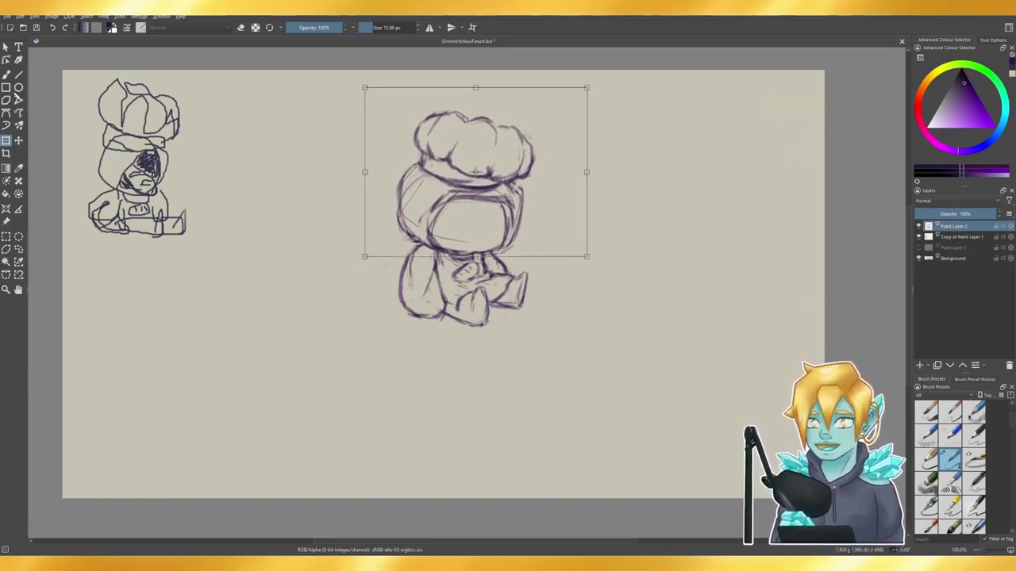
pyautogui.press('b')
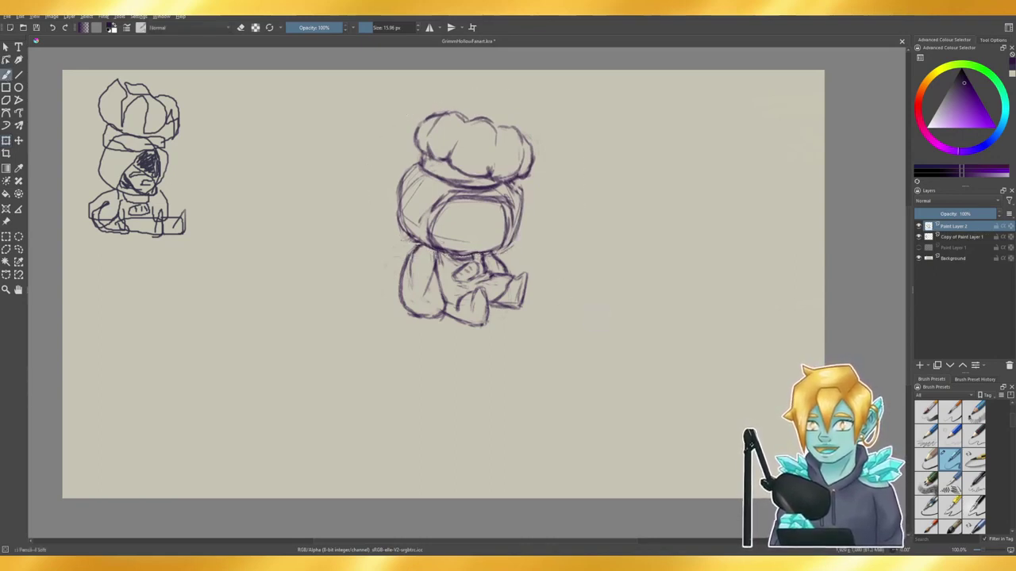
# - Clean up and redraw the lower and left edges of the mouth opening with darker, rounder lines
pyautogui.press('e')
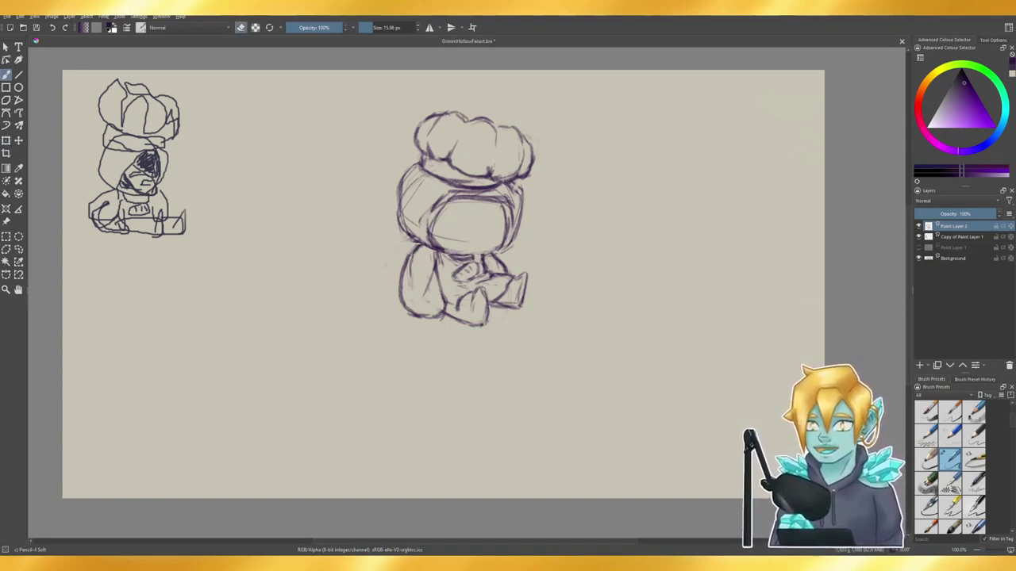
pyautogui.press('e')
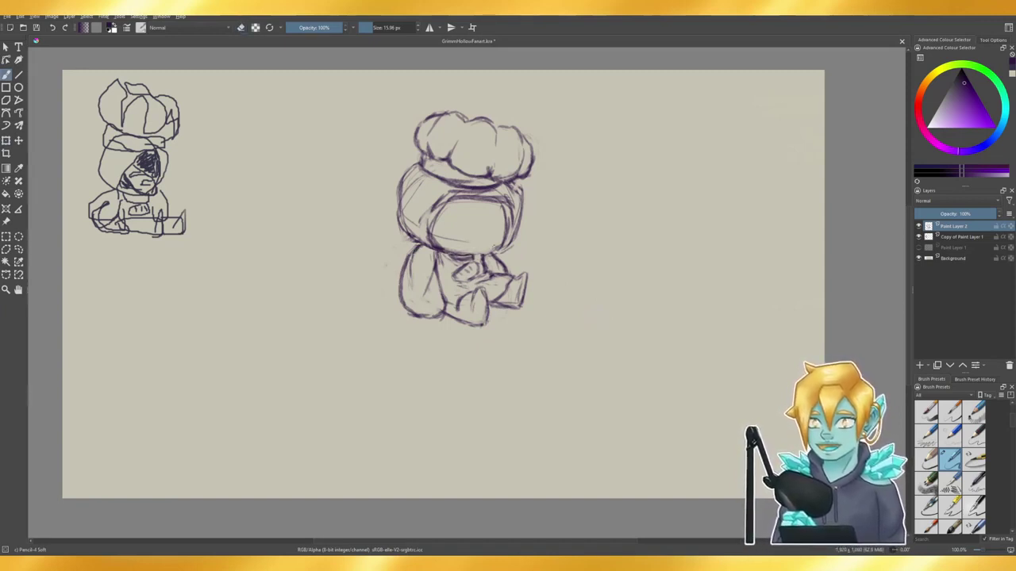
pyautogui.moveTo(471, 256); pyautogui.dragTo(488, 253)
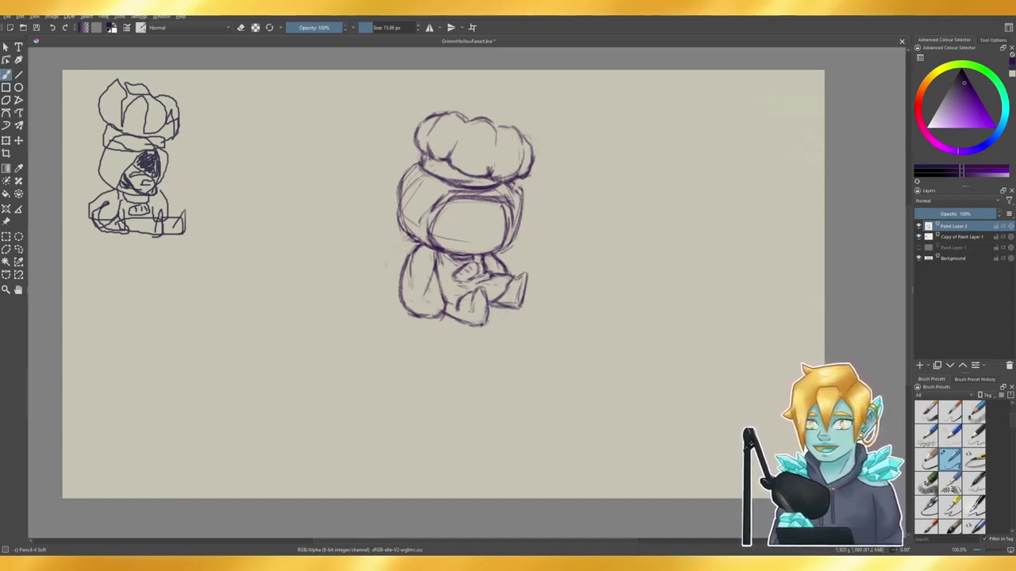
pyautogui.press('e')
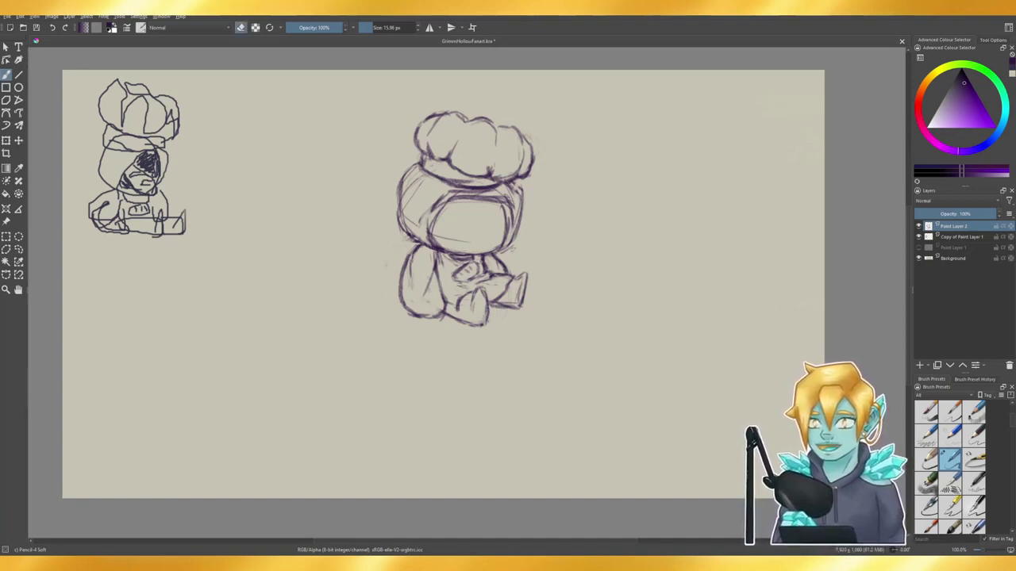
pyautogui.press('e')
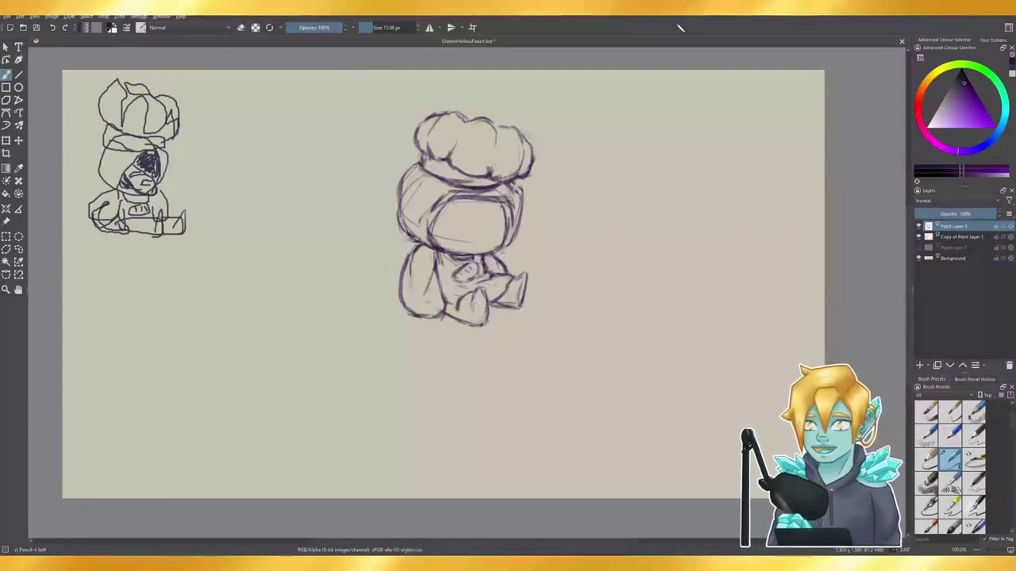
pyautogui.press('e')
pyautogui.moveTo(430, 239)
pyautogui.mouseDown()
pyautogui.moveTo(442, 250)
pyautogui.moveTo(496, 249)
pyautogui.moveTo(444, 253)
pyautogui.moveTo(505, 247)
pyautogui.moveTo(473, 253)
pyautogui.mouseUp()
pyautogui.press('e')
pyautogui.press('e')
pyautogui.press('e')
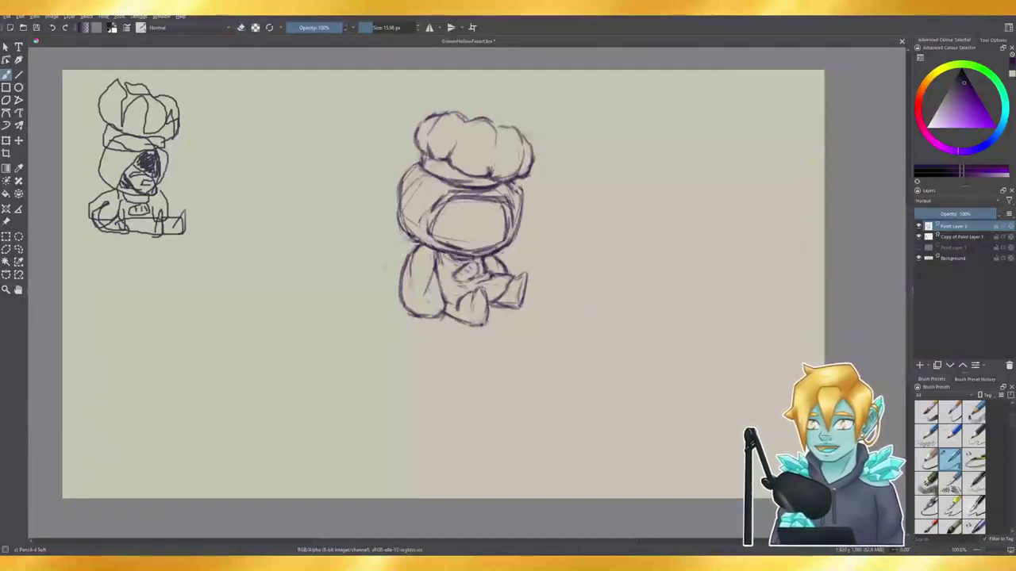
pyautogui.moveTo(432, 227)
pyautogui.mouseDown()
pyautogui.moveTo(443, 205)
pyautogui.moveTo(429, 230)
pyautogui.mouseUp()
pyautogui.press('e')
# - Erase the head's left contour and redraw it slightly further outward as a fuller curve
pyautogui.moveTo(408, 186)
pyautogui.mouseDown()
pyautogui.moveTo(405, 226)
pyautogui.moveTo(397, 216)
pyautogui.moveTo(426, 247)
pyautogui.mouseUp()
pyautogui.press('e')
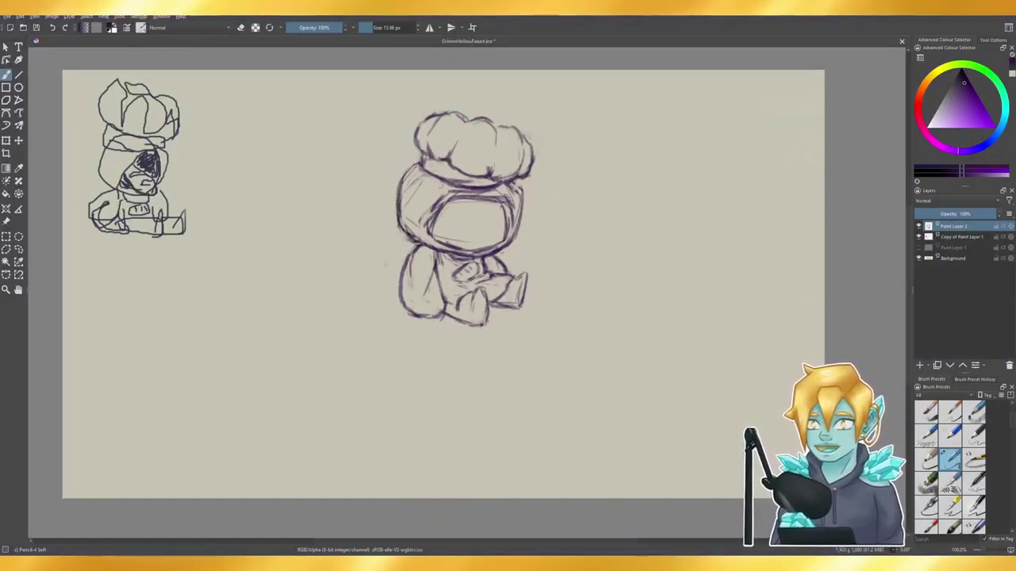
pyautogui.press('e')
pyautogui.moveTo(399, 190)
pyautogui.mouseDown()
pyautogui.moveTo(398, 217)
pyautogui.moveTo(408, 170)
pyautogui.mouseUp()
pyautogui.moveTo(400, 208); pyautogui.dragTo(401, 228)
pyautogui.press('e')
pyautogui.moveTo(410, 170); pyautogui.dragTo(396, 197)
pyautogui.moveTo(403, 184)
pyautogui.mouseDown()
pyautogui.moveTo(392, 208)
pyautogui.moveTo(417, 243)
pyautogui.moveTo(396, 198)
pyautogui.mouseUp()
pyautogui.press('e')
pyautogui.moveTo(400, 180)
pyautogui.mouseDown()
pyautogui.moveTo(394, 214)
pyautogui.moveTo(415, 165)
pyautogui.moveTo(401, 197)
pyautogui.mouseUp()
pyautogui.press('e')
pyautogui.moveTo(409, 172); pyautogui.dragTo(398, 230)
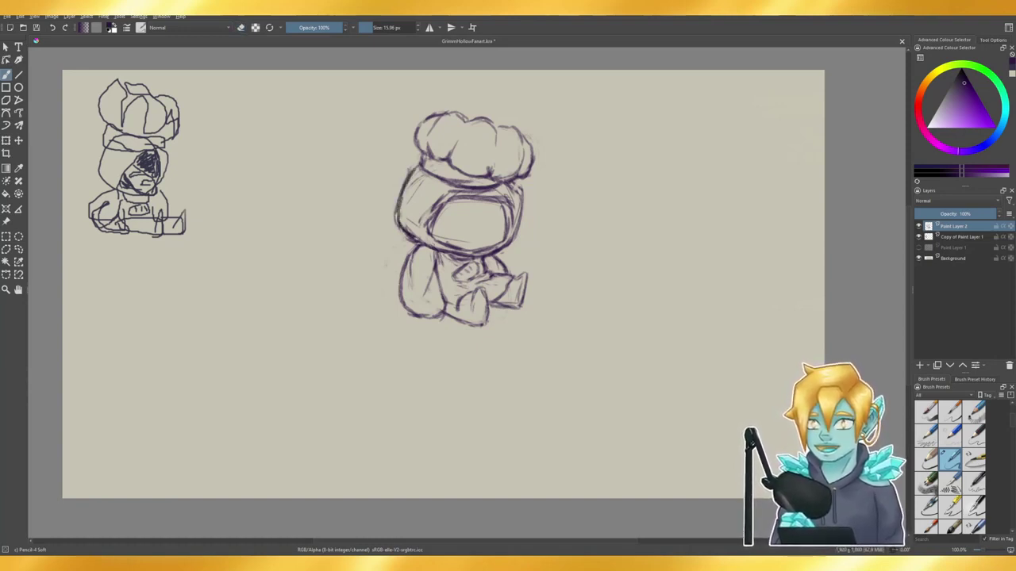
# - Erase the head's right contour and redraw it closer to the mouth opening
pyautogui.press('e')
pyautogui.moveTo(519, 190); pyautogui.dragTo(514, 232)
pyautogui.press('e')
pyautogui.moveTo(517, 195); pyautogui.dragTo(509, 240)
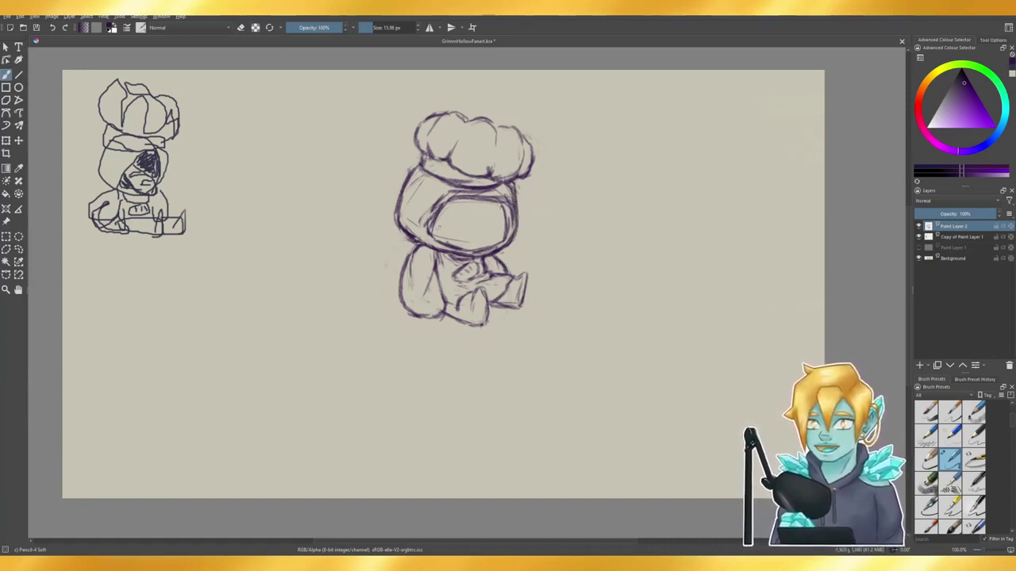
# - Outline a large tongue slanting across the lower left of the mouth opening and clean up the lower lip
pyautogui.moveTo(450, 210); pyautogui.dragTo(472, 223)
pyautogui.moveTo(435, 230)
pyautogui.mouseDown()
pyautogui.moveTo(456, 249)
pyautogui.moveTo(490, 247)
pyautogui.moveTo(475, 259)
pyautogui.moveTo(489, 245)
pyautogui.moveTo(471, 252)
pyautogui.moveTo(485, 255)
pyautogui.mouseUp()
pyautogui.press('e')
pyautogui.press('e')
pyautogui.press('e')
pyautogui.press('e')
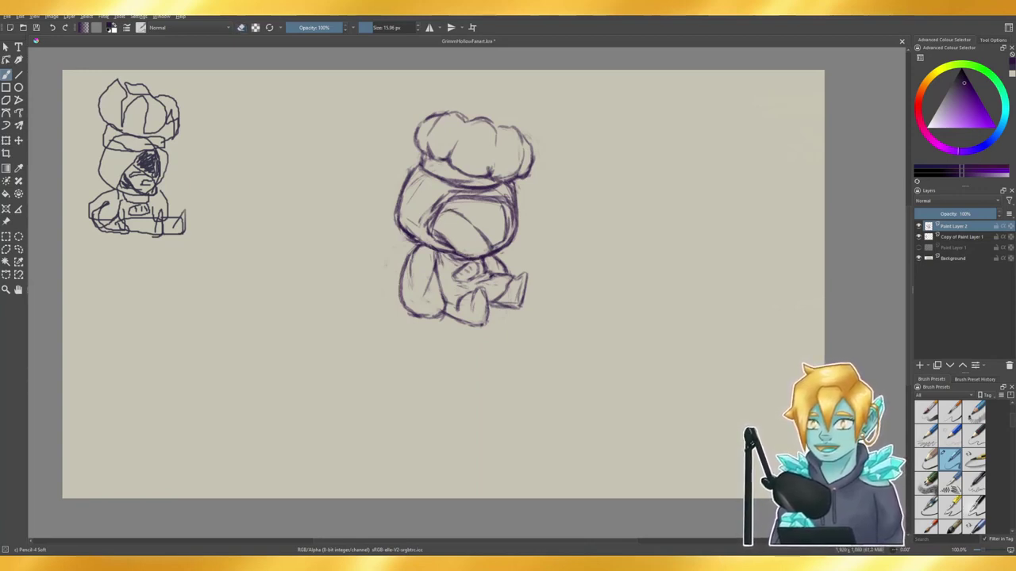
# - Refine the tongue's upper outline and add curved contour strokes across it, undoing the unwanted last strokes
pyautogui.moveTo(442, 213)
pyautogui.mouseDown()
pyautogui.moveTo(471, 227)
pyautogui.moveTo(454, 247)
pyautogui.moveTo(486, 241)
pyautogui.moveTo(469, 226)
pyautogui.mouseUp()
pyautogui.press('e')
pyautogui.press('e')
pyautogui.moveTo(449, 234)
pyautogui.mouseDown()
pyautogui.moveTo(467, 229)
pyautogui.moveTo(464, 217)
pyautogui.moveTo(450, 220)
pyautogui.mouseUp()
pyautogui.moveTo(448, 223)
pyautogui.mouseDown()
pyautogui.moveTo(467, 219)
pyautogui.moveTo(473, 229)
pyautogui.mouseUp()
pyautogui.press('e')
pyautogui.press('e')
pyautogui.moveTo(449, 231); pyautogui.dragTo(459, 230)
pyautogui.press('e')
pyautogui.press('e')
pyautogui.hotkey('ctrl', 'z')
pyautogui.hotkey('ctrl', 'z')
pyautogui.hotkey('ctrl', 'z')
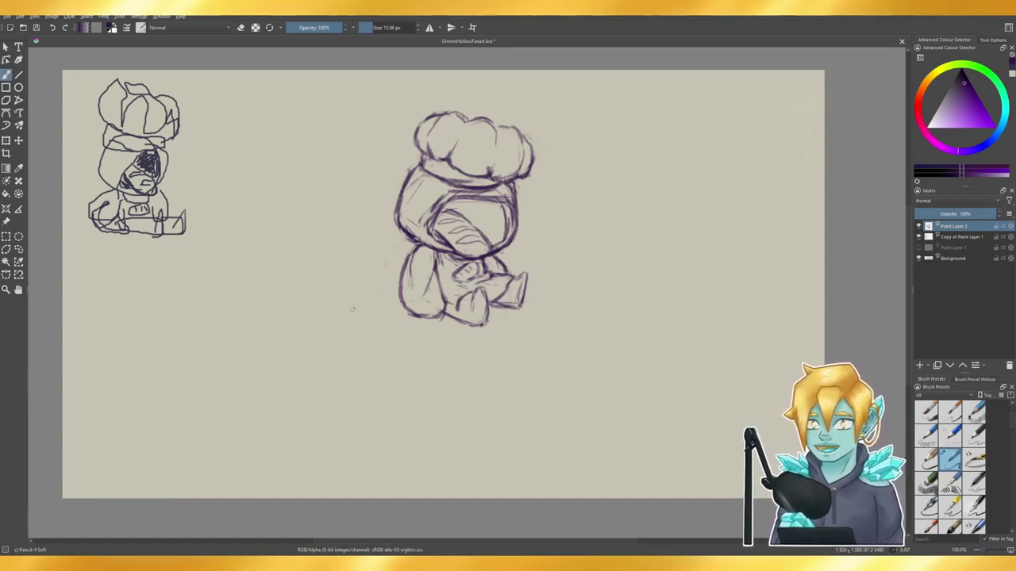
# - Try shifting the tongue toward the right side of the mouth and shading the interior around it dark
pyautogui.click(20, 250)
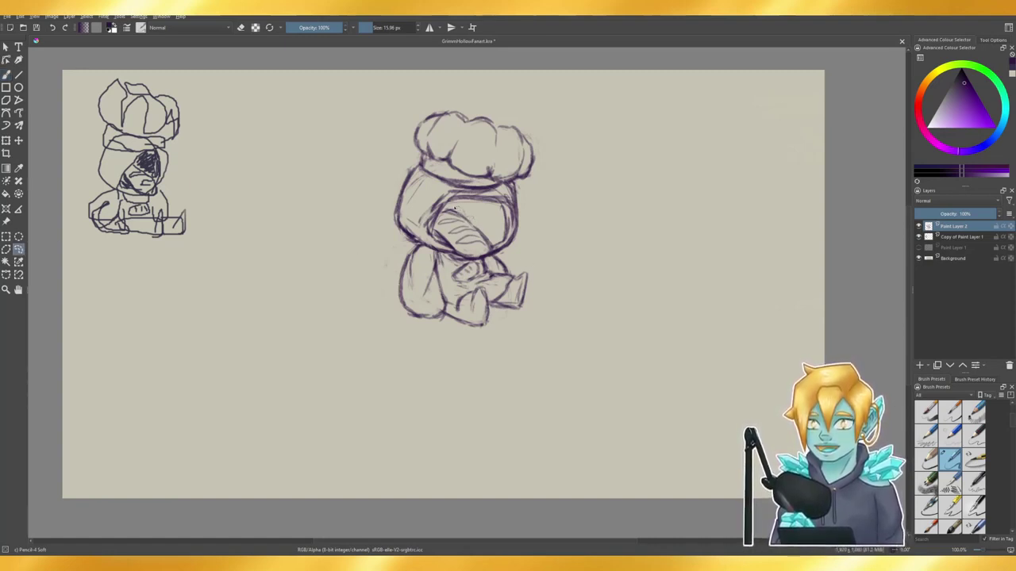
pyautogui.moveTo(435, 229)
pyautogui.mouseDown()
pyautogui.moveTo(465, 260)
pyautogui.moveTo(483, 264)
pyautogui.moveTo(489, 230)
pyautogui.moveTo(523, 256)
pyautogui.moveTo(512, 250)
pyautogui.mouseUp()
pyautogui.hotkey('ctrl', 't')
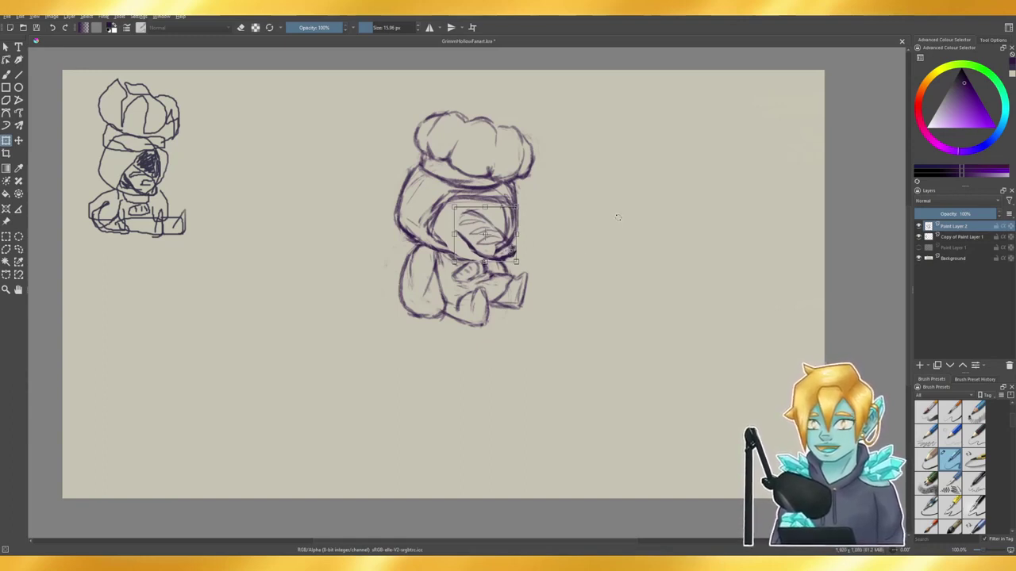
pyautogui.click(6, 74)
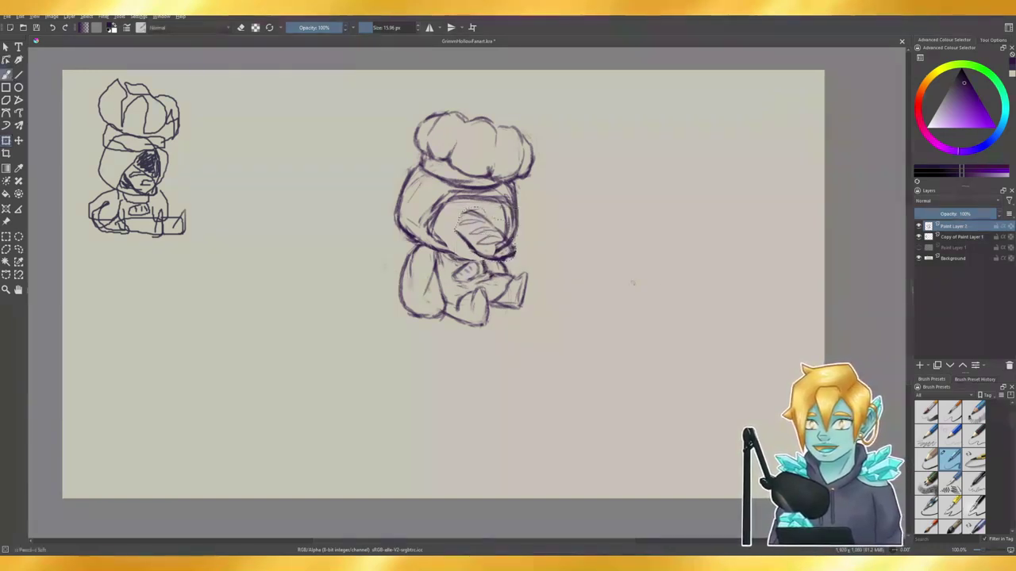
pyautogui.hotkey('ctrl', 'shift', 'a')
pyautogui.moveTo(448, 204)
pyautogui.mouseDown()
pyautogui.moveTo(437, 223)
pyautogui.moveTo(448, 237)
pyautogui.moveTo(492, 204)
pyautogui.moveTo(502, 238)
pyautogui.moveTo(499, 219)
pyautogui.moveTo(505, 229)
pyautogui.moveTo(444, 235)
pyautogui.moveTo(467, 249)
pyautogui.moveTo(454, 247)
pyautogui.mouseUp()
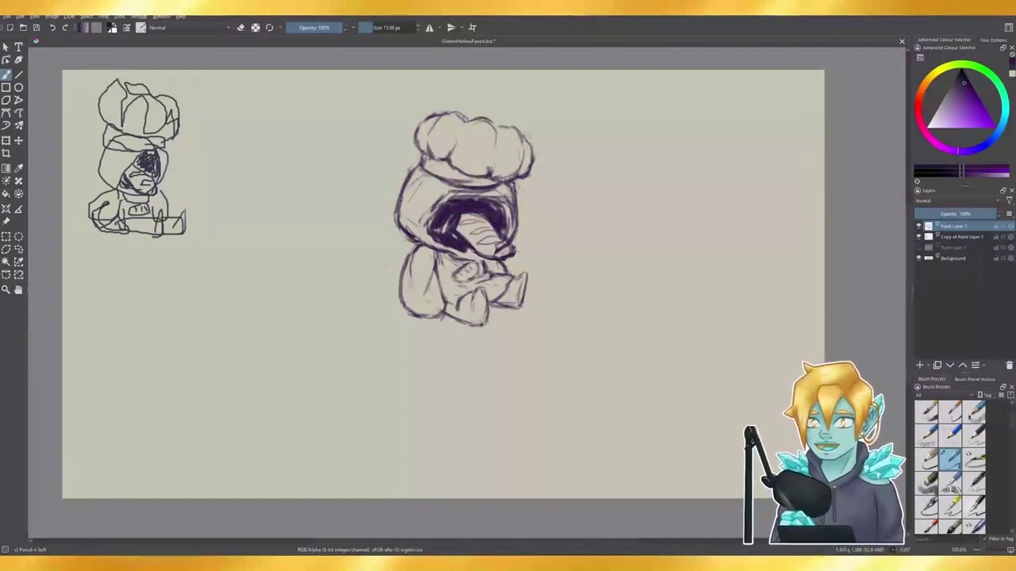
pyautogui.press('e')
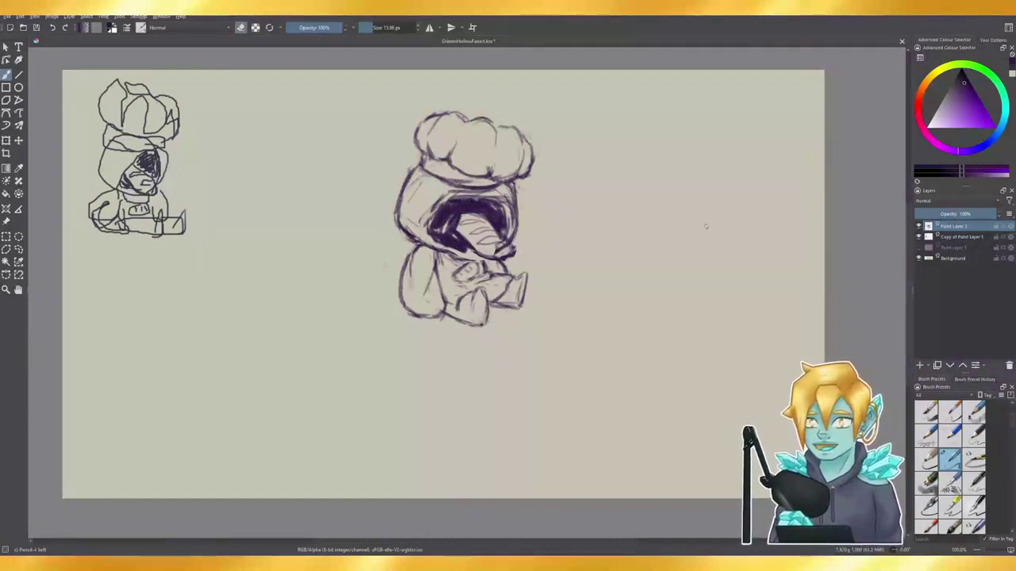
pyautogui.hotkey('ctrl', 'z')
pyautogui.hotkey('ctrl', 'z')
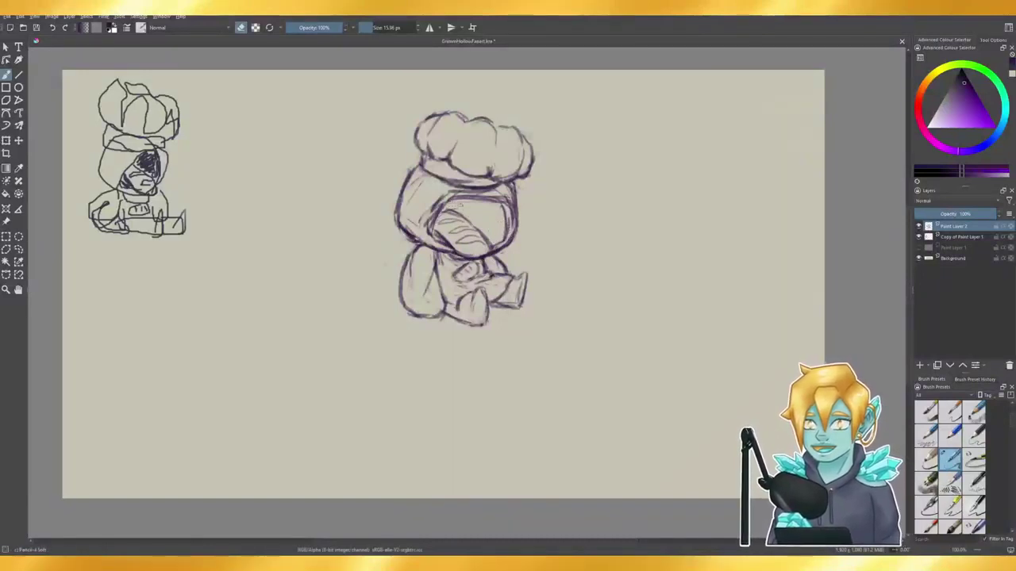
# - Shade the mouth interior above the tongue with dense dark pencil strokes
pyautogui.press('e')
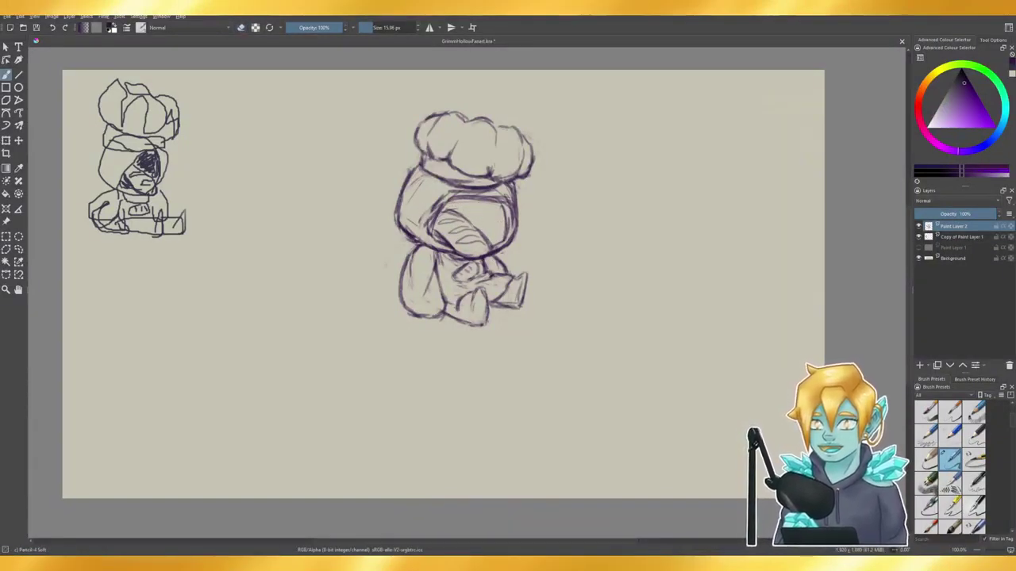
pyautogui.moveTo(450, 206)
pyautogui.mouseDown()
pyautogui.moveTo(496, 211)
pyautogui.moveTo(493, 226)
pyautogui.moveTo(463, 213)
pyautogui.moveTo(493, 226)
pyautogui.moveTo(493, 242)
pyautogui.moveTo(463, 211)
pyautogui.moveTo(493, 238)
pyautogui.moveTo(499, 227)
pyautogui.moveTo(474, 219)
pyautogui.mouseUp()
# - Try adding a dark round eye on each side of the head above the mouth
pyautogui.moveTo(428, 187)
pyautogui.mouseDown()
pyautogui.moveTo(413, 198)
pyautogui.moveTo(427, 197)
pyautogui.mouseUp()
pyautogui.moveTo(519, 192); pyautogui.dragTo(520, 210)
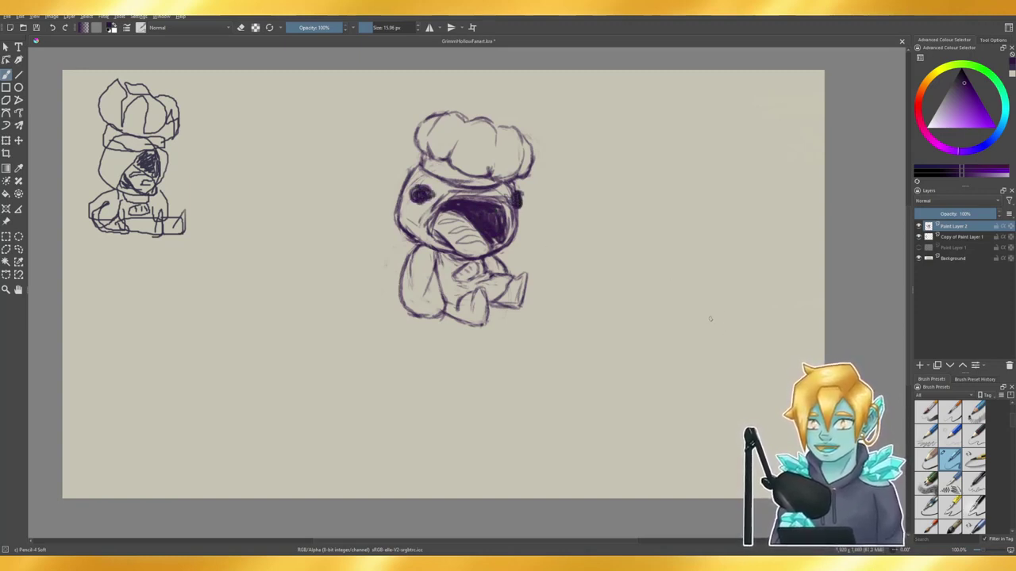
pyautogui.hotkey('ctrl', 'z')
pyautogui.hotkey('ctrl', 'z')
pyautogui.hotkey('ctrl', 'z')
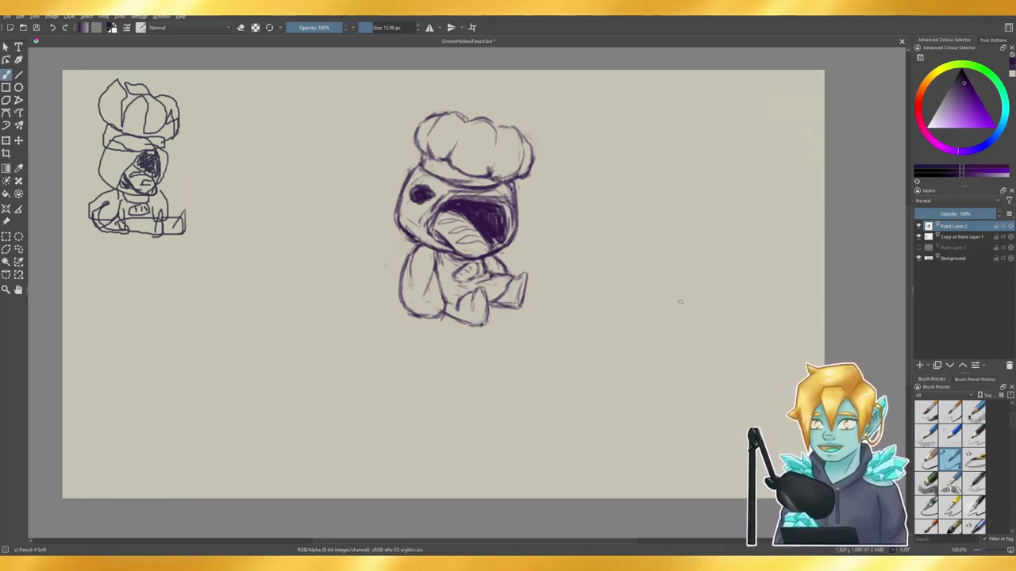
# - Fill in the mouth shading beside the tongue and rework the head's upper right outline beneath the hat
pyautogui.moveTo(490, 231)
pyautogui.mouseDown()
pyautogui.moveTo(498, 218)
pyautogui.moveTo(494, 236)
pyautogui.mouseUp()
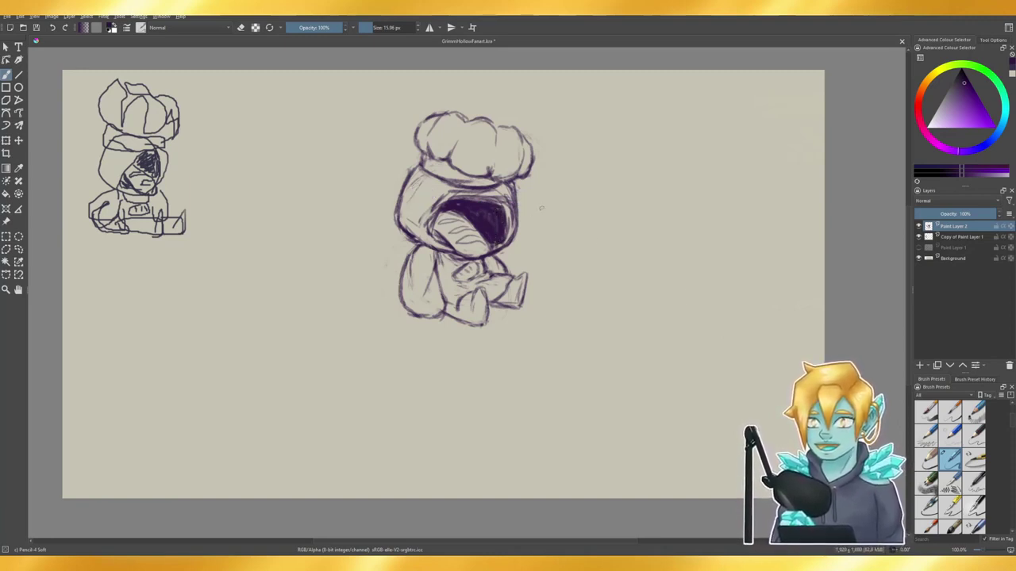
pyautogui.moveTo(507, 185); pyautogui.dragTo(514, 194)
pyautogui.press('e')
pyautogui.press('e')
pyautogui.moveTo(504, 184)
pyautogui.mouseDown()
pyautogui.moveTo(517, 213)
pyautogui.moveTo(517, 202)
pyautogui.mouseUp()
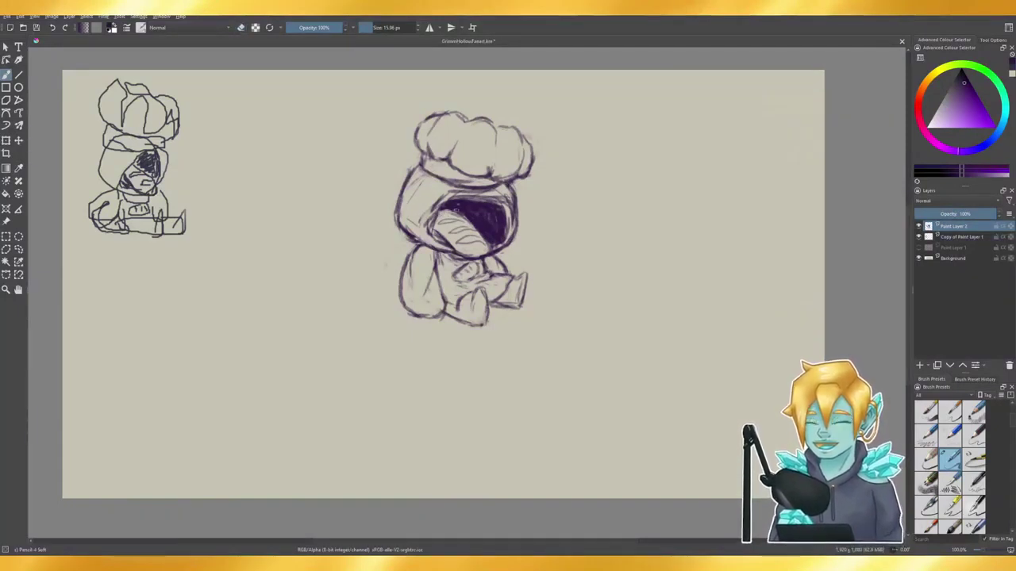
# - Darken the mouth's left corner above the tongue and touch up the lip line beneath it
pyautogui.moveTo(456, 210)
pyautogui.mouseDown()
pyautogui.moveTo(440, 212)
pyautogui.moveTo(455, 216)
pyautogui.moveTo(442, 237)
pyautogui.moveTo(436, 223)
pyautogui.moveTo(465, 215)
pyautogui.moveTo(438, 224)
pyautogui.mouseUp()
pyautogui.moveTo(448, 211); pyautogui.dragTo(430, 221)
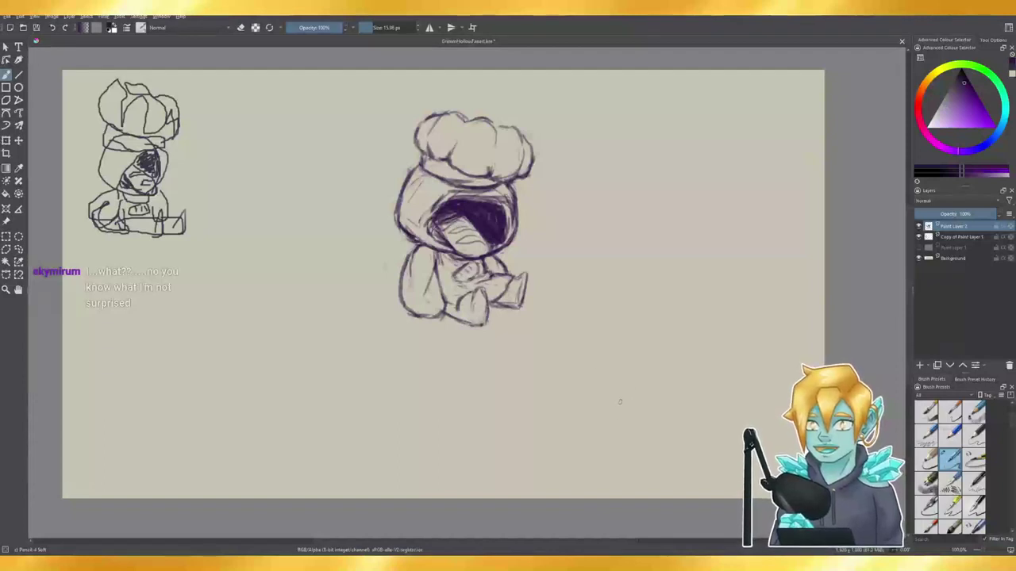
pyautogui.press('e')
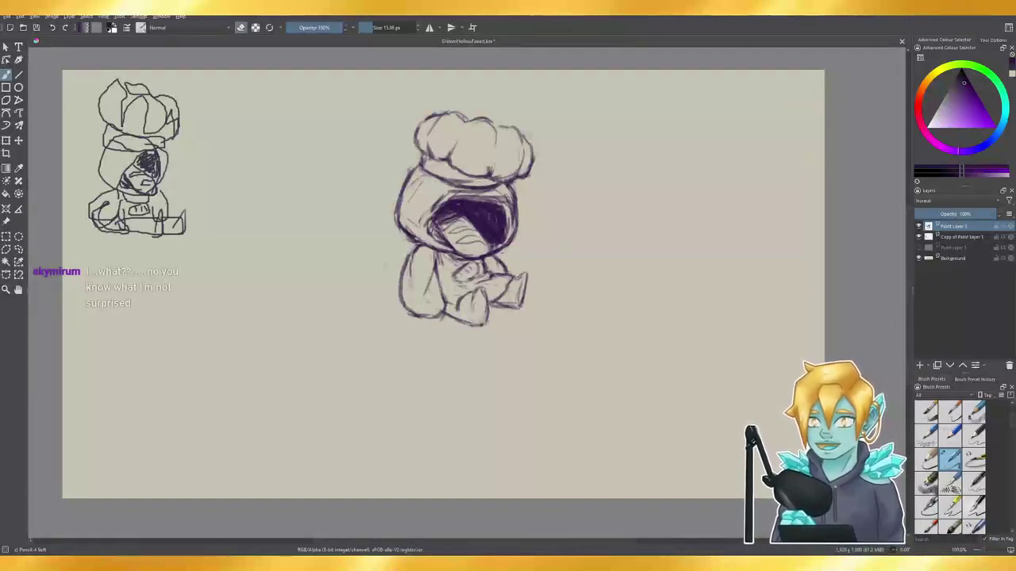
pyautogui.moveTo(466, 253); pyautogui.dragTo(488, 256)
pyautogui.press('e')
pyautogui.press('e')
pyautogui.press('e')
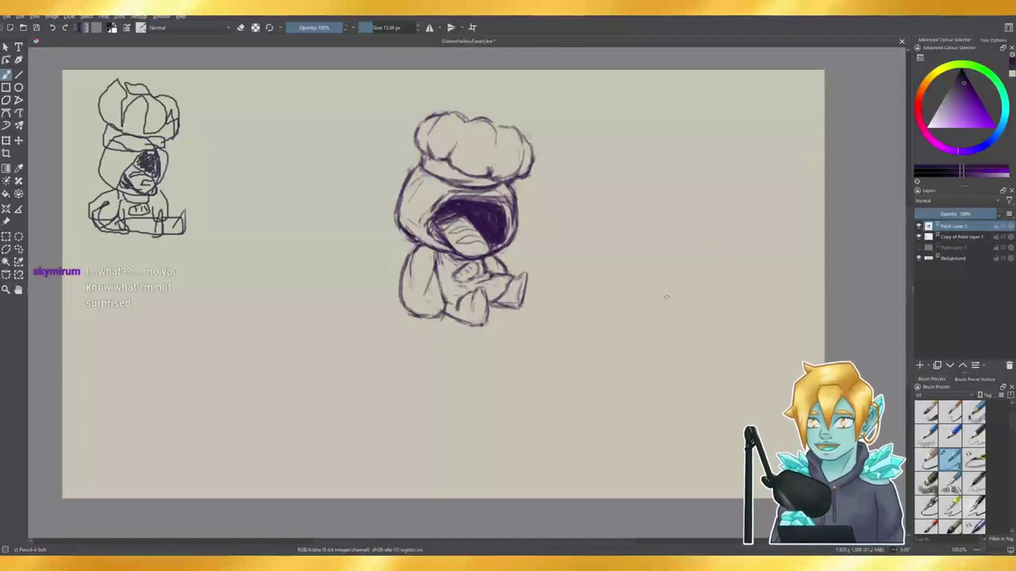
pyautogui.press('e')
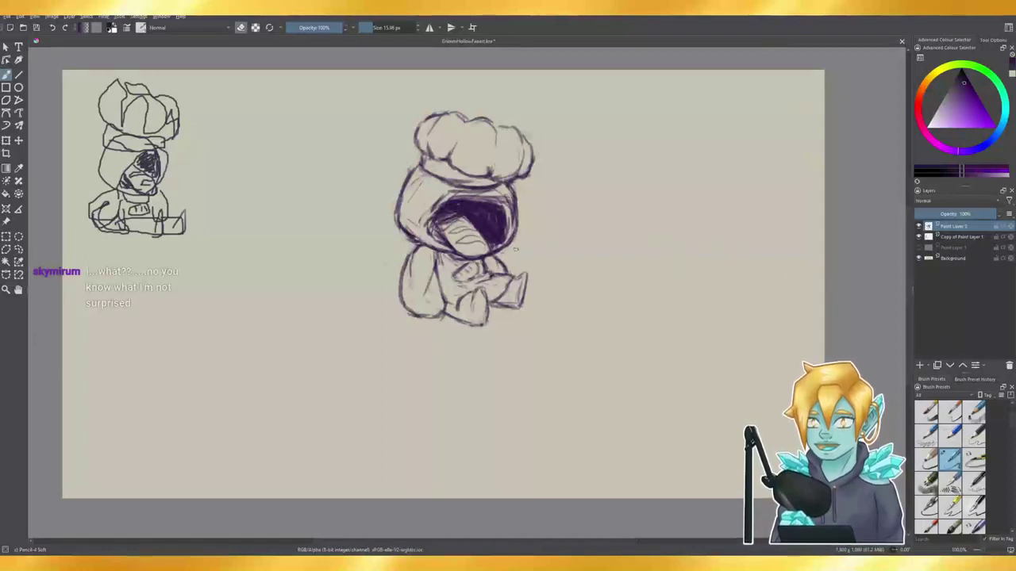
pyautogui.press('e')
pyautogui.press('e')
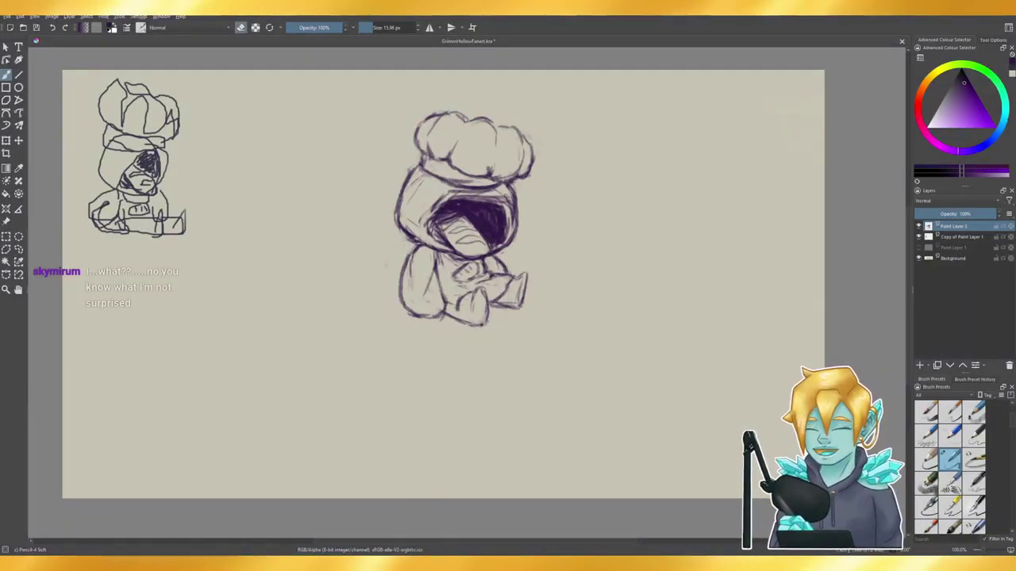
# - Refine the pencil shading around the tongue's upper left edge inside the mouth, alternating between erasing and redrawing
pyautogui.moveTo(450, 223); pyautogui.dragTo(463, 217)
pyautogui.press('e')
pyautogui.press('e')
pyautogui.press('e')
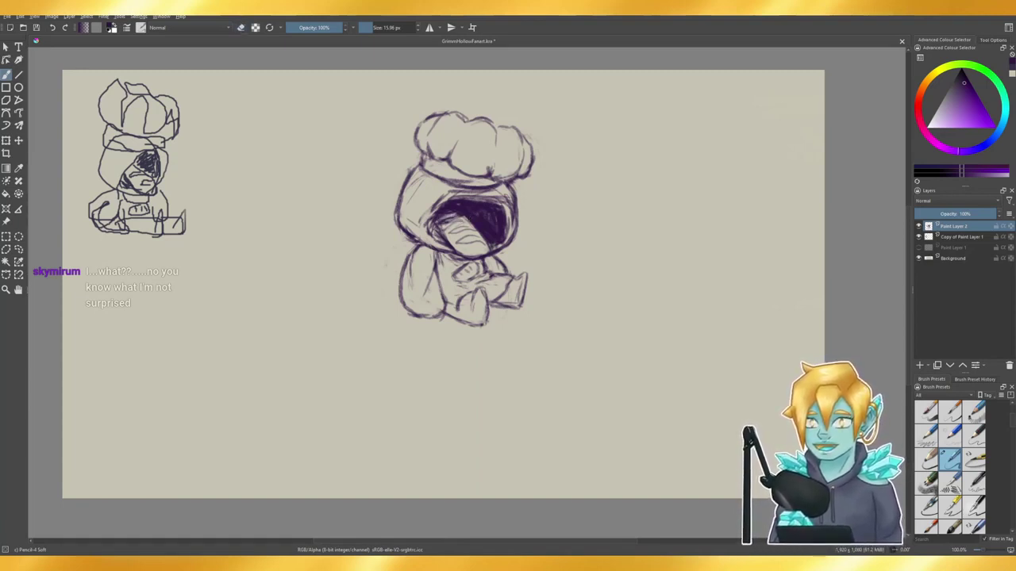
pyautogui.press('e')
pyautogui.press('e')
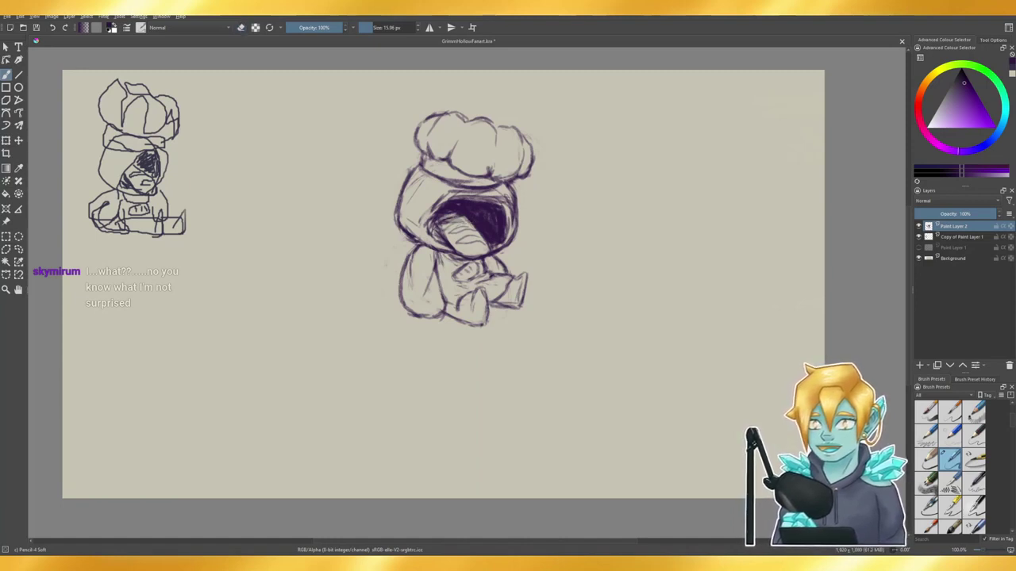
pyautogui.press('e')
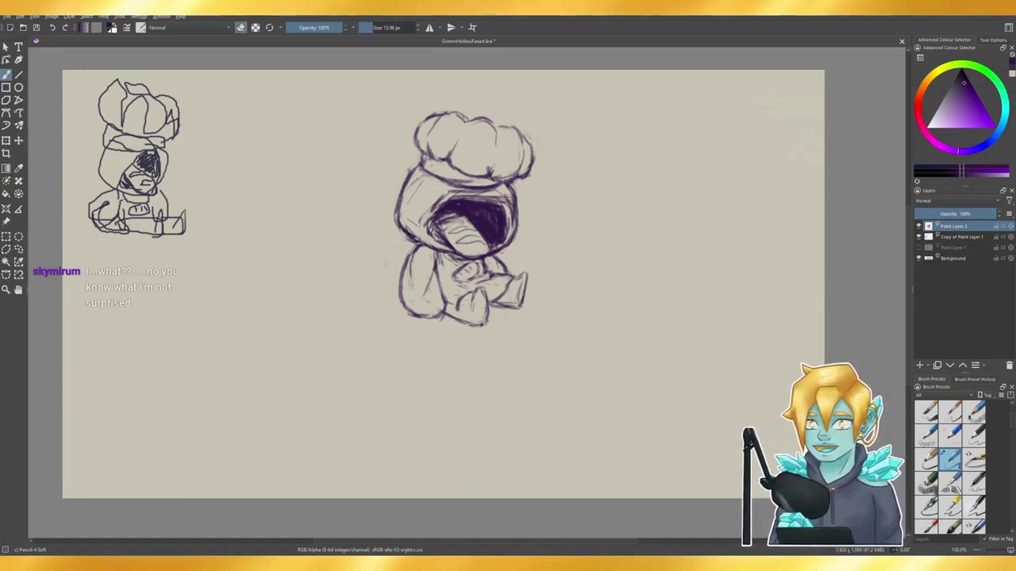
pyautogui.press('e')
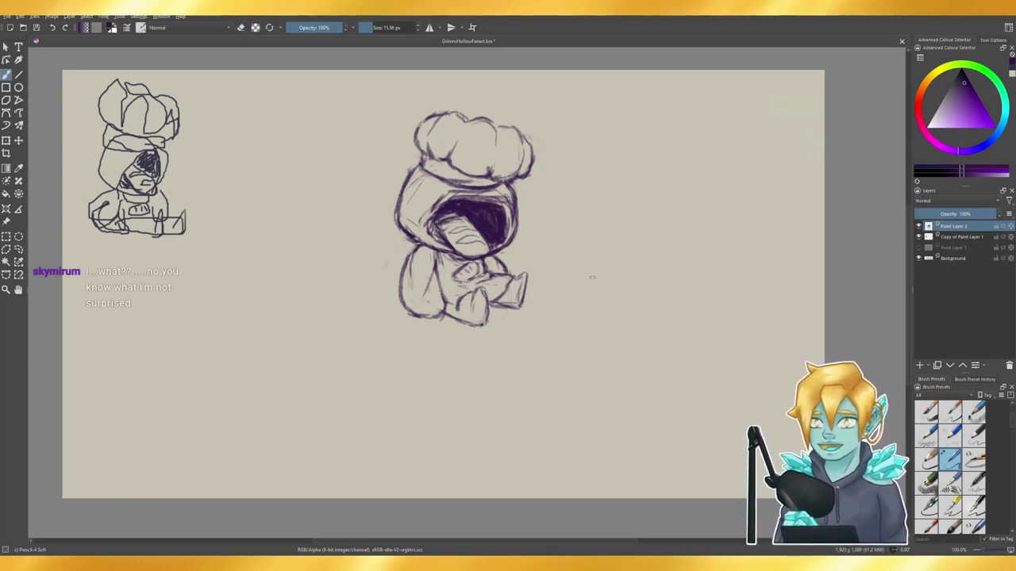
pyautogui.press('e')
pyautogui.moveTo(436, 222); pyautogui.dragTo(462, 219)
pyautogui.press('e')
pyautogui.moveTo(443, 216)
pyautogui.mouseDown()
pyautogui.moveTo(465, 223)
pyautogui.moveTo(455, 225)
pyautogui.mouseUp()
pyautogui.moveTo(441, 216); pyautogui.dragTo(460, 228)
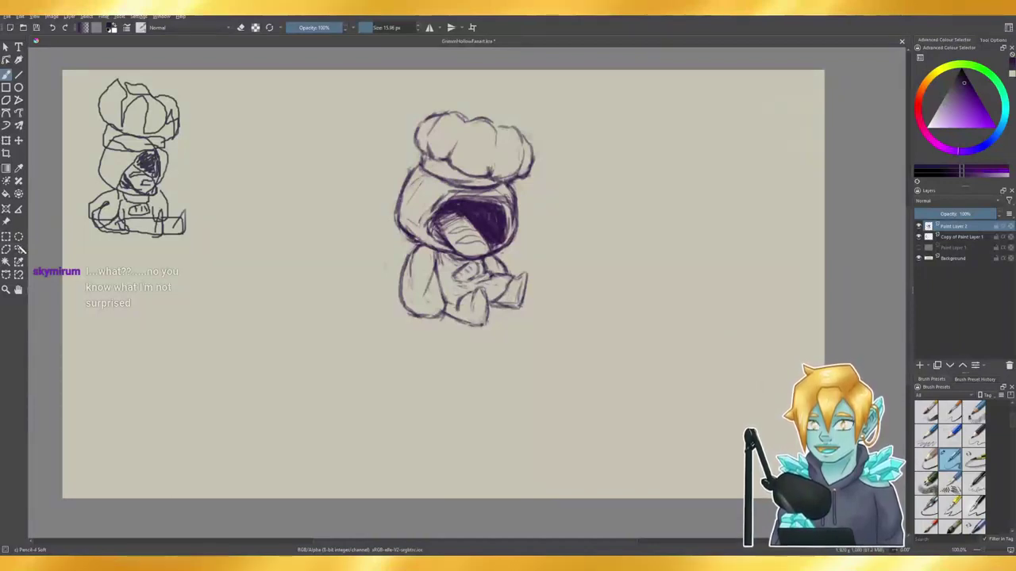
pyautogui.click(19, 249)
pyautogui.click(6, 73)
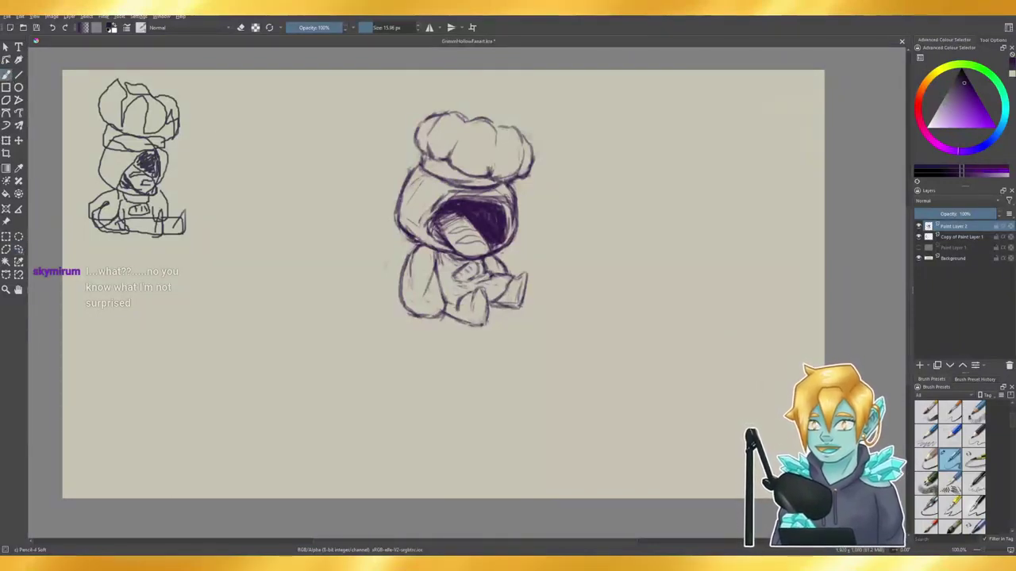
pyautogui.hotkey('ctrl', 't')
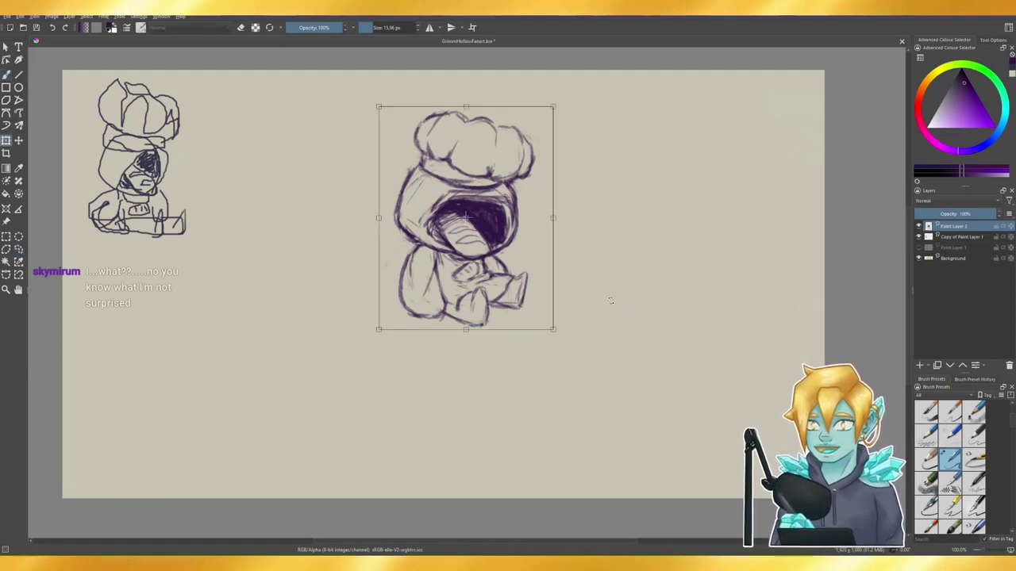
pyautogui.moveTo(554, 330)
pyautogui.mouseDown()
pyautogui.moveTo(582, 390)
pyautogui.moveTo(632, 435)
pyautogui.mouseUp()
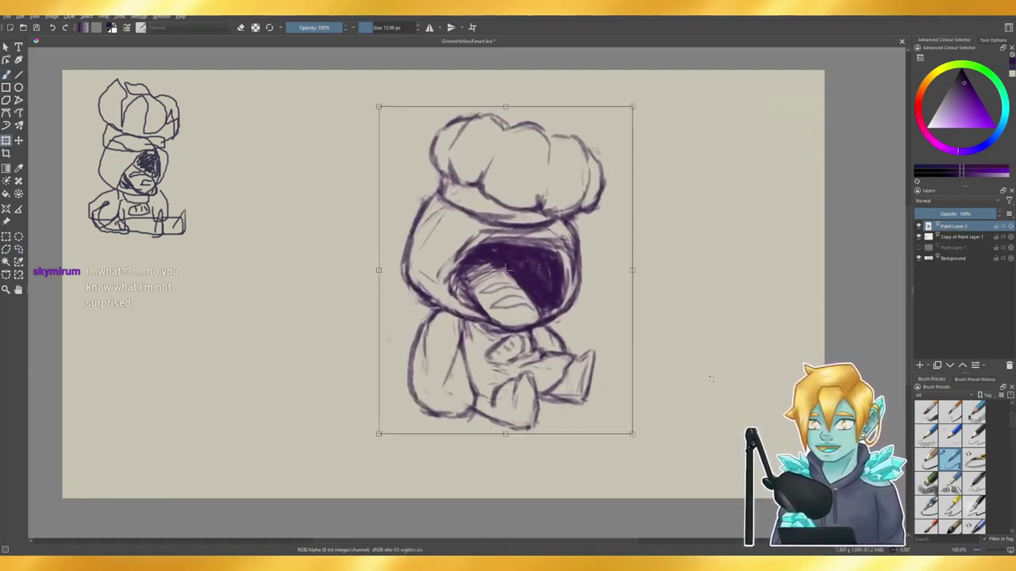
pyautogui.press('Escape')
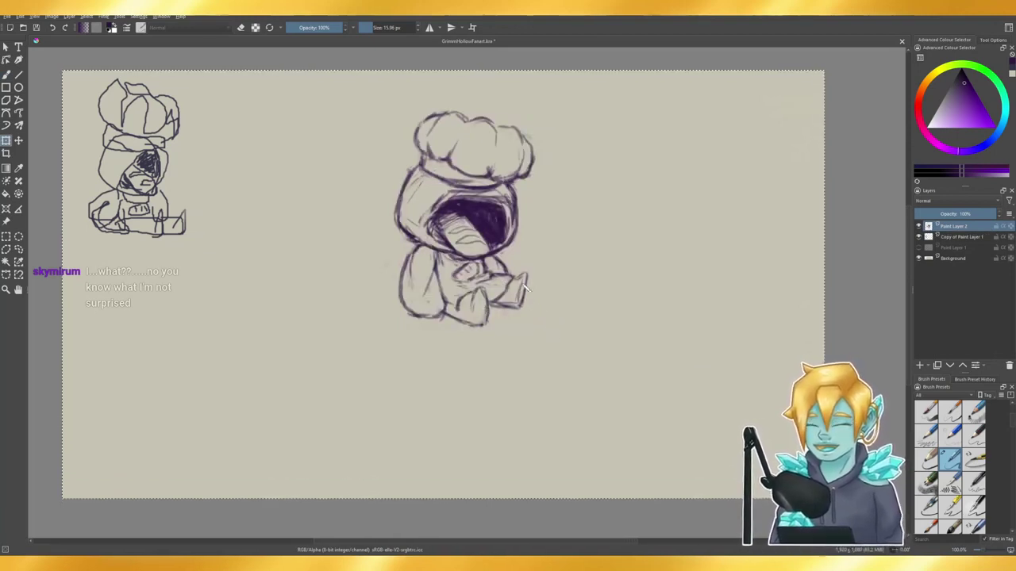
pyautogui.hotkey('ctrl', 't')
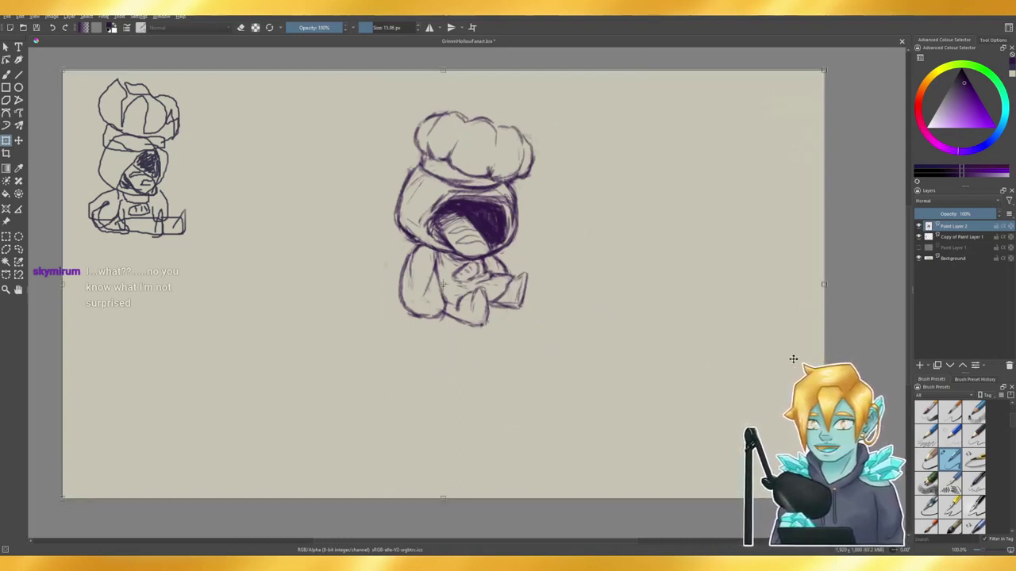
pyautogui.moveTo(499, 258); pyautogui.dragTo(497, 260)
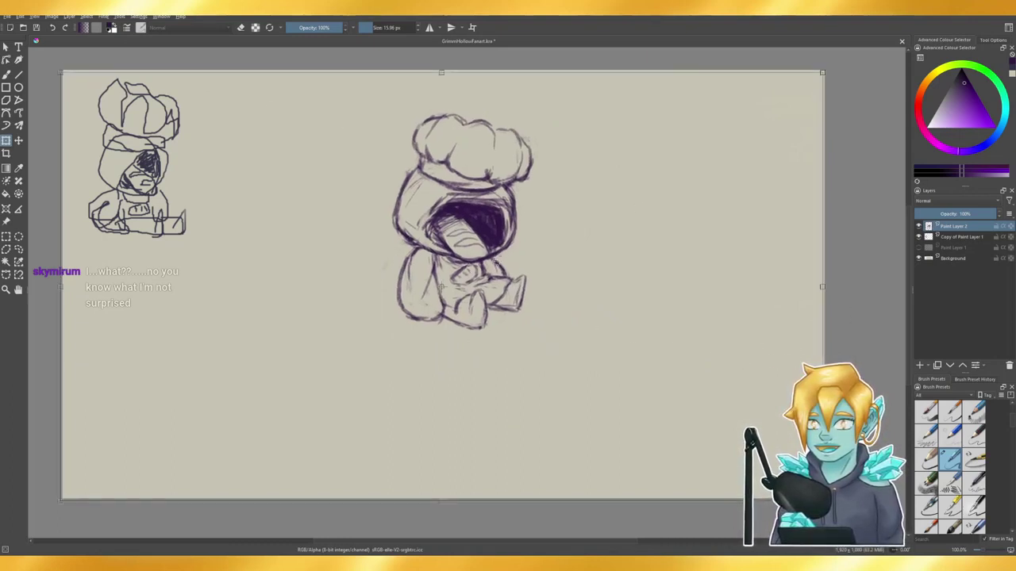
pyautogui.hotkey('ctrl', 'z')
pyautogui.press('b')
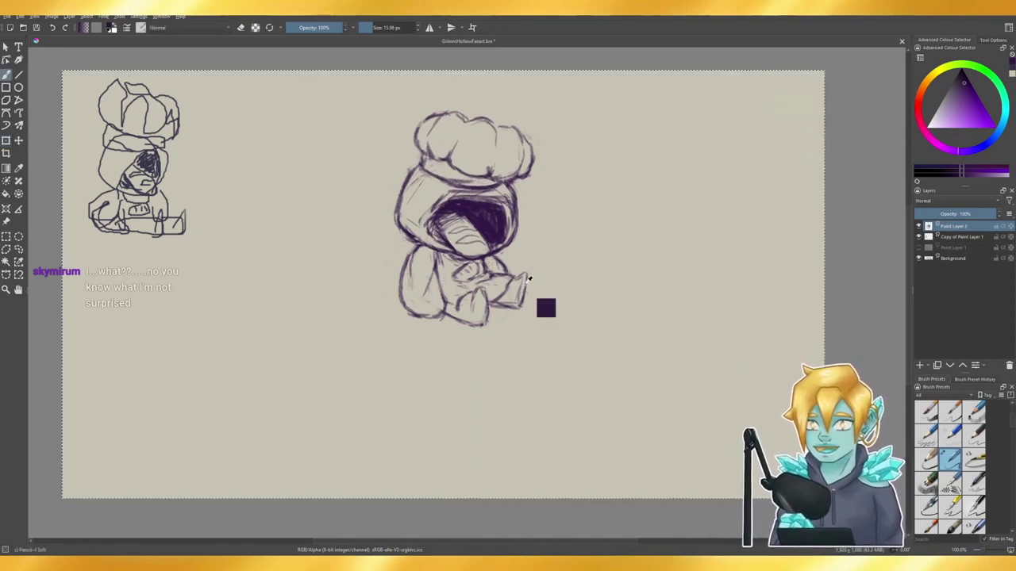
pyautogui.hotkey('ctrl', 't')
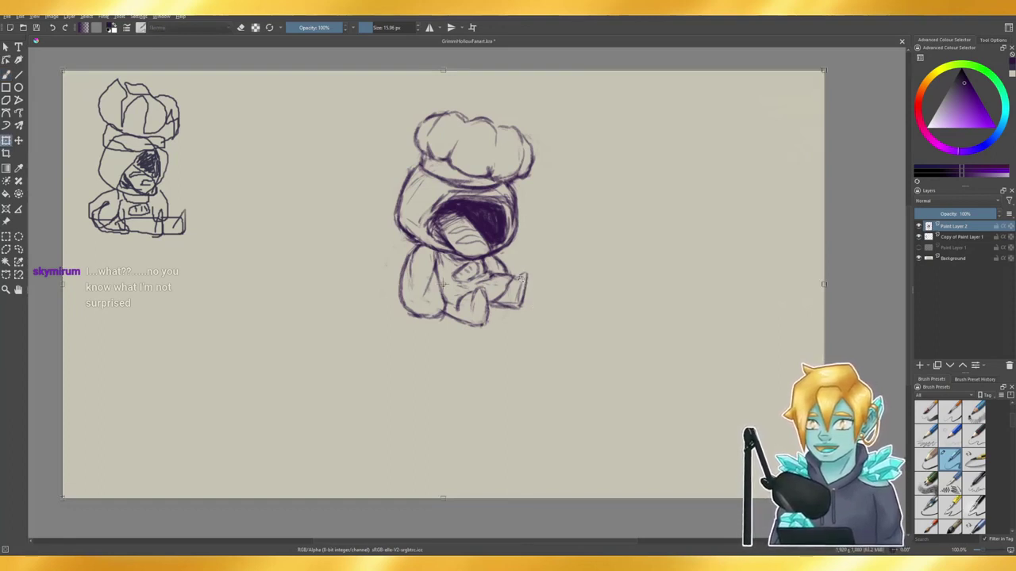
pyautogui.press('Return')
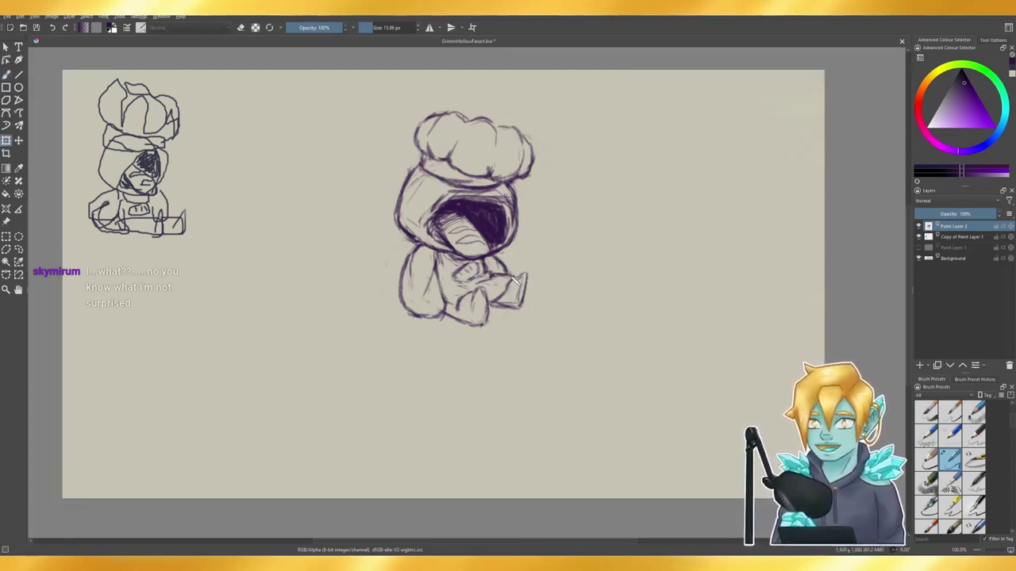
# - Enlarge the seated character sketch to about one and a half times its size and centre it on the canvas
pyautogui.hotkey('ctrl', 't')
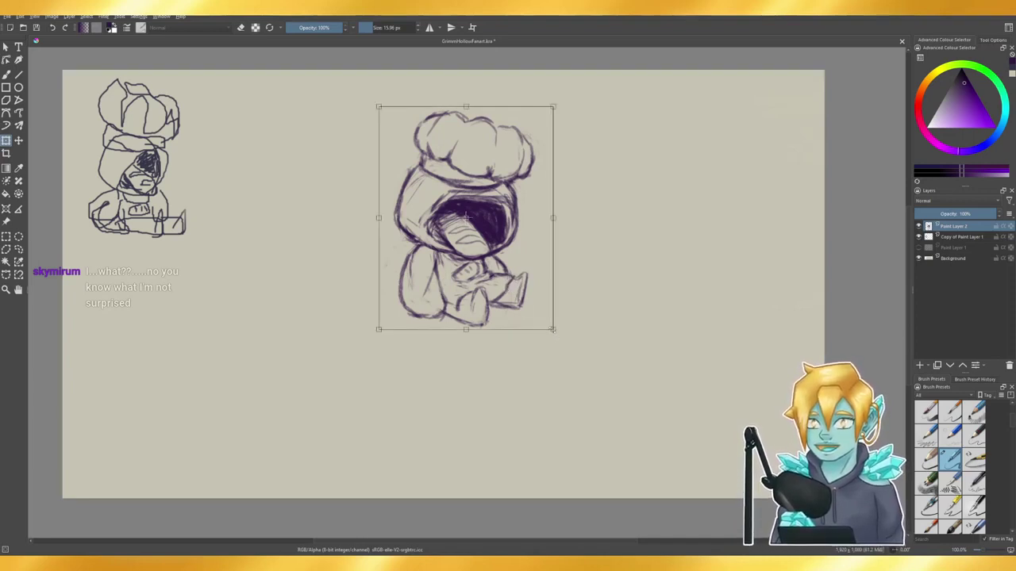
pyautogui.moveTo(553, 329)
pyautogui.mouseDown()
pyautogui.moveTo(585, 389)
pyautogui.moveTo(626, 421)
pyautogui.moveTo(632, 441)
pyautogui.mouseUp()
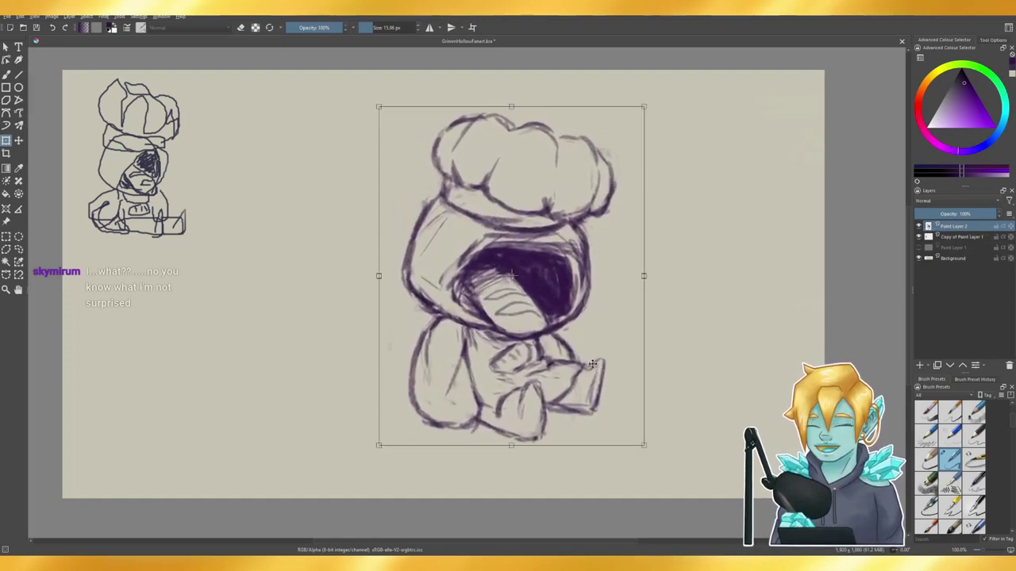
pyautogui.moveTo(596, 364); pyautogui.dragTo(543, 359)
pyautogui.moveTo(541, 356); pyautogui.dragTo(547, 358)
pyautogui.moveTo(547, 357); pyautogui.dragTo(545, 356)
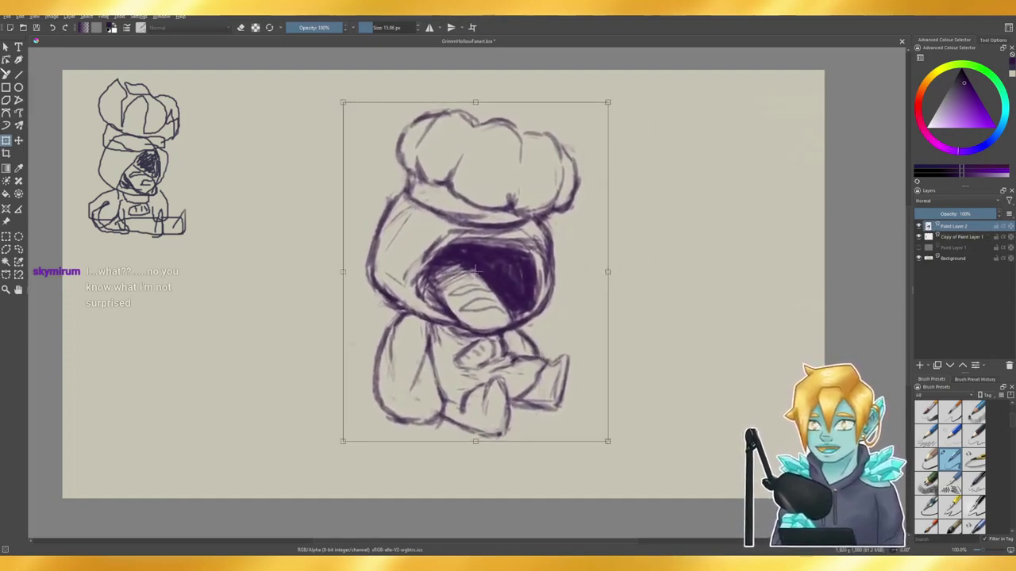
pyautogui.click(7, 74)
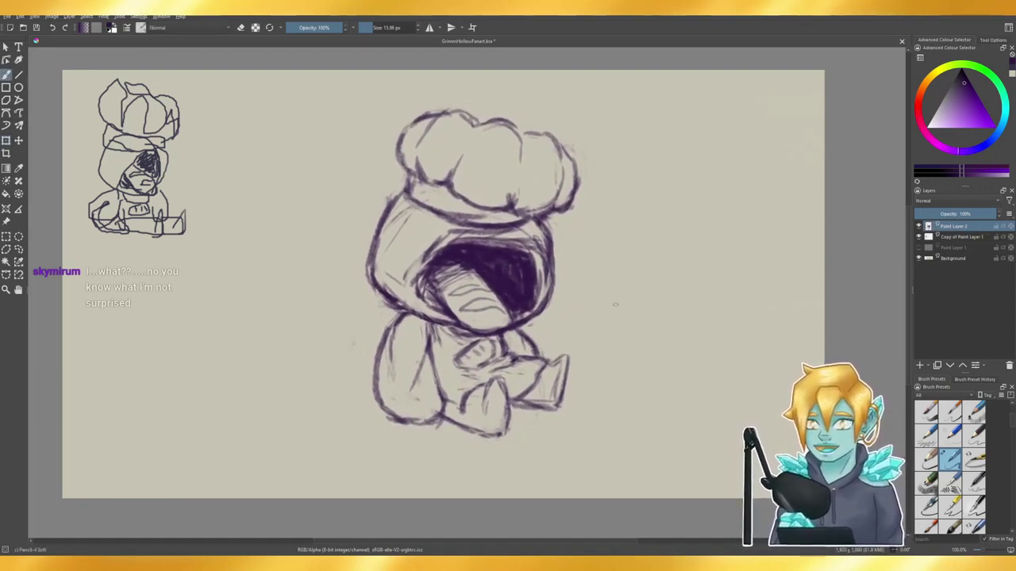
# - Duplicate the character sketch layer, shrink the copy and place it below the small black thumbnail sketch
pyautogui.click(945, 366)
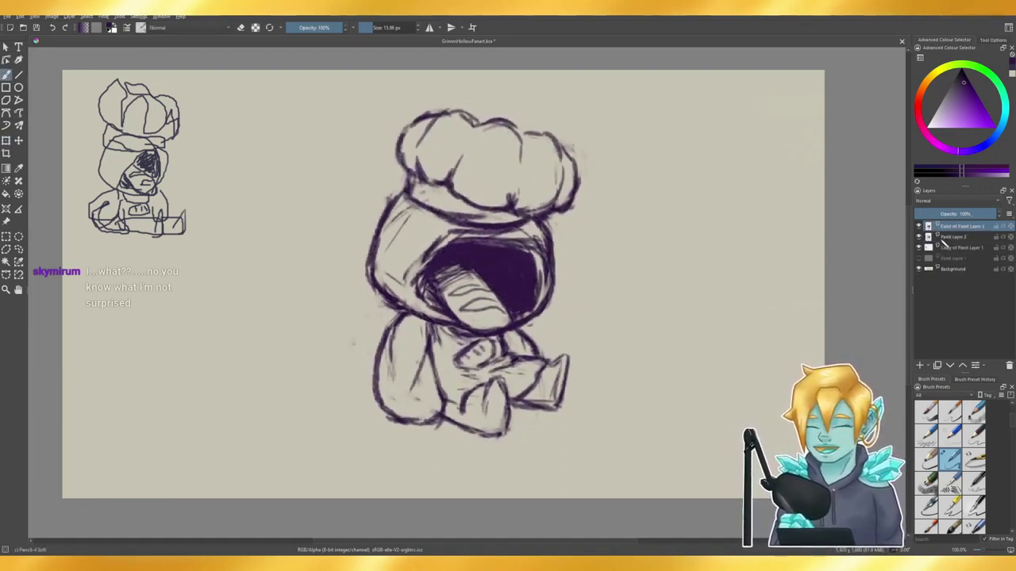
pyautogui.hotkey('ctrl', 't')
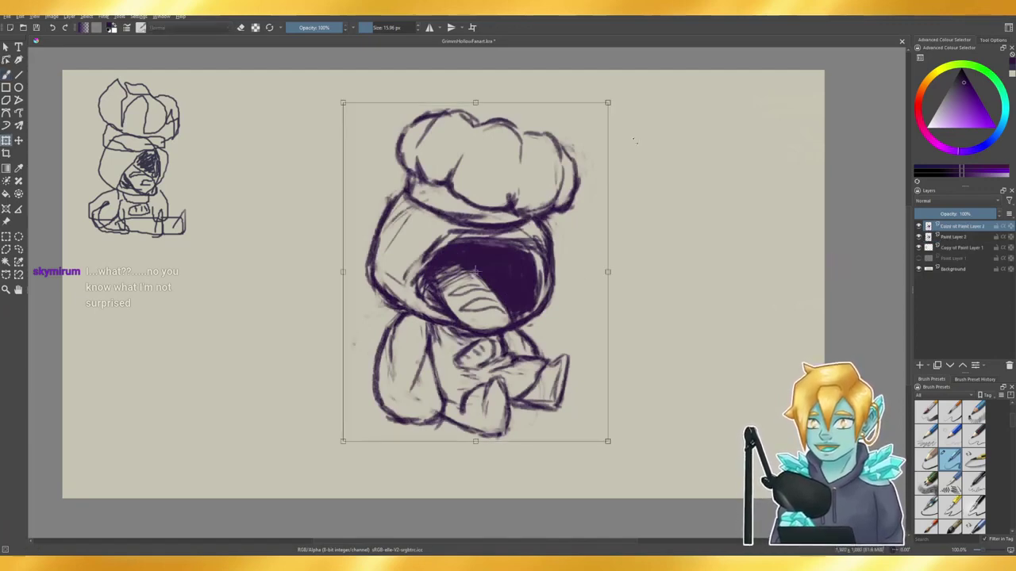
pyautogui.moveTo(608, 102); pyautogui.dragTo(496, 251)
pyautogui.moveTo(417, 365); pyautogui.dragTo(626, 265)
pyautogui.moveTo(174, 349)
pyautogui.mouseDown()
pyautogui.moveTo(104, 360)
pyautogui.moveTo(90, 383)
pyautogui.mouseUp()
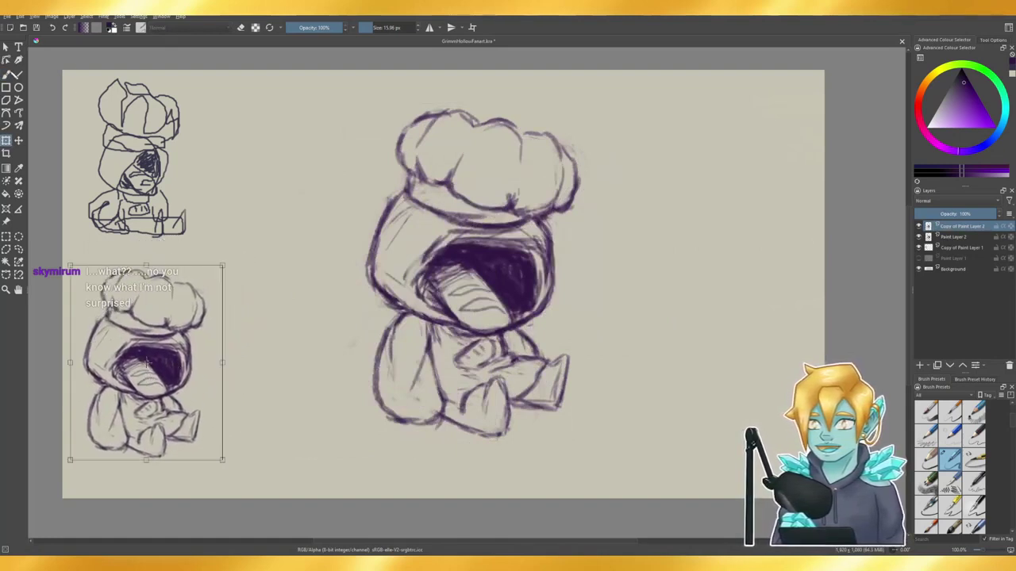
pyautogui.click(6, 74)
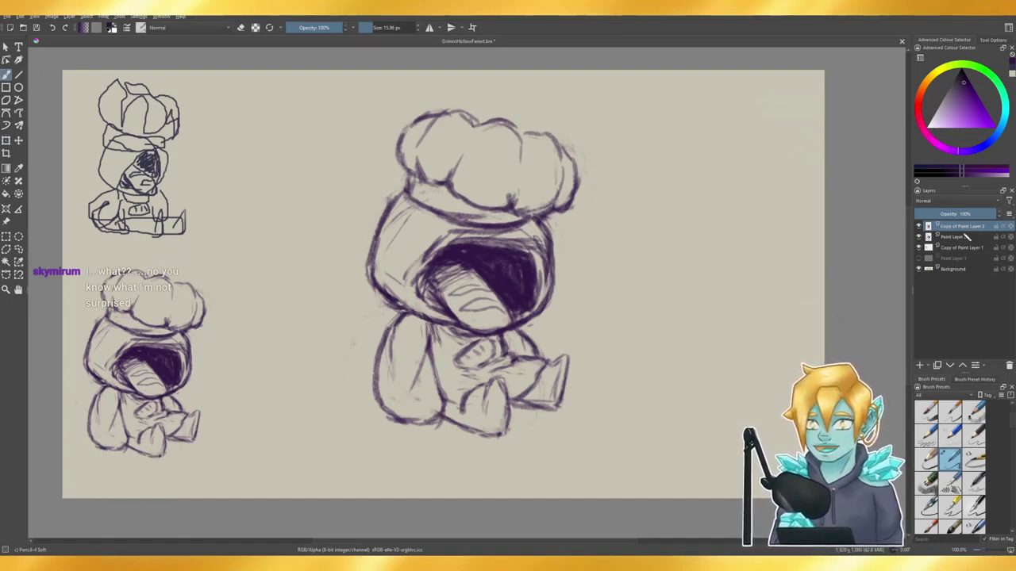
# - Move the large sketch's layer above its copy at 34% opacity and add a new paint layer on top
pyautogui.click(960, 237)
pyautogui.moveTo(959, 228)
pyautogui.mouseDown()
pyautogui.moveTo(960, 245)
pyautogui.moveTo(952, 215)
pyautogui.moveTo(942, 214)
pyautogui.mouseUp()
pyautogui.click(960, 226)
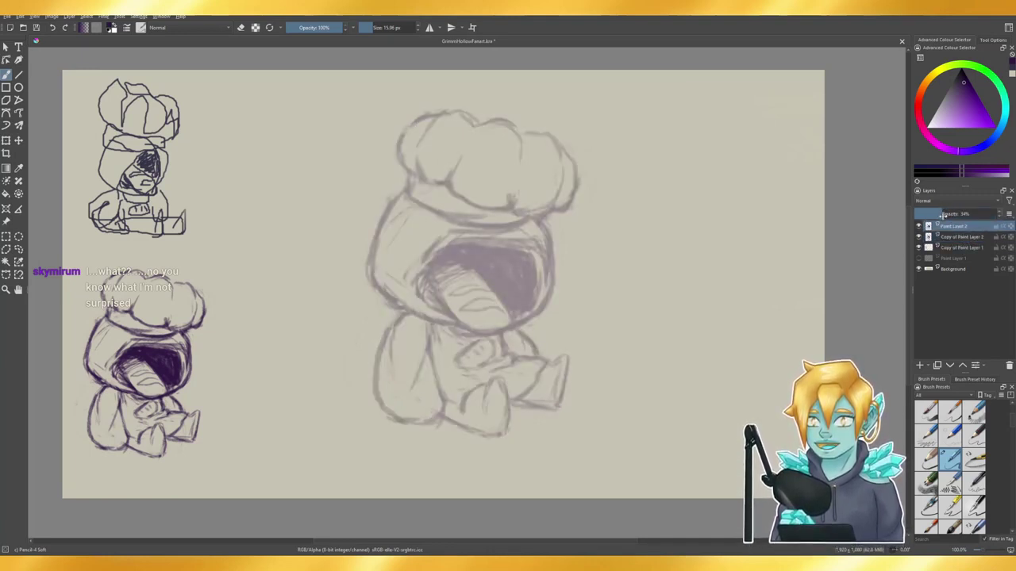
pyautogui.click(920, 365)
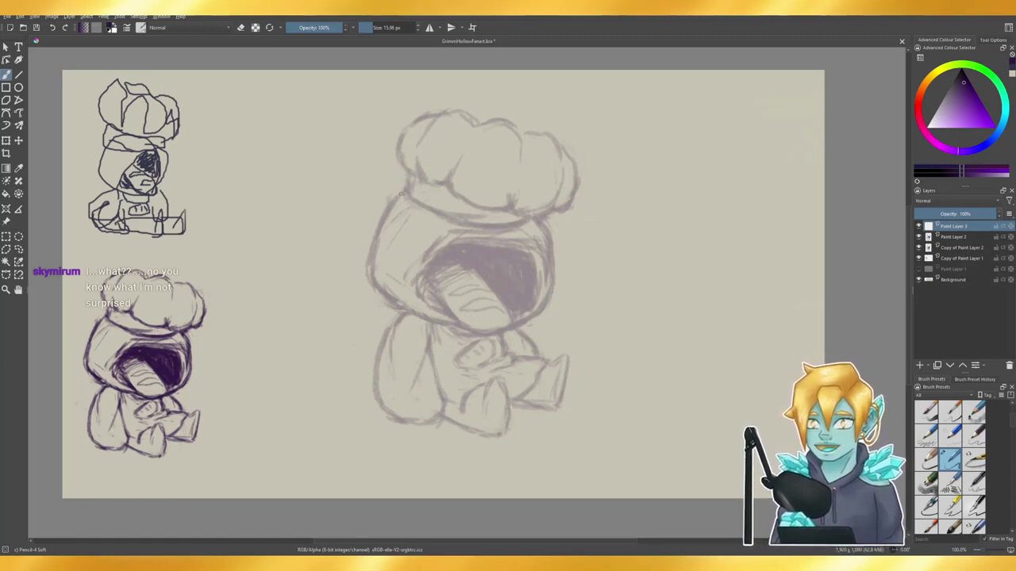
# - Switch to the Pencil-2 brush while trying out strokes along the left outline of the head
pyautogui.moveTo(404, 191)
pyautogui.mouseDown()
pyautogui.moveTo(375, 234)
pyautogui.moveTo(389, 314)
pyautogui.mouseUp()
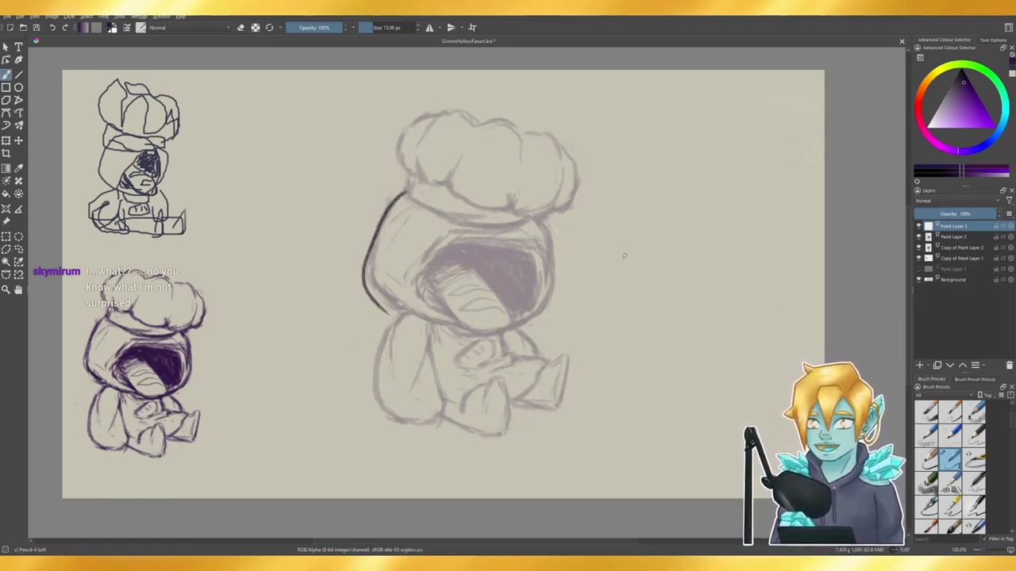
pyautogui.hotkey('ctrl', 'z')
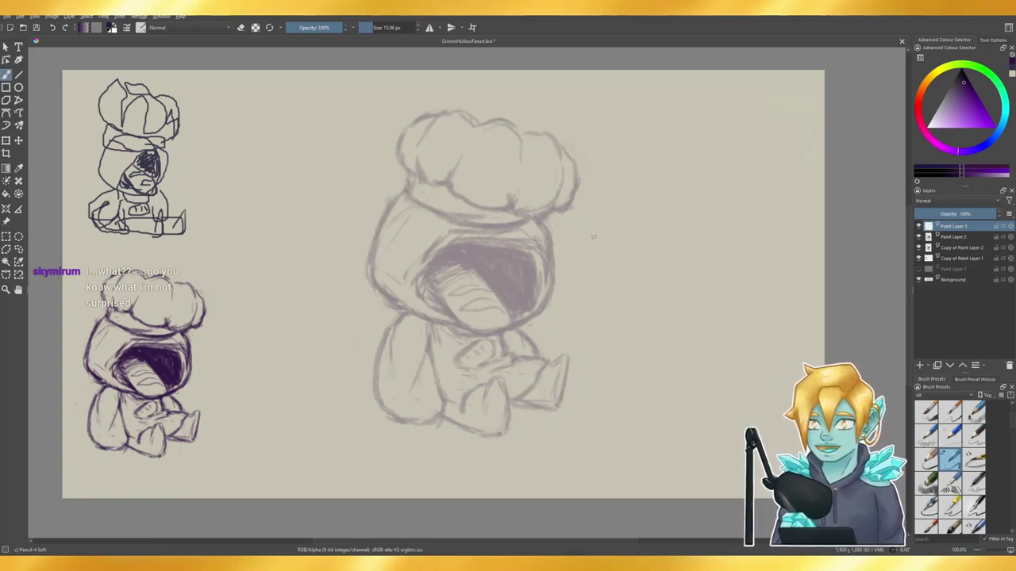
pyautogui.click(975, 434)
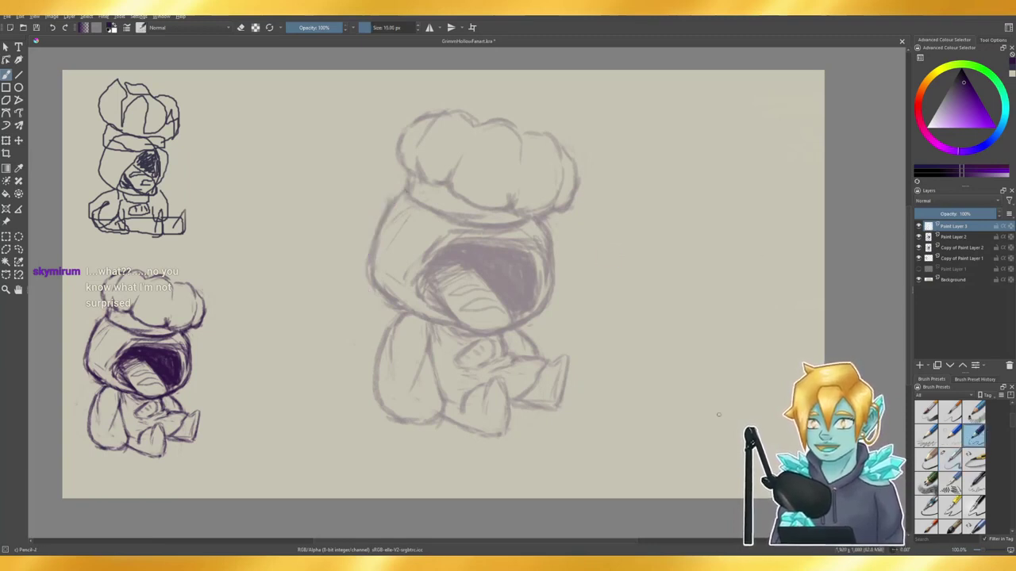
pyautogui.moveTo(405, 193)
pyautogui.mouseDown()
pyautogui.moveTo(382, 216)
pyautogui.moveTo(363, 268)
pyautogui.moveTo(389, 304)
pyautogui.mouseUp()
pyautogui.hotkey('ctrl', 'z')
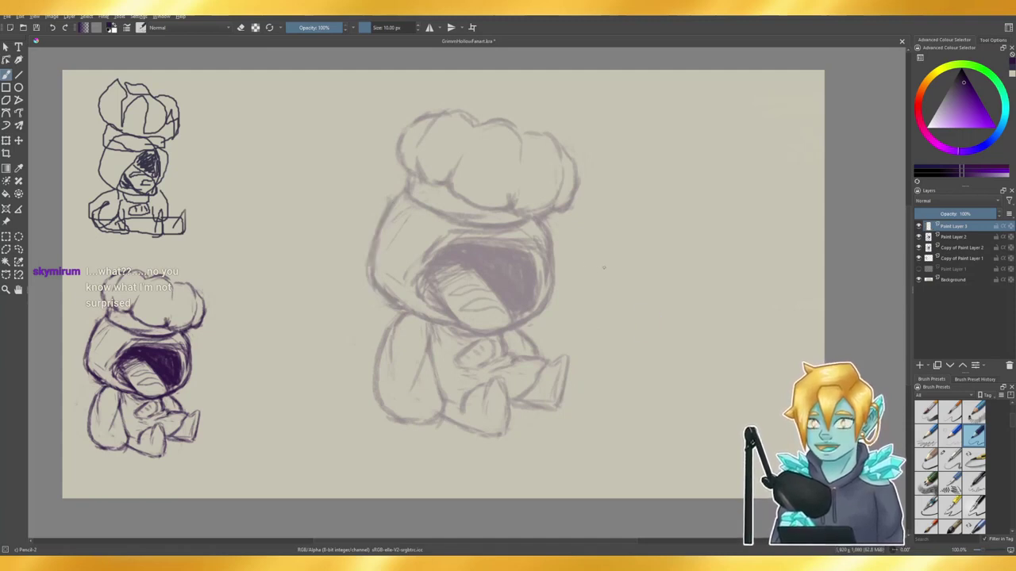
pyautogui.moveTo(604, 267)
pyautogui.mouseDown()
pyautogui.moveTo(627, 369)
pyautogui.moveTo(699, 373)
pyautogui.moveTo(758, 354)
pyautogui.mouseUp()
pyautogui.hotkey('ctrl', 'z')
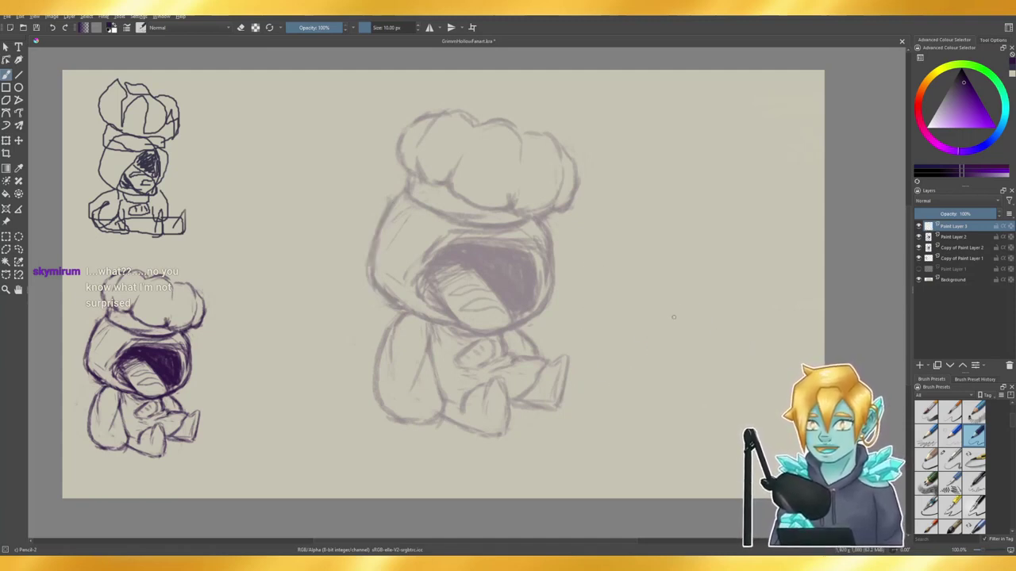
# - Test the pencil's line weight with a loose looping scribble beside the character and inspect it up close
pyautogui.moveTo(659, 266)
pyautogui.mouseDown()
pyautogui.moveTo(603, 297)
pyautogui.moveTo(703, 373)
pyautogui.moveTo(698, 397)
pyautogui.mouseUp()
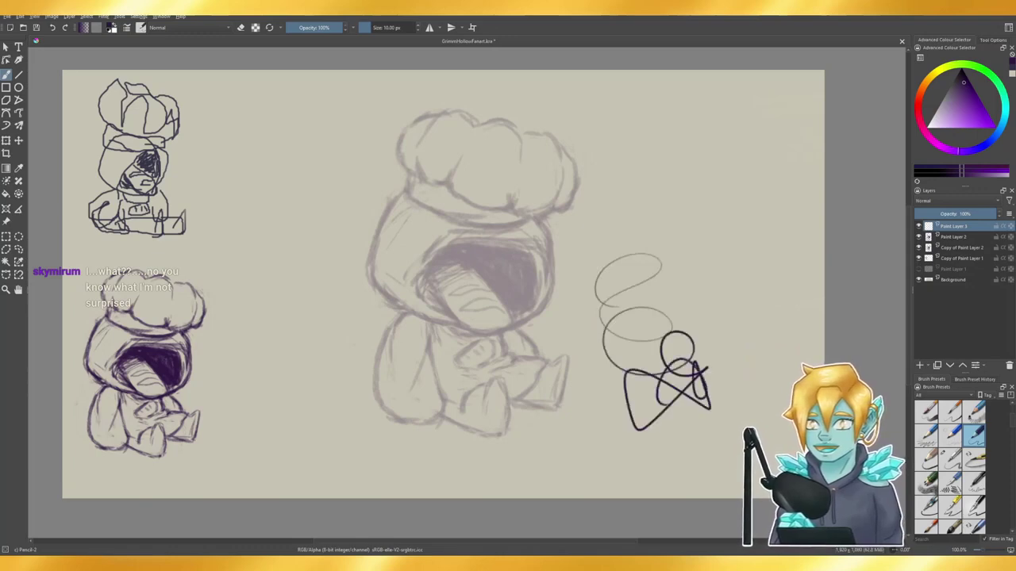
pyautogui.scroll(5, 676, 322)
pyautogui.scroll(1, 394, 288)
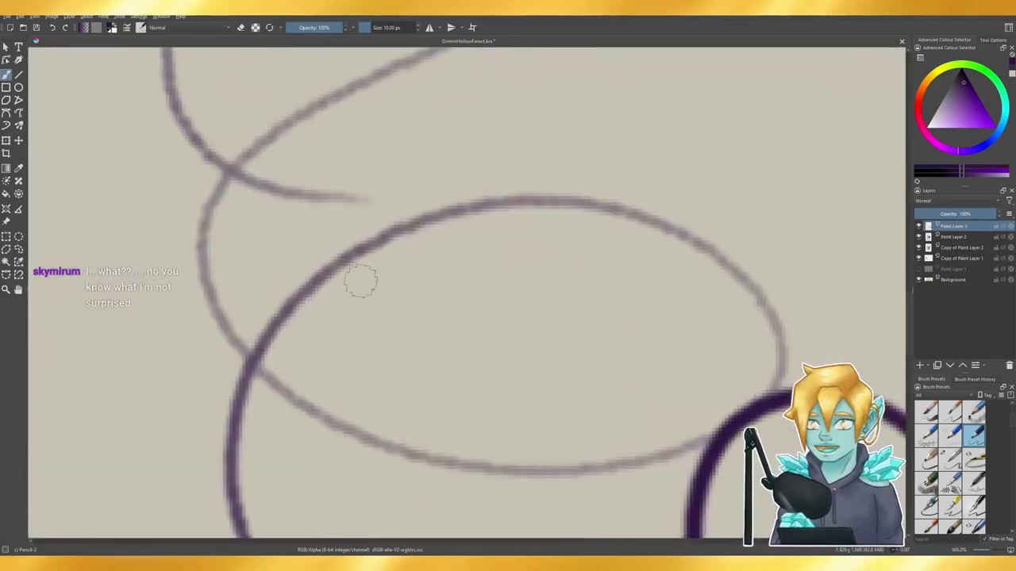
pyautogui.scroll(-10, 381, 265)
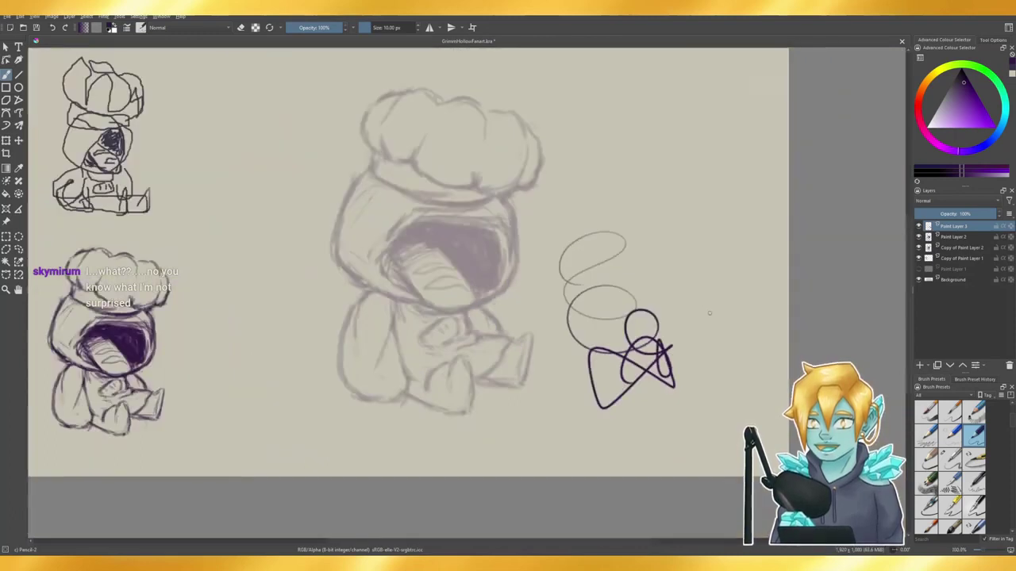
pyautogui.scroll(-4, 710, 370)
pyautogui.scroll(4, 684, 320)
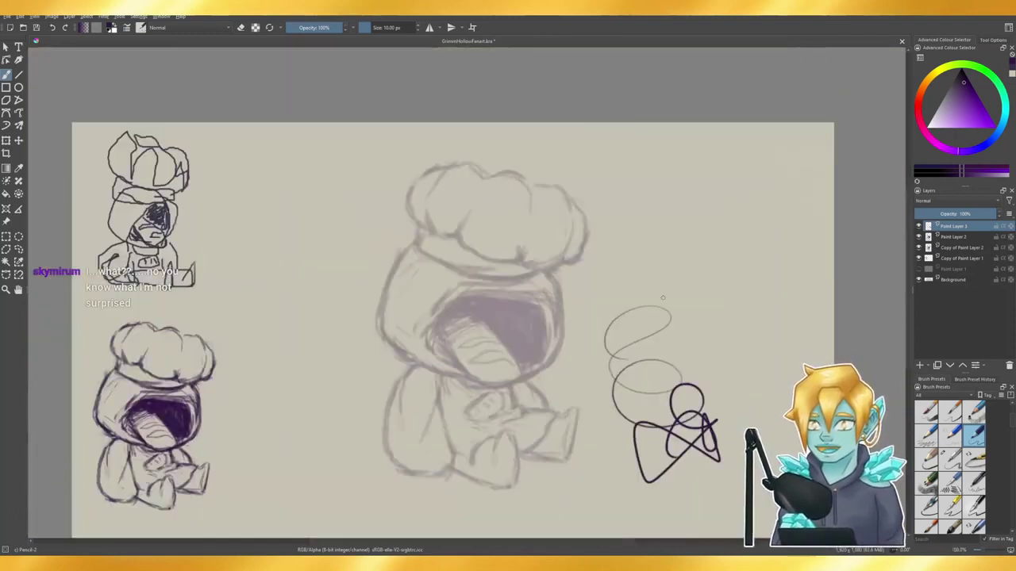
pyautogui.hotkey('ctrl', 'z')
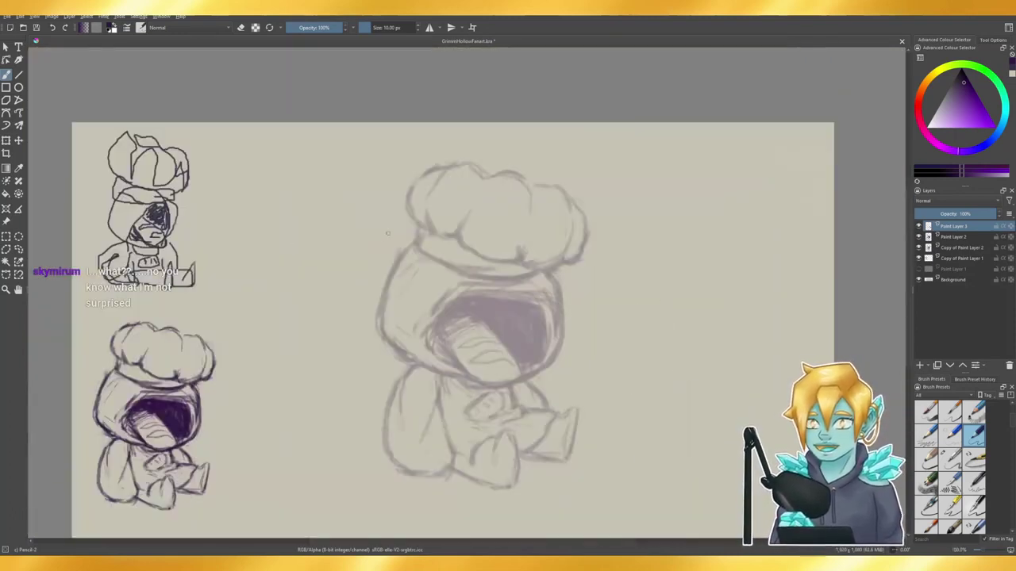
# - Try a 20 px brush size with a test stroke around the hat's leftmost puff
pyautogui.doubleClick(387, 28)
pyautogui.write('2')
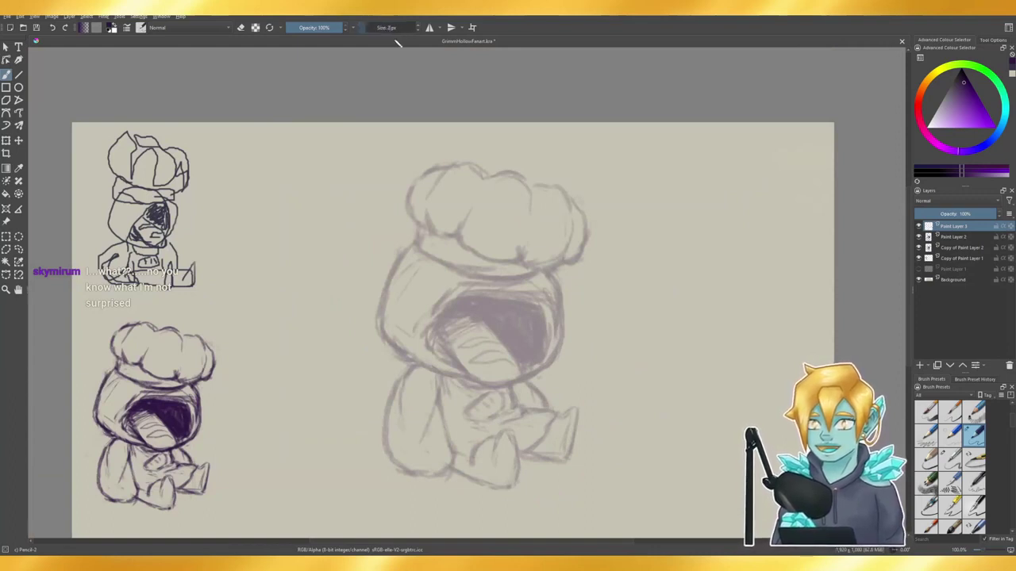
pyautogui.write('0')
pyautogui.press('Return')
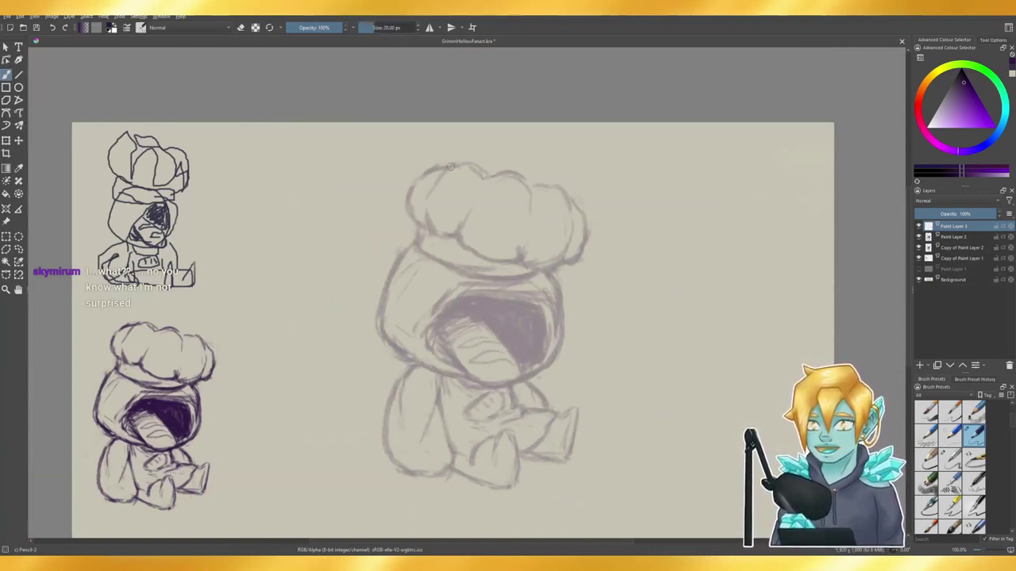
pyautogui.moveTo(447, 167)
pyautogui.mouseDown()
pyautogui.moveTo(423, 169)
pyautogui.moveTo(406, 204)
pyautogui.moveTo(433, 229)
pyautogui.mouseUp()
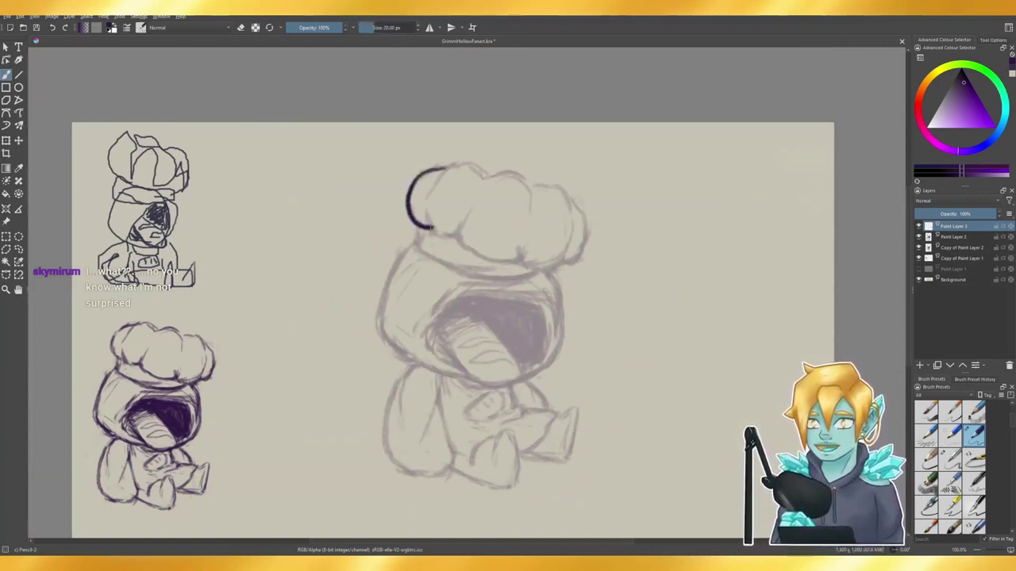
pyautogui.hotkey('ctrl', 'z')
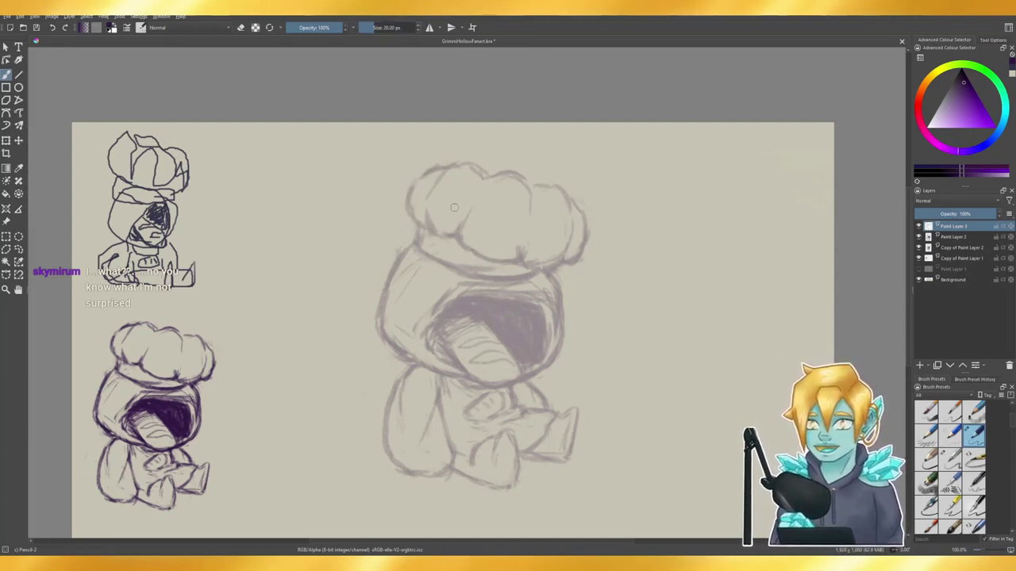
# - Set the brush size to 15 px and test it with a curve along the hat's leftmost puff
pyautogui.click(400, 28)
pyautogui.write('15')
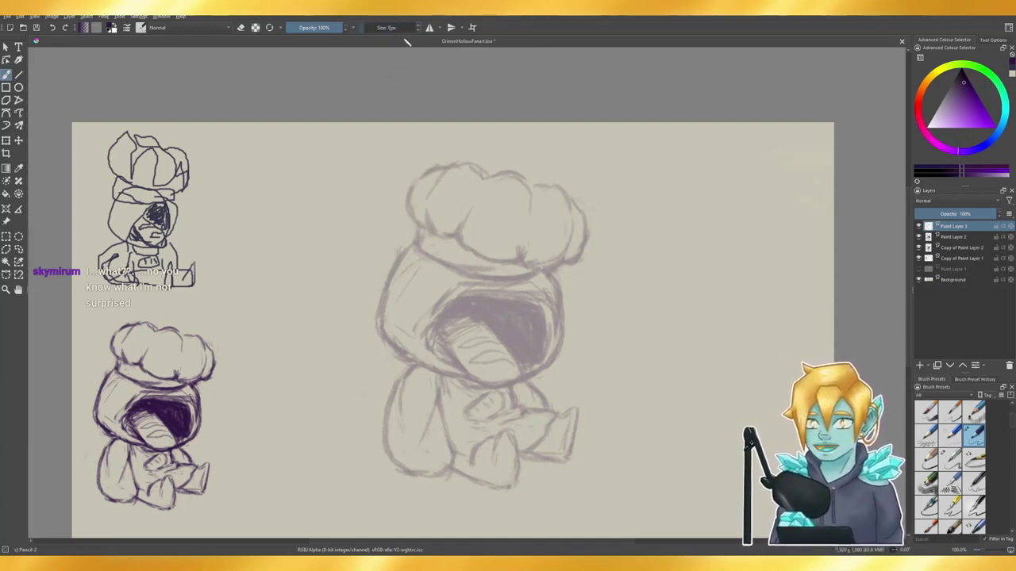
pyautogui.press('Return')
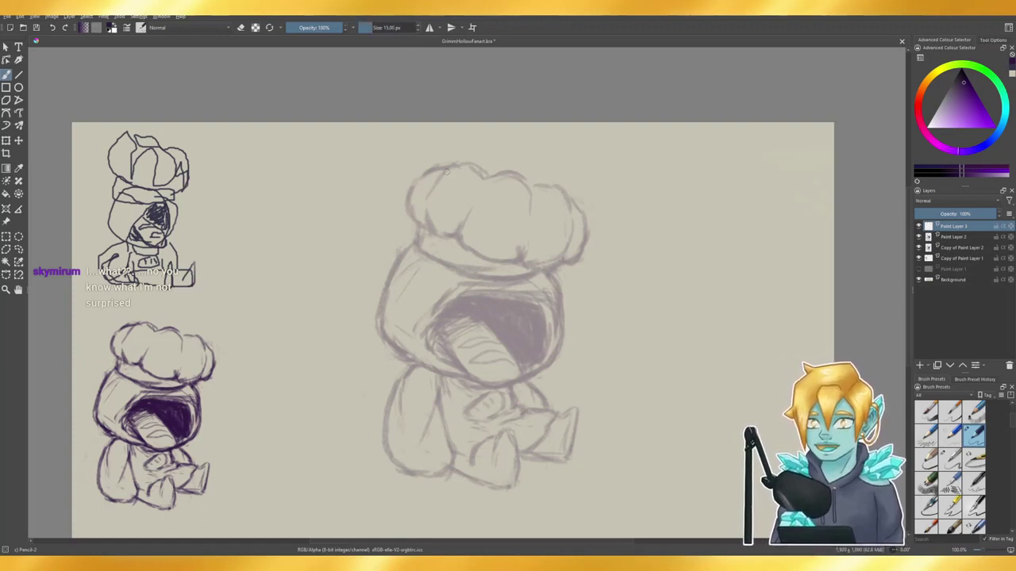
pyautogui.moveTo(447, 168); pyautogui.dragTo(428, 232)
pyautogui.hotkey('ctrl', 'z')
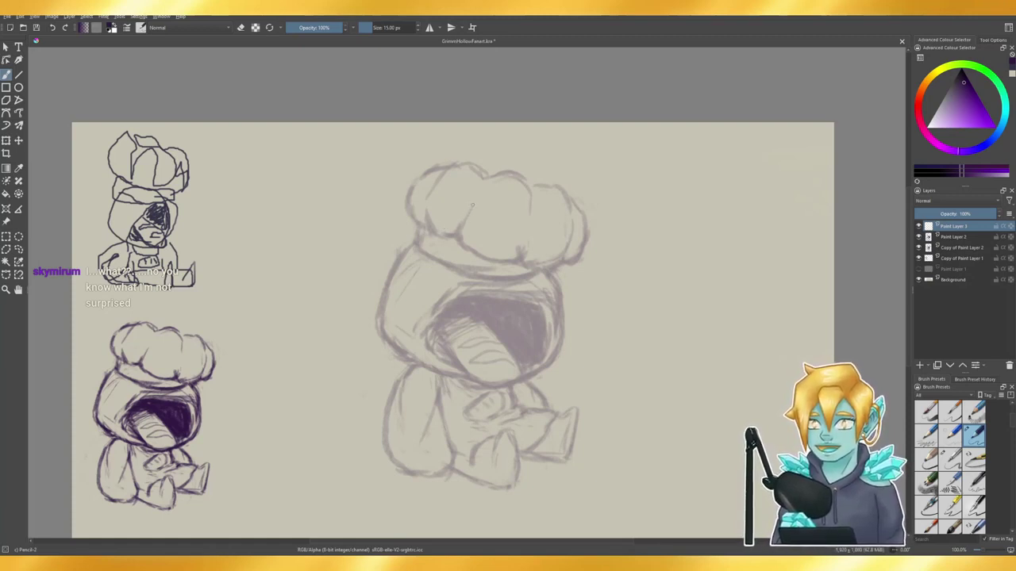
# - Ink the two curved lower edges of the hat's left and middle puffs, including the fold line between them
pyautogui.moveTo(473, 205)
pyautogui.mouseDown()
pyautogui.moveTo(458, 238)
pyautogui.moveTo(502, 259)
pyautogui.mouseUp()
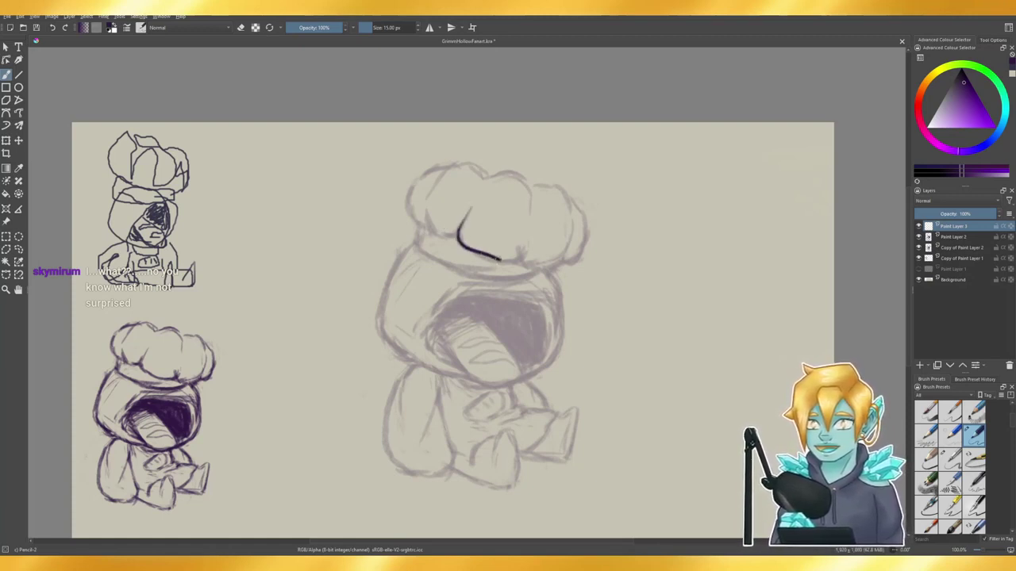
pyautogui.hotkey('ctrl', 'z')
pyautogui.moveTo(471, 205)
pyautogui.mouseDown()
pyautogui.moveTo(459, 238)
pyautogui.moveTo(521, 261)
pyautogui.mouseUp()
pyautogui.moveTo(426, 208)
pyautogui.mouseDown()
pyautogui.moveTo(460, 235)
pyautogui.moveTo(430, 222)
pyautogui.moveTo(462, 242)
pyautogui.mouseUp()
pyautogui.hotkey('ctrl', 'z')
pyautogui.hotkey('ctrl', 'z')
pyautogui.moveTo(424, 207)
pyautogui.mouseDown()
pyautogui.moveTo(434, 233)
pyautogui.moveTo(462, 244)
pyautogui.mouseUp()
pyautogui.hotkey('ctrl', 'z')
pyautogui.moveTo(424, 208)
pyautogui.mouseDown()
pyautogui.moveTo(443, 240)
pyautogui.moveTo(463, 241)
pyautogui.mouseUp()
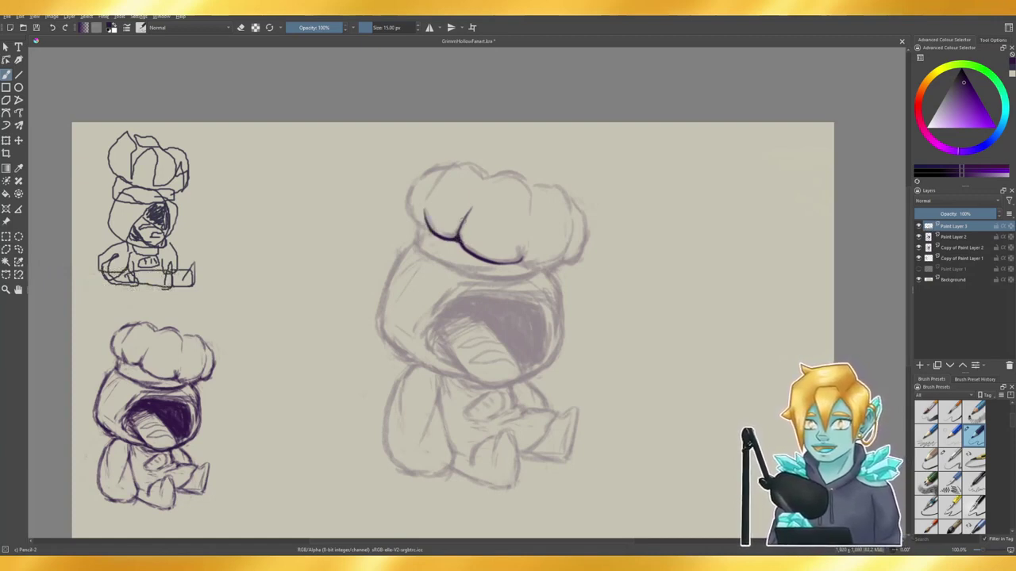
pyautogui.moveTo(468, 212); pyautogui.dragTo(459, 235)
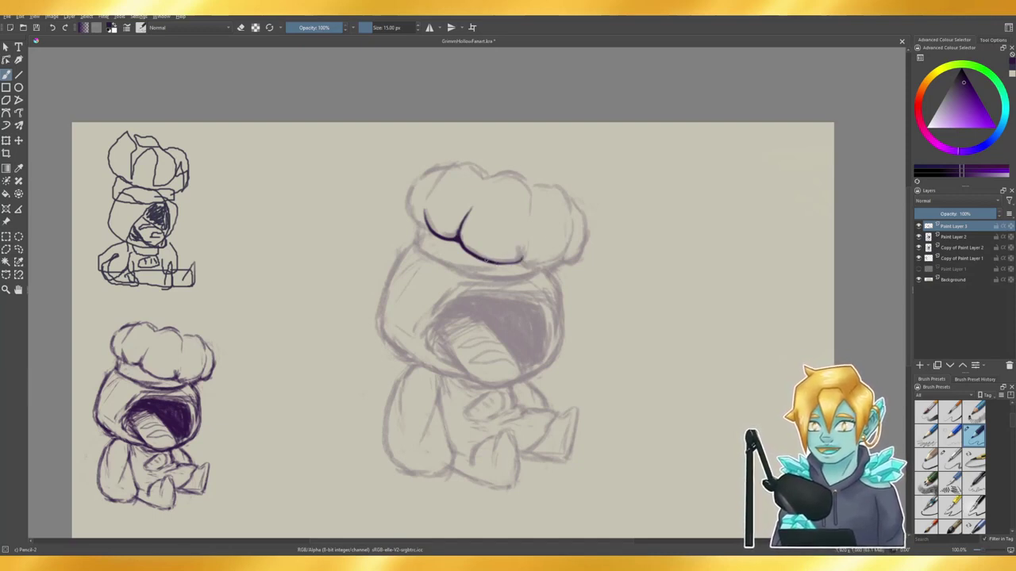
# - Ink the fold at the end of the middle puff and the lower curve of the puff to its right
pyautogui.moveTo(485, 260)
pyautogui.mouseDown()
pyautogui.moveTo(529, 247)
pyautogui.moveTo(518, 256)
pyautogui.moveTo(527, 248)
pyautogui.moveTo(527, 262)
pyautogui.moveTo(546, 266)
pyautogui.moveTo(575, 234)
pyautogui.mouseUp()
pyautogui.hotkey('ctrl', 'z')
pyautogui.hotkey('ctrl', 'z')
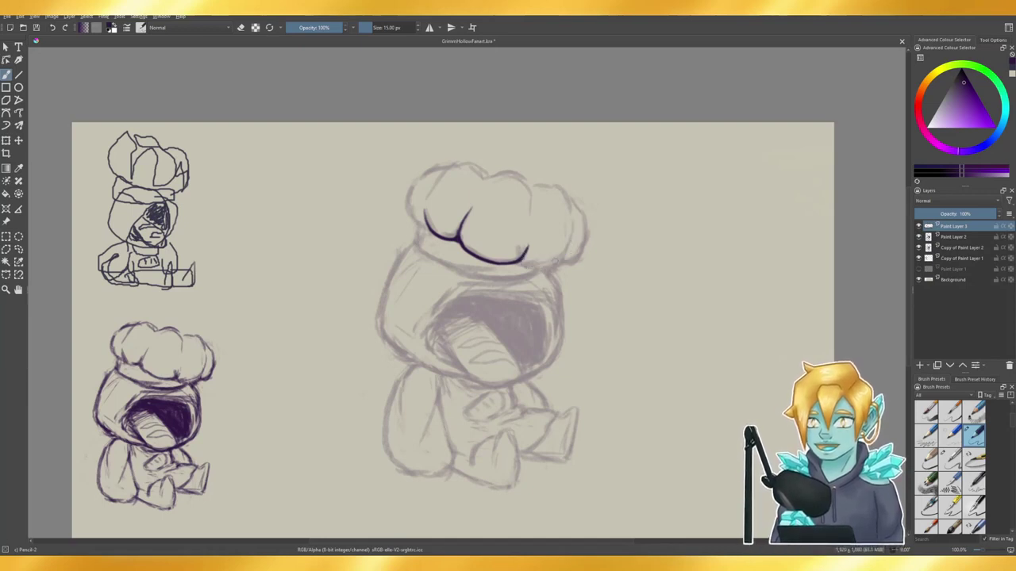
pyautogui.moveTo(520, 261); pyautogui.dragTo(562, 256)
pyautogui.hotkey('ctrl', 'z')
pyautogui.hotkey('ctrl', 'z')
pyautogui.moveTo(571, 220); pyautogui.dragTo(543, 268)
pyautogui.hotkey('ctrl', 'z')
pyautogui.moveTo(572, 219)
pyautogui.mouseDown()
pyautogui.moveTo(542, 266)
pyautogui.moveTo(572, 230)
pyautogui.moveTo(569, 243)
pyautogui.moveTo(541, 268)
pyautogui.moveTo(517, 262)
pyautogui.moveTo(532, 263)
pyautogui.mouseUp()
pyautogui.hotkey('ctrl', 'z')
pyautogui.hotkey('ctrl', 'z')
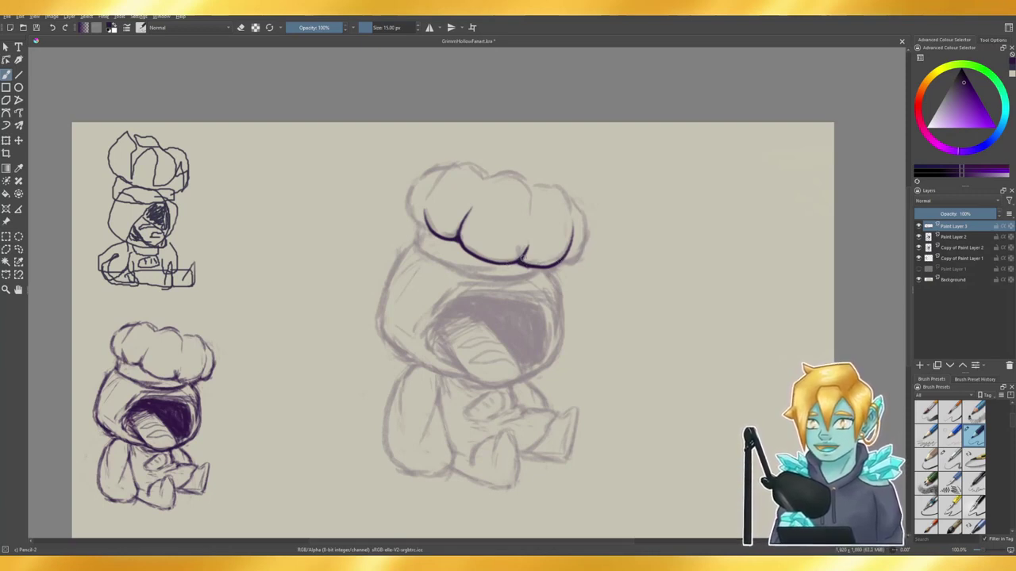
# - Ink the outer curve of the hat's rightmost puff down to the lower edge
pyautogui.moveTo(571, 197)
pyautogui.mouseDown()
pyautogui.moveTo(589, 228)
pyautogui.moveTo(580, 259)
pyautogui.moveTo(548, 265)
pyautogui.mouseUp()
pyautogui.hotkey('ctrl', 'z')
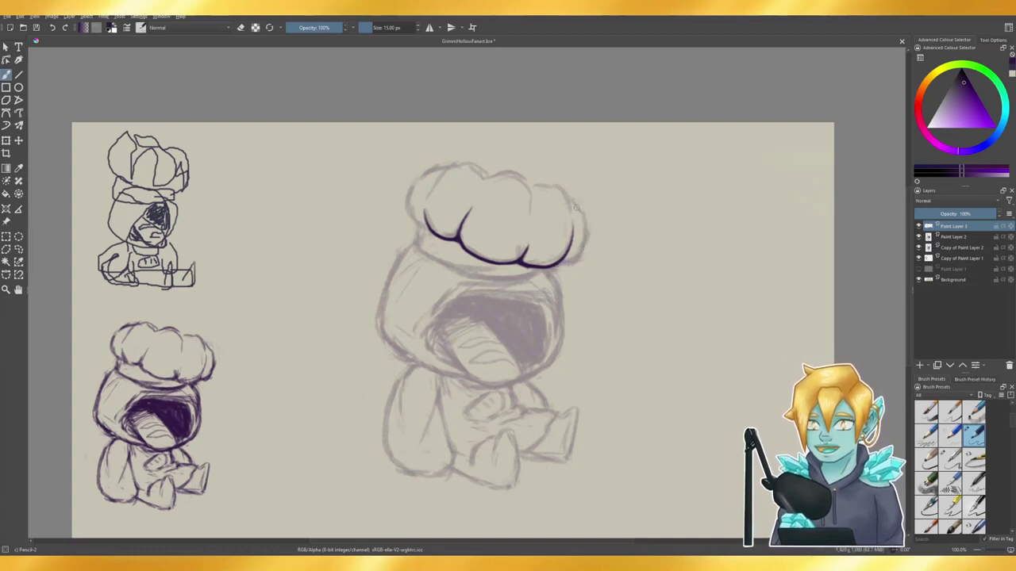
pyautogui.moveTo(571, 194)
pyautogui.mouseDown()
pyautogui.moveTo(590, 238)
pyautogui.moveTo(574, 206)
pyautogui.moveTo(580, 253)
pyautogui.mouseUp()
pyautogui.hotkey('ctrl', 'z')
pyautogui.hotkey('ctrl', 'z')
pyautogui.moveTo(570, 197)
pyautogui.mouseDown()
pyautogui.moveTo(587, 237)
pyautogui.moveTo(569, 267)
pyautogui.moveTo(552, 264)
pyautogui.mouseUp()
# - Ink the outer curve of the hat's leftmost puff, redrawing it until it follows the sketch
pyautogui.moveTo(435, 167)
pyautogui.mouseDown()
pyautogui.moveTo(406, 197)
pyautogui.moveTo(427, 226)
pyautogui.mouseUp()
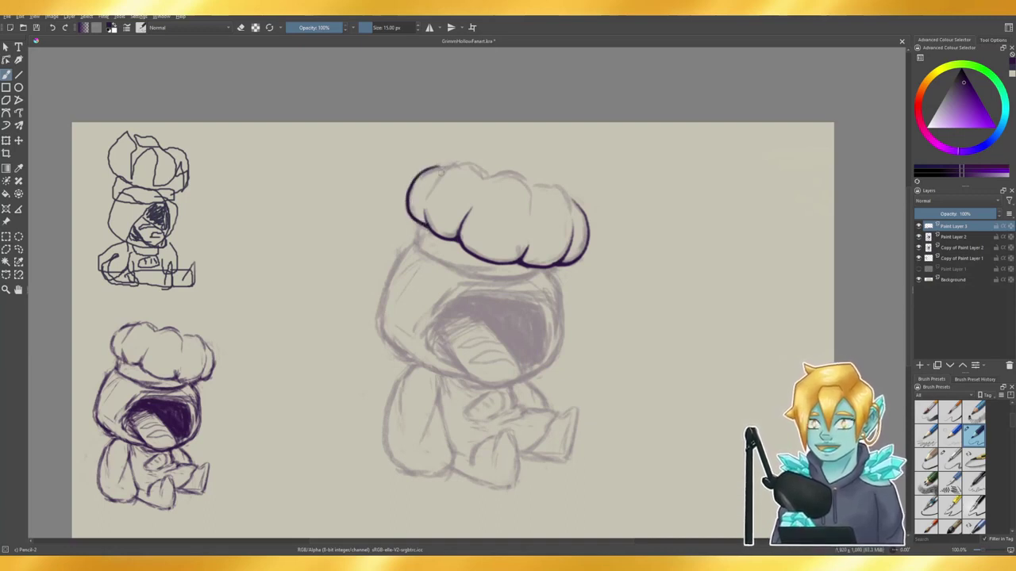
pyautogui.hotkey('ctrl', 'z')
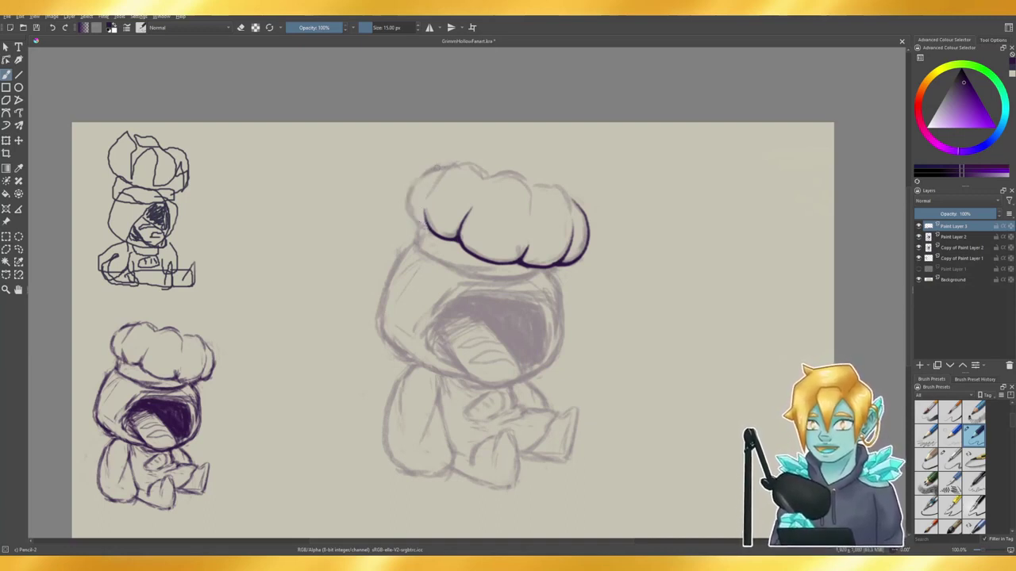
pyautogui.moveTo(439, 165)
pyautogui.mouseDown()
pyautogui.moveTo(410, 200)
pyautogui.moveTo(428, 226)
pyautogui.mouseUp()
pyautogui.hotkey('ctrl', 'z')
pyautogui.moveTo(445, 167)
pyautogui.mouseDown()
pyautogui.moveTo(410, 208)
pyautogui.moveTo(427, 226)
pyautogui.mouseUp()
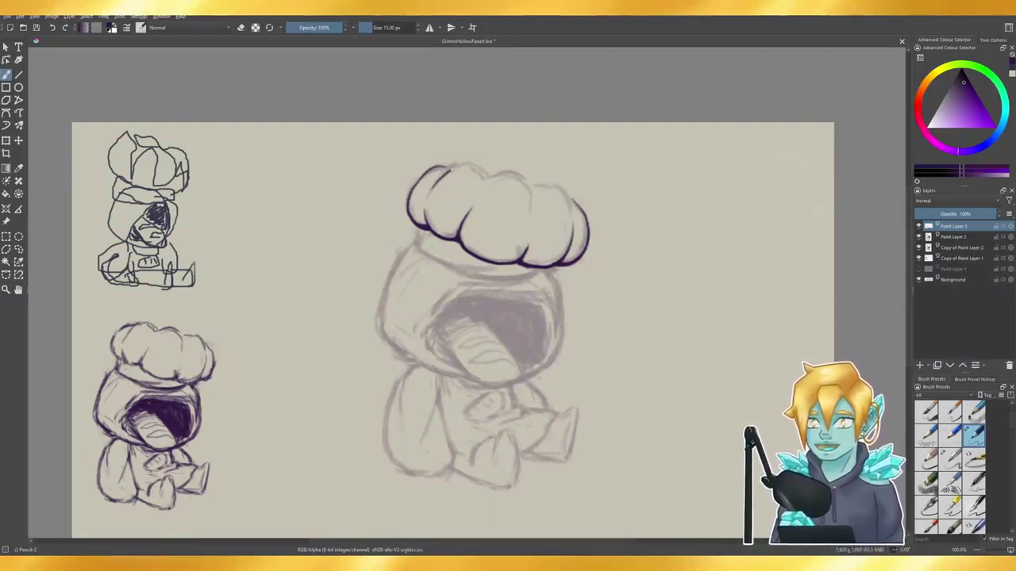
# - Ink the rounded tops of the hat's left and middle puffs over the sketch
pyautogui.moveTo(429, 170)
pyautogui.mouseDown()
pyautogui.moveTo(473, 167)
pyautogui.moveTo(482, 180)
pyautogui.moveTo(516, 173)
pyautogui.moveTo(532, 205)
pyautogui.mouseUp()
pyautogui.hotkey('ctrl', 'z')
pyautogui.hotkey('ctrl', 'z')
pyautogui.moveTo(486, 176)
pyautogui.mouseDown()
pyautogui.moveTo(534, 211)
pyautogui.moveTo(522, 176)
pyautogui.moveTo(544, 185)
pyautogui.moveTo(573, 203)
pyautogui.moveTo(548, 187)
pyautogui.moveTo(570, 218)
pyautogui.mouseUp()
pyautogui.hotkey('ctrl', 'z')
pyautogui.hotkey('ctrl', 'z')
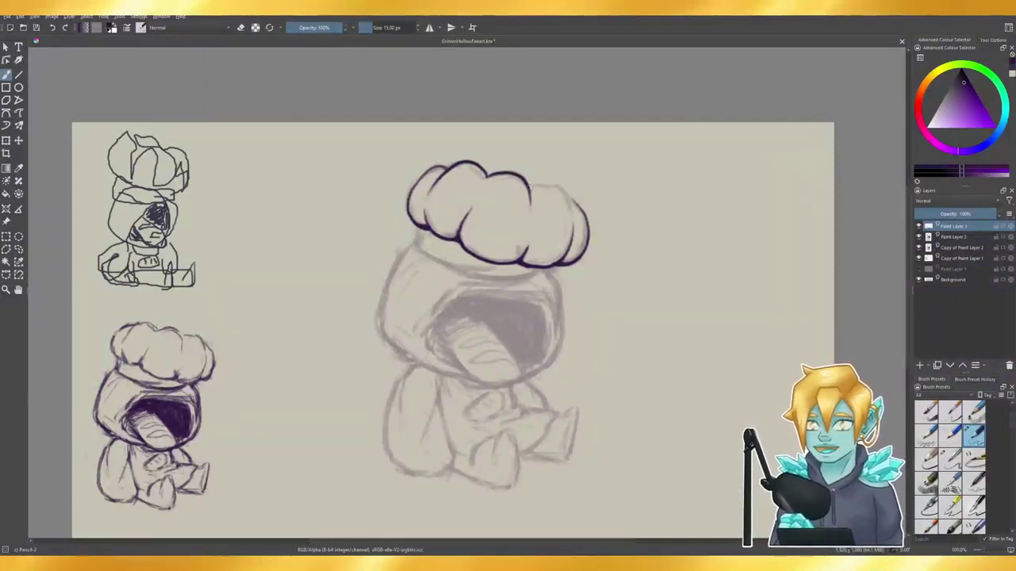
# - Ink the top curve of the right puff, joining the middle puff to the rightmost one
pyautogui.moveTo(529, 188)
pyautogui.mouseDown()
pyautogui.moveTo(555, 188)
pyautogui.moveTo(572, 208)
pyautogui.mouseUp()
pyautogui.hotkey('ctrl', 'z')
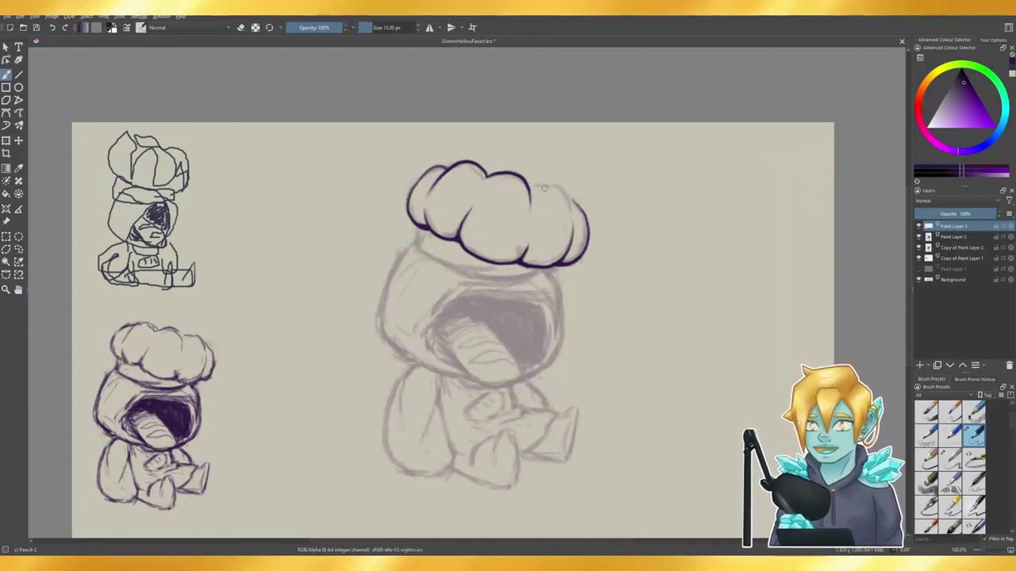
pyautogui.moveTo(527, 184); pyautogui.dragTo(572, 211)
pyautogui.hotkey('ctrl', 'z')
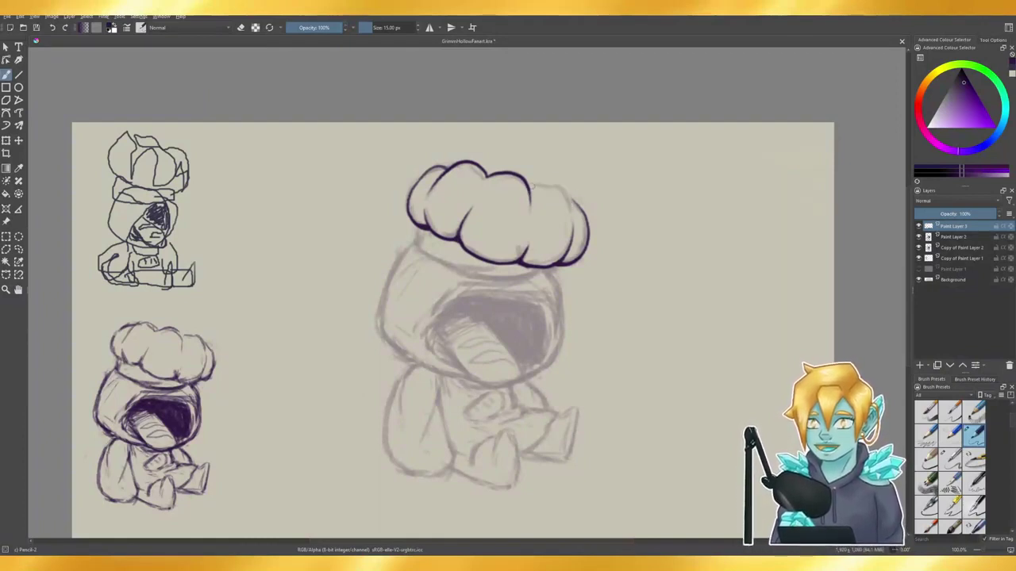
pyautogui.moveTo(527, 184)
pyautogui.mouseDown()
pyautogui.moveTo(571, 199)
pyautogui.moveTo(581, 221)
pyautogui.mouseUp()
pyautogui.hotkey('ctrl', 'z')
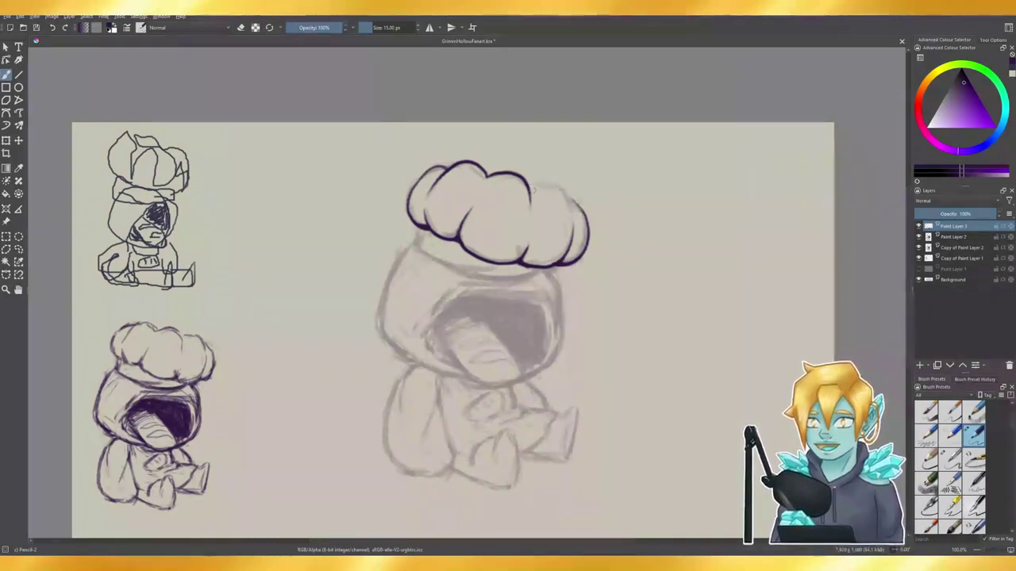
pyautogui.moveTo(529, 184)
pyautogui.mouseDown()
pyautogui.moveTo(548, 186)
pyautogui.moveTo(571, 211)
pyautogui.mouseUp()
pyautogui.moveTo(570, 198)
pyautogui.mouseDown()
pyautogui.moveTo(583, 207)
pyautogui.moveTo(573, 209)
pyautogui.mouseUp()
pyautogui.hotkey('ctrl', 'z')
pyautogui.hotkey('ctrl', 'z')
pyautogui.hotkey('ctrl', 'z')
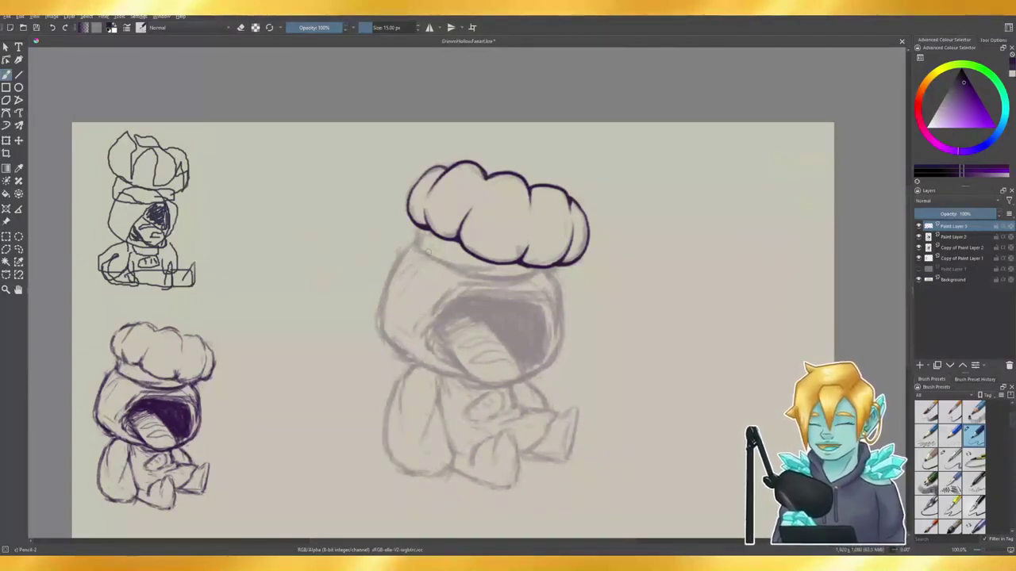
# - Ink the short left side of the hat band and try out strokes for its lower edge
pyautogui.moveTo(420, 225); pyautogui.dragTo(414, 245)
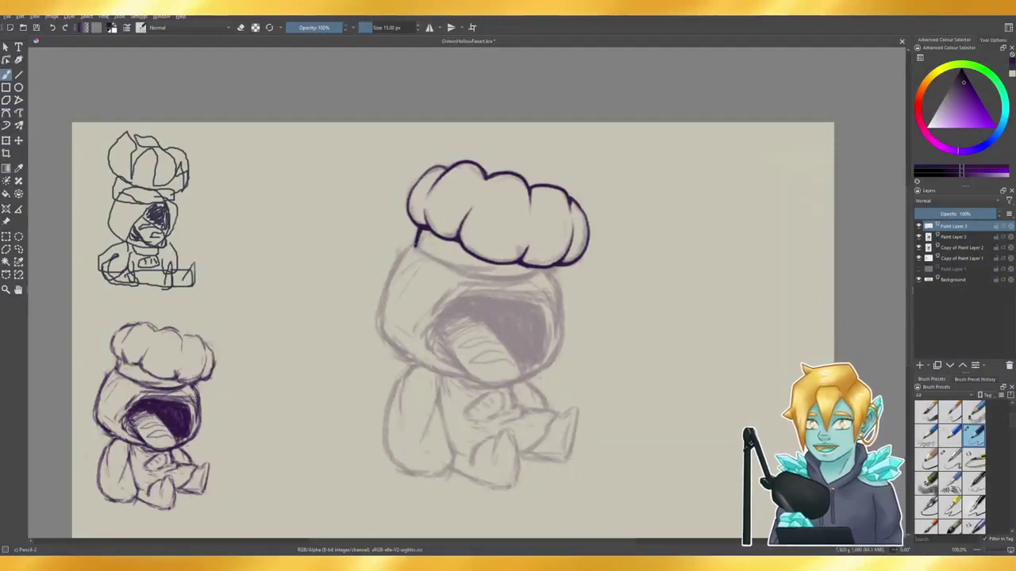
pyautogui.moveTo(416, 247)
pyautogui.mouseDown()
pyautogui.moveTo(454, 263)
pyautogui.moveTo(525, 267)
pyautogui.mouseUp()
pyautogui.hotkey('ctrl', 'z')
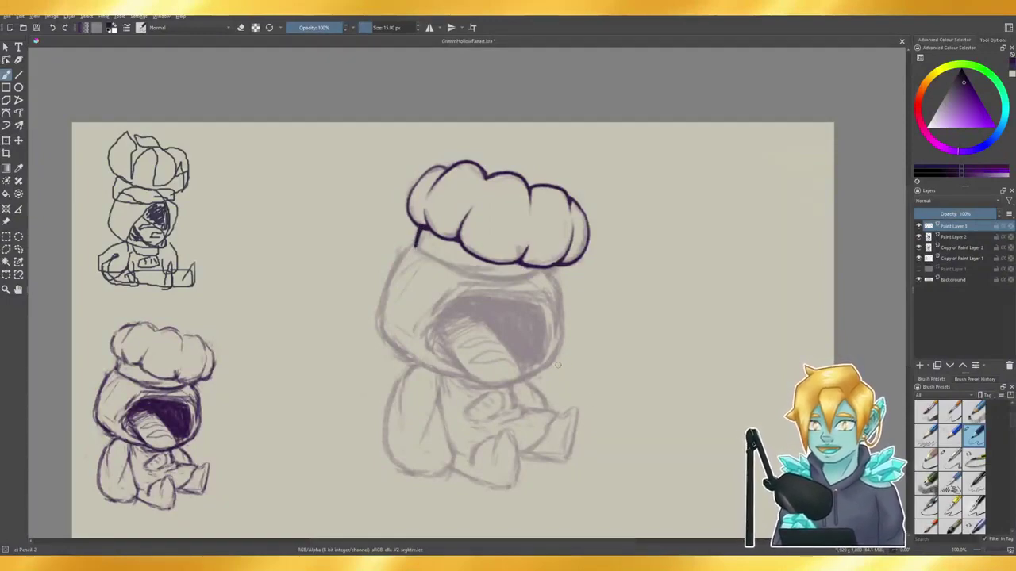
pyautogui.moveTo(416, 246); pyautogui.dragTo(515, 266)
pyautogui.hotkey('ctrl', 'z')
# - Ink the long curved lower edge of the hat band with the canvas rotated for the stroke, then restore the canvas rotation
pyautogui.press('4')
pyautogui.press('4')
pyautogui.press('4')
pyautogui.press('6')
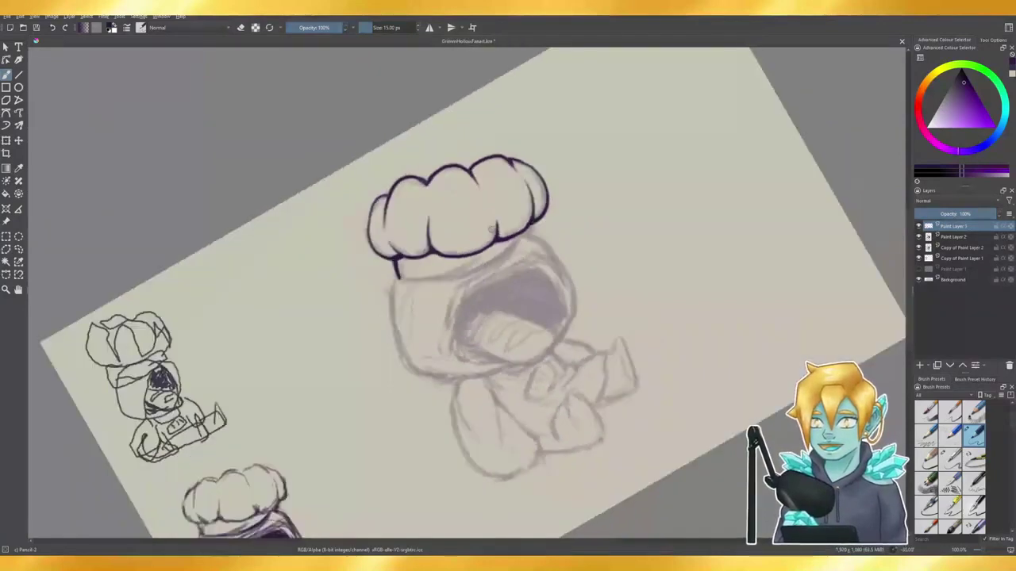
pyautogui.press('6')
pyautogui.press('6')
pyautogui.press('6')
pyautogui.press('6')
pyautogui.press('6')
pyautogui.press('6')
pyautogui.press('6')
pyautogui.press('6')
pyautogui.press('4')
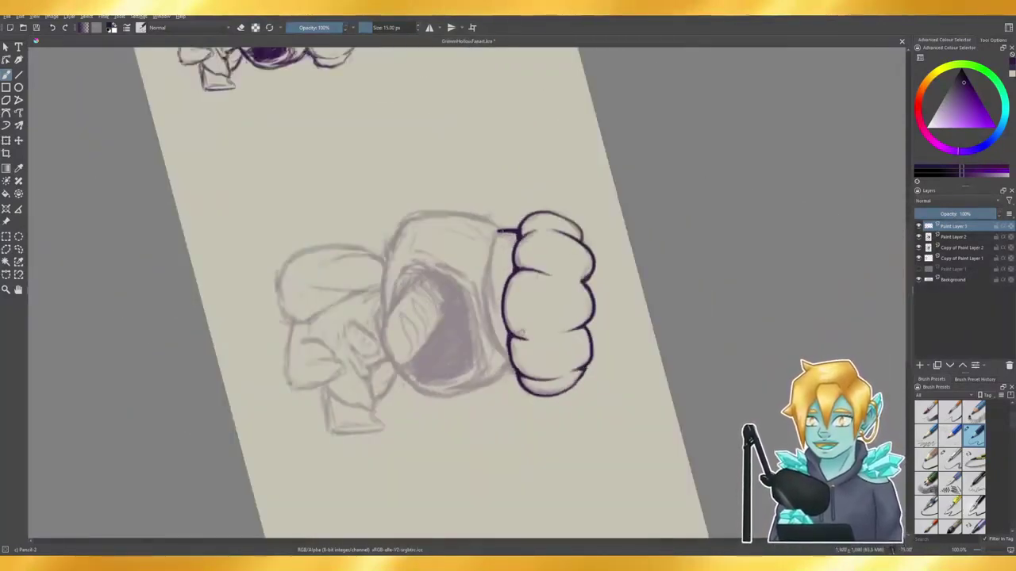
pyautogui.moveTo(498, 231)
pyautogui.mouseDown()
pyautogui.moveTo(488, 258)
pyautogui.moveTo(502, 355)
pyautogui.mouseUp()
pyautogui.hotkey('ctrl', 'z')
pyautogui.moveTo(486, 277); pyautogui.dragTo(512, 362)
pyautogui.press('5')
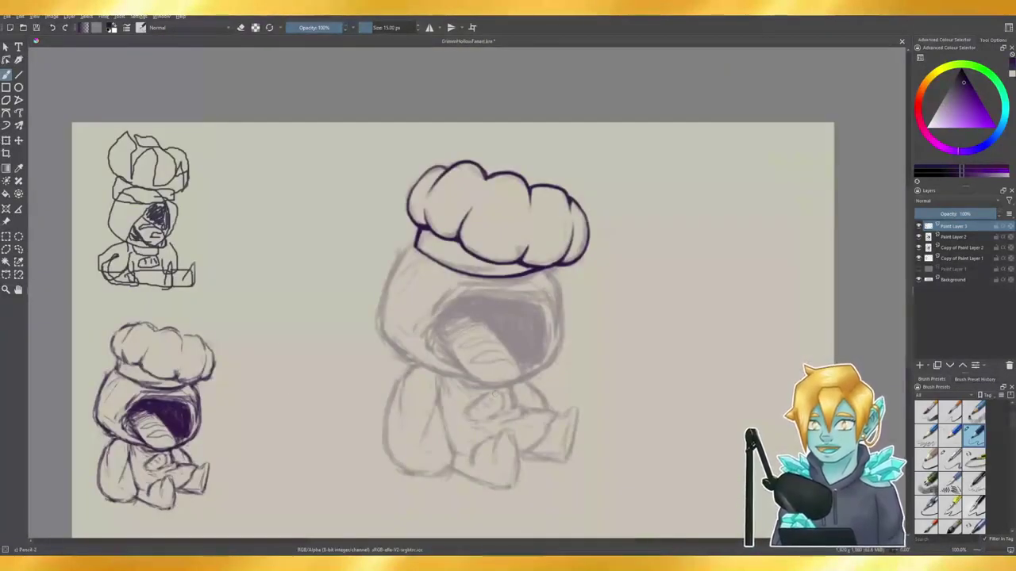
# - Ink the head's left outline in one smooth curve from the hat band down to below the mouth, redrawing until it fits
pyautogui.moveTo(414, 242); pyautogui.dragTo(405, 364)
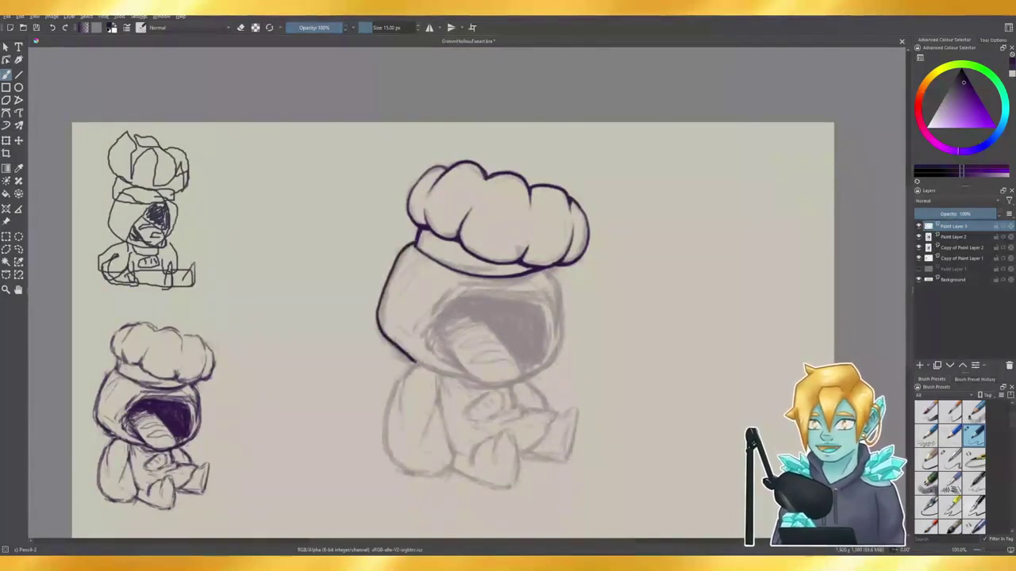
pyautogui.hotkey('ctrl', 'z')
pyautogui.moveTo(412, 245)
pyautogui.mouseDown()
pyautogui.moveTo(397, 349)
pyautogui.moveTo(456, 373)
pyautogui.mouseUp()
pyautogui.hotkey('ctrl', 'z')
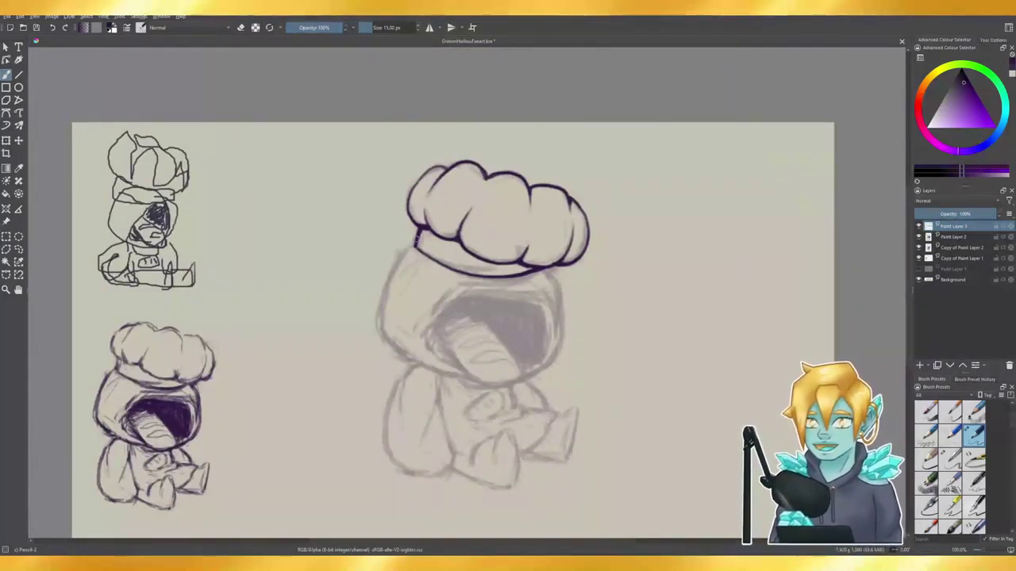
pyautogui.moveTo(413, 243)
pyautogui.mouseDown()
pyautogui.moveTo(379, 326)
pyautogui.moveTo(400, 352)
pyautogui.moveTo(467, 380)
pyautogui.mouseUp()
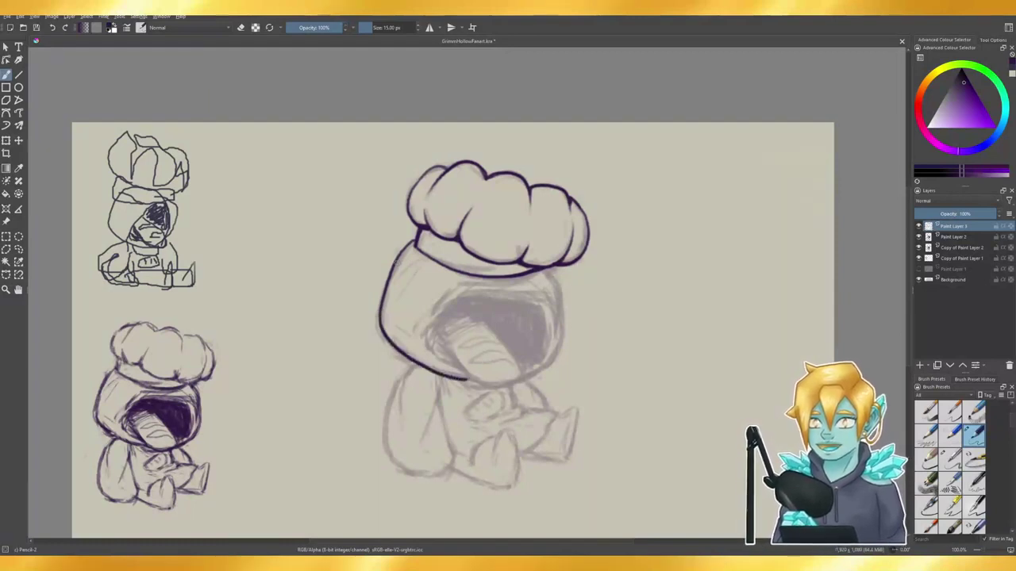
pyautogui.hotkey('ctrl', 'z')
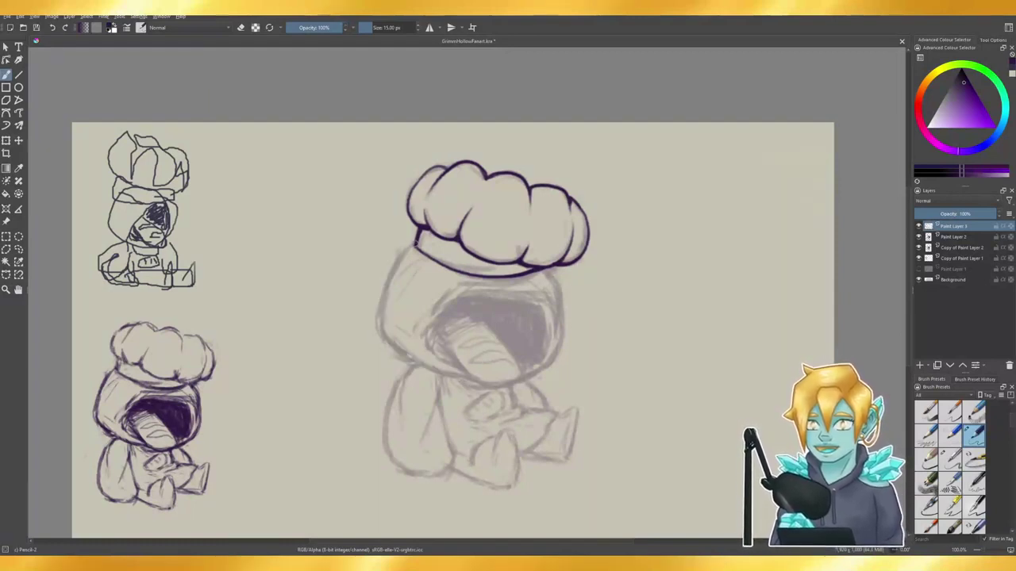
pyautogui.moveTo(413, 242)
pyautogui.mouseDown()
pyautogui.moveTo(376, 316)
pyautogui.moveTo(390, 347)
pyautogui.moveTo(451, 372)
pyautogui.mouseUp()
pyautogui.hotkey('ctrl', 'z')
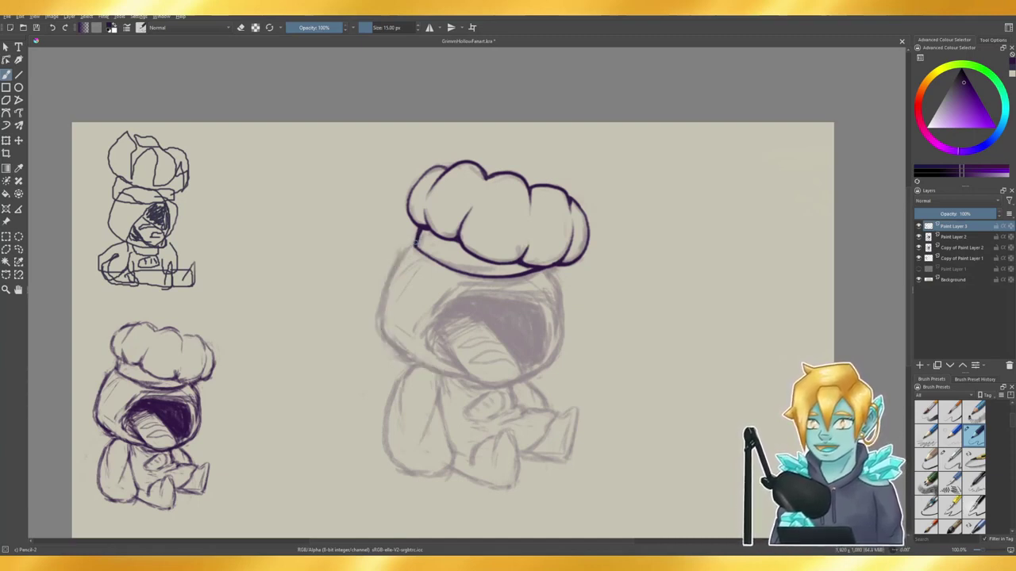
pyautogui.moveTo(414, 240)
pyautogui.mouseDown()
pyautogui.moveTo(381, 315)
pyautogui.moveTo(394, 345)
pyautogui.moveTo(456, 376)
pyautogui.mouseUp()
pyautogui.hotkey('ctrl', 'z')
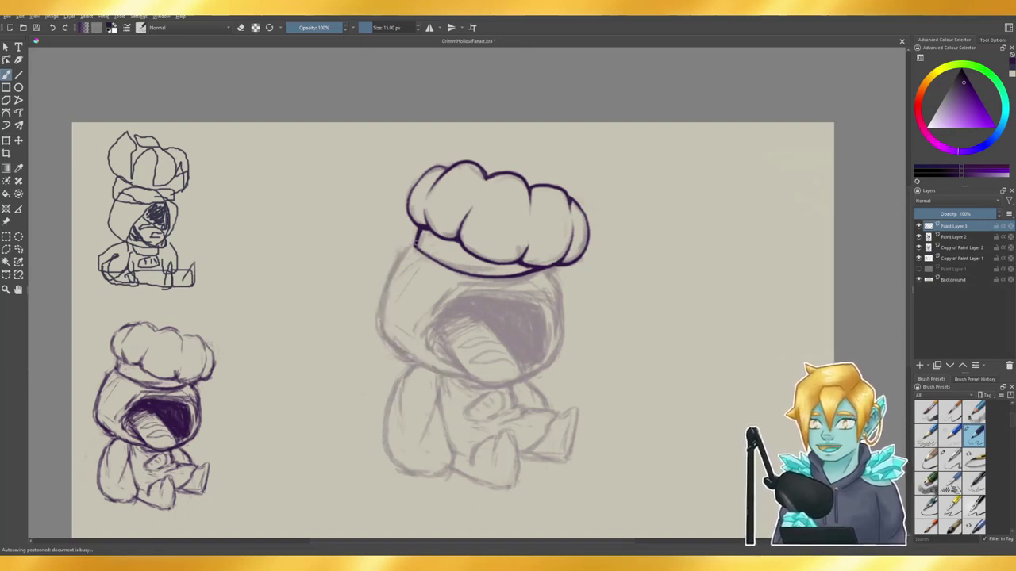
pyautogui.moveTo(414, 241)
pyautogui.mouseDown()
pyautogui.moveTo(376, 313)
pyautogui.moveTo(383, 333)
pyautogui.moveTo(458, 373)
pyautogui.mouseUp()
pyautogui.hotkey('ctrl', 'z')
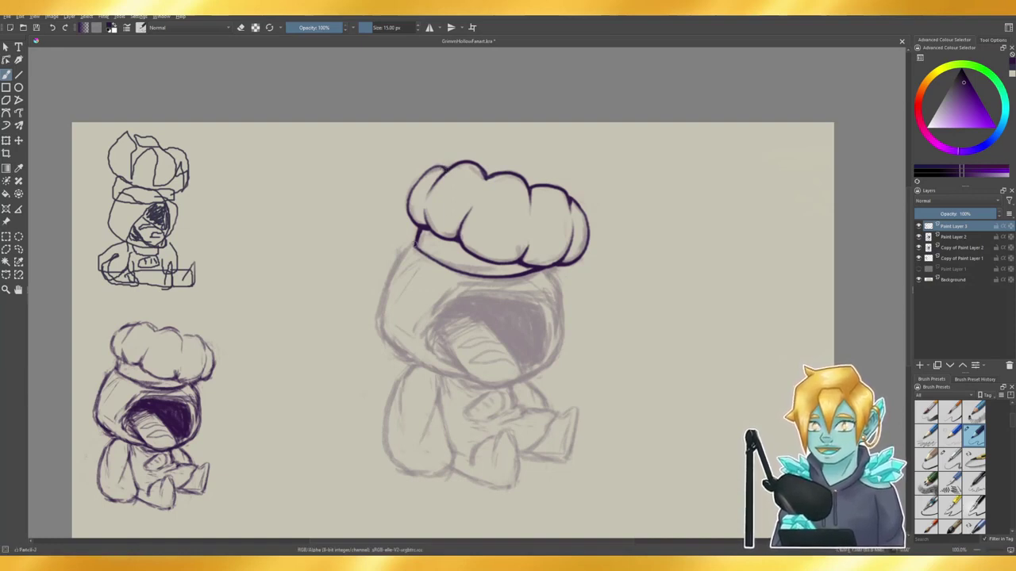
pyautogui.moveTo(414, 243)
pyautogui.mouseDown()
pyautogui.moveTo(381, 294)
pyautogui.moveTo(380, 335)
pyautogui.moveTo(431, 372)
pyautogui.moveTo(472, 380)
pyautogui.mouseUp()
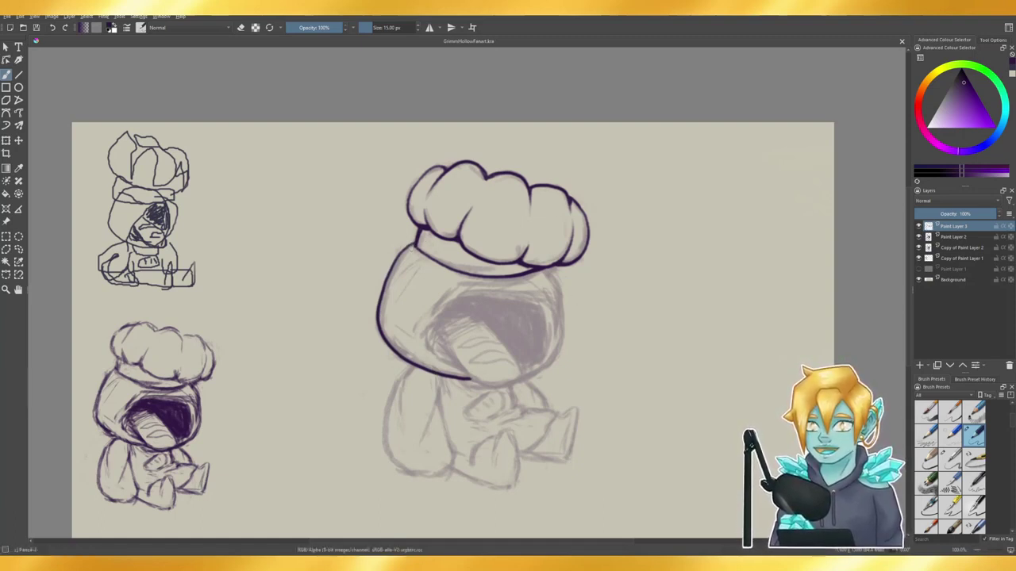
pyautogui.moveTo(411, 243); pyautogui.dragTo(429, 252)
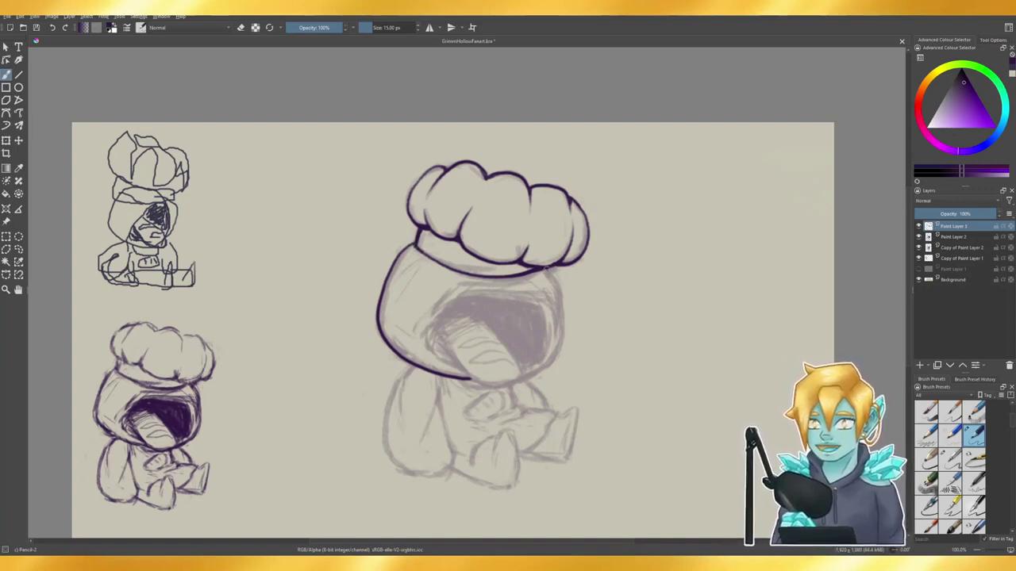
# - Ink the head's upper right outline curving down from the hat band to beside the mouth, redrawing until it fits
pyautogui.moveTo(544, 268); pyautogui.dragTo(565, 300)
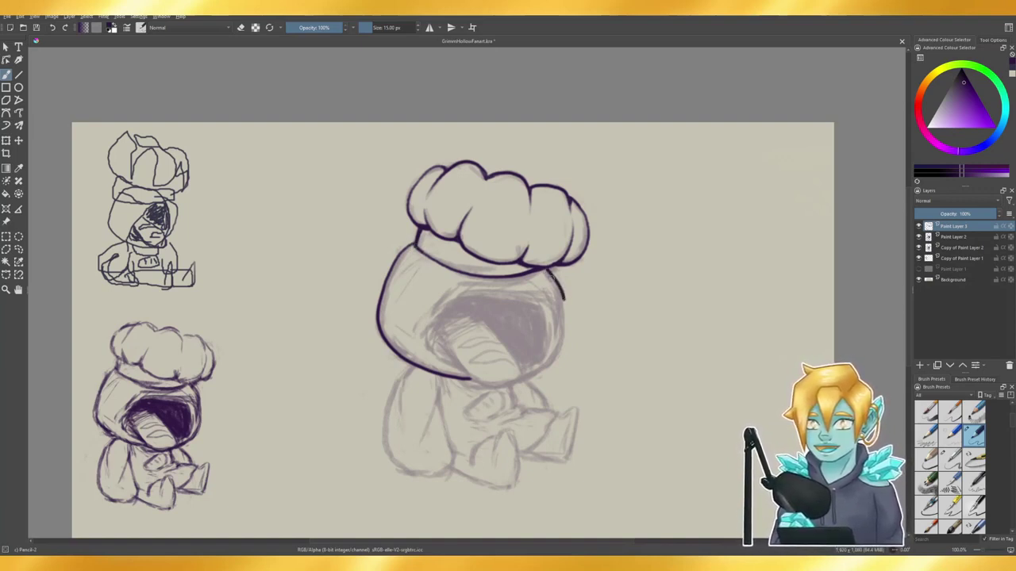
pyautogui.hotkey('ctrl', 'z')
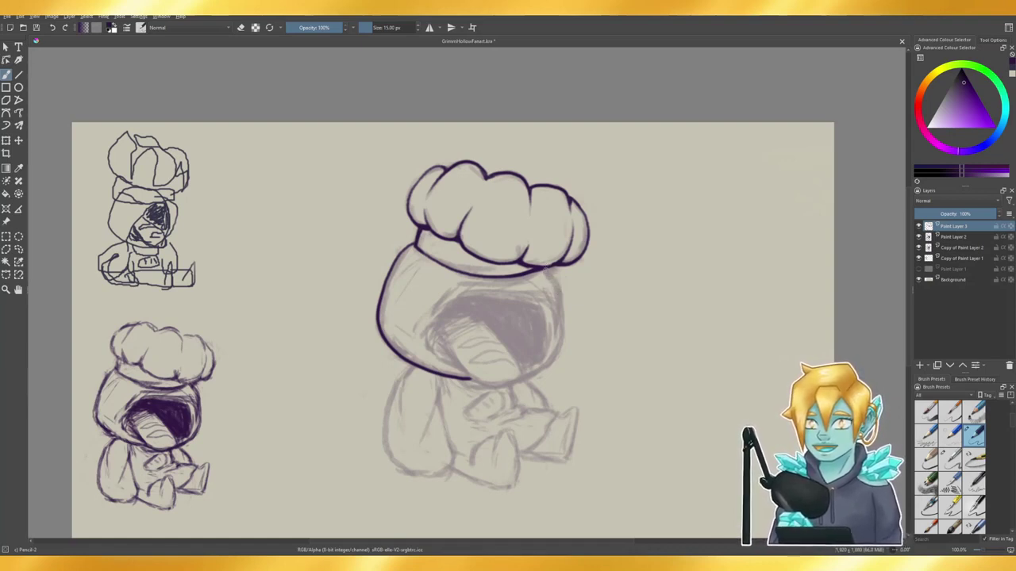
pyautogui.moveTo(546, 268)
pyautogui.mouseDown()
pyautogui.moveTo(565, 306)
pyautogui.moveTo(564, 337)
pyautogui.mouseUp()
pyautogui.hotkey('ctrl', 'z')
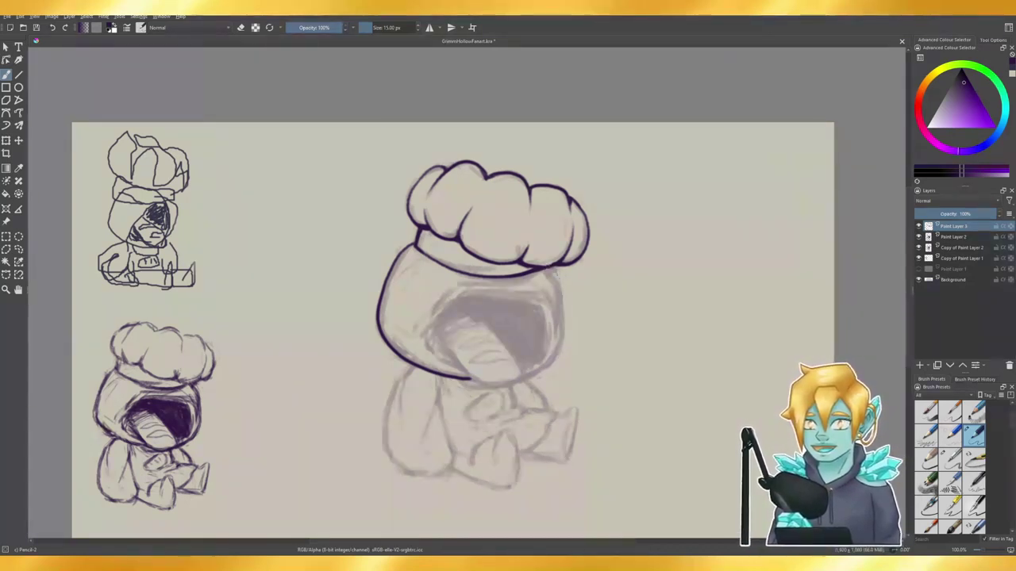
pyautogui.moveTo(547, 269)
pyautogui.mouseDown()
pyautogui.moveTo(563, 300)
pyautogui.moveTo(551, 369)
pyautogui.mouseUp()
pyautogui.hotkey('ctrl', 'z')
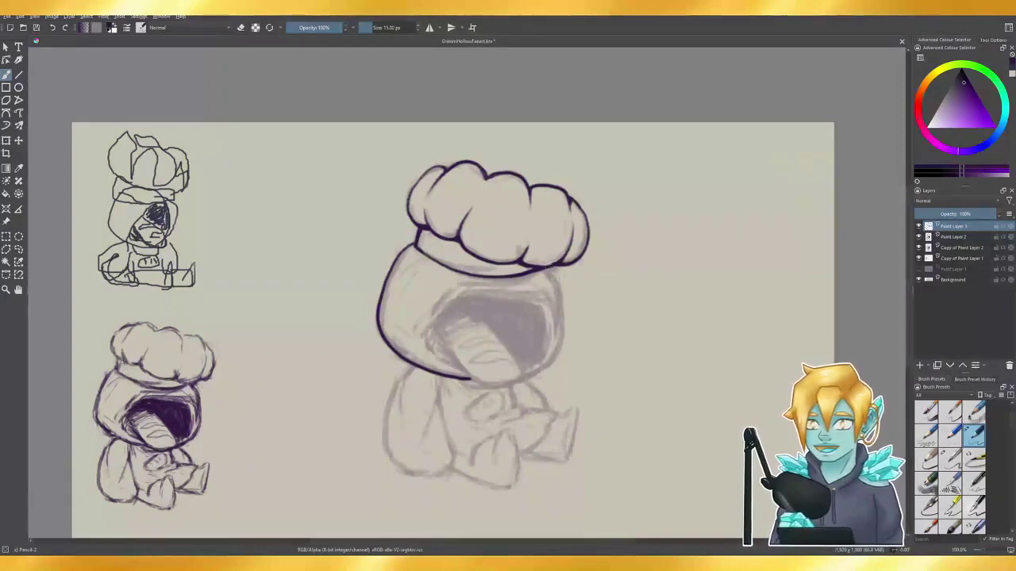
pyautogui.moveTo(556, 279)
pyautogui.mouseDown()
pyautogui.moveTo(563, 343)
pyautogui.moveTo(541, 371)
pyautogui.mouseUp()
pyautogui.hotkey('ctrl', 'z')
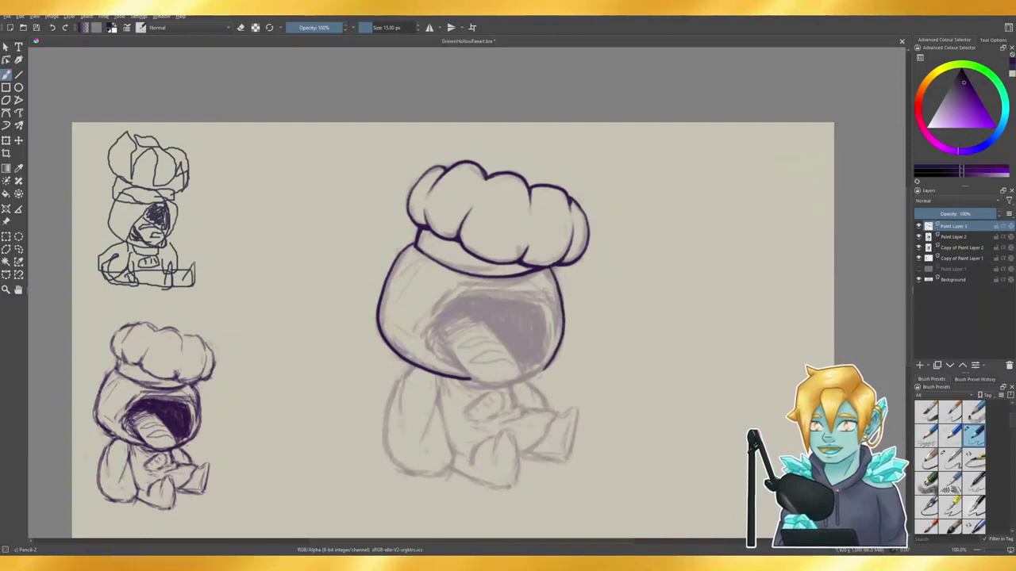
pyautogui.hotkey('ctrl', 'z')
pyautogui.moveTo(554, 279)
pyautogui.mouseDown()
pyautogui.moveTo(549, 367)
pyautogui.moveTo(537, 376)
pyautogui.mouseUp()
pyautogui.hotkey('ctrl', 'z')
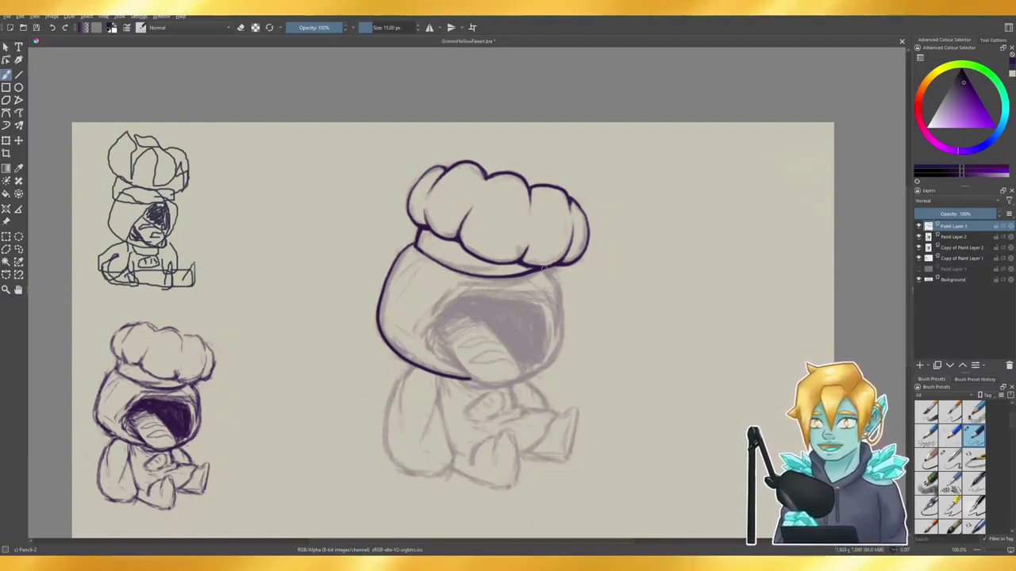
pyautogui.moveTo(548, 269)
pyautogui.mouseDown()
pyautogui.moveTo(558, 285)
pyautogui.moveTo(559, 354)
pyautogui.mouseUp()
pyautogui.hotkey('ctrl', 'z')
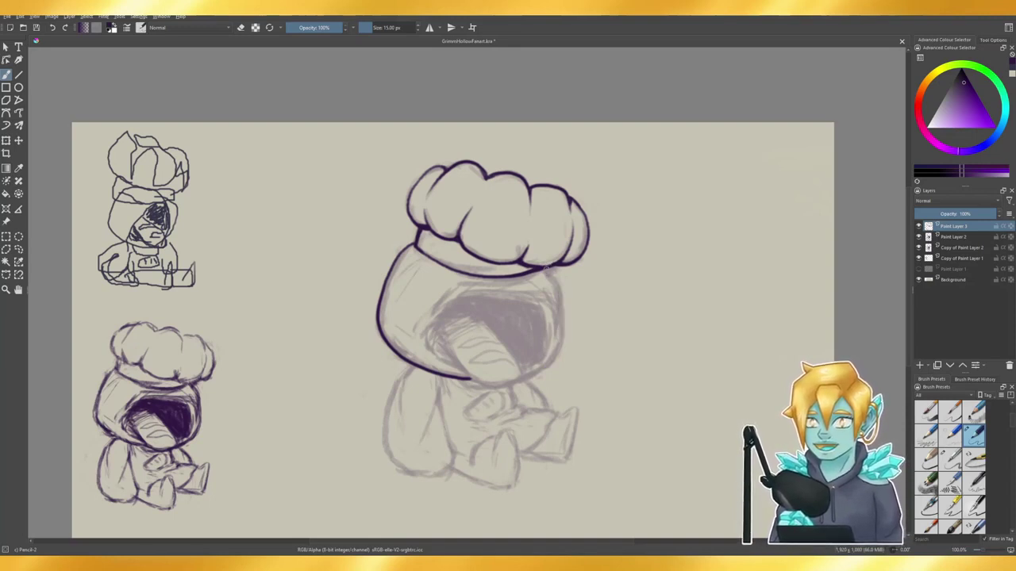
pyautogui.moveTo(543, 268)
pyautogui.mouseDown()
pyautogui.moveTo(563, 315)
pyautogui.moveTo(541, 384)
pyautogui.moveTo(565, 333)
pyautogui.mouseUp()
pyautogui.press('e')
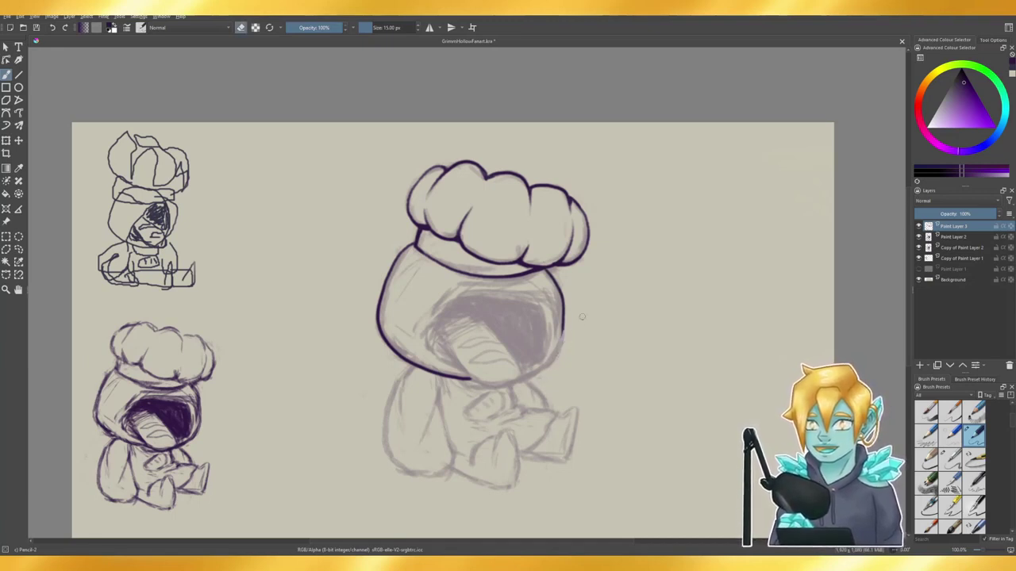
pyautogui.press('e')
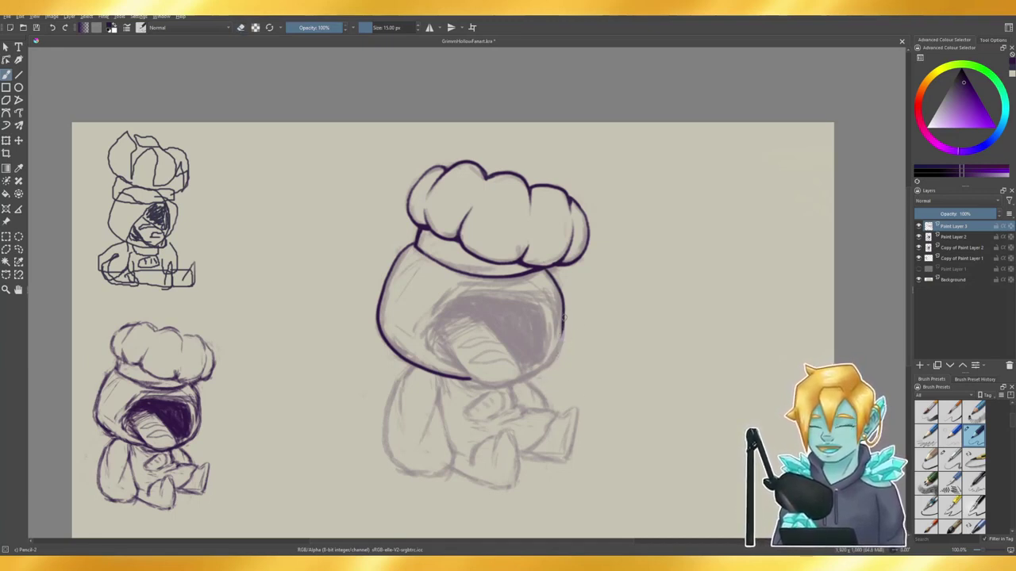
# - Ink the head's lower right outline between the chin and the upper right curve, redrawing until the two strokes join smoothly
pyautogui.moveTo(564, 316); pyautogui.dragTo(558, 358)
pyautogui.hotkey('ctrl', 'z')
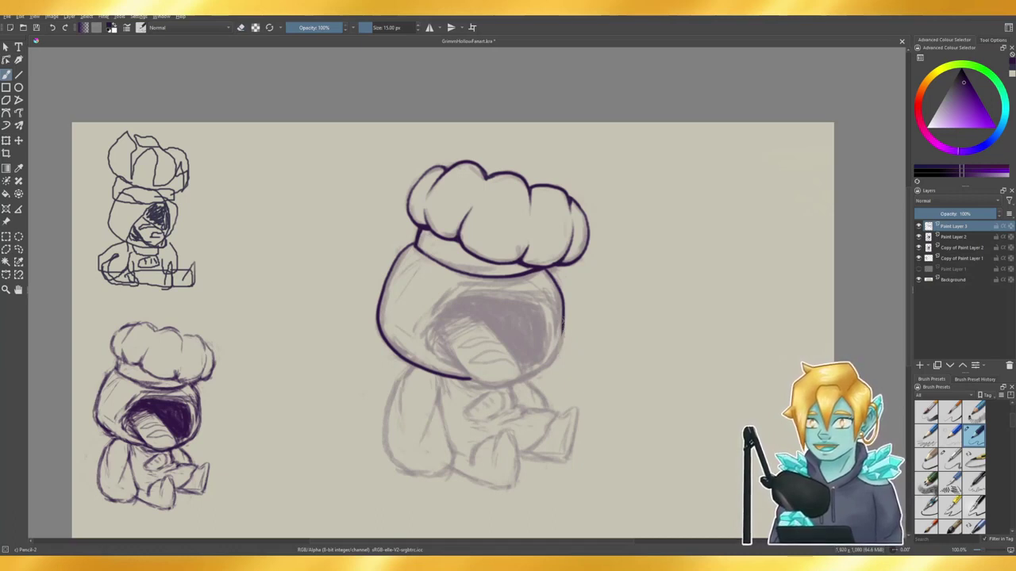
pyautogui.moveTo(563, 323)
pyautogui.mouseDown()
pyautogui.moveTo(527, 381)
pyautogui.moveTo(564, 330)
pyautogui.mouseUp()
pyautogui.hotkey('ctrl', 'z')
pyautogui.hotkey('ctrl', 'z')
pyautogui.moveTo(523, 378); pyautogui.dragTo(570, 316)
pyautogui.hotkey('ctrl', 'z')
pyautogui.moveTo(524, 378)
pyautogui.mouseDown()
pyautogui.moveTo(558, 349)
pyautogui.moveTo(565, 328)
pyautogui.mouseUp()
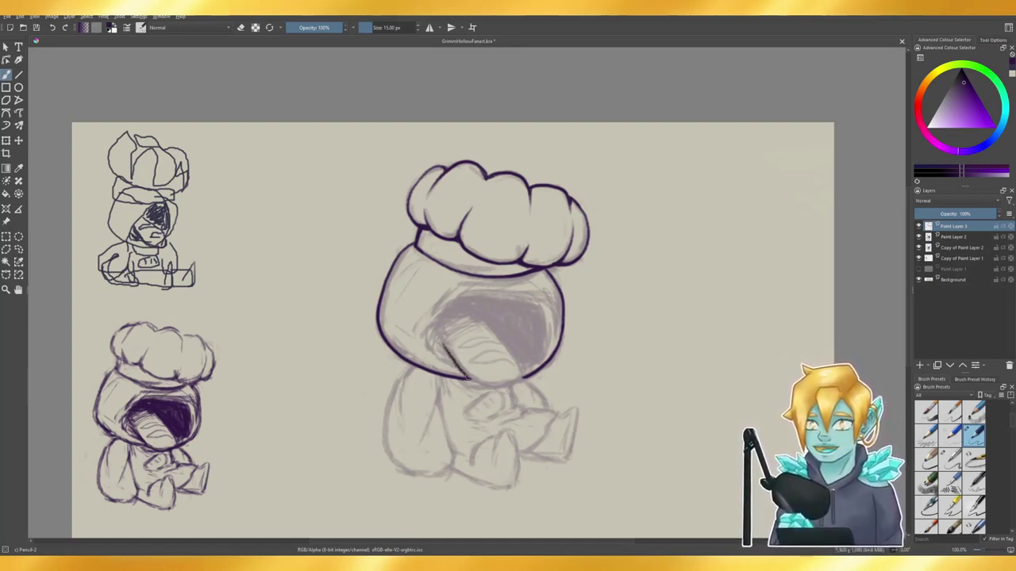
# - Ink the tongue's left edge and rounded tip in one curve overlapping the chin, redrawing until it fits
pyautogui.moveTo(449, 350)
pyautogui.mouseDown()
pyautogui.moveTo(477, 384)
pyautogui.moveTo(508, 389)
pyautogui.moveTo(524, 367)
pyautogui.moveTo(481, 327)
pyautogui.moveTo(466, 370)
pyautogui.moveTo(460, 364)
pyautogui.moveTo(481, 386)
pyautogui.moveTo(512, 389)
pyautogui.mouseUp()
pyautogui.hotkey('ctrl', 'z')
pyautogui.hotkey('ctrl', 'z')
pyautogui.hotkey('ctrl', 'z')
pyautogui.moveTo(445, 343)
pyautogui.mouseDown()
pyautogui.moveTo(473, 378)
pyautogui.moveTo(521, 373)
pyautogui.mouseUp()
pyautogui.hotkey('ctrl', 'z')
pyautogui.moveTo(441, 340); pyautogui.dragTo(481, 388)
pyautogui.hotkey('ctrl', 'z')
pyautogui.moveTo(441, 339)
pyautogui.mouseDown()
pyautogui.moveTo(468, 373)
pyautogui.moveTo(517, 384)
pyautogui.moveTo(531, 370)
pyautogui.moveTo(513, 367)
pyautogui.mouseUp()
pyautogui.hotkey('ctrl', 'z')
pyautogui.moveTo(441, 340)
pyautogui.mouseDown()
pyautogui.moveTo(463, 373)
pyautogui.moveTo(513, 384)
pyautogui.moveTo(523, 370)
pyautogui.mouseUp()
pyautogui.hotkey('ctrl', 'z')
pyautogui.moveTo(441, 340)
pyautogui.mouseDown()
pyautogui.moveTo(465, 373)
pyautogui.moveTo(509, 384)
pyautogui.moveTo(522, 371)
pyautogui.mouseUp()
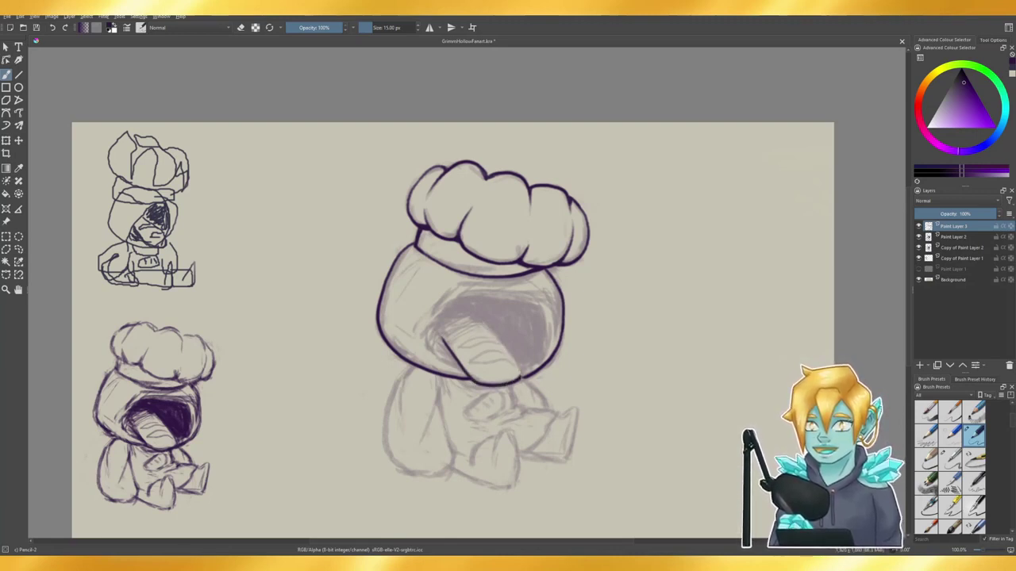
# - Ink the tongue's right edge from inside the mouth down to the rounded tip and clean up the join
pyautogui.moveTo(483, 322); pyautogui.dragTo(521, 381)
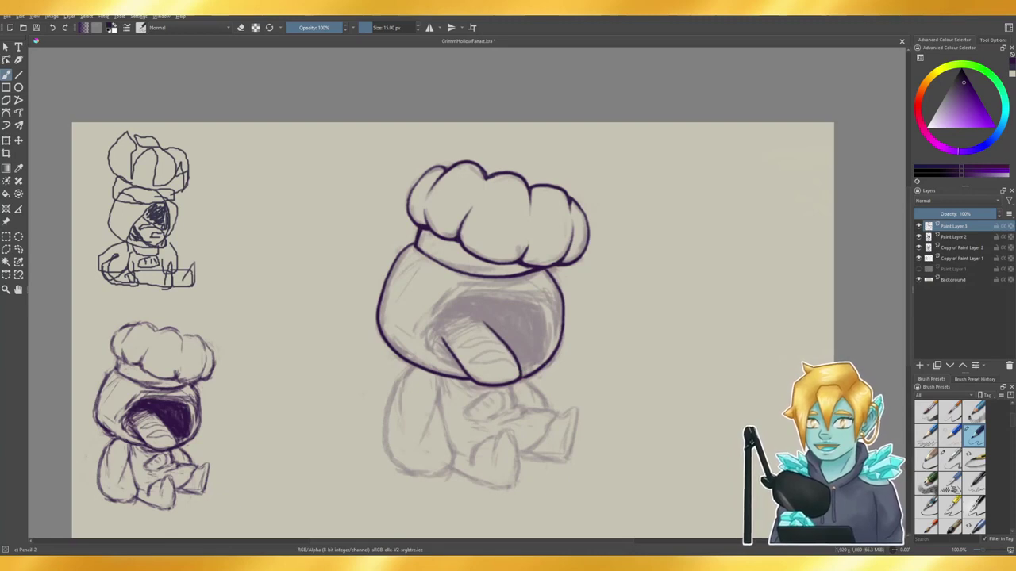
pyautogui.press('e')
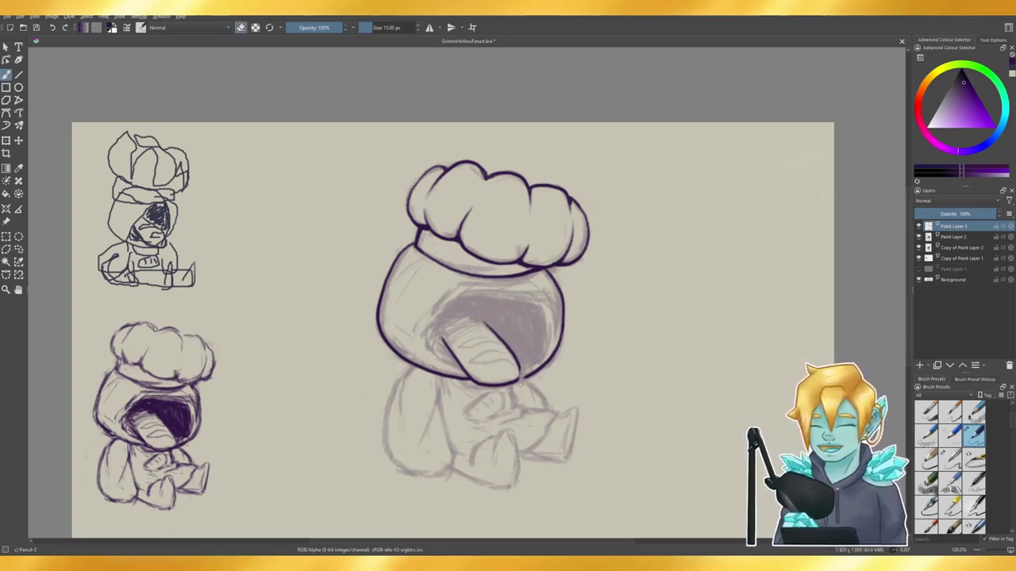
pyautogui.press('e')
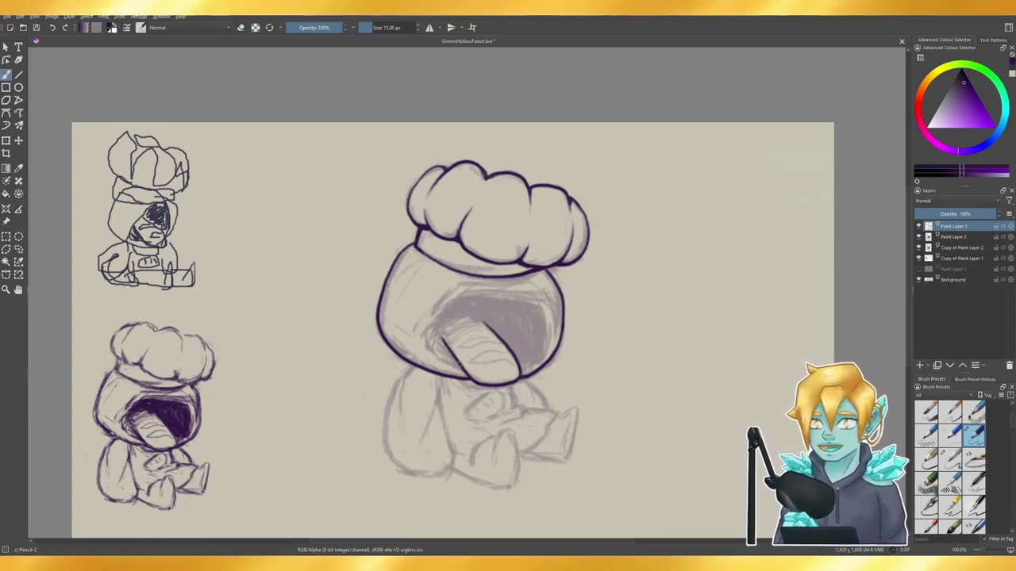
# - Ink the mouth opening's left, upper and right edges around the tongue, redrawing the strokes until they fit
pyautogui.moveTo(458, 364)
pyautogui.mouseDown()
pyautogui.moveTo(430, 338)
pyautogui.moveTo(453, 295)
pyautogui.moveTo(543, 290)
pyautogui.mouseUp()
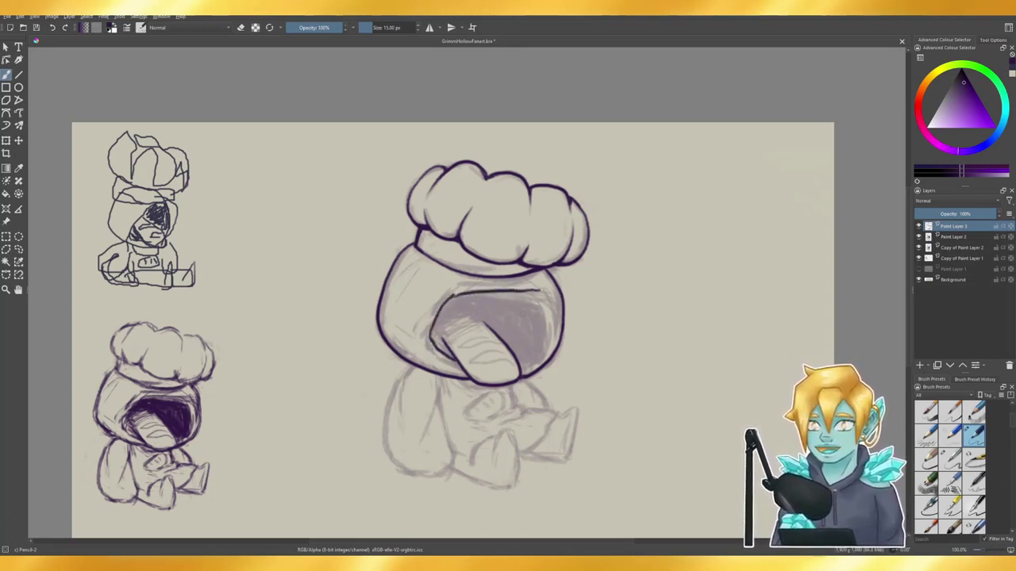
pyautogui.hotkey('ctrl', 'z')
pyautogui.hotkey('ctrl', 'z')
pyautogui.moveTo(451, 295)
pyautogui.mouseDown()
pyautogui.moveTo(534, 297)
pyautogui.moveTo(459, 290)
pyautogui.moveTo(540, 308)
pyautogui.moveTo(546, 344)
pyautogui.moveTo(517, 373)
pyautogui.mouseUp()
pyautogui.hotkey('ctrl', 'z')
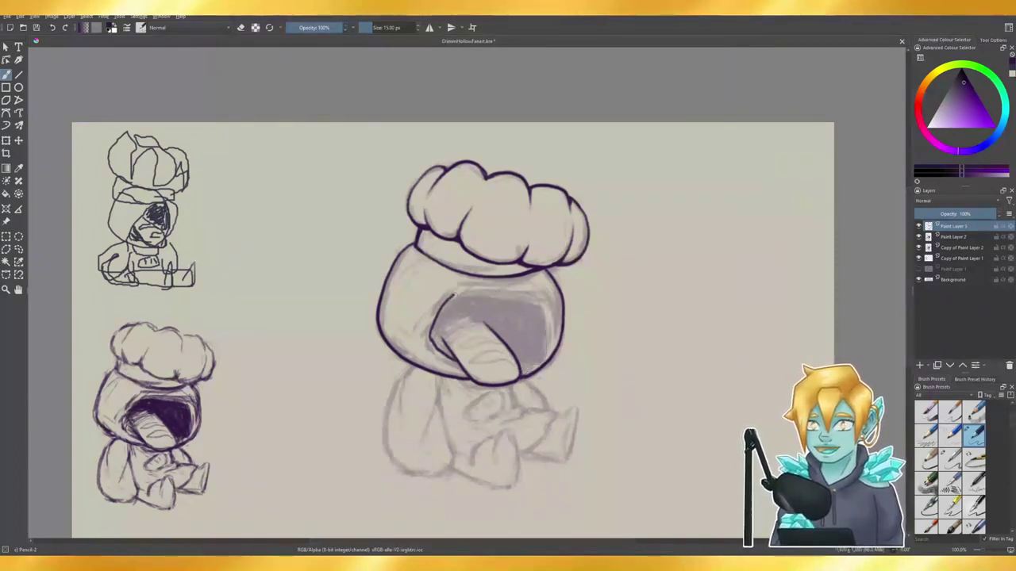
pyautogui.moveTo(451, 294)
pyautogui.mouseDown()
pyautogui.moveTo(539, 292)
pyautogui.moveTo(529, 289)
pyautogui.moveTo(545, 338)
pyautogui.moveTo(512, 368)
pyautogui.mouseUp()
pyautogui.hotkey('ctrl', 'z')
pyautogui.moveTo(431, 323)
pyautogui.mouseDown()
pyautogui.moveTo(435, 355)
pyautogui.moveTo(463, 370)
pyautogui.mouseUp()
pyautogui.hotkey('ctrl', 'z')
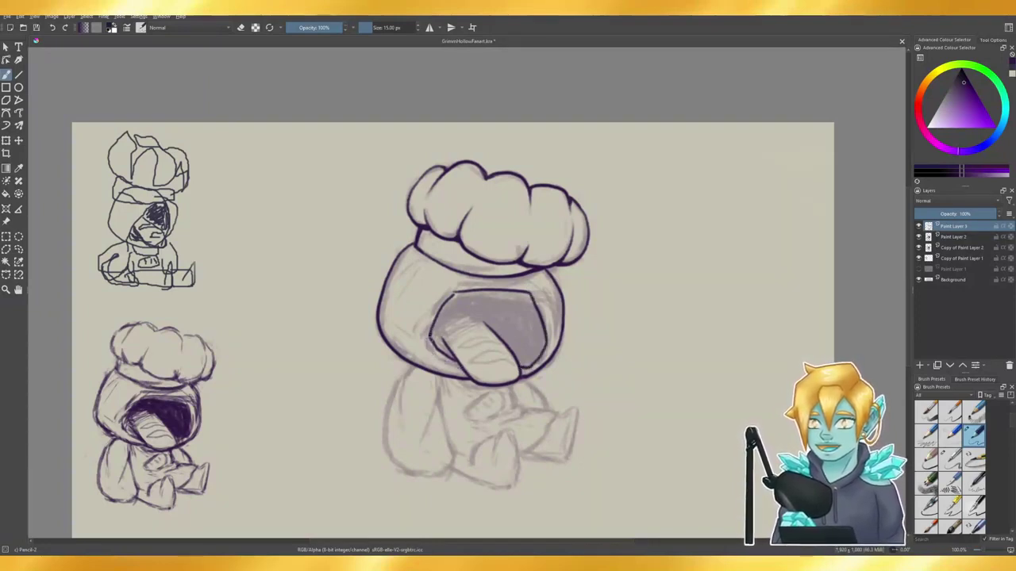
# - Erase the mouth's lower left corner and redraw it as a smooth curve meeting the tongue
pyautogui.moveTo(429, 337)
pyautogui.mouseDown()
pyautogui.moveTo(462, 369)
pyautogui.moveTo(436, 330)
pyautogui.moveTo(442, 357)
pyautogui.mouseUp()
pyautogui.hotkey('ctrl', 'z')
pyautogui.hotkey('ctrl', 'z')
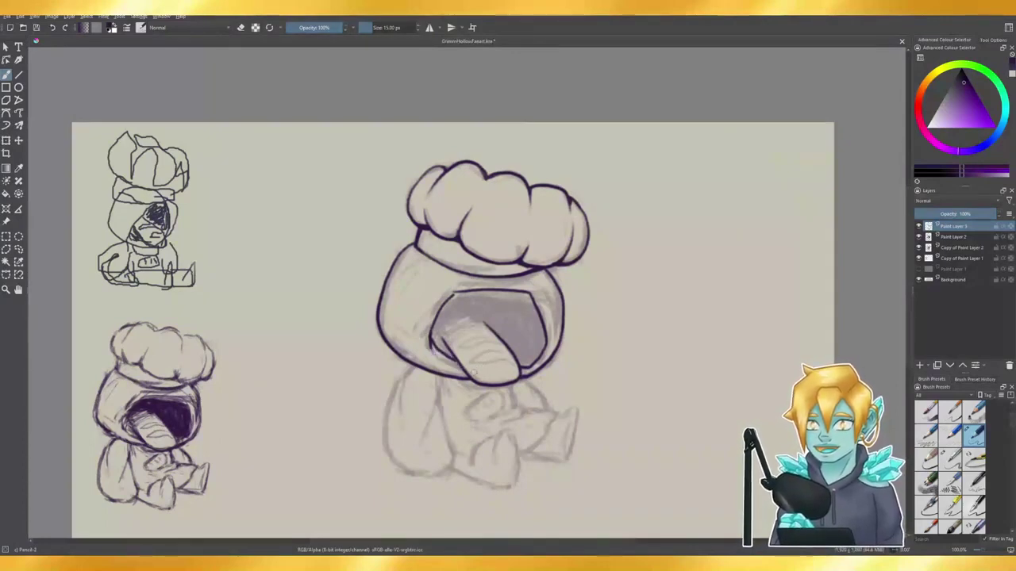
pyautogui.hotkey('ctrl', 'z')
pyautogui.press('e')
pyautogui.moveTo(430, 336); pyautogui.dragTo(443, 354)
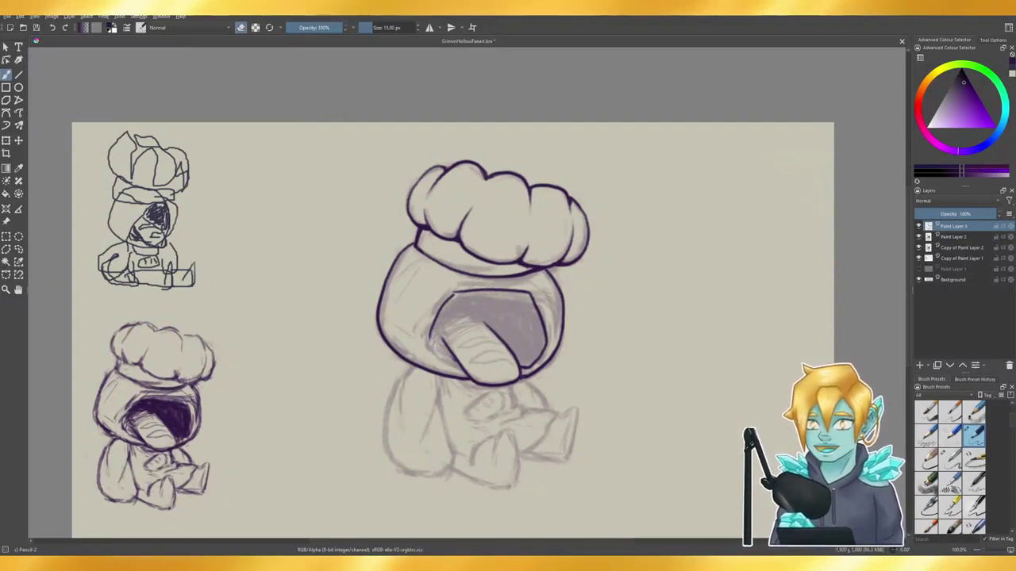
pyautogui.press('e')
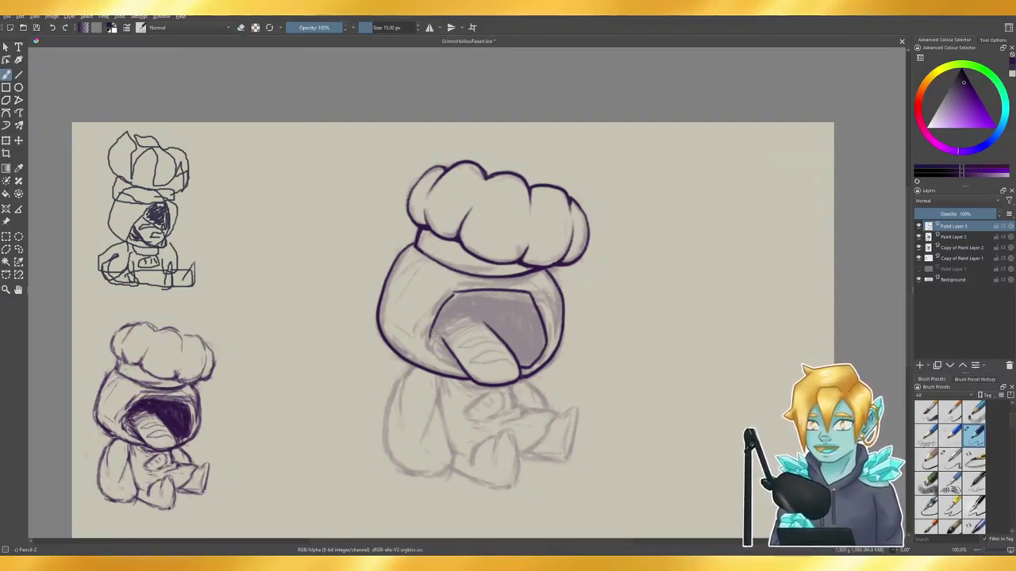
pyautogui.moveTo(429, 332)
pyautogui.mouseDown()
pyautogui.moveTo(432, 354)
pyautogui.moveTo(462, 367)
pyautogui.moveTo(453, 355)
pyautogui.mouseUp()
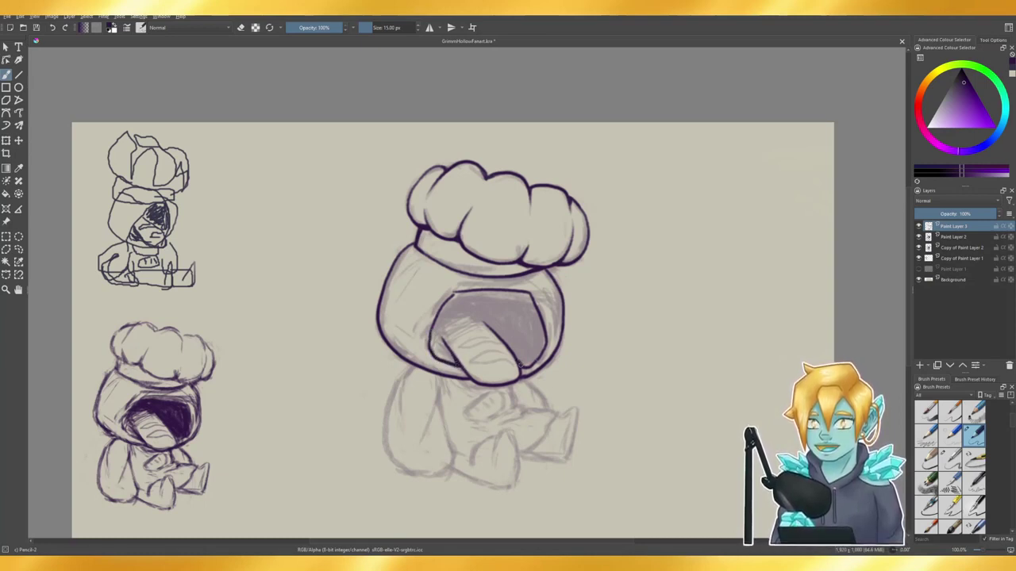
# - Erase the stray ink where the mouth's right edge meets the tongue
pyautogui.press('e')
pyautogui.moveTo(521, 364); pyautogui.dragTo(516, 367)
pyautogui.press('e')
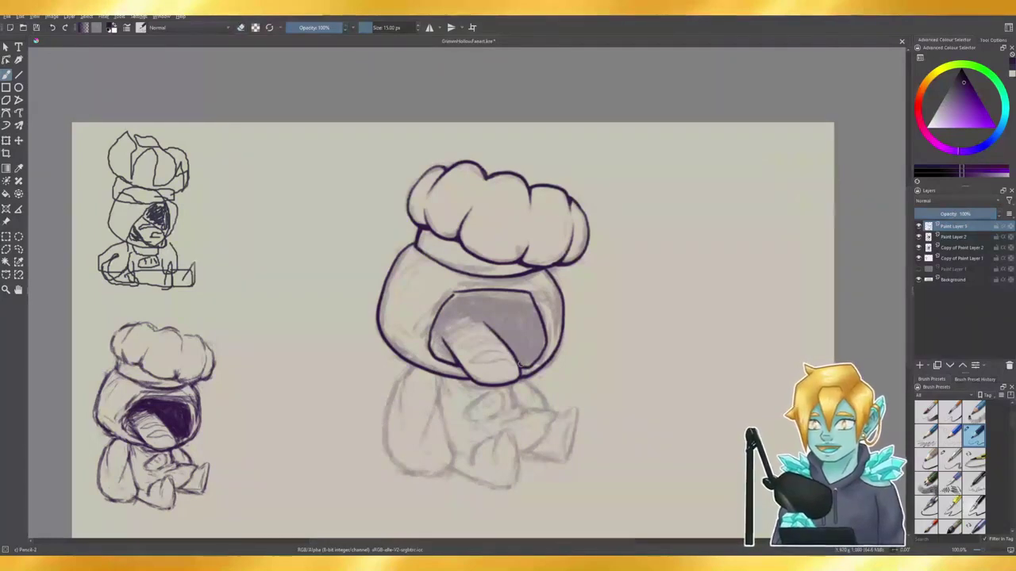
pyautogui.press('e')
pyautogui.press('e')
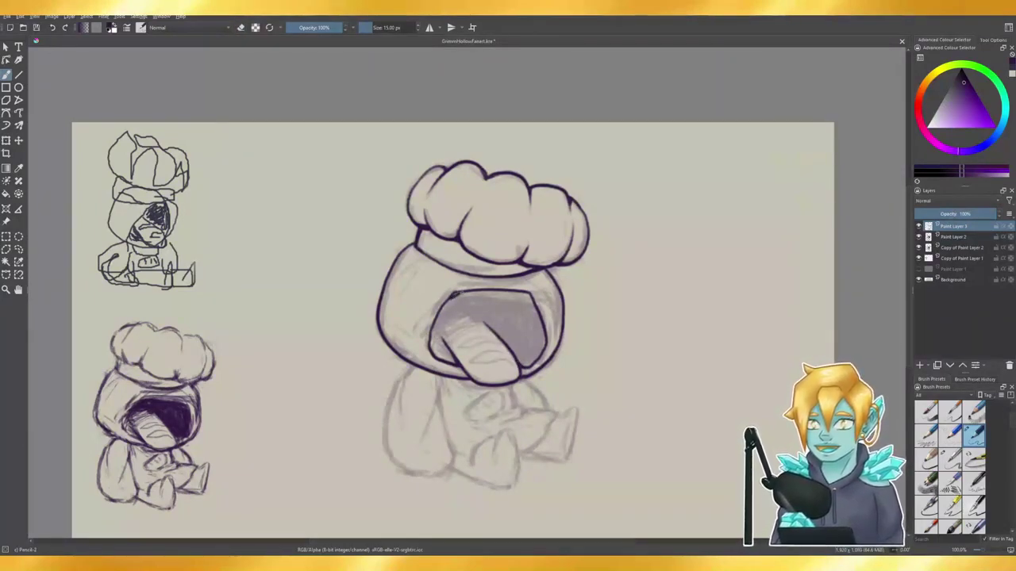
# - Thicken and smooth the mouth outline at its two upper corners and along its right edge
pyautogui.moveTo(455, 293); pyautogui.dragTo(450, 299)
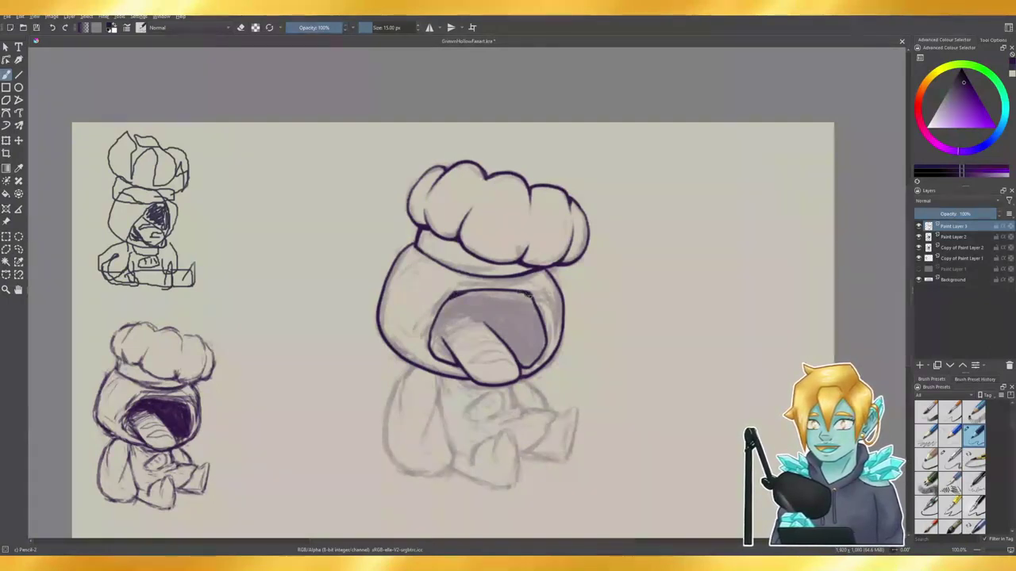
pyautogui.moveTo(543, 328); pyautogui.dragTo(544, 350)
pyautogui.moveTo(522, 292); pyautogui.dragTo(532, 299)
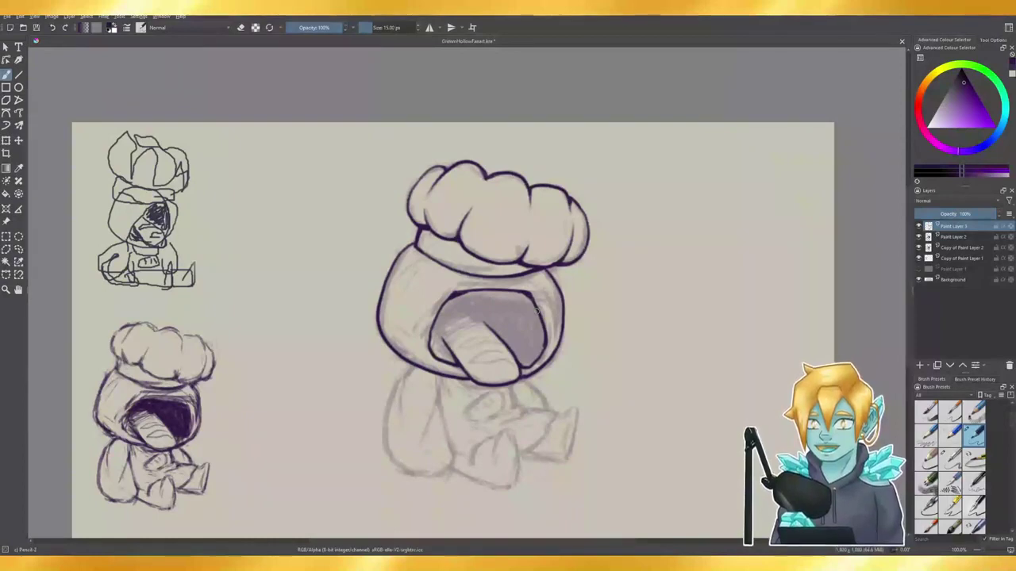
pyautogui.press('e')
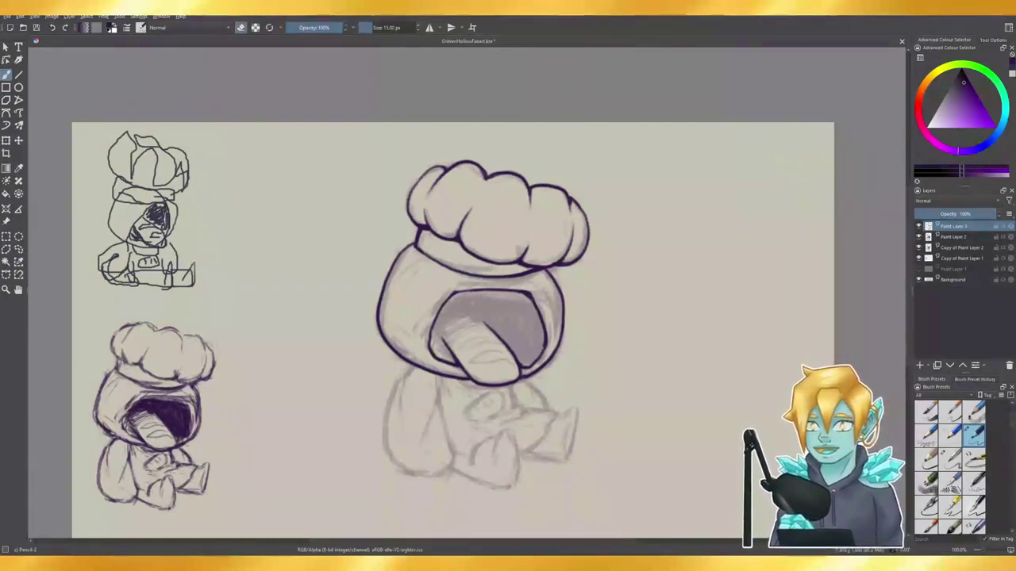
pyautogui.press('e')
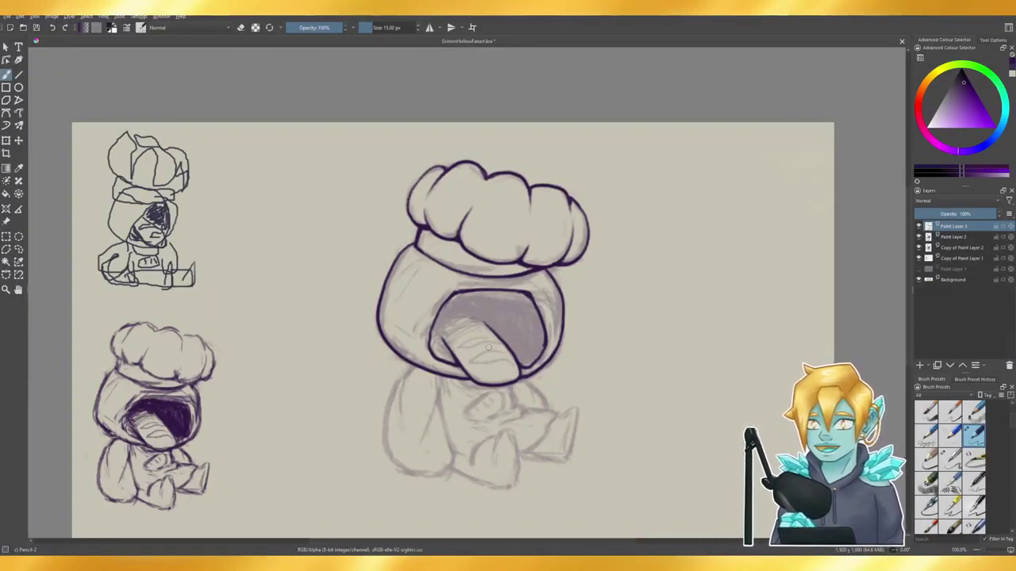
# - Refine the line along the mouth's lower right edge with the eraser
pyautogui.press('e')
pyautogui.moveTo(545, 339)
pyautogui.mouseDown()
pyautogui.moveTo(538, 360)
pyautogui.moveTo(543, 350)
pyautogui.mouseUp()
pyautogui.press('e')
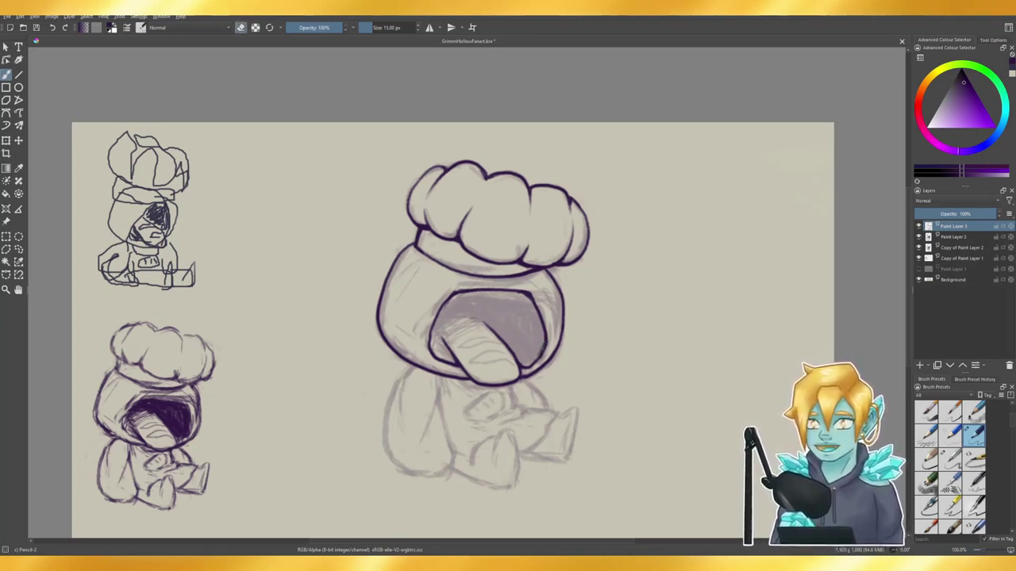
pyautogui.press('e')
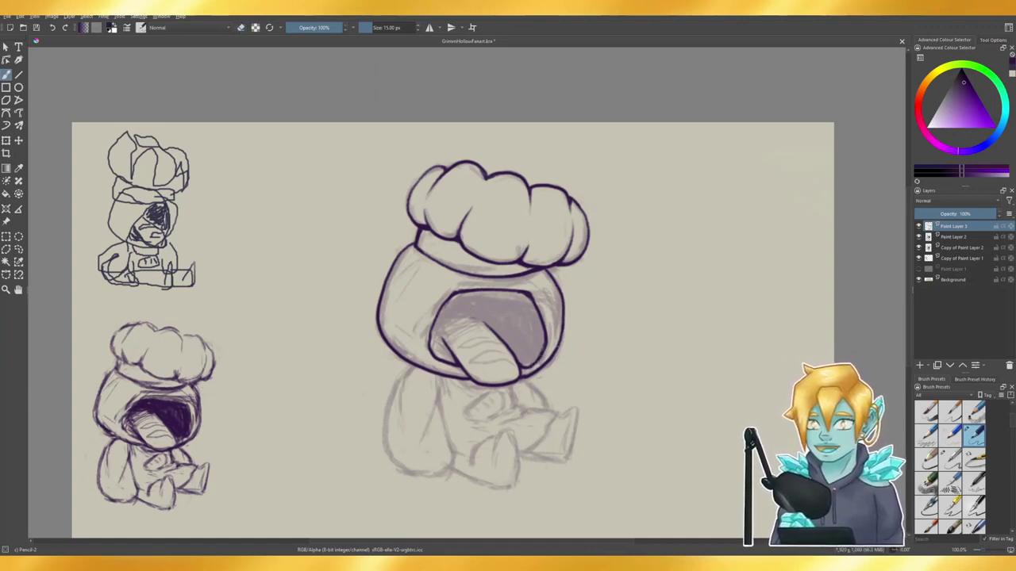
# - Ink the left arm's outer curve, rounded lower end and inner edge, redrawing the inner edge until it fits
pyautogui.moveTo(411, 362)
pyautogui.mouseDown()
pyautogui.moveTo(387, 468)
pyautogui.moveTo(456, 473)
pyautogui.mouseUp()
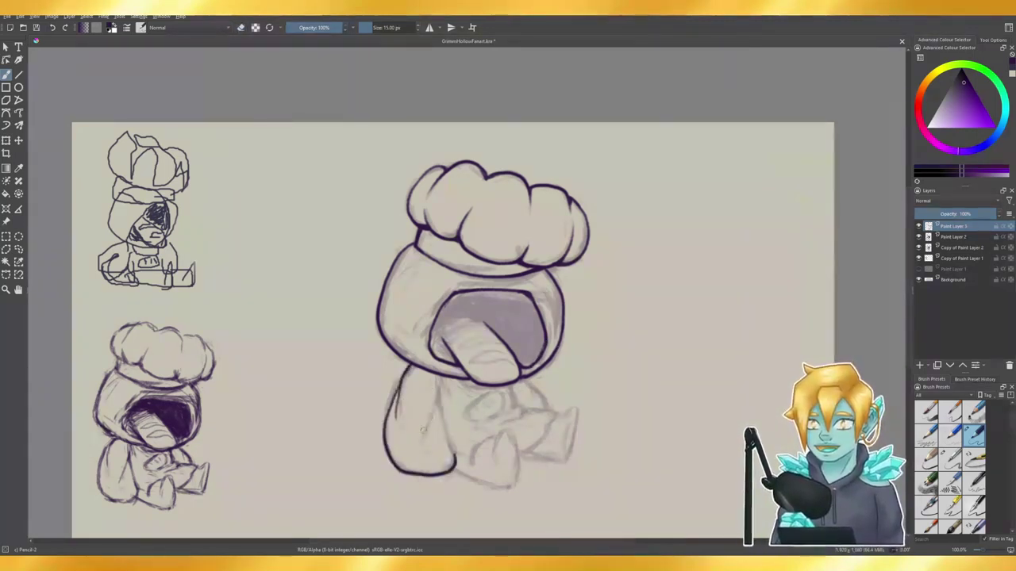
pyautogui.moveTo(422, 441); pyautogui.dragTo(438, 375)
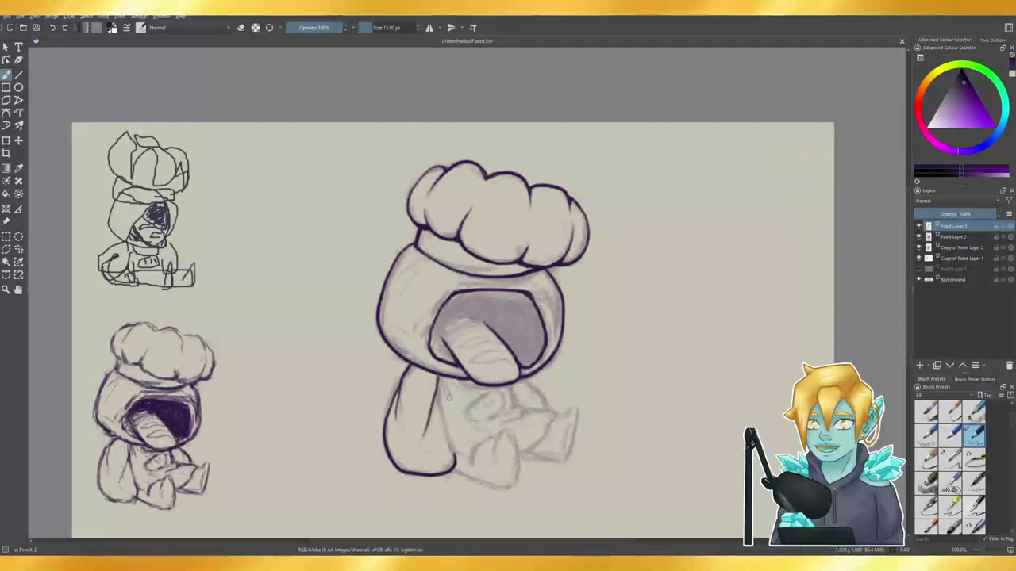
pyautogui.hotkey('ctrl', 'z')
pyautogui.moveTo(439, 374); pyautogui.dragTo(417, 449)
pyautogui.hotkey('ctrl', 'z')
pyautogui.moveTo(443, 373)
pyautogui.mouseDown()
pyautogui.moveTo(424, 438)
pyautogui.moveTo(456, 468)
pyautogui.mouseUp()
pyautogui.hotkey('ctrl', 'z')
pyautogui.hotkey('ctrl', 'z')
pyautogui.moveTo(439, 389); pyautogui.dragTo(456, 469)
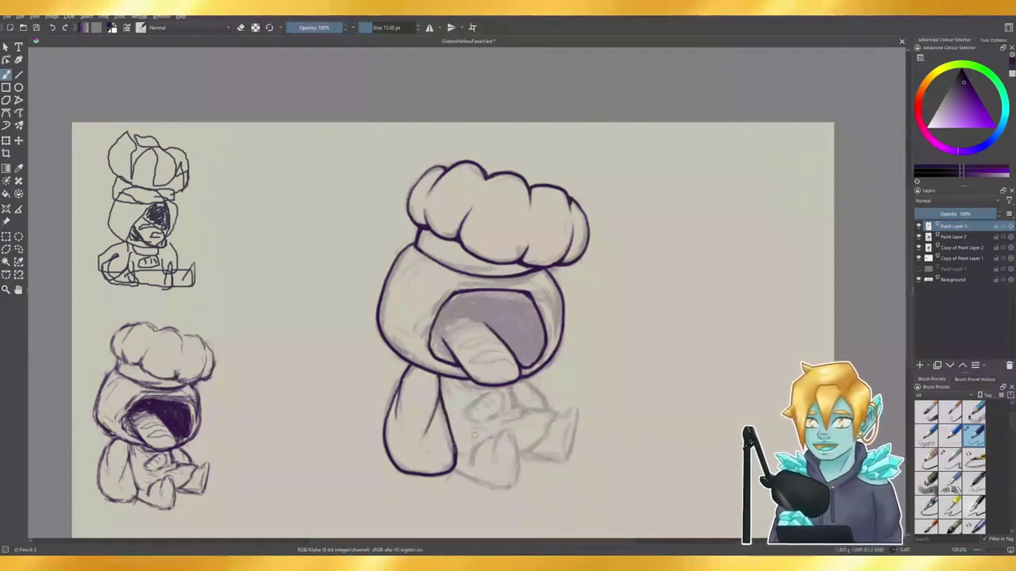
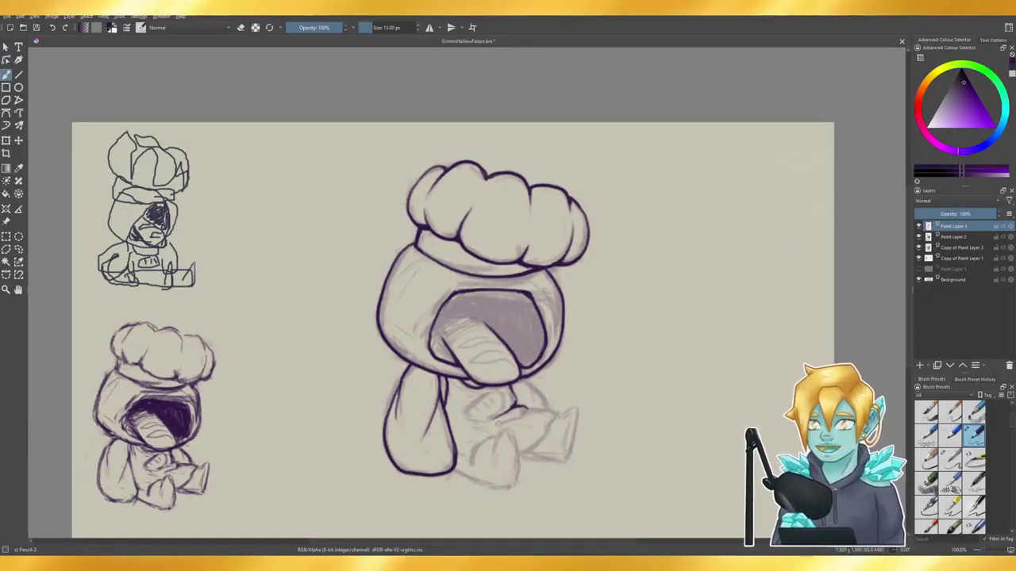
# - Ink the upper edge of the right leg from the body to the foot and clean up its start with the eraser
pyautogui.moveTo(500, 424); pyautogui.dragTo(562, 411)
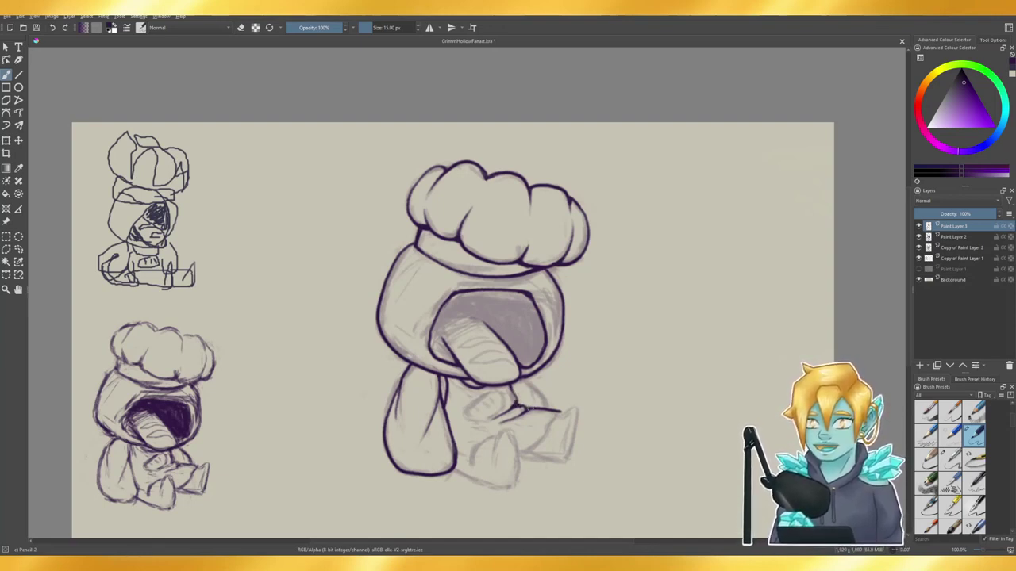
pyautogui.press('e')
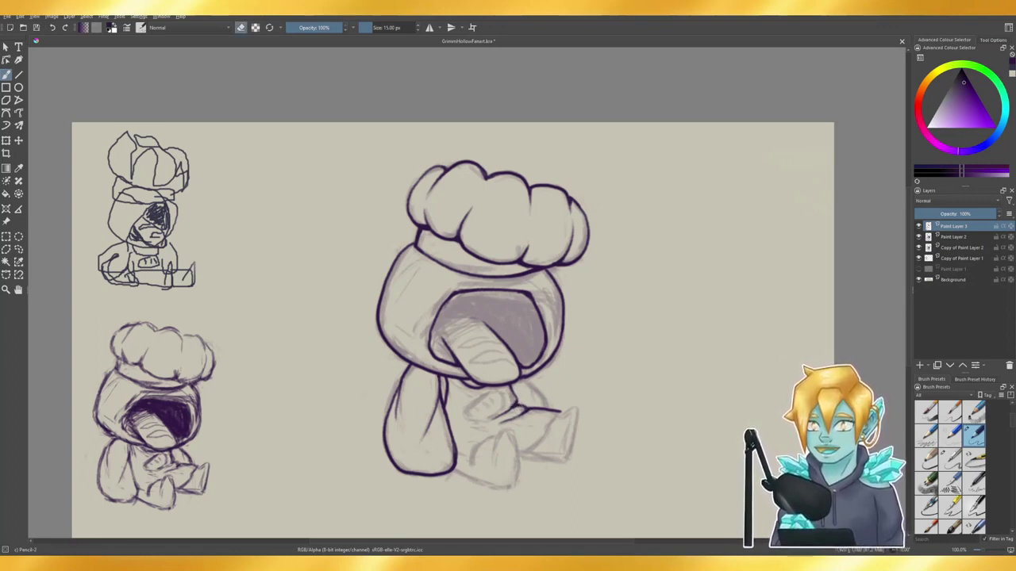
pyautogui.moveTo(514, 402); pyautogui.dragTo(507, 408)
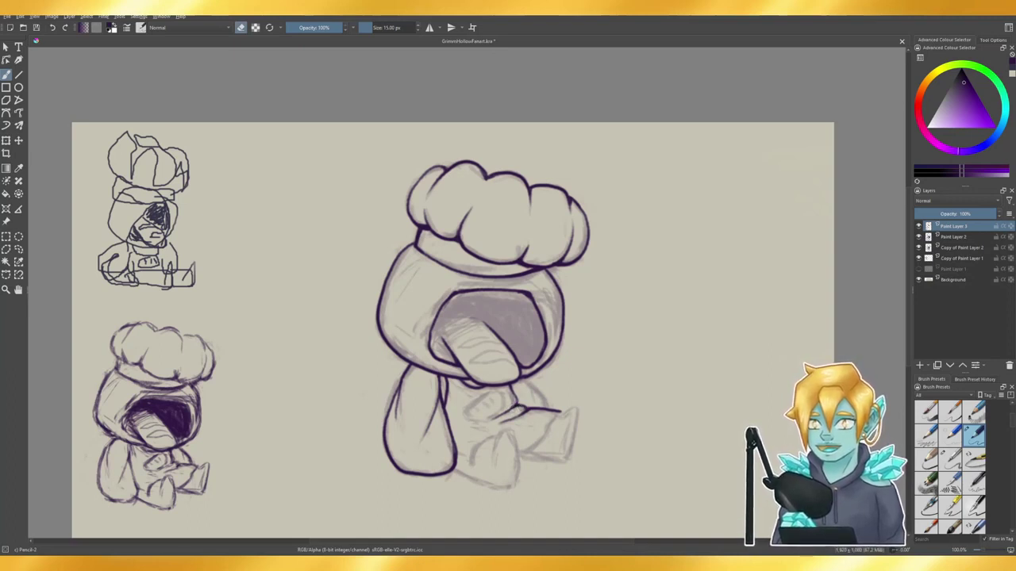
pyautogui.press('e')
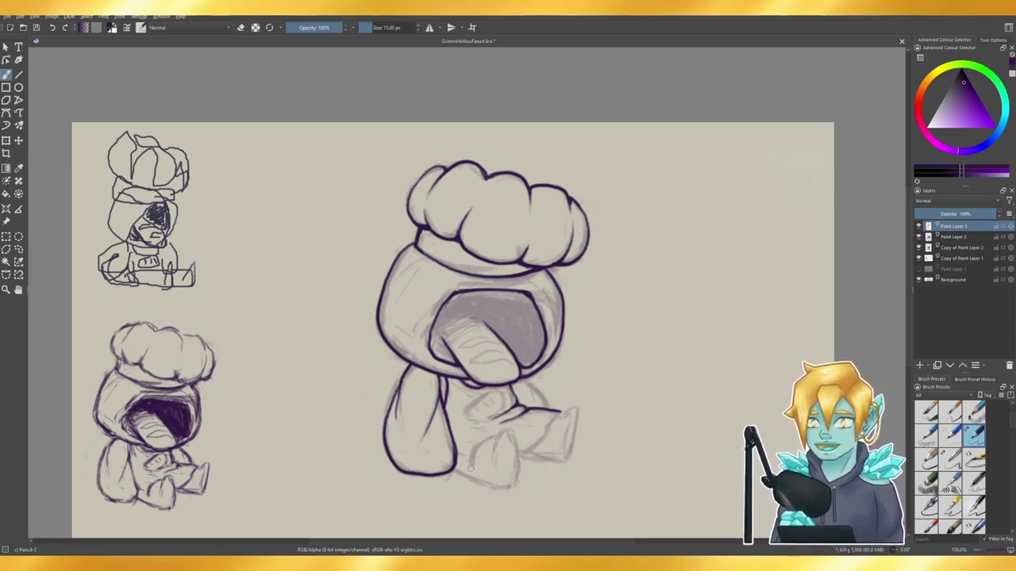
pyautogui.moveTo(456, 458); pyautogui.dragTo(469, 465)
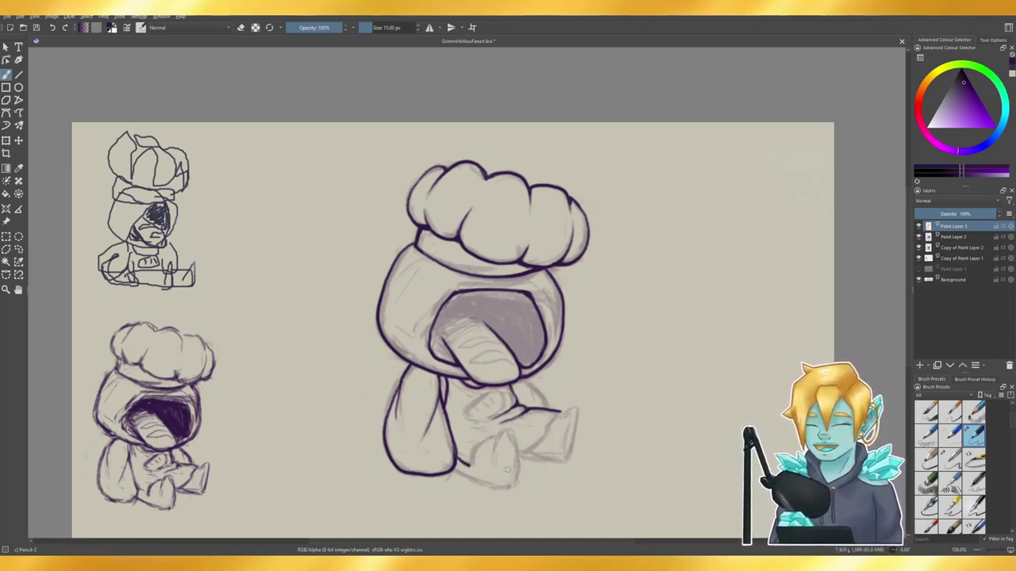
pyautogui.hotkey('ctrl', 'z')
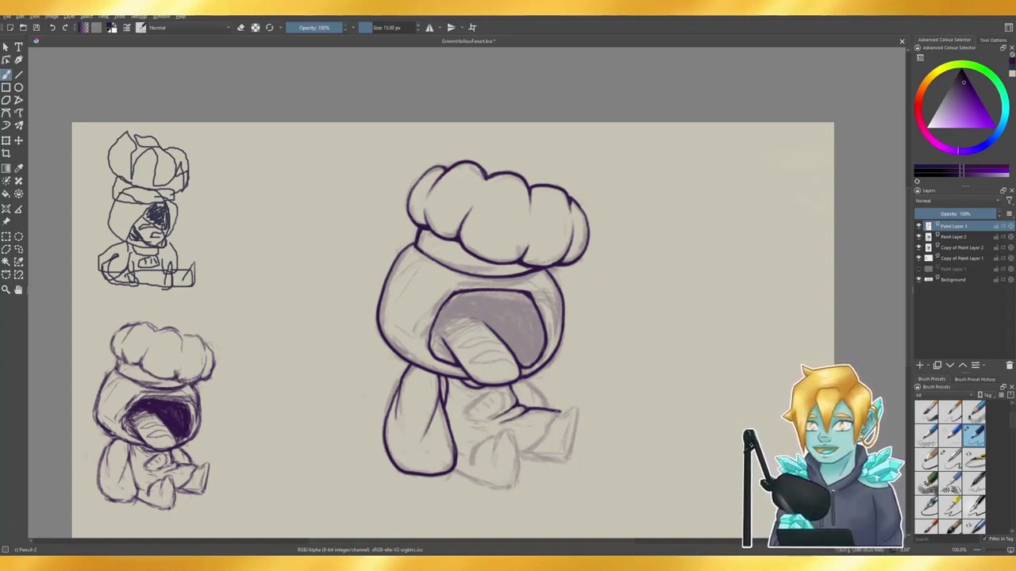
pyautogui.press('e')
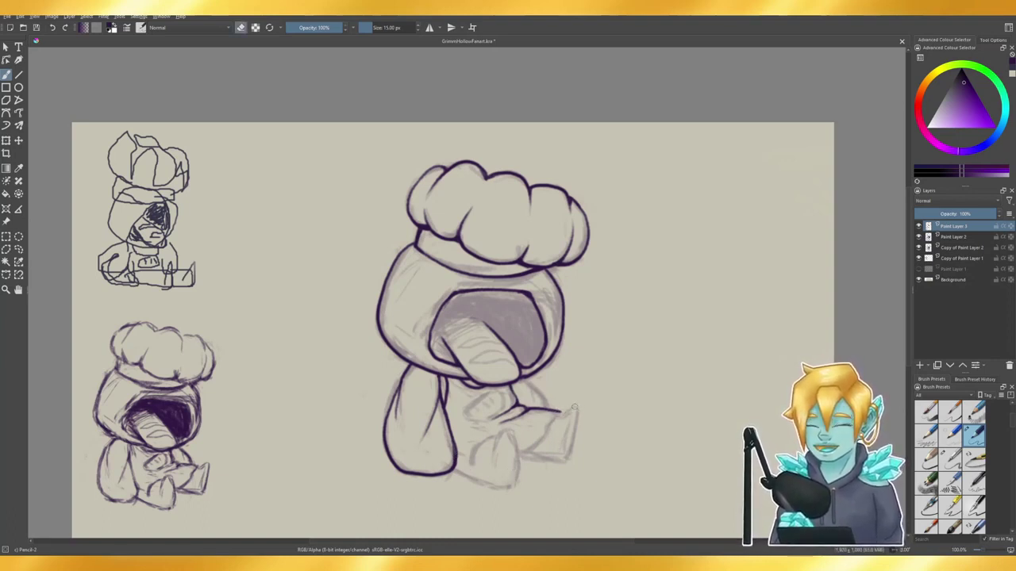
pyautogui.press('e')
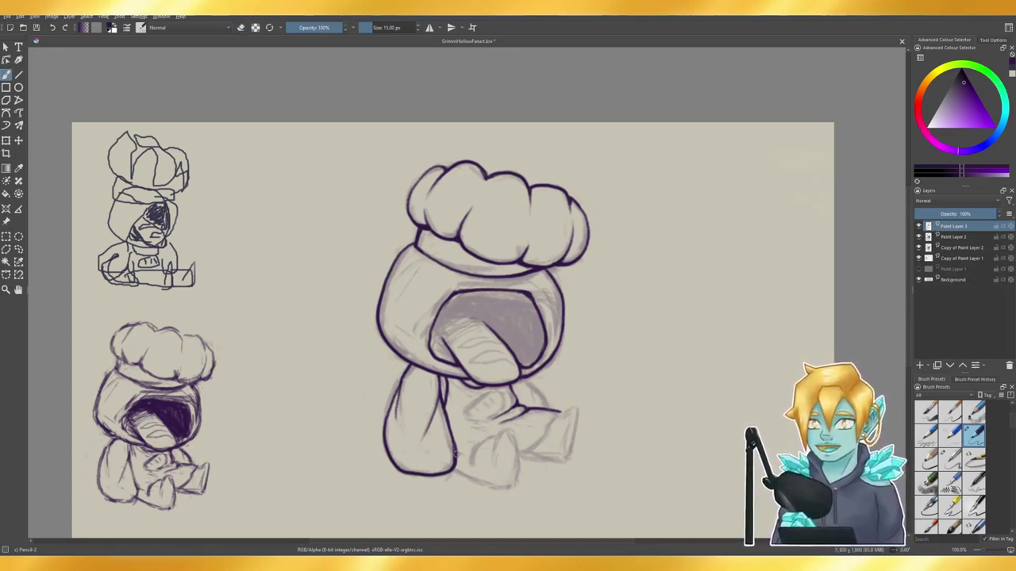
pyautogui.moveTo(456, 460); pyautogui.dragTo(474, 458)
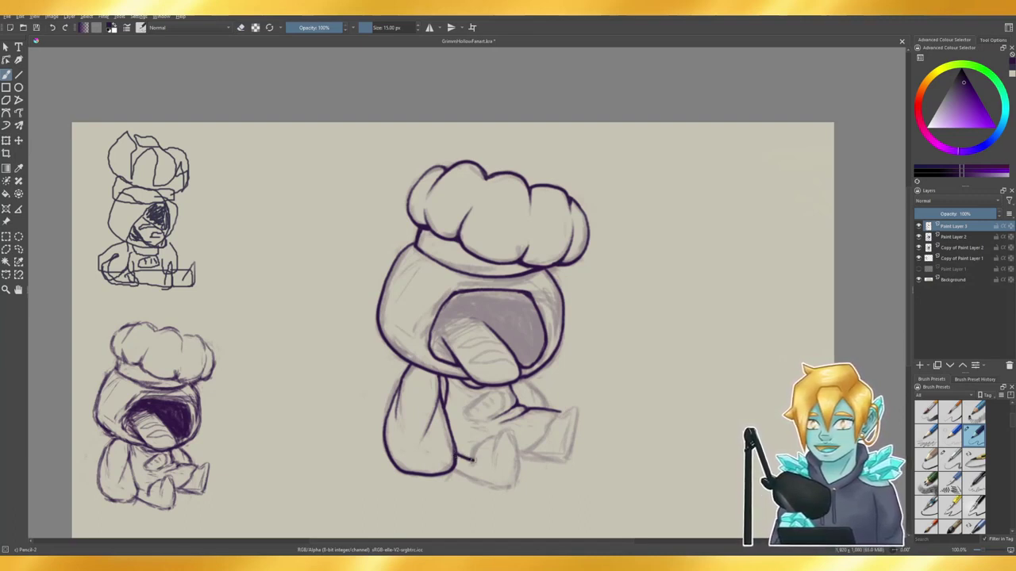
pyautogui.hotkey('ctrl', 'z')
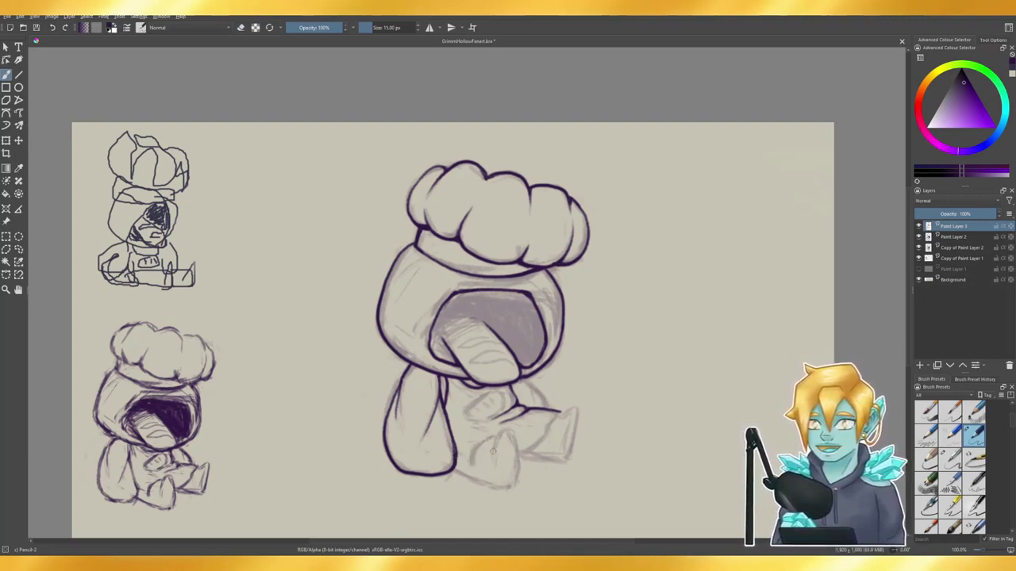
# - Ink the front foot's rounded top and right side over the sketch, redrawing the curve until it fits
pyautogui.moveTo(494, 454); pyautogui.dragTo(510, 429)
pyautogui.hotkey('ctrl', 'z')
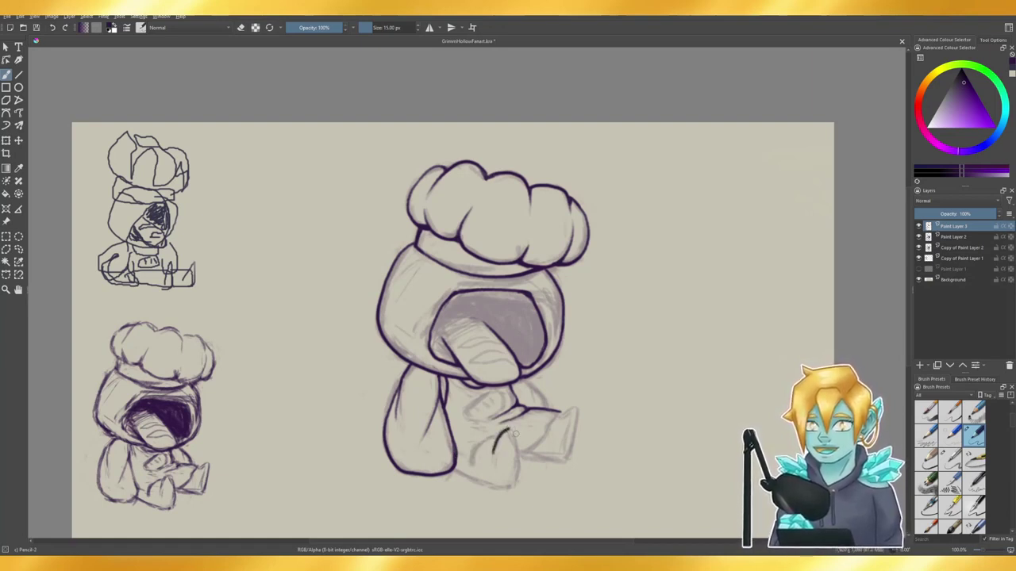
pyautogui.hotkey('ctrl', 'z')
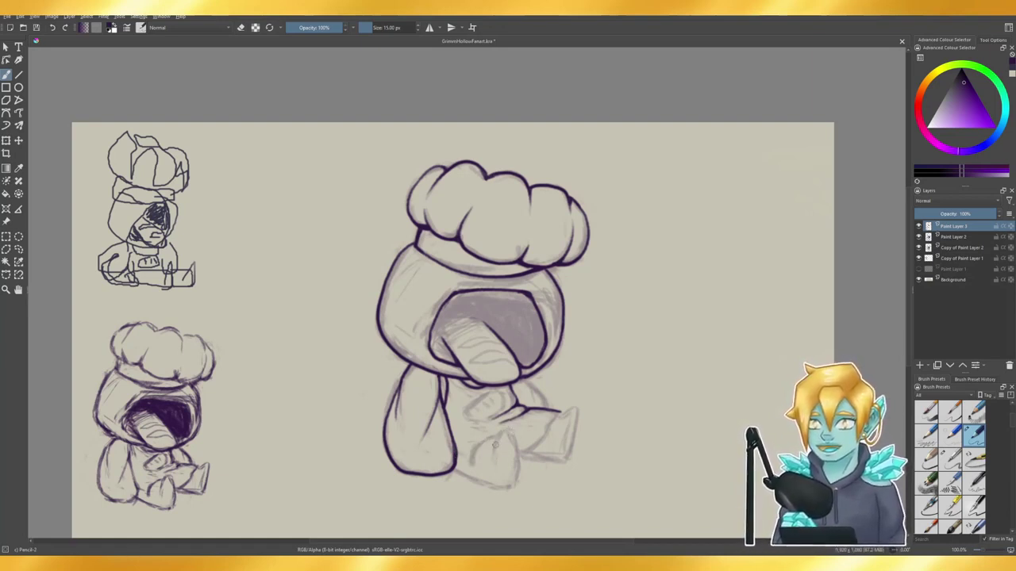
pyautogui.moveTo(493, 458)
pyautogui.mouseDown()
pyautogui.moveTo(511, 426)
pyautogui.moveTo(497, 435)
pyautogui.moveTo(516, 433)
pyautogui.moveTo(517, 486)
pyautogui.mouseUp()
pyautogui.hotkey('ctrl', 'z')
pyautogui.hotkey('ctrl', 'z')
pyautogui.hotkey('ctrl', 'z')
pyautogui.hotkey('ctrl', 'z')
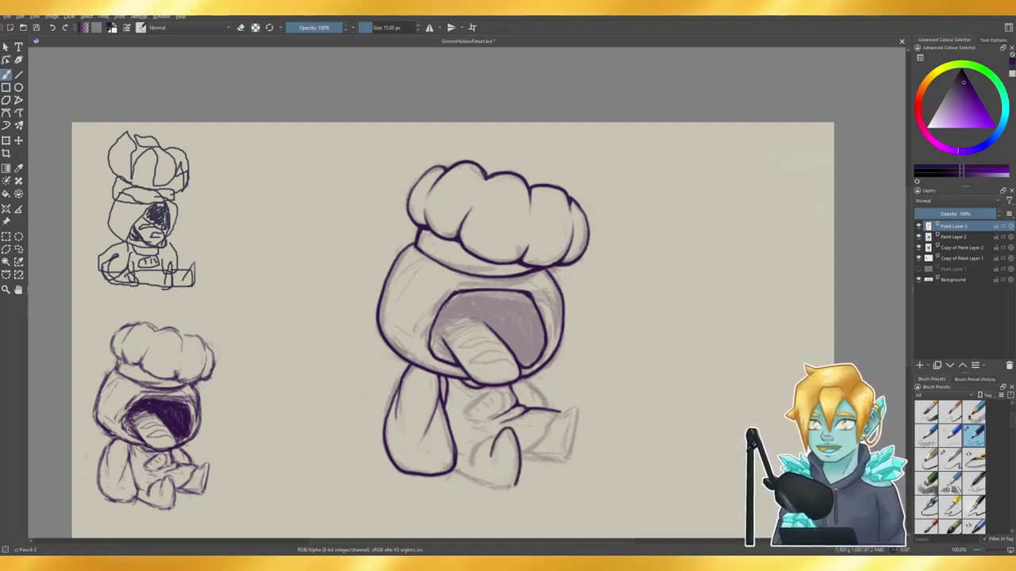
# - Ink the underside of the front leg from the left arm's lower end to the foot, redrawing until it fits
pyautogui.moveTo(453, 471); pyautogui.dragTo(513, 485)
pyautogui.hotkey('ctrl', 'z')
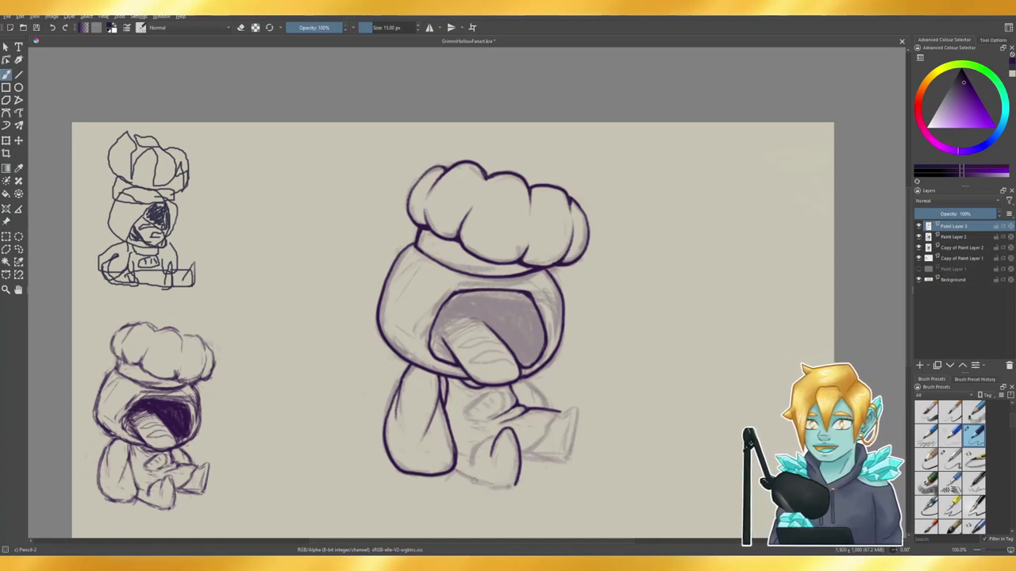
pyautogui.moveTo(453, 469)
pyautogui.mouseDown()
pyautogui.moveTo(506, 487)
pyautogui.moveTo(455, 465)
pyautogui.moveTo(514, 489)
pyautogui.mouseUp()
pyautogui.hotkey('ctrl', 'z')
pyautogui.hotkey('ctrl', 'z')
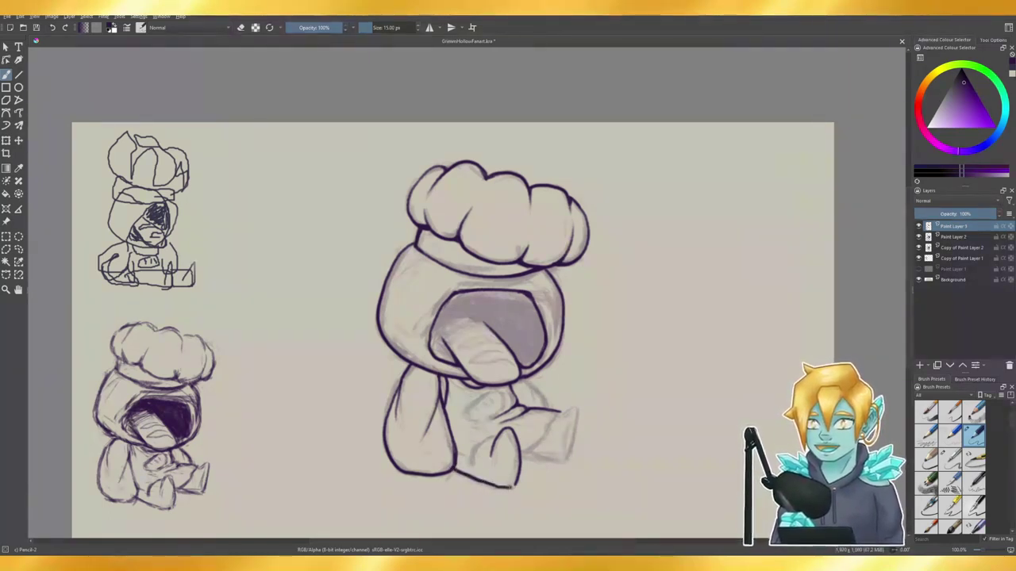
pyautogui.hotkey('ctrl', 'z')
pyautogui.moveTo(454, 468); pyautogui.dragTo(514, 484)
pyautogui.hotkey('ctrl', 'z')
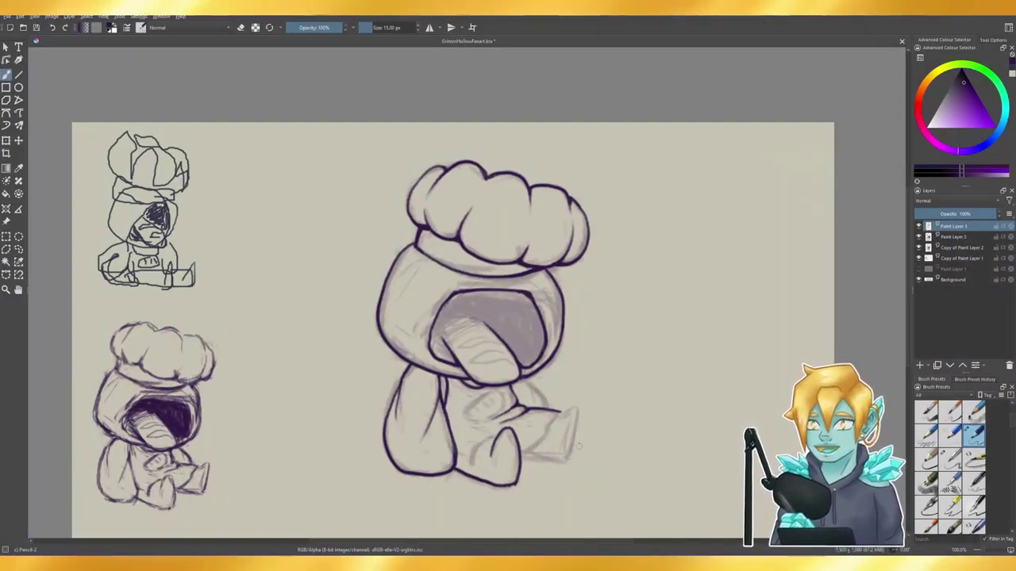
# - Clean up and round off the lower right corner of the front foot's outline
pyautogui.press('e')
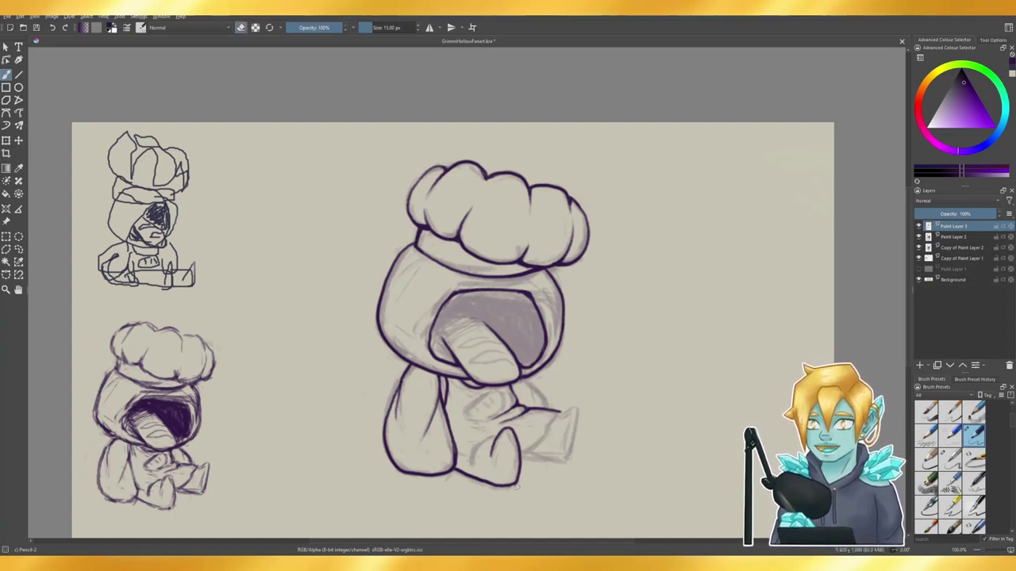
pyautogui.press('e')
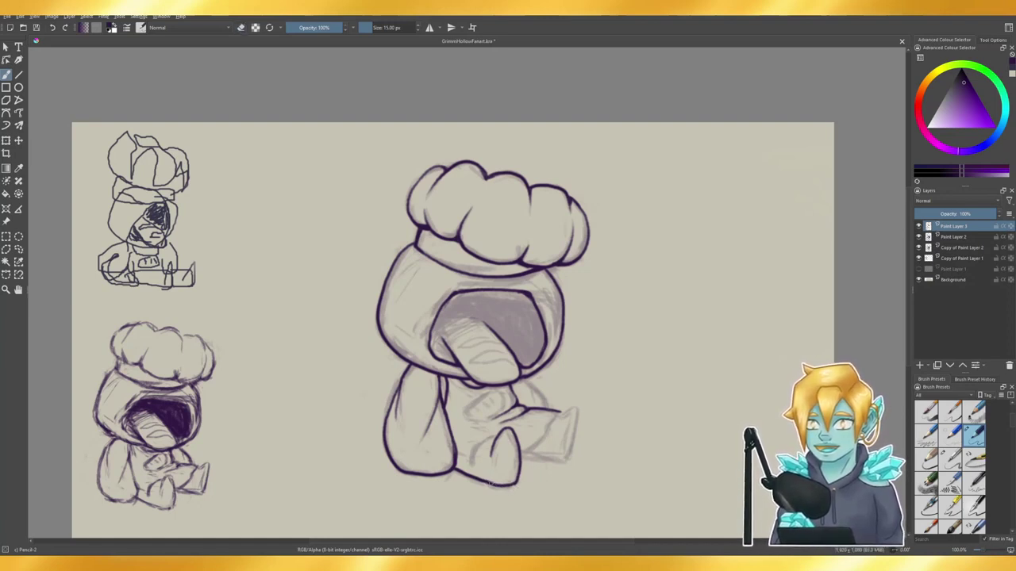
pyautogui.moveTo(491, 484)
pyautogui.mouseDown()
pyautogui.moveTo(508, 486)
pyautogui.moveTo(521, 472)
pyautogui.mouseUp()
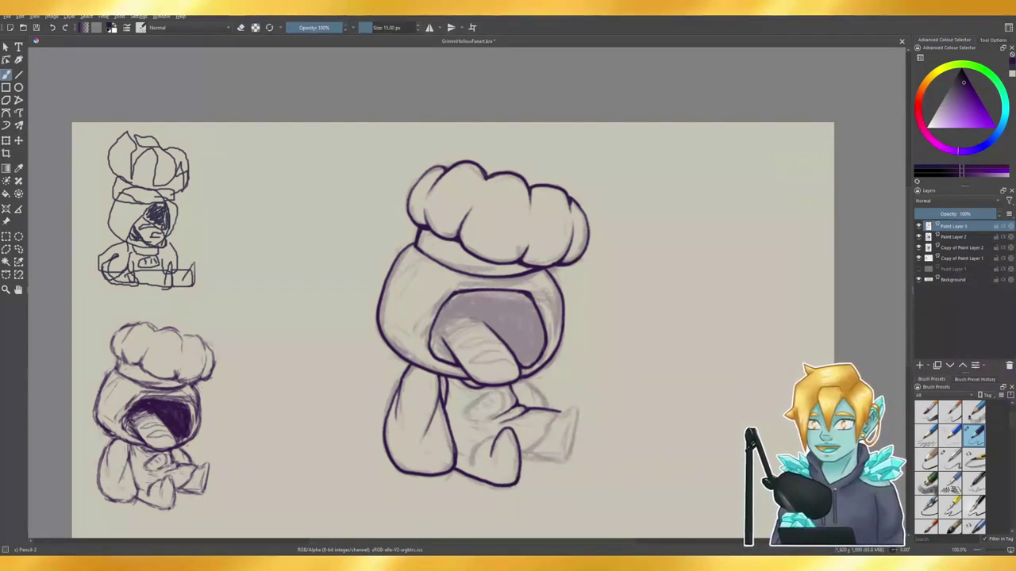
# - Ink the right leg's underside and the outline of its upturned foot, redrawing the foot edge until it fits
pyautogui.moveTo(519, 458); pyautogui.dragTo(567, 461)
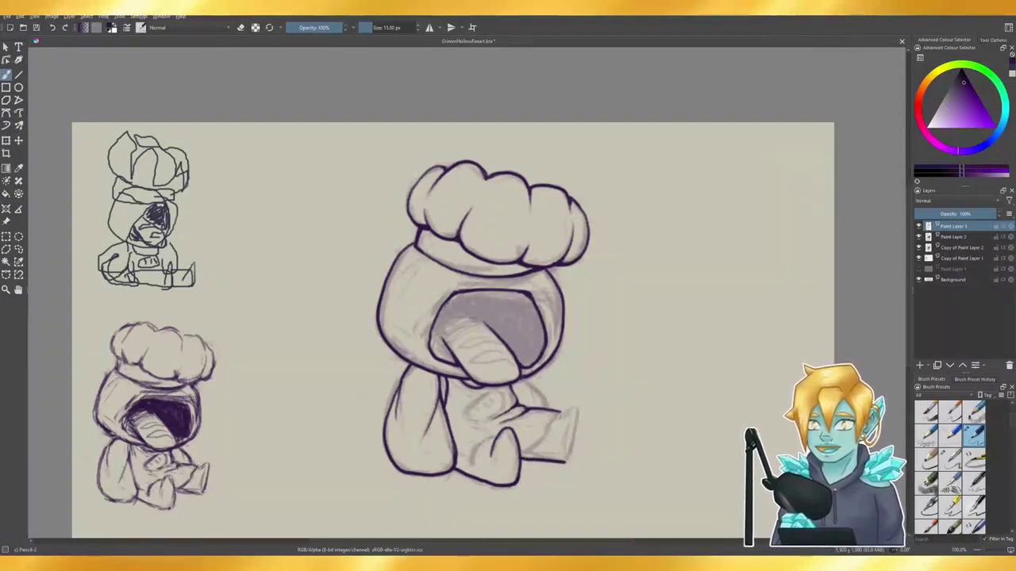
pyautogui.moveTo(559, 416)
pyautogui.mouseDown()
pyautogui.moveTo(578, 408)
pyautogui.moveTo(565, 460)
pyautogui.mouseUp()
pyautogui.hotkey('ctrl', 'z')
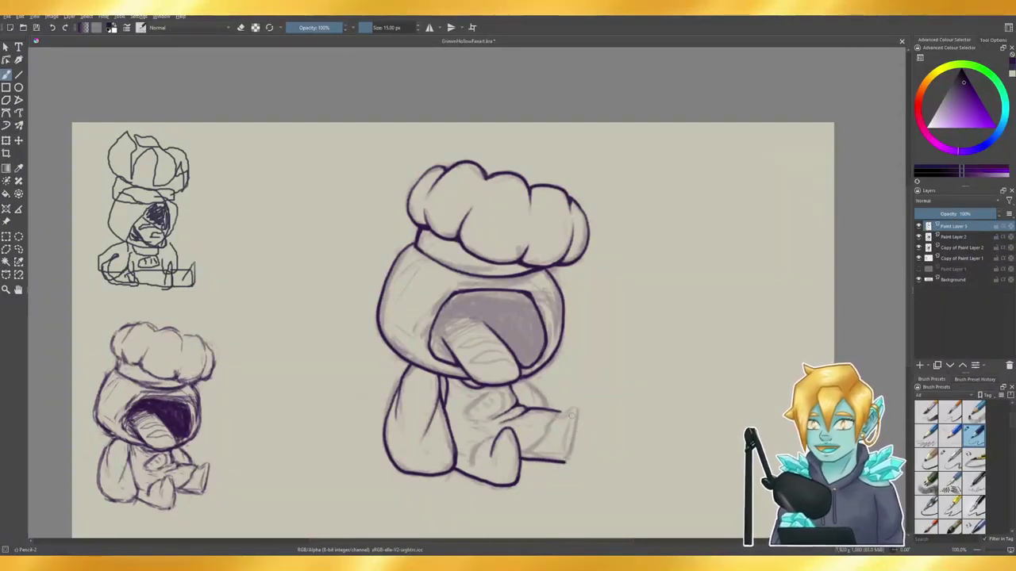
pyautogui.moveTo(559, 416)
pyautogui.mouseDown()
pyautogui.moveTo(575, 408)
pyautogui.moveTo(575, 434)
pyautogui.moveTo(579, 412)
pyautogui.moveTo(565, 460)
pyautogui.mouseUp()
pyautogui.hotkey('ctrl', 'z')
pyautogui.hotkey('ctrl', 'z')
pyautogui.hotkey('ctrl', 'z')
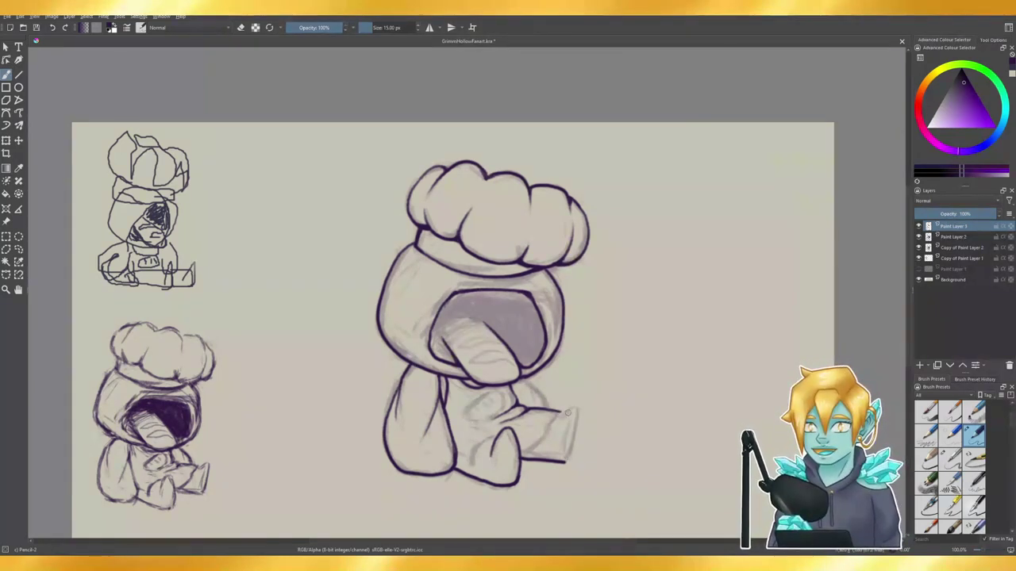
pyautogui.moveTo(576, 408); pyautogui.dragTo(566, 459)
pyautogui.hotkey('ctrl', 'z')
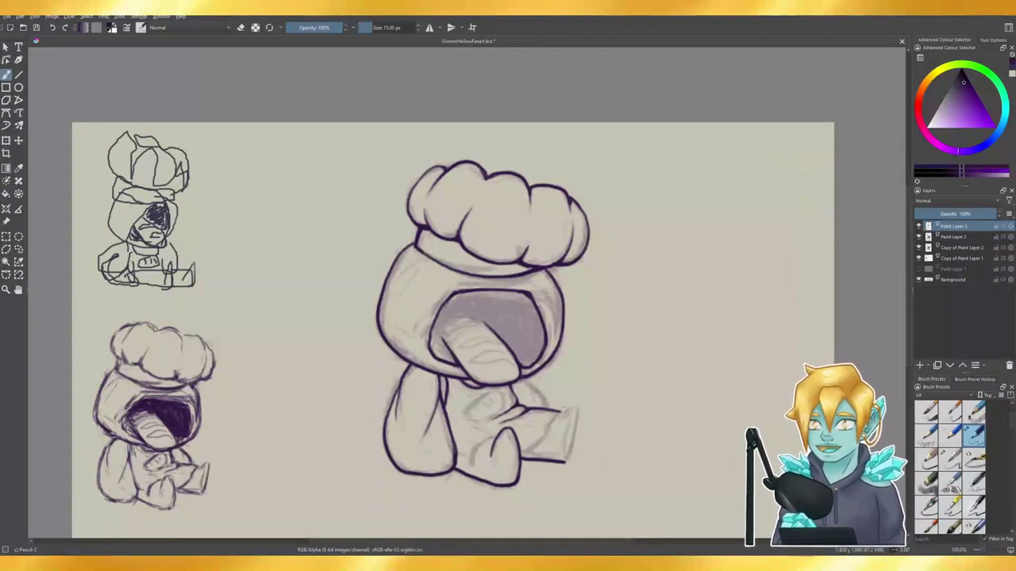
pyautogui.moveTo(575, 409); pyautogui.dragTo(566, 462)
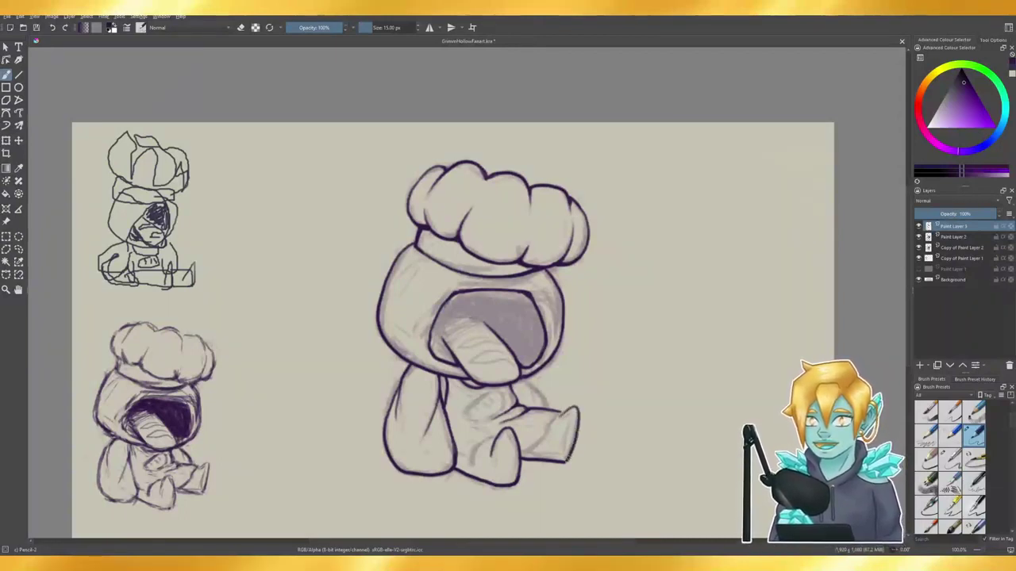
pyautogui.hotkey('ctrl', 'z')
# - Erase the stray ink at the lower corner of the right leg's foot
pyautogui.press('e')
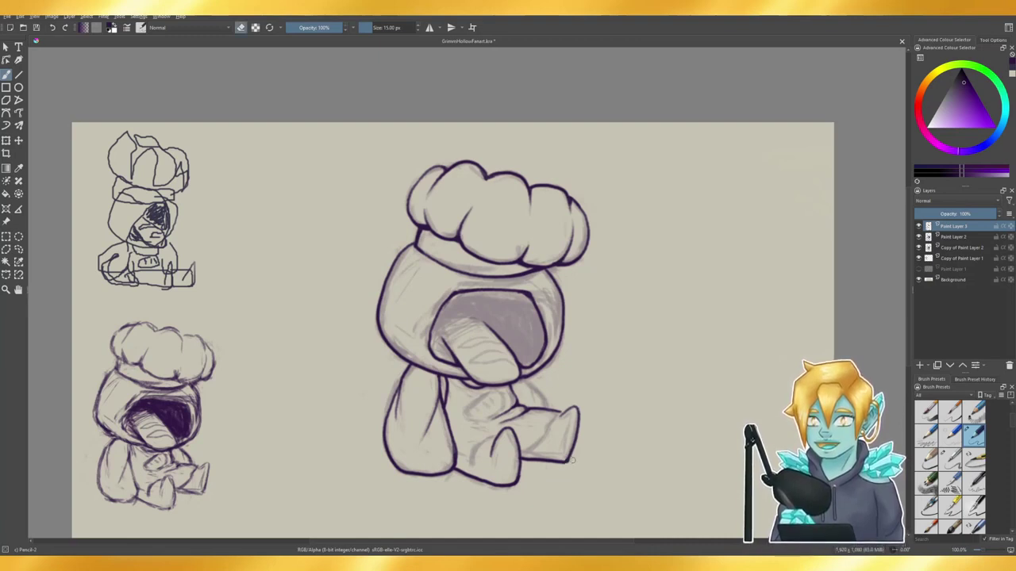
pyautogui.moveTo(573, 459); pyautogui.dragTo(567, 463)
pyautogui.press('e')
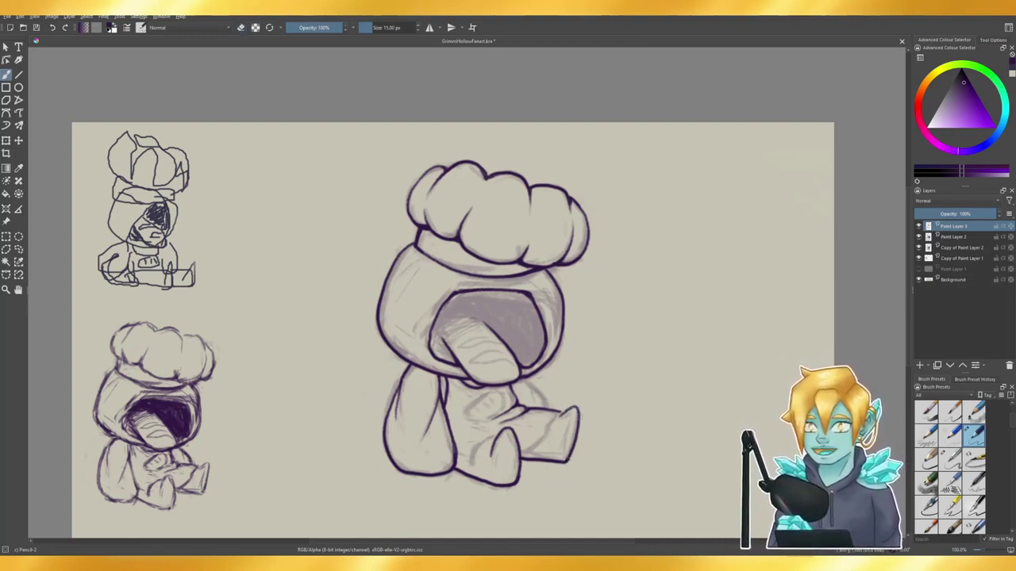
# - Ink the inner edge of the sole on the right leg's foot, redrawing the line until it fits
pyautogui.moveTo(575, 419); pyautogui.dragTo(565, 456)
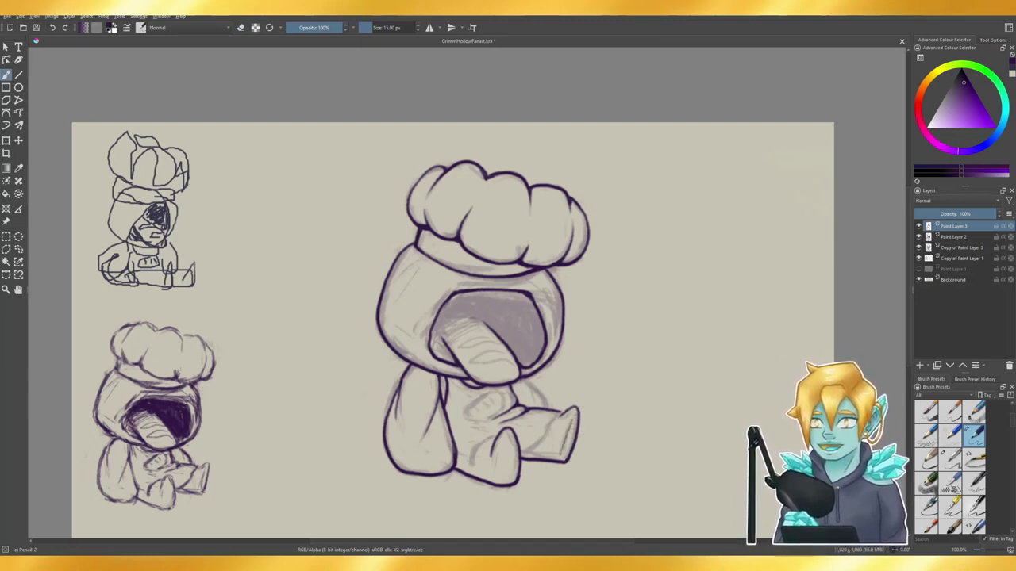
pyautogui.hotkey('ctrl', 'z')
pyautogui.moveTo(572, 416); pyautogui.dragTo(562, 458)
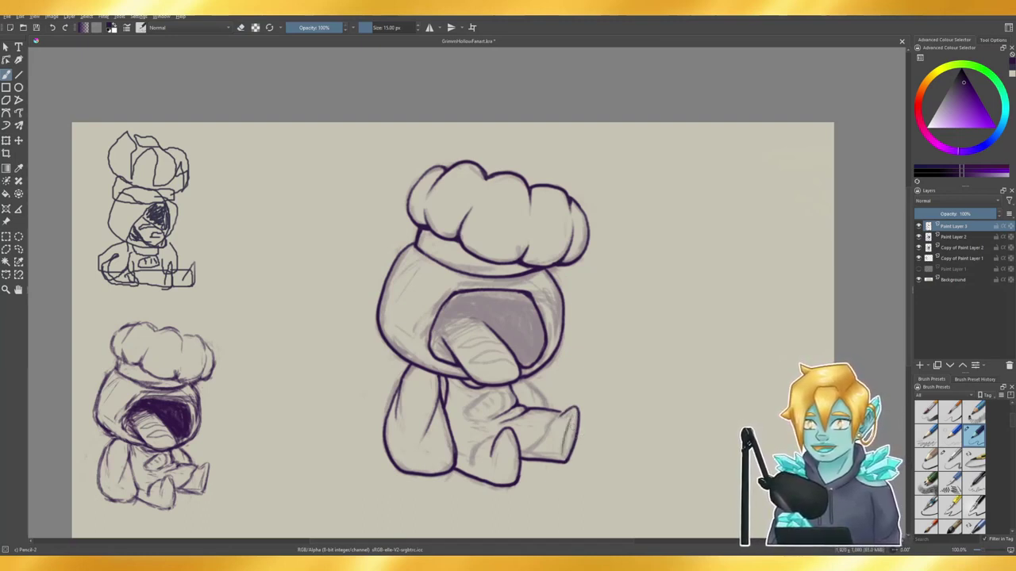
pyautogui.hotkey('ctrl', 'z')
pyautogui.moveTo(574, 413); pyautogui.dragTo(562, 456)
pyautogui.hotkey('ctrl', 'z')
pyautogui.moveTo(574, 410); pyautogui.dragTo(563, 450)
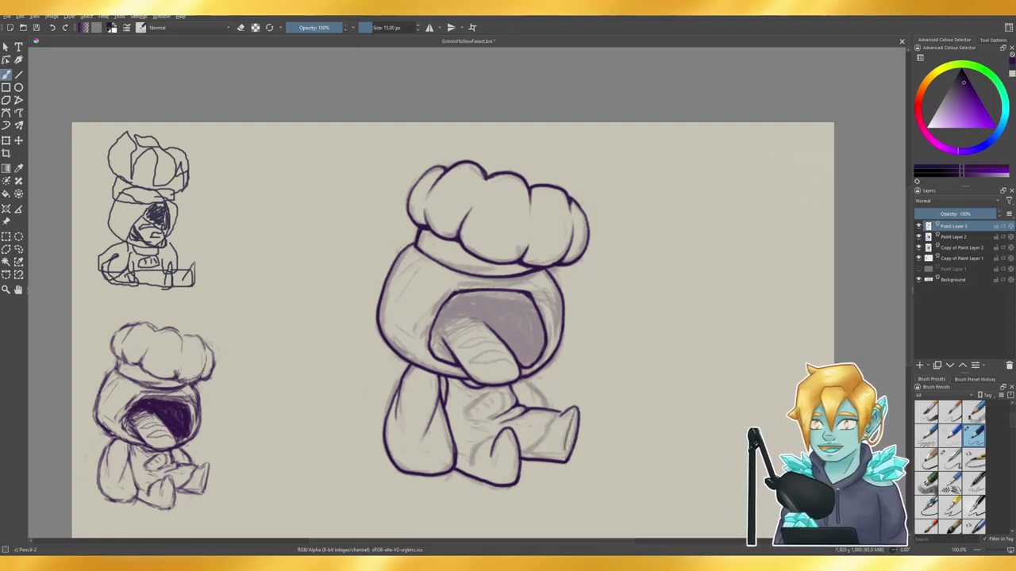
pyautogui.hotkey('ctrl', 'z')
pyautogui.moveTo(573, 413); pyautogui.dragTo(562, 468)
pyautogui.hotkey('ctrl', 'z')
pyautogui.moveTo(573, 414); pyautogui.dragTo(563, 456)
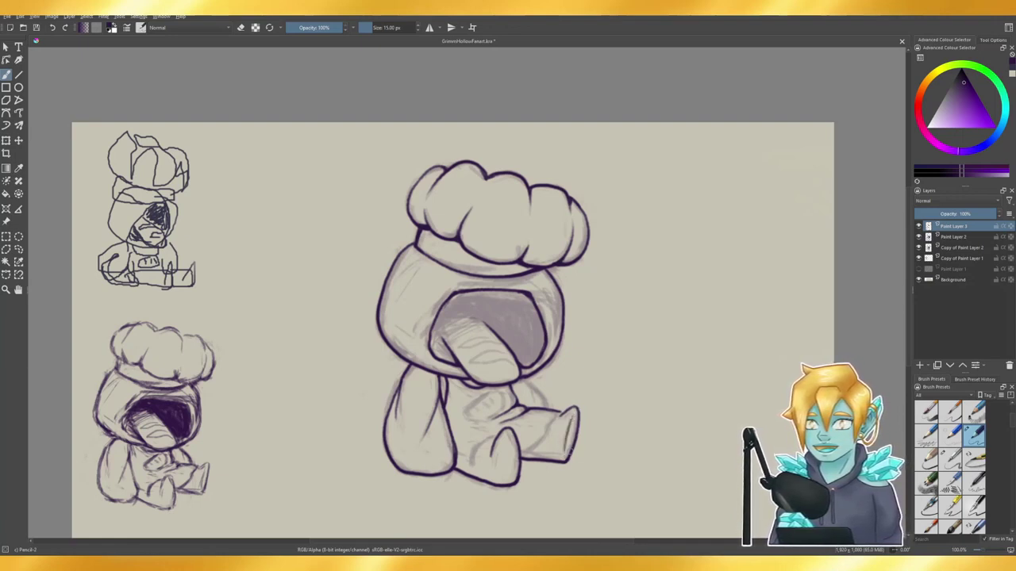
pyautogui.hotkey('ctrl', 'z')
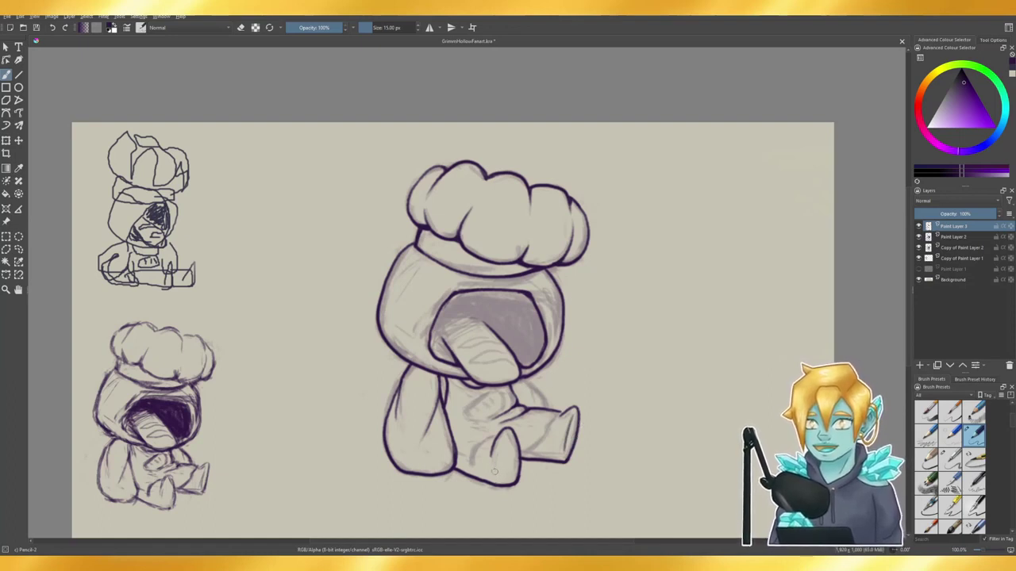
# - Extend the front foot's inner sole line down to the leg's underside and tidy the join
pyautogui.moveTo(494, 468); pyautogui.dragTo(492, 483)
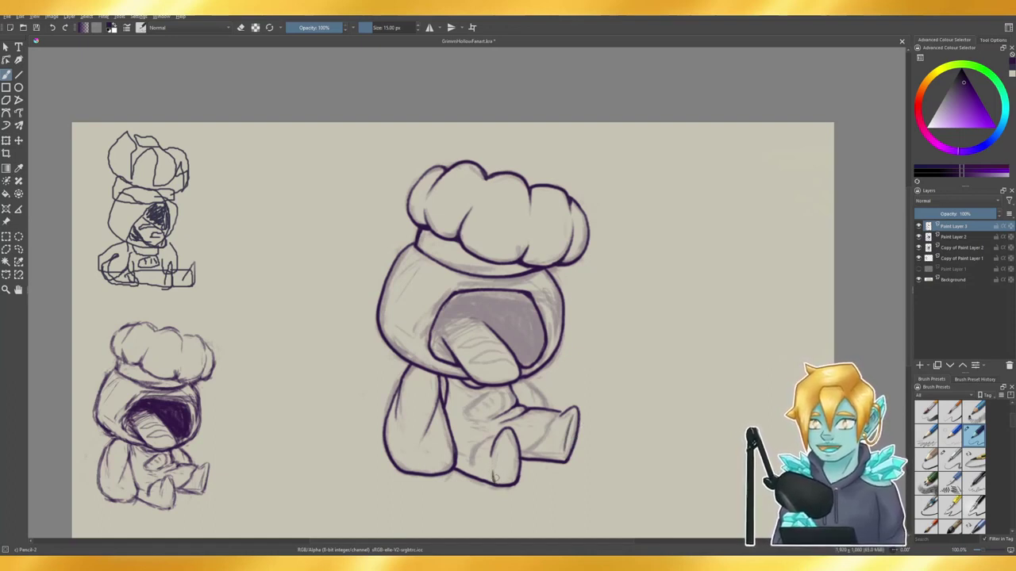
pyautogui.hotkey('ctrl', 'z')
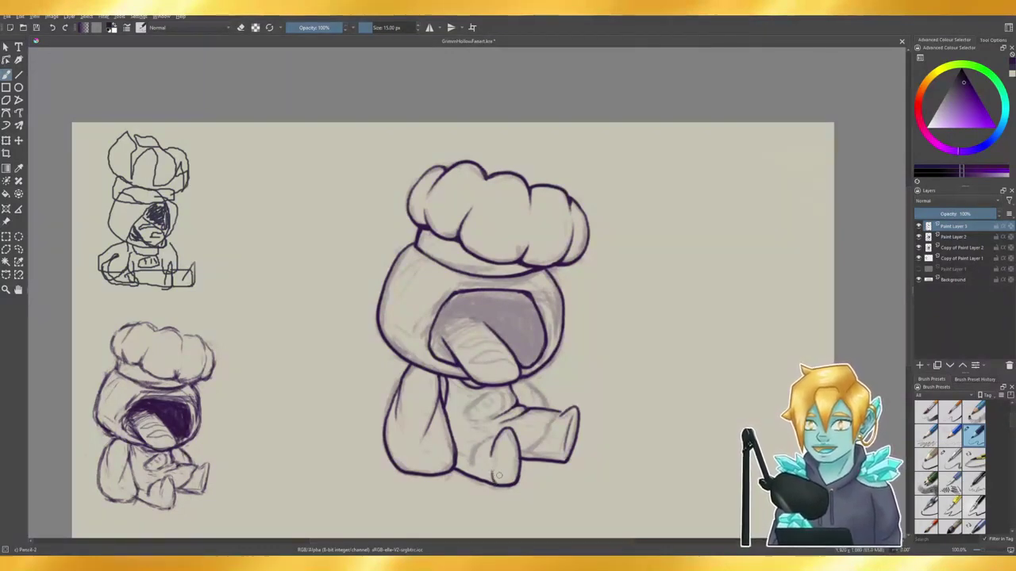
pyautogui.press('e')
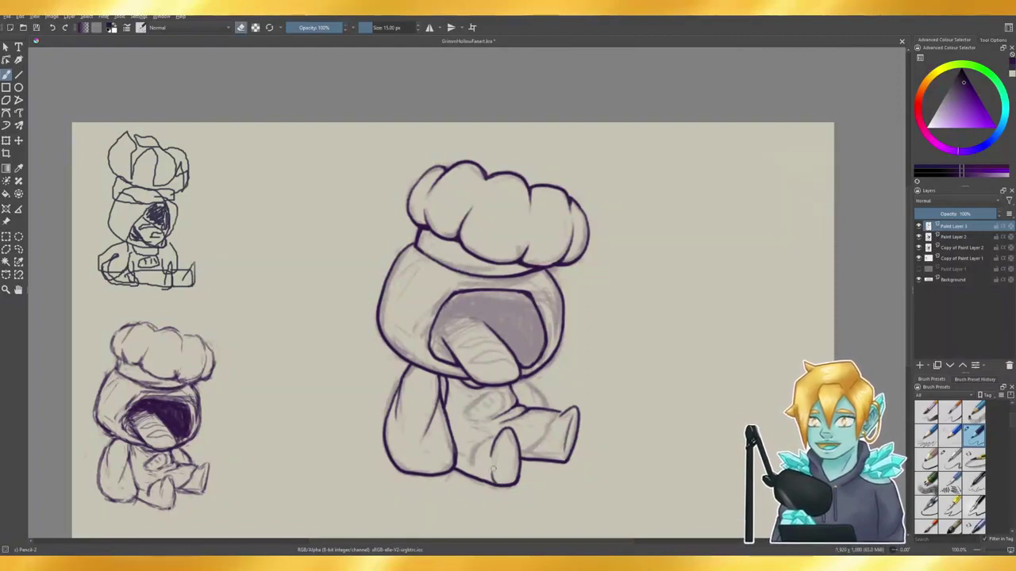
pyautogui.press('e')
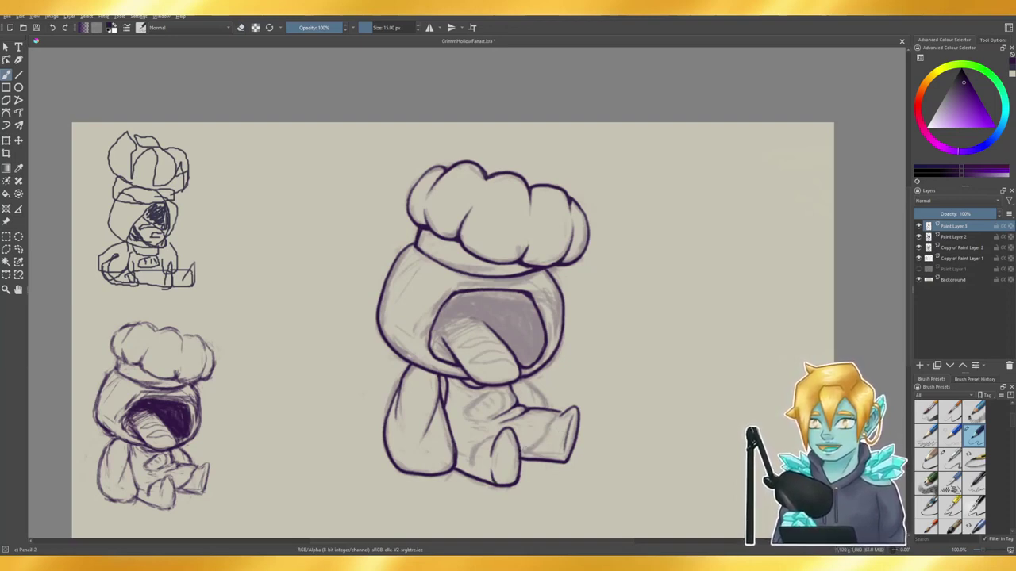
# - Ink the curved hem line across the right leg up toward its upturned foot, redrawing the first attempt
pyautogui.moveTo(519, 453); pyautogui.dragTo(561, 416)
pyautogui.hotkey('ctrl', 'z')
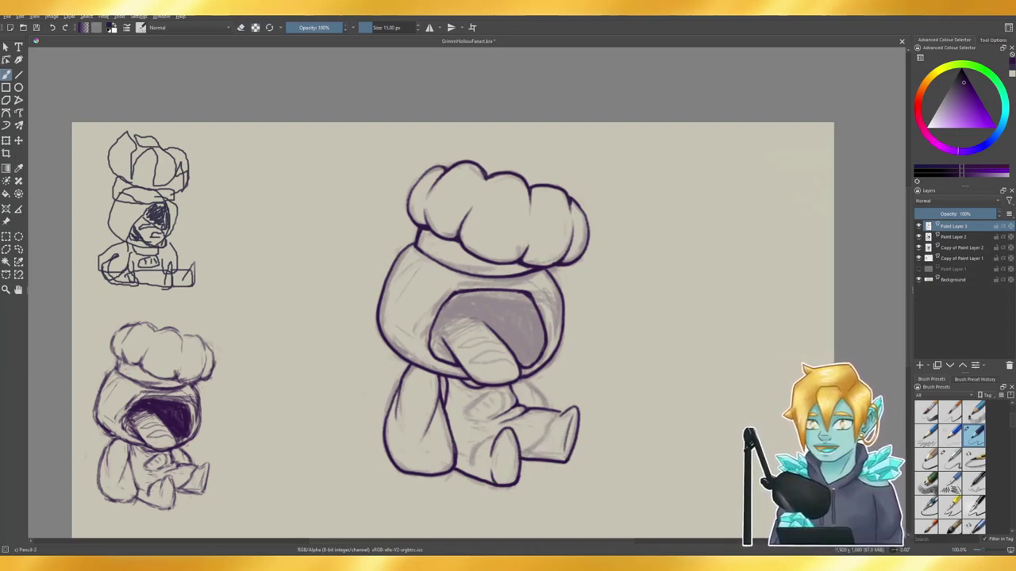
pyautogui.moveTo(521, 453); pyautogui.dragTo(562, 412)
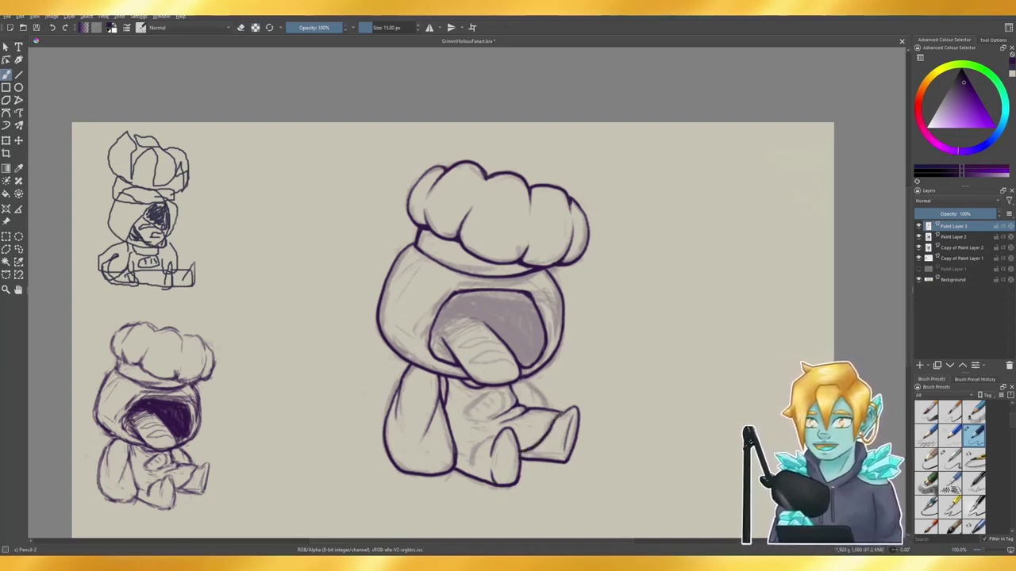
# - Ink the short curved hem line on the front leg beside its foot and tidy it
pyautogui.moveTo(457, 459); pyautogui.dragTo(496, 437)
pyautogui.hotkey('ctrl', 'z')
pyautogui.press('e')
pyautogui.press('e')
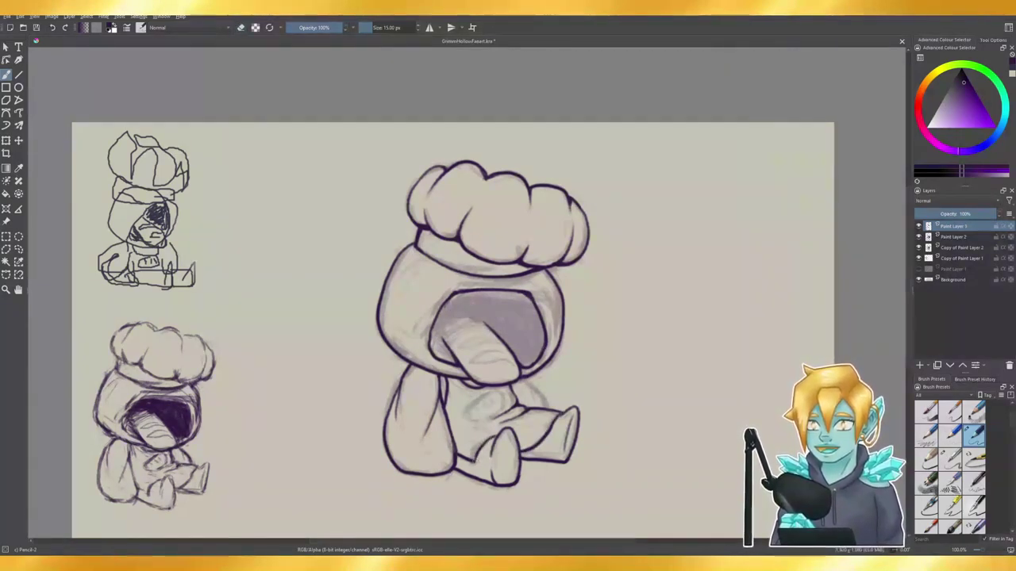
pyautogui.press('e')
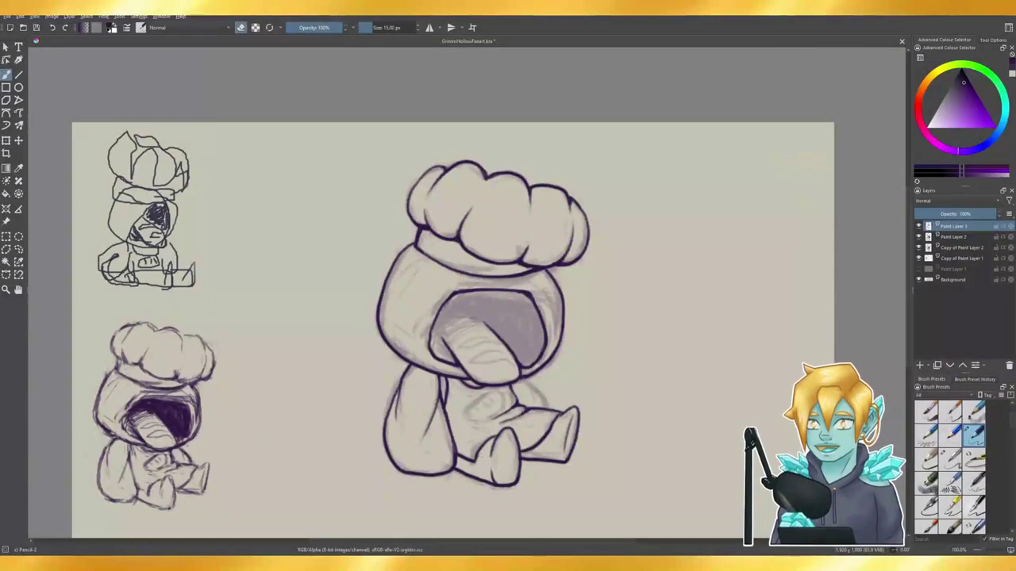
pyautogui.press('e')
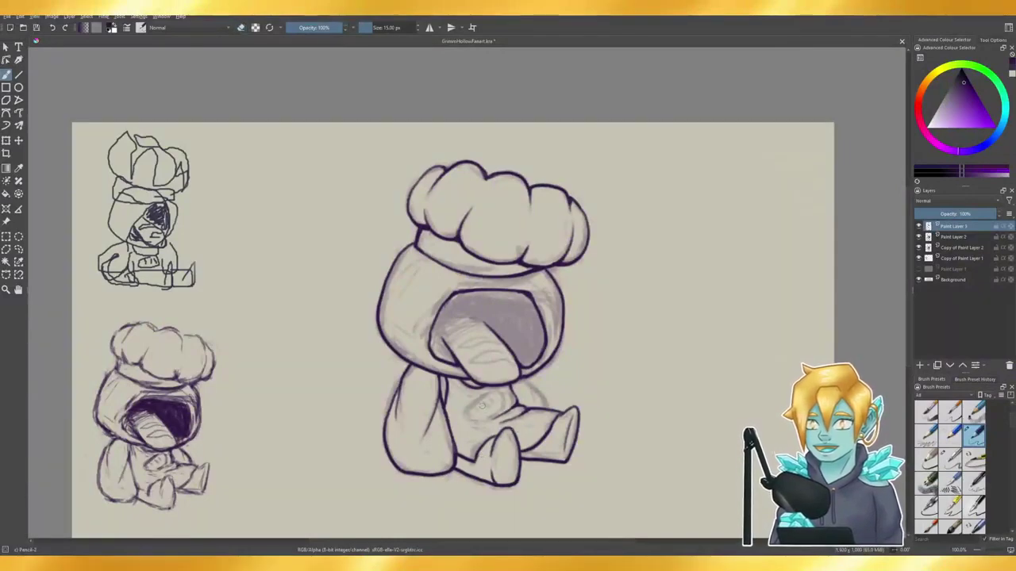
# - Ink the slanted oval outline of the bread emblem on the character's belly, redrawing it until it fits
pyautogui.moveTo(504, 393)
pyautogui.mouseDown()
pyautogui.moveTo(464, 411)
pyautogui.moveTo(514, 411)
pyautogui.moveTo(497, 392)
pyautogui.mouseUp()
pyautogui.hotkey('ctrl', 'z')
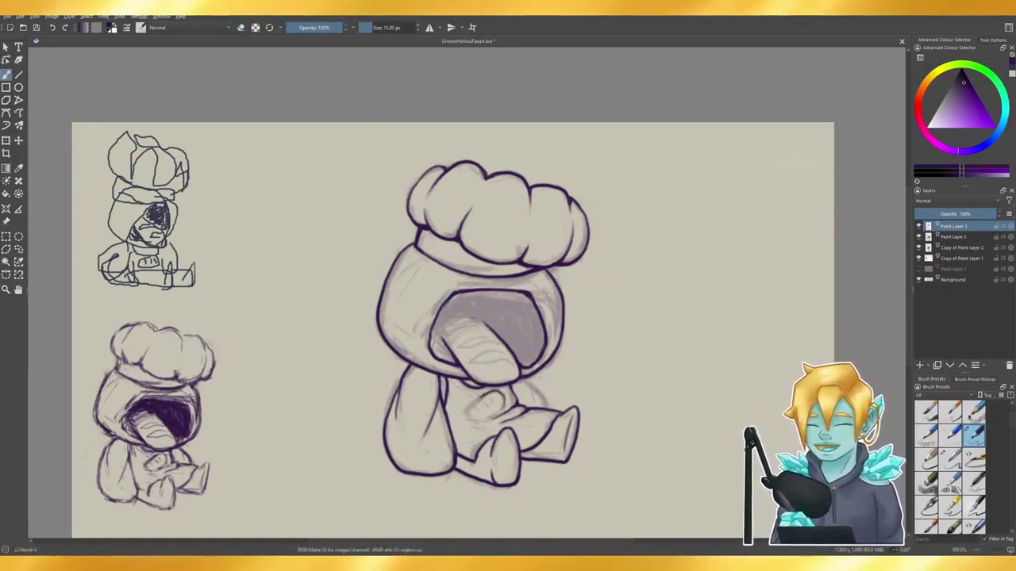
pyautogui.moveTo(480, 400)
pyautogui.mouseDown()
pyautogui.moveTo(467, 419)
pyautogui.moveTo(503, 409)
pyautogui.mouseUp()
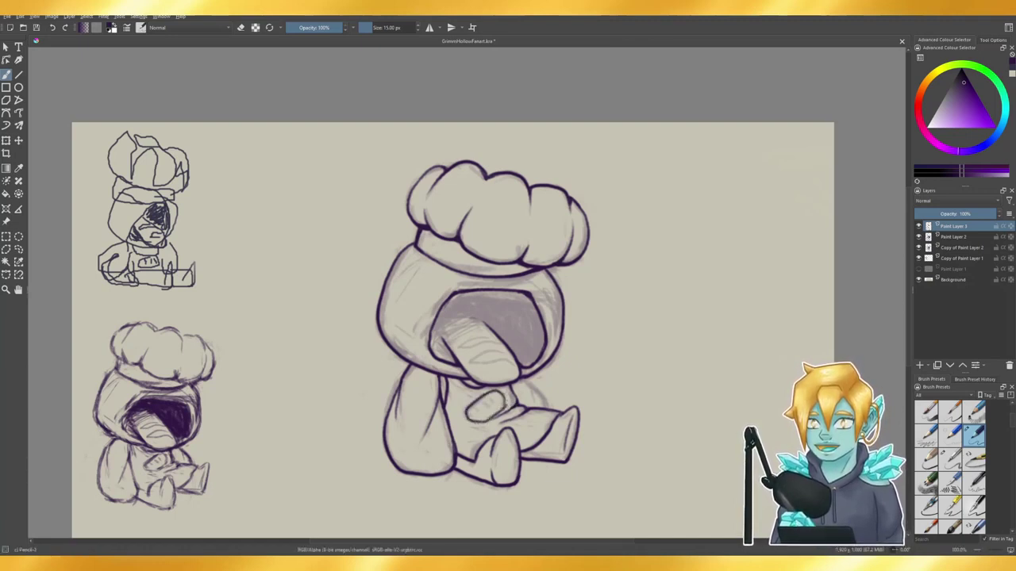
pyautogui.press('e')
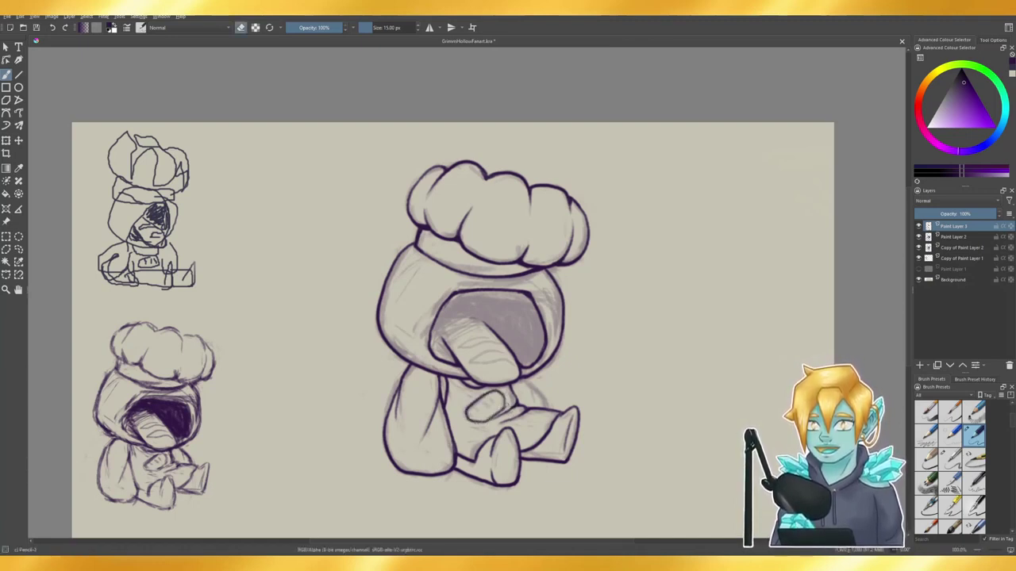
pyautogui.press('e')
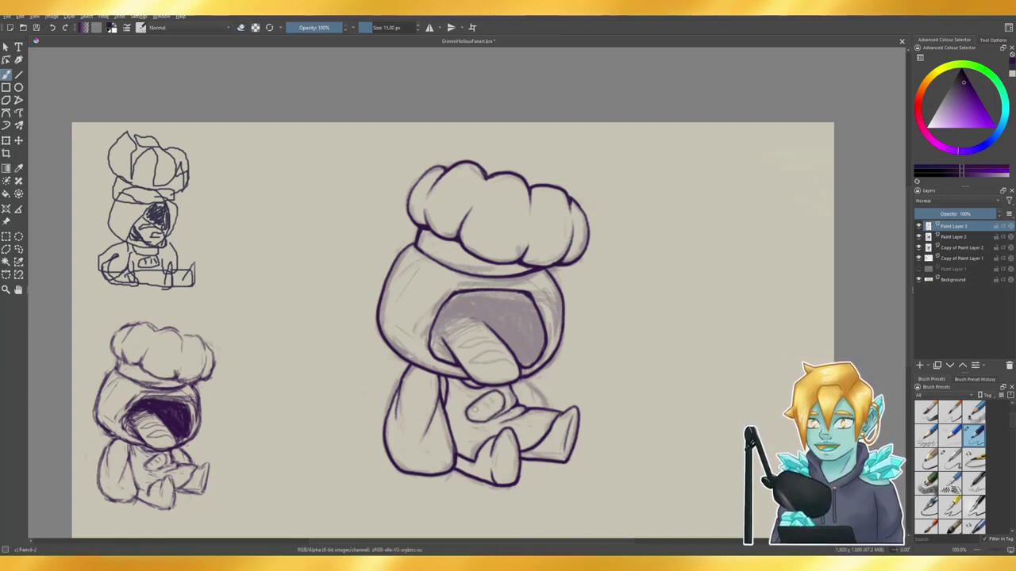
# - Ink three short score marks inside the belly emblem, correcting them until they fit, and a small fold line beneath it
pyautogui.moveTo(474, 413); pyautogui.dragTo(484, 410)
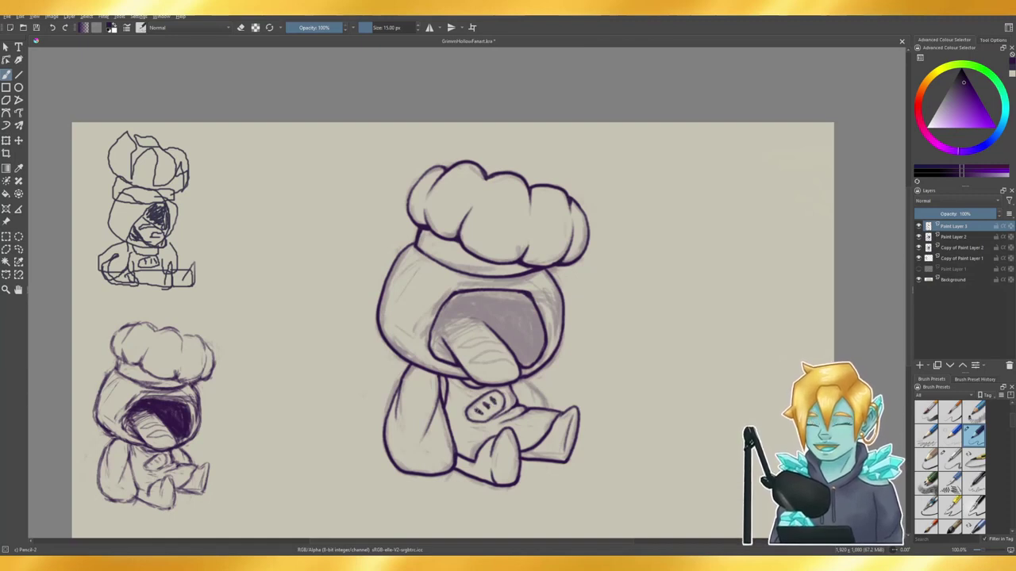
pyautogui.press('e')
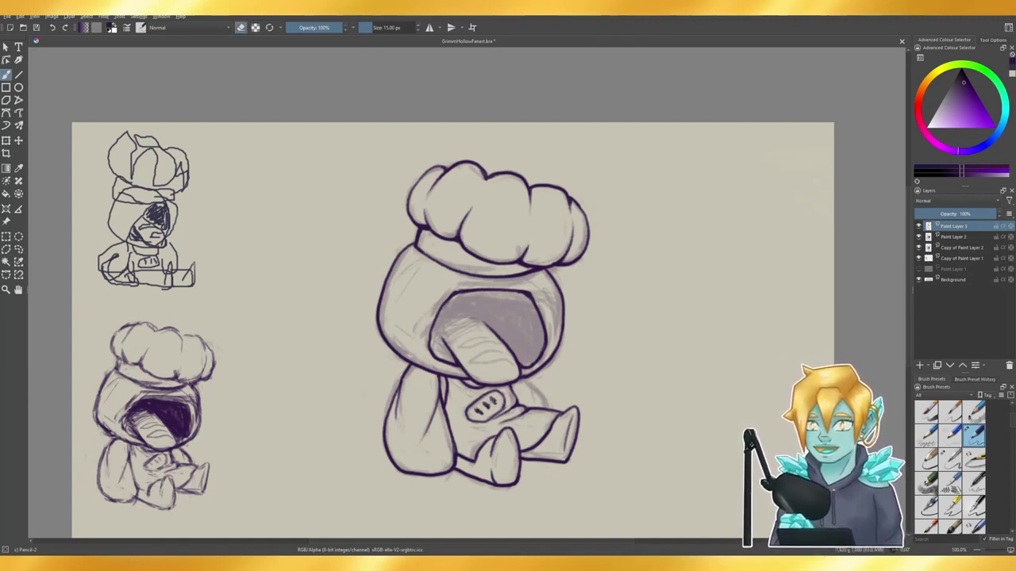
pyautogui.press('e')
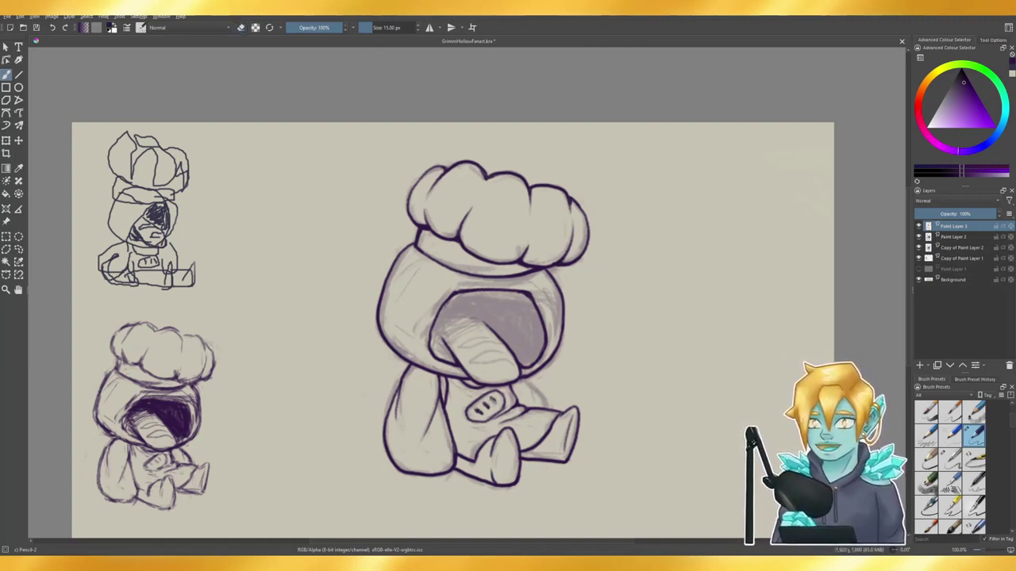
pyautogui.press('e')
pyautogui.press('e')
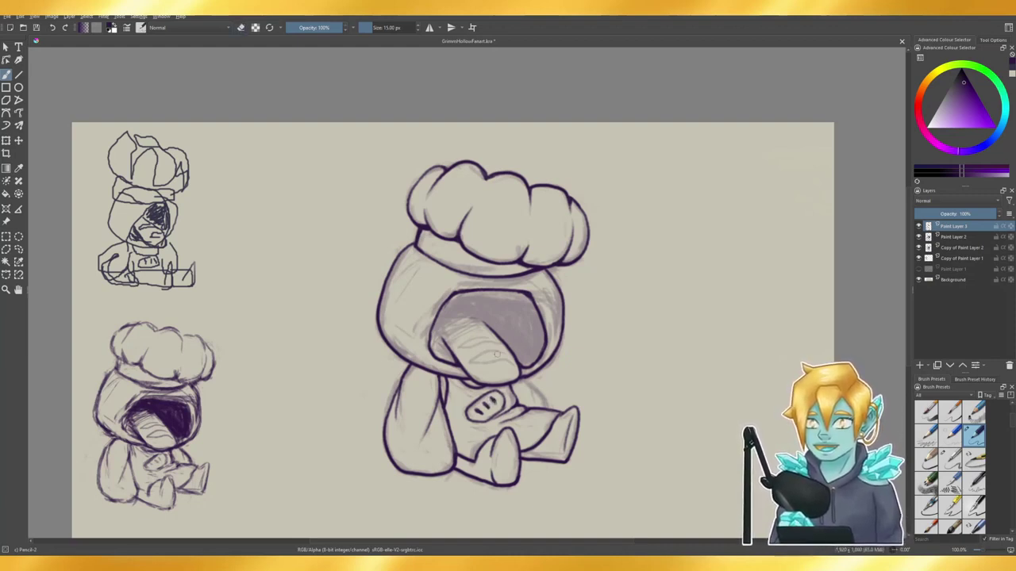
pyautogui.press('e')
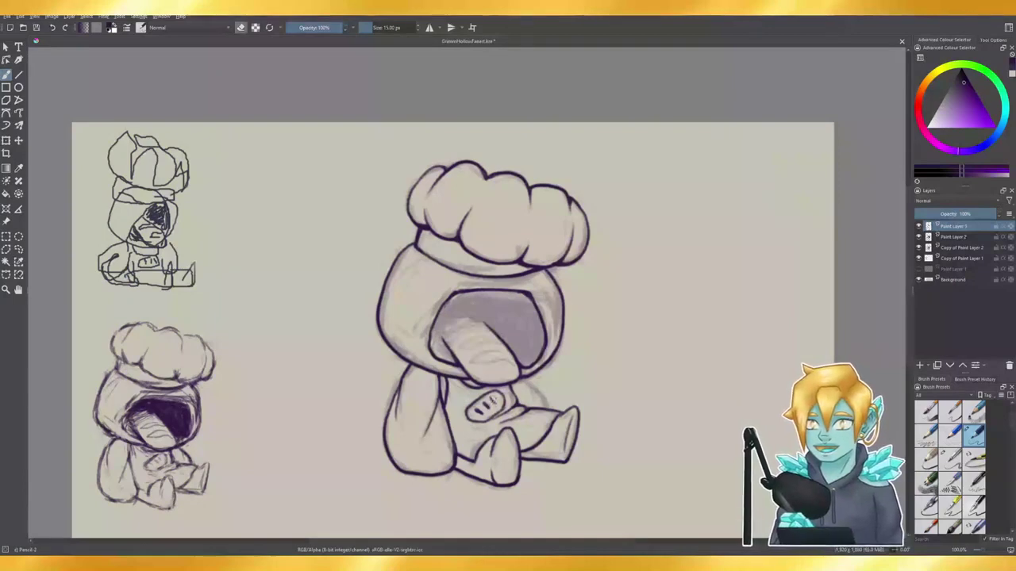
pyautogui.press('e')
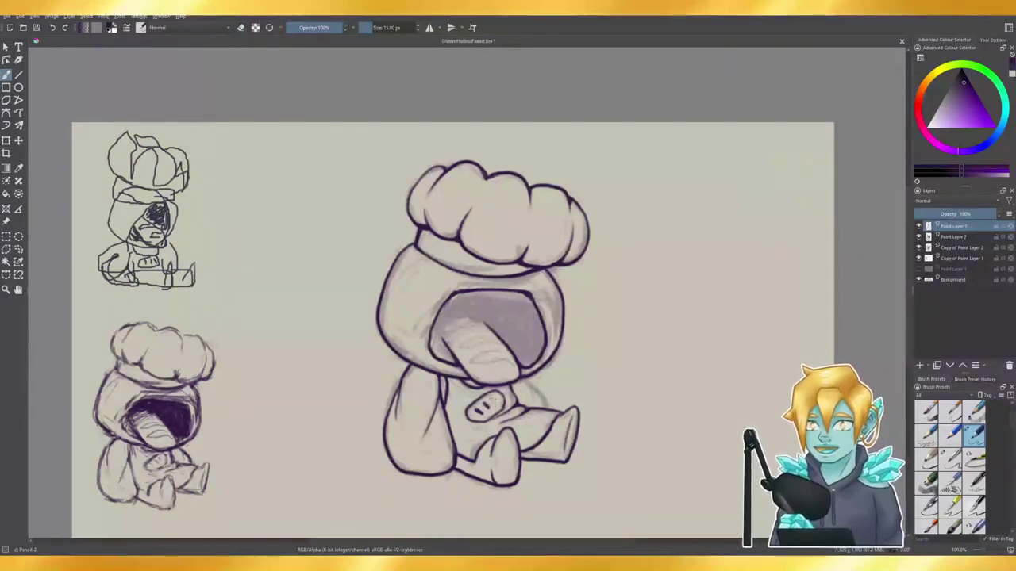
pyautogui.moveTo(490, 401); pyautogui.dragTo(497, 397)
pyautogui.hotkey('ctrl', 'z')
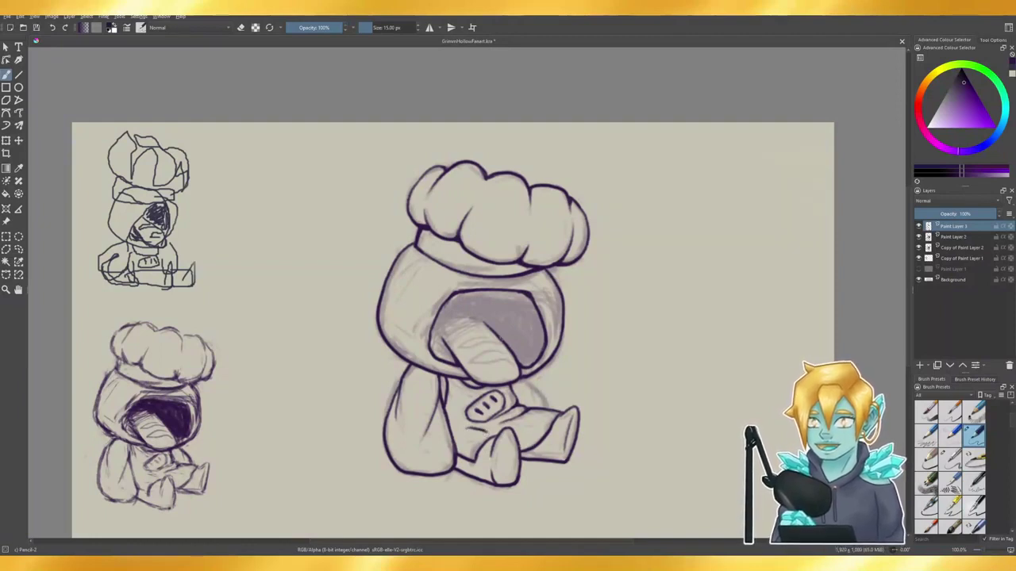
# - Ink the curved score marks across the loaf sticking out of the mouth, redrawing them until they fit
pyautogui.moveTo(502, 356); pyautogui.dragTo(463, 364)
pyautogui.moveTo(462, 364)
pyautogui.mouseDown()
pyautogui.moveTo(505, 362)
pyautogui.moveTo(479, 351)
pyautogui.moveTo(508, 362)
pyautogui.moveTo(475, 363)
pyautogui.mouseUp()
pyautogui.hotkey('ctrl', 'z')
pyautogui.hotkey('ctrl', 'z')
pyautogui.hotkey('ctrl', 'z')
pyautogui.moveTo(487, 336)
pyautogui.mouseDown()
pyautogui.moveTo(462, 344)
pyautogui.moveTo(473, 359)
pyautogui.moveTo(509, 362)
pyautogui.moveTo(487, 337)
pyautogui.moveTo(464, 347)
pyautogui.moveTo(493, 343)
pyautogui.moveTo(461, 348)
pyautogui.moveTo(483, 343)
pyautogui.moveTo(462, 348)
pyautogui.moveTo(470, 340)
pyautogui.mouseUp()
pyautogui.hotkey('ctrl', 'z')
pyautogui.hotkey('ctrl', 'z')
pyautogui.hotkey('ctrl', 'z')
pyautogui.hotkey('ctrl', 'z')
pyautogui.hotkey('ctrl', 'z')
pyautogui.moveTo(474, 336); pyautogui.dragTo(464, 347)
pyautogui.moveTo(496, 341); pyautogui.dragTo(464, 346)
pyautogui.press('e')
pyautogui.press('e')
pyautogui.press('e')
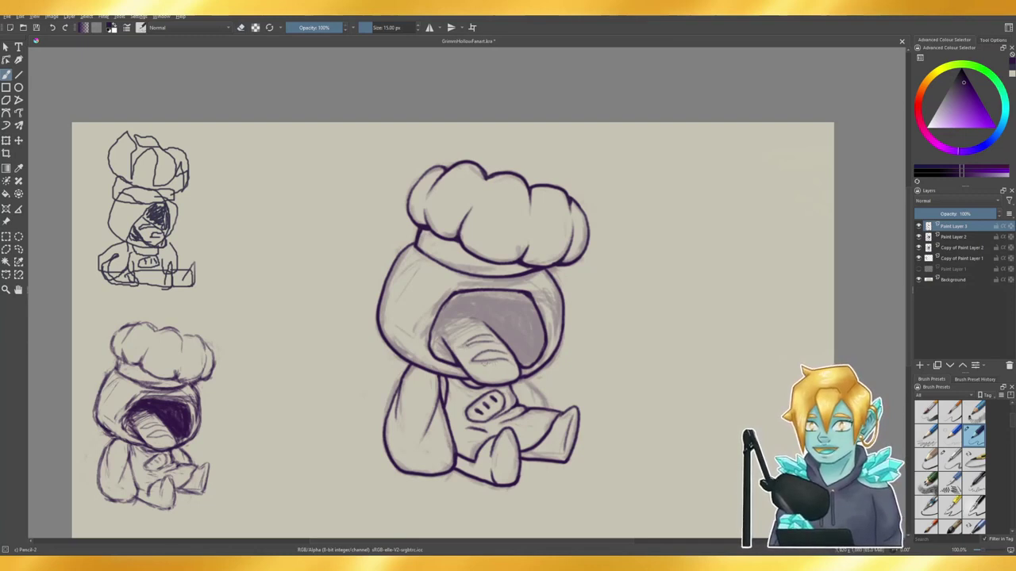
# - Clean up the lower score mark on the loaf by erasing its excess ink
pyautogui.press('e')
pyautogui.moveTo(484, 361); pyautogui.dragTo(506, 358)
pyautogui.press('e')
pyautogui.press('e')
pyautogui.press('e')
pyautogui.press('e')
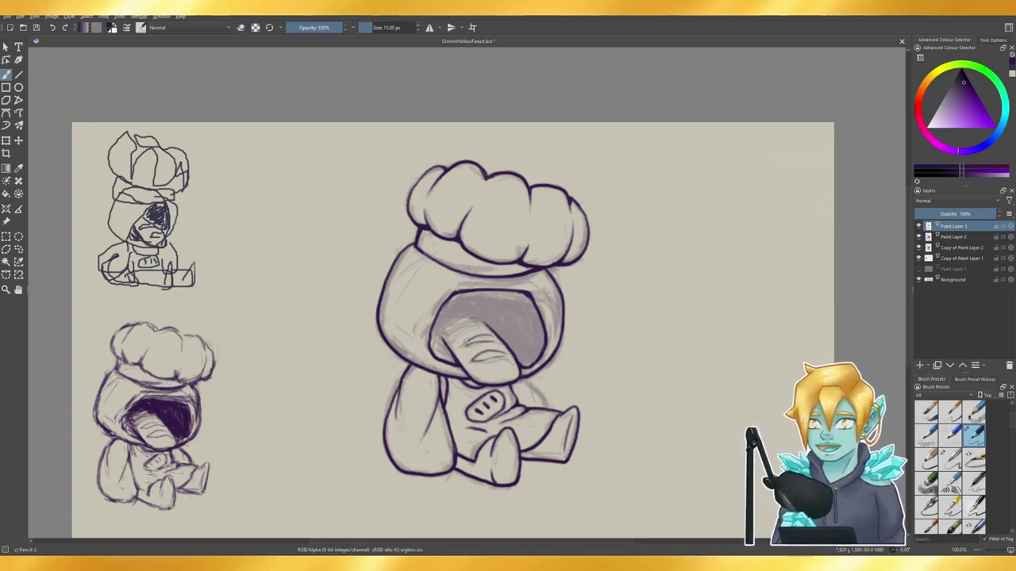
# - Erase and redraw the upper score mark on the loaf in the mouth
pyautogui.moveTo(473, 333)
pyautogui.mouseDown()
pyautogui.moveTo(481, 346)
pyautogui.moveTo(493, 341)
pyautogui.moveTo(460, 341)
pyautogui.mouseUp()
pyautogui.press('e')
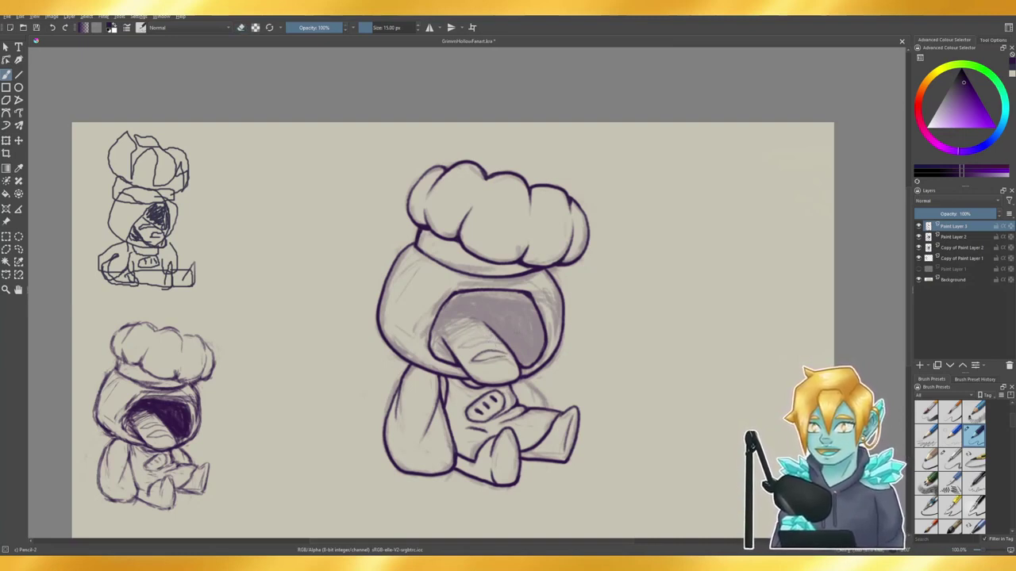
pyautogui.moveTo(492, 337); pyautogui.dragTo(466, 339)
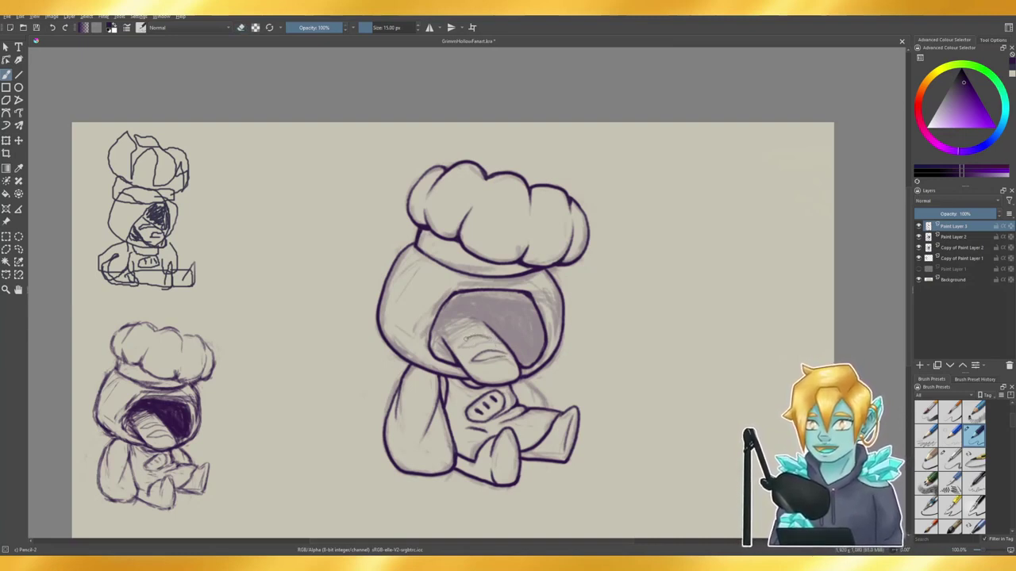
pyautogui.hotkey('ctrl', 'z')
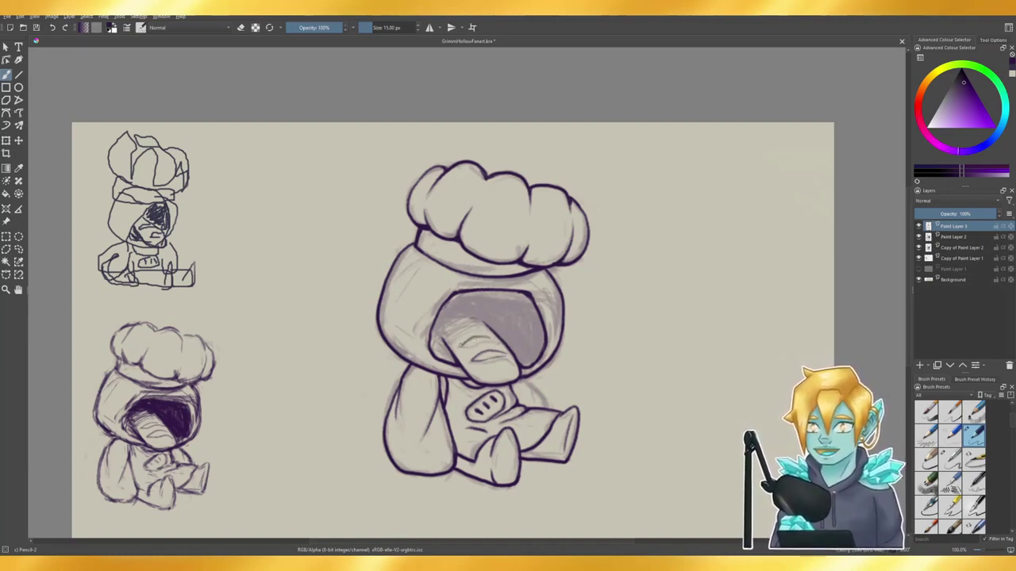
pyautogui.press('e')
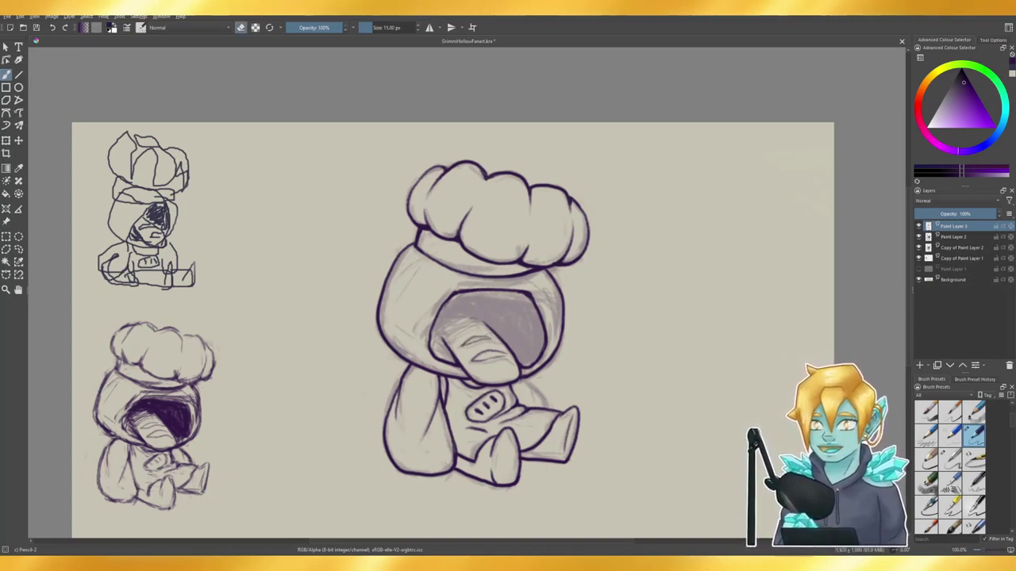
# - Touch up the line art around the bread and legs, alternating between drawing and erasing small portions of the lines
pyautogui.press('e')
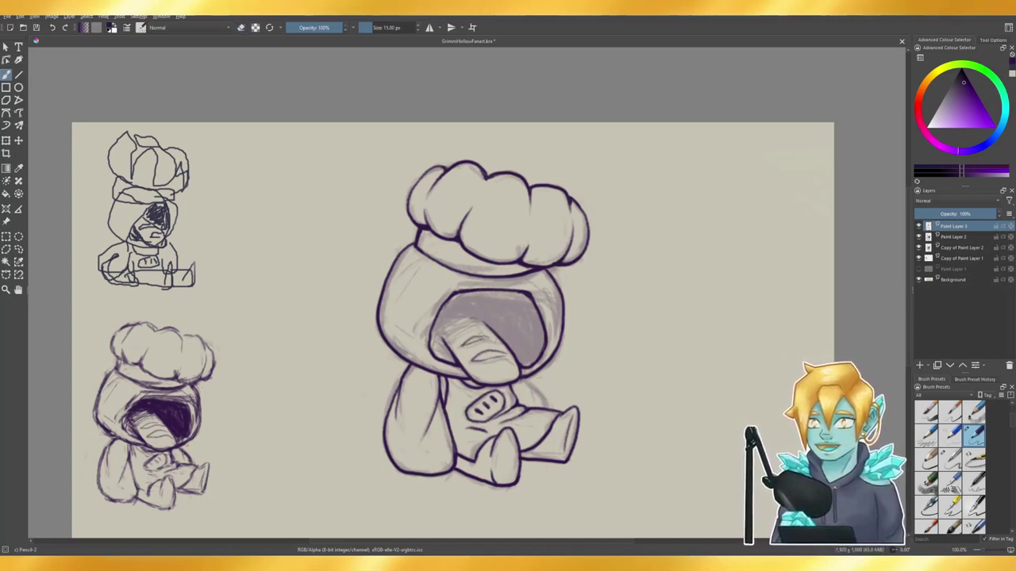
pyautogui.press('e')
pyautogui.press('e')
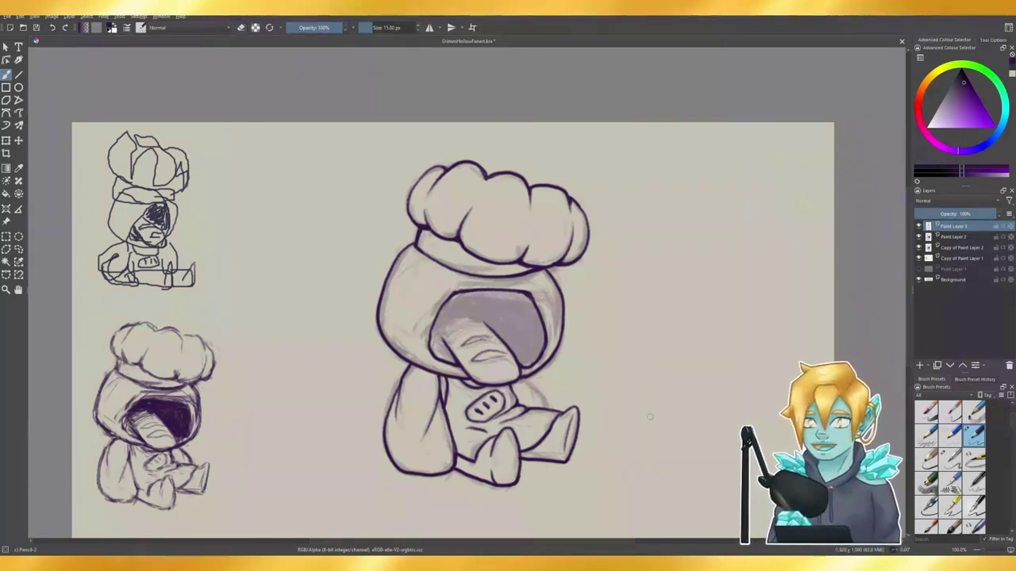
pyautogui.press('e')
pyautogui.press('e')
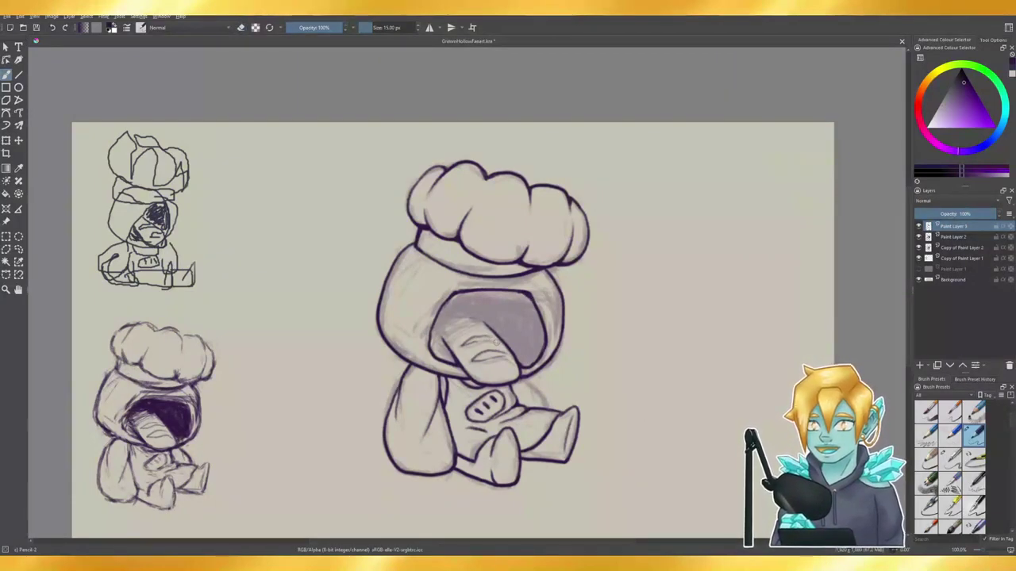
pyautogui.press('e')
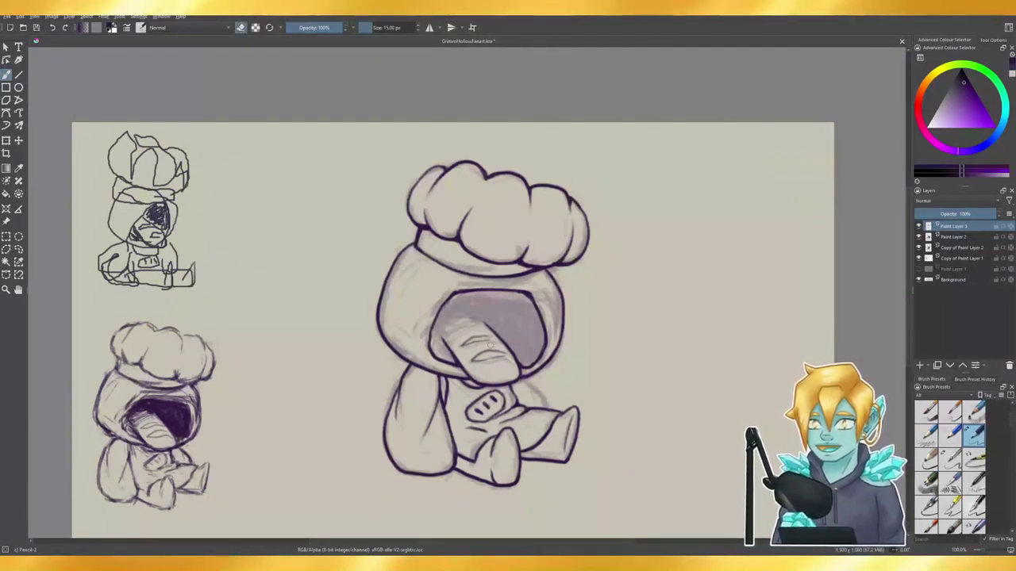
pyautogui.press('e')
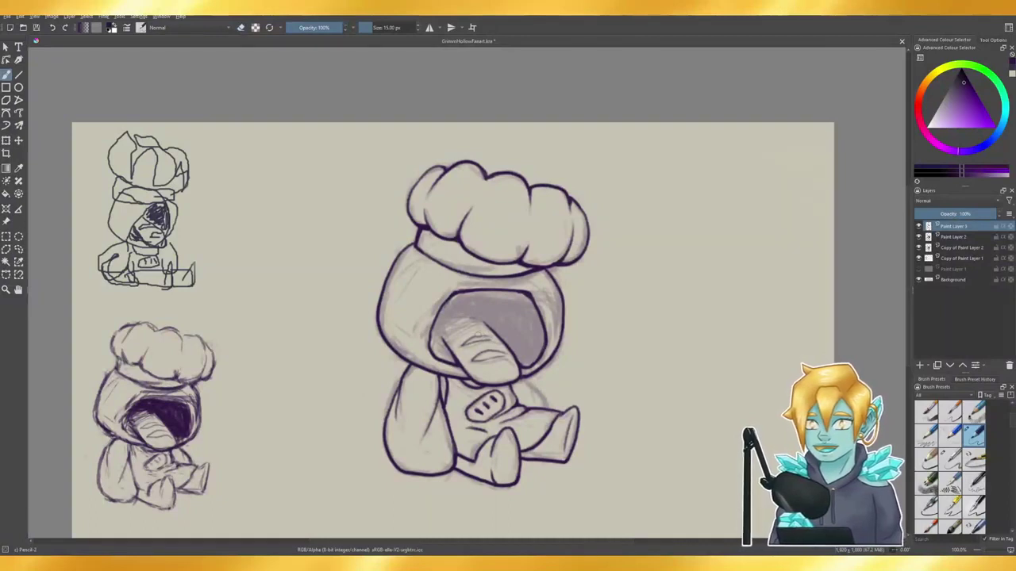
pyautogui.press('e')
pyautogui.press('e')
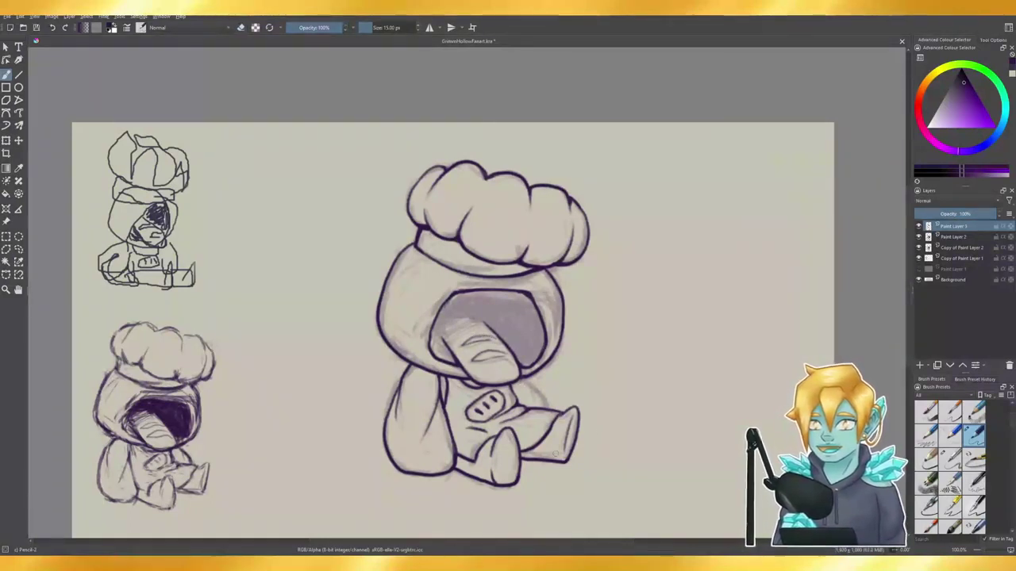
pyautogui.press('e')
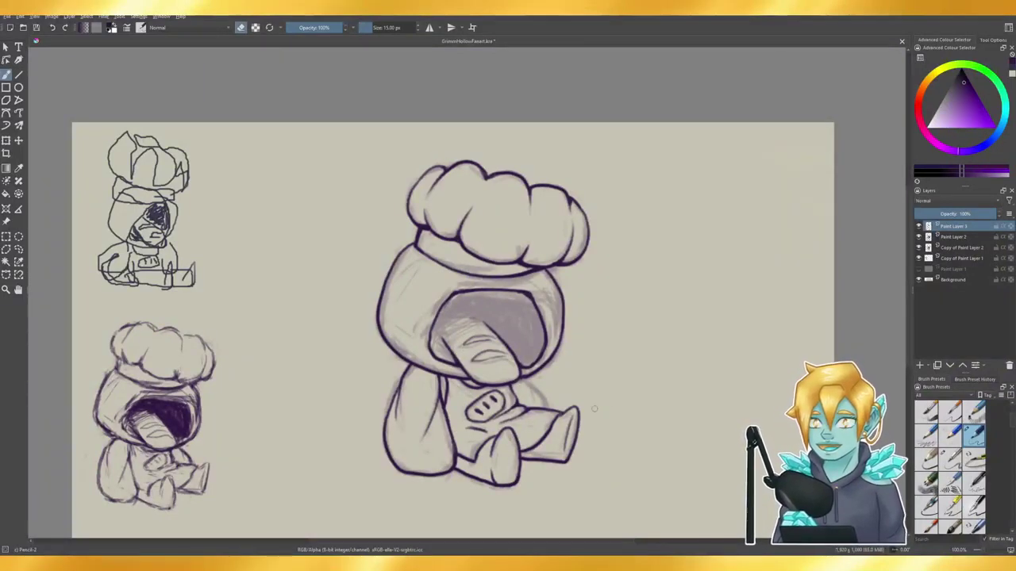
pyautogui.press('e')
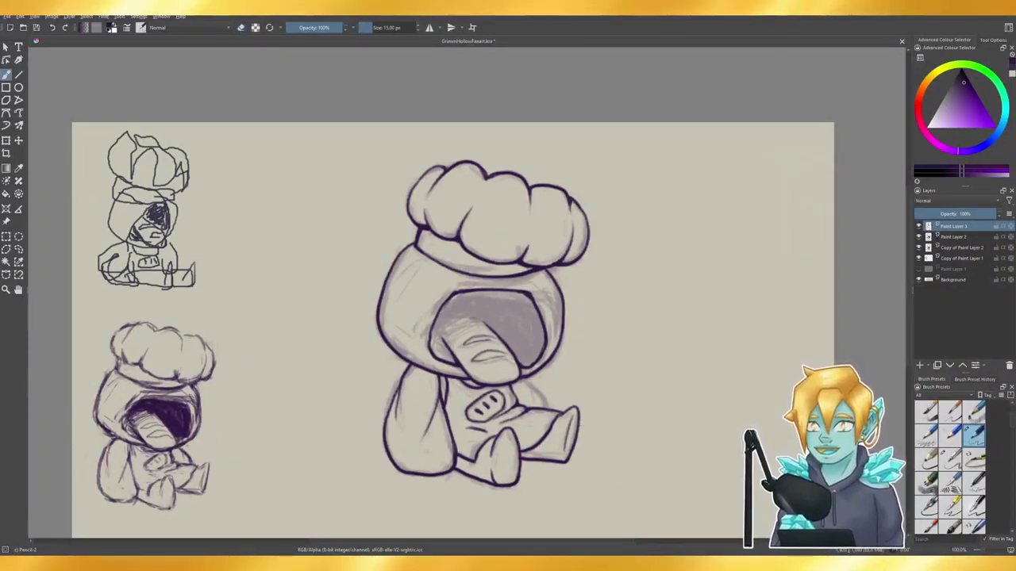
# - Lasso the upper score mark on the bread, adjust it with Transform, and clear the selection
pyautogui.click(19, 251)
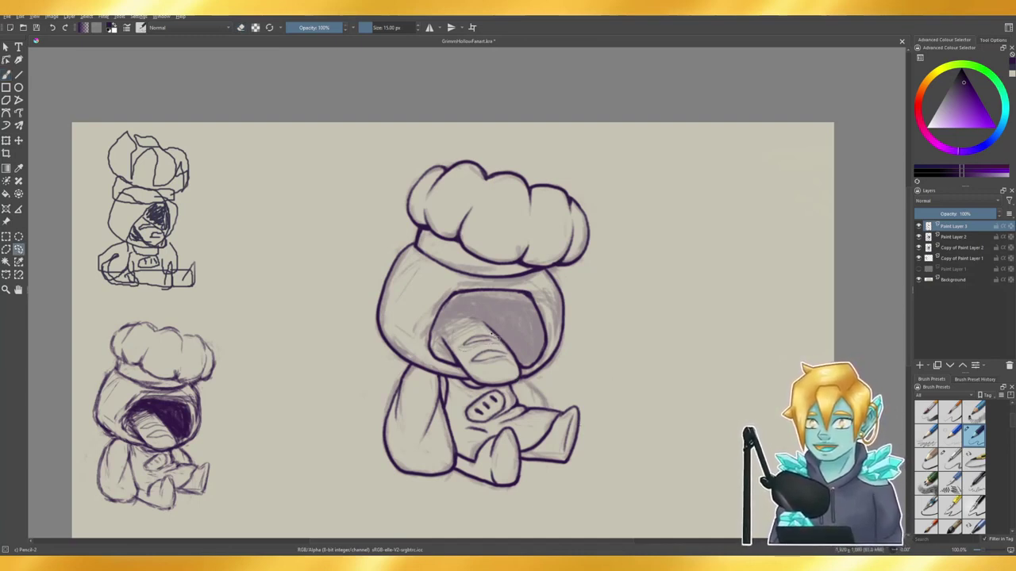
pyautogui.hotkey('ctrl', 't')
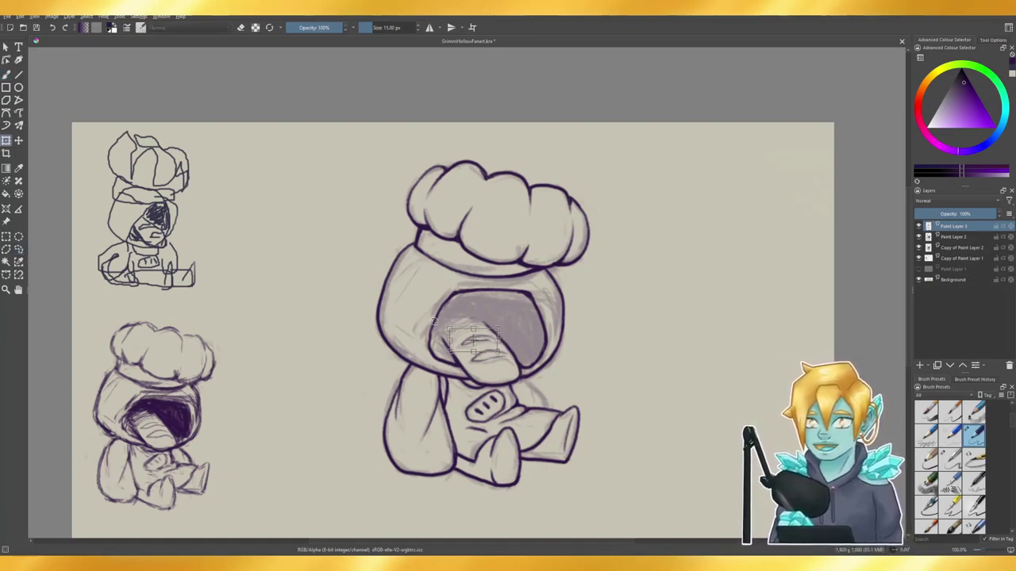
pyautogui.click(6, 74)
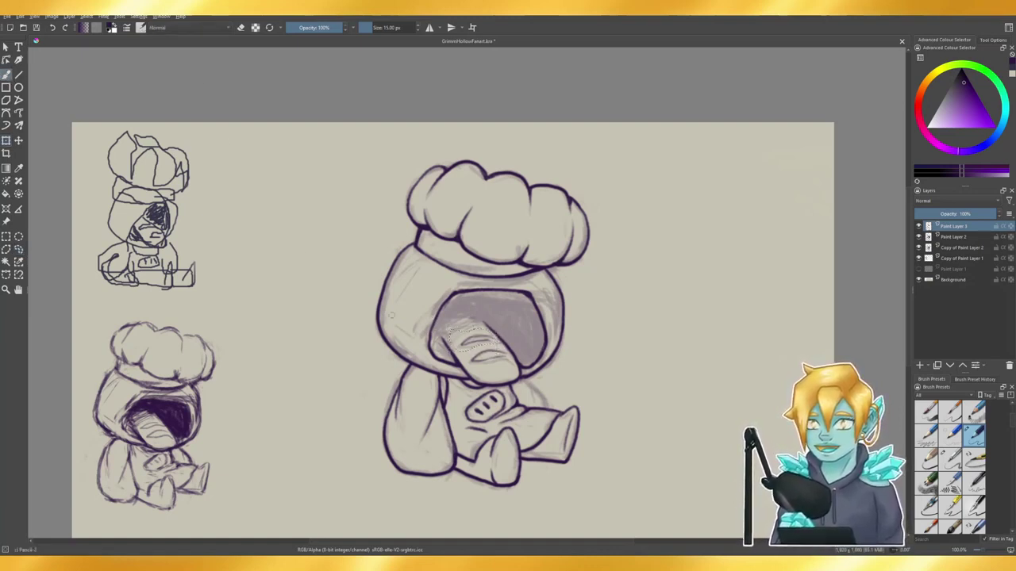
pyautogui.hotkey('ctrl', 'shift', 'a')
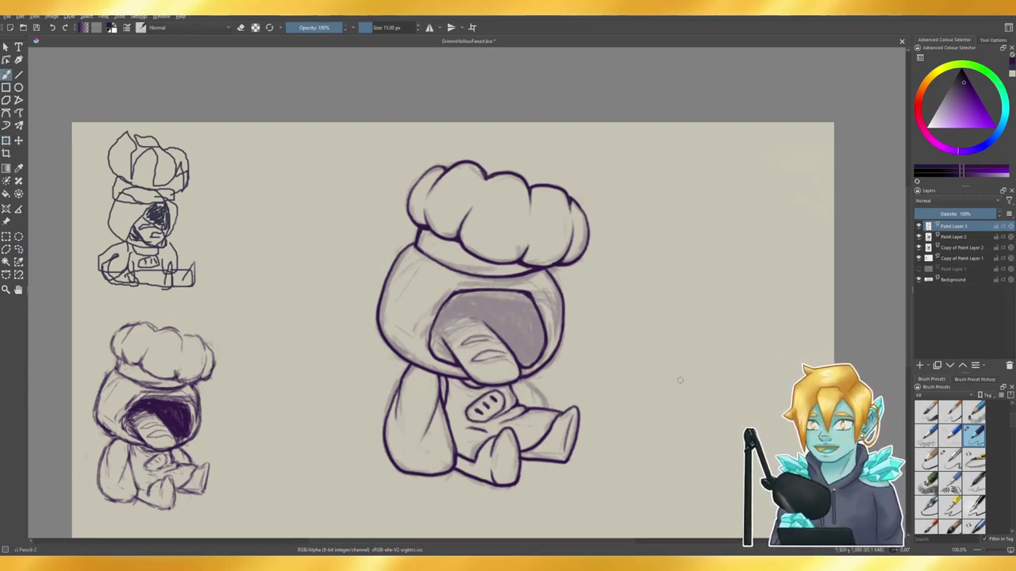
# - Draw the far arm as short curved lines between the head and the outstretched leg, undoing the stray stroke
pyautogui.moveTo(526, 375); pyautogui.dragTo(540, 406)
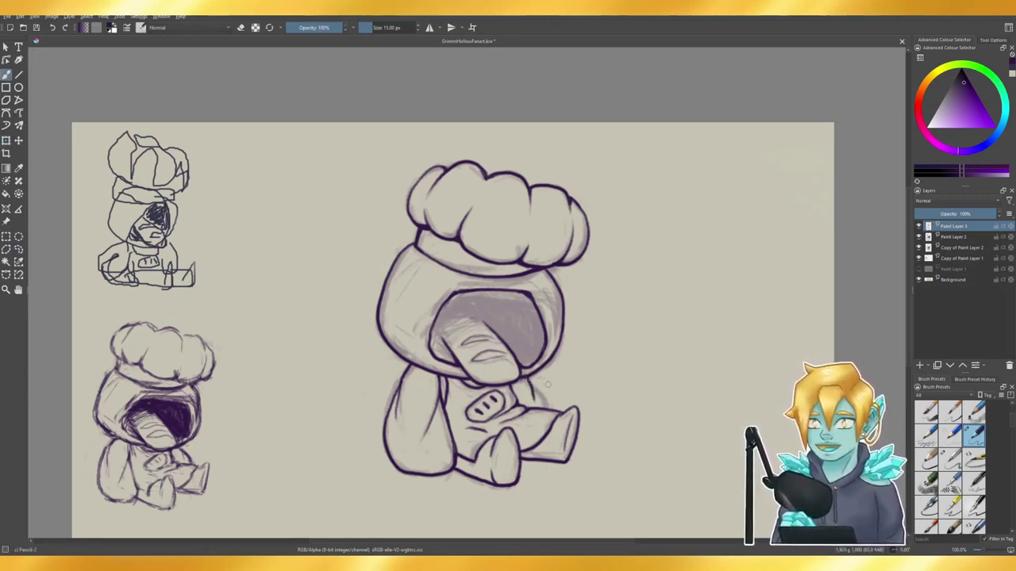
pyautogui.moveTo(530, 384); pyautogui.dragTo(548, 409)
pyautogui.hotkey('ctrl', 'z')
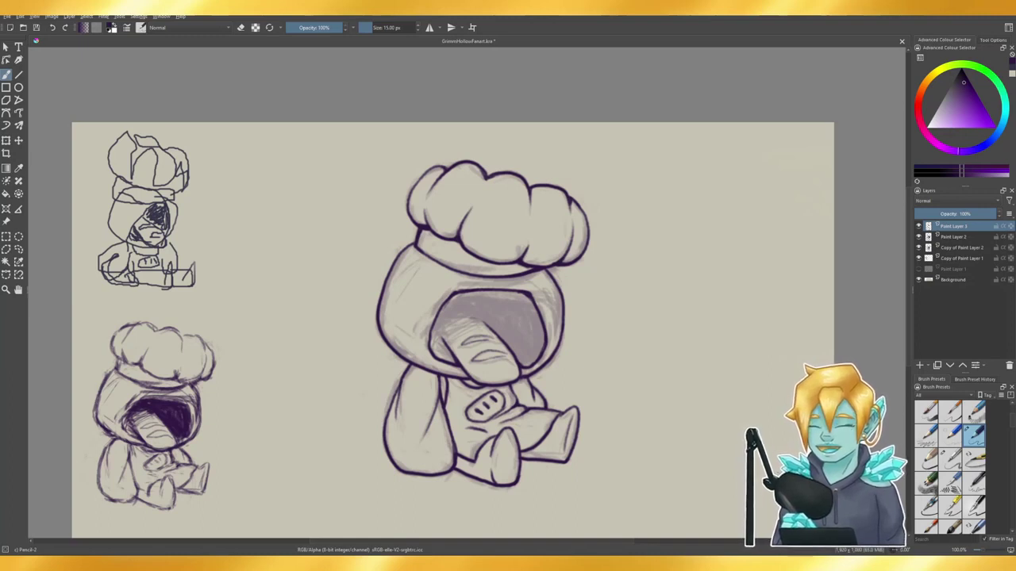
# - Hide the Paint Layer 2 sketch, then enlarge the lassoed leftmost puff of the chef hat slightly with Transform and deselect it
pyautogui.click(919, 236)
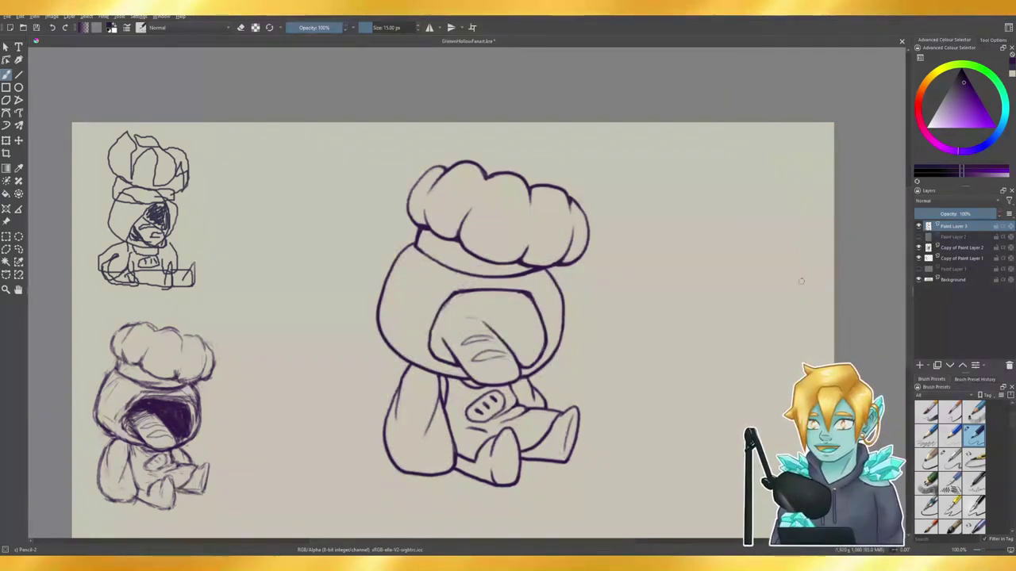
pyautogui.click(18, 249)
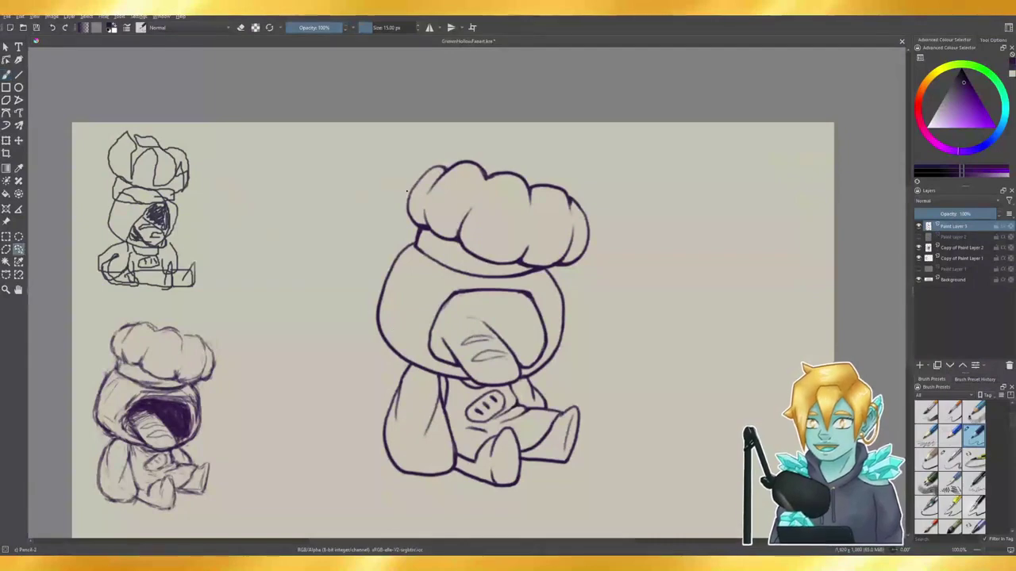
pyautogui.moveTo(380, 191)
pyautogui.mouseDown()
pyautogui.moveTo(421, 227)
pyautogui.moveTo(443, 173)
pyautogui.moveTo(437, 145)
pyautogui.moveTo(378, 189)
pyautogui.mouseUp()
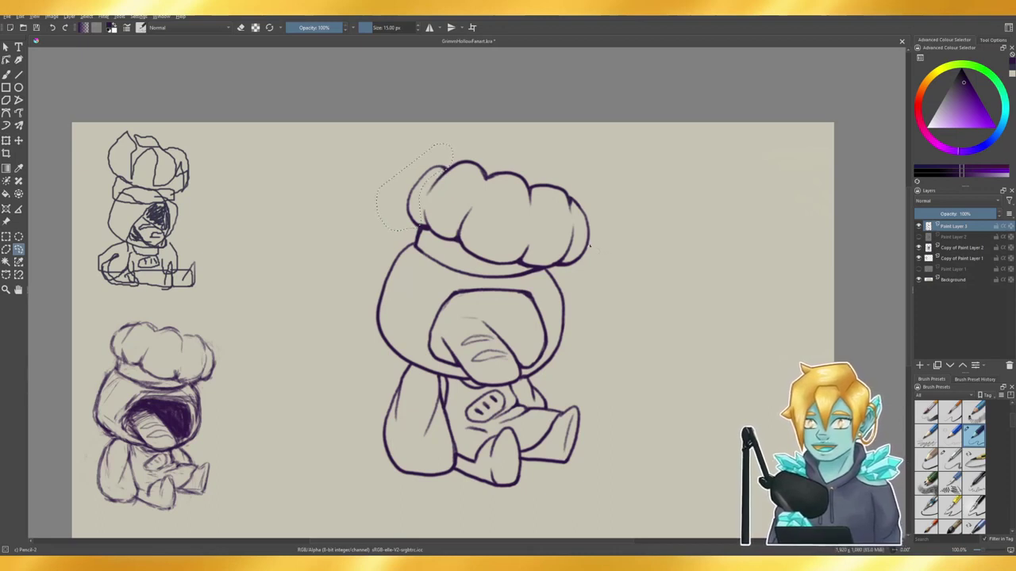
pyautogui.hotkey('ctrl', 't')
pyautogui.moveTo(375, 144); pyautogui.dragTo(372, 139)
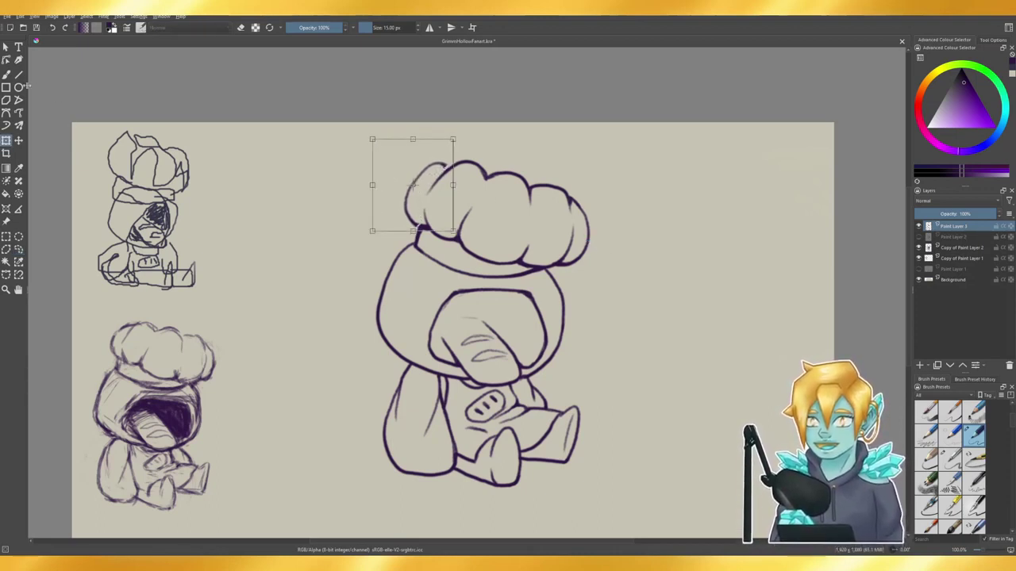
pyautogui.click(6, 74)
pyautogui.hotkey('ctrl', 'shift', 'a')
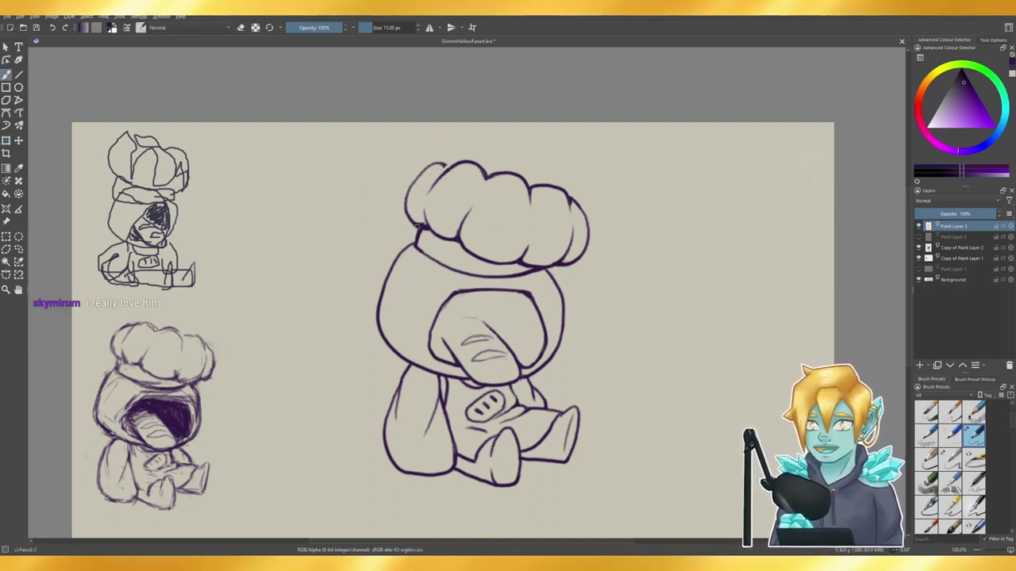
# - Clean up the leftmost hat puff's edges and redraw its top outline where it meets the neighbouring puff
pyautogui.press('e')
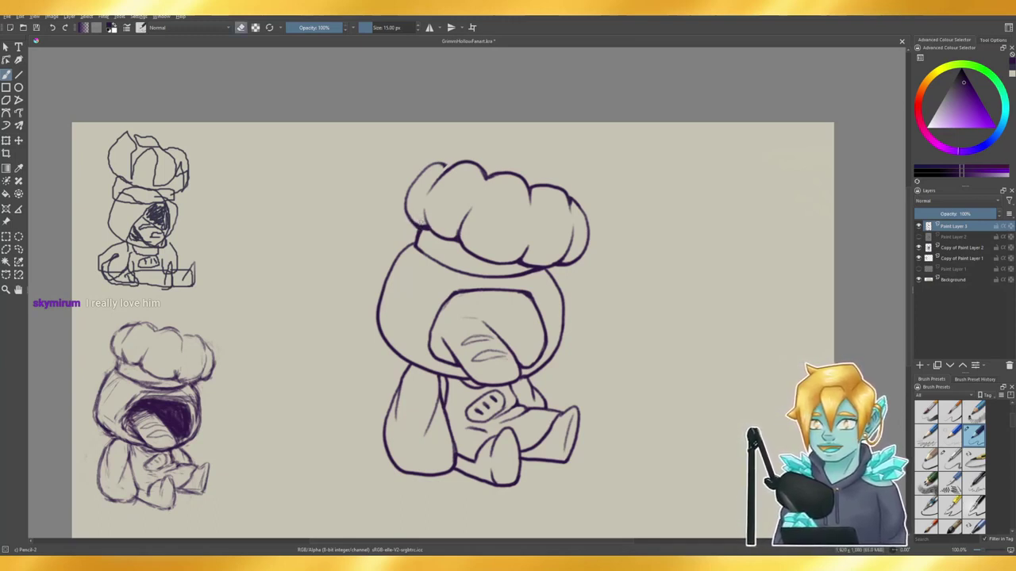
pyautogui.press('e')
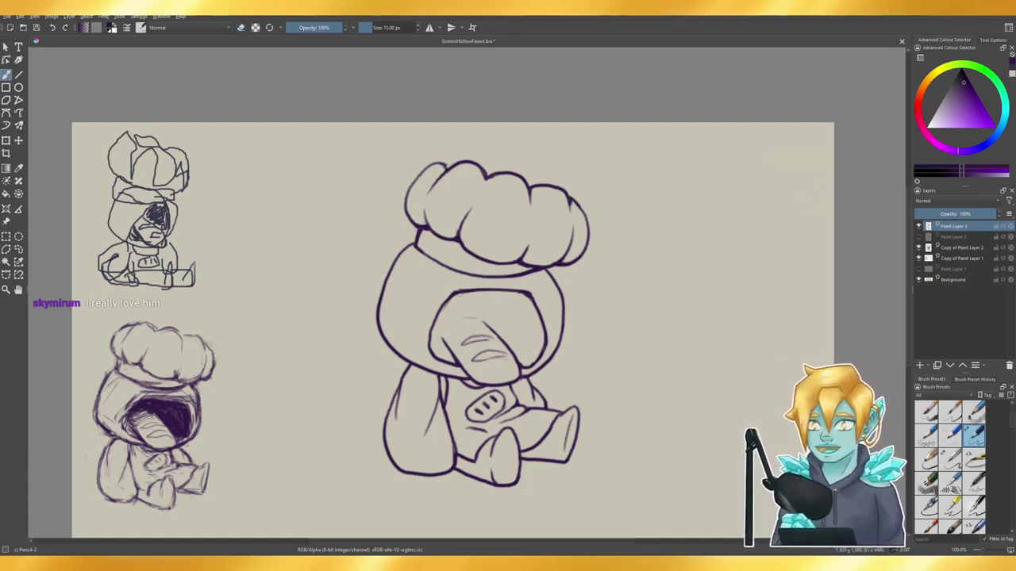
pyautogui.press('e')
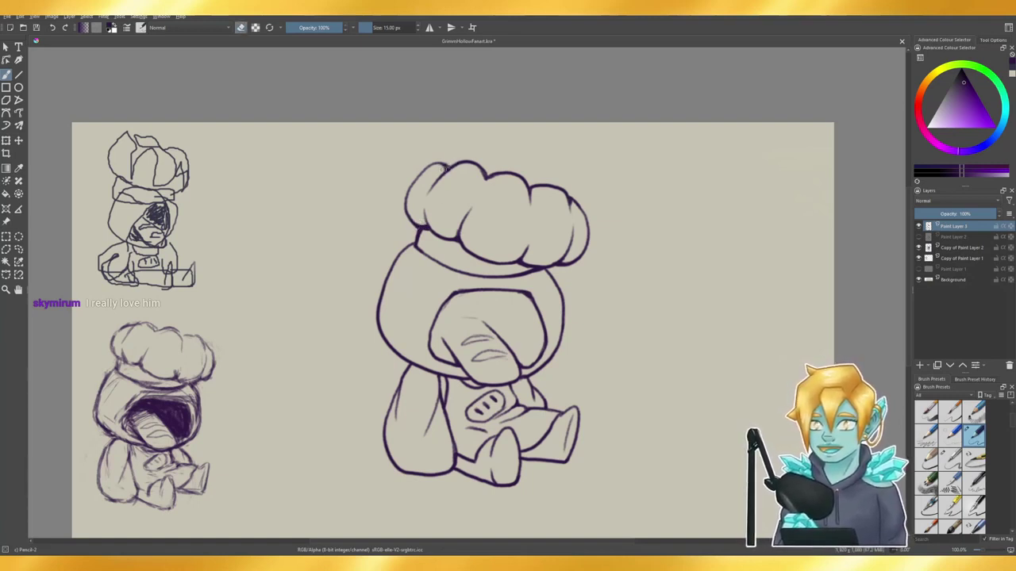
pyautogui.moveTo(411, 179); pyautogui.dragTo(444, 165)
pyautogui.press('e')
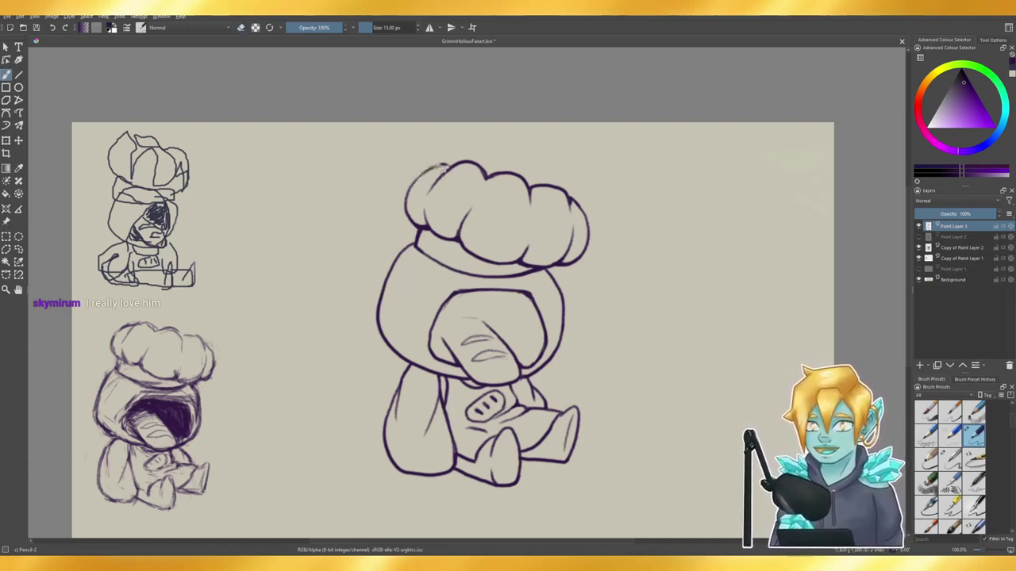
pyautogui.press('e')
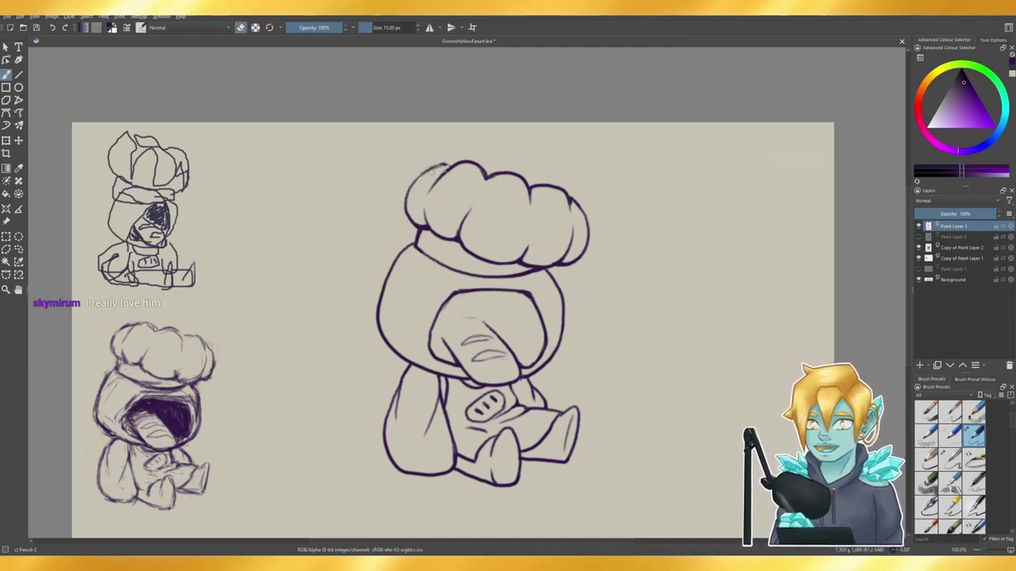
pyautogui.press('e')
pyautogui.moveTo(429, 168)
pyautogui.mouseDown()
pyautogui.moveTo(461, 162)
pyautogui.moveTo(485, 174)
pyautogui.mouseUp()
# - Refine the notch between the second and third hat puffs by erasing stray edges and redrawing the crease
pyautogui.press('e')
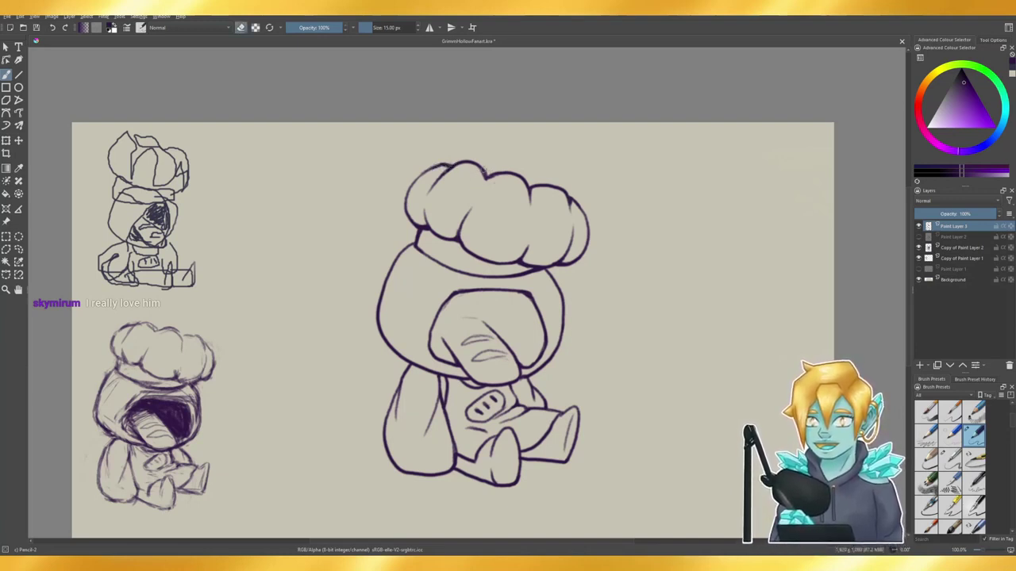
pyautogui.press('e')
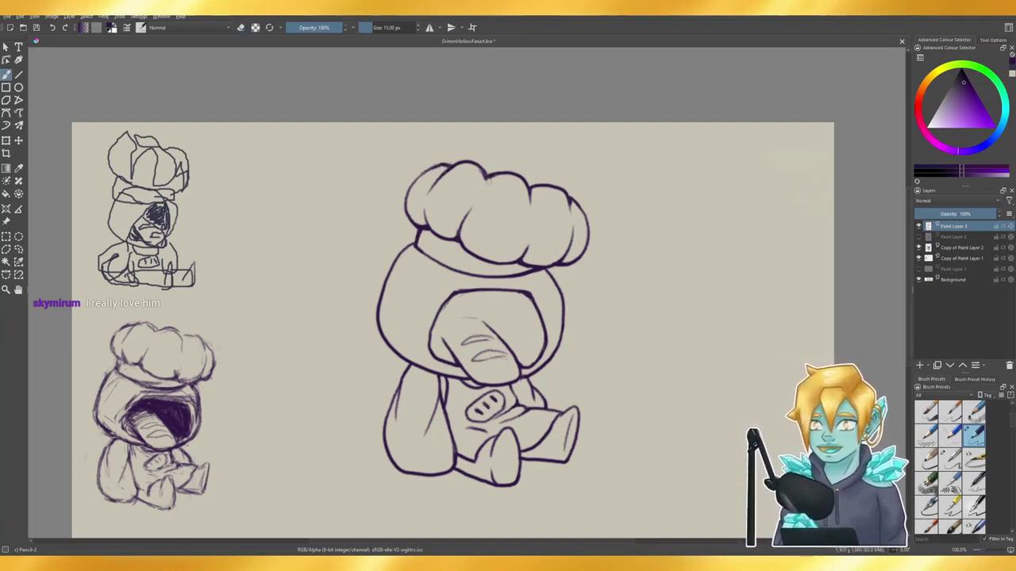
pyautogui.press('e')
pyautogui.moveTo(478, 170); pyautogui.dragTo(493, 179)
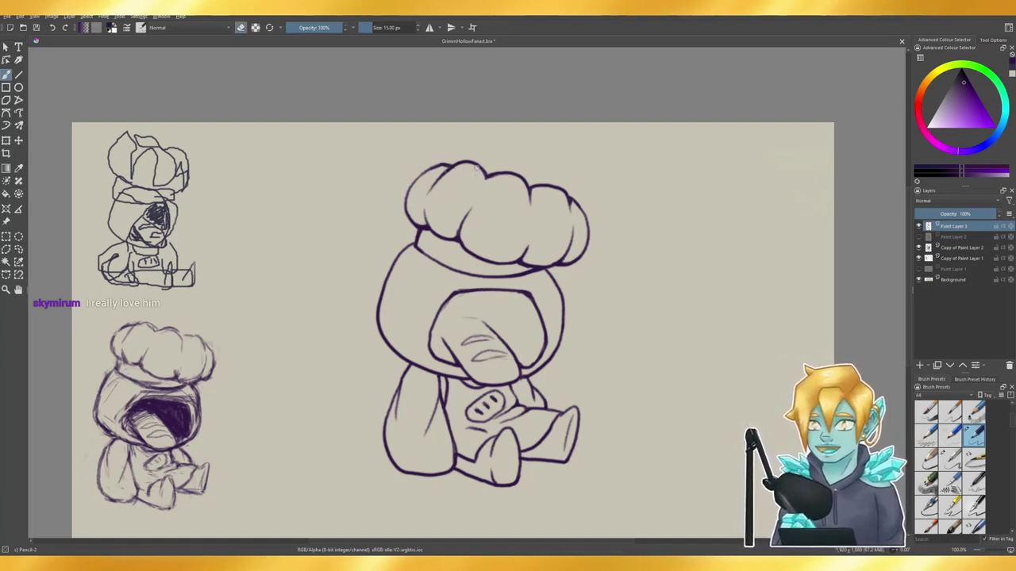
pyautogui.press('e')
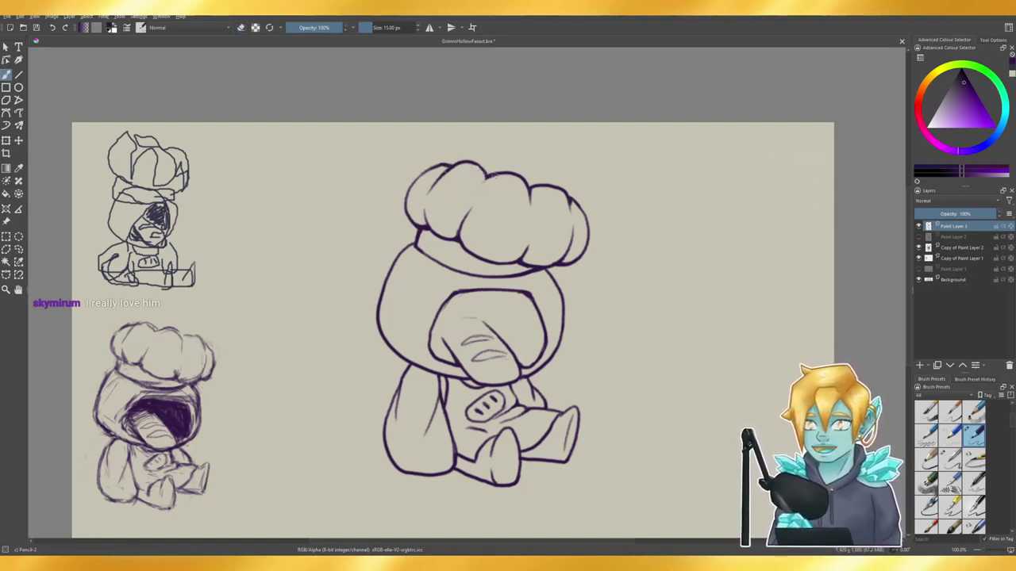
pyautogui.moveTo(486, 177); pyautogui.dragTo(480, 189)
pyautogui.press('e')
pyautogui.press('e')
pyautogui.press('e')
pyautogui.press('e')
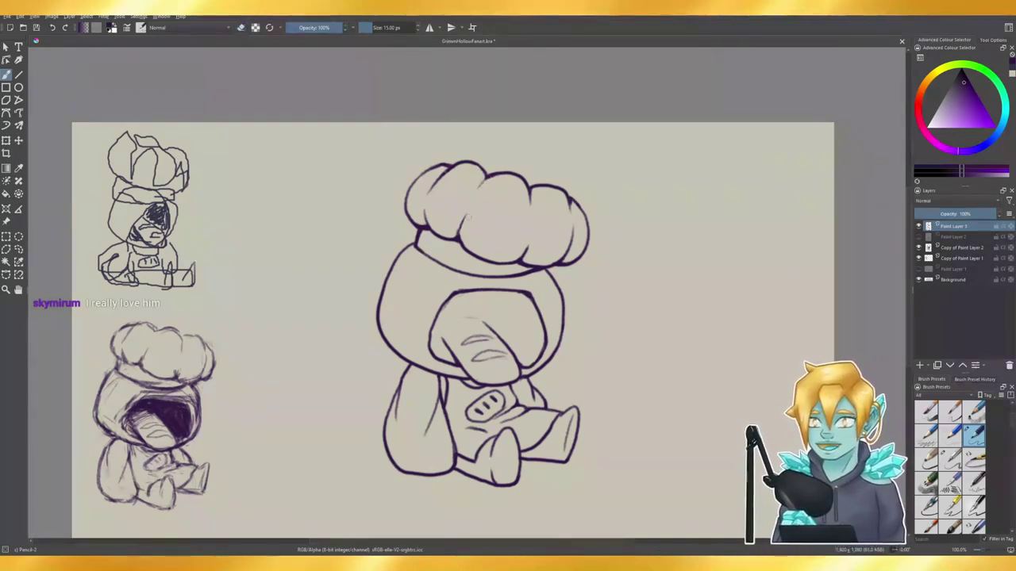
# - Rework the fold line rising from the hat band between the front puffs, erasing excess and undoing the last stroke
pyautogui.moveTo(459, 237); pyautogui.dragTo(466, 216)
pyautogui.press('e')
pyautogui.press('e')
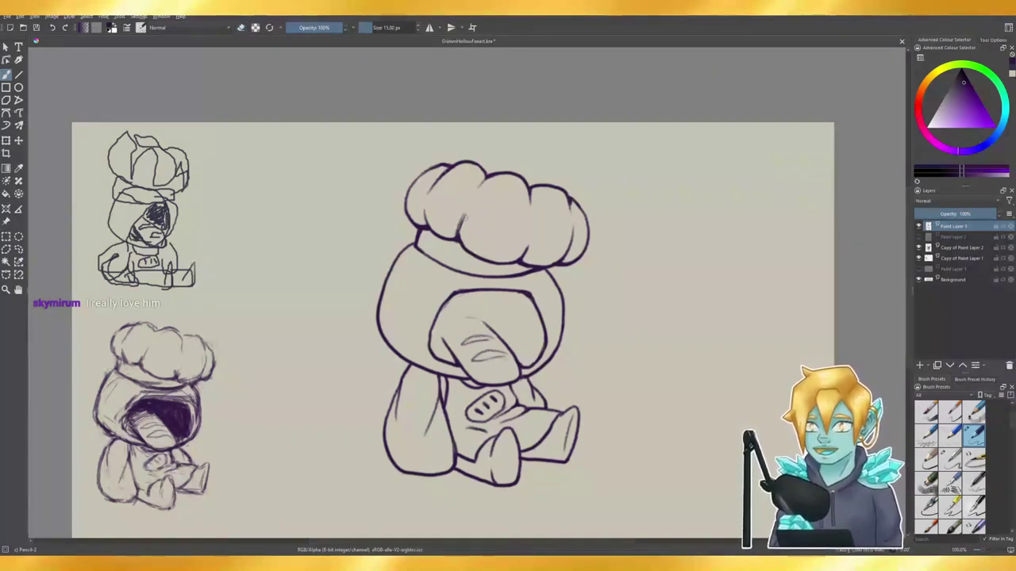
pyautogui.press('e')
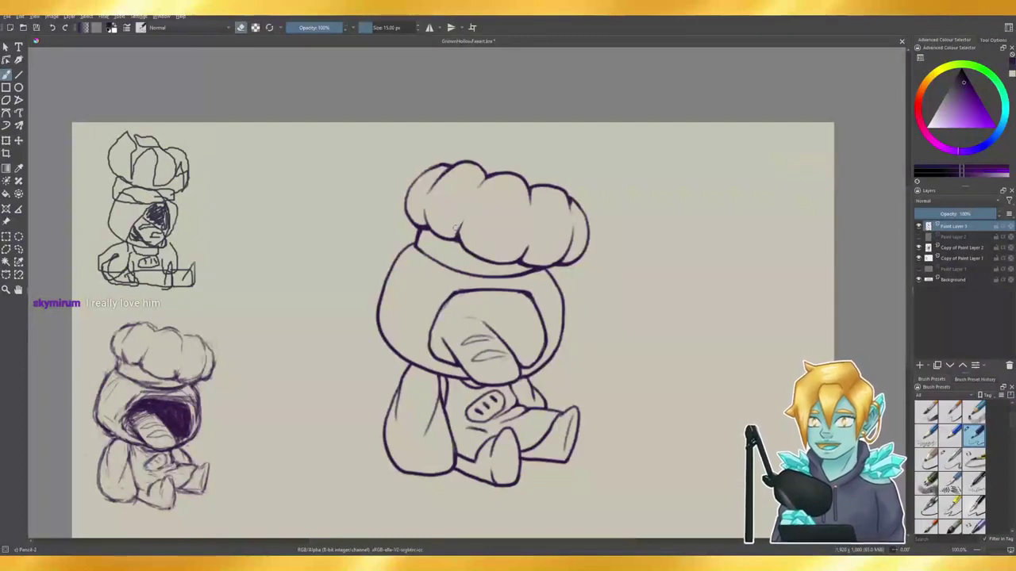
pyautogui.press('e')
pyautogui.press('e')
pyautogui.press('e')
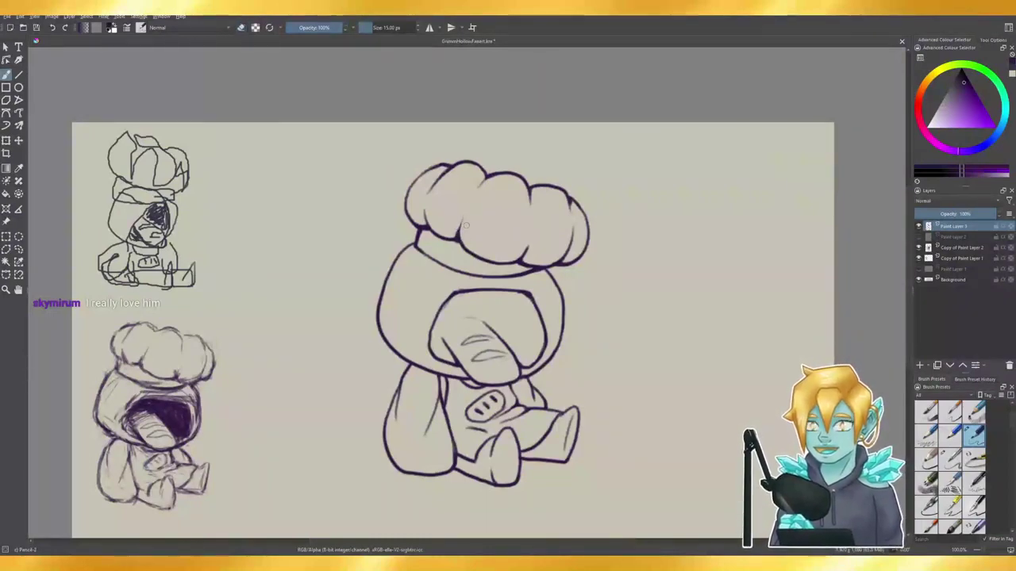
pyautogui.moveTo(466, 209); pyautogui.dragTo(459, 238)
pyautogui.hotkey('ctrl', 'z')
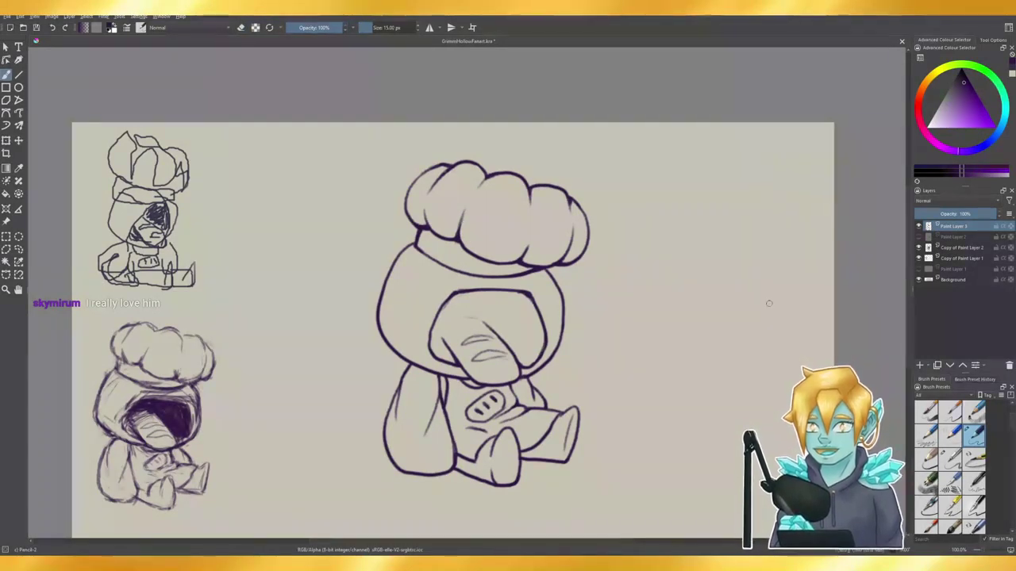
pyautogui.click(954, 238)
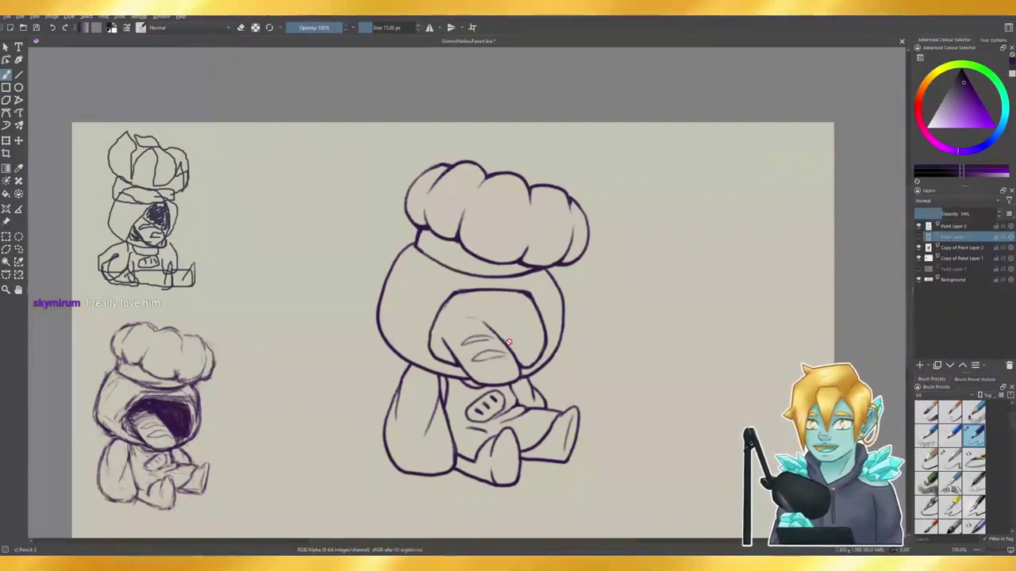
pyautogui.click(966, 227)
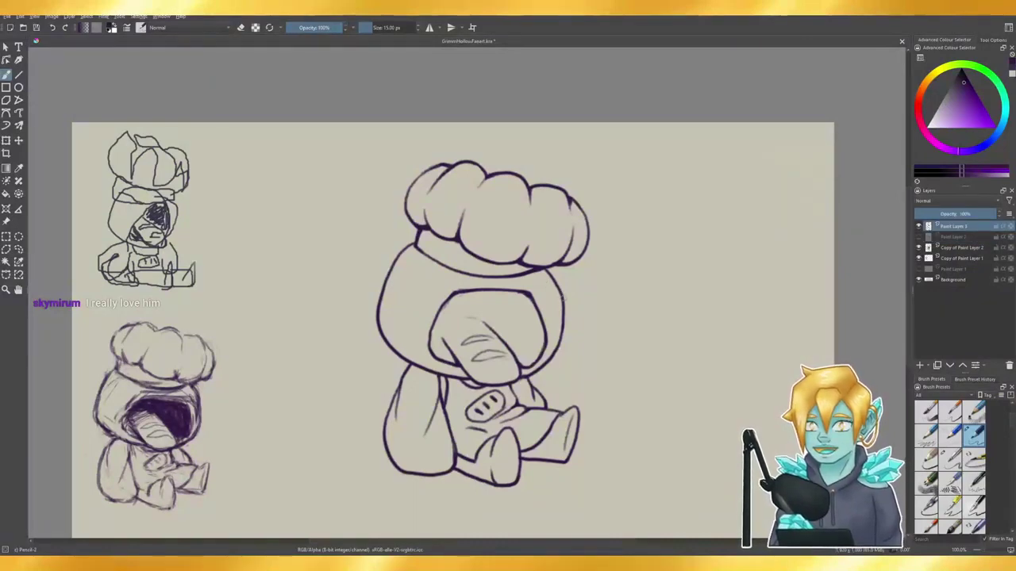
# - Clean up the junction where the hat's lower right puffs meet the head, erasing excess and redrawing the line
pyautogui.press('e')
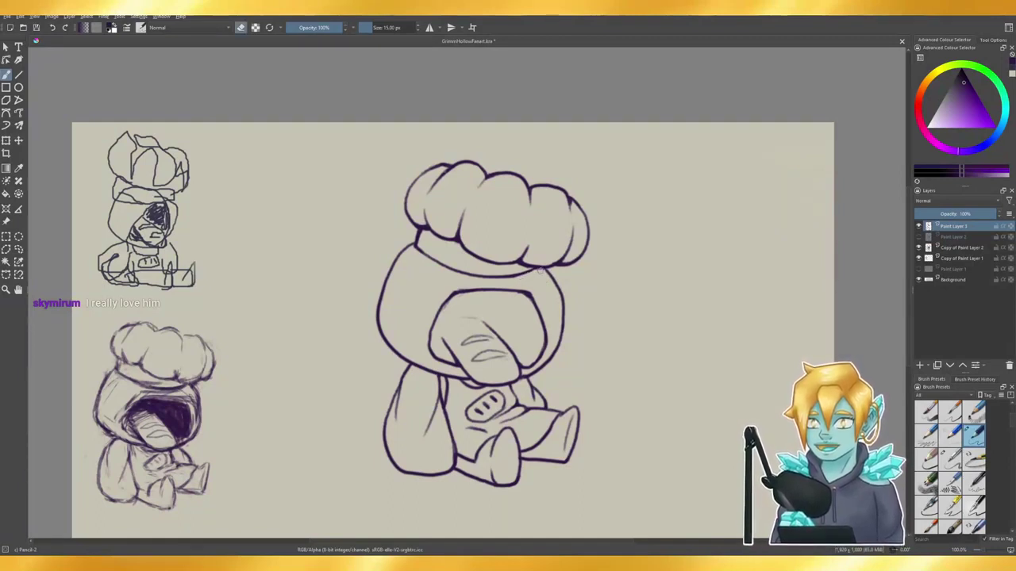
pyautogui.press('e')
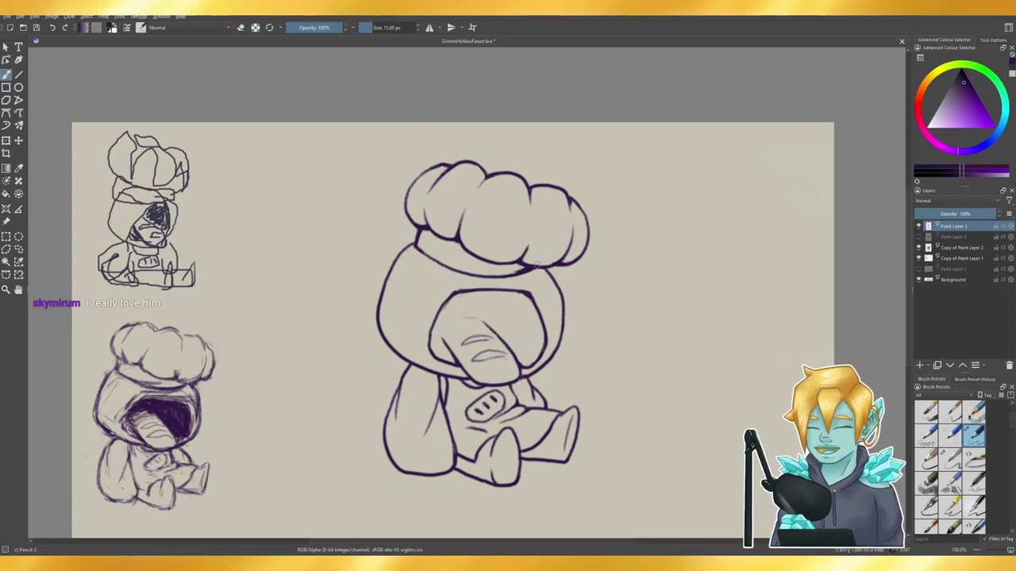
pyautogui.press('e')
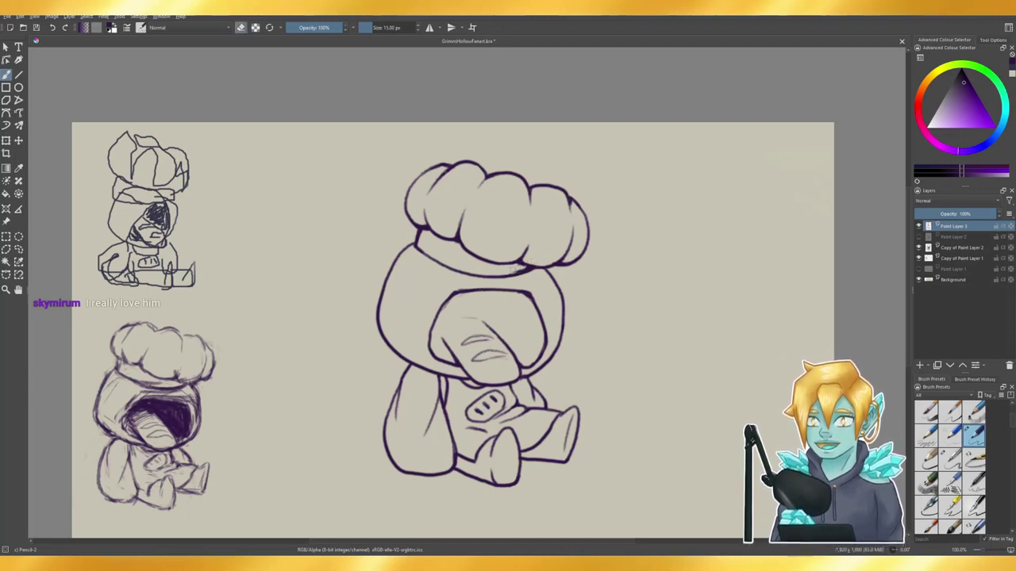
pyautogui.press('e')
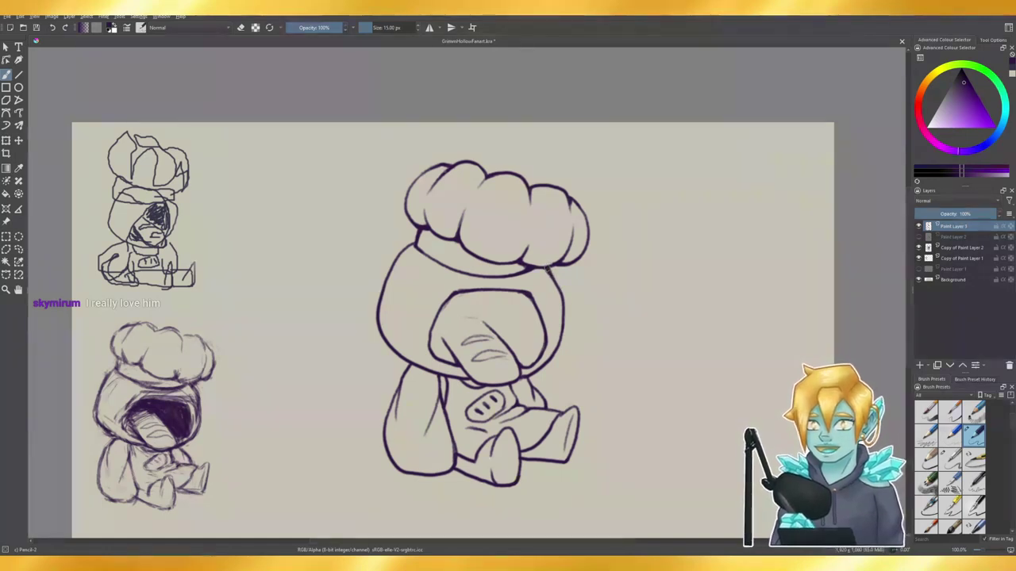
pyautogui.press('e')
pyautogui.moveTo(546, 272); pyautogui.dragTo(556, 280)
pyautogui.press('e')
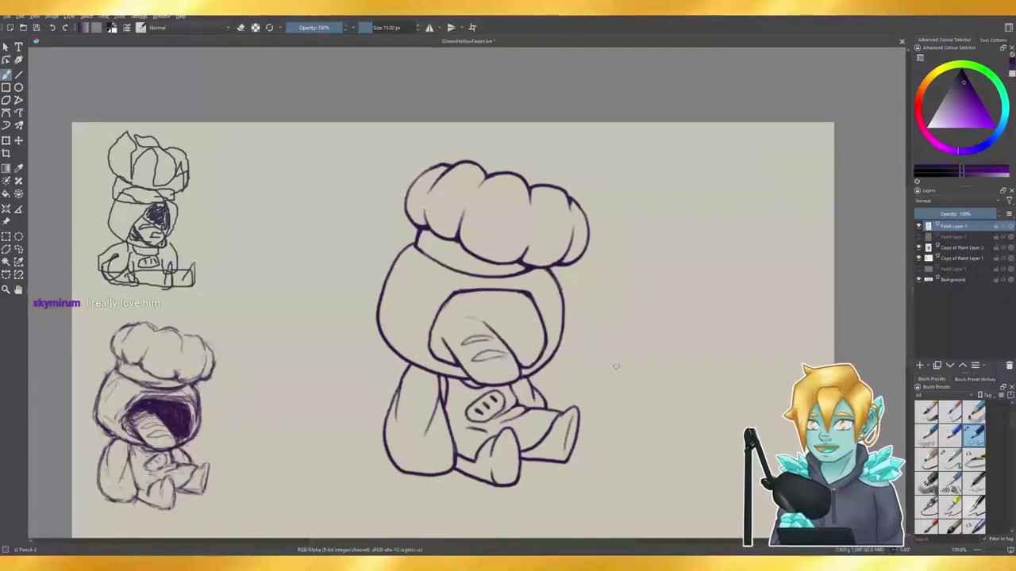
# - Add a paint layer beneath the line art and select the character's silhouette by inverting a contiguous selection of the area outside Paint Layer 3's outline
pyautogui.click(957, 239)
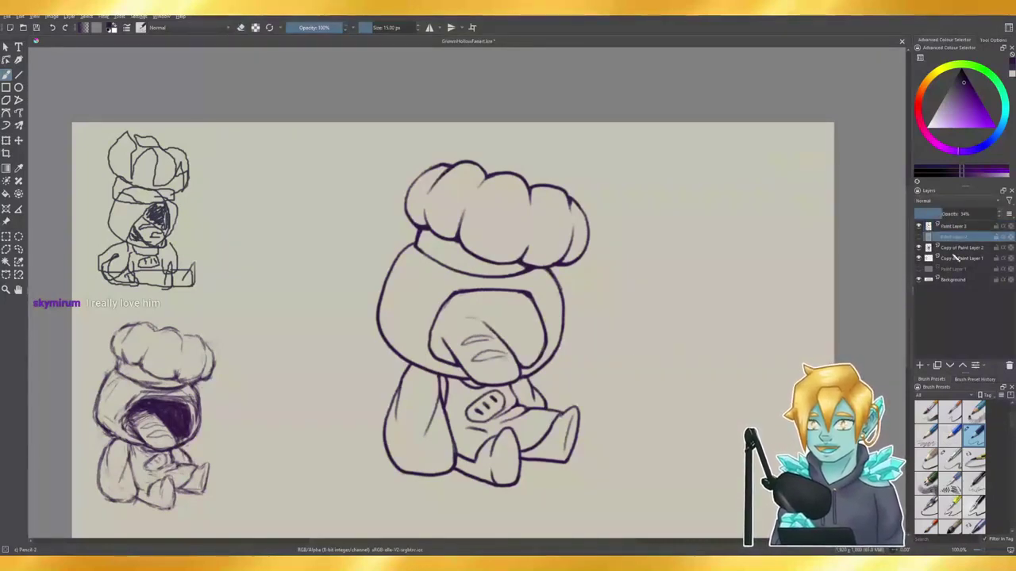
pyautogui.click(920, 365)
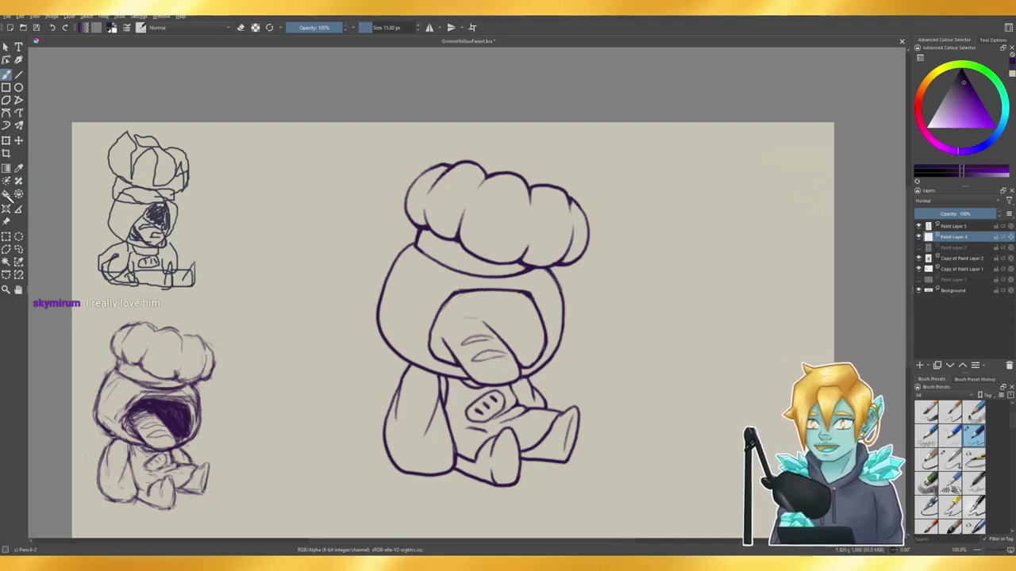
pyautogui.click(6, 263)
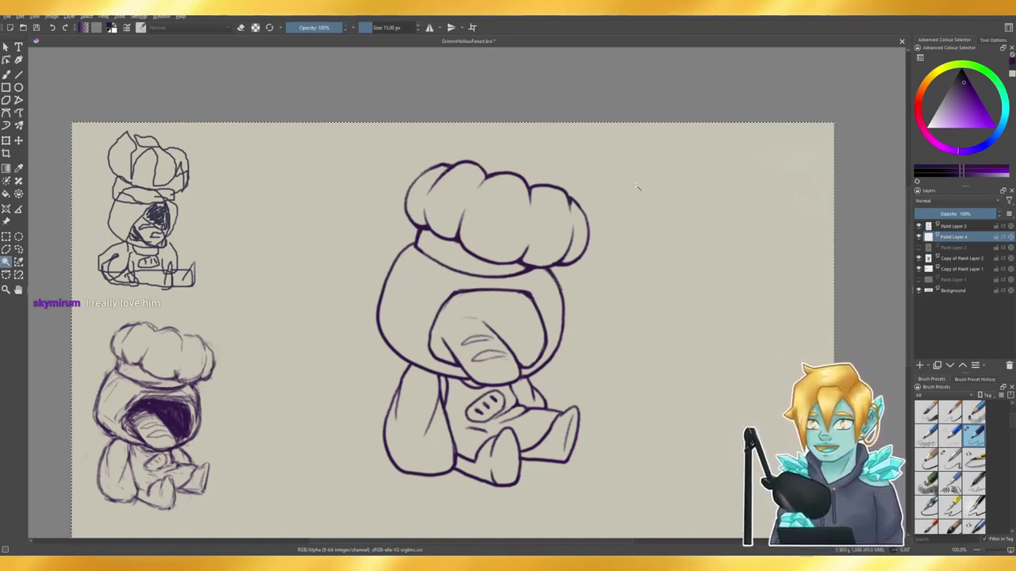
pyautogui.click(951, 228)
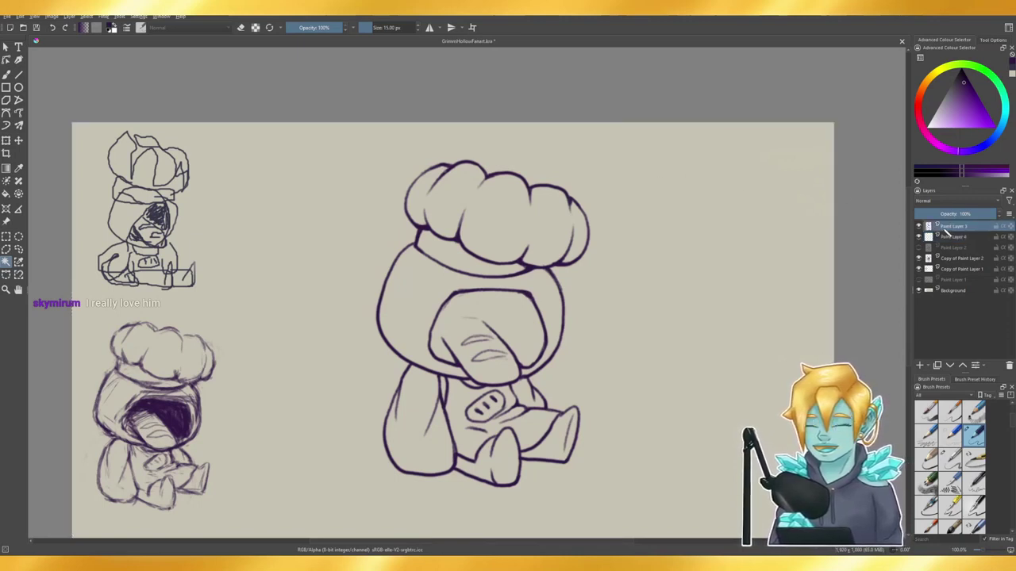
pyautogui.click(621, 255)
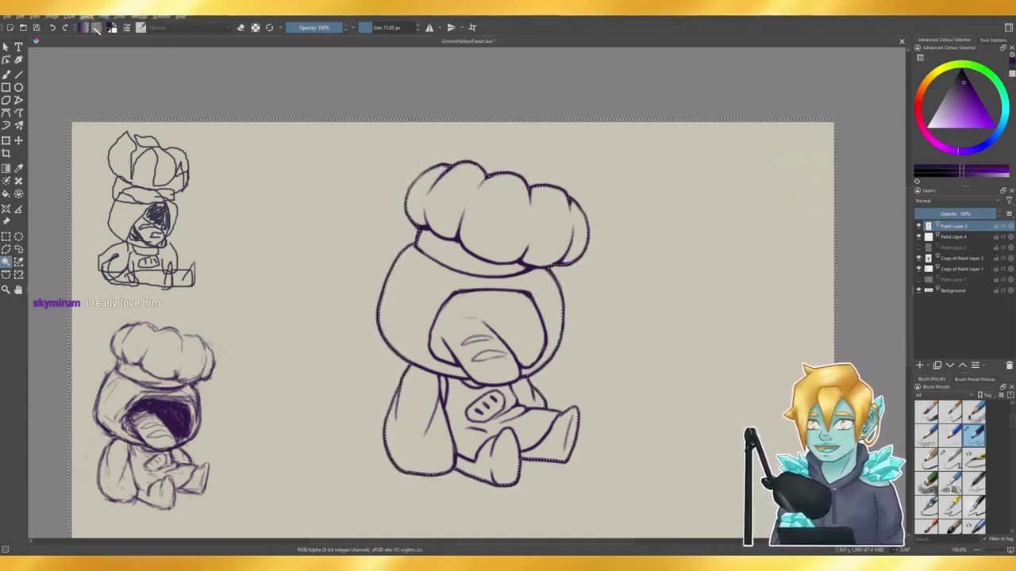
pyautogui.hotkey('ctrl', 'shift', 'a')
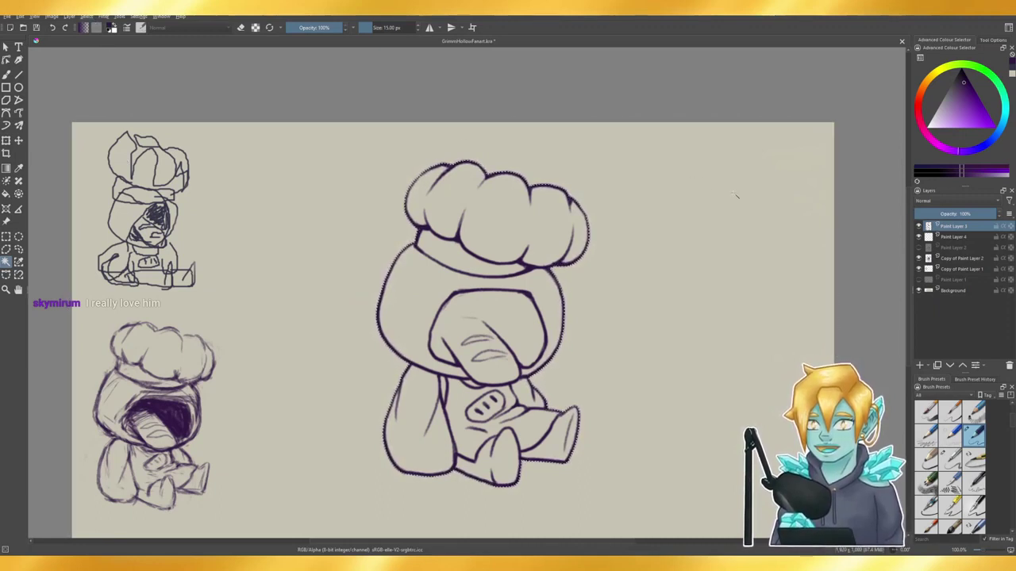
# - Fill the selected silhouette on Paint Layer 4 with a muted light purple and deselect it
pyautogui.click(964, 236)
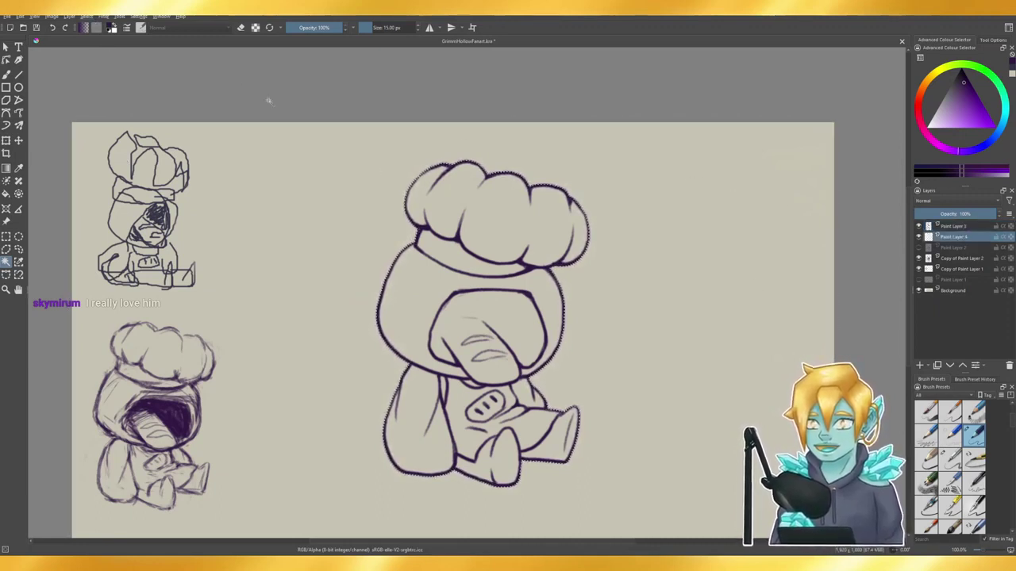
pyautogui.click(6, 74)
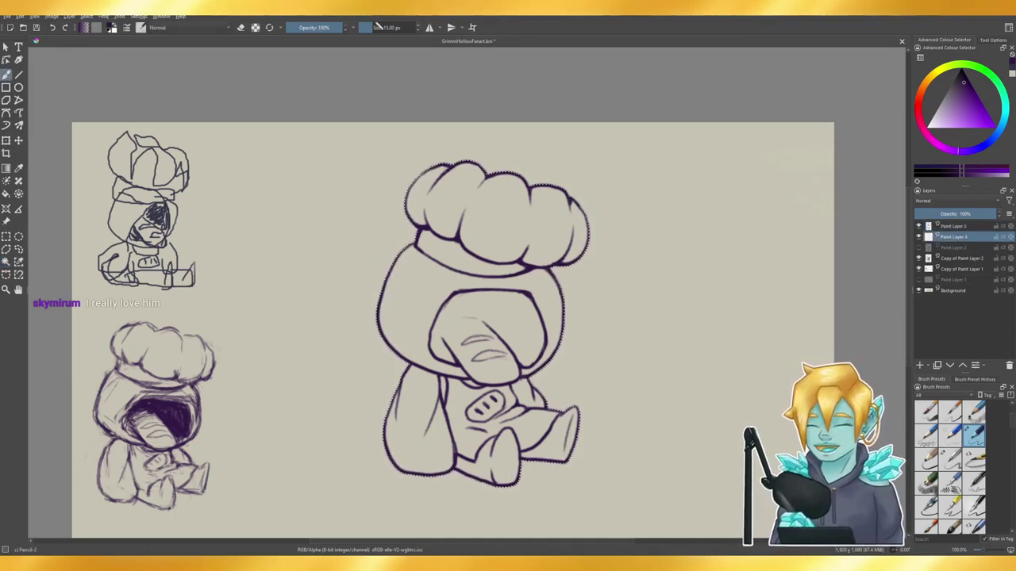
pyautogui.moveTo(378, 26); pyautogui.dragTo(411, 27)
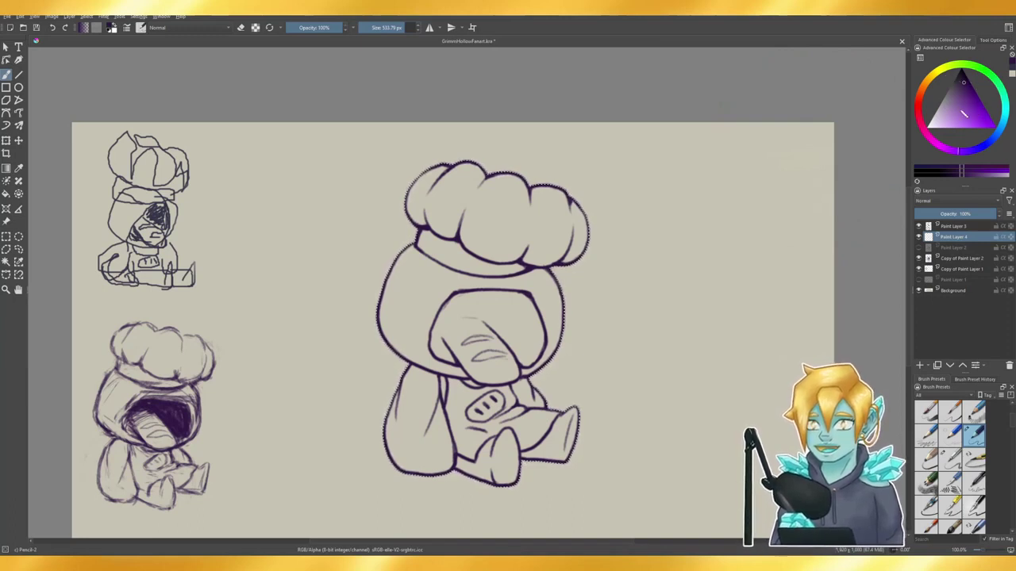
pyautogui.moveTo(969, 116)
pyautogui.mouseDown()
pyautogui.moveTo(945, 125)
pyautogui.moveTo(948, 111)
pyautogui.mouseUp()
pyautogui.press('BackSpace')
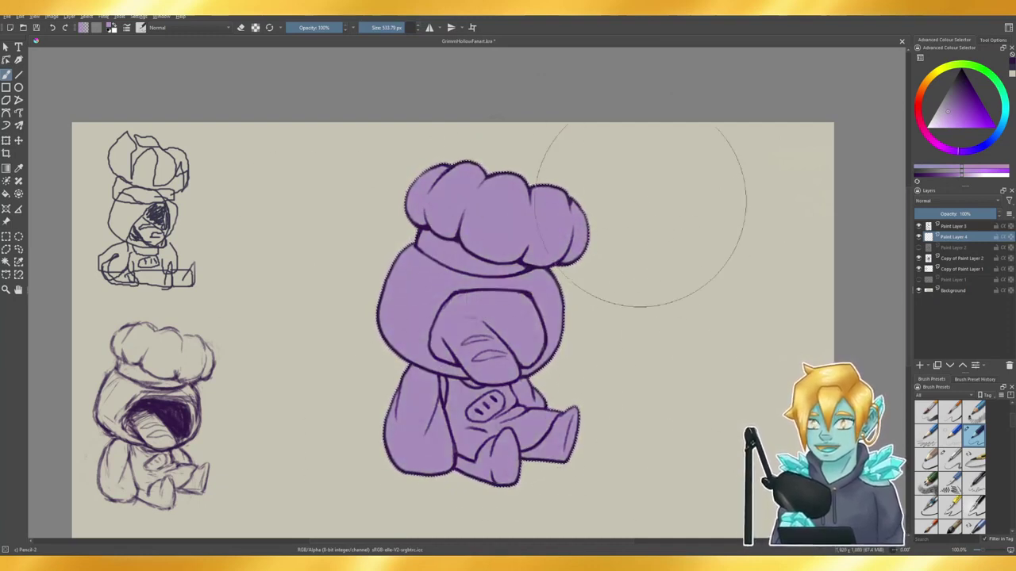
pyautogui.hotkey('ctrl', 'shift', 'a')
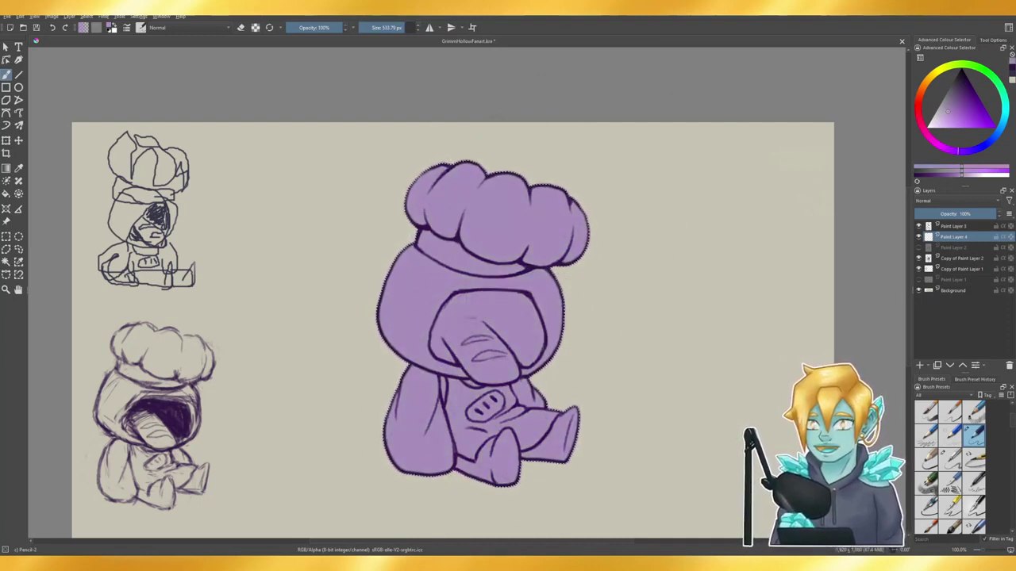
# - Reduce the brush to a medium size suited to shading the hat and choose a dark greyish purple as the painting colour
pyautogui.moveTo(384, 27); pyautogui.dragTo(366, 30)
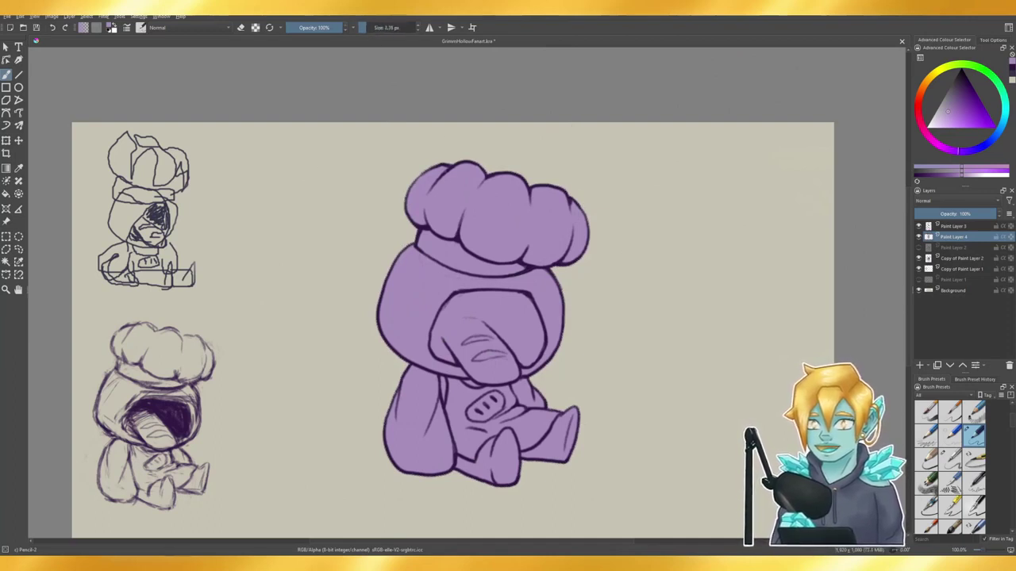
pyautogui.click(370, 30)
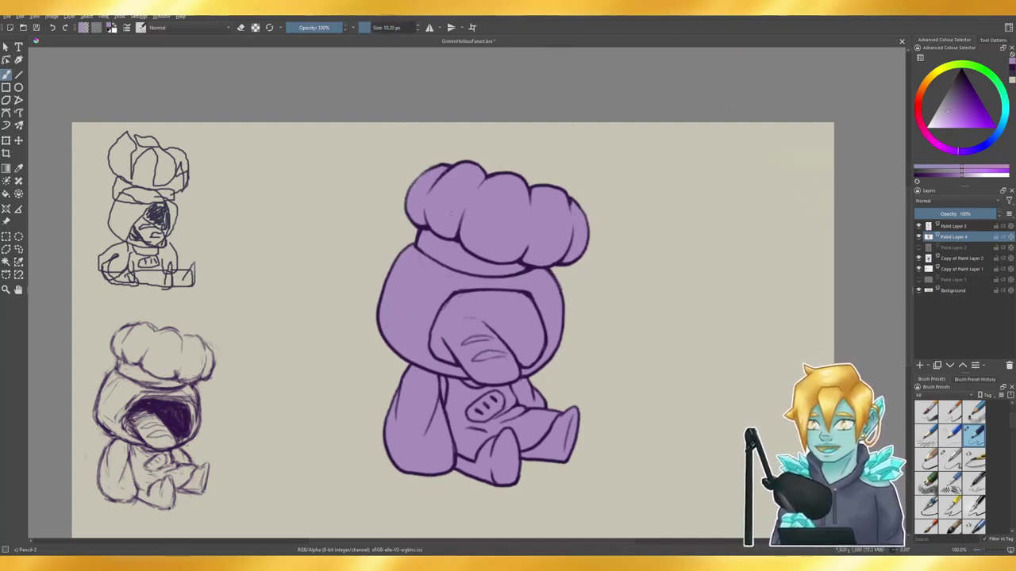
pyautogui.press('[')
pyautogui.press('[')
pyautogui.press('[')
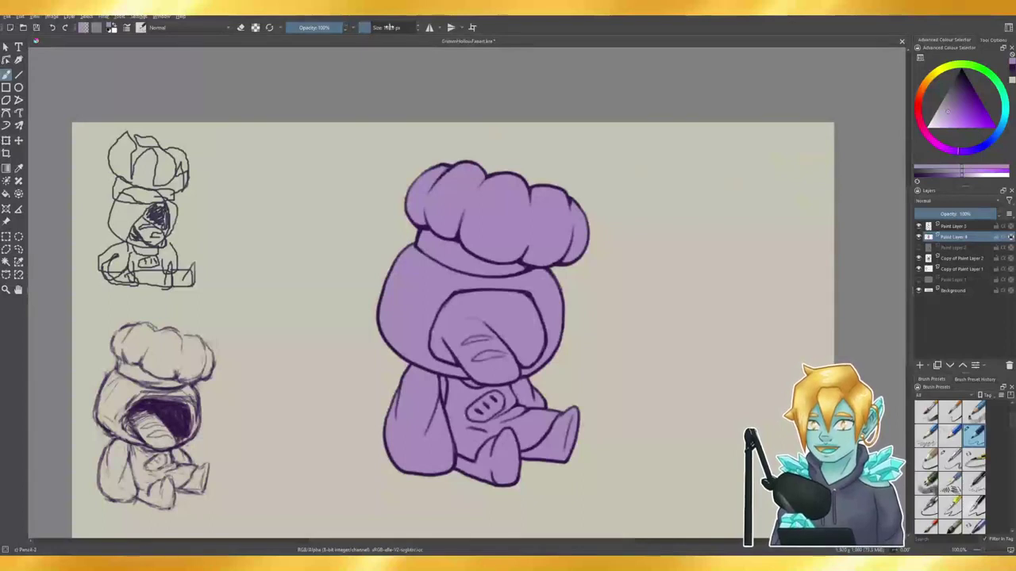
pyautogui.click(385, 29)
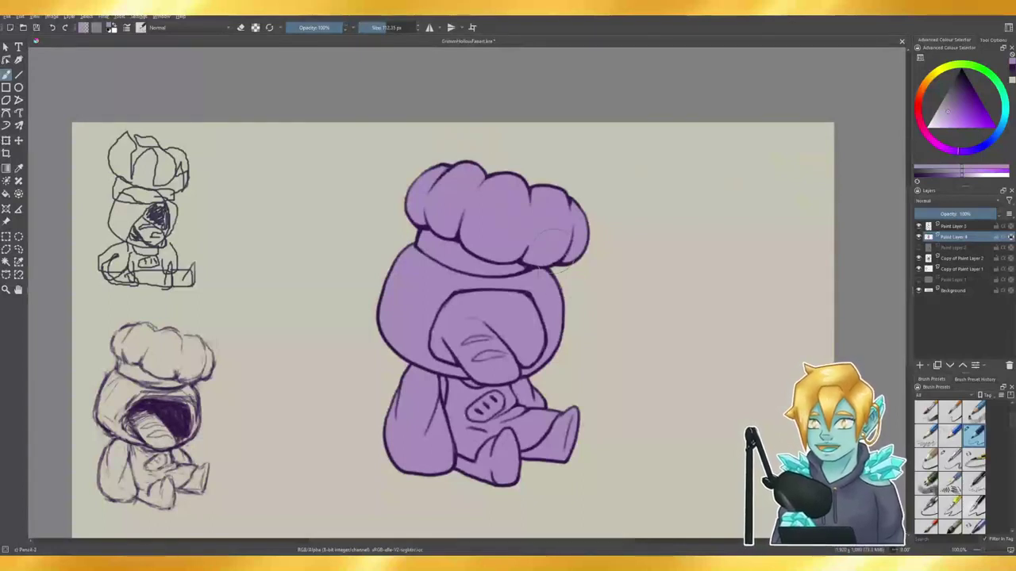
pyautogui.scroll(-2, 543, 224)
pyautogui.scroll(2, 560, 256)
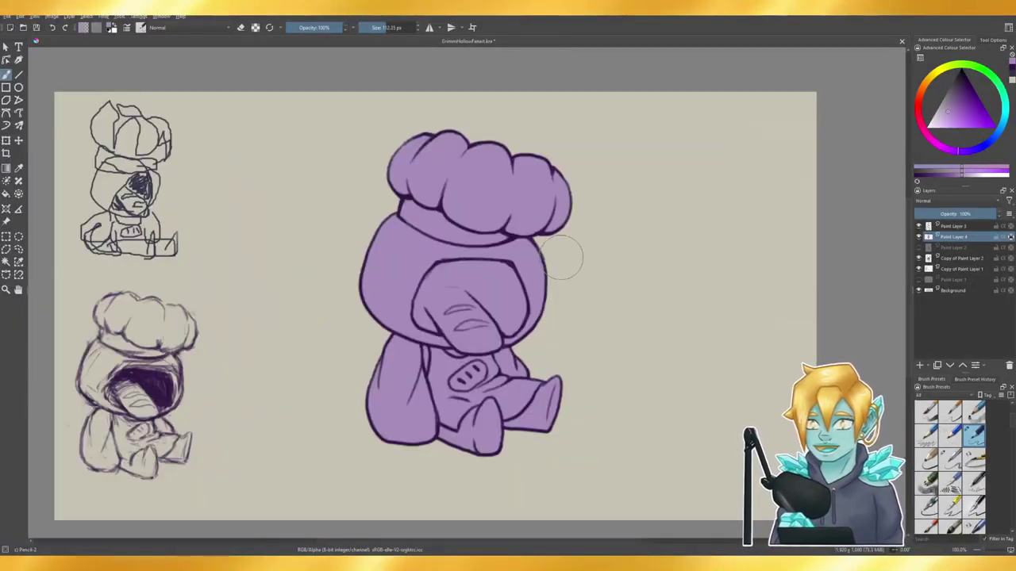
pyautogui.click(381, 29)
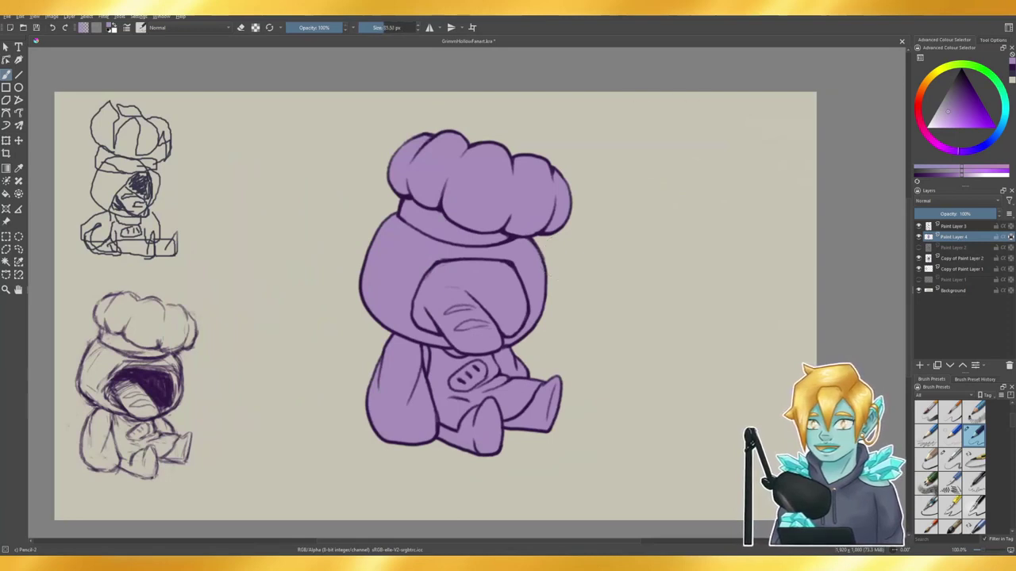
pyautogui.click(956, 86)
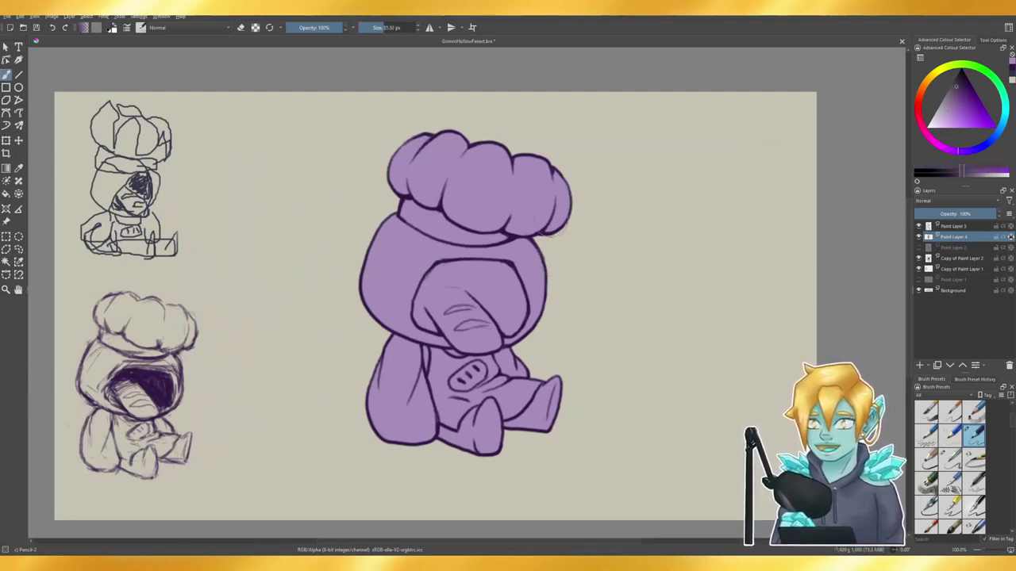
# - Try soft dark shading along the lower edges of the hat puffs, then undo all of those strokes
pyautogui.moveTo(387, 176)
pyautogui.mouseDown()
pyautogui.moveTo(458, 186)
pyautogui.moveTo(423, 175)
pyautogui.moveTo(406, 197)
pyautogui.moveTo(447, 181)
pyautogui.moveTo(494, 204)
pyautogui.moveTo(455, 203)
pyautogui.moveTo(478, 192)
pyautogui.moveTo(499, 214)
pyautogui.moveTo(449, 196)
pyautogui.moveTo(518, 214)
pyautogui.moveTo(478, 220)
pyautogui.moveTo(524, 226)
pyautogui.mouseUp()
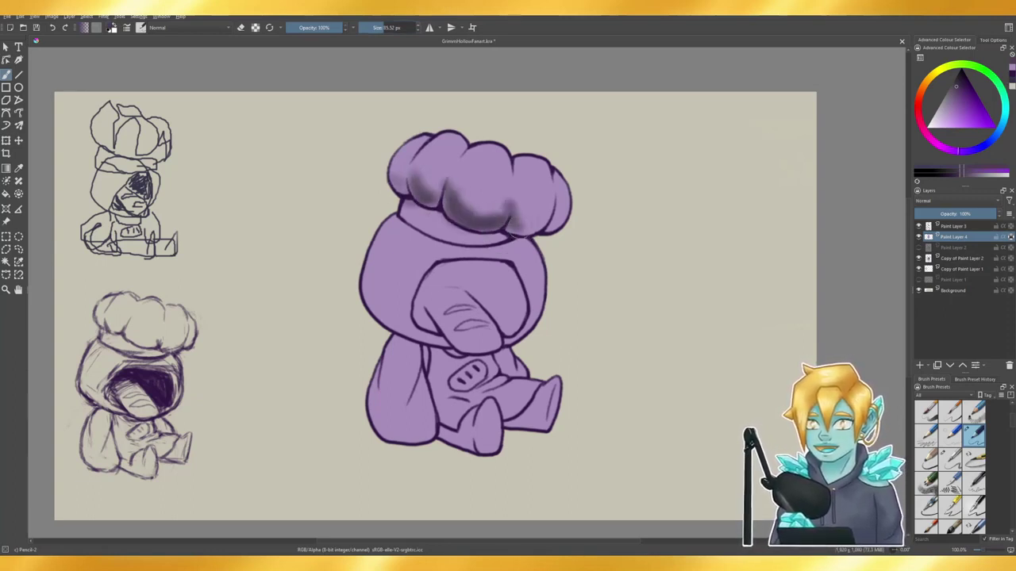
pyautogui.hotkey('ctrl', 'z')
pyautogui.hotkey('ctrl', 'z')
pyautogui.hotkey('ctrl', 'z')
pyautogui.hotkey('ctrl', 'z')
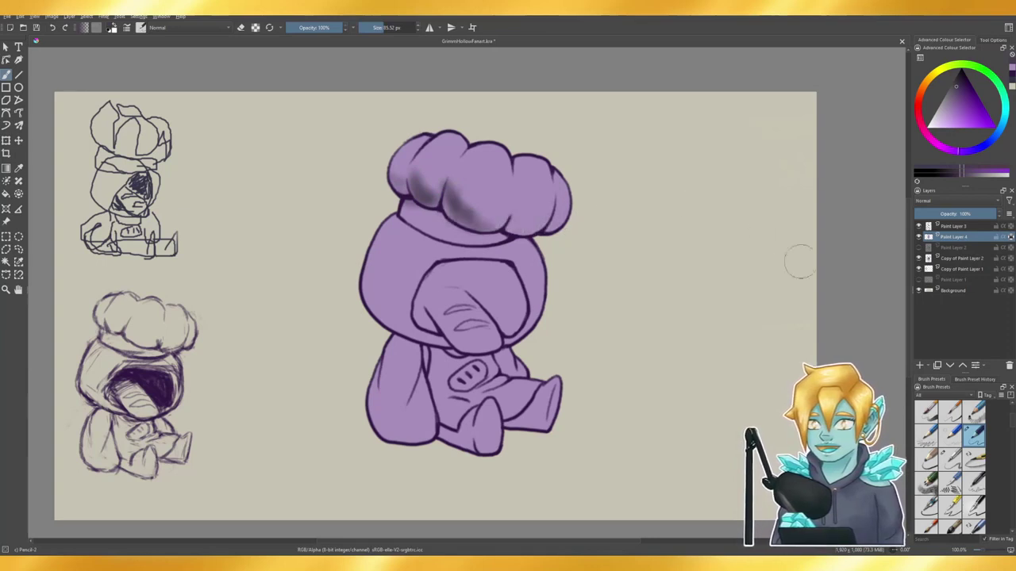
pyautogui.hotkey('ctrl', 'z')
pyautogui.hotkey('ctrl', 'z')
pyautogui.hotkey('ctrl', 'z')
pyautogui.hotkey('ctrl', 'z')
pyautogui.hotkey('ctrl', 'z')
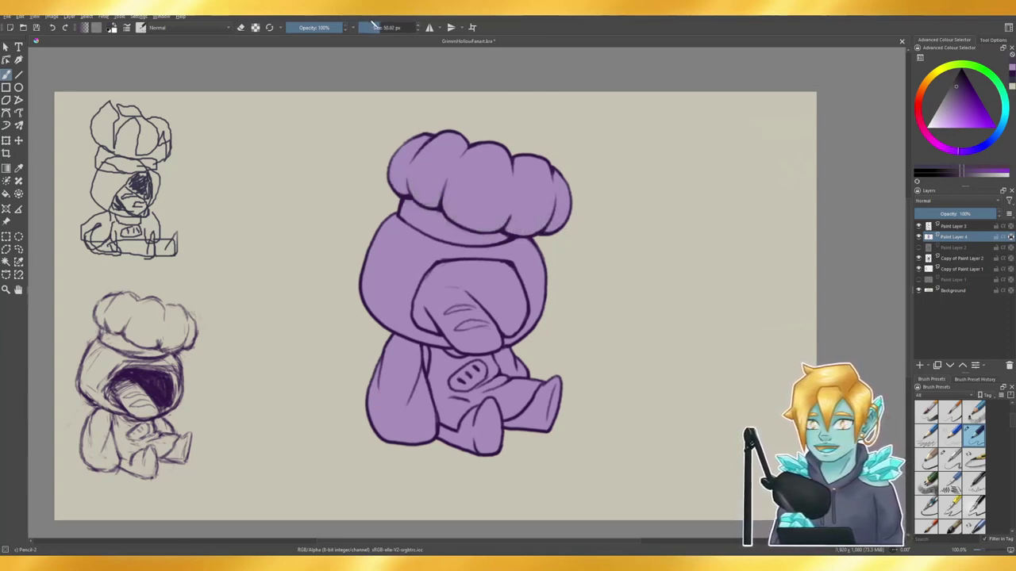
# - Try shading the bases of the two leftmost hat puffs with a brush of about 11 px, then undo the strokes
pyautogui.click(371, 27)
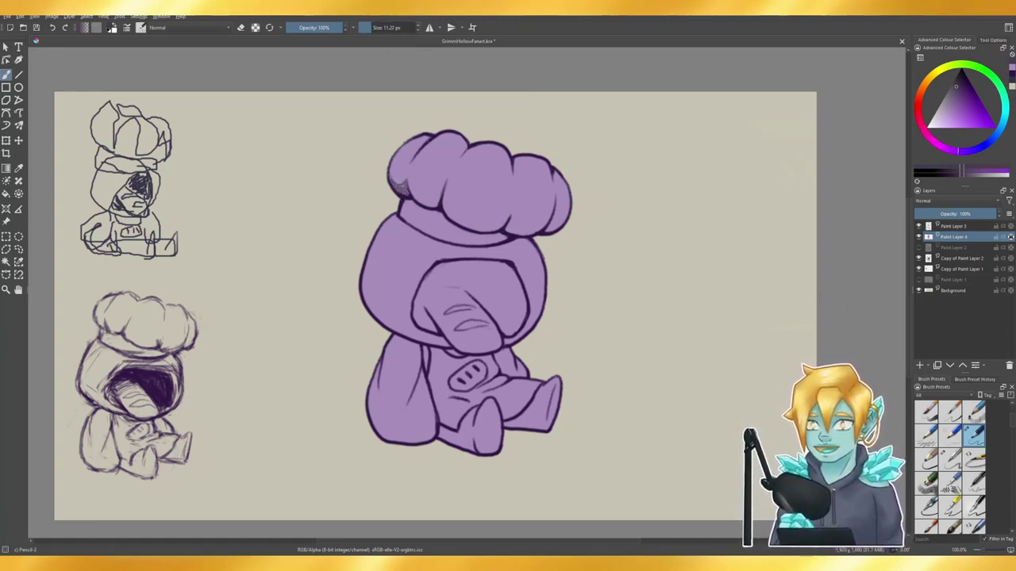
pyautogui.moveTo(408, 185)
pyautogui.mouseDown()
pyautogui.moveTo(438, 199)
pyautogui.moveTo(419, 202)
pyautogui.mouseUp()
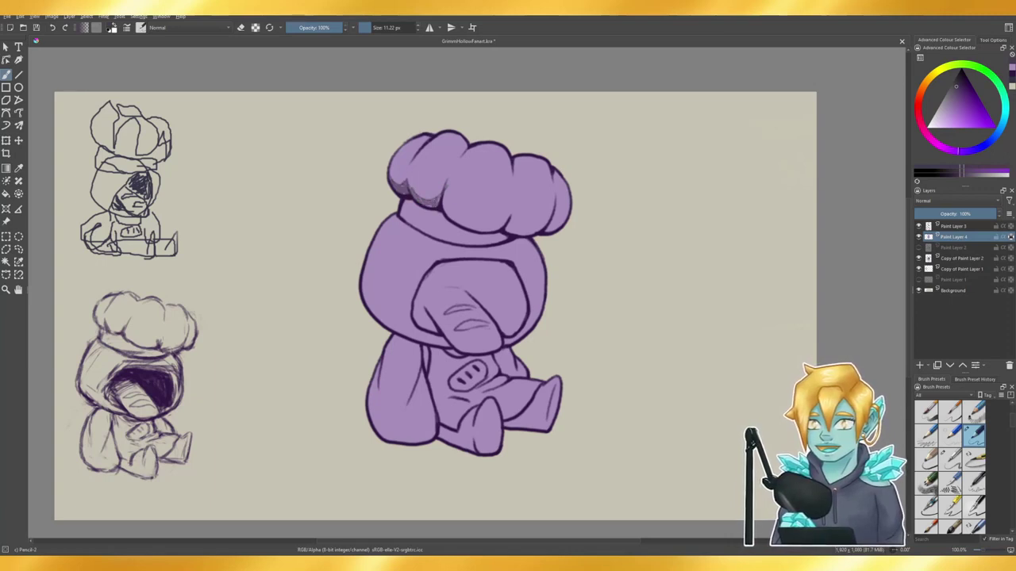
pyautogui.hotkey('ctrl', 'z')
pyautogui.hotkey('ctrl', 'z')
pyautogui.hotkey('ctrl', 'z')
pyautogui.hotkey('ctrl', 'z')
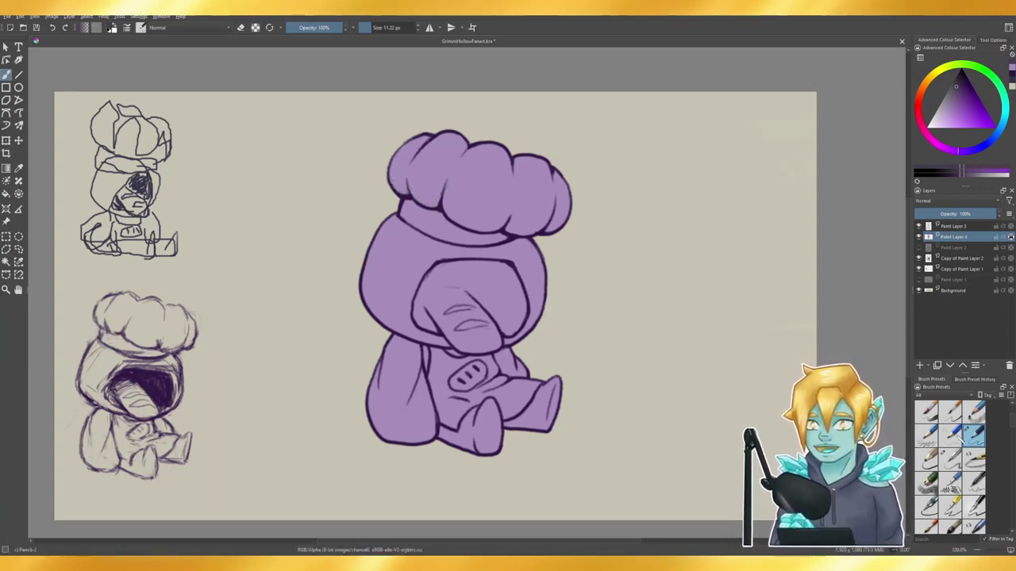
# - Switch to the Pencil-4 Soft brush, enlarge it, and shade the lower parts of the hat puffs in dark greyish purple
pyautogui.click(953, 435)
pyautogui.click(976, 419)
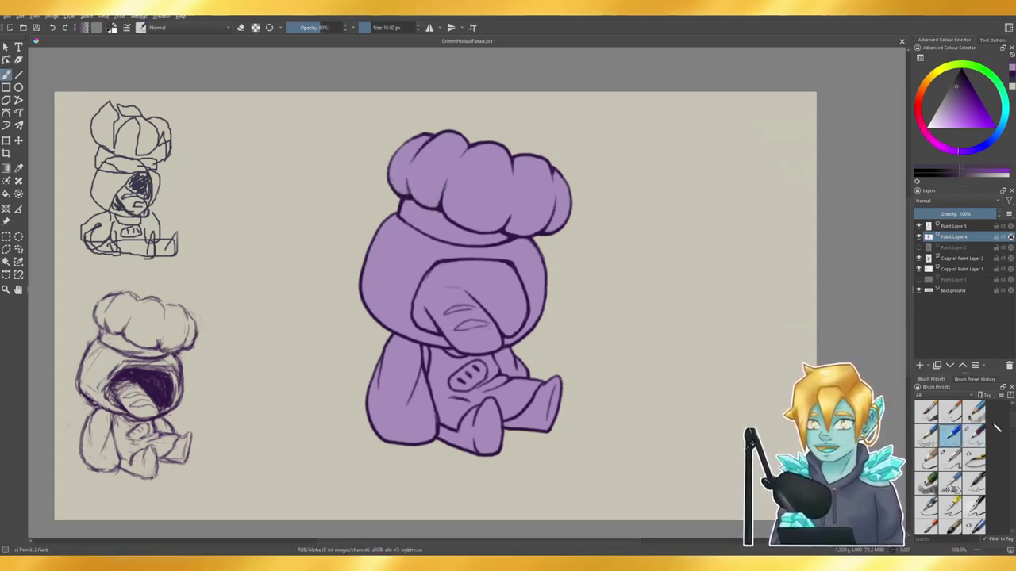
pyautogui.moveTo(1011, 423); pyautogui.dragTo(1011, 414)
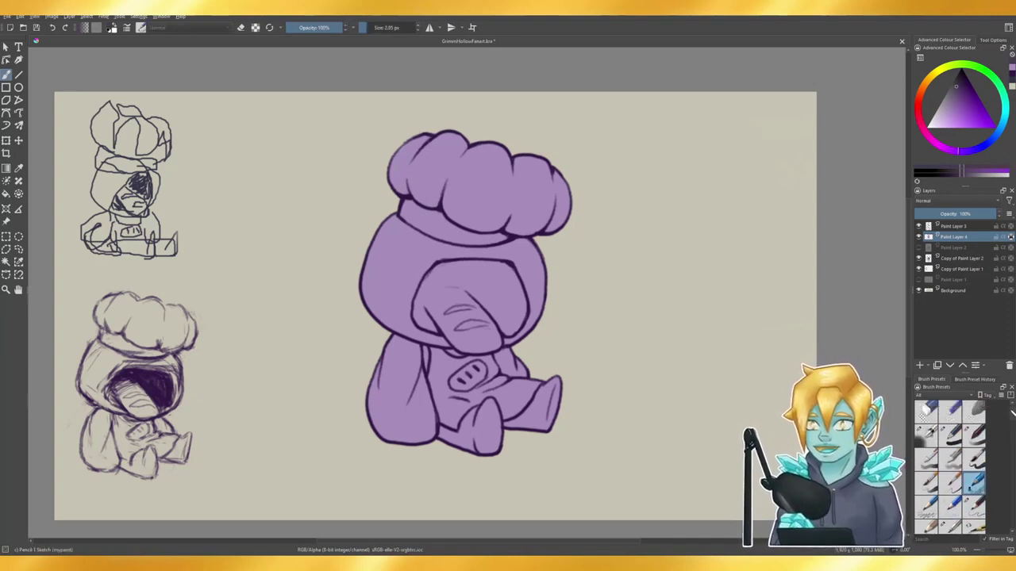
pyautogui.scroll(-2, 1009, 419)
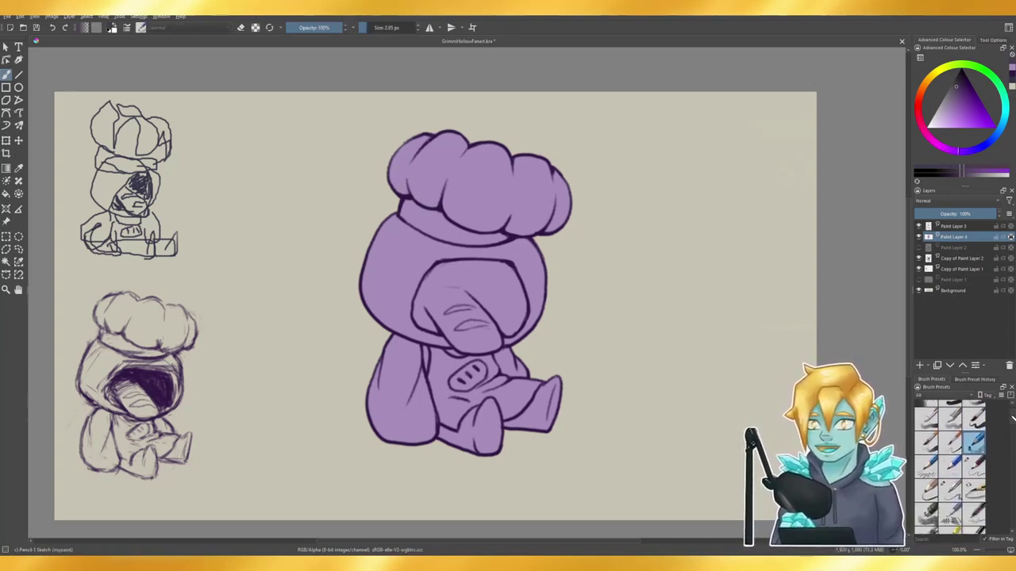
pyautogui.click(951, 484)
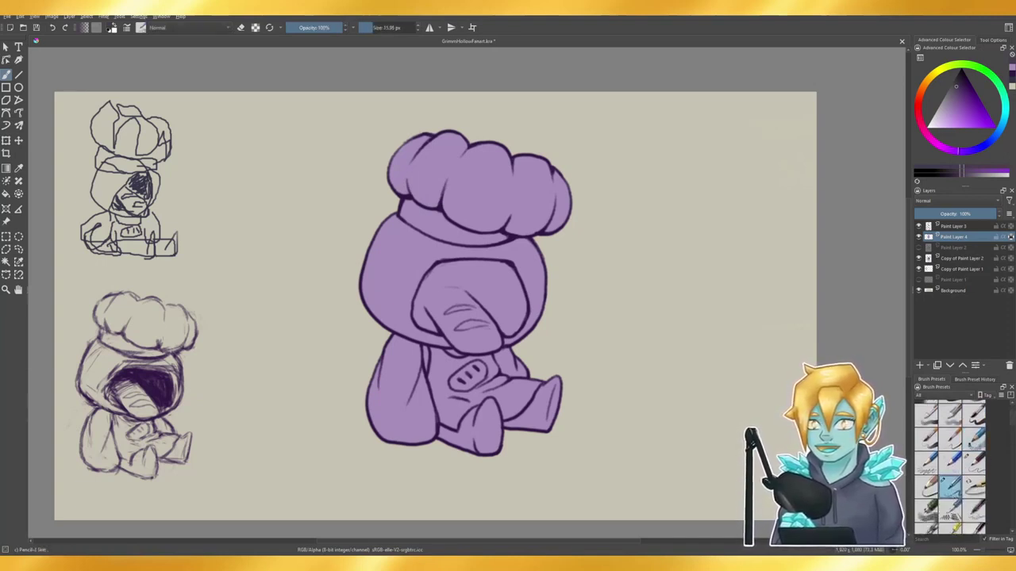
pyautogui.moveTo(381, 28); pyautogui.dragTo(390, 29)
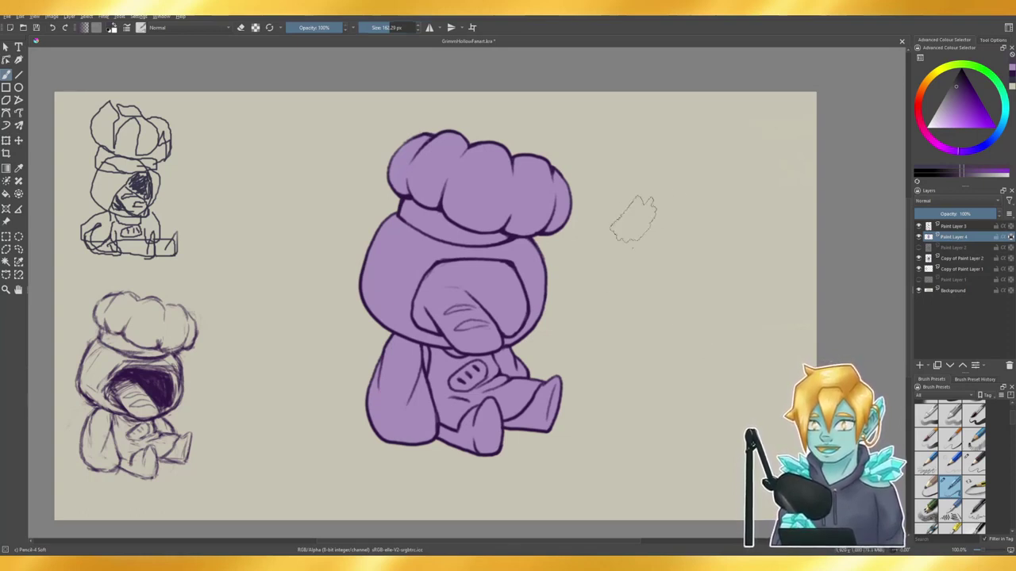
pyautogui.moveTo(397, 167)
pyautogui.mouseDown()
pyautogui.moveTo(435, 196)
pyautogui.moveTo(462, 186)
pyautogui.moveTo(514, 220)
pyautogui.moveTo(559, 224)
pyautogui.mouseUp()
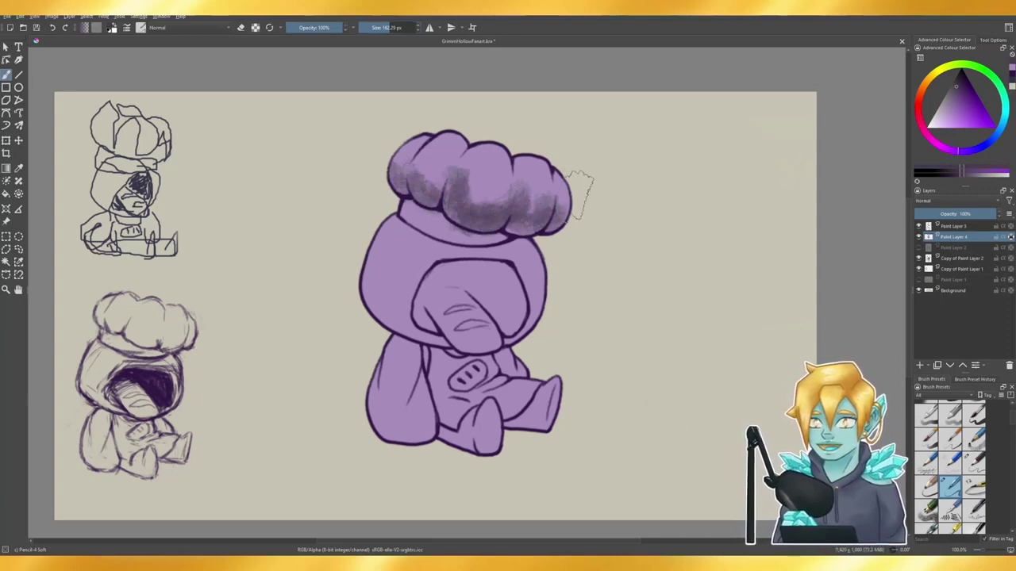
# - Undo the hat shading, shrink the brush, and add a new paint layer directly above Paint Layer 4
pyautogui.hotkey('ctrl', 'z')
pyautogui.moveTo(392, 27); pyautogui.dragTo(377, 28)
pyautogui.click(919, 365)
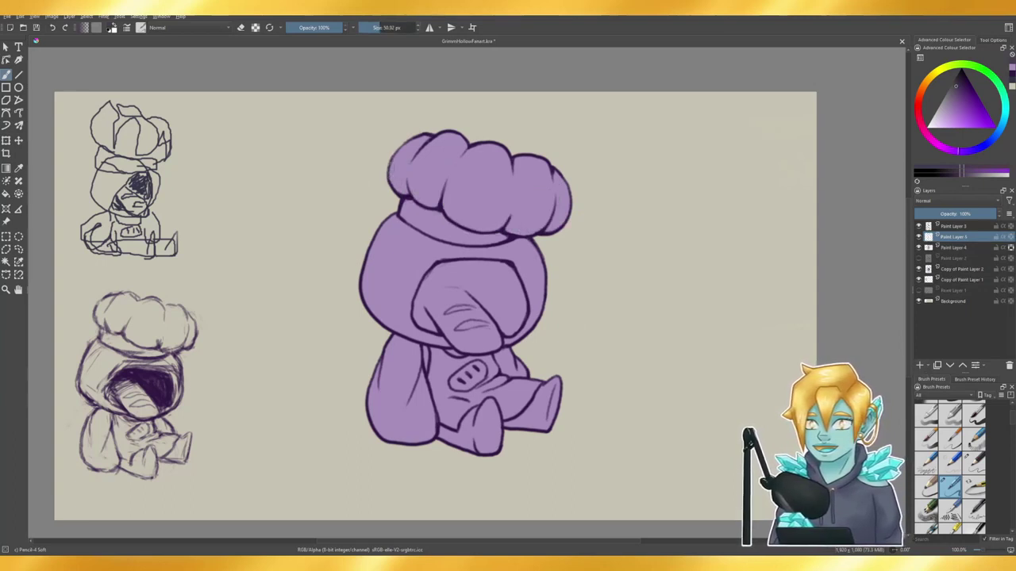
# - Shade the outer edge and upper seam of the leftmost hat puff in dark greyish purple
pyautogui.moveTo(393, 164); pyautogui.dragTo(394, 185)
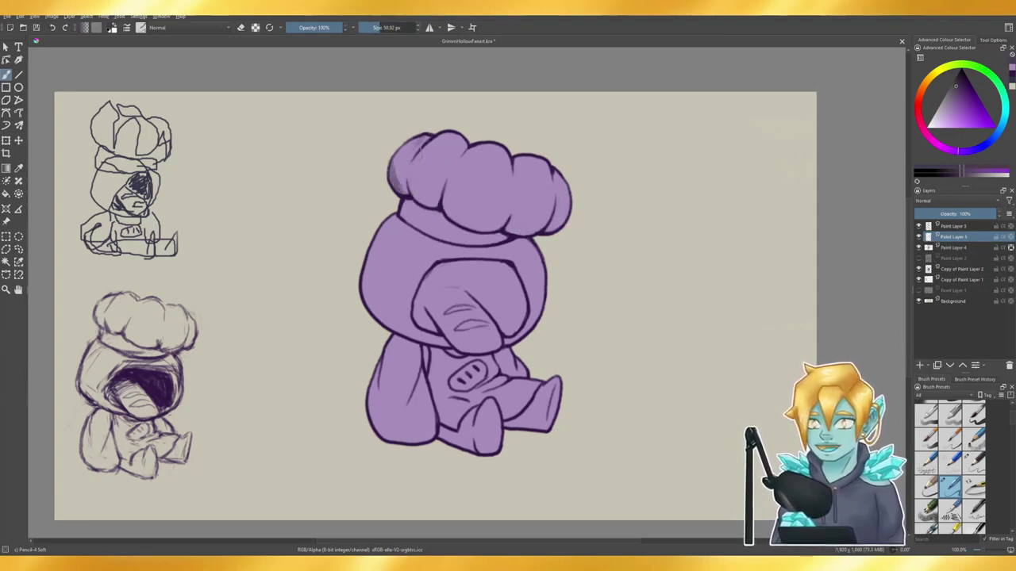
pyautogui.moveTo(416, 140)
pyautogui.mouseDown()
pyautogui.moveTo(426, 153)
pyautogui.moveTo(427, 137)
pyautogui.mouseUp()
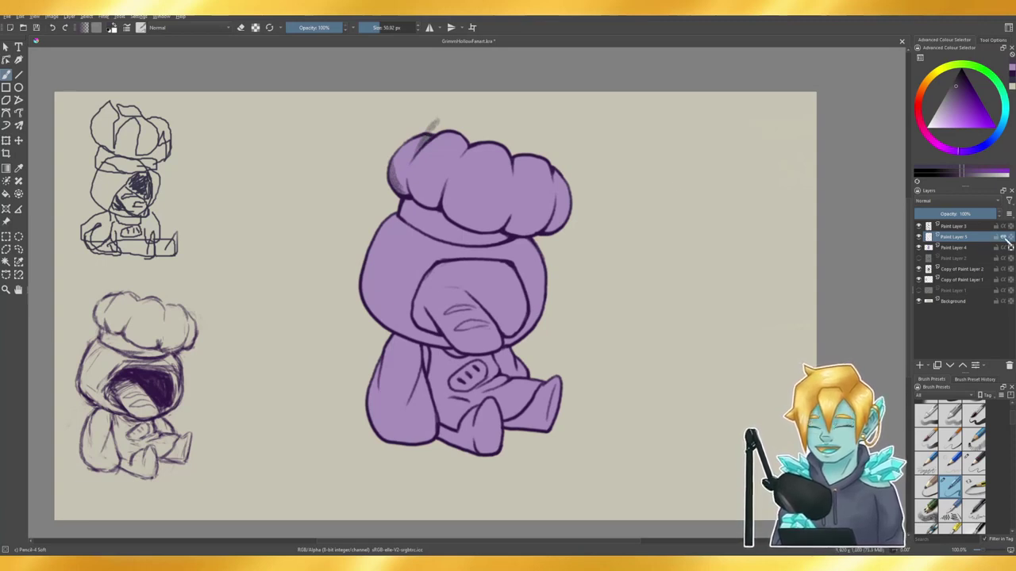
# - Clip the shading layer to the purple base by enabling alpha inheritance and grouping it with Paint Layer 4, erasing the stray mark above the hat
pyautogui.click(1004, 237)
pyautogui.press('e')
pyautogui.moveTo(441, 116); pyautogui.dragTo(433, 122)
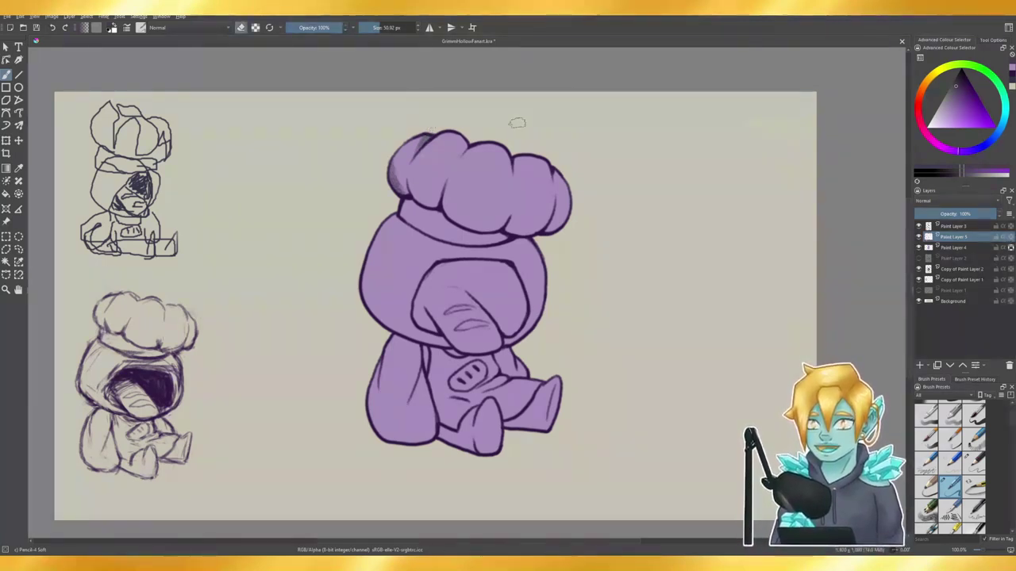
pyautogui.keyDown('shift'); pyautogui.click(962, 248); pyautogui.keyUp('shift')
pyautogui.hotkey('ctrl', 'g')
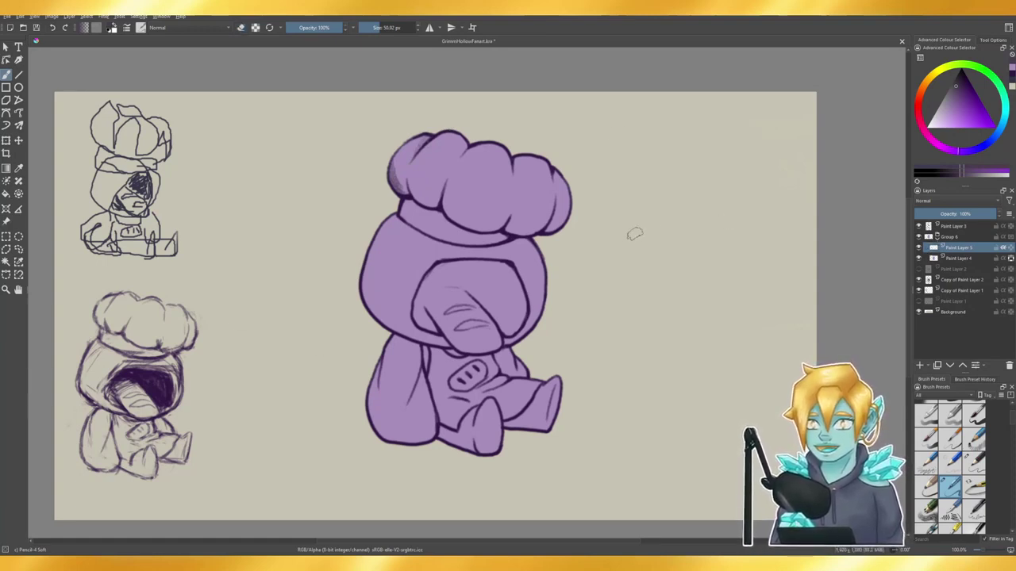
# - Try broad diagonal test strokes across the hat, head and foot, then remove them from the shading layer
pyautogui.moveTo(567, 177)
pyautogui.mouseDown()
pyautogui.moveTo(362, 280)
pyautogui.moveTo(365, 292)
pyautogui.mouseUp()
pyautogui.moveTo(543, 251); pyautogui.dragTo(378, 325)
pyautogui.moveTo(560, 387); pyautogui.dragTo(518, 425)
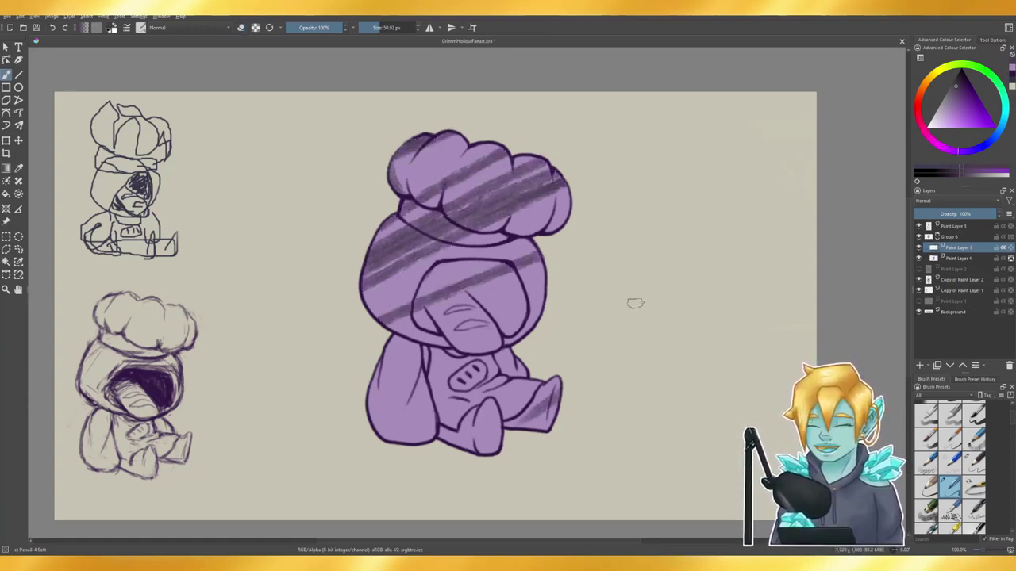
pyautogui.press('Delete')
pyautogui.press('e')
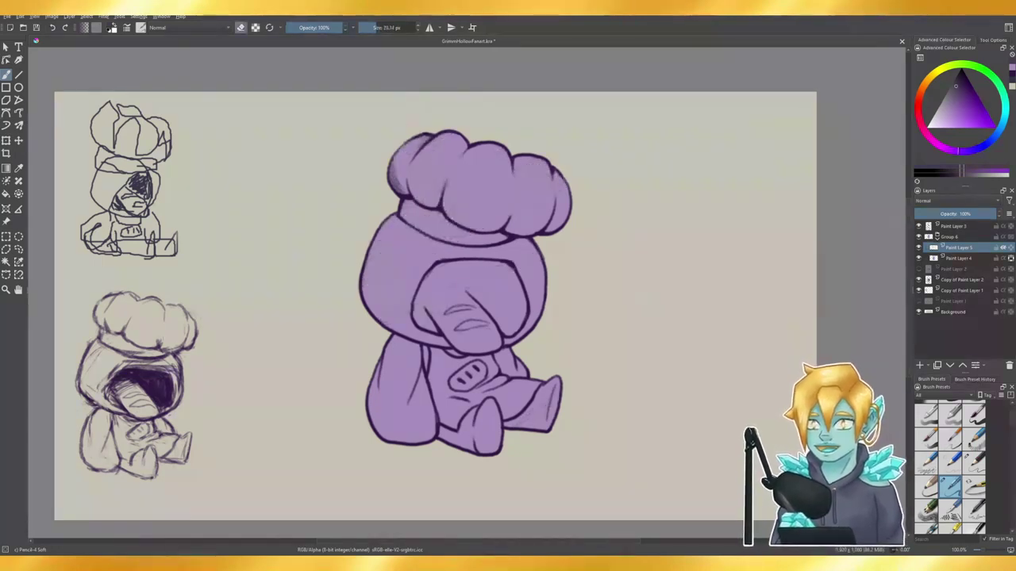
pyautogui.press('e')
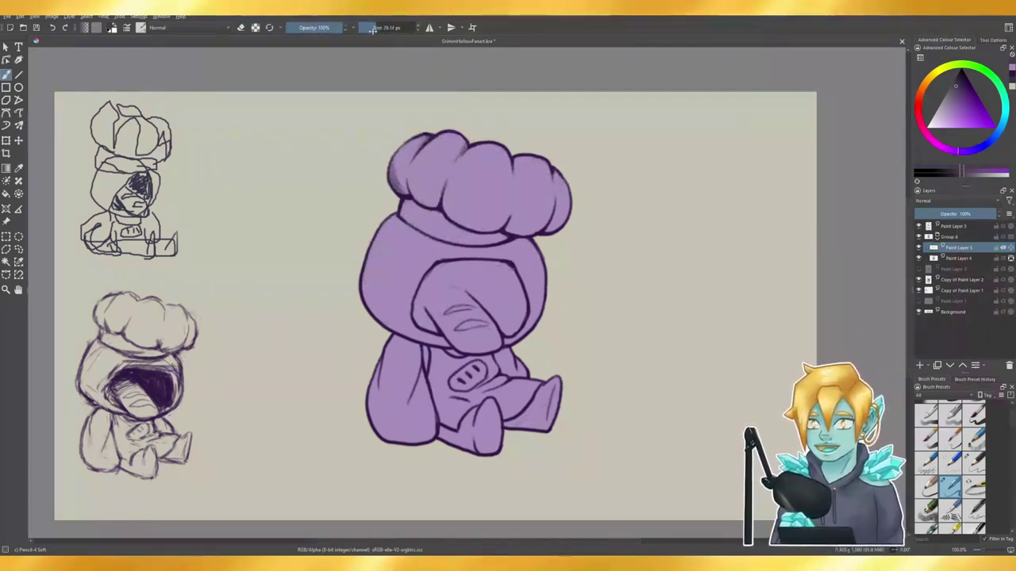
# - Shade the lower edges and seams of all the hat puffs with the soft pencil brush at about 40 px
pyautogui.moveTo(457, 186)
pyautogui.mouseDown()
pyautogui.moveTo(451, 224)
pyautogui.moveTo(445, 191)
pyautogui.moveTo(462, 224)
pyautogui.moveTo(498, 230)
pyautogui.moveTo(505, 225)
pyautogui.moveTo(485, 216)
pyautogui.moveTo(502, 215)
pyautogui.mouseUp()
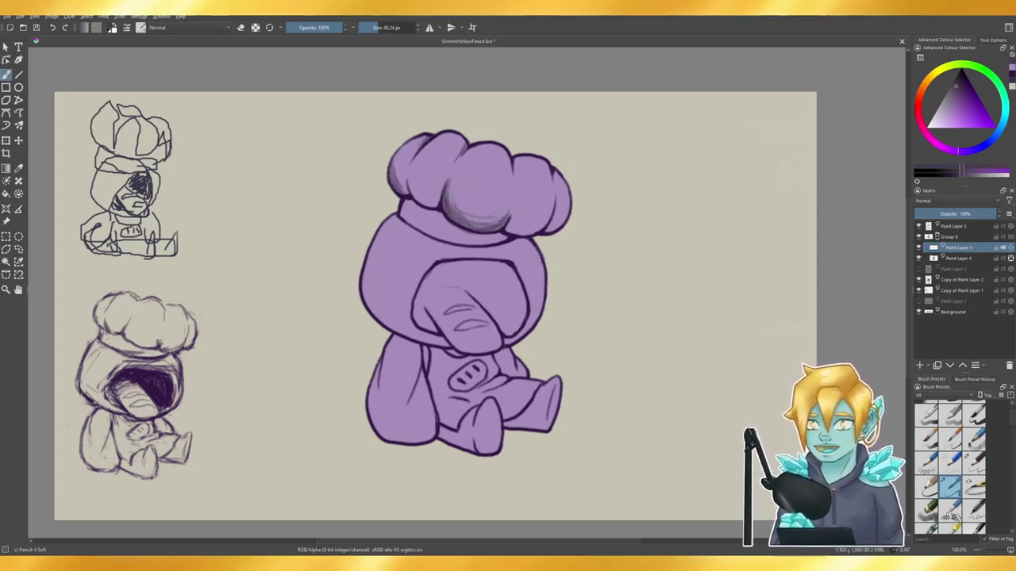
pyautogui.moveTo(433, 205)
pyautogui.mouseDown()
pyautogui.moveTo(408, 183)
pyautogui.moveTo(440, 200)
pyautogui.mouseUp()
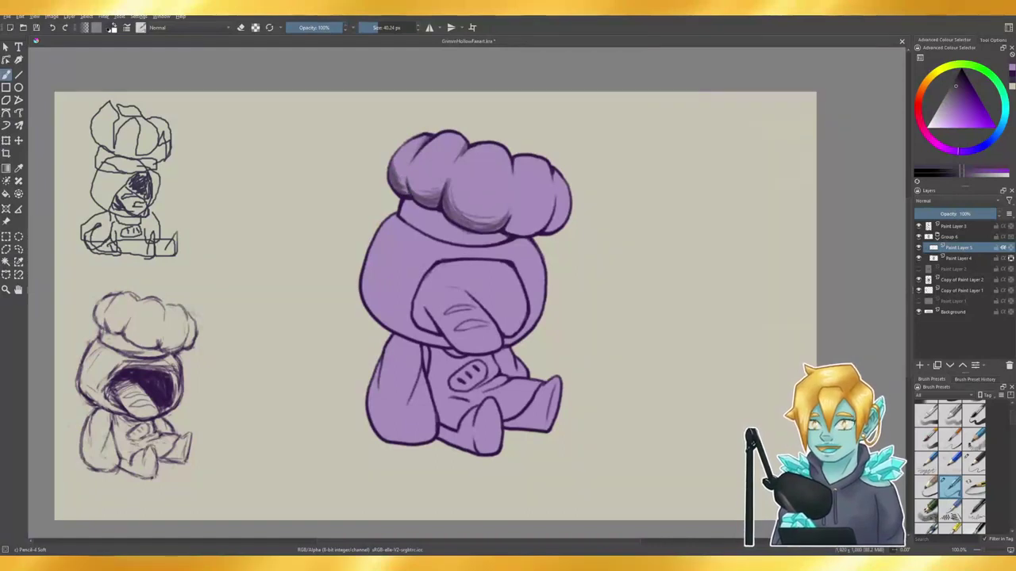
pyautogui.moveTo(505, 227)
pyautogui.mouseDown()
pyautogui.moveTo(532, 235)
pyautogui.moveTo(548, 217)
pyautogui.moveTo(542, 225)
pyautogui.mouseUp()
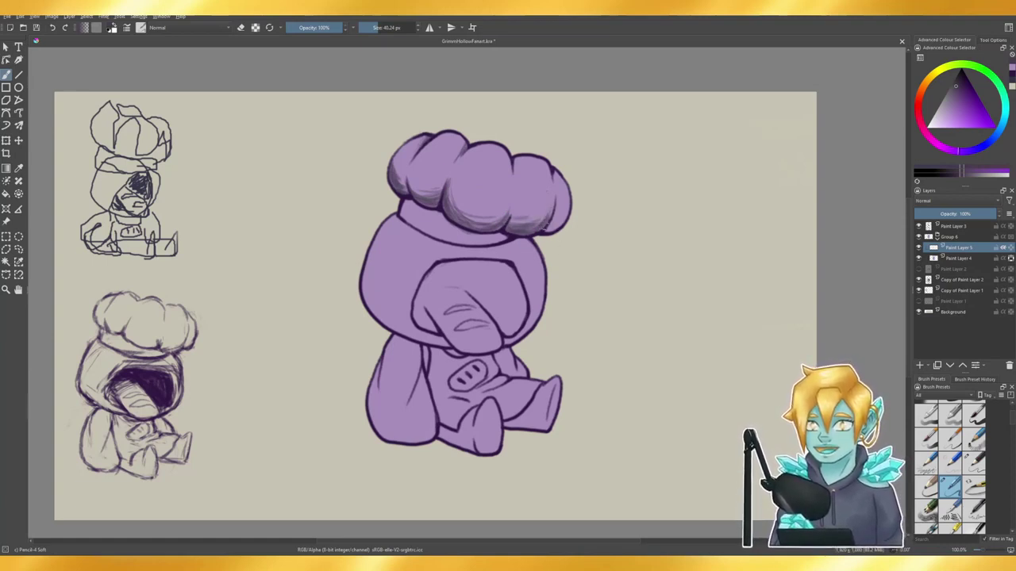
pyautogui.moveTo(516, 219)
pyautogui.mouseDown()
pyautogui.moveTo(547, 216)
pyautogui.moveTo(551, 235)
pyautogui.moveTo(533, 237)
pyautogui.moveTo(527, 222)
pyautogui.moveTo(546, 220)
pyautogui.moveTo(521, 214)
pyautogui.mouseUp()
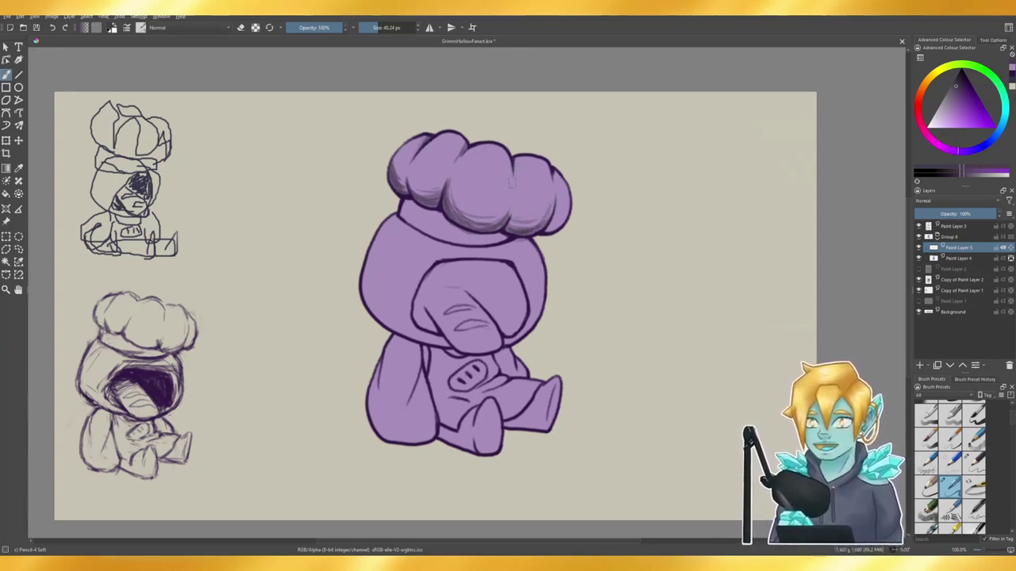
pyautogui.moveTo(516, 157); pyautogui.dragTo(517, 174)
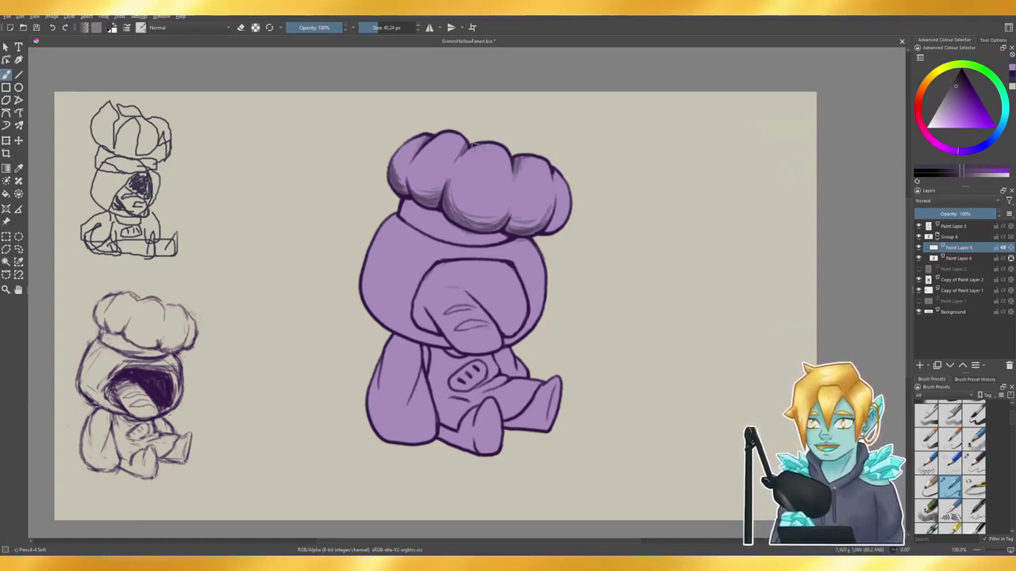
pyautogui.moveTo(470, 146)
pyautogui.mouseDown()
pyautogui.moveTo(461, 164)
pyautogui.moveTo(462, 149)
pyautogui.mouseUp()
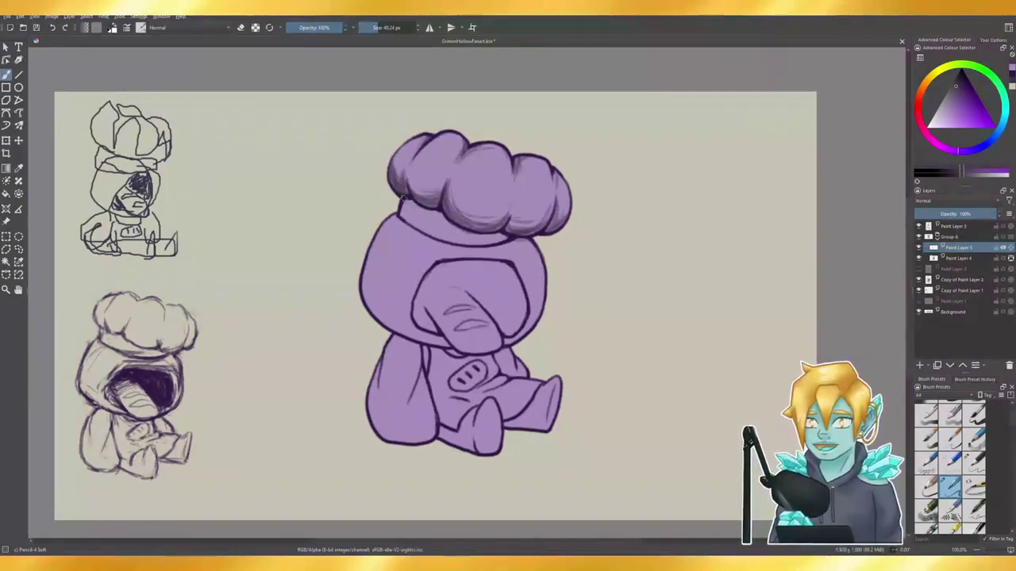
# - Shade the hat band along its full length beneath the puffs
pyautogui.moveTo(404, 199)
pyautogui.mouseDown()
pyautogui.moveTo(459, 228)
pyautogui.moveTo(510, 238)
pyautogui.moveTo(470, 230)
pyautogui.mouseUp()
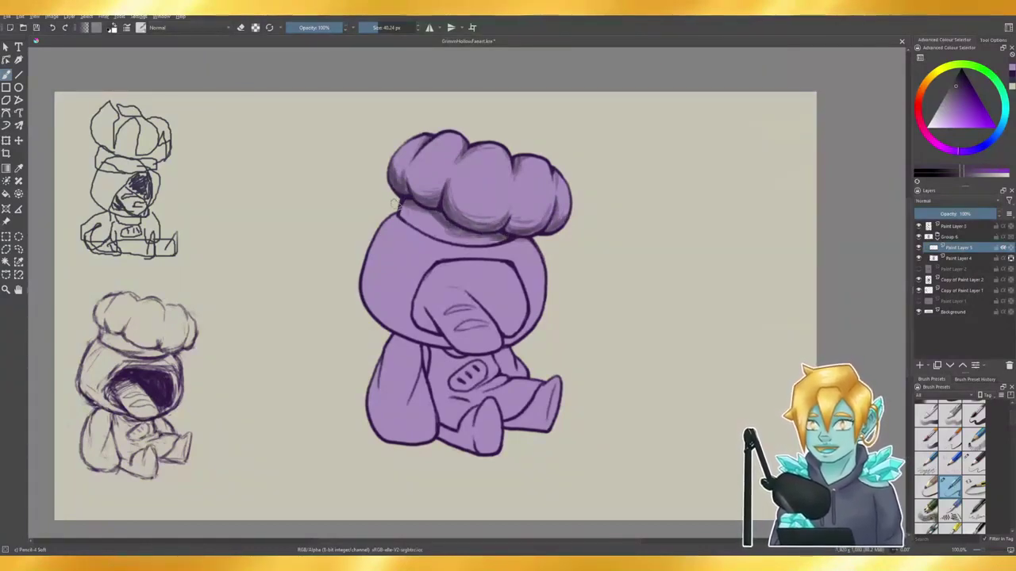
pyautogui.moveTo(401, 201)
pyautogui.mouseDown()
pyautogui.moveTo(482, 233)
pyautogui.moveTo(432, 225)
pyautogui.mouseUp()
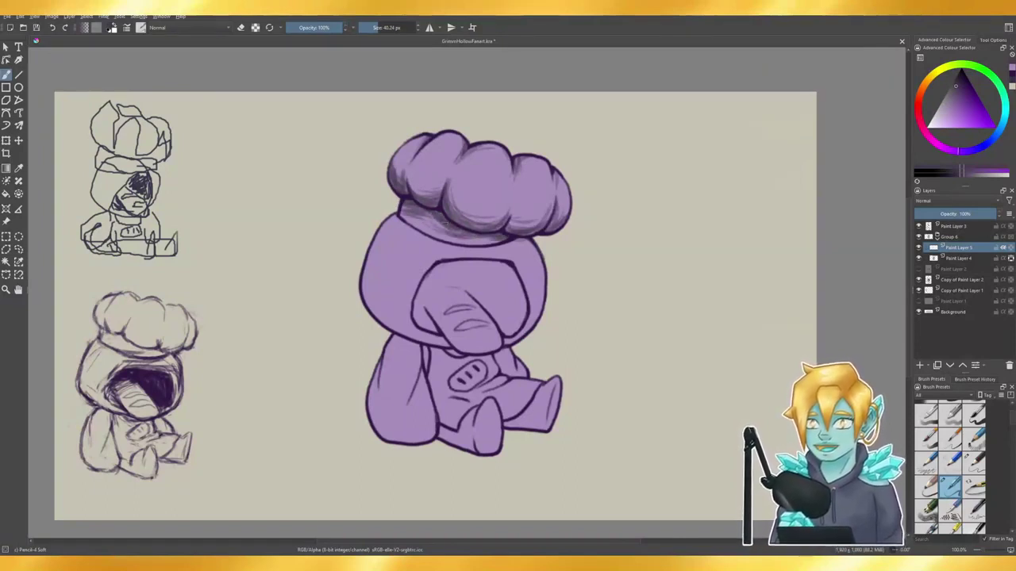
pyautogui.moveTo(502, 230)
pyautogui.mouseDown()
pyautogui.moveTo(446, 241)
pyautogui.moveTo(476, 241)
pyautogui.moveTo(431, 227)
pyautogui.moveTo(490, 242)
pyautogui.mouseUp()
# - Shade the right side of the head from below the hat band down to the lower edge of the hood
pyautogui.moveTo(513, 242)
pyautogui.mouseDown()
pyautogui.moveTo(532, 244)
pyautogui.moveTo(539, 259)
pyautogui.mouseUp()
pyautogui.moveTo(510, 343); pyautogui.dragTo(531, 328)
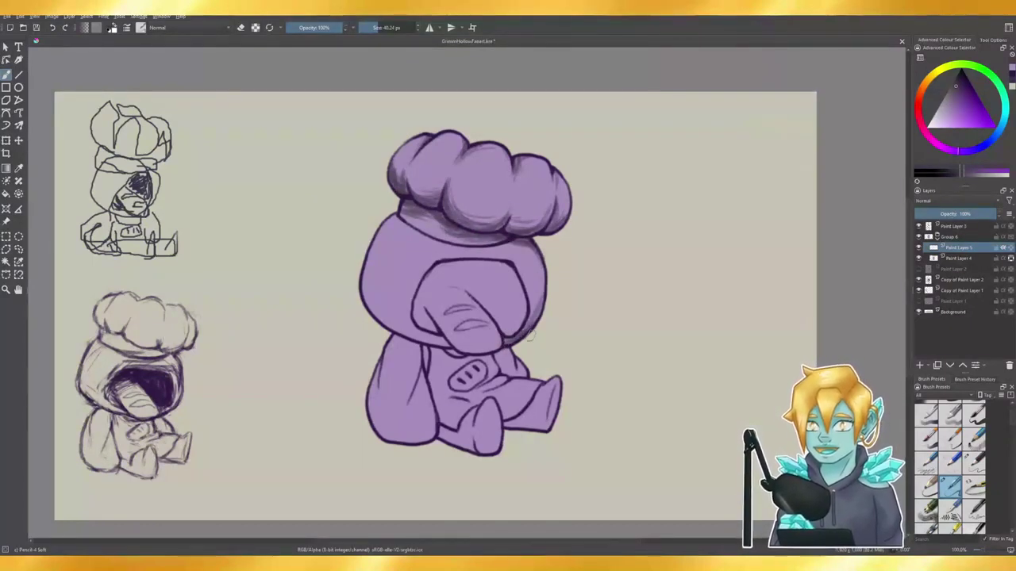
pyautogui.moveTo(540, 305); pyautogui.dragTo(508, 341)
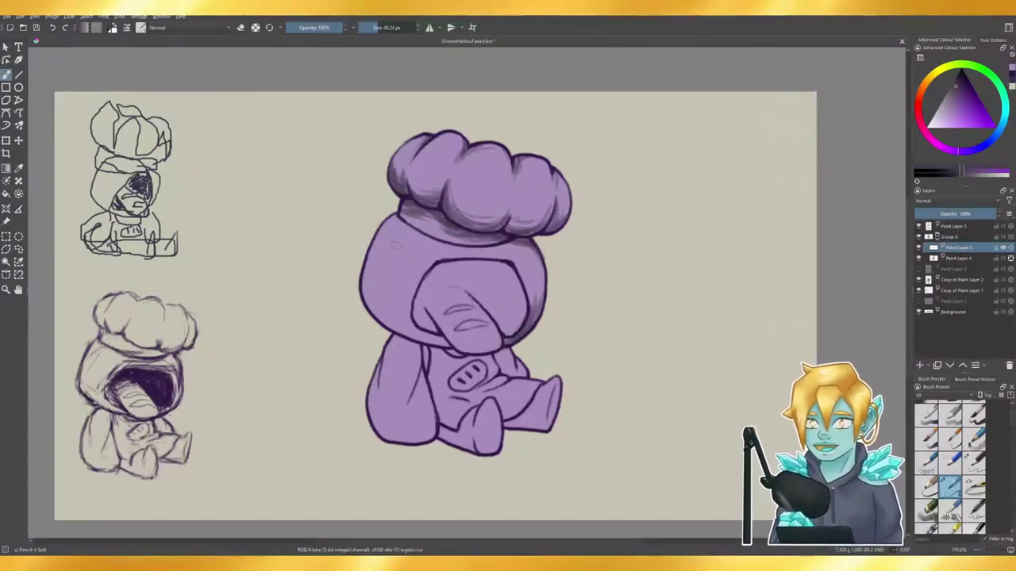
# - Shade the lower-left curve of the head, redoing unsatisfactory strokes, and darken the forehead just below the hat band
pyautogui.moveTo(364, 278)
pyautogui.mouseDown()
pyautogui.moveTo(366, 305)
pyautogui.moveTo(405, 336)
pyautogui.moveTo(446, 343)
pyautogui.moveTo(427, 334)
pyautogui.mouseUp()
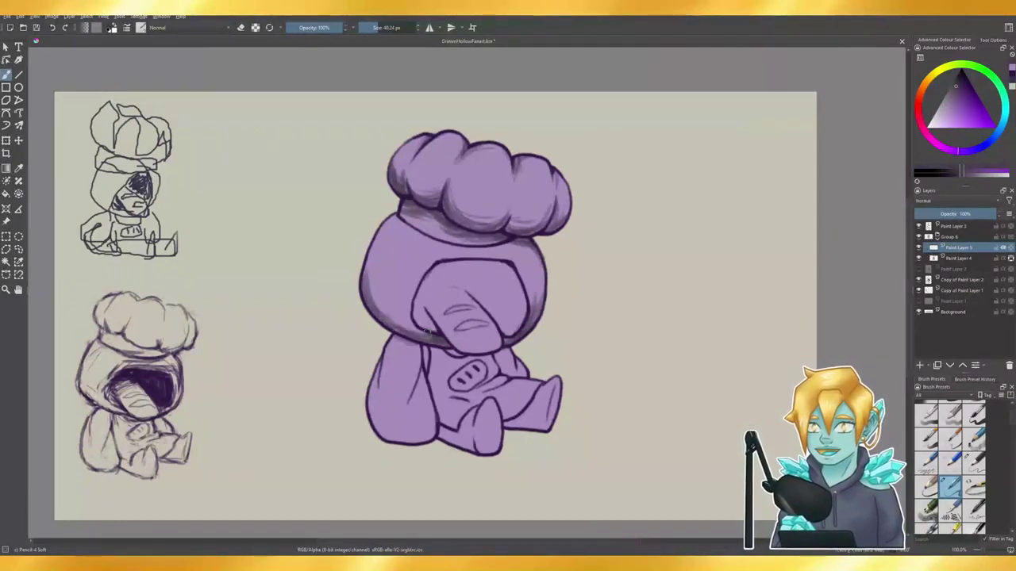
pyautogui.moveTo(359, 280); pyautogui.dragTo(421, 330)
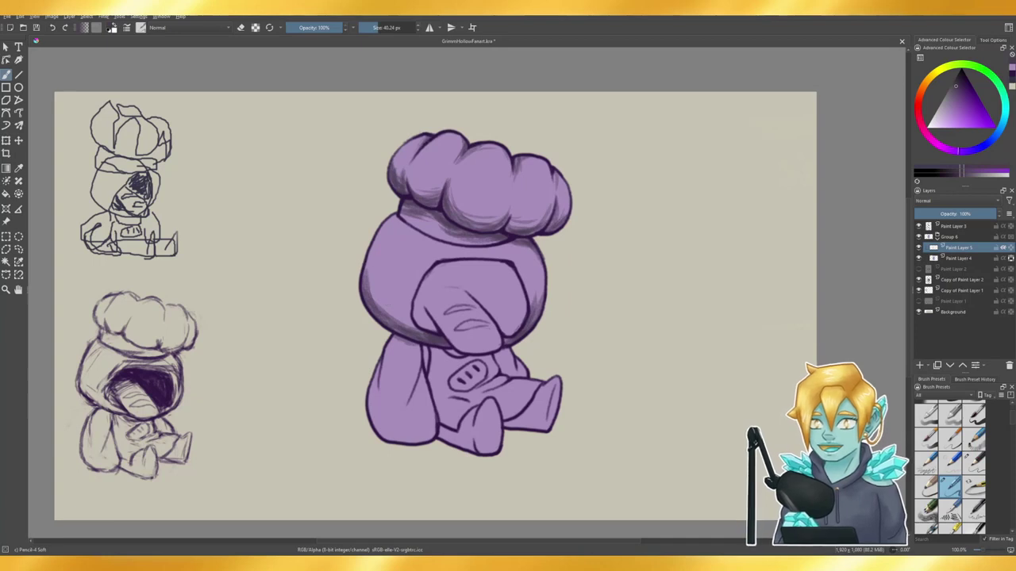
pyautogui.hotkey('ctrl', 'z')
pyautogui.moveTo(375, 292); pyautogui.dragTo(416, 330)
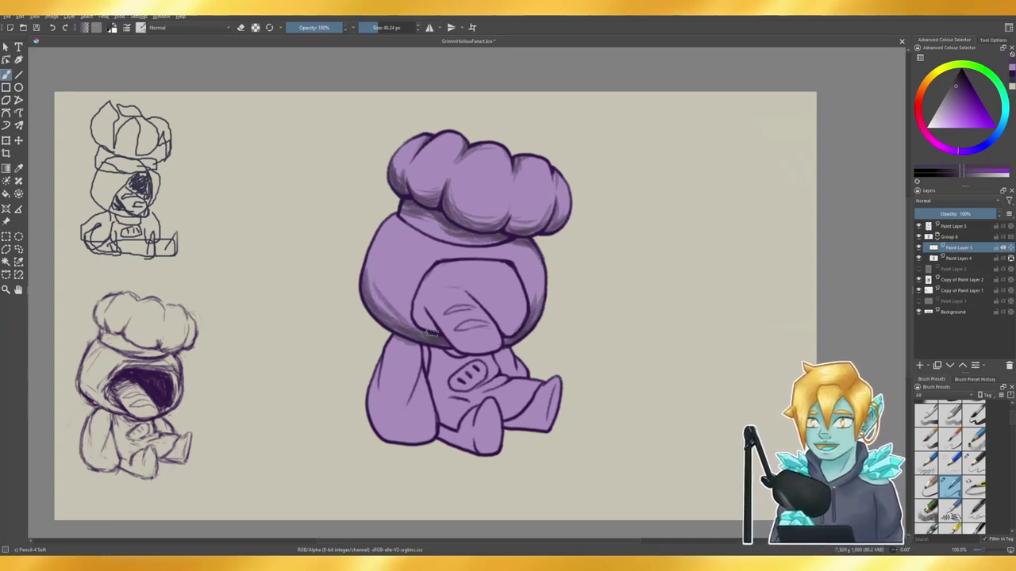
pyautogui.hotkey('ctrl', 'z')
pyautogui.moveTo(377, 292); pyautogui.dragTo(421, 333)
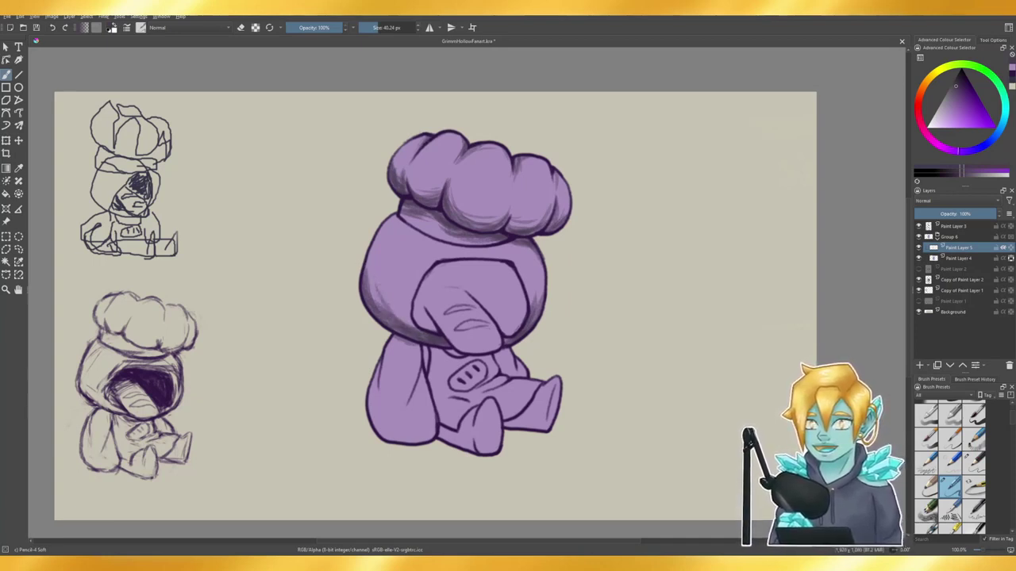
pyautogui.moveTo(384, 298); pyautogui.dragTo(429, 333)
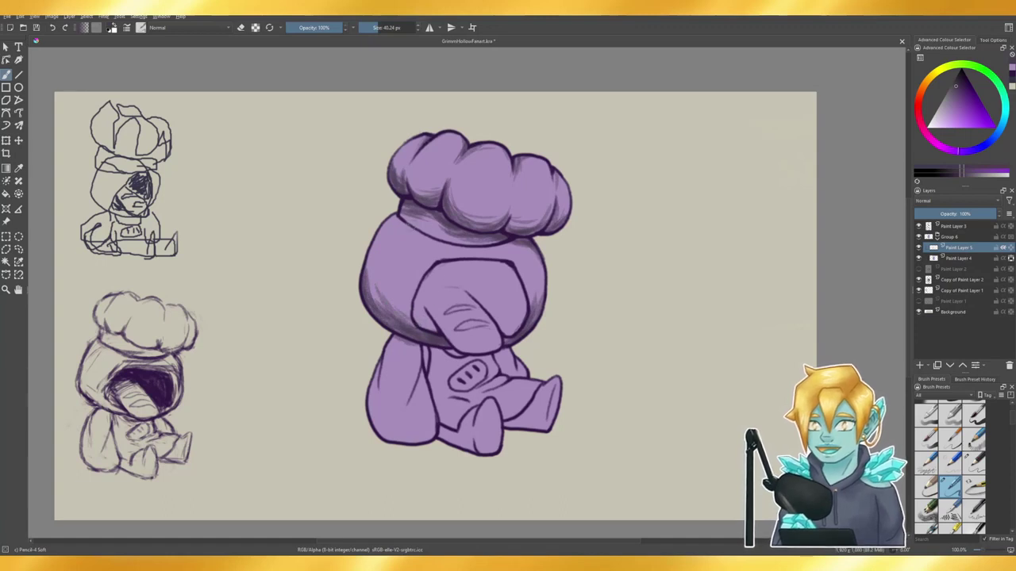
pyautogui.moveTo(401, 219)
pyautogui.mouseDown()
pyautogui.moveTo(467, 246)
pyautogui.moveTo(446, 242)
pyautogui.moveTo(500, 242)
pyautogui.moveTo(478, 246)
pyautogui.moveTo(520, 249)
pyautogui.mouseUp()
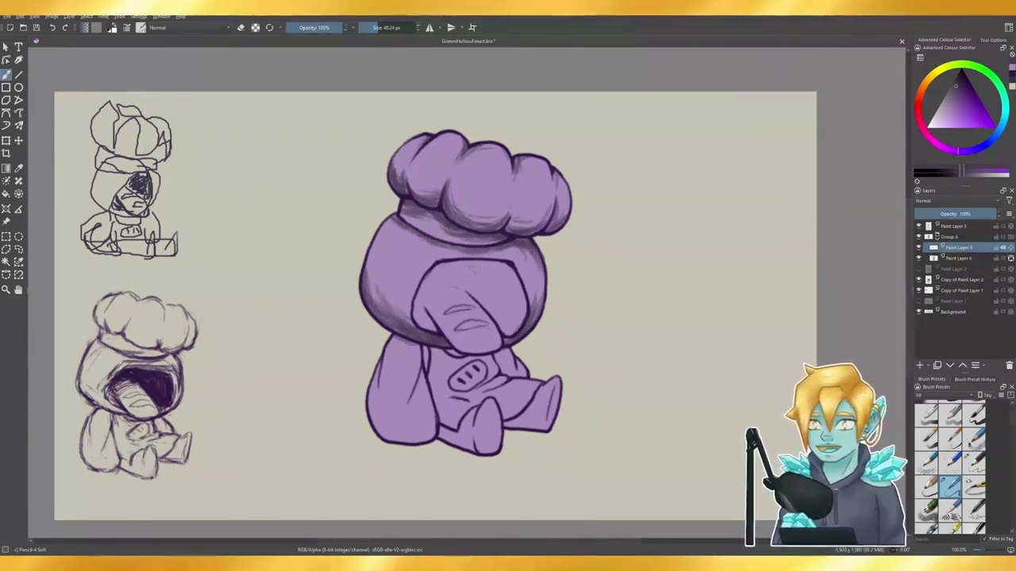
# - Fill the mouth opening around the bread with dark greyish purple and shade the bread's inner end and scores
pyautogui.moveTo(455, 265)
pyautogui.mouseDown()
pyautogui.moveTo(500, 270)
pyautogui.moveTo(494, 317)
pyautogui.moveTo(522, 325)
pyautogui.moveTo(512, 279)
pyautogui.moveTo(499, 300)
pyautogui.moveTo(508, 286)
pyautogui.moveTo(517, 300)
pyautogui.moveTo(521, 292)
pyautogui.moveTo(476, 276)
pyautogui.moveTo(492, 266)
pyautogui.moveTo(437, 268)
pyautogui.moveTo(421, 310)
pyautogui.moveTo(430, 330)
pyautogui.moveTo(438, 286)
pyautogui.moveTo(460, 271)
pyautogui.moveTo(480, 290)
pyautogui.moveTo(472, 300)
pyautogui.moveTo(445, 279)
pyautogui.moveTo(419, 300)
pyautogui.moveTo(452, 295)
pyautogui.moveTo(464, 306)
pyautogui.moveTo(429, 325)
pyautogui.moveTo(436, 322)
pyautogui.mouseUp()
pyautogui.press('e')
pyautogui.press('e')
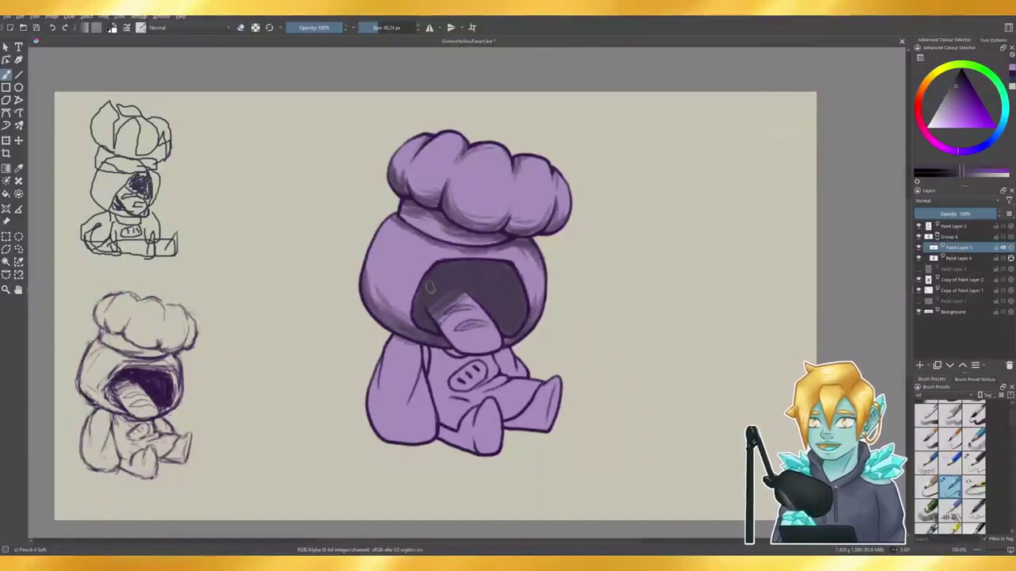
pyautogui.press('e')
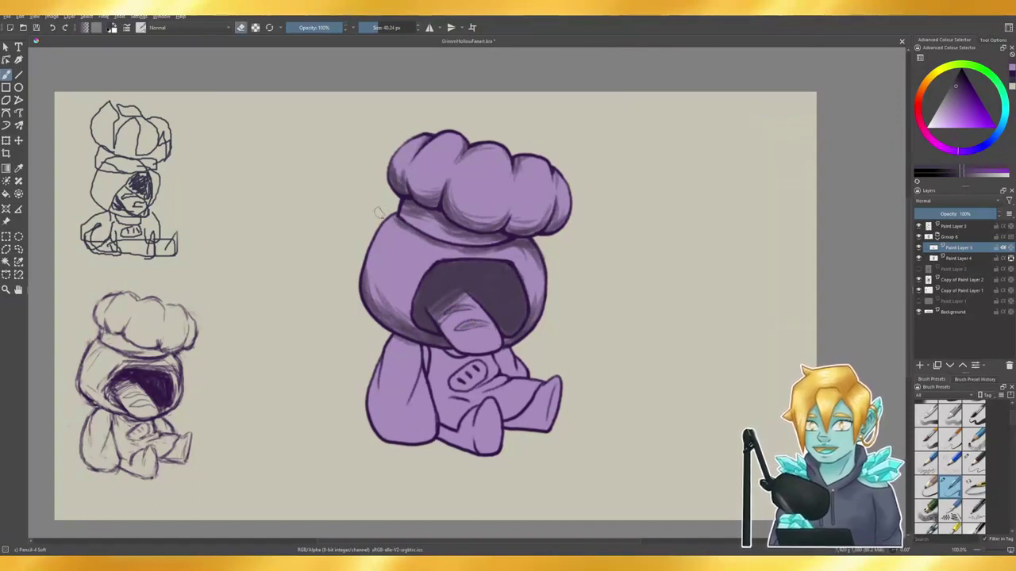
pyautogui.press('e')
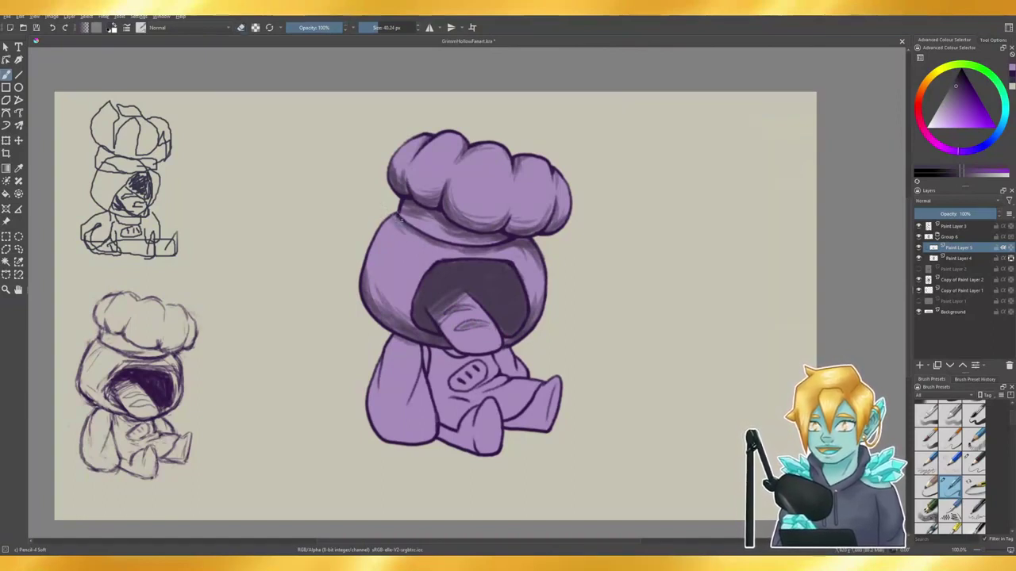
# - Shade the body directly beneath the head, then the fold, outer edge and rounded bottom of the left arm
pyautogui.moveTo(447, 350)
pyautogui.mouseDown()
pyautogui.moveTo(498, 351)
pyautogui.moveTo(500, 341)
pyautogui.moveTo(487, 362)
pyautogui.moveTo(509, 350)
pyautogui.moveTo(497, 357)
pyautogui.moveTo(500, 370)
pyautogui.mouseUp()
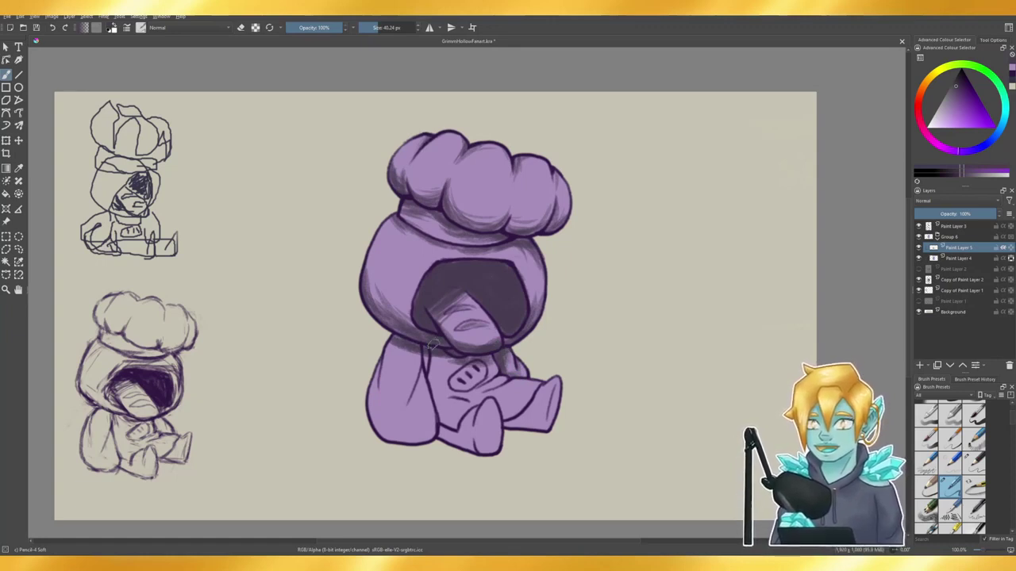
pyautogui.moveTo(428, 349); pyautogui.dragTo(405, 413)
pyautogui.moveTo(376, 367); pyautogui.dragTo(373, 396)
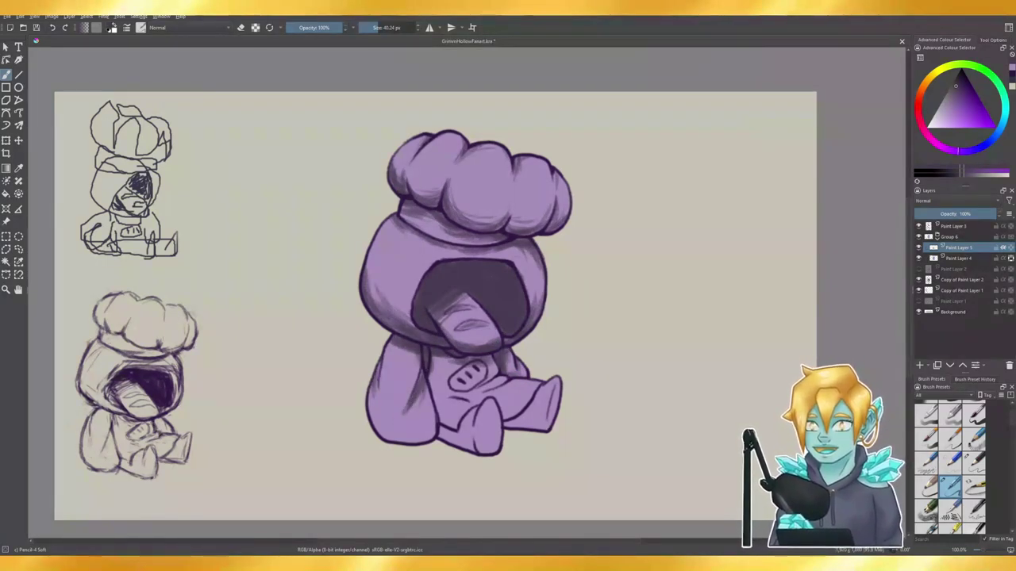
pyautogui.moveTo(382, 347); pyautogui.dragTo(378, 398)
pyautogui.moveTo(373, 403)
pyautogui.mouseDown()
pyautogui.moveTo(393, 441)
pyautogui.moveTo(417, 441)
pyautogui.mouseUp()
pyautogui.moveTo(437, 395)
pyautogui.mouseDown()
pyautogui.moveTo(414, 429)
pyautogui.moveTo(426, 441)
pyautogui.mouseUp()
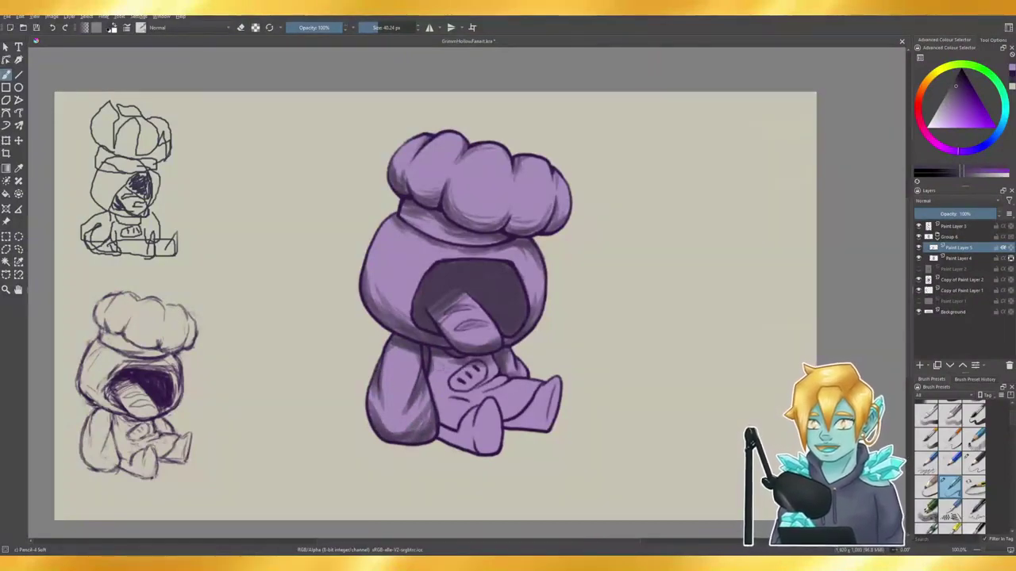
# - Shade the torso beside the left arm, the underside of the near leg and the belly fold above it
pyautogui.moveTo(429, 351); pyautogui.dragTo(441, 415)
pyautogui.moveTo(431, 381); pyautogui.dragTo(441, 406)
pyautogui.moveTo(438, 402); pyautogui.dragTo(441, 438)
pyautogui.moveTo(440, 438)
pyautogui.mouseDown()
pyautogui.moveTo(474, 452)
pyautogui.moveTo(467, 443)
pyautogui.mouseUp()
pyautogui.moveTo(471, 410)
pyautogui.mouseDown()
pyautogui.moveTo(460, 437)
pyautogui.moveTo(448, 427)
pyautogui.moveTo(460, 424)
pyautogui.mouseUp()
pyautogui.moveTo(441, 392); pyautogui.dragTo(470, 401)
# - Shade the right side of the torso, the crease above the far leg, and the far foot
pyautogui.moveTo(504, 364); pyautogui.dragTo(476, 389)
pyautogui.moveTo(517, 374); pyautogui.dragTo(490, 393)
pyautogui.moveTo(548, 386)
pyautogui.mouseDown()
pyautogui.moveTo(520, 435)
pyautogui.moveTo(505, 428)
pyautogui.mouseUp()
pyautogui.moveTo(530, 403)
pyautogui.mouseDown()
pyautogui.moveTo(517, 423)
pyautogui.moveTo(532, 429)
pyautogui.mouseUp()
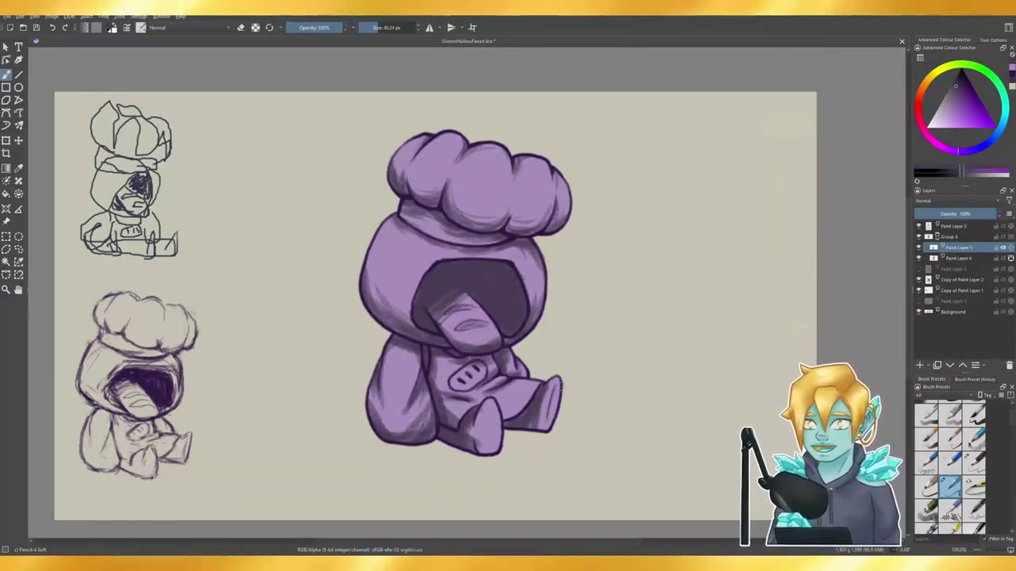
pyautogui.moveTo(560, 384); pyautogui.dragTo(546, 430)
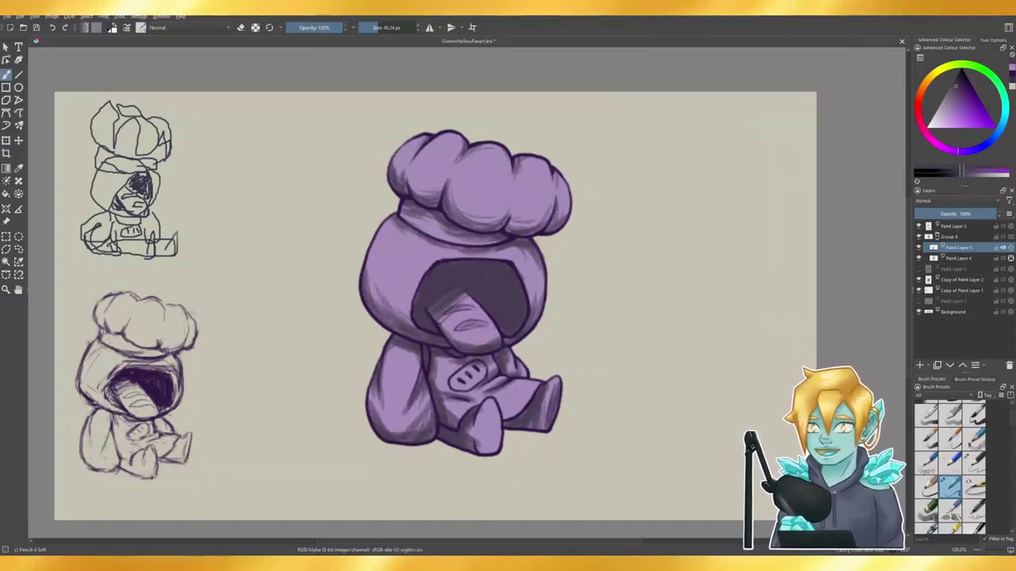
# - Shade the sole and lower edges of the near foot, and deepen the shadow under the far leg
pyautogui.moveTo(476, 410)
pyautogui.mouseDown()
pyautogui.moveTo(491, 464)
pyautogui.moveTo(481, 452)
pyautogui.mouseUp()
pyautogui.moveTo(483, 459); pyautogui.dragTo(495, 465)
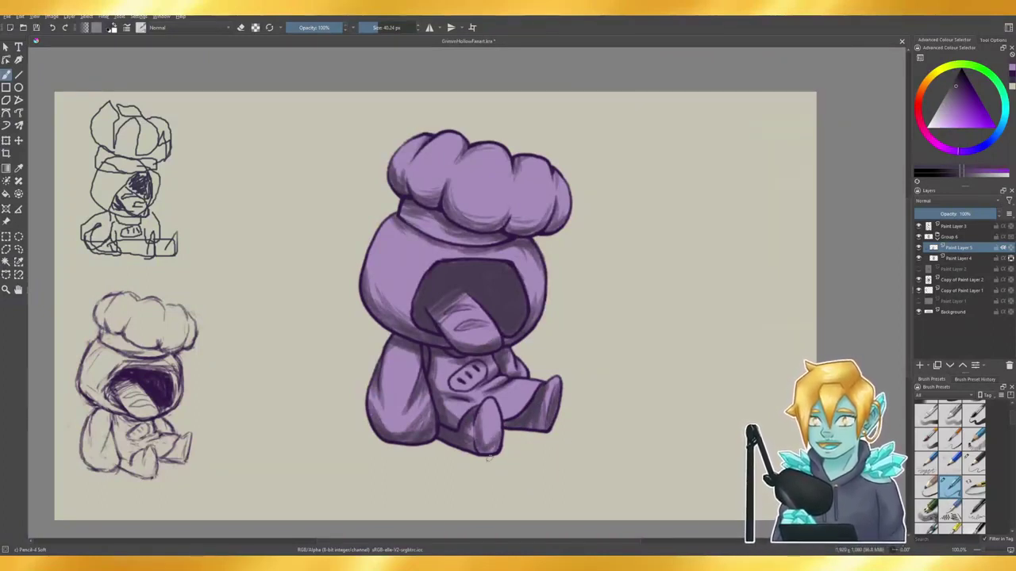
pyautogui.moveTo(477, 419); pyautogui.dragTo(486, 445)
pyautogui.moveTo(490, 441); pyautogui.dragTo(502, 452)
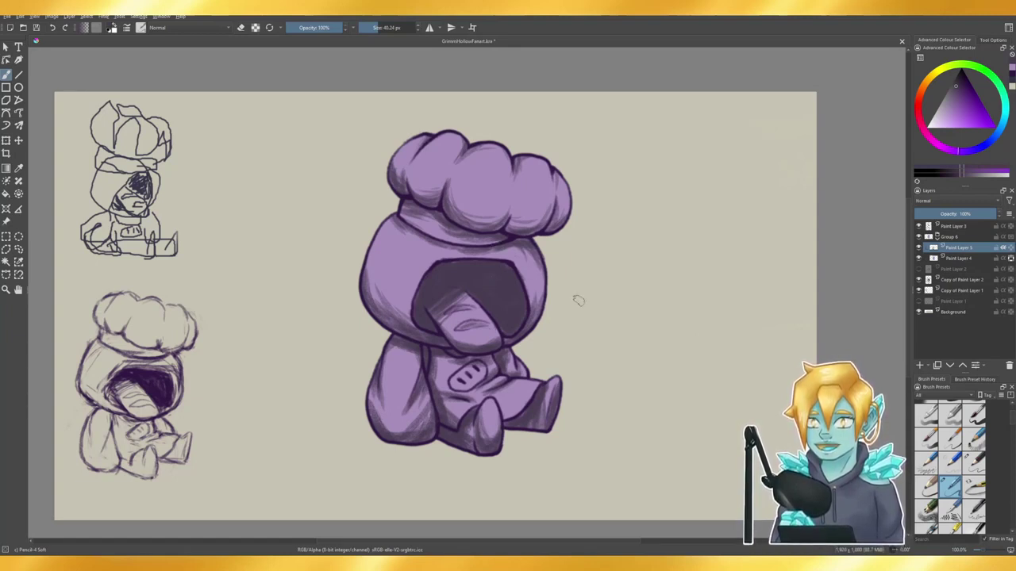
pyautogui.moveTo(532, 402); pyautogui.dragTo(512, 425)
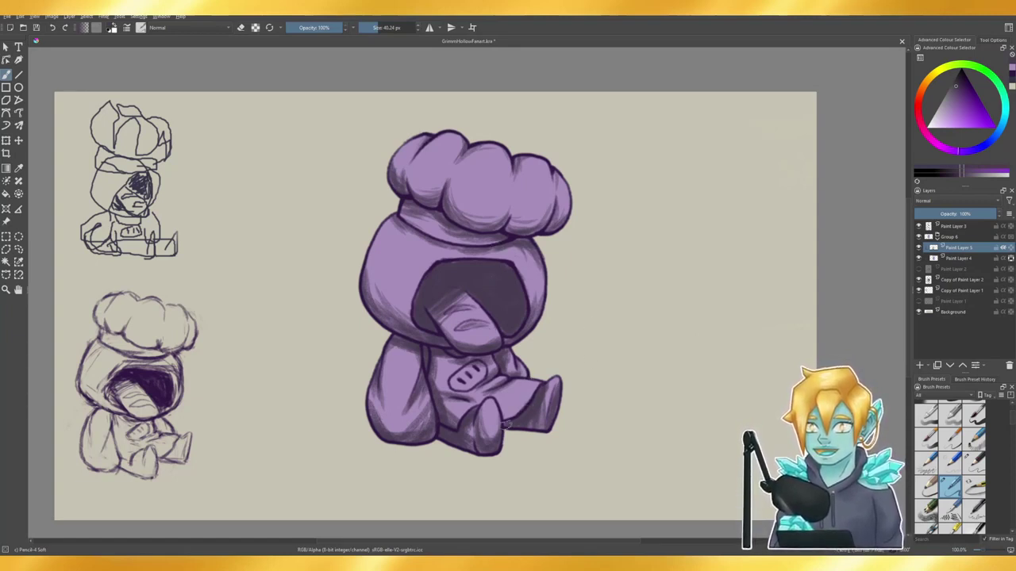
# - Hide the shading layer inside the group and make the flat colour layer beneath it active, keeping the group visible
pyautogui.click(919, 248)
pyautogui.click(956, 260)
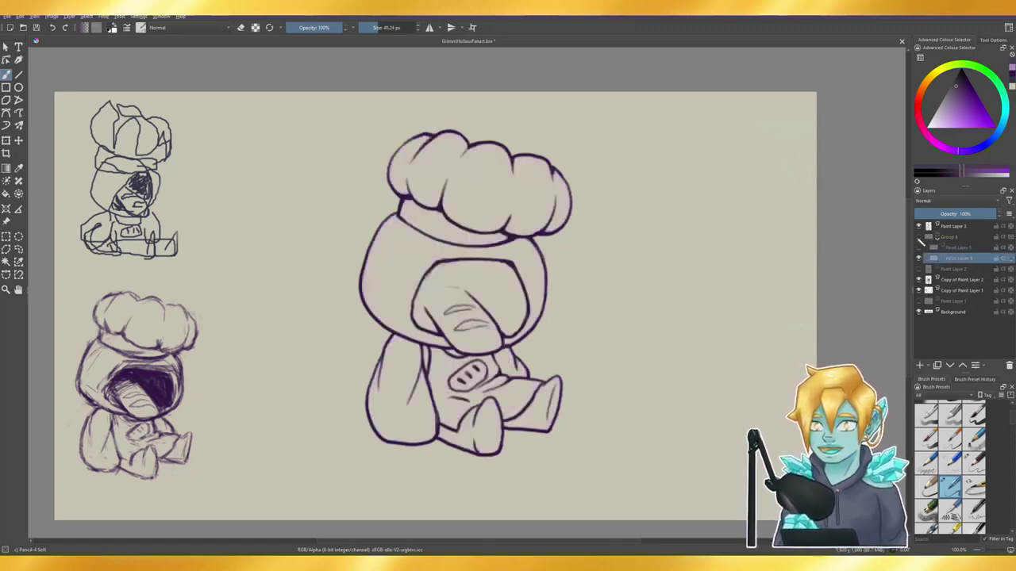
pyautogui.click(919, 237)
pyautogui.click(919, 247)
pyautogui.click(919, 237)
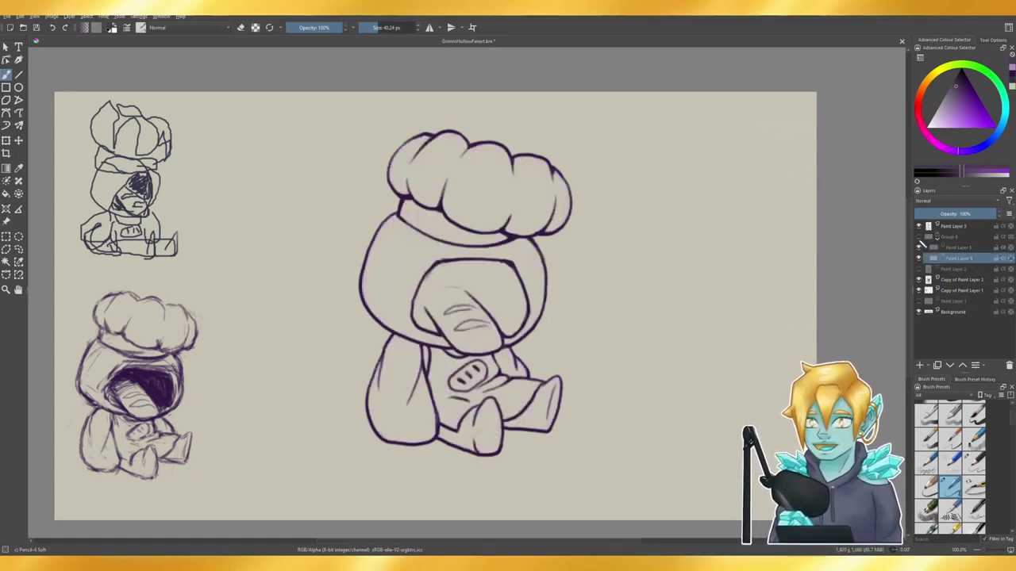
pyautogui.click(919, 258)
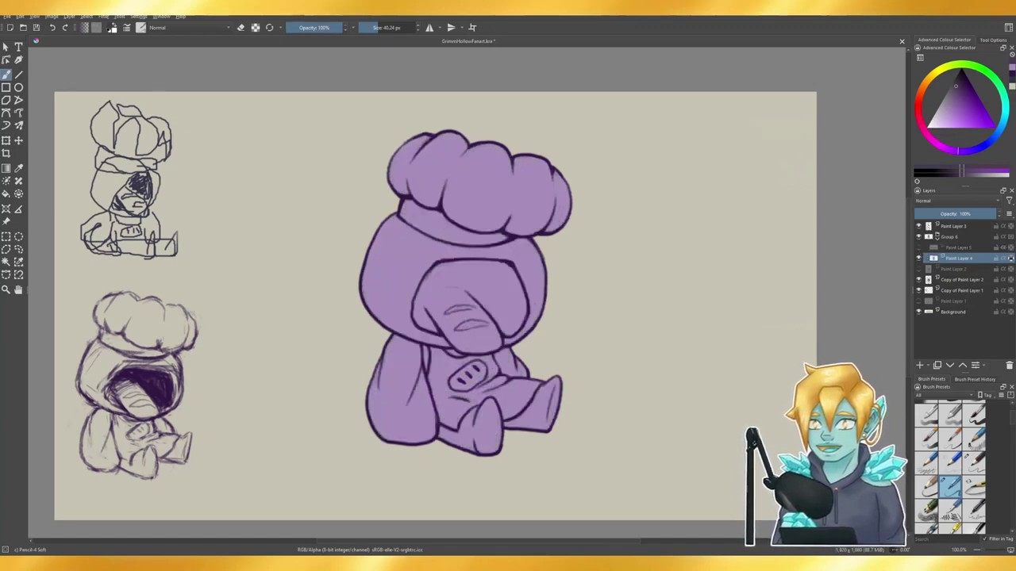
# - Paint the chef hat's puffs and band pale lavender directly on the flat colour layer
pyautogui.click(936, 125)
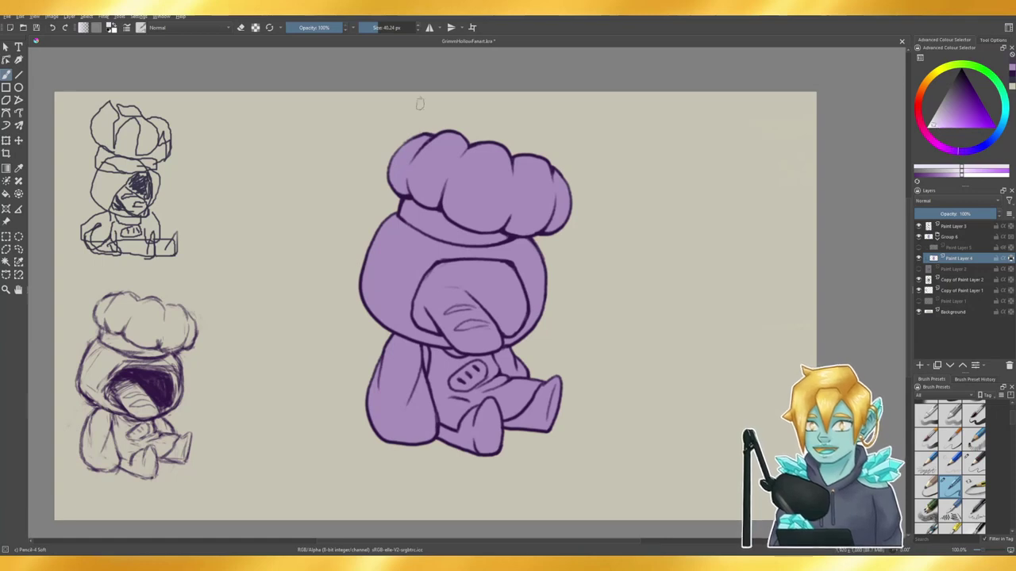
pyautogui.moveTo(408, 143)
pyautogui.mouseDown()
pyautogui.moveTo(409, 174)
pyautogui.moveTo(397, 183)
pyautogui.moveTo(407, 190)
pyautogui.moveTo(429, 178)
pyautogui.moveTo(437, 151)
pyautogui.moveTo(444, 162)
pyautogui.moveTo(464, 123)
pyautogui.moveTo(441, 195)
pyautogui.moveTo(472, 158)
pyautogui.moveTo(498, 151)
pyautogui.mouseUp()
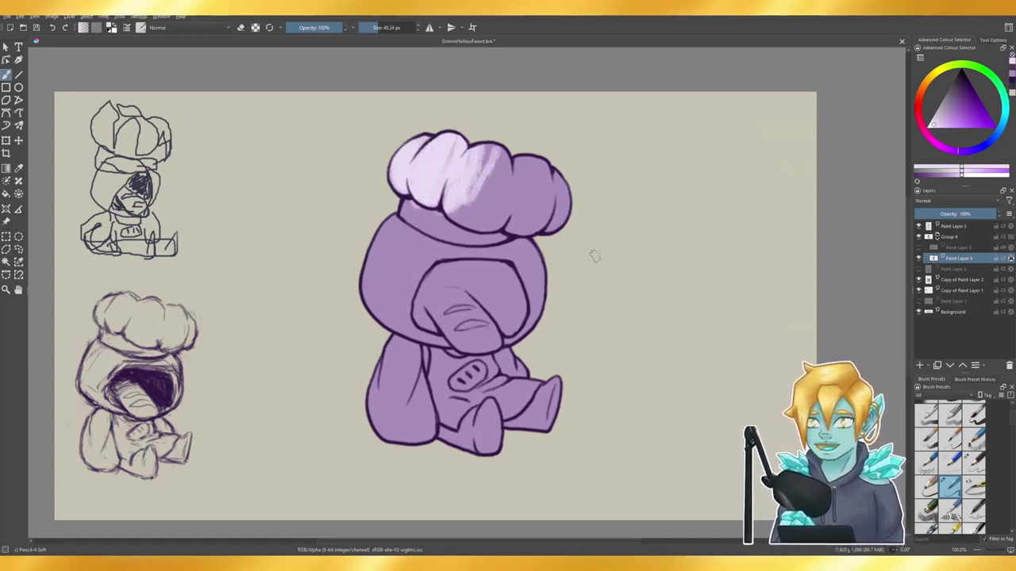
pyautogui.hotkey('ctrl', 'z')
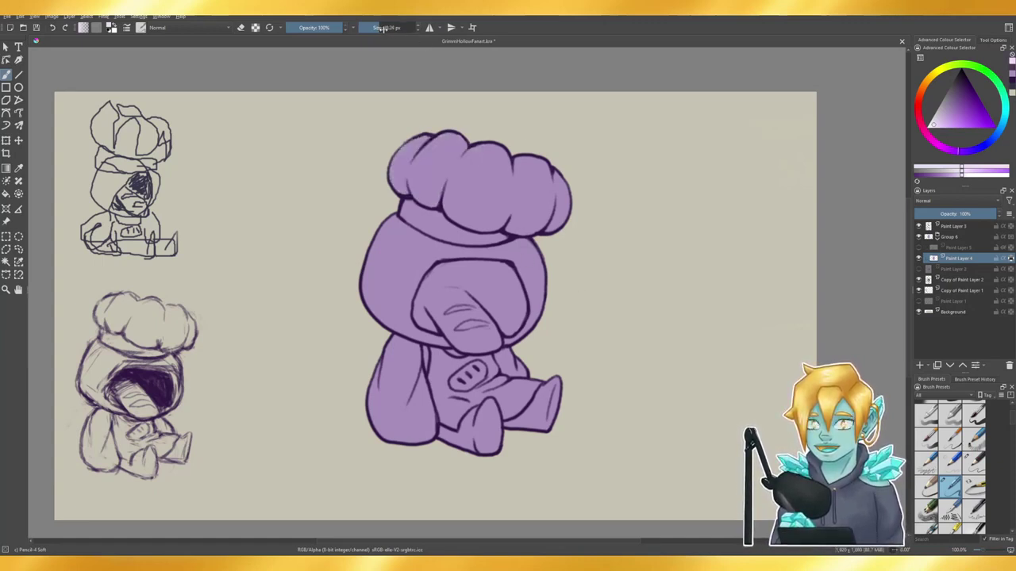
pyautogui.moveTo(494, 188)
pyautogui.mouseDown()
pyautogui.moveTo(470, 197)
pyautogui.moveTo(477, 158)
pyautogui.moveTo(467, 197)
pyautogui.moveTo(492, 209)
pyautogui.moveTo(506, 178)
pyautogui.moveTo(493, 182)
pyautogui.moveTo(487, 157)
pyautogui.moveTo(446, 149)
pyautogui.moveTo(421, 182)
pyautogui.moveTo(438, 185)
pyautogui.moveTo(434, 159)
pyautogui.moveTo(398, 174)
pyautogui.moveTo(425, 153)
pyautogui.moveTo(399, 172)
pyautogui.moveTo(421, 165)
pyautogui.moveTo(395, 167)
pyautogui.mouseUp()
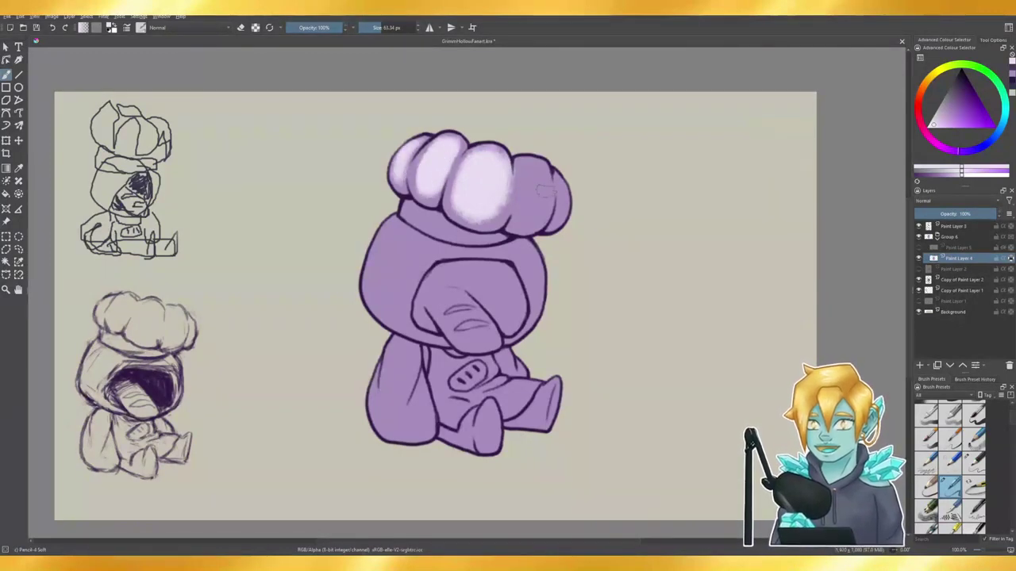
pyautogui.moveTo(539, 190)
pyautogui.mouseDown()
pyautogui.moveTo(518, 211)
pyautogui.moveTo(522, 203)
pyautogui.moveTo(515, 228)
pyautogui.moveTo(538, 191)
pyautogui.moveTo(529, 219)
pyautogui.moveTo(539, 170)
pyautogui.moveTo(544, 208)
pyautogui.moveTo(527, 197)
pyautogui.moveTo(536, 207)
pyautogui.moveTo(524, 172)
pyautogui.moveTo(520, 216)
pyautogui.moveTo(532, 179)
pyautogui.moveTo(537, 214)
pyautogui.moveTo(539, 175)
pyautogui.moveTo(542, 187)
pyautogui.moveTo(524, 216)
pyautogui.mouseUp()
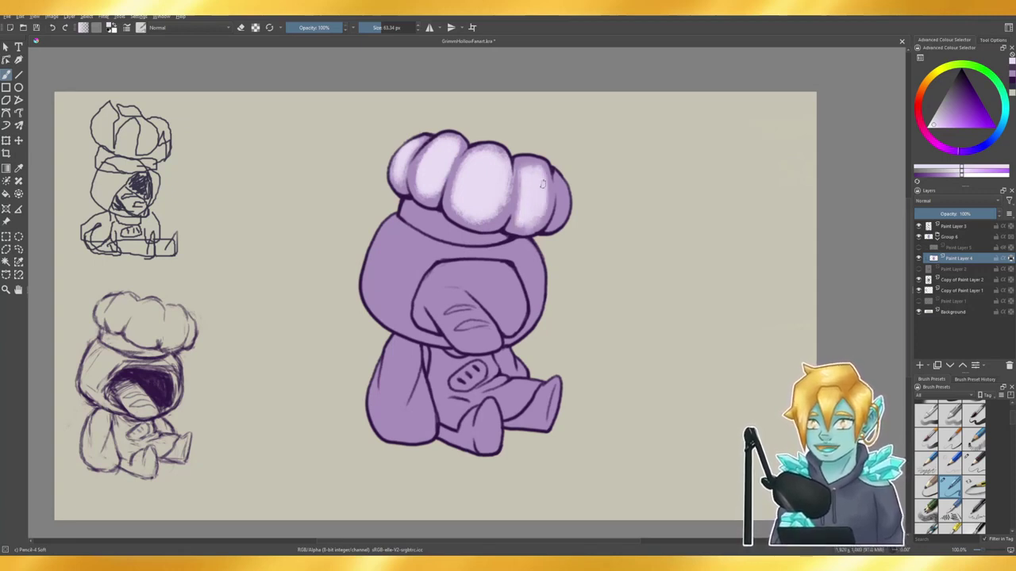
pyautogui.moveTo(563, 179); pyautogui.dragTo(556, 230)
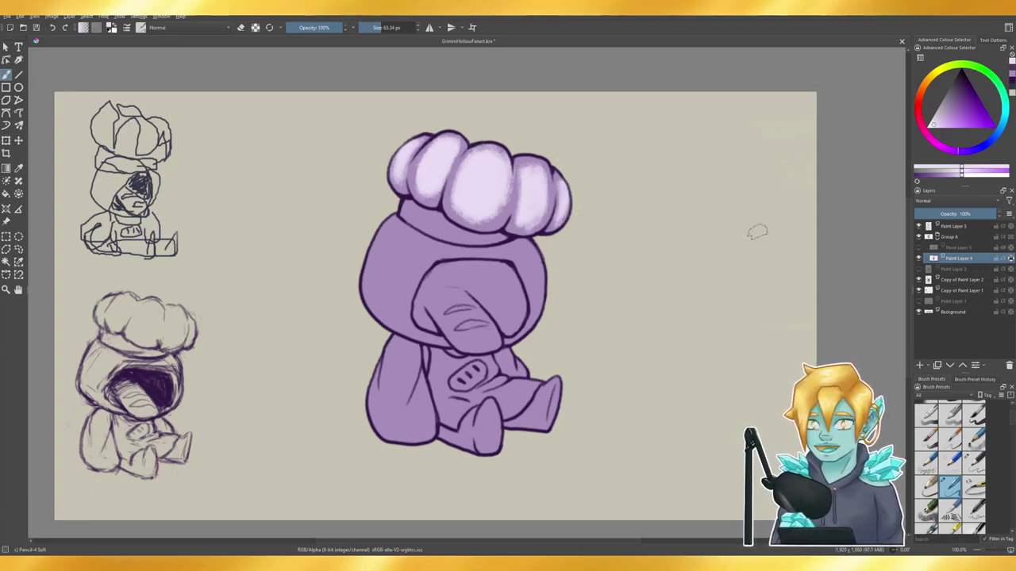
pyautogui.moveTo(428, 223)
pyautogui.mouseDown()
pyautogui.moveTo(409, 224)
pyautogui.moveTo(407, 214)
pyautogui.moveTo(435, 208)
pyautogui.moveTo(439, 227)
pyautogui.moveTo(423, 221)
pyautogui.moveTo(481, 237)
pyautogui.mouseUp()
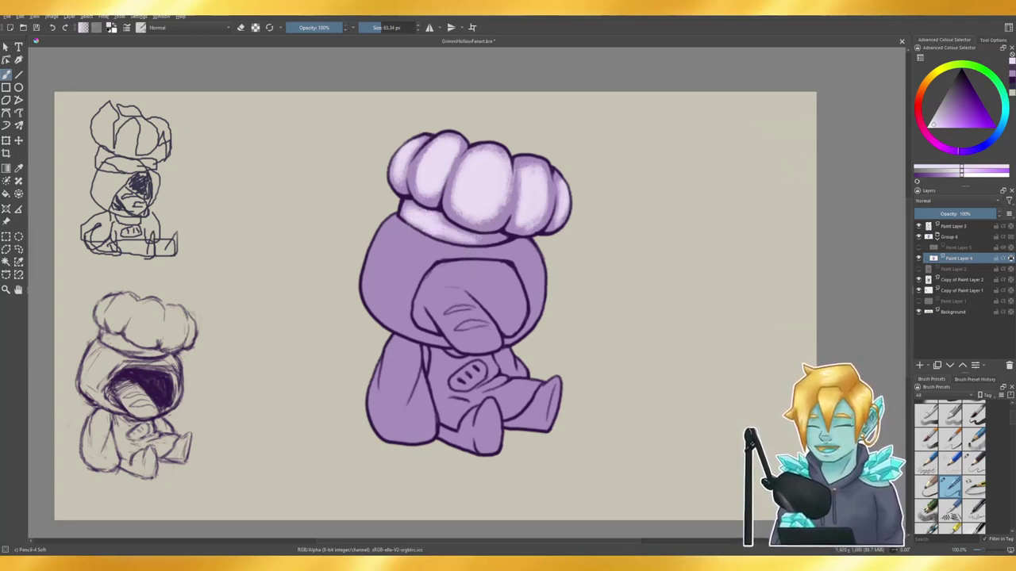
# - Try to extend the pale lavender across the hat's puffs and band with a larger brush
pyautogui.click(393, 28)
pyautogui.moveTo(404, 170)
pyautogui.mouseDown()
pyautogui.moveTo(424, 137)
pyautogui.moveTo(530, 203)
pyautogui.moveTo(517, 207)
pyautogui.mouseUp()
pyautogui.moveTo(427, 190)
pyautogui.mouseDown()
pyautogui.moveTo(424, 173)
pyautogui.moveTo(412, 199)
pyautogui.moveTo(474, 228)
pyautogui.moveTo(508, 229)
pyautogui.mouseUp()
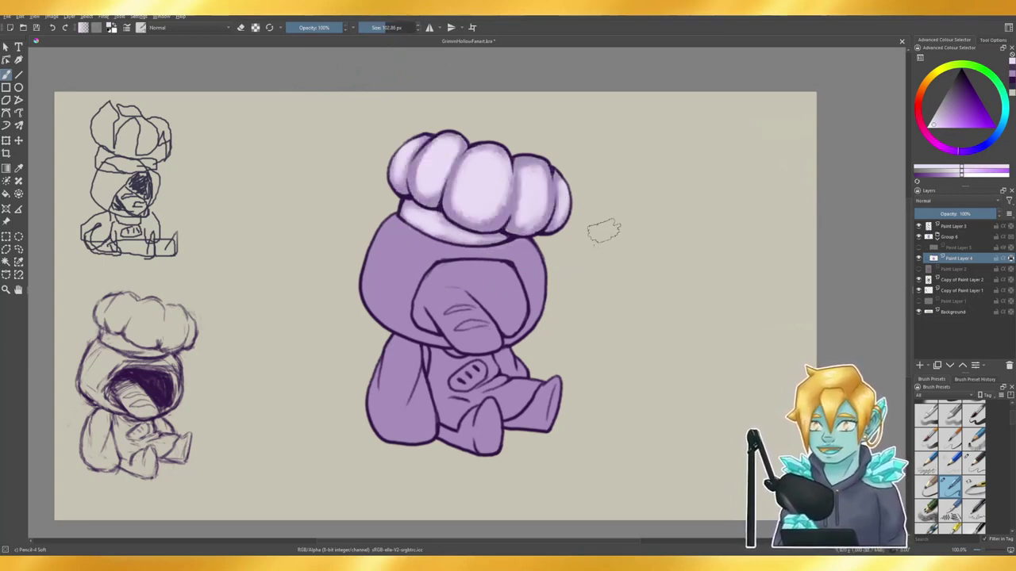
pyautogui.moveTo(486, 239); pyautogui.dragTo(454, 236)
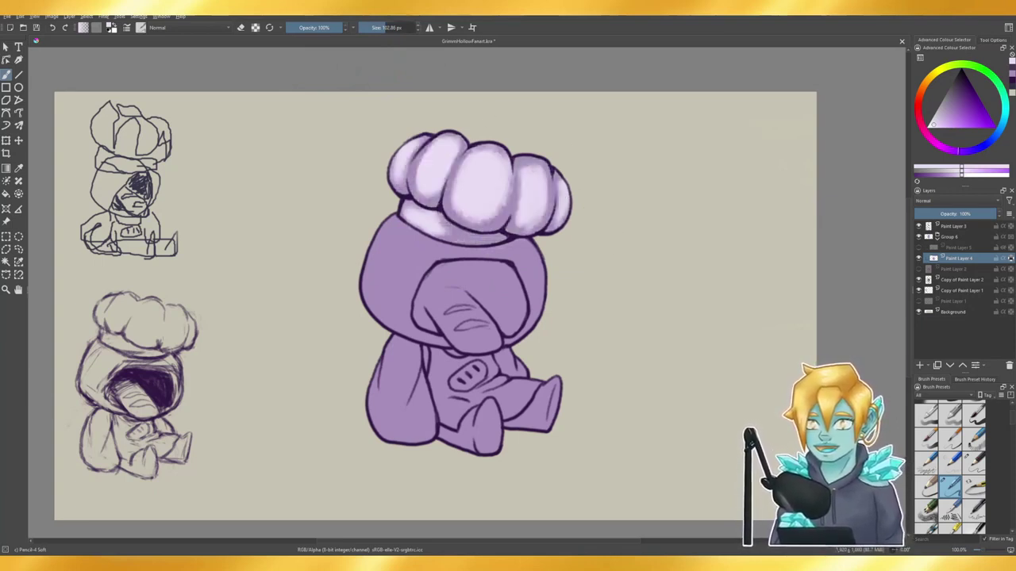
pyautogui.hotkey('ctrl', 'z')
pyautogui.hotkey('ctrl', 'z')
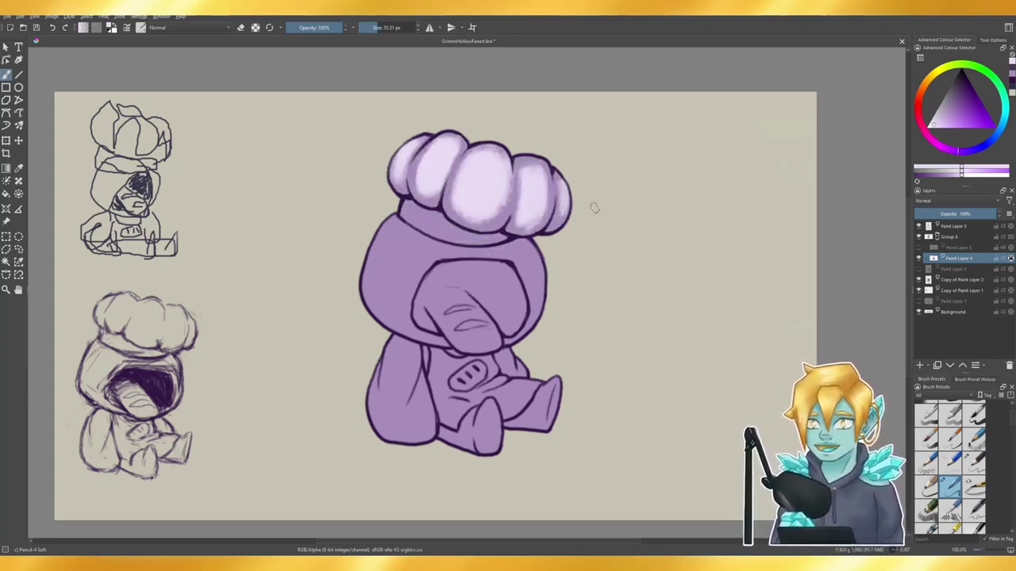
# - Try finer pale lavender strokes on the hat's outer puffs, and undo all the hat colouring
pyautogui.moveTo(565, 184); pyautogui.dragTo(524, 223)
pyautogui.moveTo(405, 184)
pyautogui.mouseDown()
pyautogui.moveTo(396, 148)
pyautogui.moveTo(421, 140)
pyautogui.mouseUp()
pyautogui.hotkey('ctrl', 'z')
pyautogui.hotkey('ctrl', 'z')
pyautogui.hotkey('ctrl', 'z')
pyautogui.hotkey('ctrl', 'z')
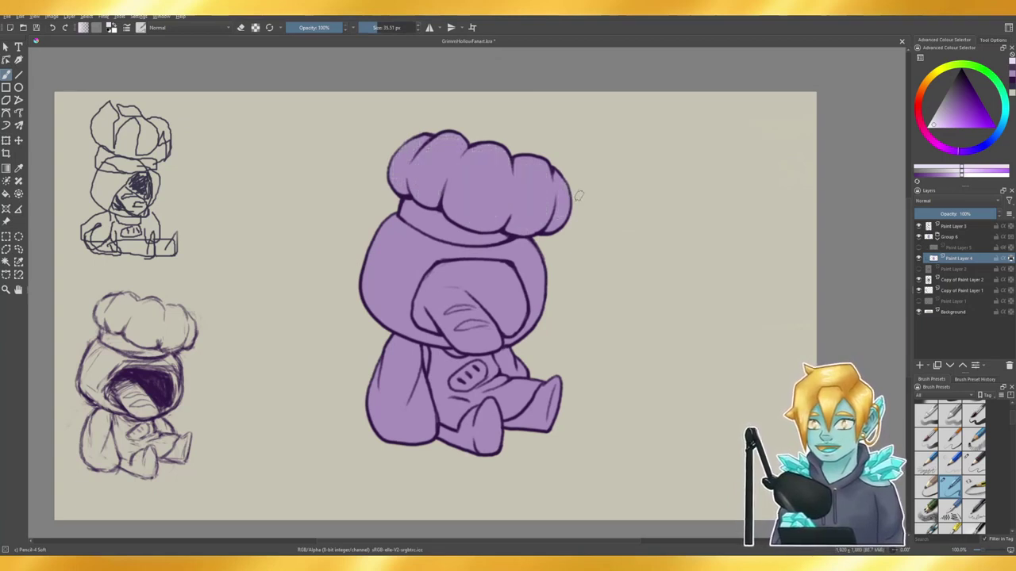
pyautogui.hotkey('ctrl', 'shift', 'z')
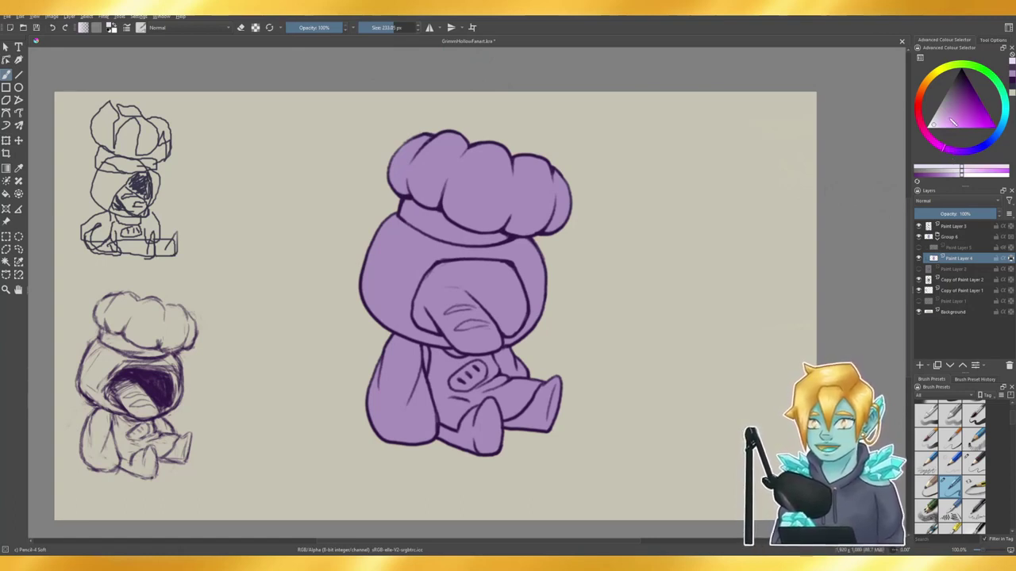
# - Repaint the entire character's flat colour in a dark magenta-purple
pyautogui.moveTo(951, 120); pyautogui.dragTo(959, 96)
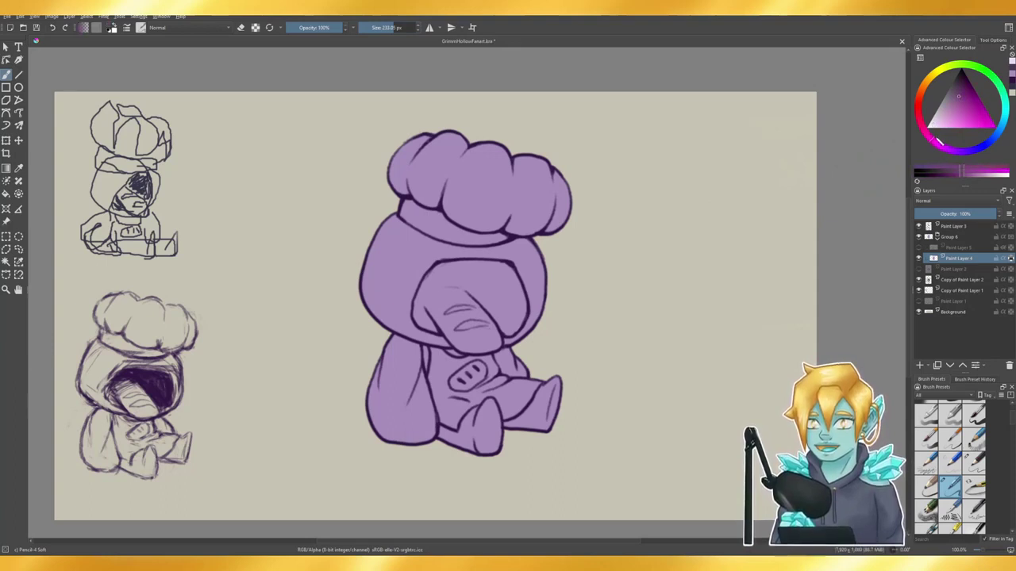
pyautogui.moveTo(508, 234)
pyautogui.mouseDown()
pyautogui.moveTo(454, 143)
pyautogui.moveTo(380, 207)
pyautogui.moveTo(333, 283)
pyautogui.moveTo(296, 450)
pyautogui.moveTo(317, 500)
pyautogui.moveTo(437, 468)
pyautogui.mouseUp()
pyautogui.moveTo(558, 316)
pyautogui.mouseDown()
pyautogui.moveTo(594, 225)
pyautogui.moveTo(421, 287)
pyautogui.mouseUp()
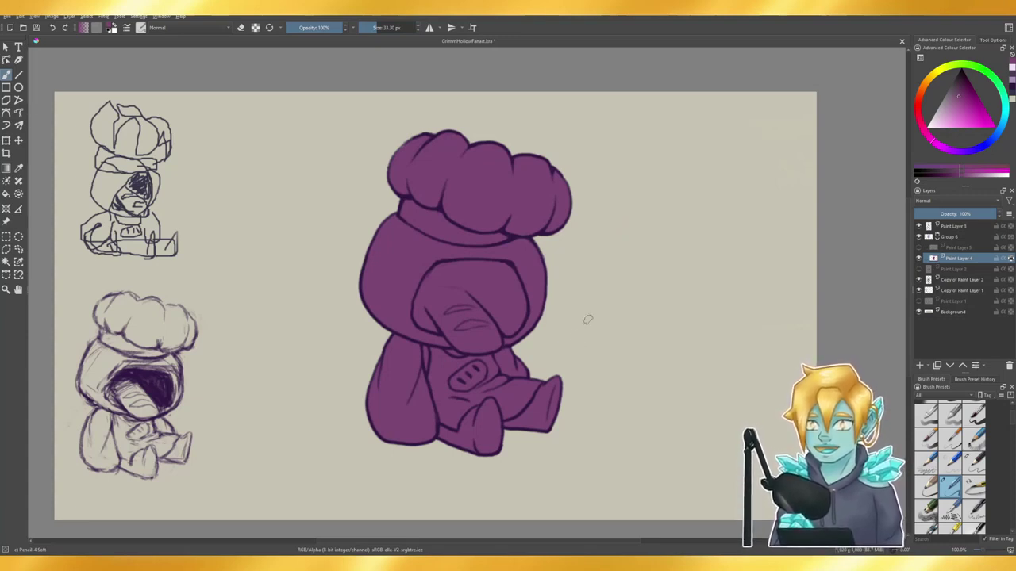
# - Switch to a larger pale pink brush and add a new paint layer above the dark purple base
pyautogui.click(933, 124)
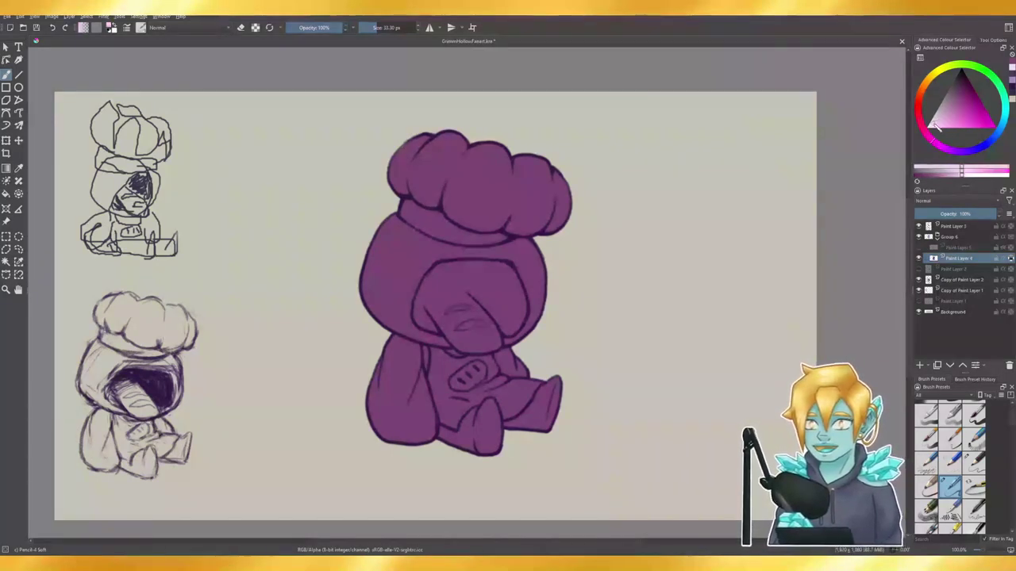
pyautogui.moveTo(386, 28); pyautogui.dragTo(399, 29)
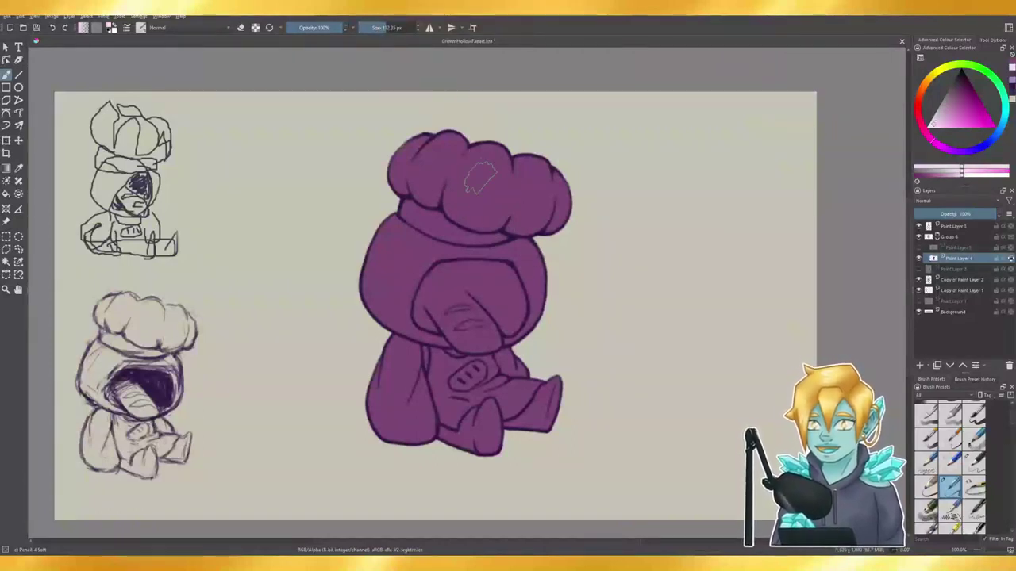
pyautogui.moveTo(474, 159)
pyautogui.mouseDown()
pyautogui.moveTo(483, 187)
pyautogui.moveTo(474, 170)
pyautogui.moveTo(462, 205)
pyautogui.moveTo(485, 170)
pyautogui.moveTo(494, 190)
pyautogui.mouseUp()
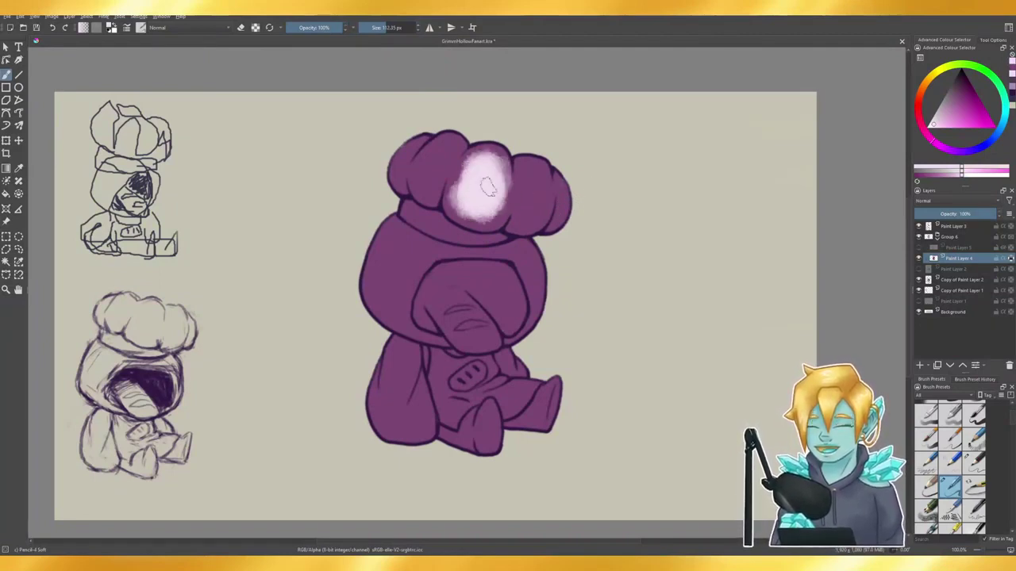
pyautogui.hotkey('ctrl', 'z')
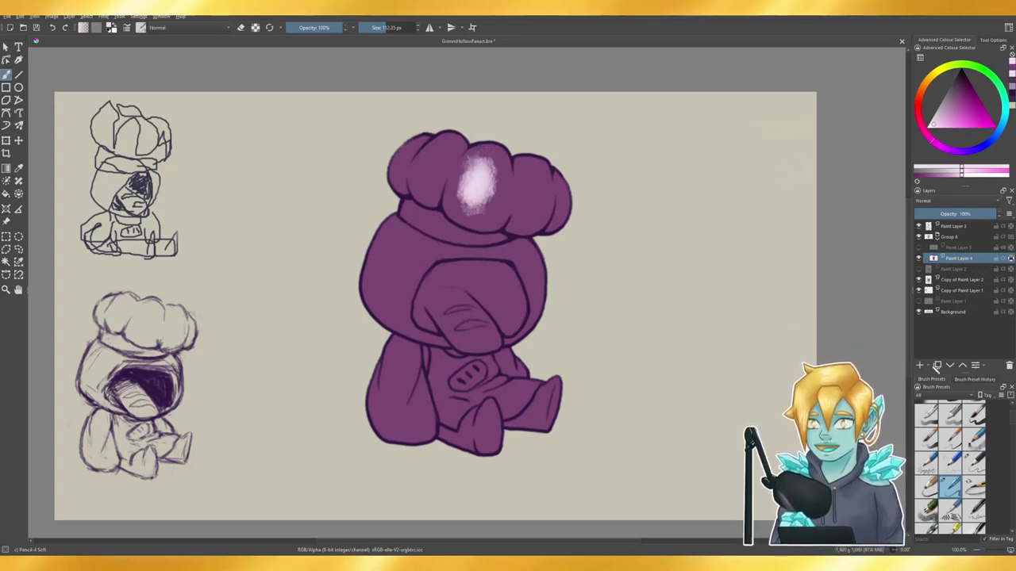
pyautogui.hotkey('ctrl', 'z')
pyautogui.click(921, 366)
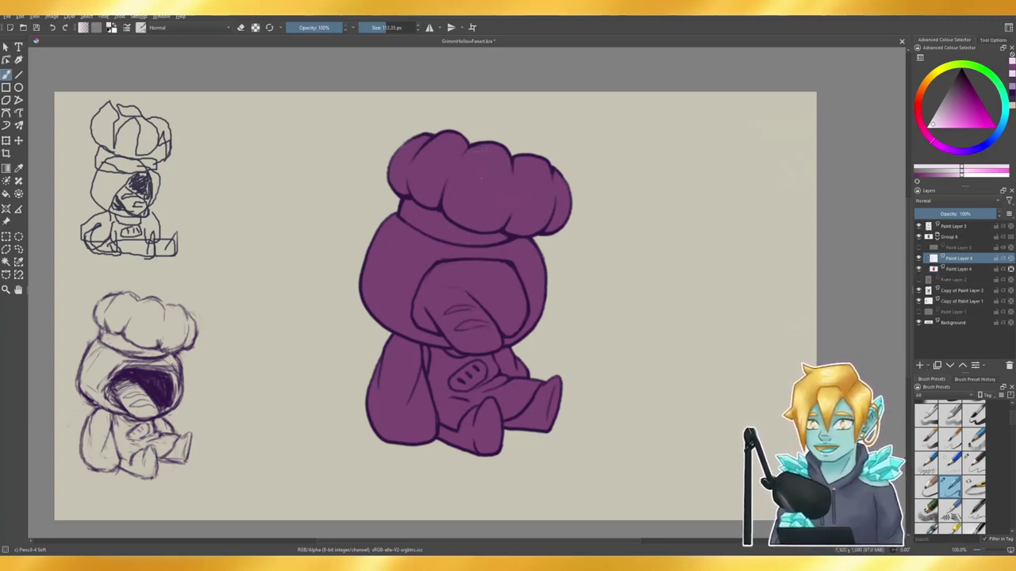
# - Paint the centres of all the hat's puffs and the hat band pale pink on the new layer
pyautogui.moveTo(481, 180)
pyautogui.mouseDown()
pyautogui.moveTo(478, 207)
pyautogui.moveTo(481, 182)
pyautogui.moveTo(439, 159)
pyautogui.moveTo(428, 168)
pyautogui.moveTo(379, 25)
pyautogui.moveTo(426, 174)
pyautogui.moveTo(427, 163)
pyautogui.moveTo(421, 186)
pyautogui.moveTo(434, 150)
pyautogui.moveTo(421, 163)
pyautogui.moveTo(427, 186)
pyautogui.moveTo(400, 157)
pyautogui.moveTo(417, 149)
pyautogui.moveTo(399, 176)
pyautogui.mouseUp()
pyautogui.hotkey('ctrl', 'z')
pyautogui.moveTo(533, 183)
pyautogui.mouseDown()
pyautogui.moveTo(525, 208)
pyautogui.moveTo(538, 174)
pyautogui.moveTo(543, 198)
pyautogui.moveTo(531, 214)
pyautogui.moveTo(564, 186)
pyautogui.moveTo(561, 212)
pyautogui.moveTo(575, 204)
pyautogui.moveTo(569, 177)
pyautogui.mouseUp()
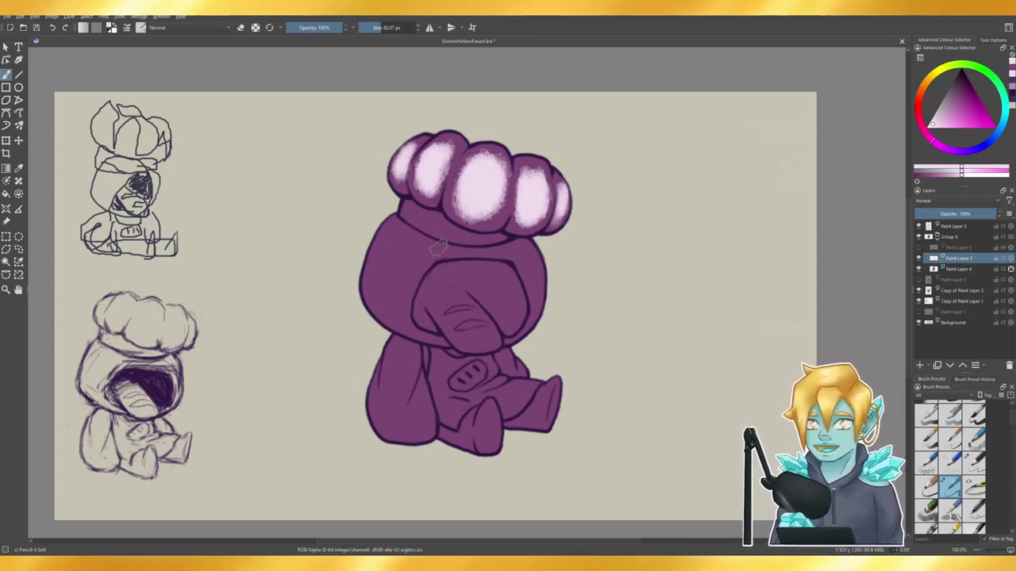
pyautogui.moveTo(438, 248)
pyautogui.mouseDown()
pyautogui.moveTo(416, 215)
pyautogui.moveTo(486, 240)
pyautogui.moveTo(481, 209)
pyautogui.moveTo(464, 208)
pyautogui.moveTo(473, 170)
pyautogui.mouseUp()
# - Turn on alpha inheritance for the hat colour layer and fill the whole hat out to its outlines with pale pink
pyautogui.moveTo(383, 26); pyautogui.dragTo(388, 27)
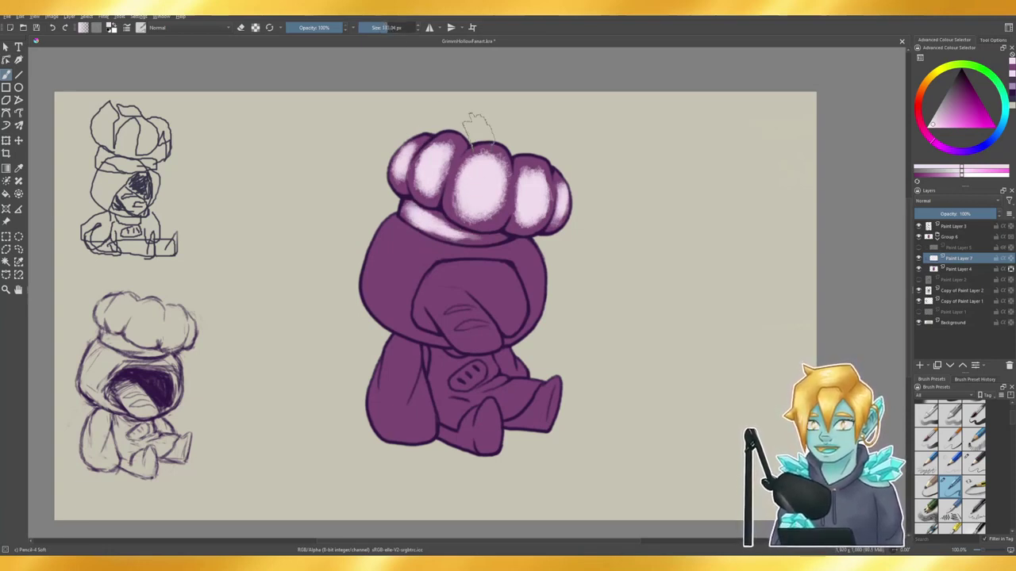
pyautogui.moveTo(444, 151)
pyautogui.mouseDown()
pyautogui.moveTo(414, 175)
pyautogui.moveTo(468, 173)
pyautogui.moveTo(414, 168)
pyautogui.moveTo(428, 205)
pyautogui.moveTo(481, 125)
pyautogui.moveTo(500, 190)
pyautogui.moveTo(486, 230)
pyautogui.moveTo(540, 178)
pyautogui.moveTo(556, 206)
pyautogui.moveTo(477, 234)
pyautogui.moveTo(428, 229)
pyautogui.moveTo(511, 238)
pyautogui.mouseUp()
pyautogui.hotkey('ctrl', 'z')
pyautogui.click(1004, 259)
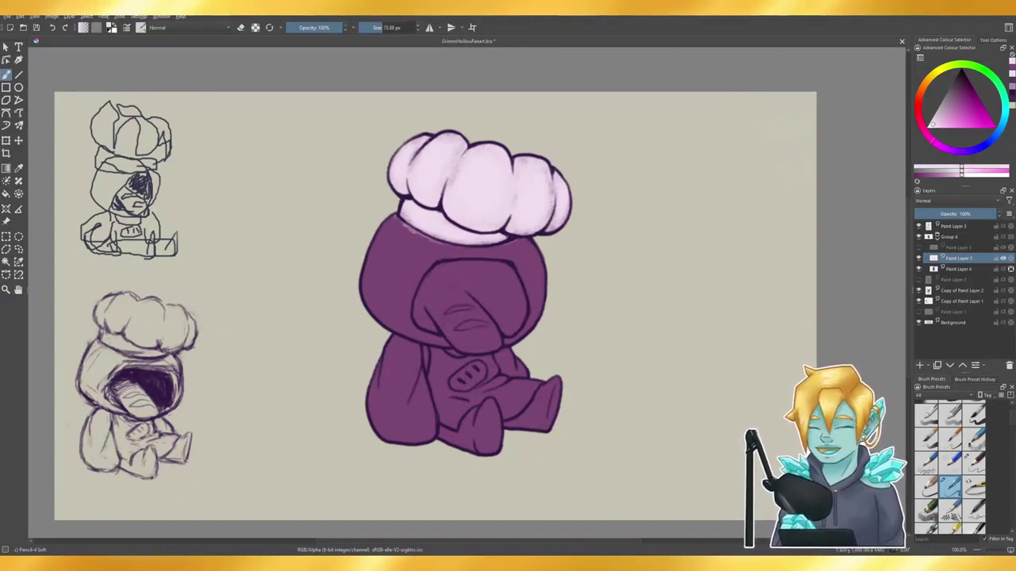
# - Try to erase the pale pink along the creases between the hat's puffs
pyautogui.press('e')
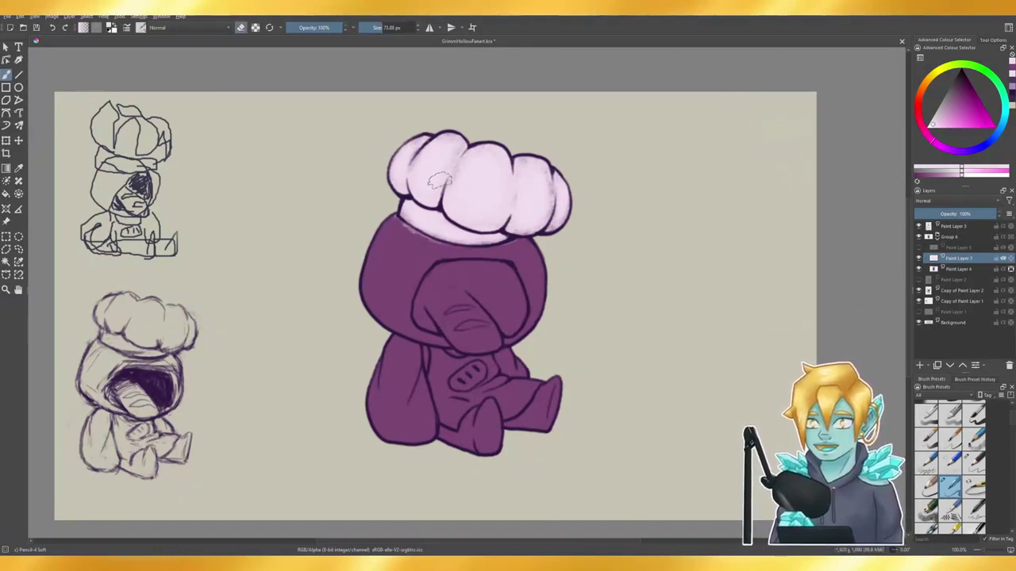
pyautogui.moveTo(446, 173); pyautogui.dragTo(437, 204)
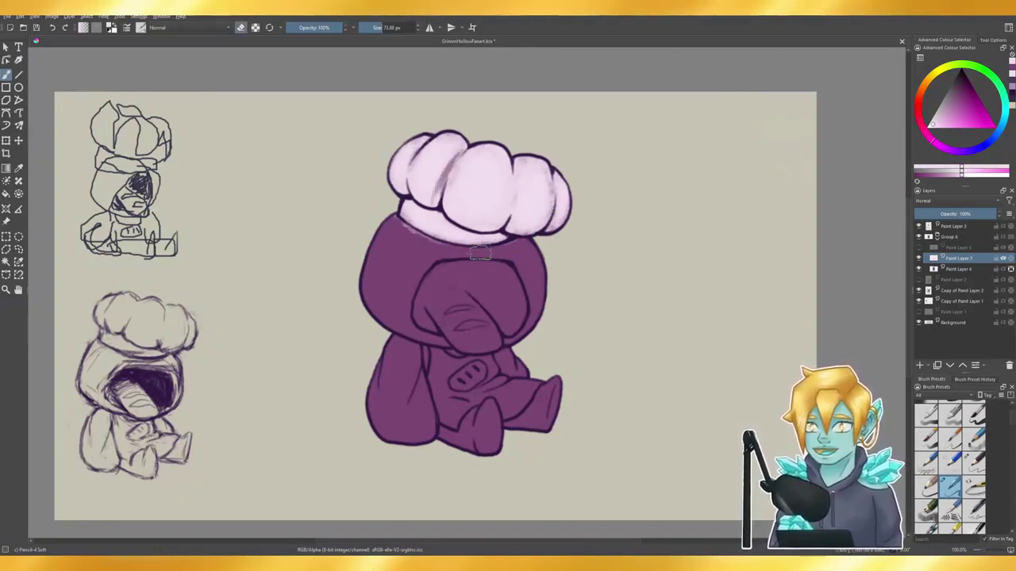
pyautogui.moveTo(513, 165); pyautogui.dragTo(503, 226)
pyautogui.hotkey('ctrl', 'z')
pyautogui.hotkey('ctrl', 'z')
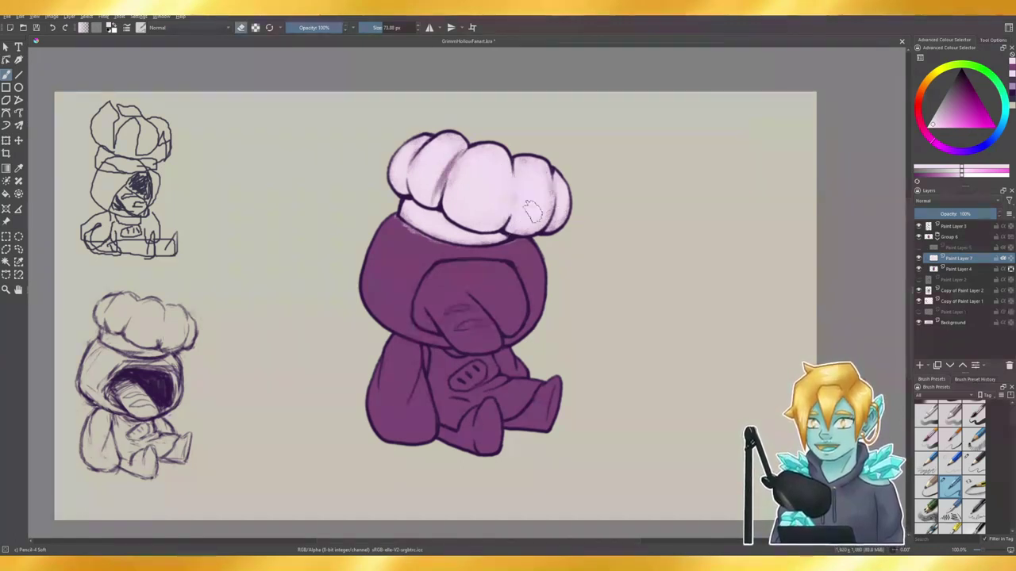
pyautogui.press('e')
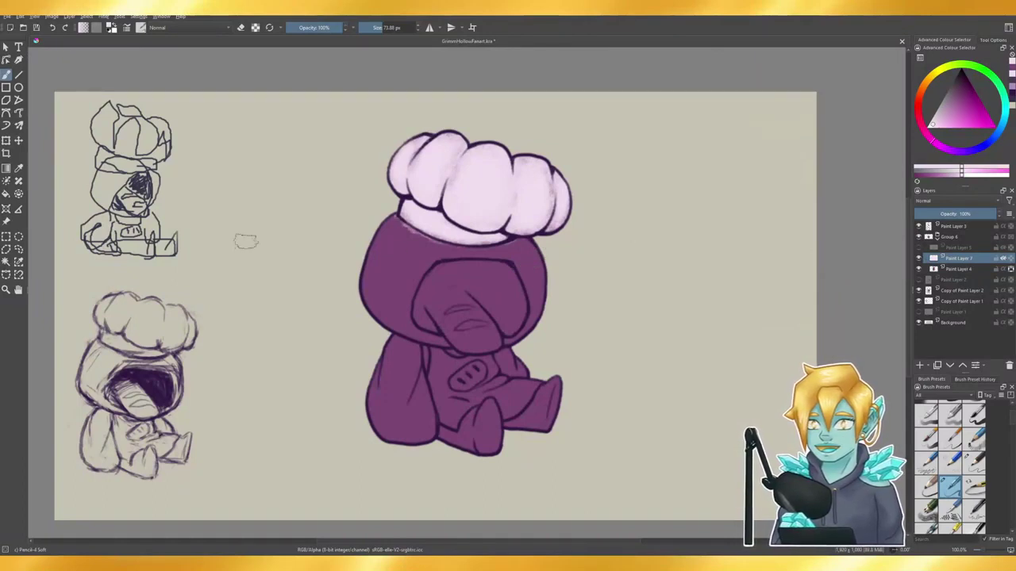
# - Sample the body's dark purple as the brush colour and shift its hue slightly toward violet
pyautogui.click(19, 169)
pyautogui.click(359, 272)
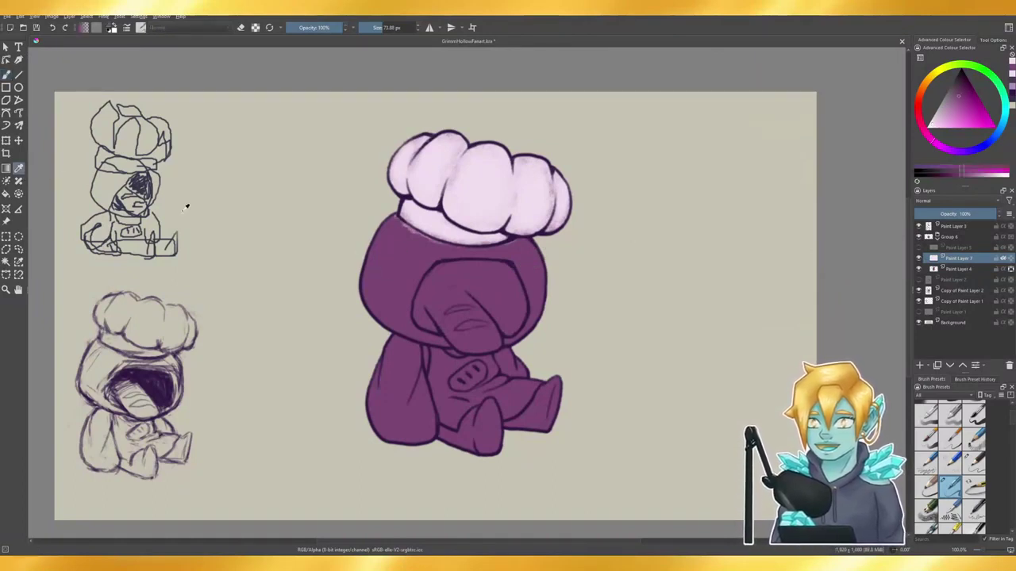
pyautogui.click(7, 74)
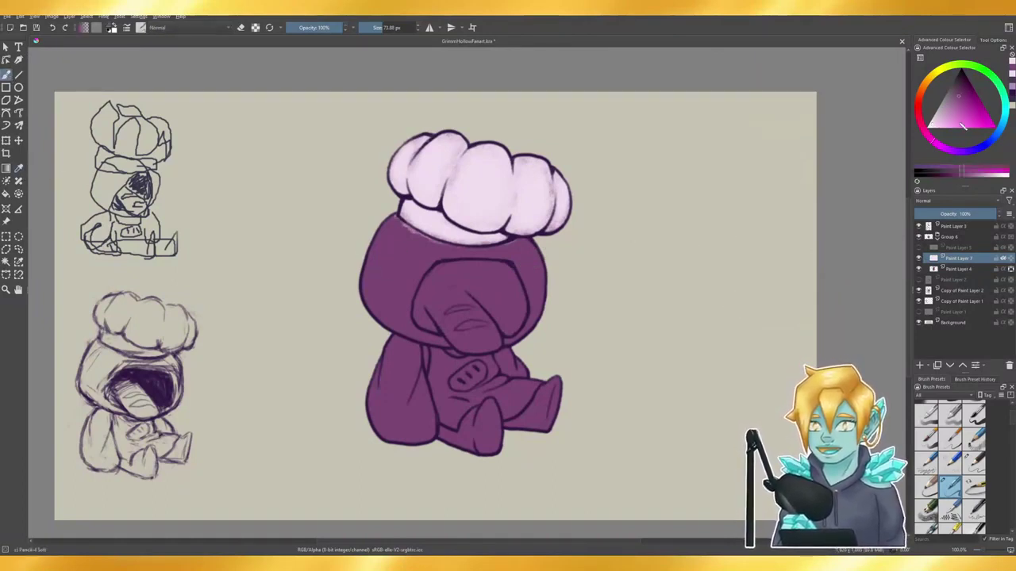
pyautogui.moveTo(963, 153); pyautogui.dragTo(946, 149)
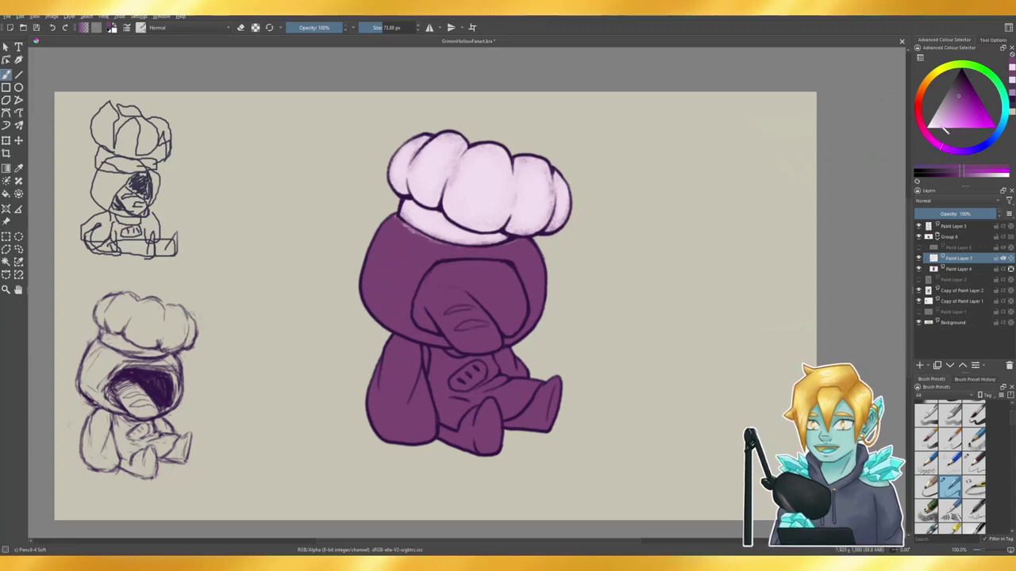
# - Darken the violet and tint the head, the mouth interior and the left arm, adjusting the brush size for each area
pyautogui.moveTo(943, 121); pyautogui.dragTo(955, 92)
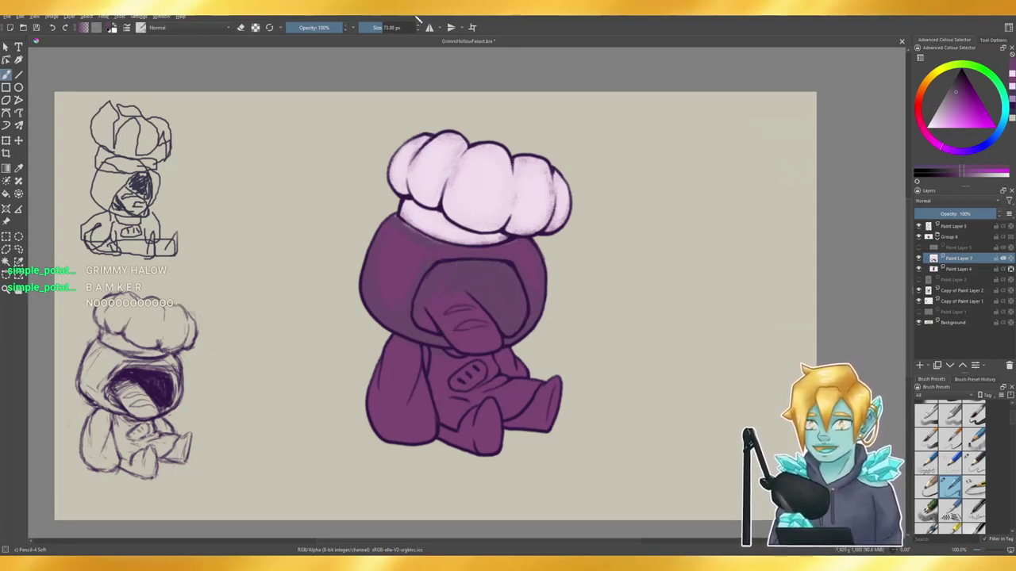
pyautogui.click(386, 30)
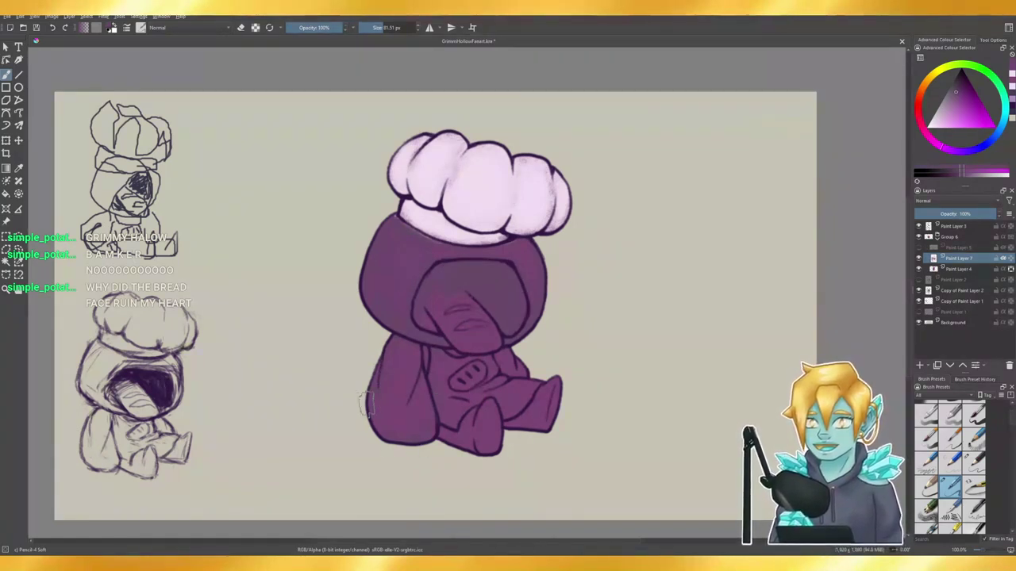
pyautogui.click(386, 29)
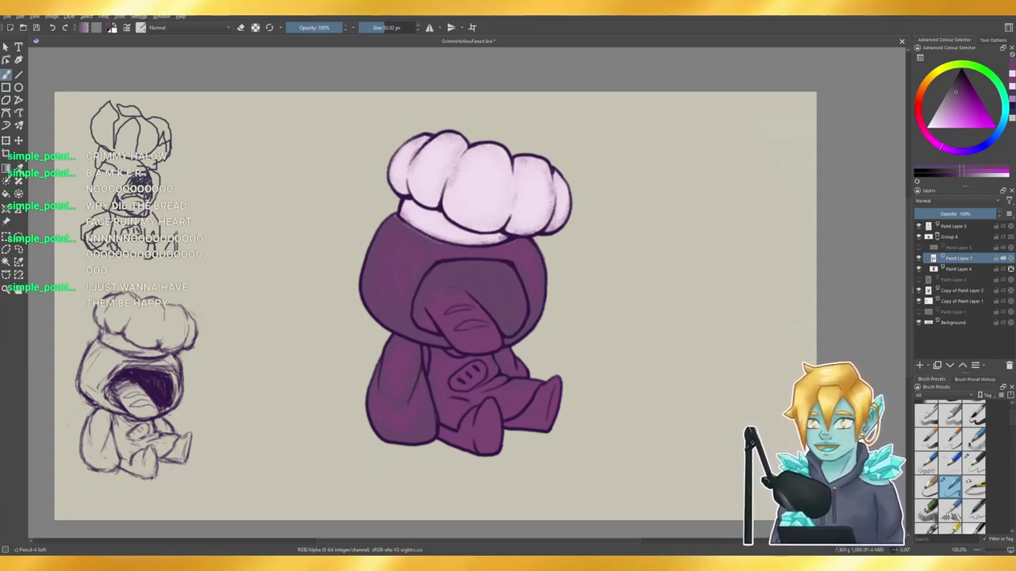
# - Sample the lower leg's purple, shift its hue to a reddish brown and paint the bread in the mouth
pyautogui.click(488, 425)
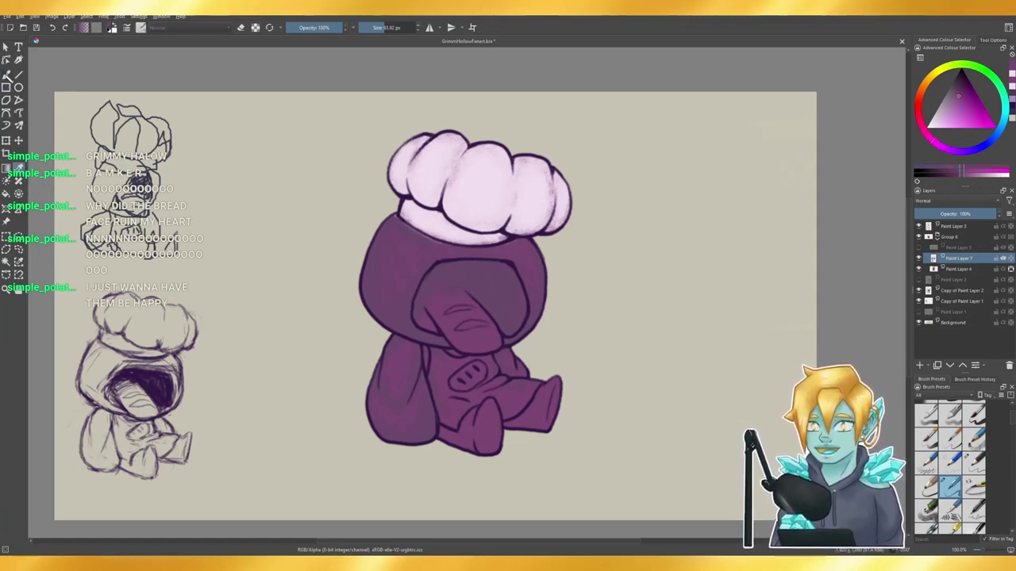
pyautogui.click(7, 75)
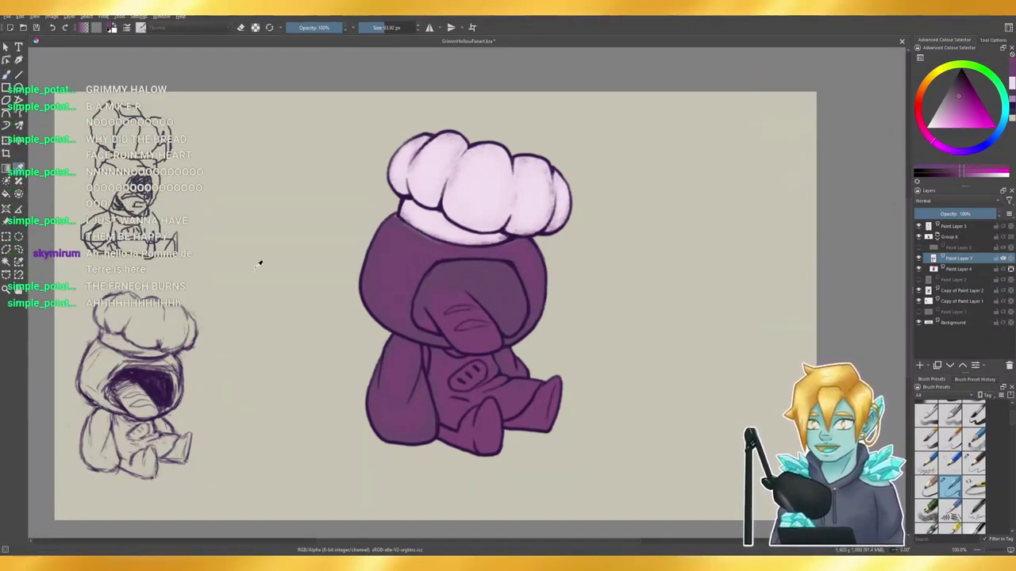
pyautogui.click(7, 74)
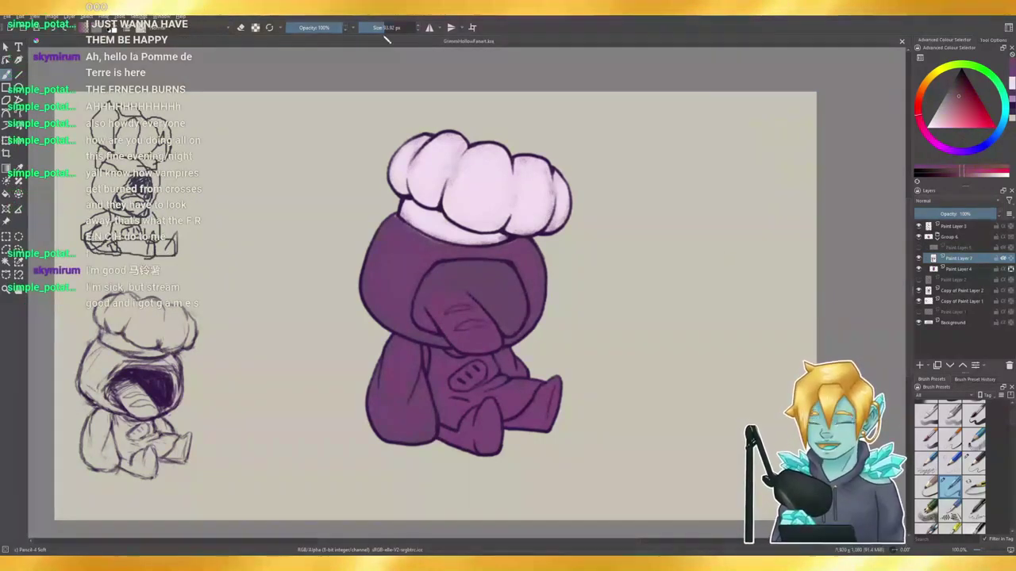
pyautogui.moveTo(482, 321)
pyautogui.mouseDown()
pyautogui.moveTo(460, 336)
pyautogui.moveTo(438, 320)
pyautogui.moveTo(438, 308)
pyautogui.moveTo(460, 340)
pyautogui.moveTo(474, 343)
pyautogui.moveTo(474, 327)
pyautogui.moveTo(485, 346)
pyautogui.moveTo(491, 331)
pyautogui.moveTo(461, 299)
pyautogui.moveTo(434, 304)
pyautogui.moveTo(465, 325)
pyautogui.moveTo(449, 320)
pyautogui.moveTo(464, 342)
pyautogui.moveTo(493, 346)
pyautogui.moveTo(480, 310)
pyautogui.moveTo(490, 326)
pyautogui.moveTo(484, 345)
pyautogui.moveTo(442, 307)
pyautogui.mouseUp()
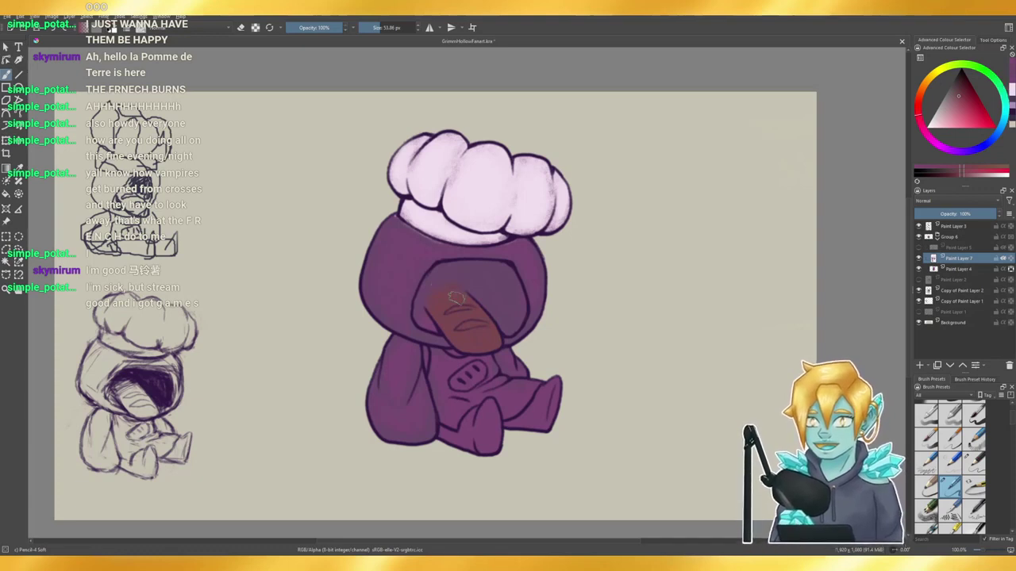
# - Sample the head's purple and repaint the mouth interior around the bread's upper end, resampling the bread's brown to clean up the boundary
pyautogui.keyDown('ctrl'); pyautogui.click(433, 248); pyautogui.keyUp('ctrl')
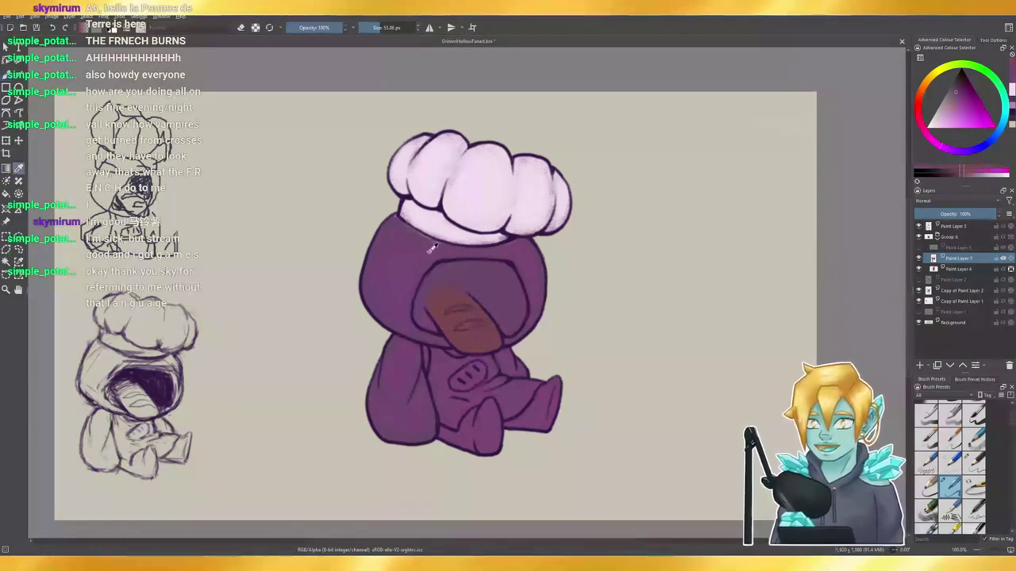
pyautogui.moveTo(430, 294); pyautogui.dragTo(448, 285)
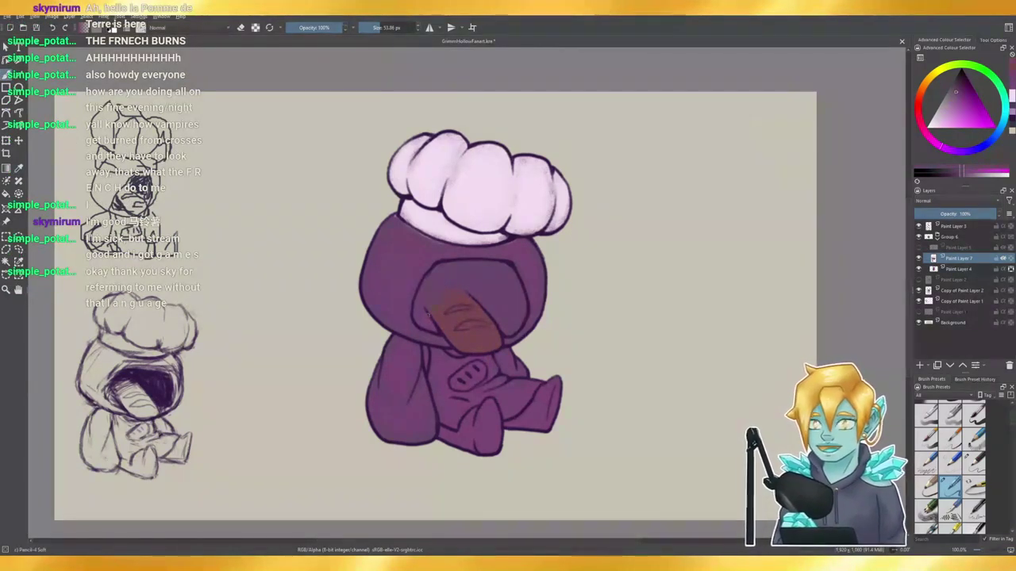
pyautogui.click(383, 27)
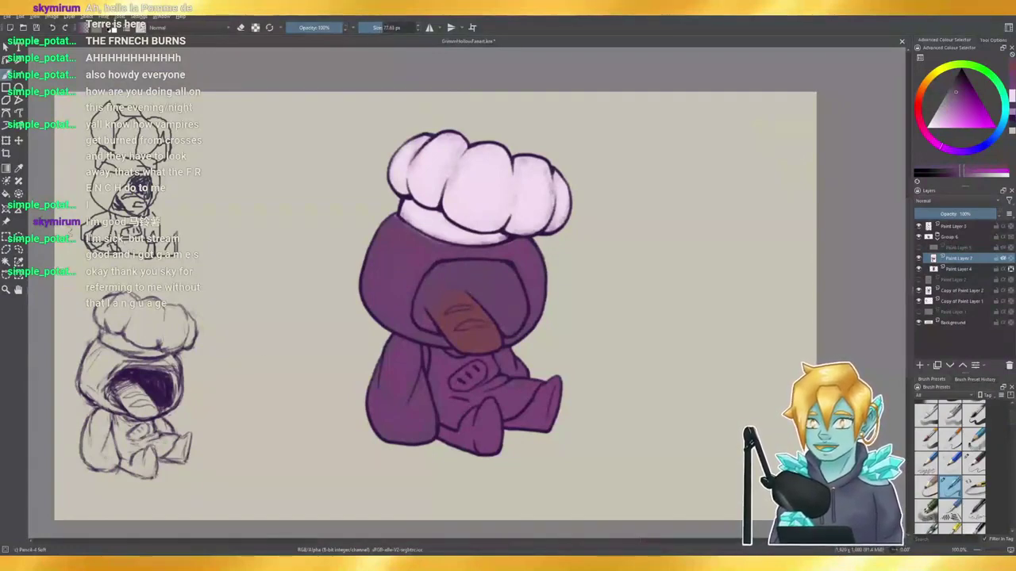
pyautogui.click(18, 169)
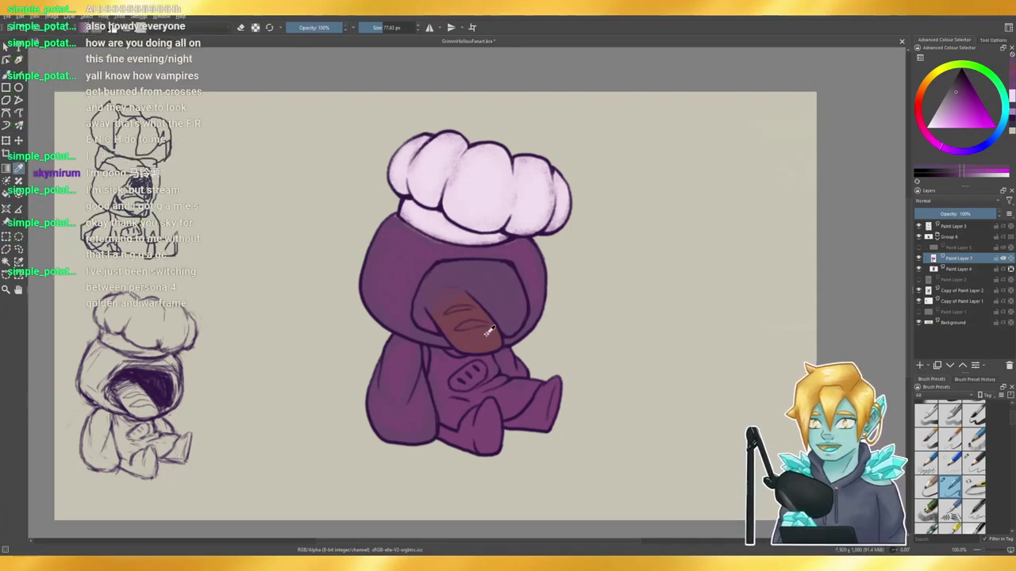
pyautogui.click(5, 77)
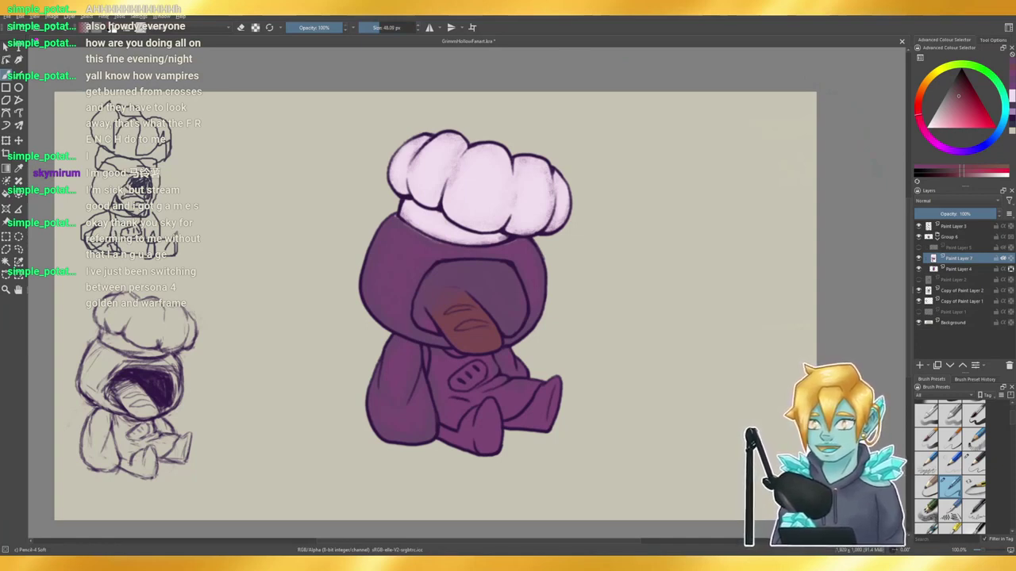
# - Try a lighter brown shifted toward orange on the bread, undoing a stroke and reducing the brush size
pyautogui.click(957, 101)
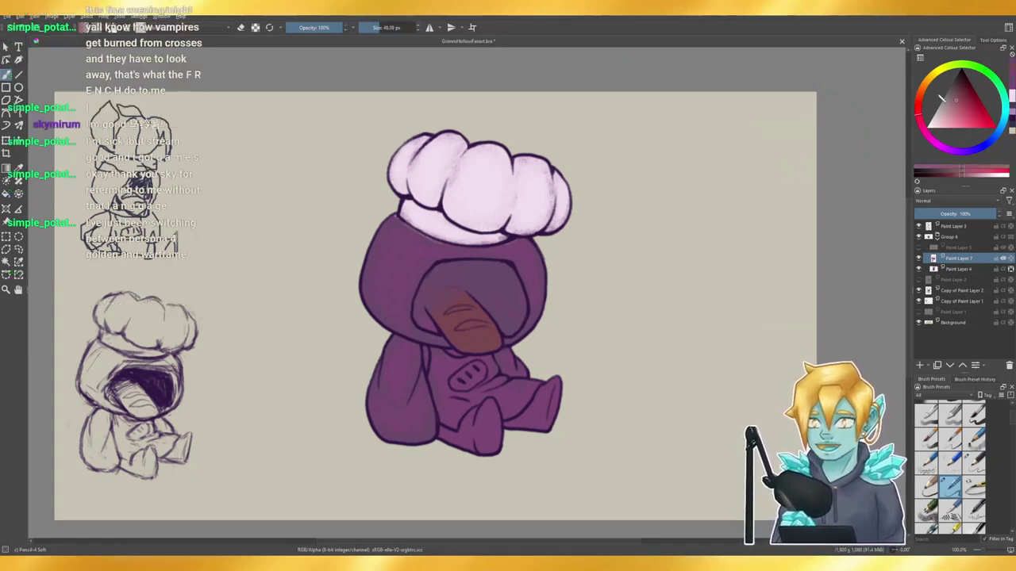
pyautogui.click(921, 98)
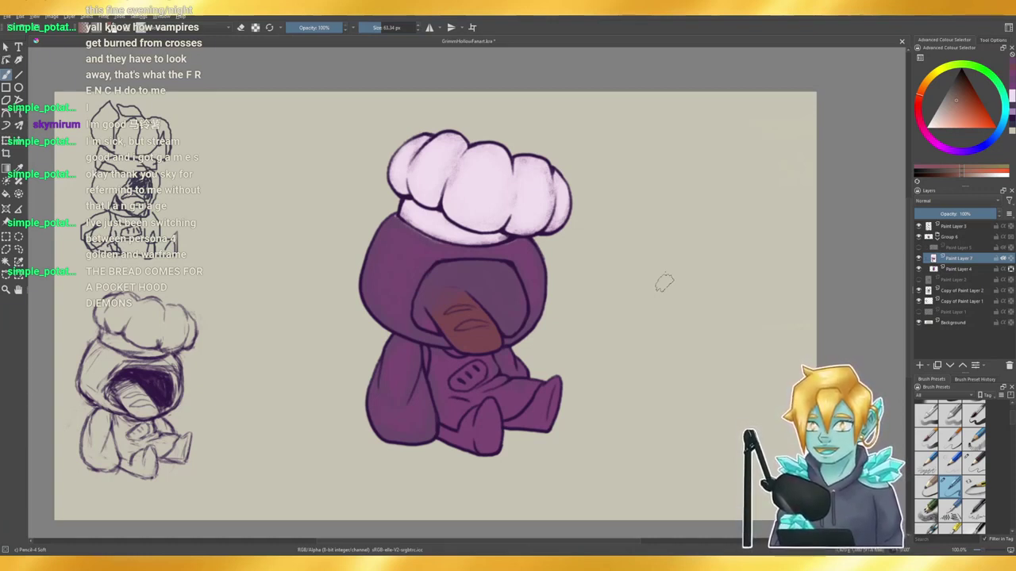
pyautogui.hotkey('ctrl', 'z')
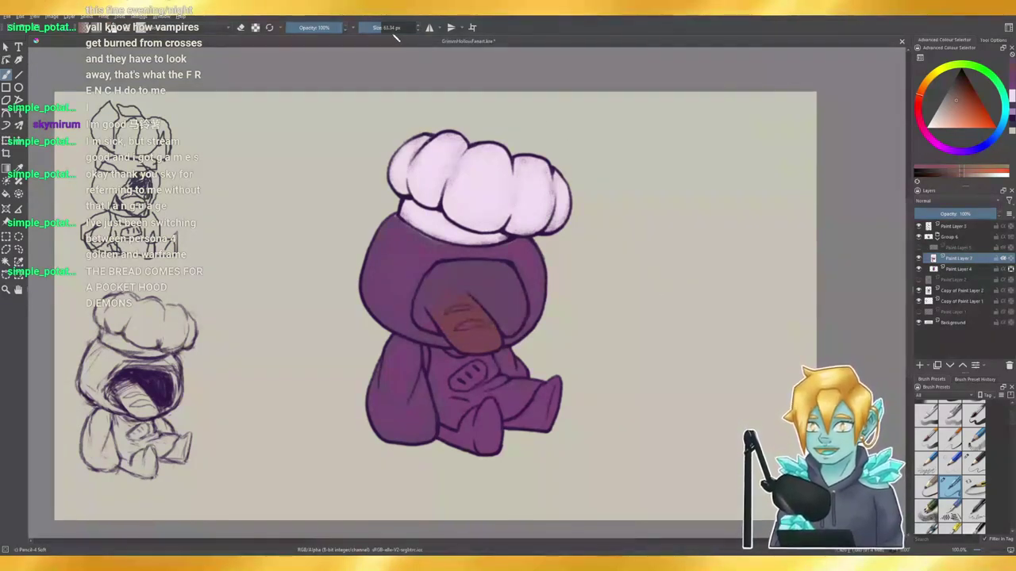
pyautogui.moveTo(381, 30); pyautogui.dragTo(378, 28)
pyautogui.moveTo(468, 339); pyautogui.dragTo(489, 335)
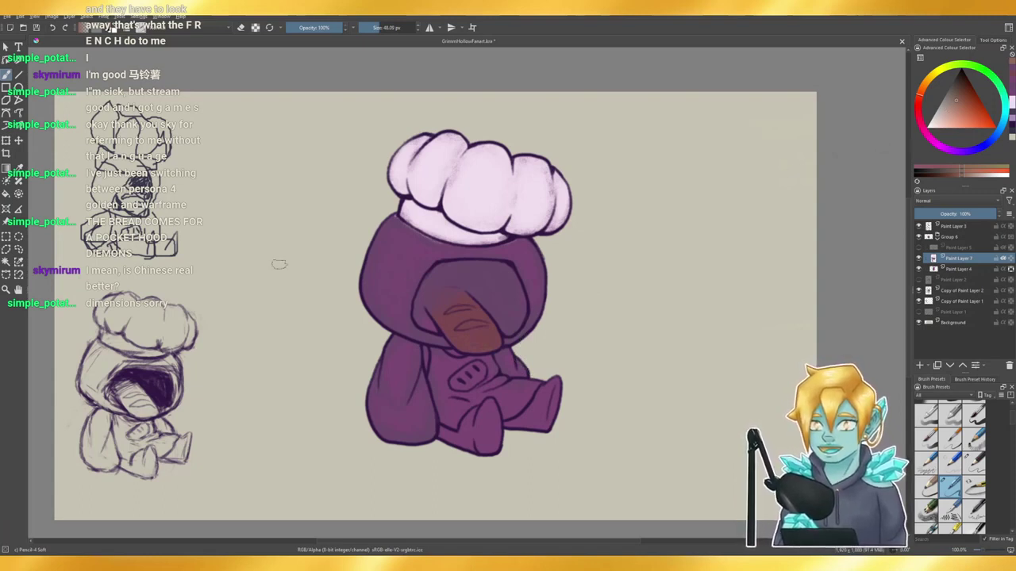
# - Resample the bread's brown and mix a lighter, less saturated tone for highlighting the bread around its score marks
pyautogui.click(19, 168)
pyautogui.click(482, 325)
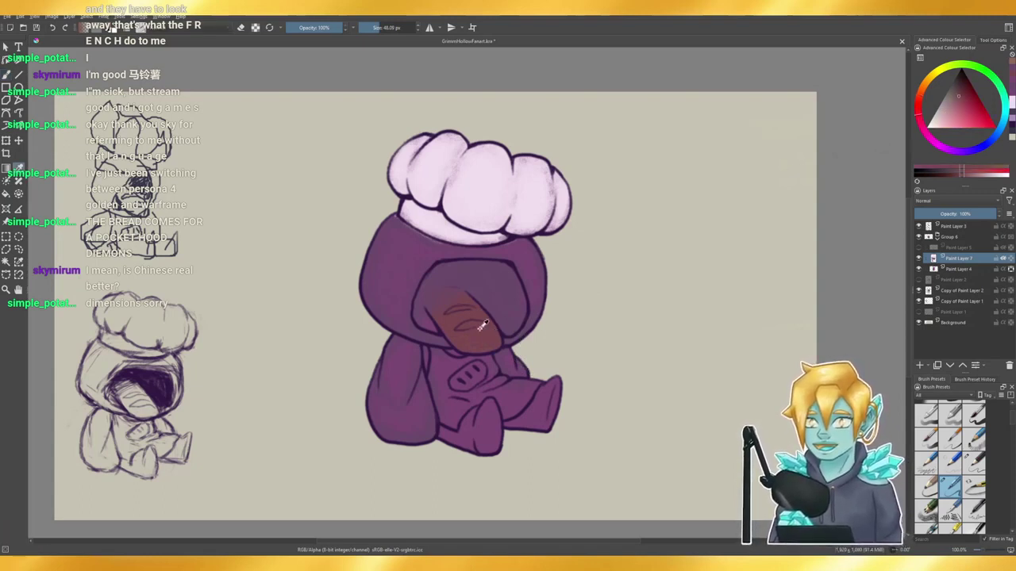
pyautogui.press('b')
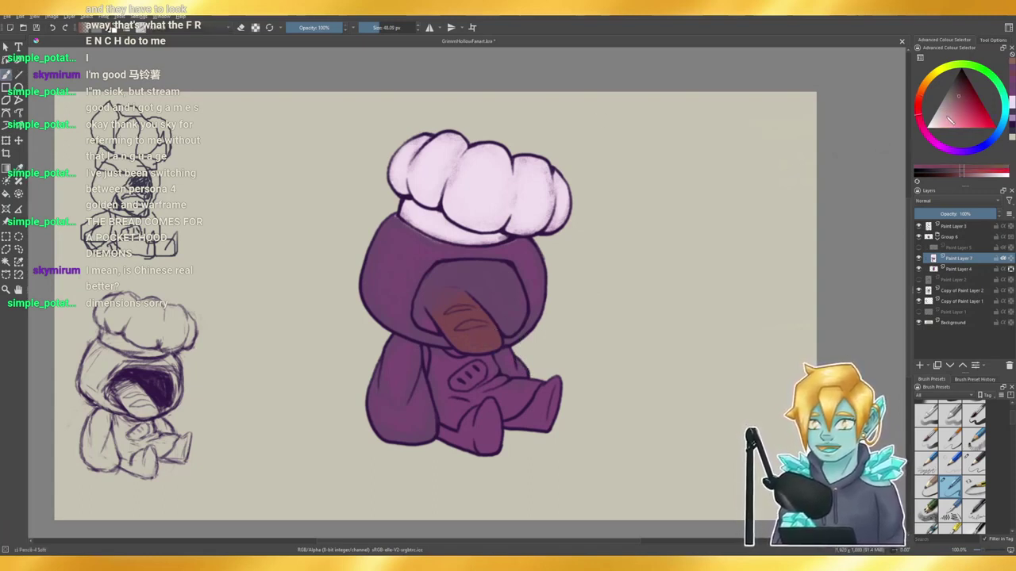
pyautogui.click(959, 101)
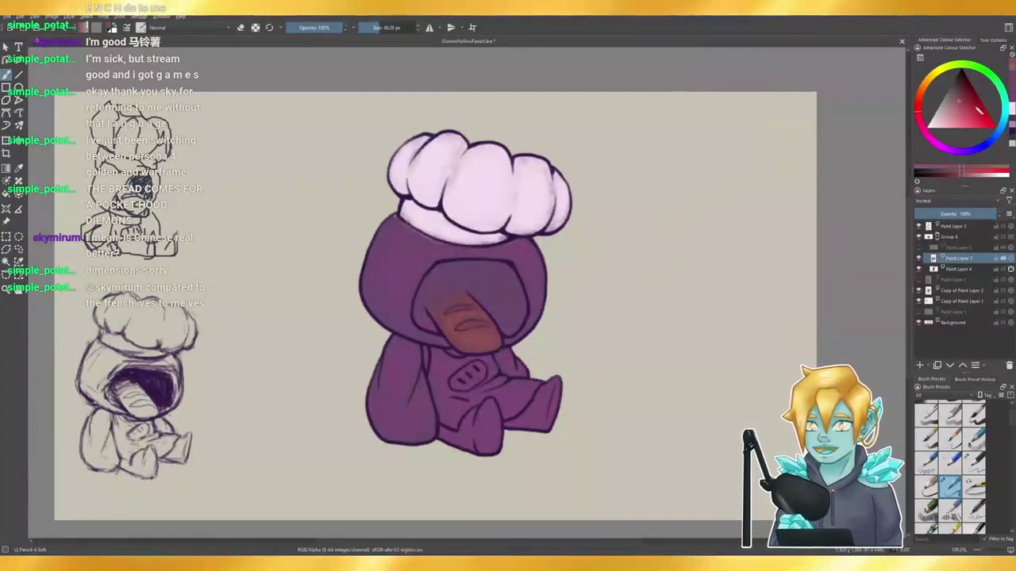
pyautogui.click(955, 102)
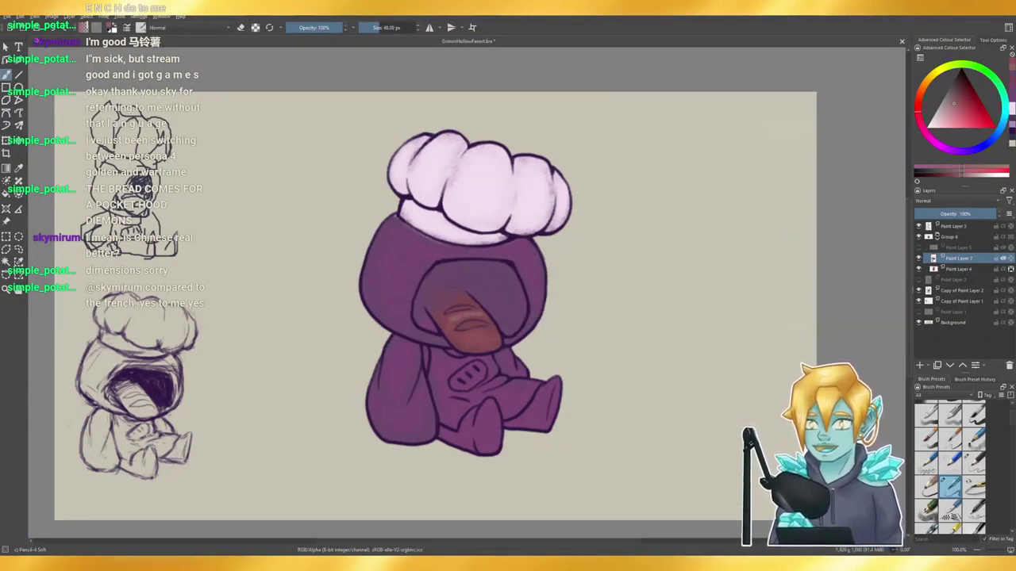
# - Try a light stroke beside the bread's lower score mark and undo the last two highlight strokes
pyautogui.moveTo(450, 324); pyautogui.dragTo(453, 333)
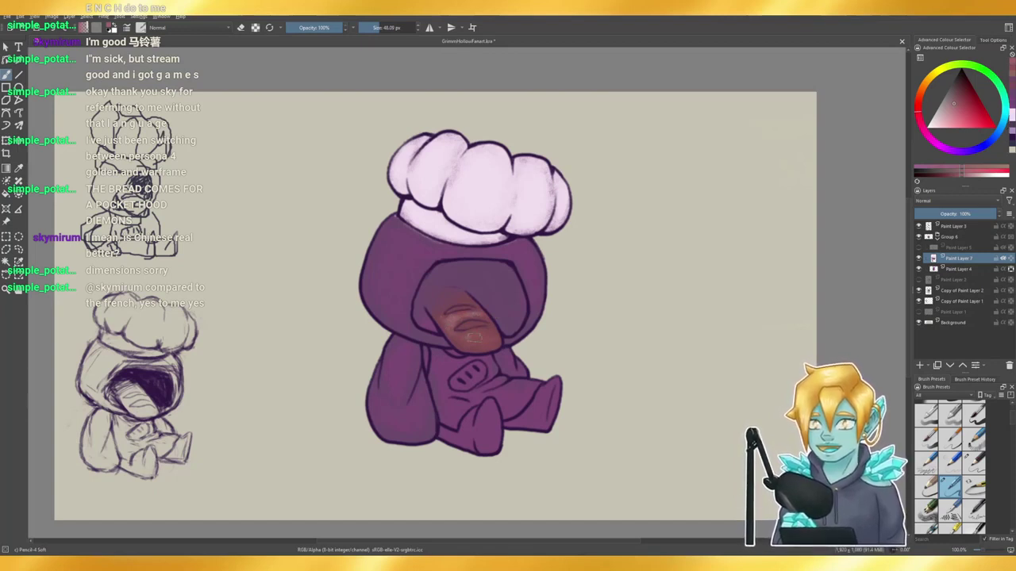
pyautogui.hotkey('ctrl', 'z')
pyautogui.hotkey('ctrl', 'z')
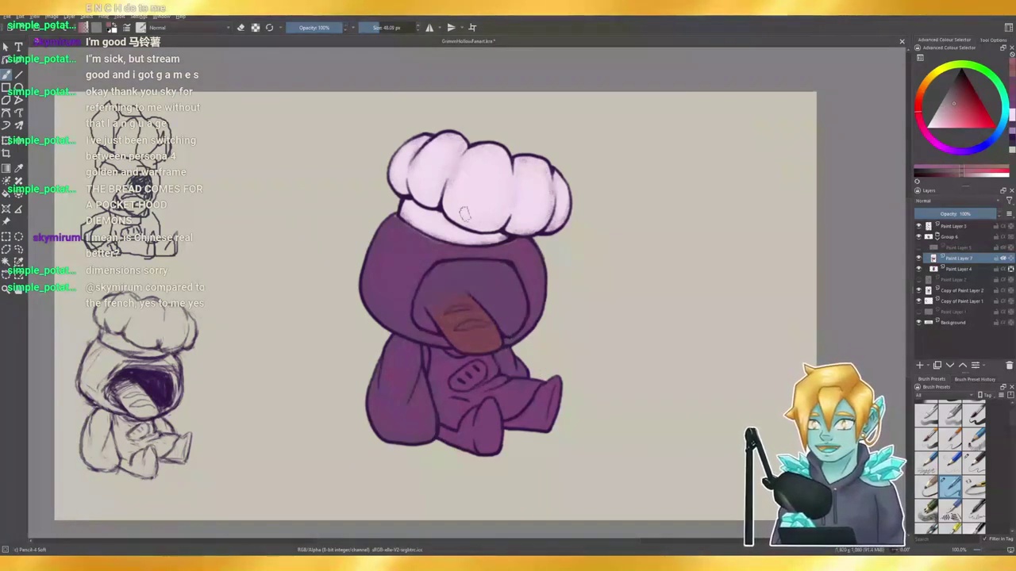
# - Highlight the bread down to its lower tip with the brush size at about 63 px, saving the file along the way
pyautogui.click(383, 28)
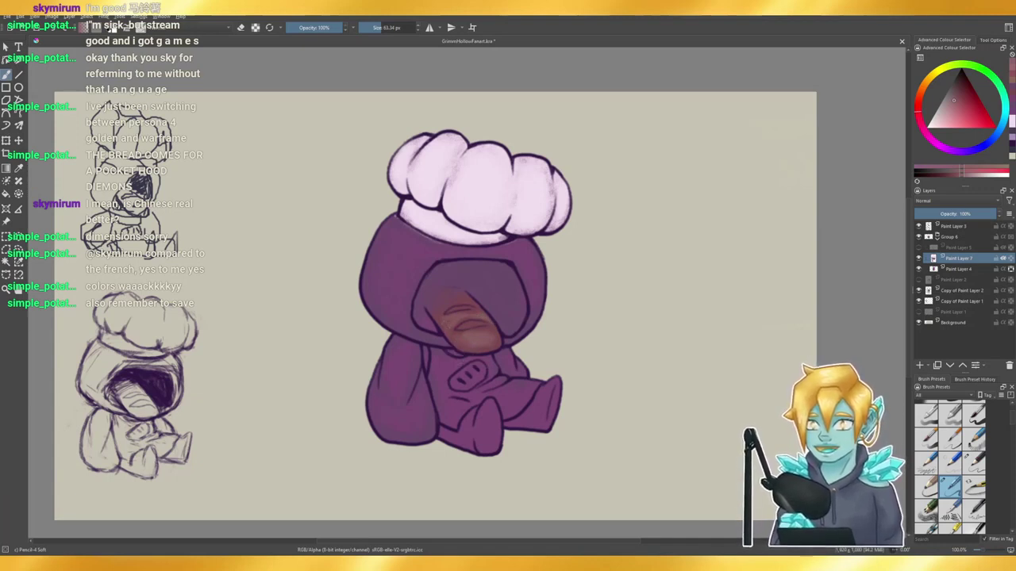
pyautogui.hotkey('ctrl', 's')
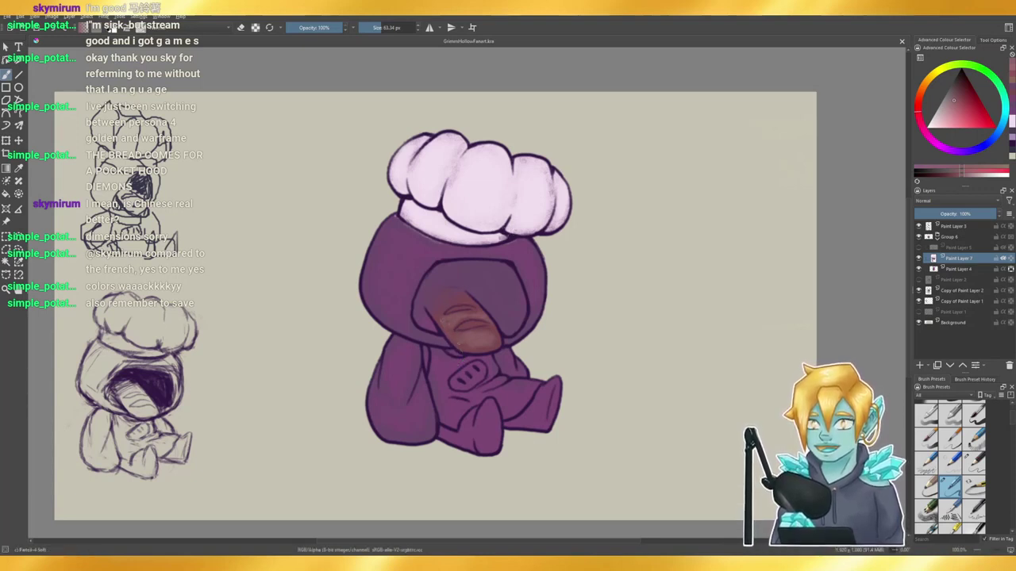
pyautogui.moveTo(494, 349); pyautogui.dragTo(502, 340)
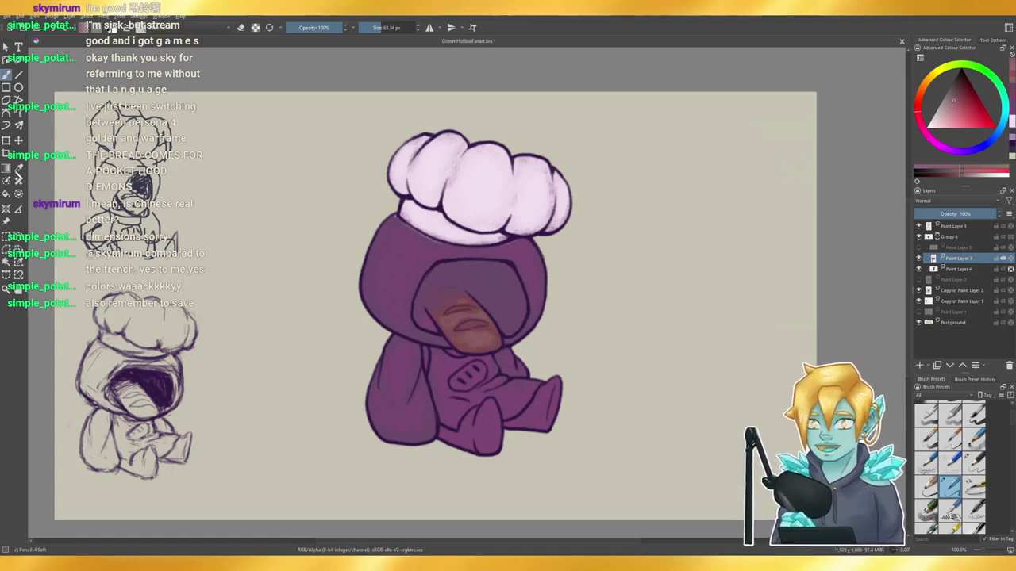
# - Sample the bread's base brown, blend it over the highlights while adjusting the brush size, and save the file
pyautogui.click(18, 172)
pyautogui.click(472, 326)
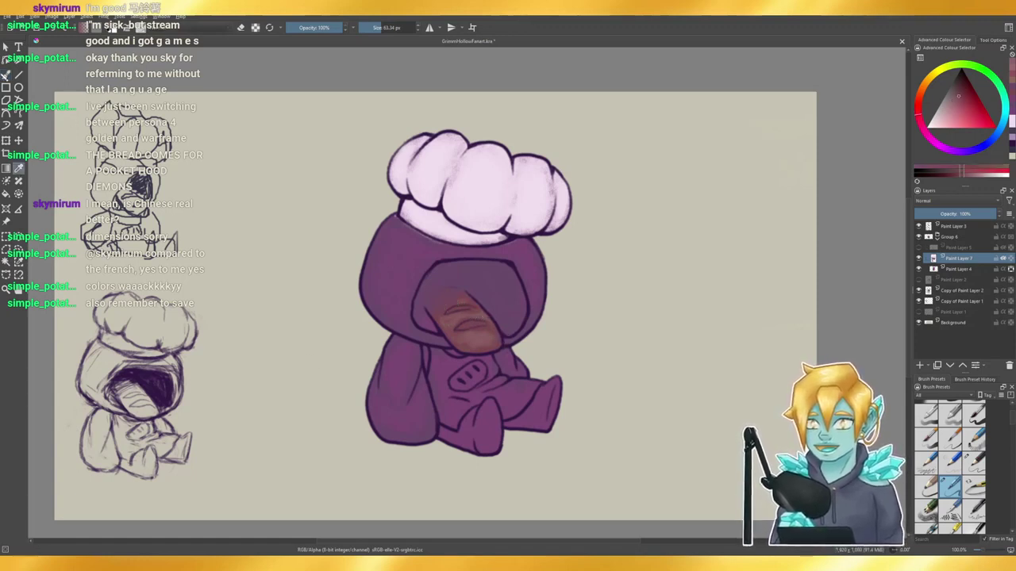
pyautogui.press('b')
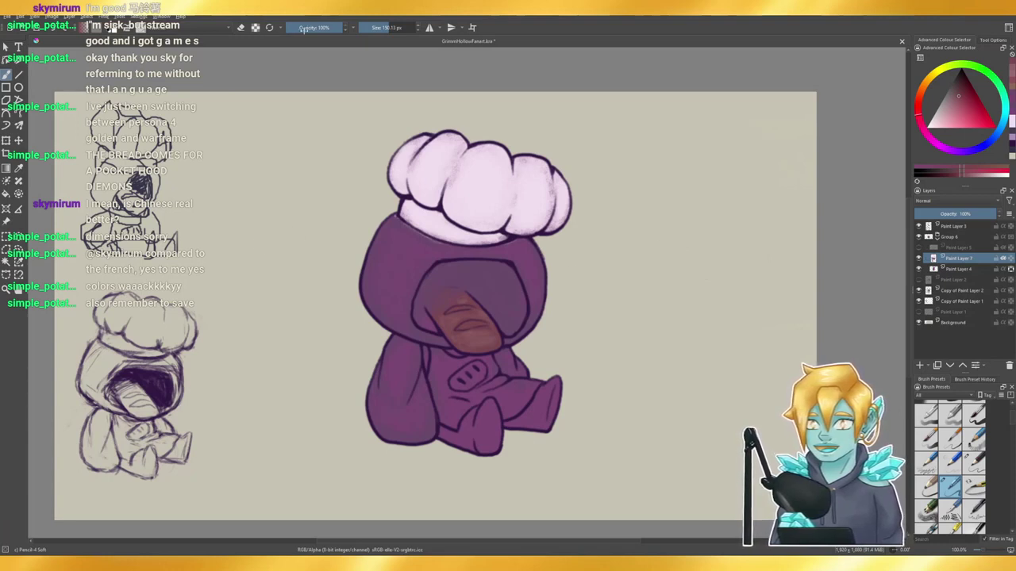
pyautogui.click(381, 27)
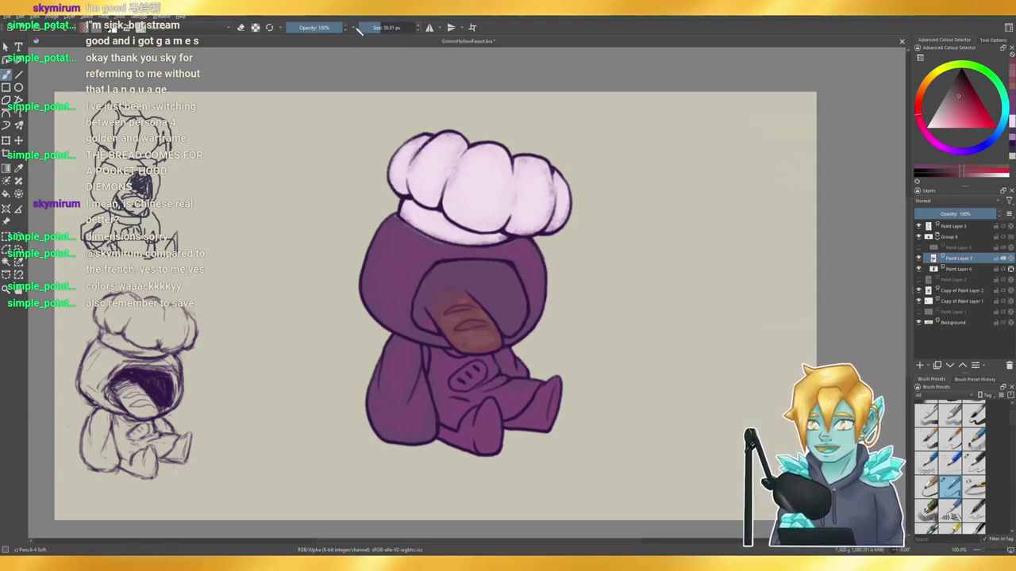
pyautogui.hotkey('ctrl', 's')
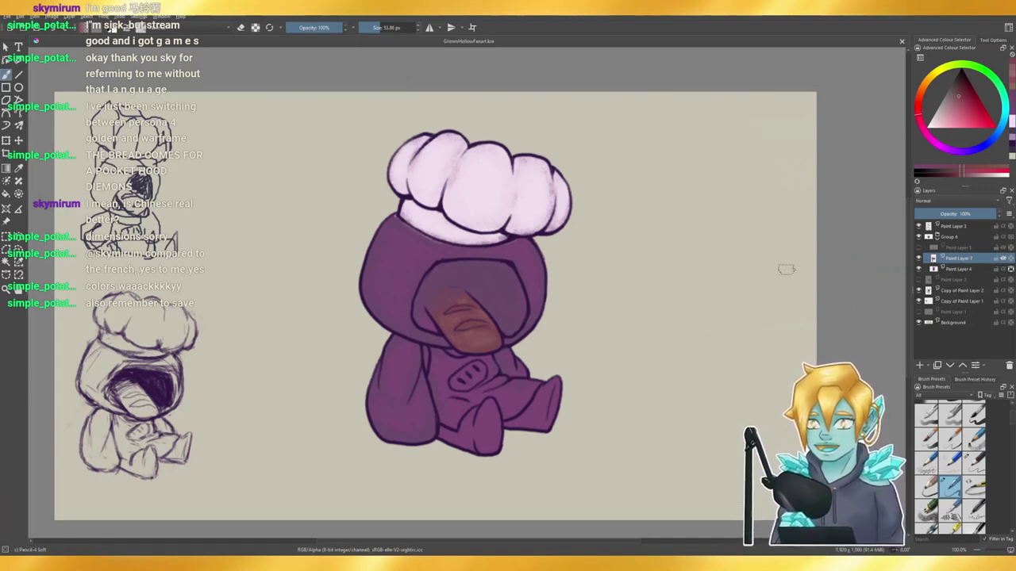
# - Sample the hat's pale pink, deepen it toward magenta and try a stroke on the belly before undoing it
pyautogui.click(19, 168)
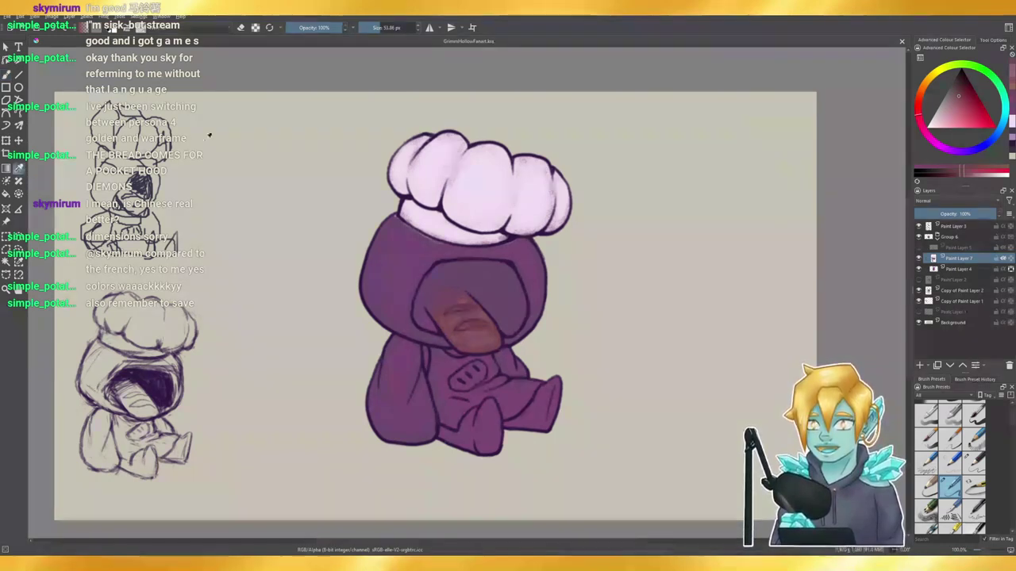
pyautogui.click(476, 178)
pyautogui.press('b')
pyautogui.click(938, 122)
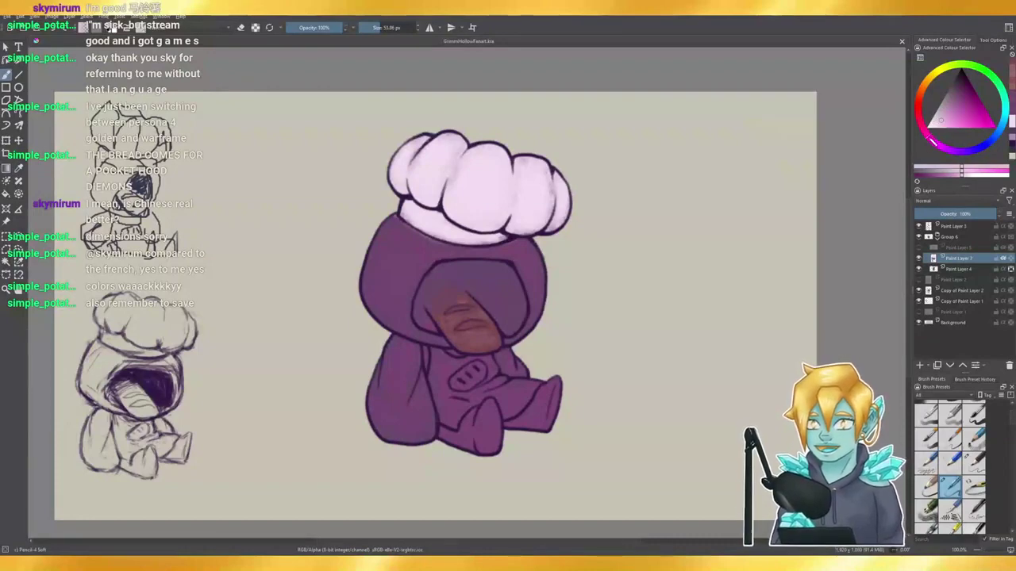
pyautogui.moveTo(465, 362); pyautogui.dragTo(446, 389)
pyautogui.hotkey('ctrl', 'z')
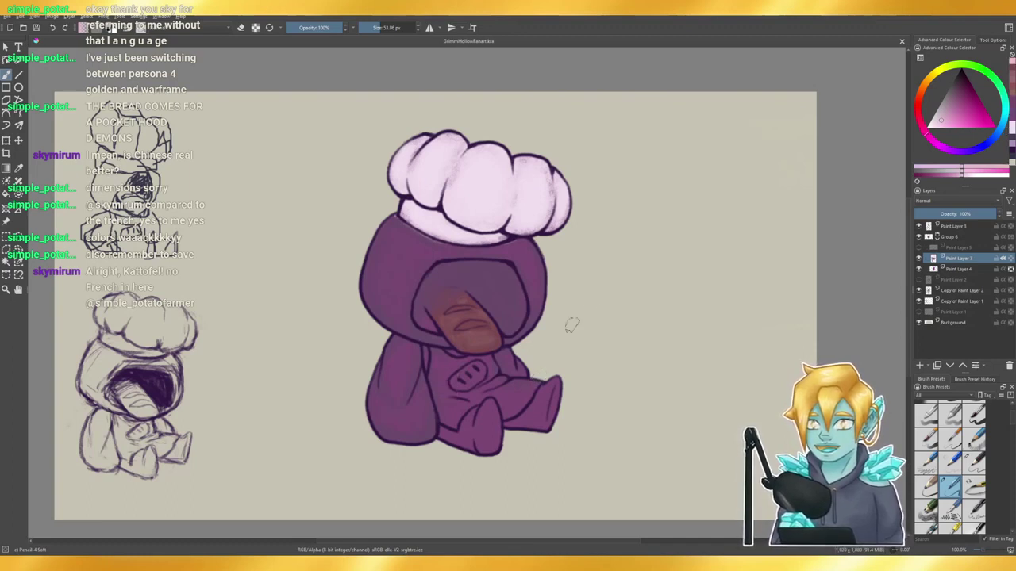
# - Deepen the pink further and fill the belly around the oval patch, using a smaller brush toward the edges
pyautogui.moveTo(946, 118); pyautogui.dragTo(952, 118)
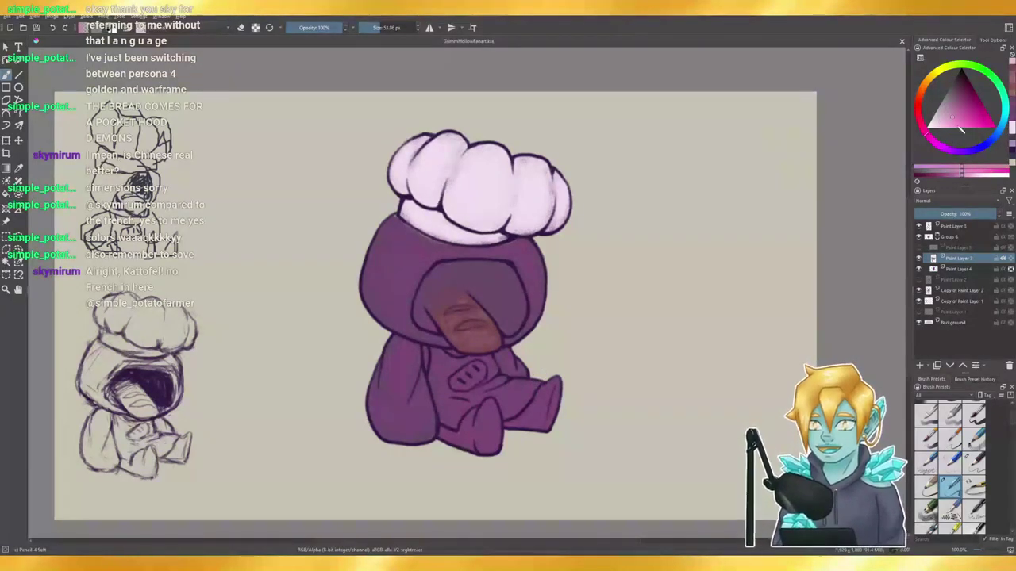
pyautogui.click(946, 120)
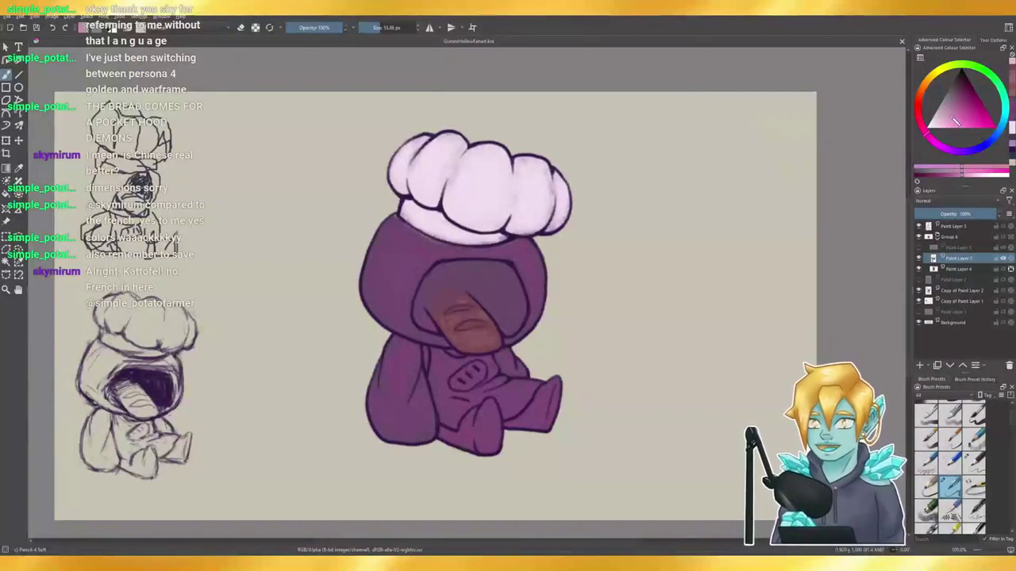
pyautogui.moveTo(449, 367); pyautogui.dragTo(440, 385)
pyautogui.click(952, 116)
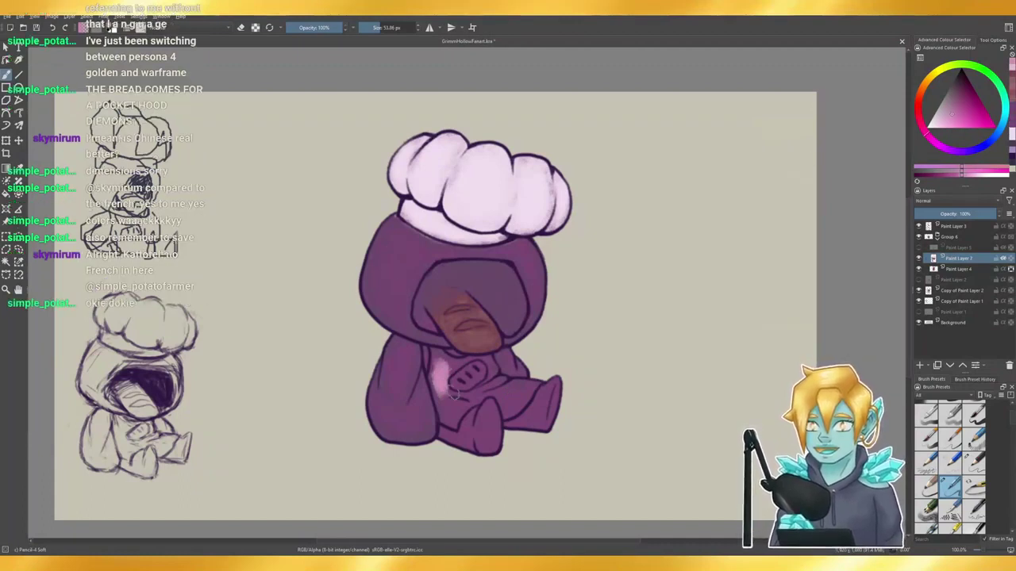
pyautogui.click(379, 29)
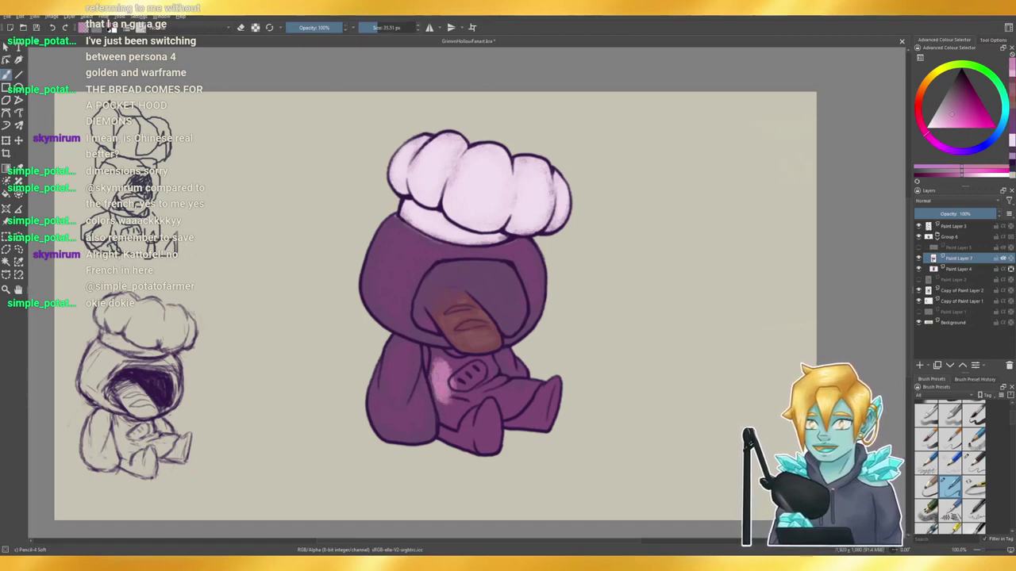
pyautogui.moveTo(435, 376)
pyautogui.mouseDown()
pyautogui.moveTo(442, 424)
pyautogui.moveTo(472, 402)
pyautogui.moveTo(452, 409)
pyautogui.moveTo(462, 400)
pyautogui.moveTo(454, 396)
pyautogui.moveTo(486, 389)
pyautogui.mouseUp()
pyautogui.moveTo(496, 389)
pyautogui.mouseDown()
pyautogui.moveTo(456, 382)
pyautogui.moveTo(435, 355)
pyautogui.moveTo(481, 369)
pyautogui.mouseUp()
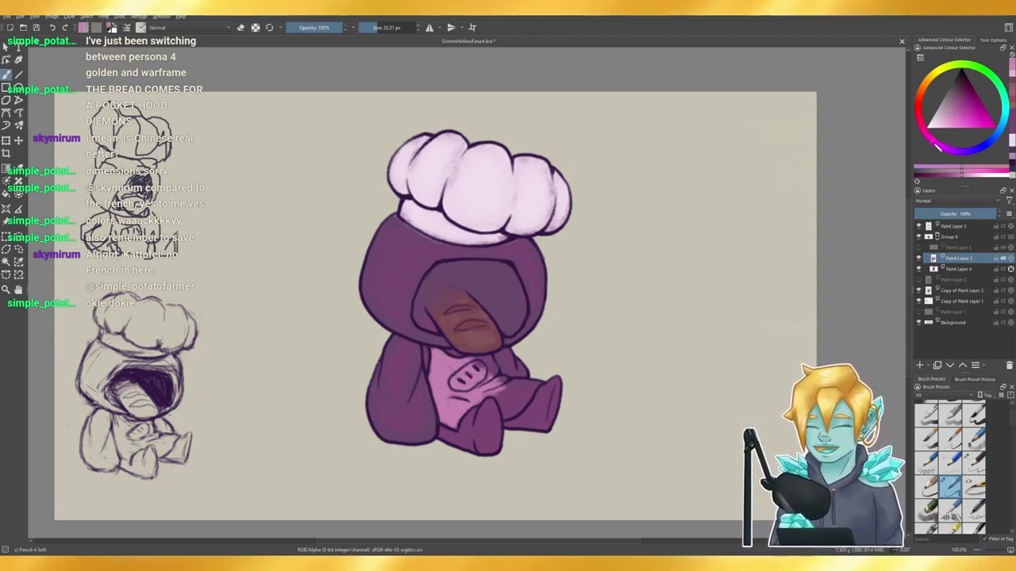
# - Shift the pink toward violet and try a stroke on the outstretched leg, undoing it
pyautogui.click(934, 143)
pyautogui.moveTo(962, 120)
pyautogui.mouseDown()
pyautogui.moveTo(968, 115)
pyautogui.moveTo(942, 147)
pyautogui.mouseUp()
pyautogui.moveTo(508, 371)
pyautogui.mouseDown()
pyautogui.moveTo(524, 406)
pyautogui.moveTo(511, 370)
pyautogui.moveTo(524, 405)
pyautogui.moveTo(502, 375)
pyautogui.mouseUp()
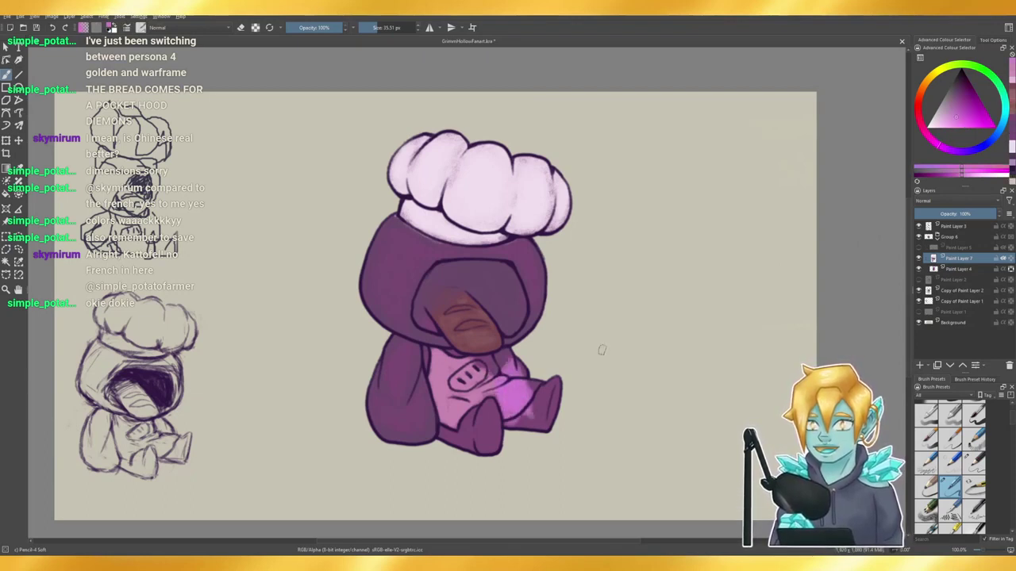
pyautogui.hotkey('ctrl', 'z')
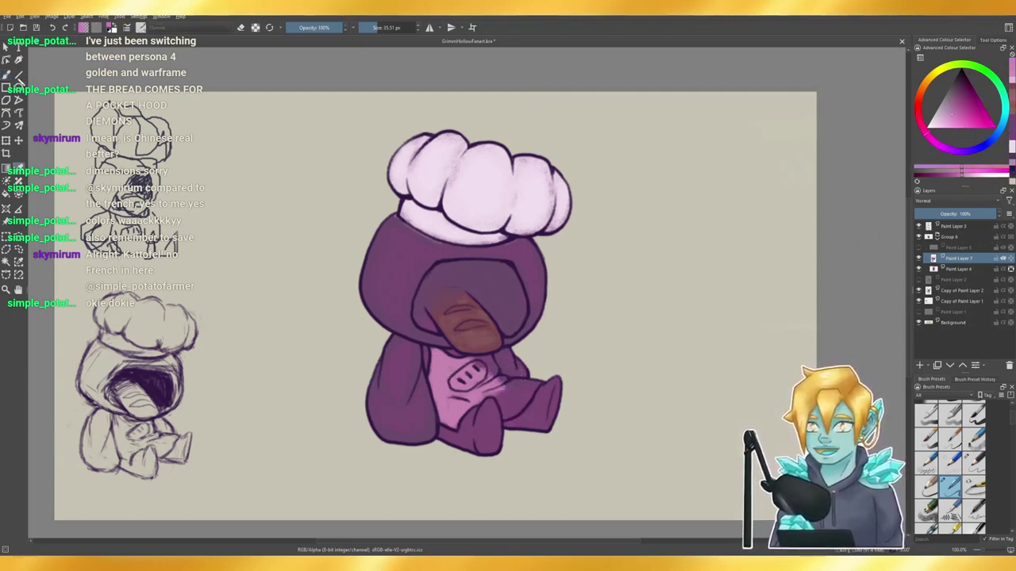
# - Extend the belly pink over the outstretched leg up to the foot, trying a 48 px brush before repainting at about 33 px
pyautogui.click(7, 74)
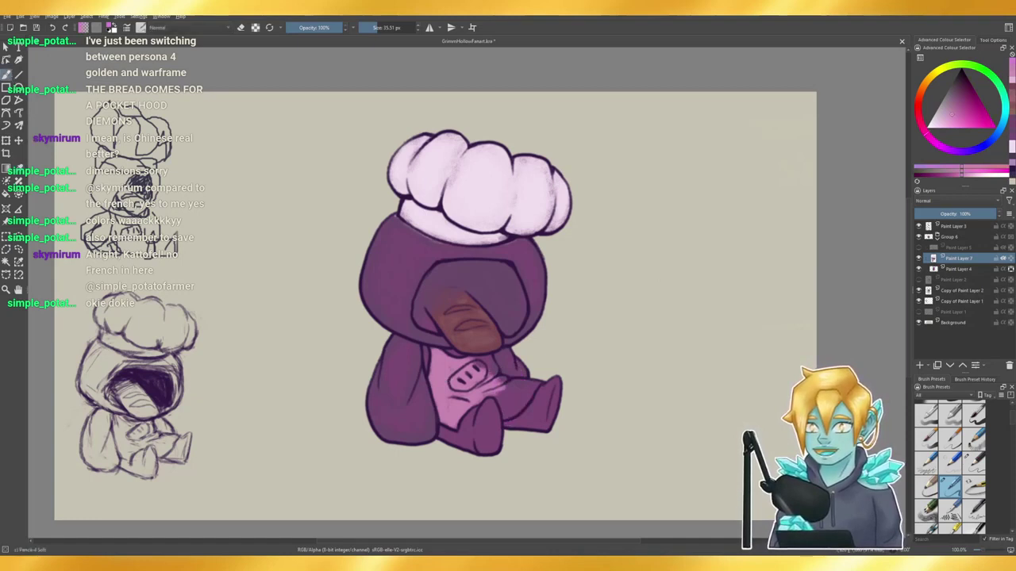
pyautogui.click(379, 28)
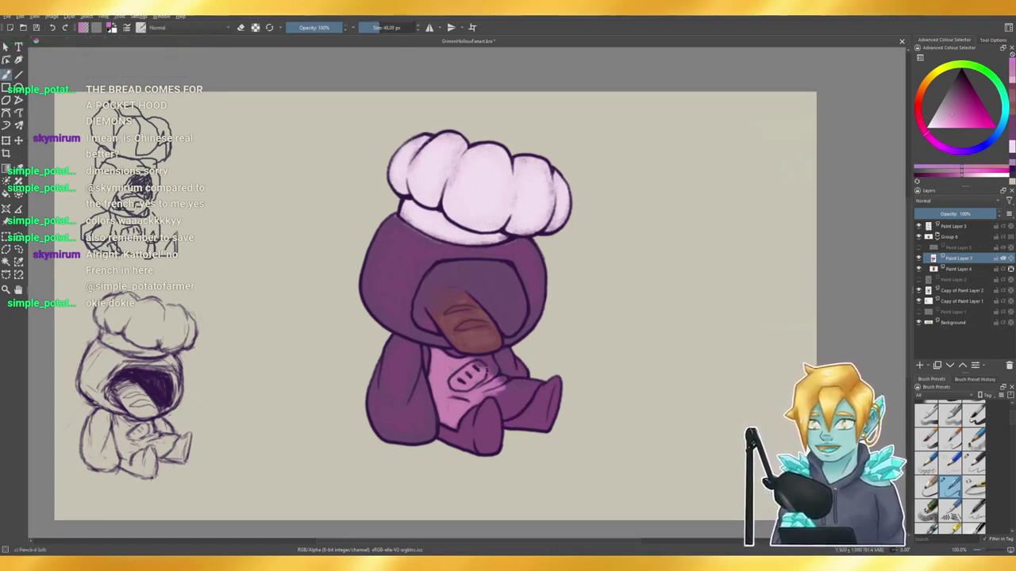
pyautogui.moveTo(479, 370)
pyautogui.mouseDown()
pyautogui.moveTo(481, 358)
pyautogui.moveTo(520, 411)
pyautogui.moveTo(519, 384)
pyautogui.moveTo(505, 379)
pyautogui.mouseUp()
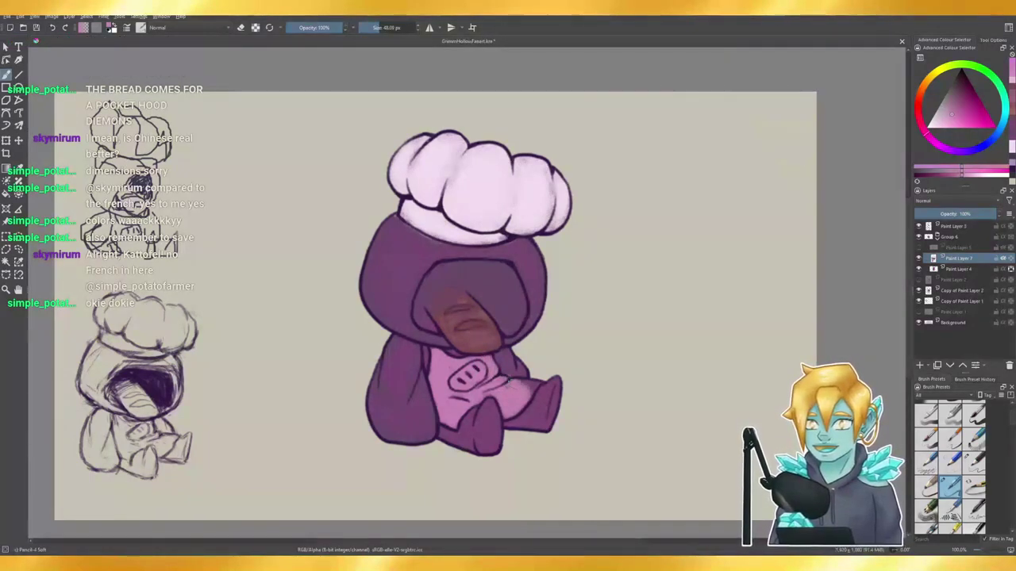
pyautogui.moveTo(387, 27); pyautogui.dragTo(376, 27)
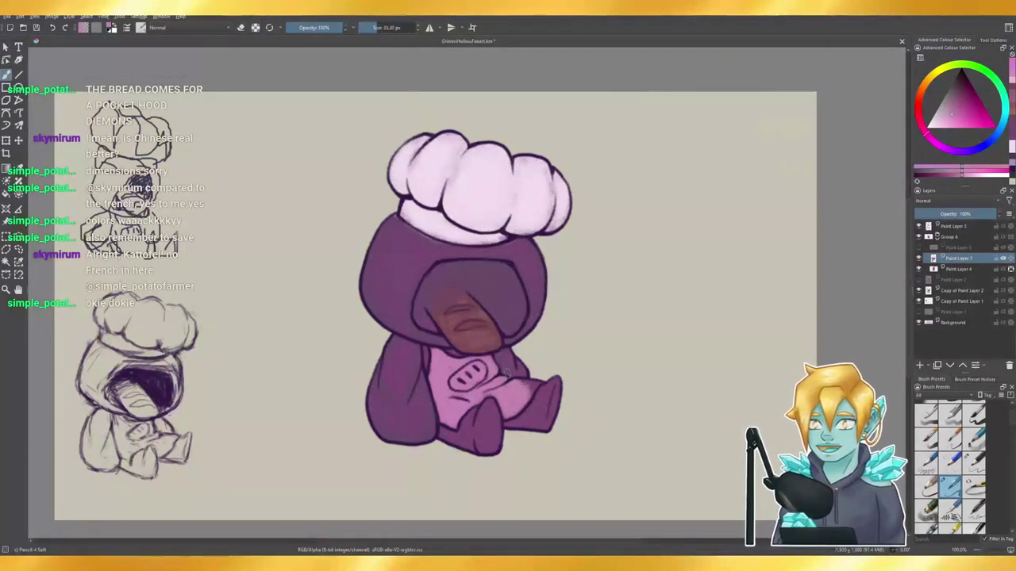
pyautogui.hotkey('ctrl', 'z')
pyautogui.moveTo(500, 392)
pyautogui.mouseDown()
pyautogui.moveTo(520, 379)
pyautogui.moveTo(525, 405)
pyautogui.moveTo(524, 393)
pyautogui.moveTo(499, 399)
pyautogui.moveTo(508, 413)
pyautogui.mouseUp()
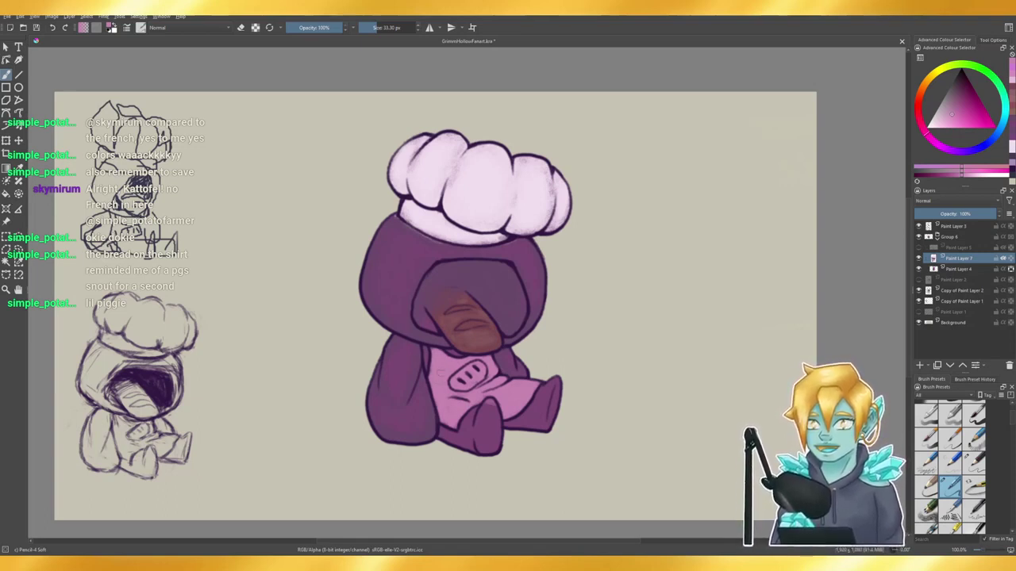
# - Try dark purple dabs on the belly and the outstretched foot, and undo them
pyautogui.click(961, 91)
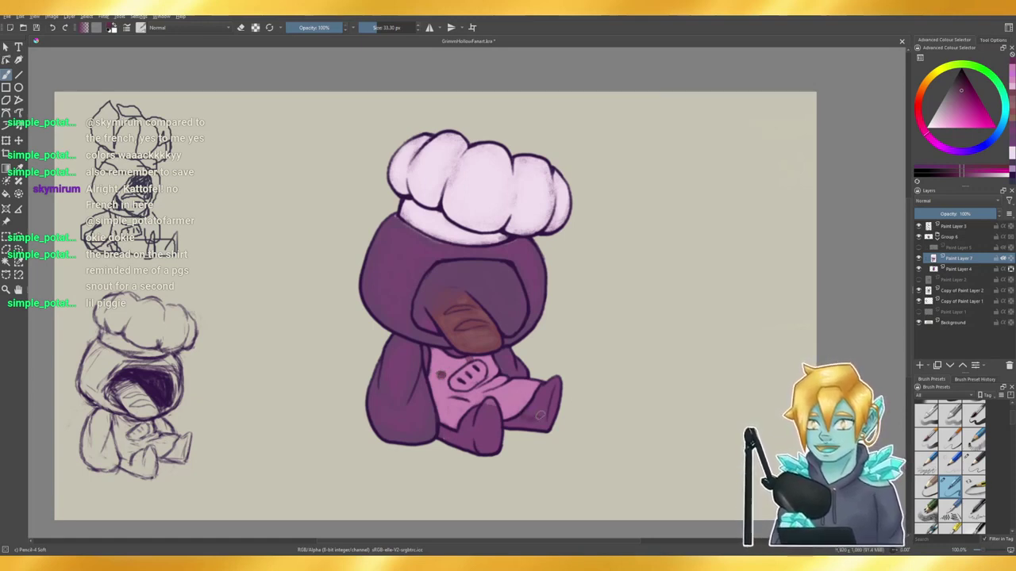
pyautogui.moveTo(540, 417); pyautogui.dragTo(541, 407)
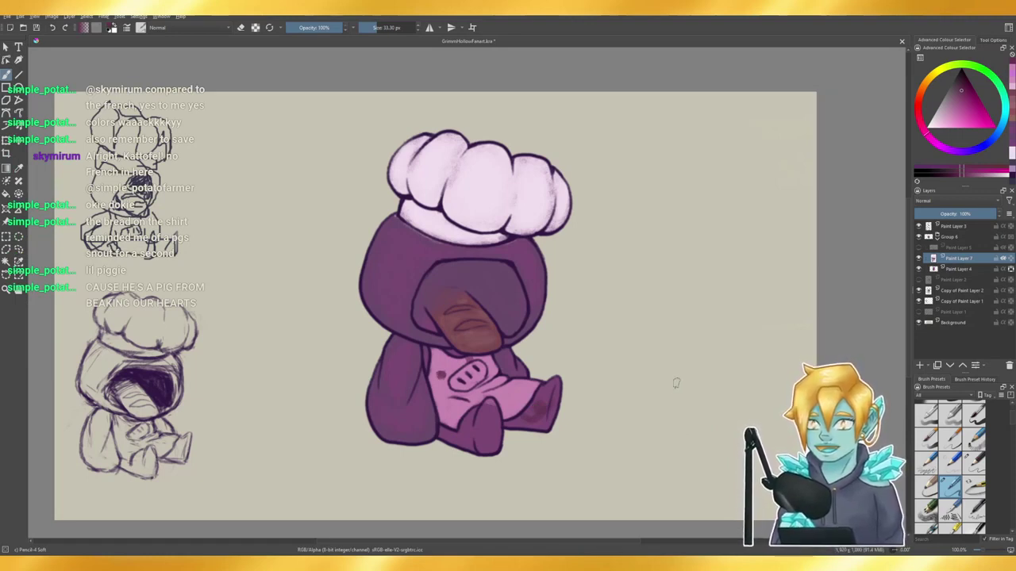
pyautogui.hotkey('ctrl', 'z')
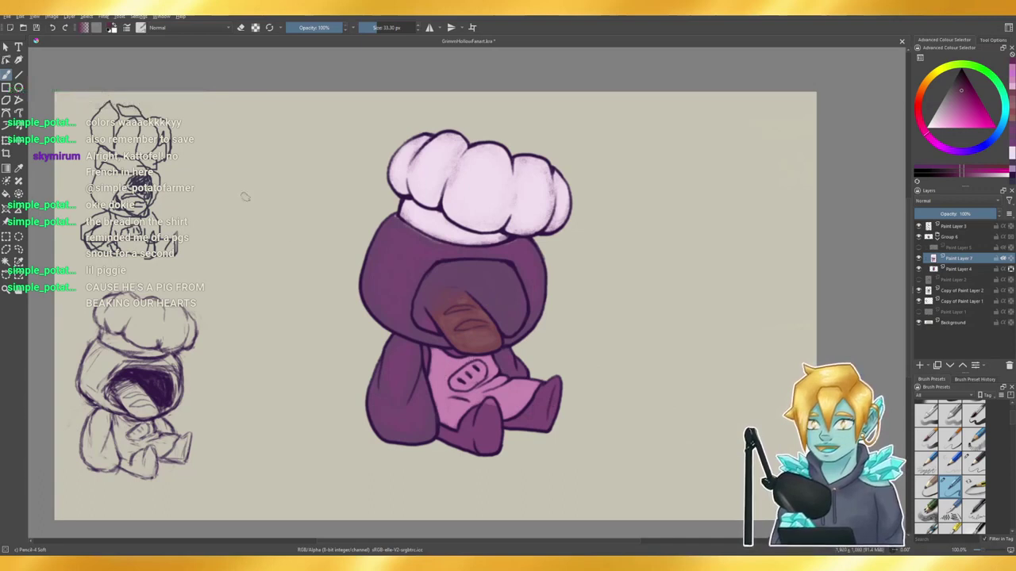
# - Sample the bread's brown, fill the oval patch on the belly with it, and resample the belly pink
pyautogui.click(19, 168)
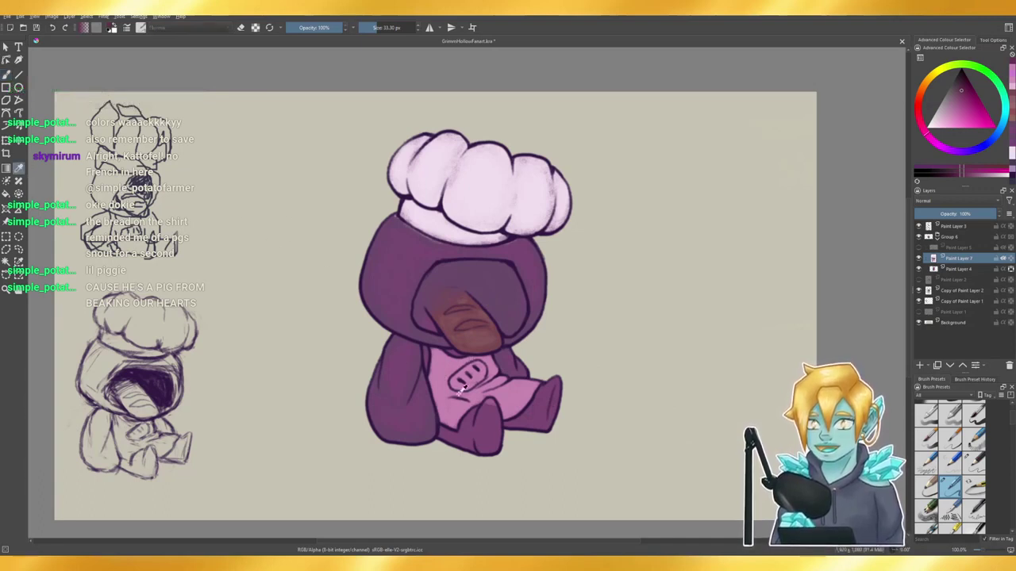
pyautogui.click(495, 431)
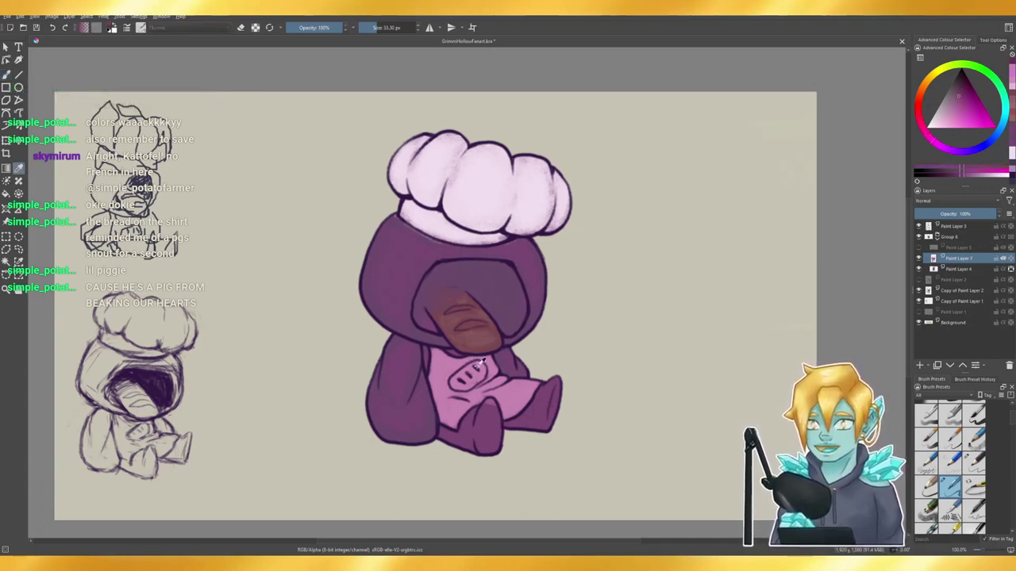
pyautogui.click(463, 295)
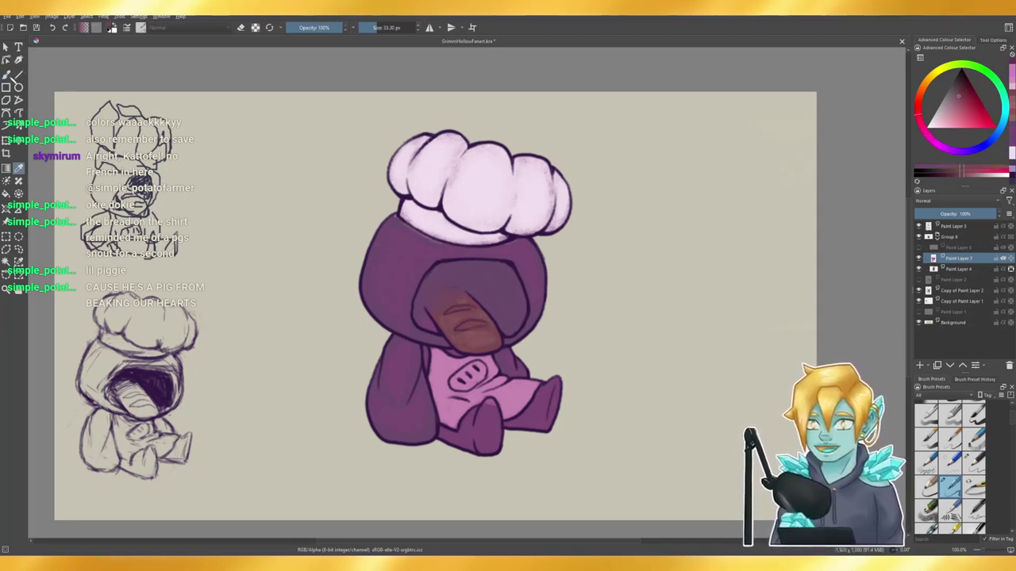
pyautogui.click(7, 73)
pyautogui.moveTo(458, 353)
pyautogui.mouseDown()
pyautogui.moveTo(465, 381)
pyautogui.moveTo(474, 369)
pyautogui.moveTo(458, 374)
pyautogui.moveTo(460, 388)
pyautogui.moveTo(477, 369)
pyautogui.mouseUp()
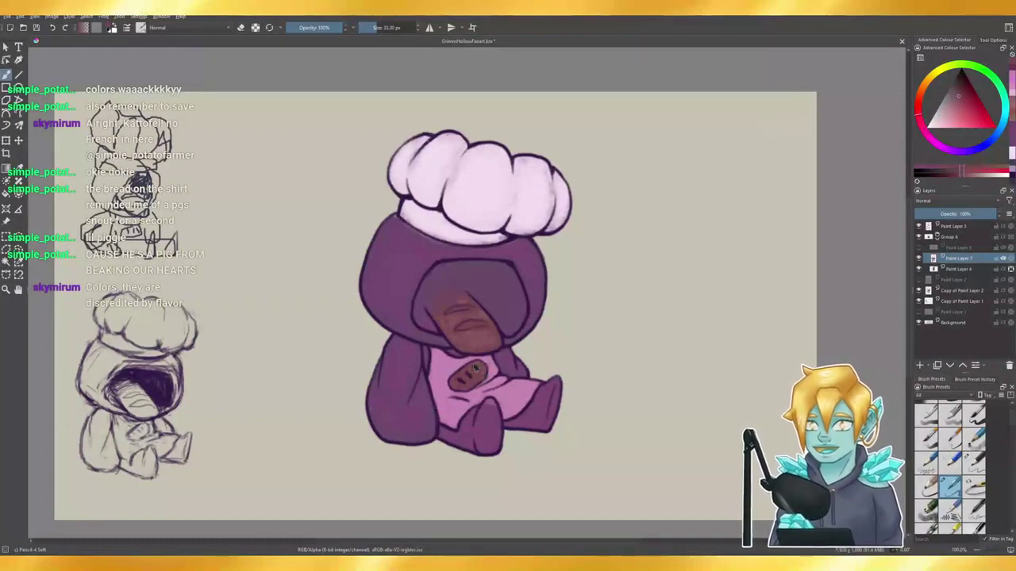
pyautogui.click(19, 168)
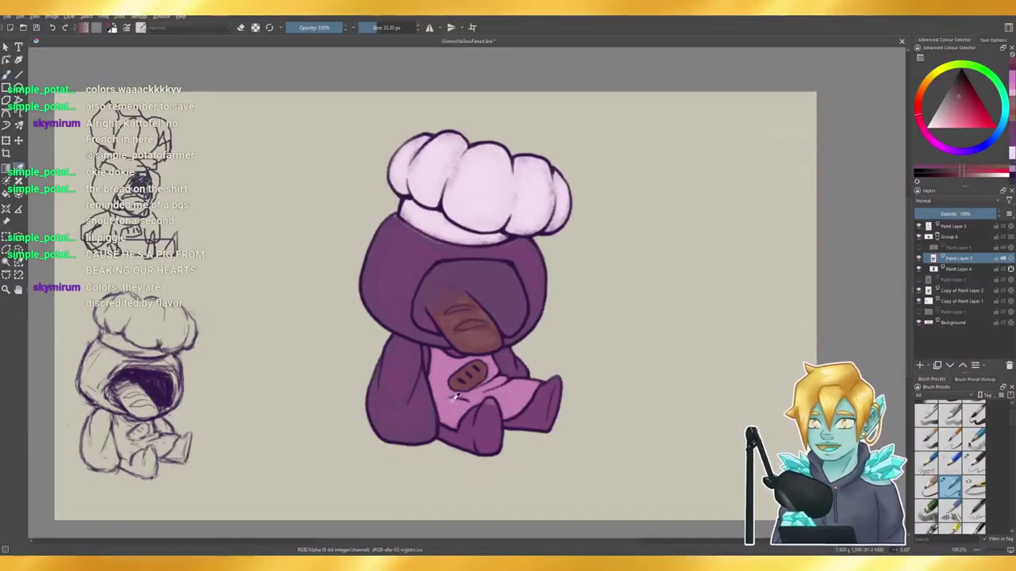
pyautogui.click(447, 368)
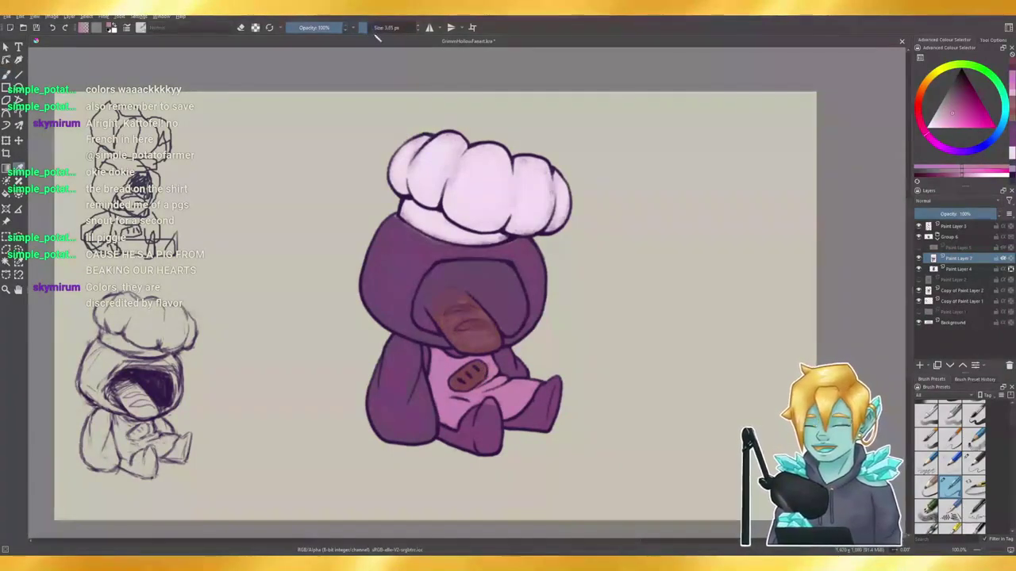
pyautogui.press('b')
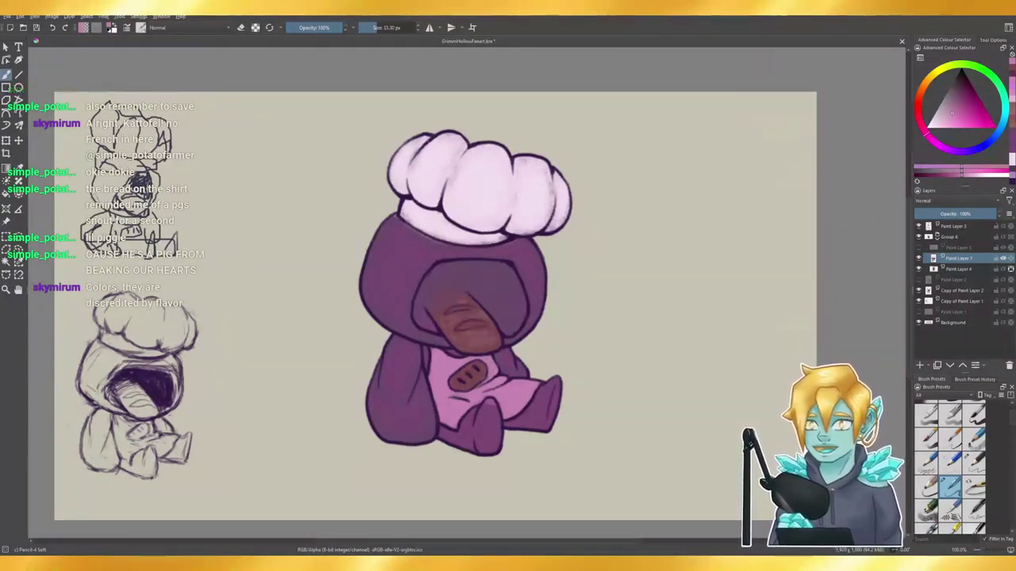
# - Sample the bread's brown, mute it to a greyer tone, and lighten the bread with a brush of about 48 px
pyautogui.press('p')
pyautogui.click(444, 319)
pyautogui.press('b')
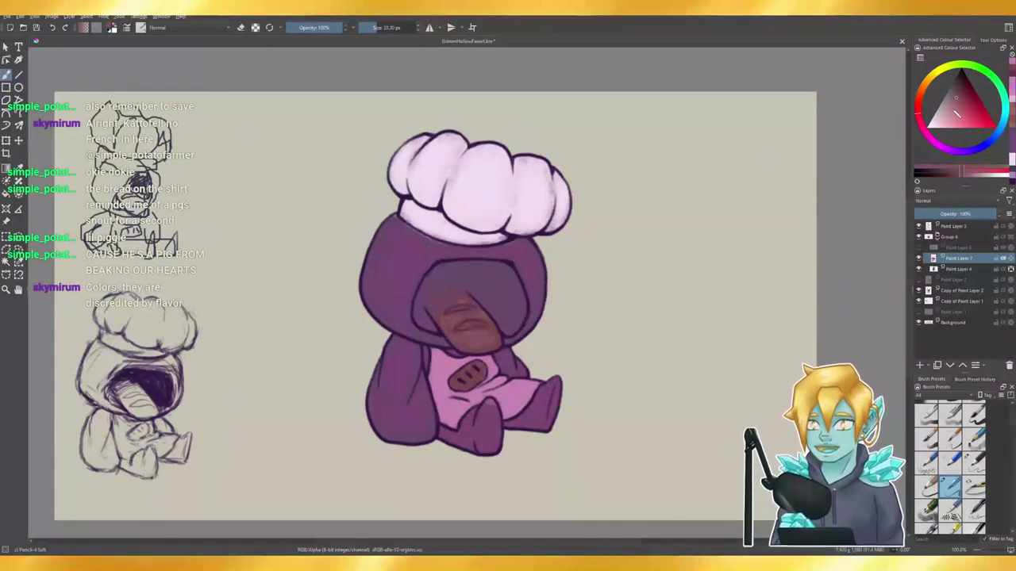
pyautogui.click(954, 100)
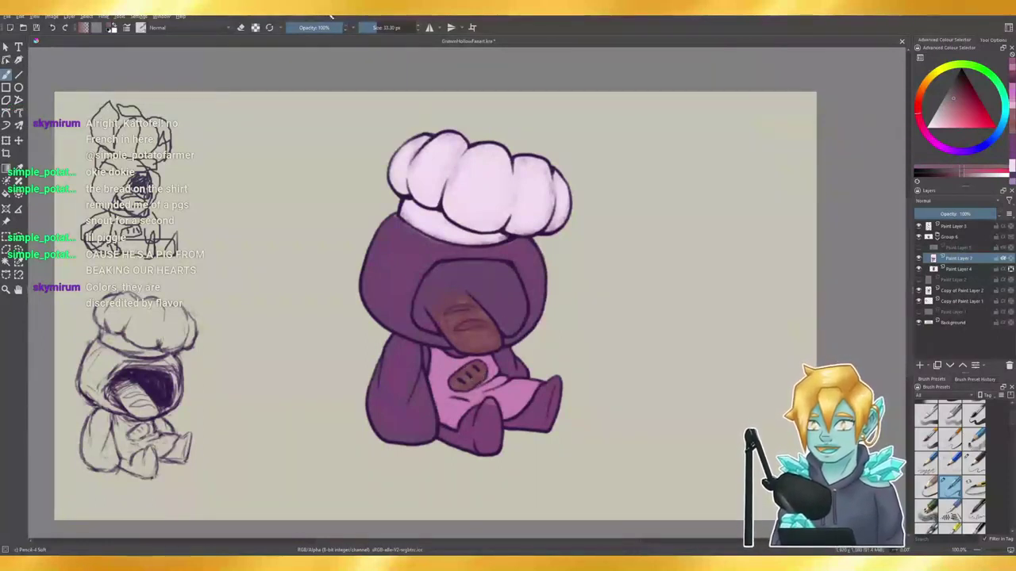
pyautogui.click(379, 28)
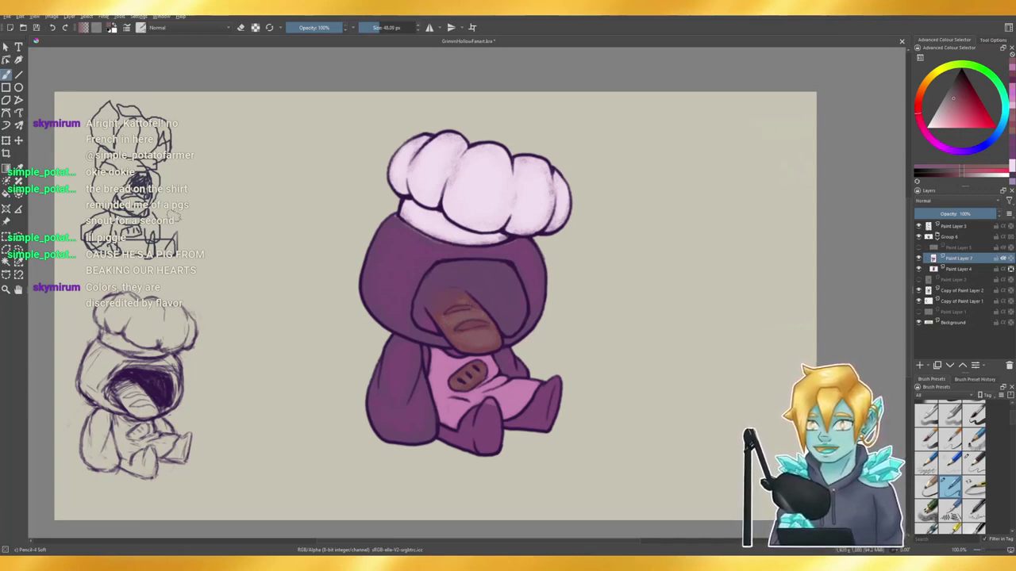
# - Sample the bread's base brown, blend it over the lightened areas at full opacity while adjusting the brush size, and save the file
pyautogui.click(19, 168)
pyautogui.click(472, 323)
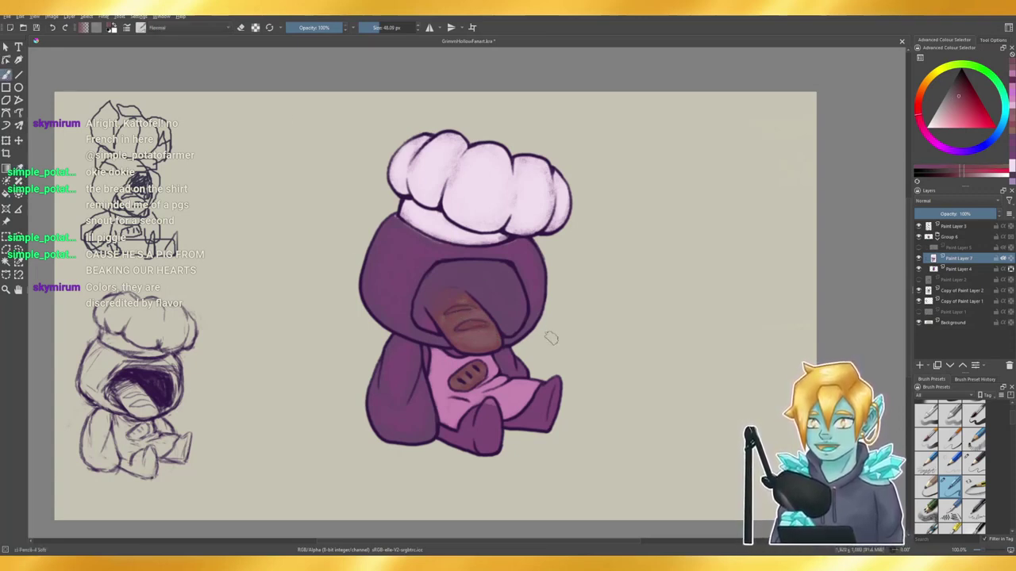
pyautogui.click(384, 28)
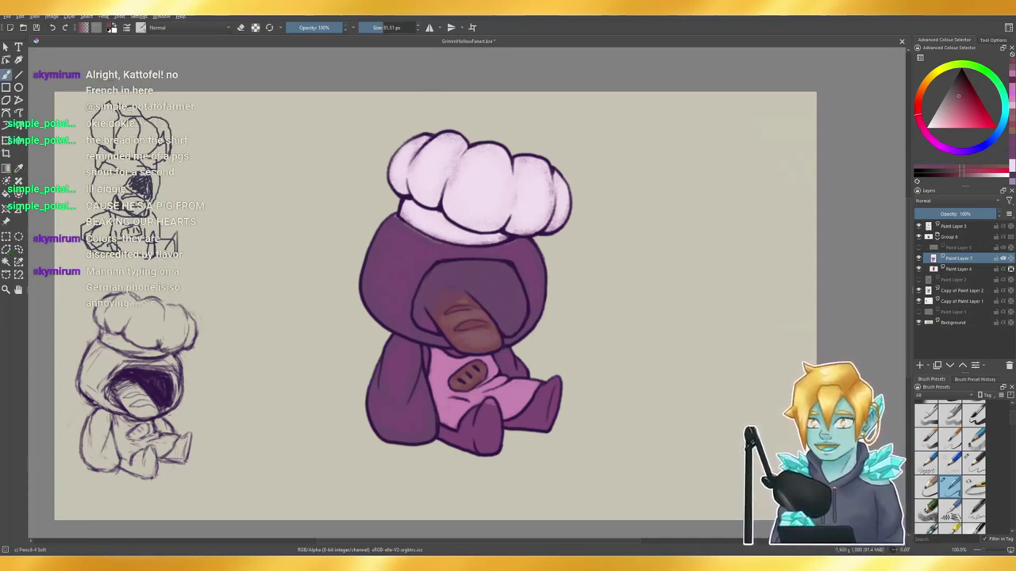
pyautogui.click(311, 27)
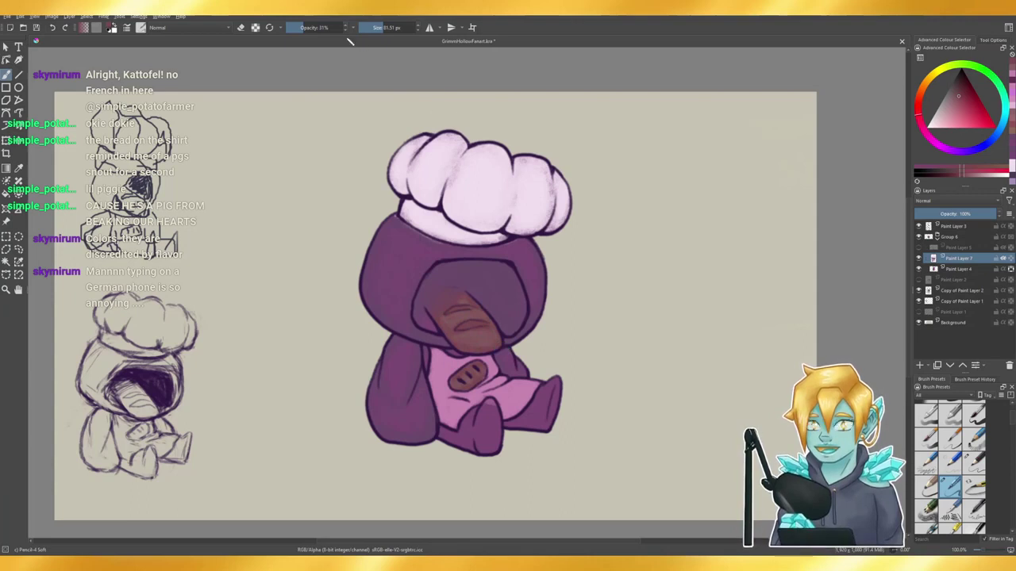
pyautogui.moveTo(307, 24); pyautogui.dragTo(375, 35)
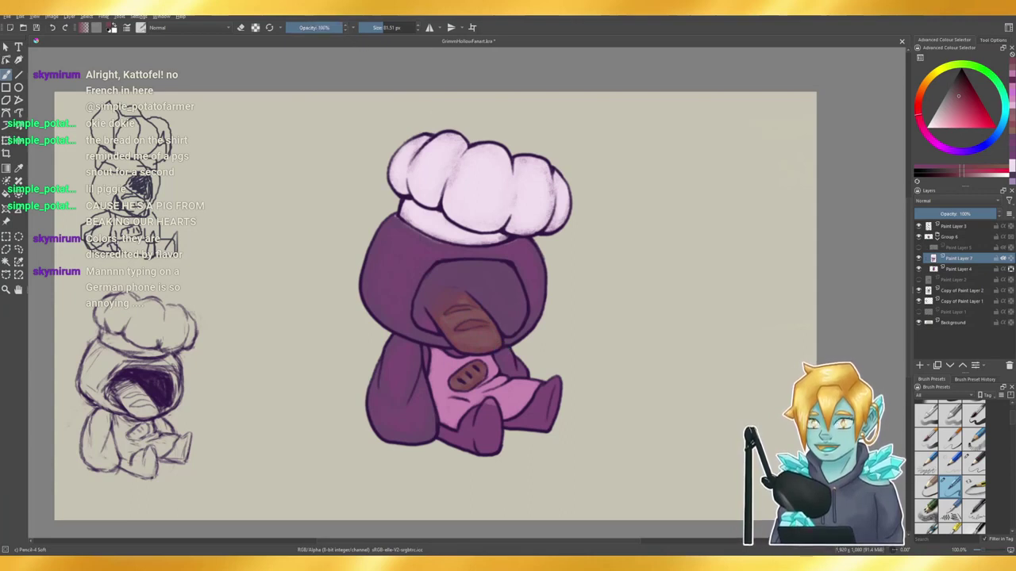
pyautogui.click(378, 27)
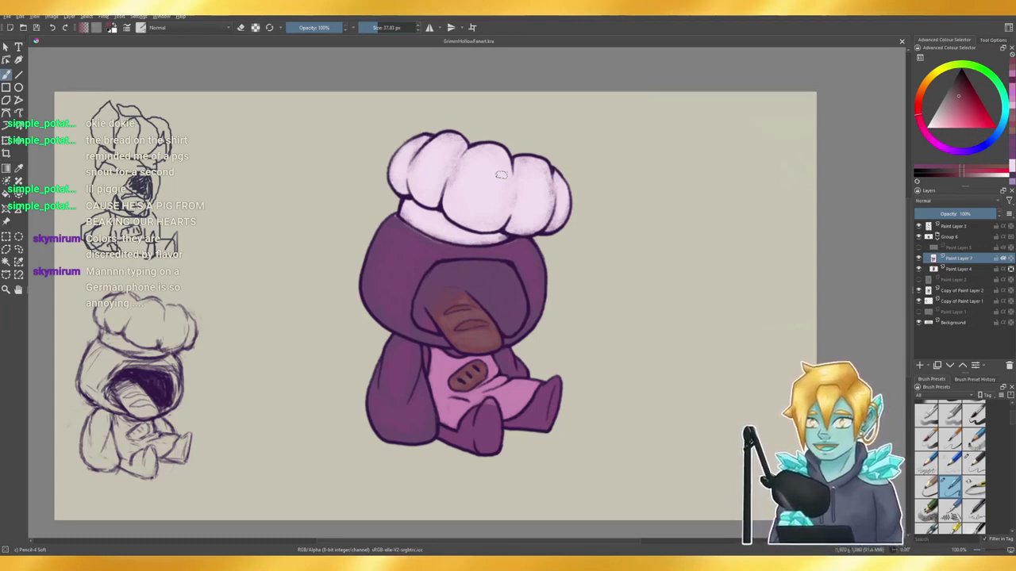
pyautogui.click(571, 344)
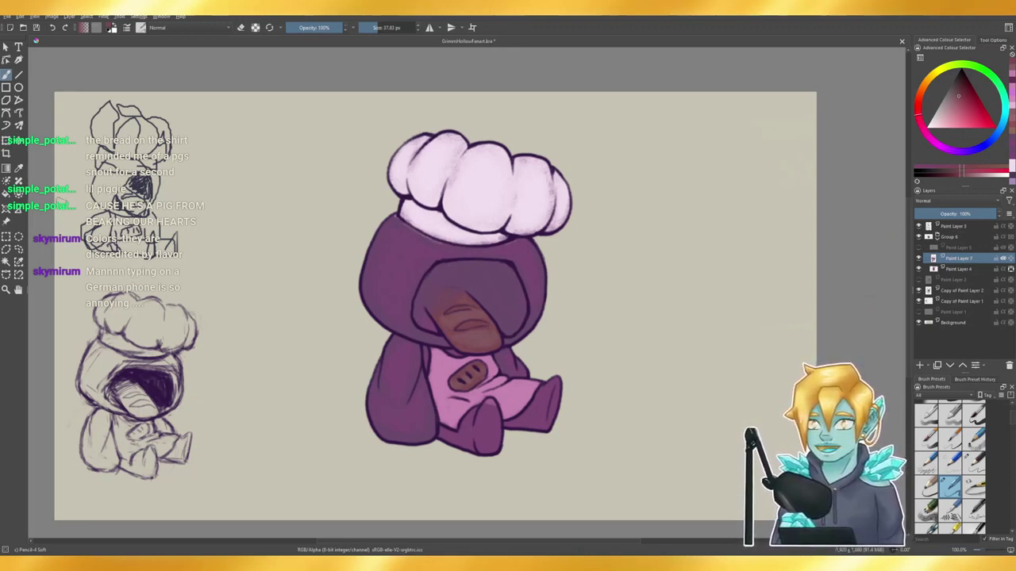
# - Sample the arm's purple, set the brush size to about 108 px, and resample the belly pink, staying on Paint Layer 7
pyautogui.press('p')
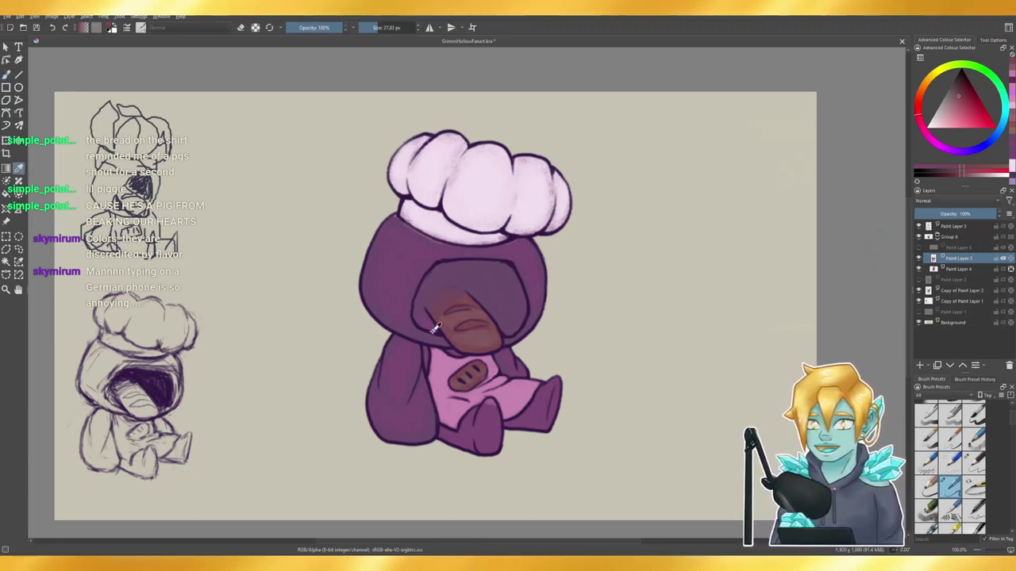
pyautogui.click(419, 386)
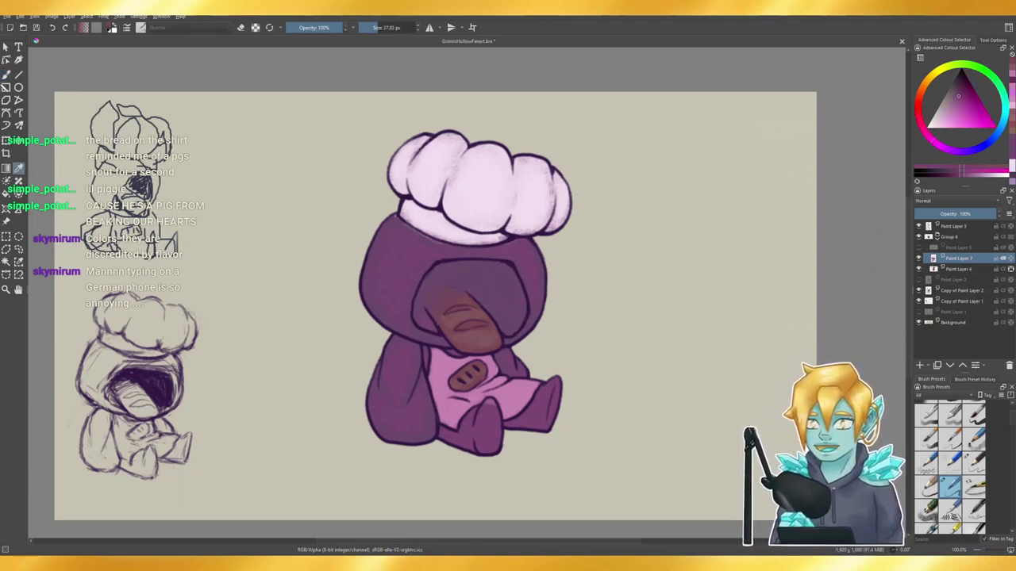
pyautogui.click(5, 73)
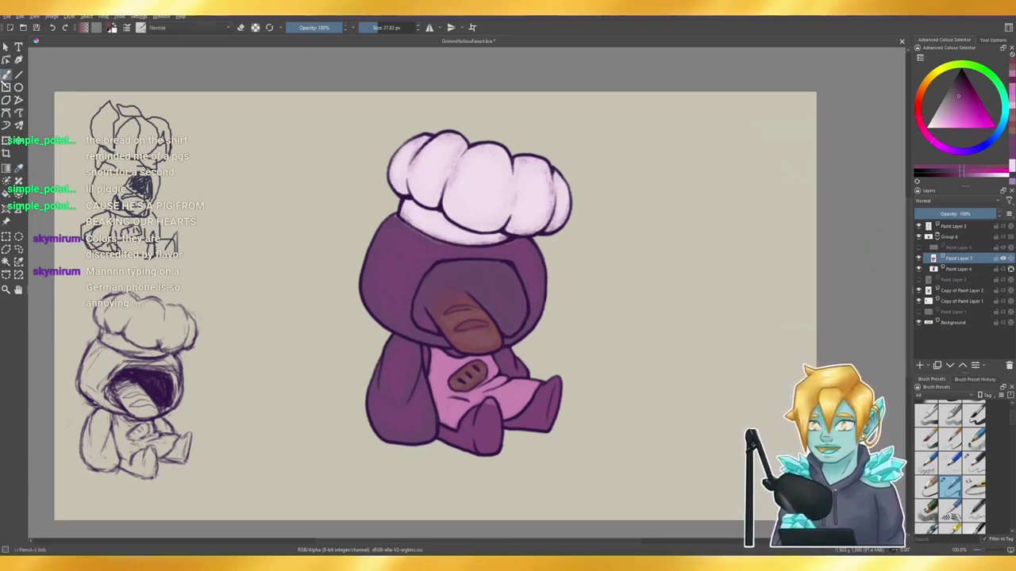
pyautogui.click(386, 28)
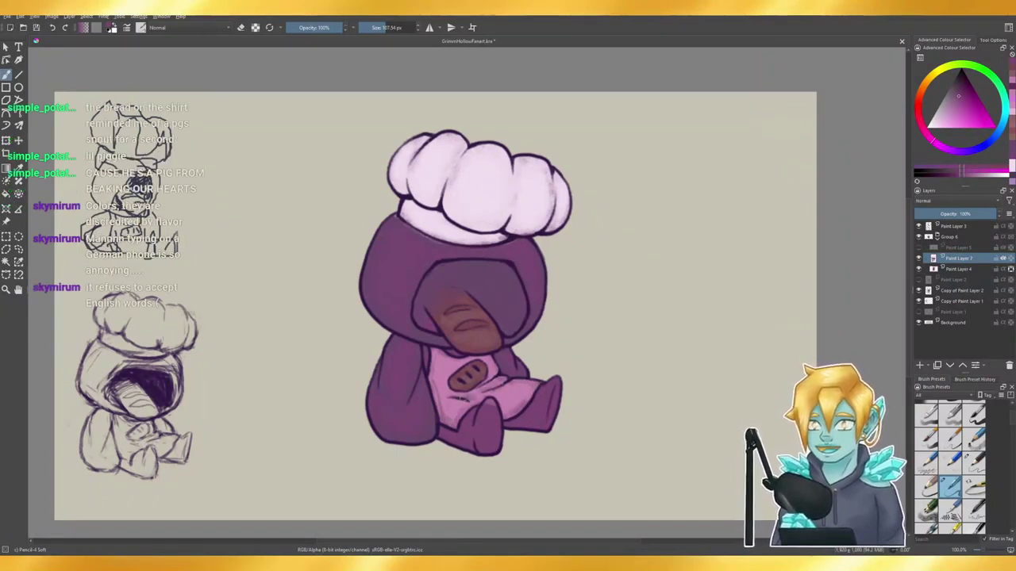
pyautogui.keyDown('ctrl'); pyautogui.click(445, 366); pyautogui.keyUp('ctrl')
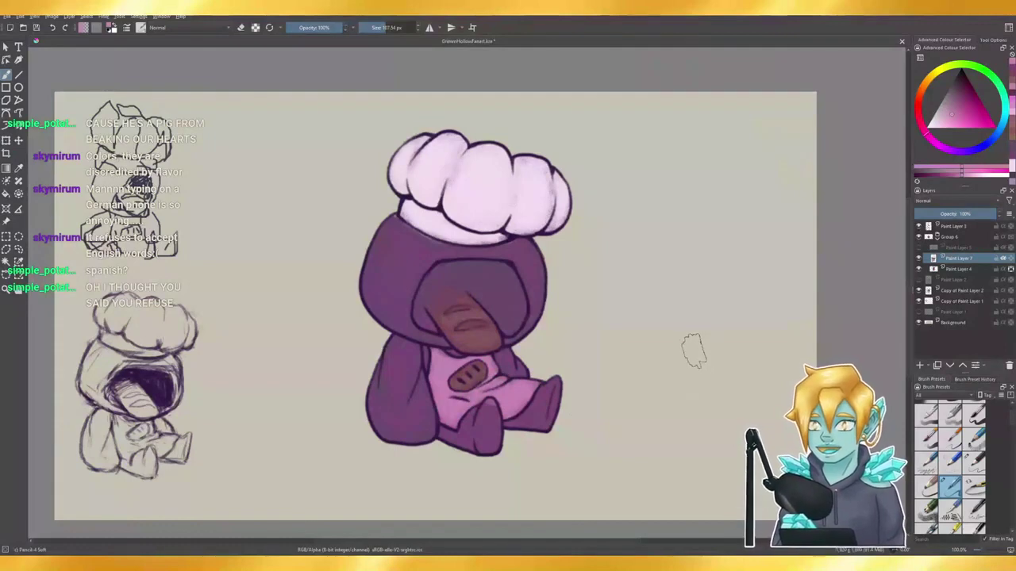
pyautogui.click(959, 249)
pyautogui.click(959, 259)
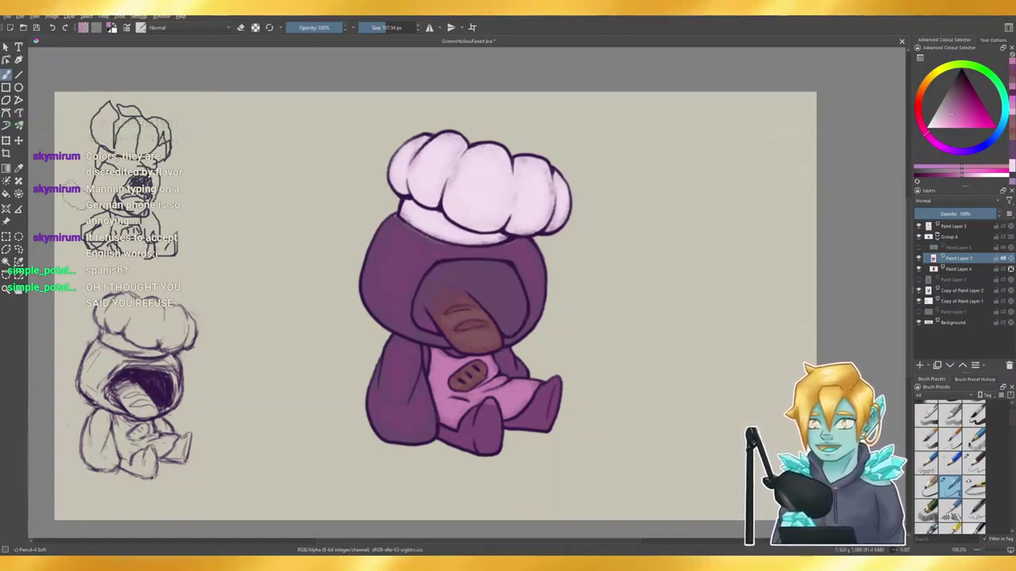
# - Sample the body's purple, shift it to a darker, bluer violet, and paint both feet with a brush of about 33 px
pyautogui.click(18, 168)
pyautogui.moveTo(378, 296); pyautogui.dragTo(463, 263)
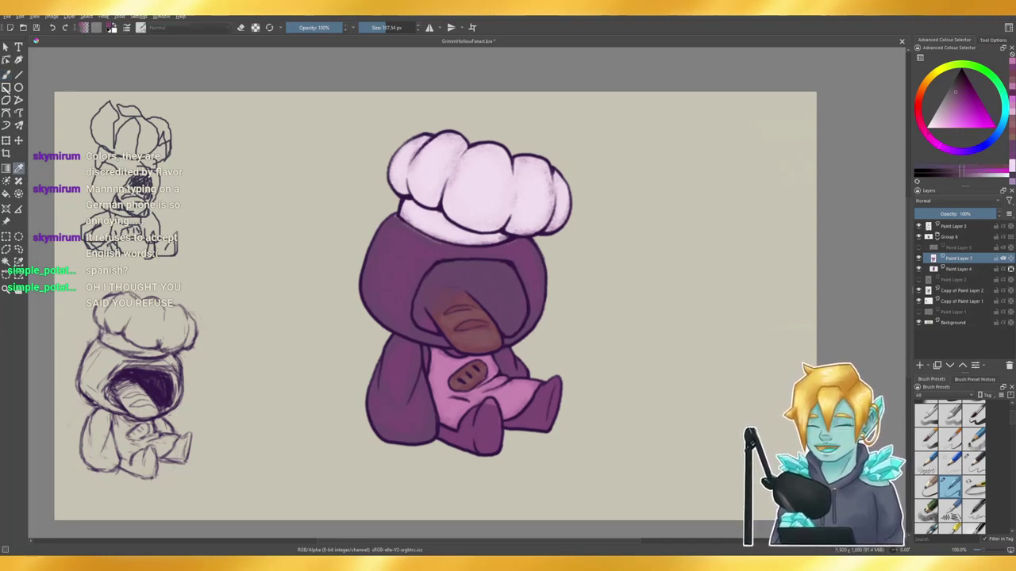
pyautogui.press('b')
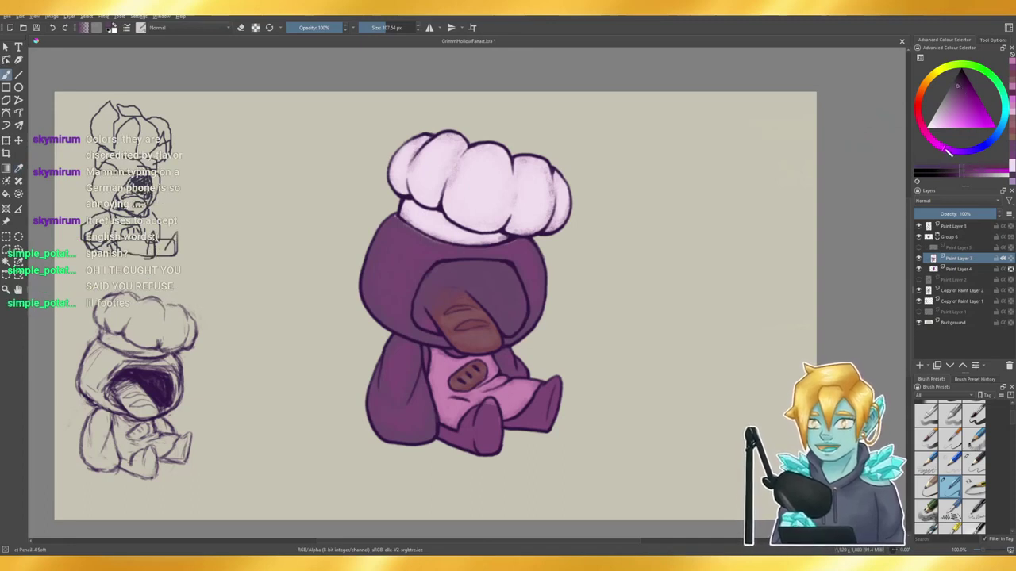
pyautogui.click(373, 28)
pyautogui.click(376, 28)
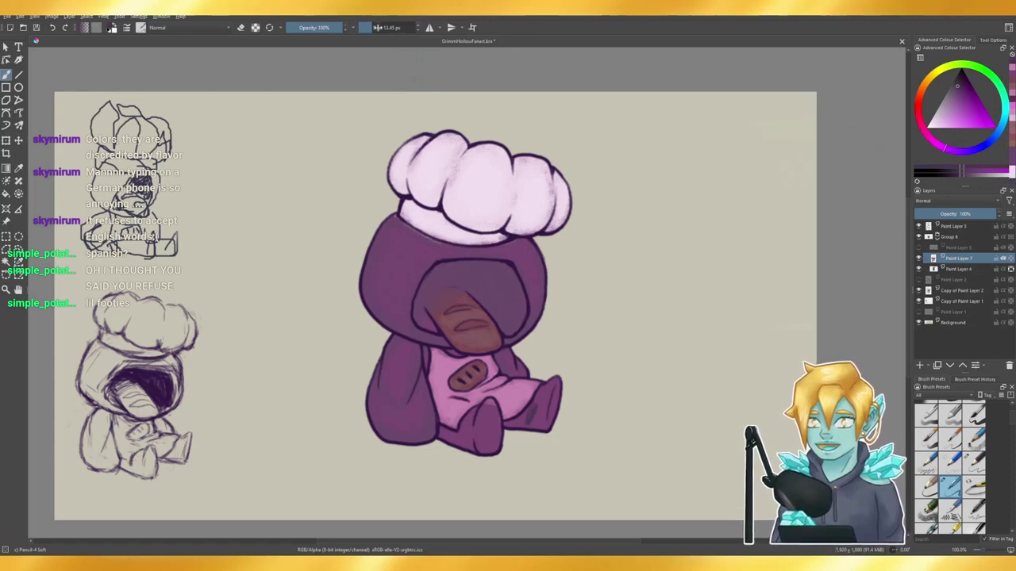
pyautogui.moveTo(477, 412); pyautogui.dragTo(462, 447)
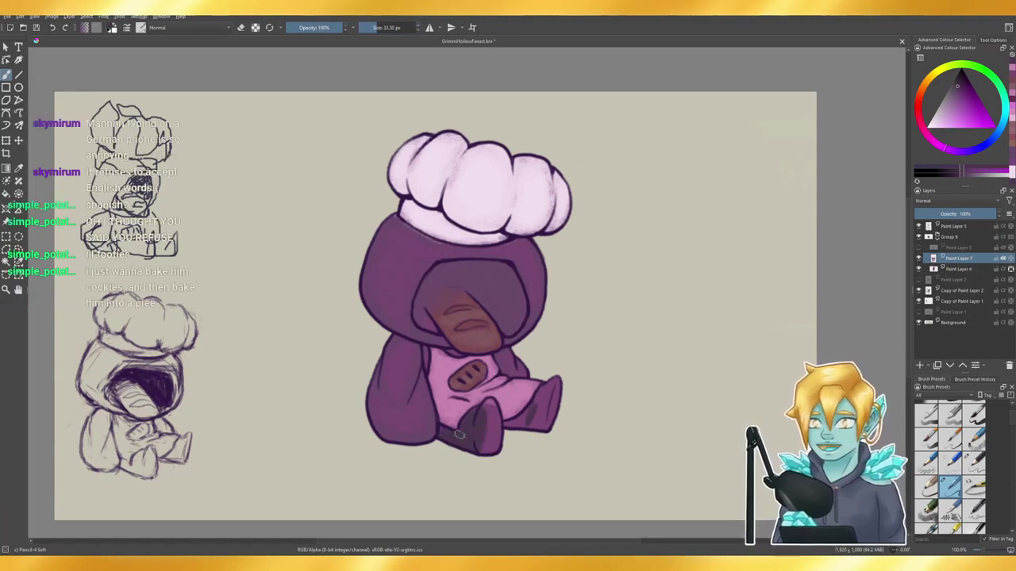
pyautogui.moveTo(478, 411)
pyautogui.mouseDown()
pyautogui.moveTo(487, 407)
pyautogui.moveTo(485, 444)
pyautogui.moveTo(494, 435)
pyautogui.mouseUp()
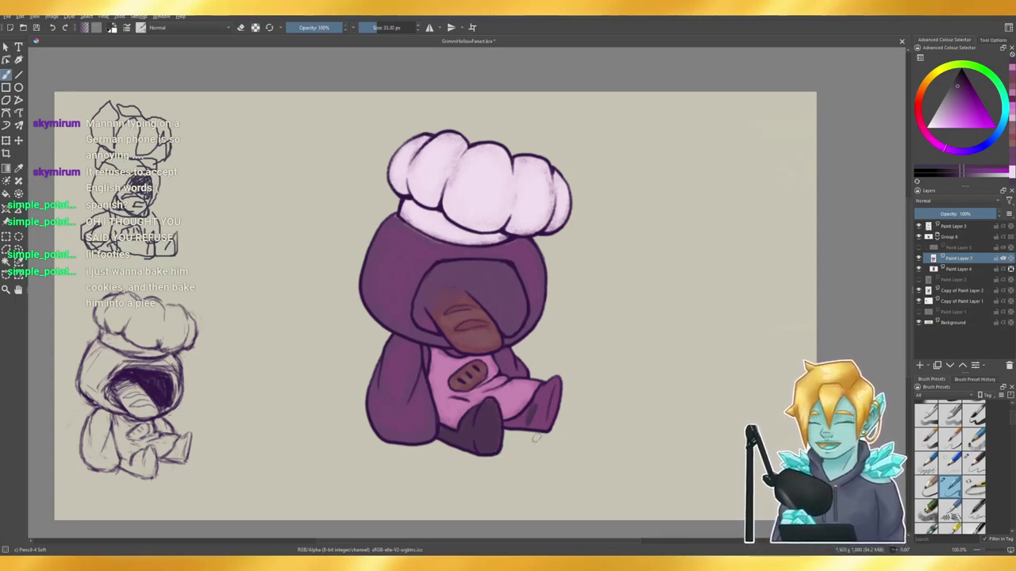
pyautogui.moveTo(520, 423)
pyautogui.mouseDown()
pyautogui.moveTo(508, 425)
pyautogui.moveTo(529, 415)
pyautogui.moveTo(549, 380)
pyautogui.moveTo(547, 425)
pyautogui.mouseUp()
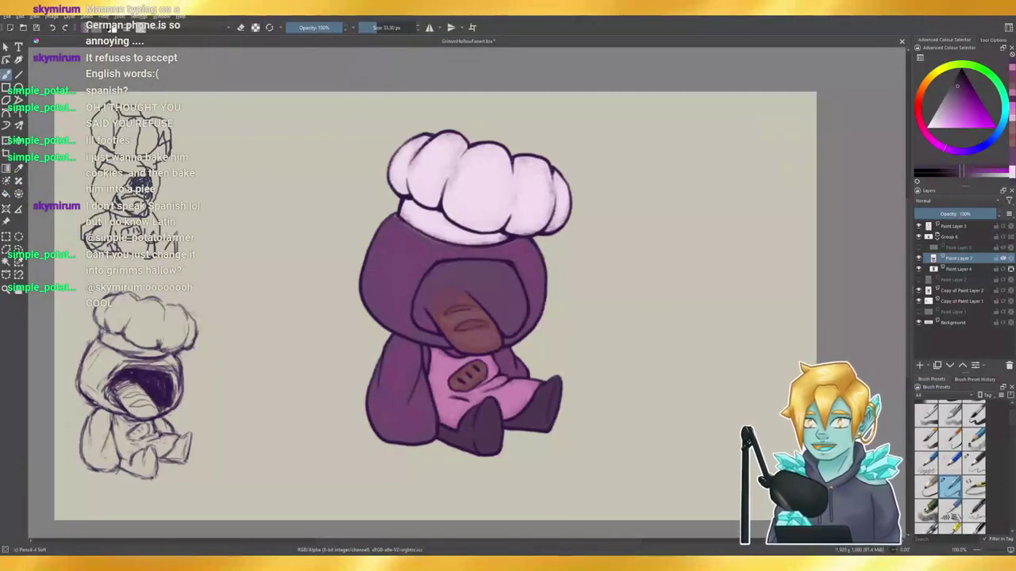
# - Sample the head's purple just below the chef hat's brim as the brush colour
pyautogui.click(18, 168)
pyautogui.click(405, 226)
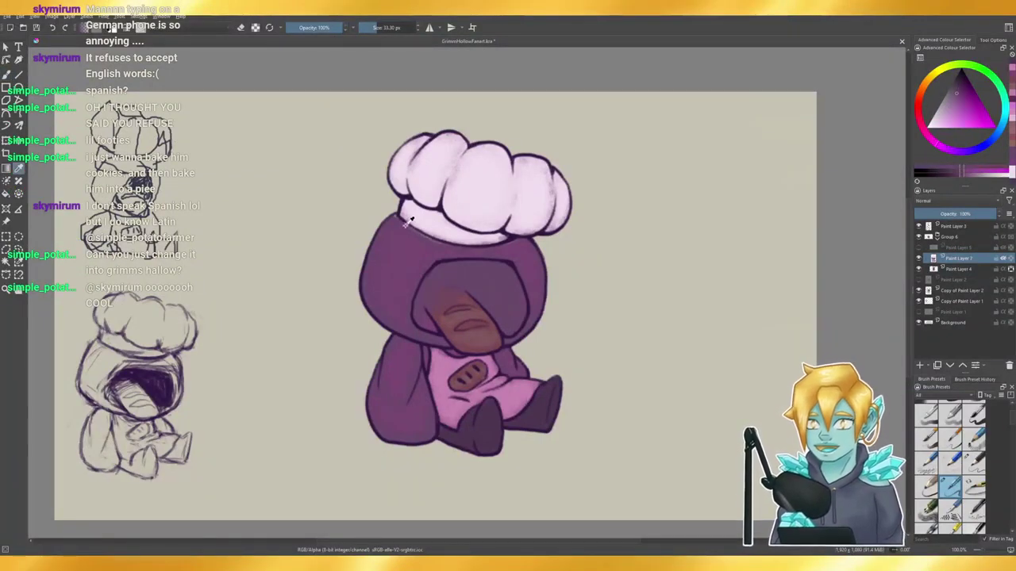
pyautogui.press('b')
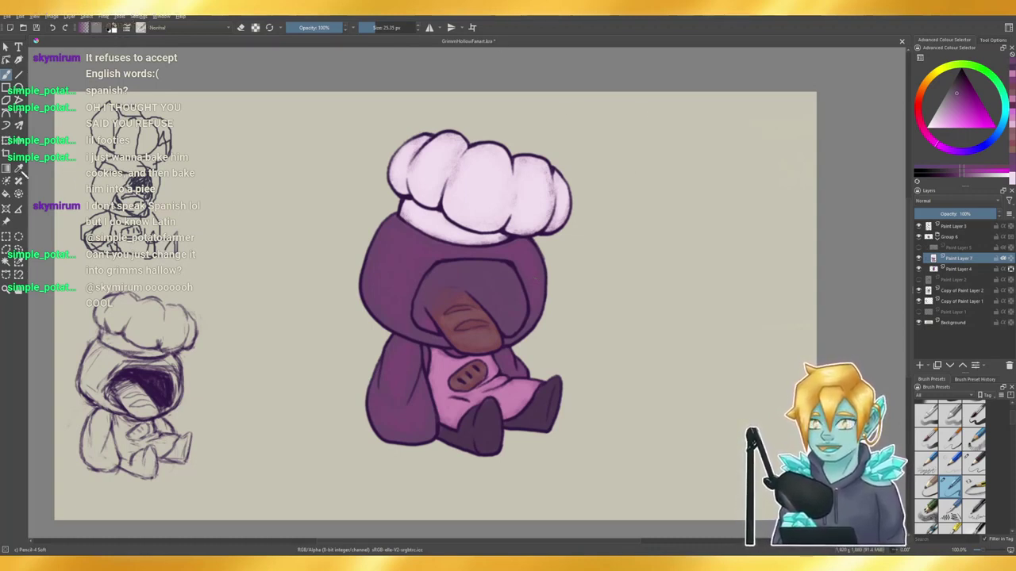
# - Sample the chef hat's pale pink, set the brush size to about 73 px, and save the file
pyautogui.click(19, 169)
pyautogui.click(478, 186)
pyautogui.click(6, 74)
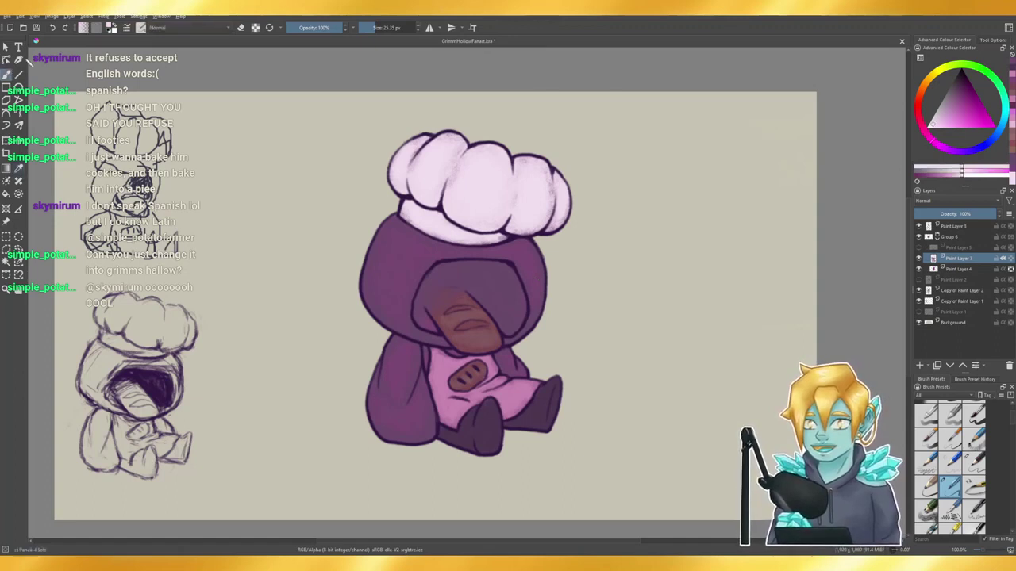
pyautogui.click(382, 28)
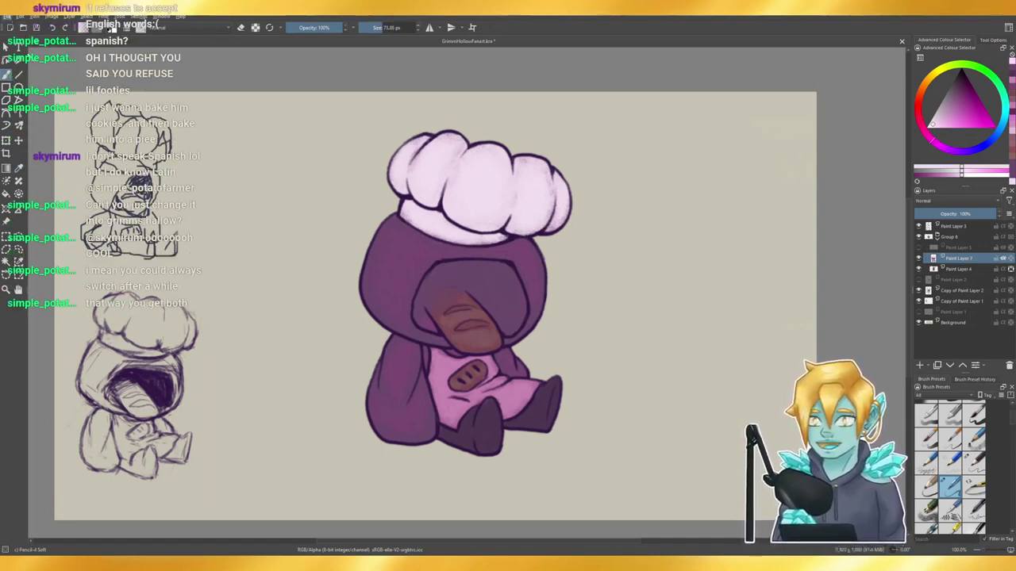
pyautogui.hotkey('ctrl', 's')
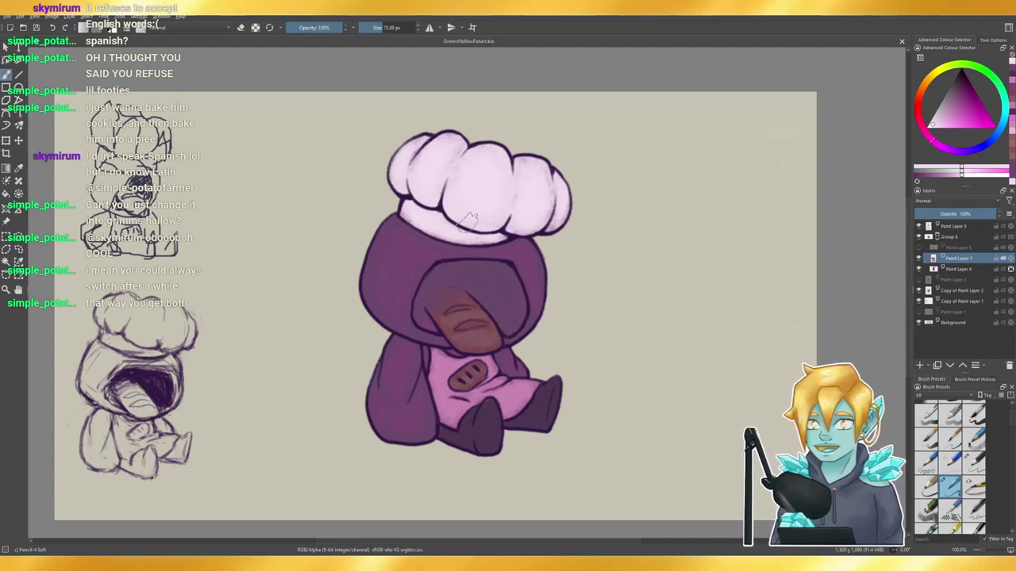
# - Sample the foot's dark purple, darken it slightly, paint it over the feet while adjusting the brush size, and save the file
pyautogui.click(381, 29)
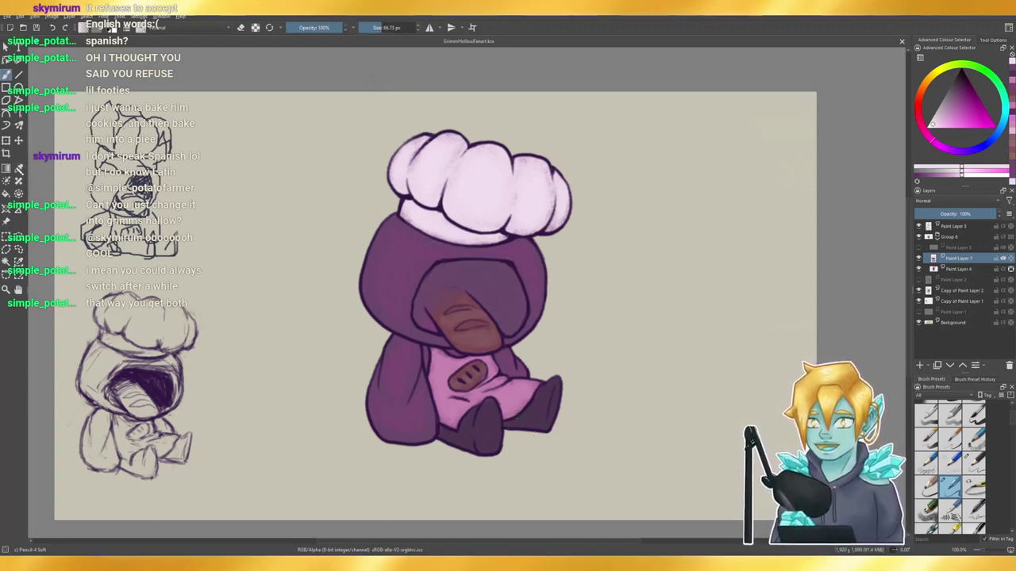
pyautogui.click(19, 169)
pyautogui.click(544, 407)
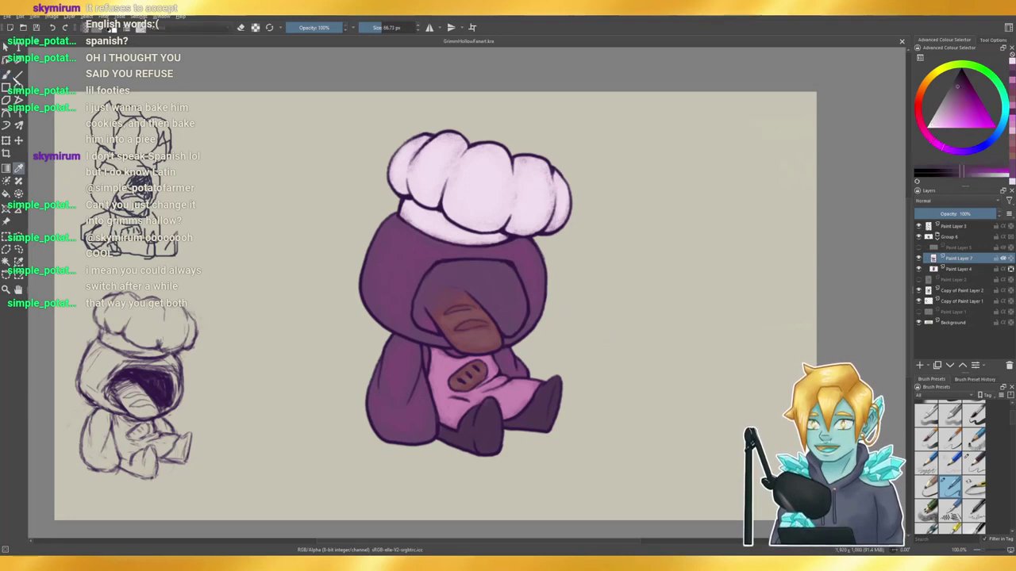
pyautogui.press('b')
pyautogui.click(959, 82)
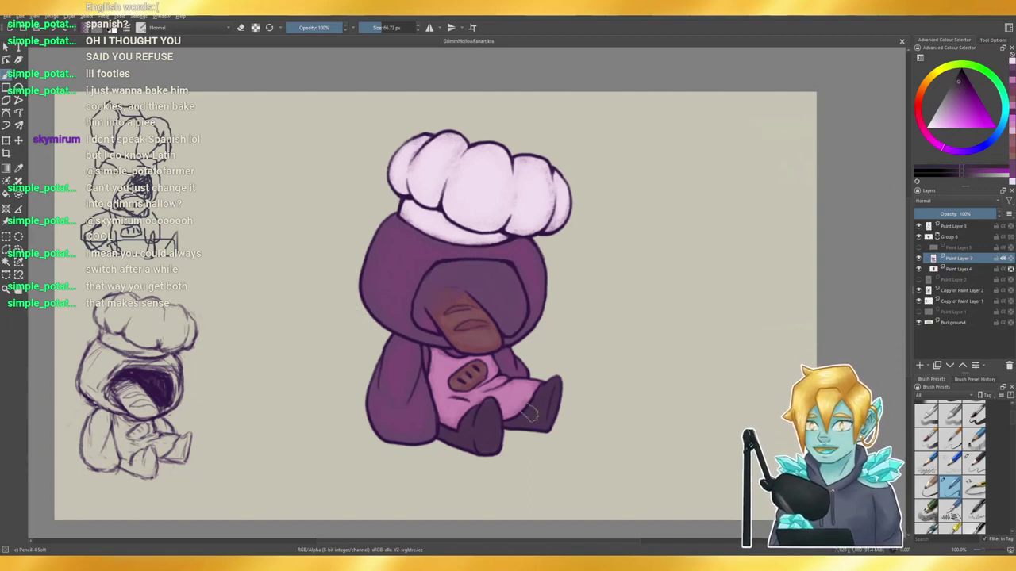
pyautogui.moveTo(449, 442); pyautogui.dragTo(465, 441)
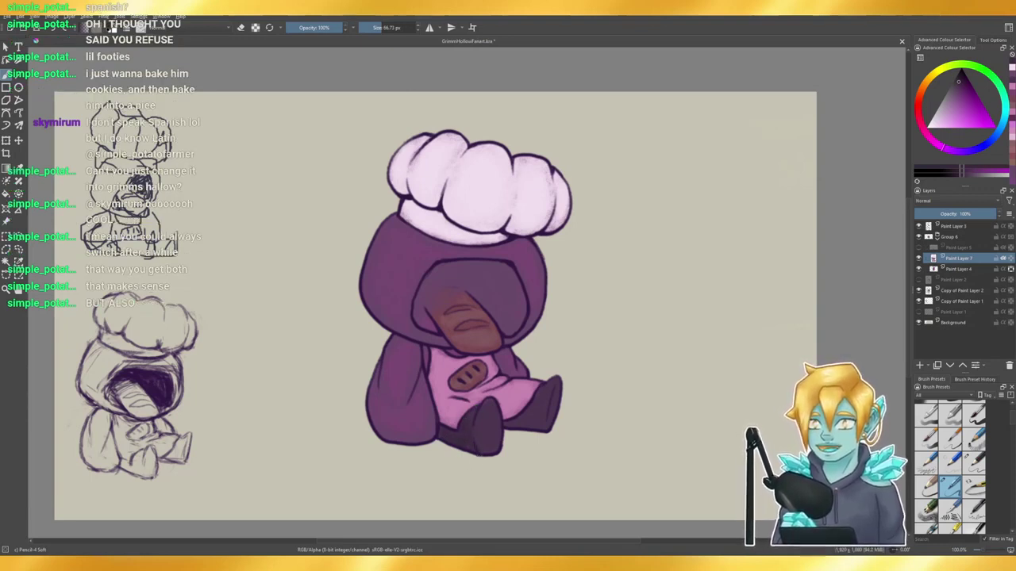
pyautogui.click(387, 28)
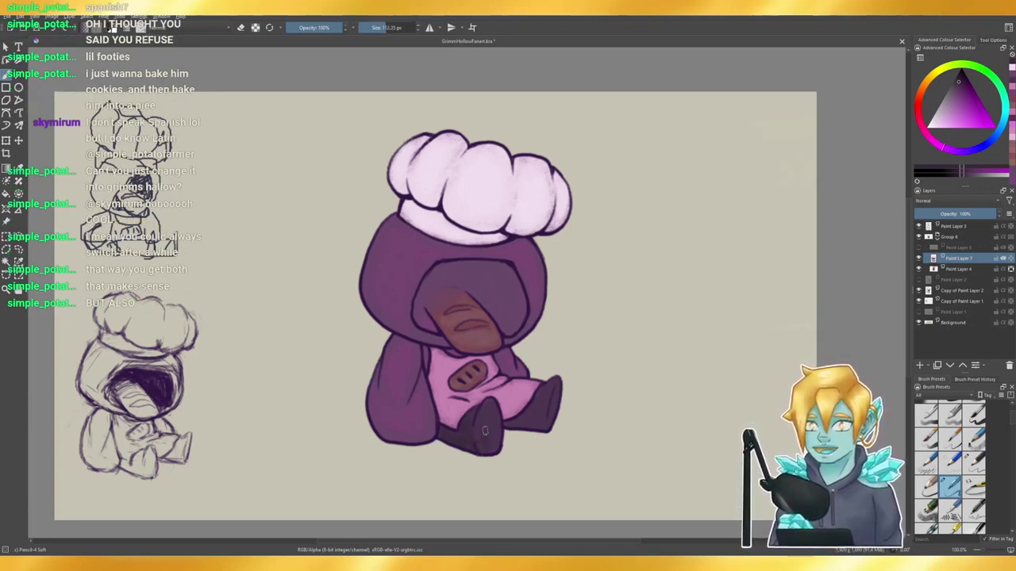
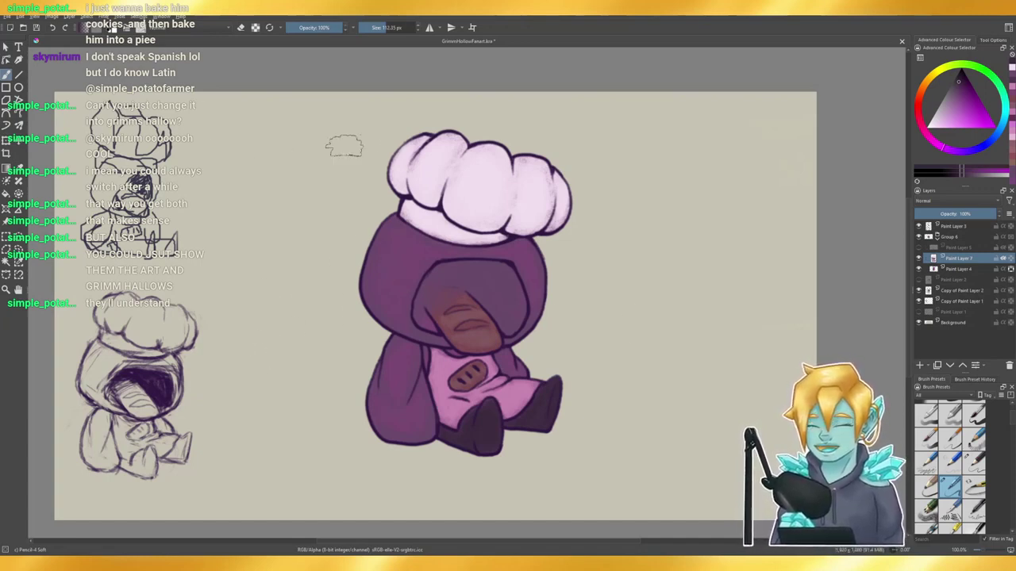
pyautogui.hotkey('ctrl', 's')
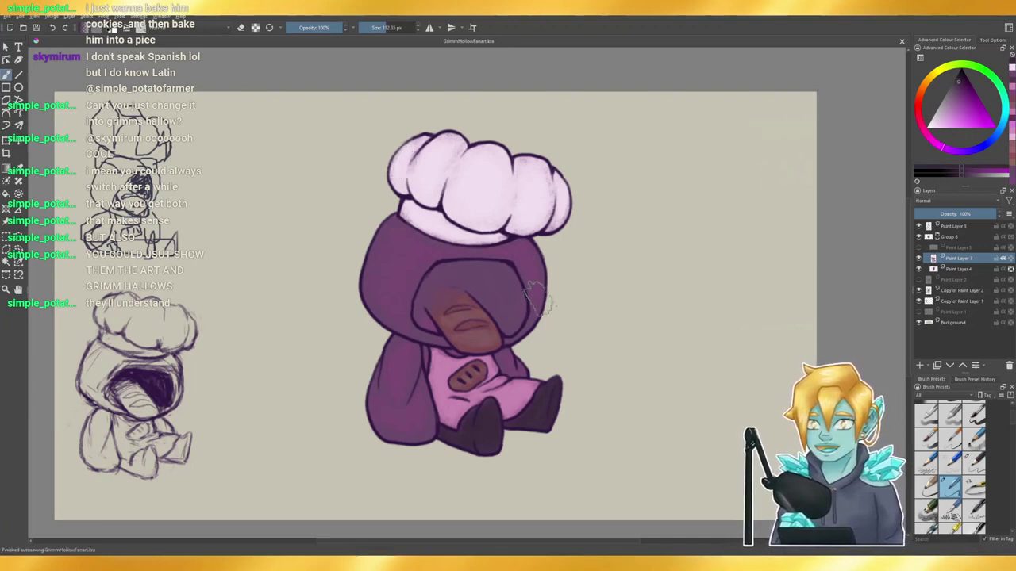
# - Reduce the brush size, sample the purple of the small arm beside the belly, touch up that arm, and save the file
pyautogui.click(381, 27)
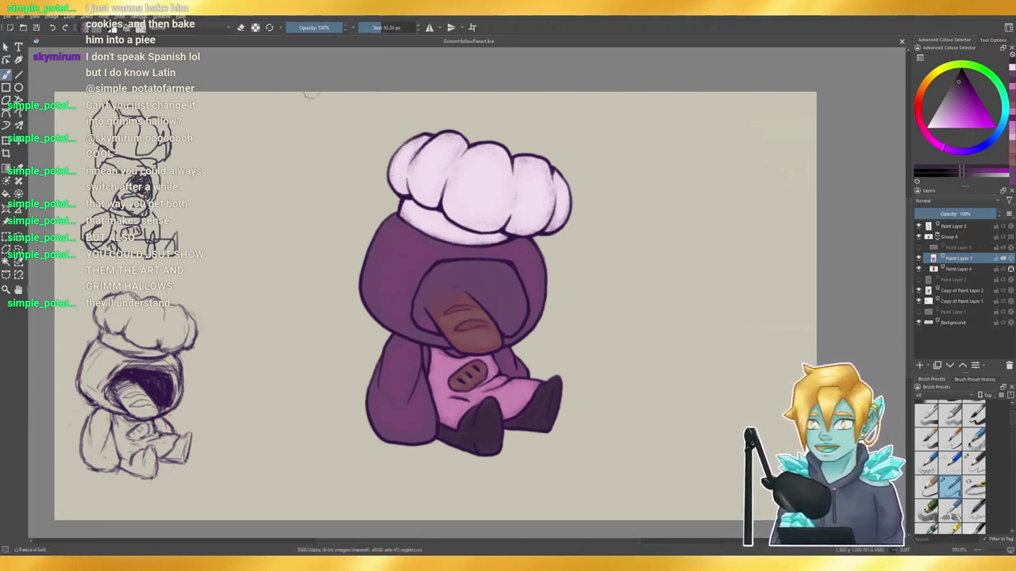
pyautogui.click(19, 167)
pyautogui.click(510, 358)
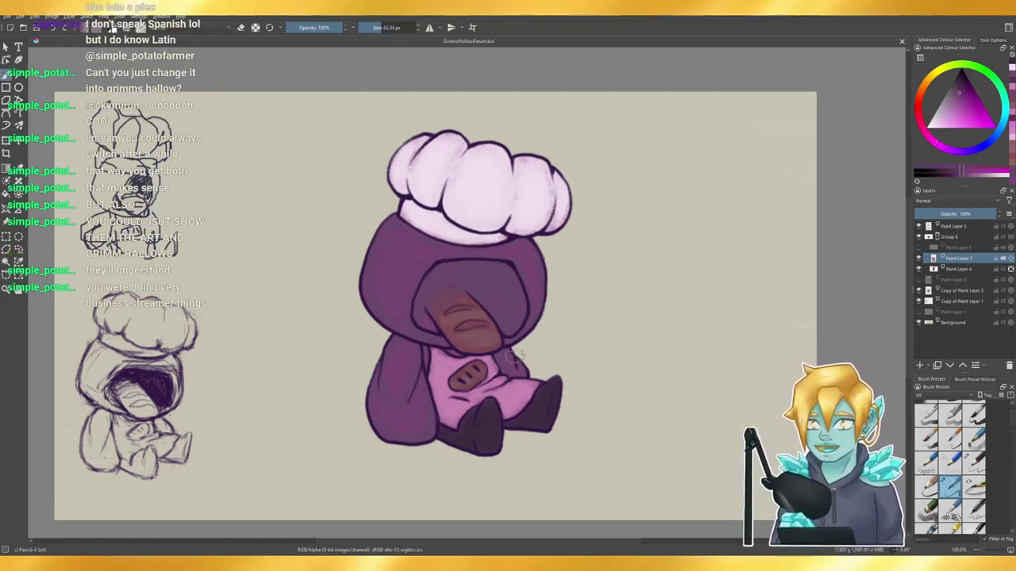
pyautogui.moveTo(507, 355); pyautogui.dragTo(508, 365)
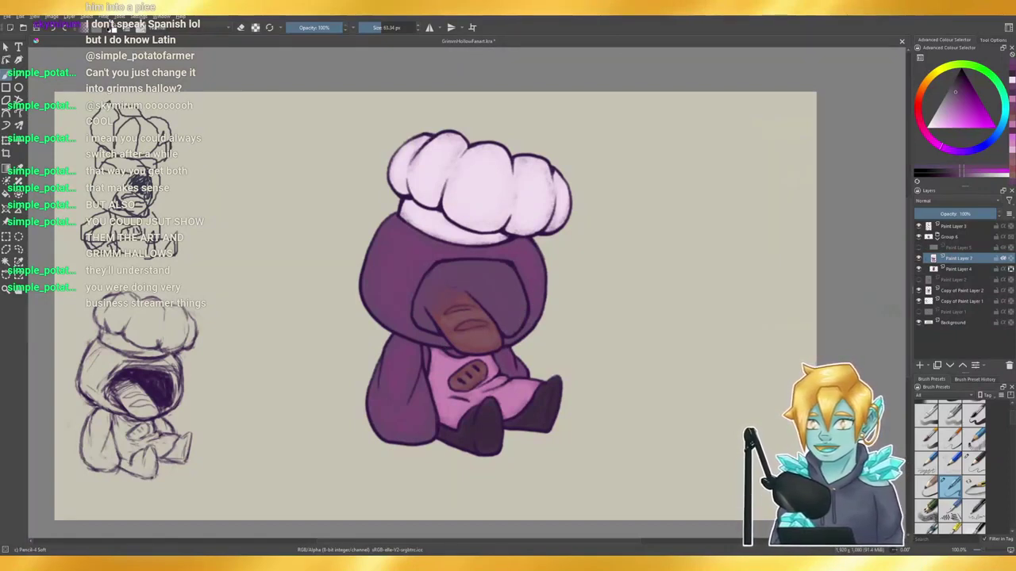
pyautogui.hotkey('ctrl', 's')
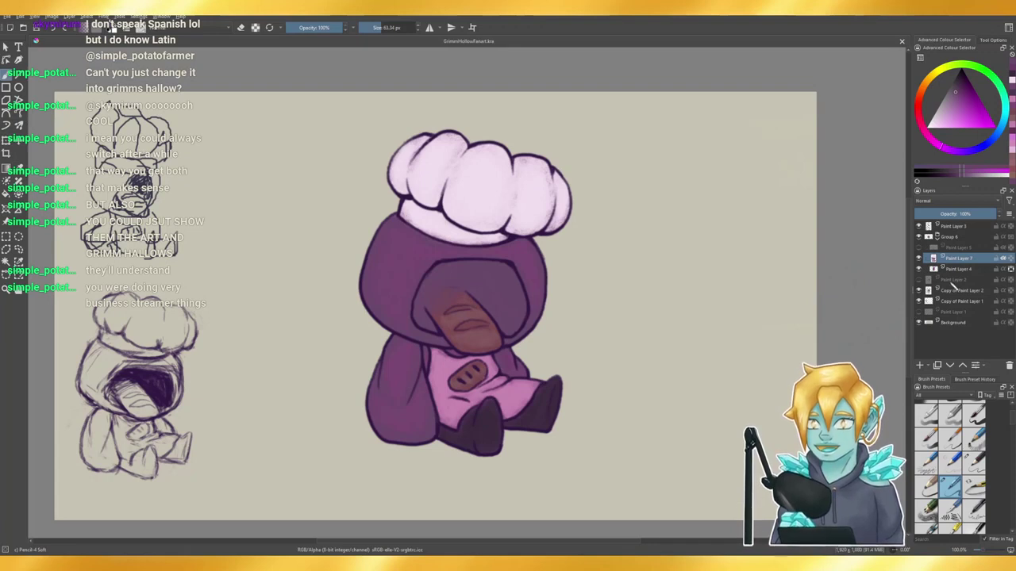
# - Show the hidden shading layer above Paint Layer 7, select it, and set its blending mode to Overlay
pyautogui.click(919, 247)
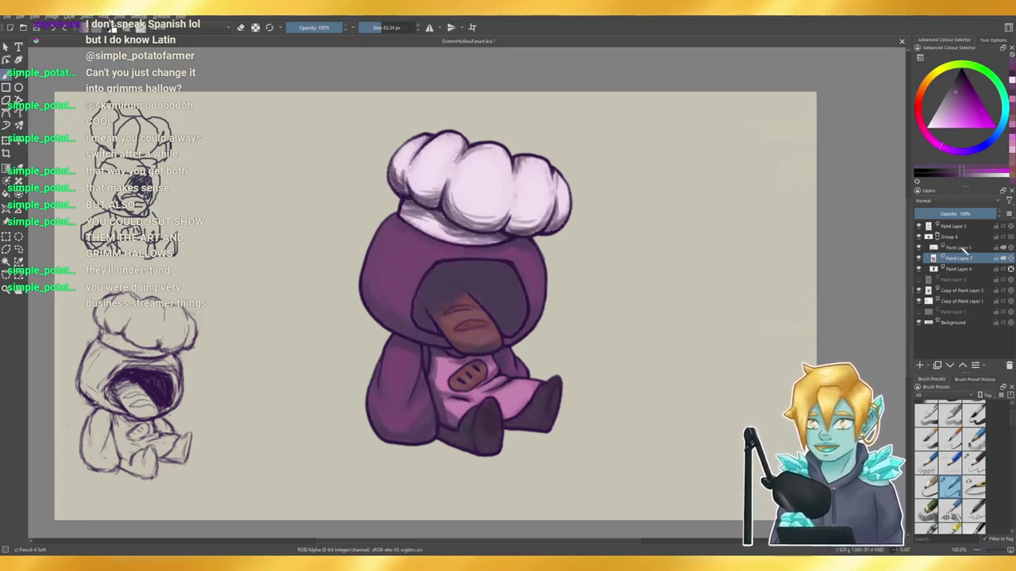
pyautogui.click(962, 248)
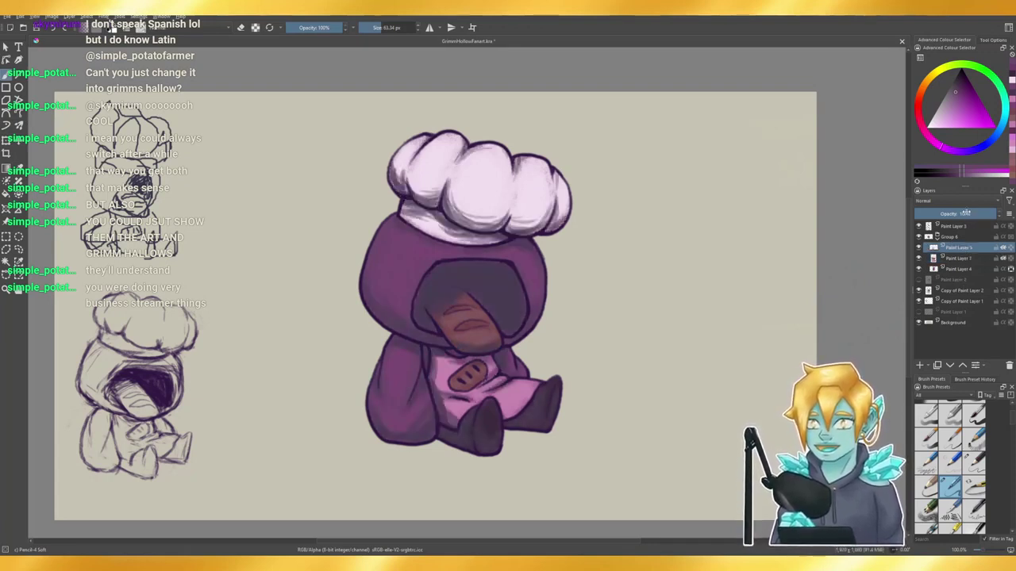
pyautogui.hotkey('alt', 'shift', 'o')
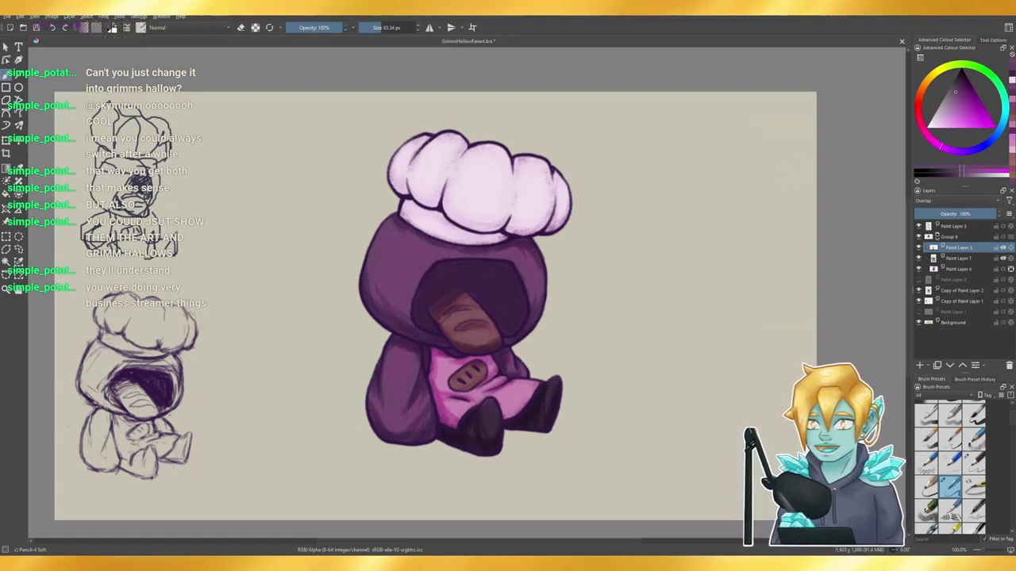
# - Try Addition, Burn, Divide, Lighten and Luminosity blending on the shading layer, and return it to Overlay
pyautogui.scroll(2, 945, 200)
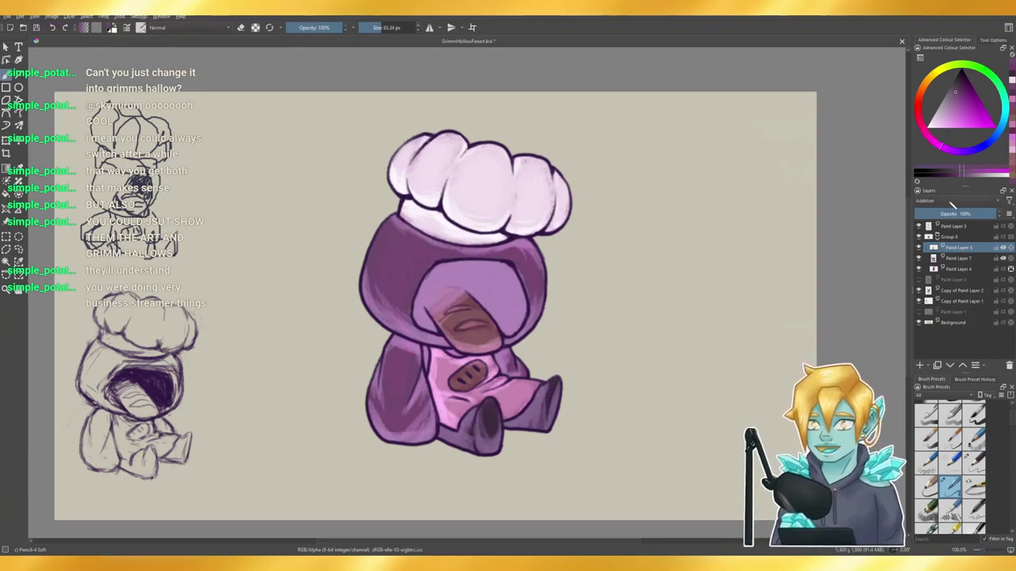
pyautogui.scroll(-1, 952, 205)
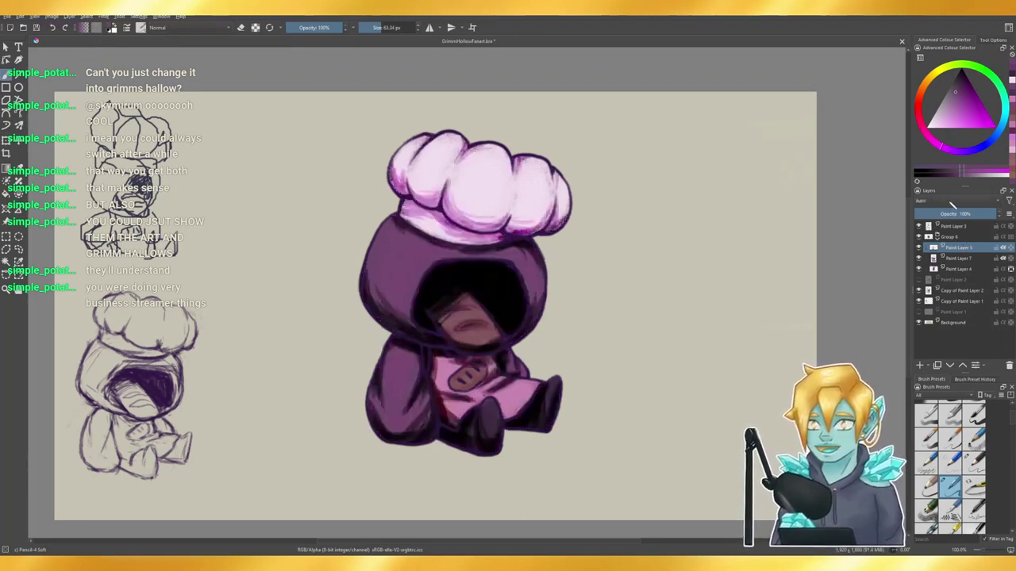
pyautogui.scroll(-2, 952, 205)
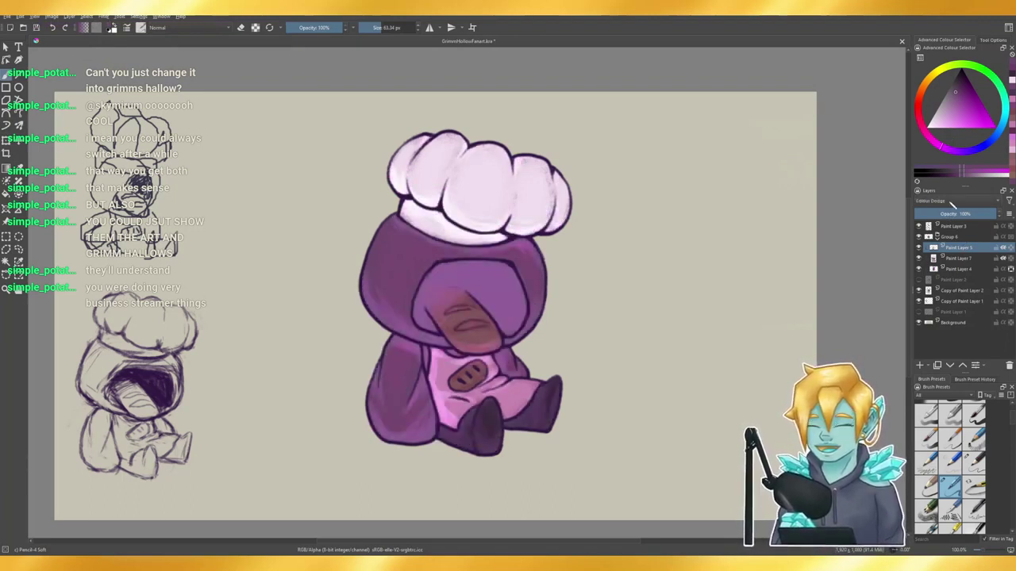
pyautogui.scroll(-1, 952, 204)
pyautogui.scroll(-1, 952, 205)
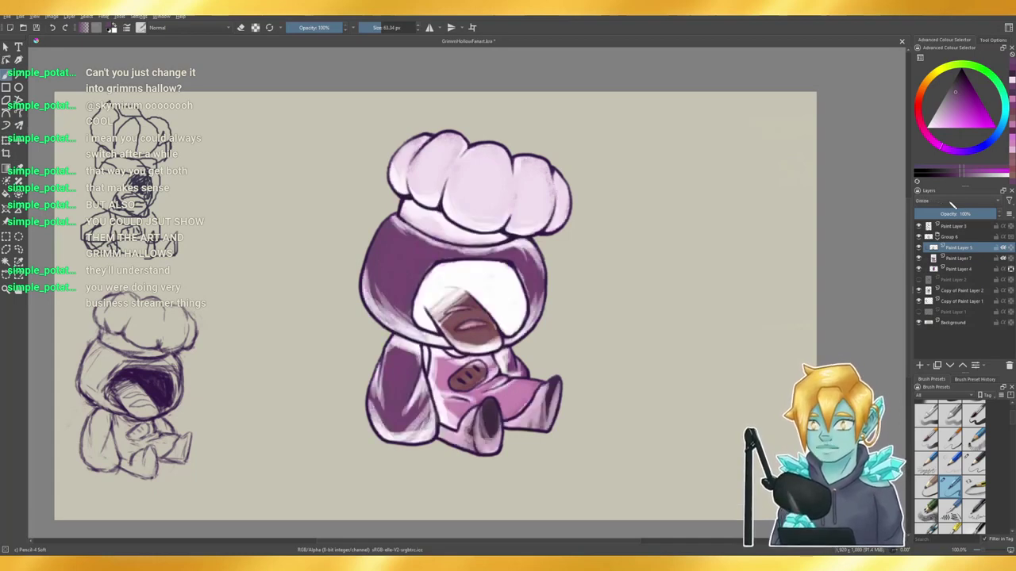
pyautogui.scroll(-1, 953, 205)
pyautogui.scroll(-1, 952, 205)
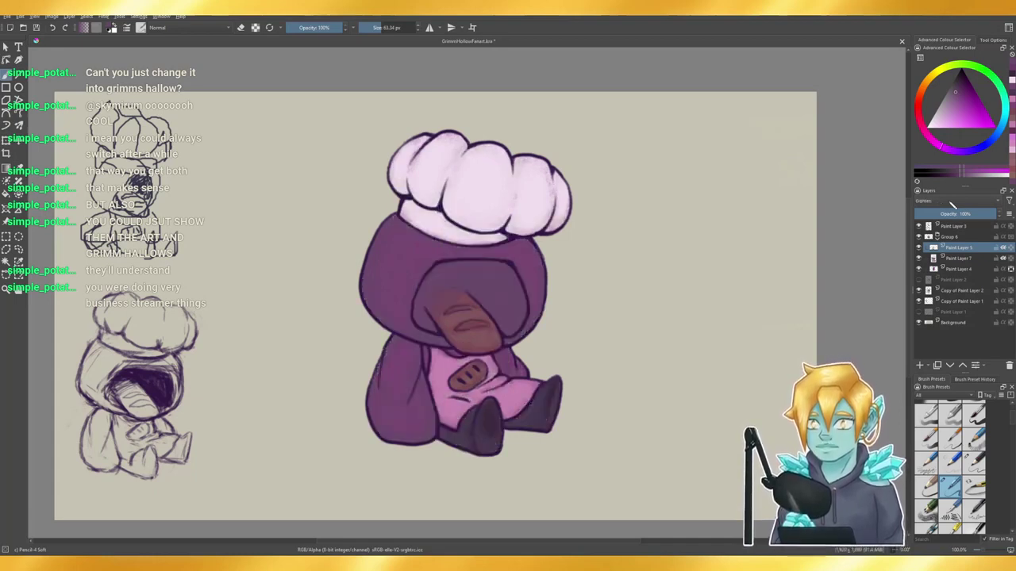
pyautogui.scroll(-1, 953, 205)
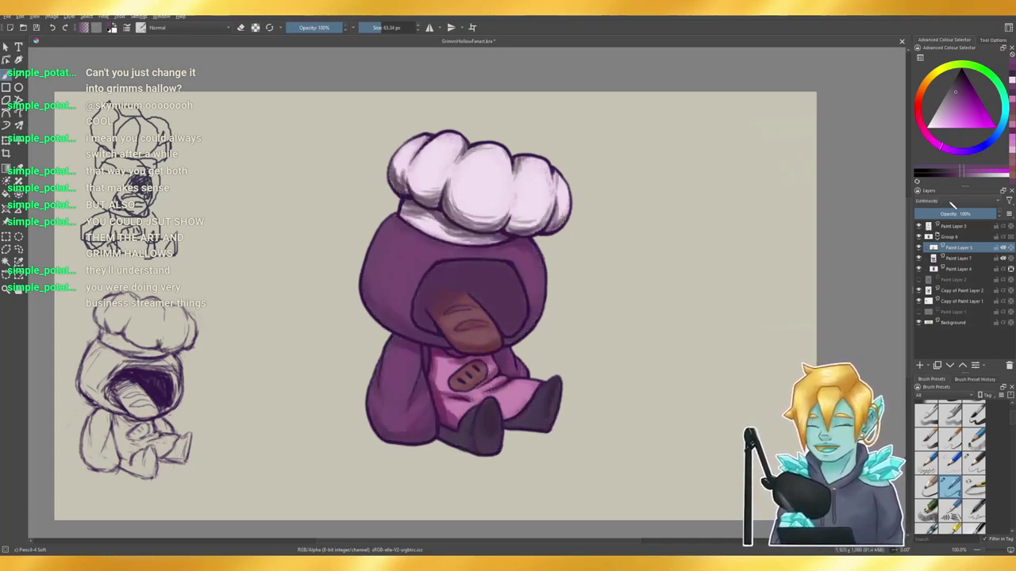
pyautogui.scroll(-1, 952, 204)
pyautogui.scroll(-1, 953, 205)
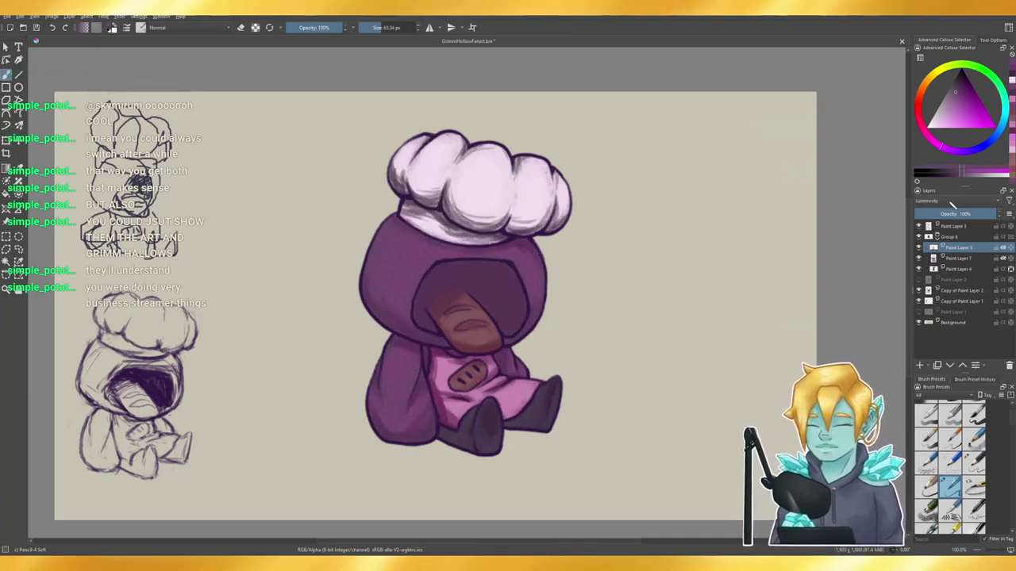
pyautogui.scroll(-1, 952, 205)
pyautogui.scroll(-1, 953, 205)
pyautogui.scroll(-1, 953, 205)
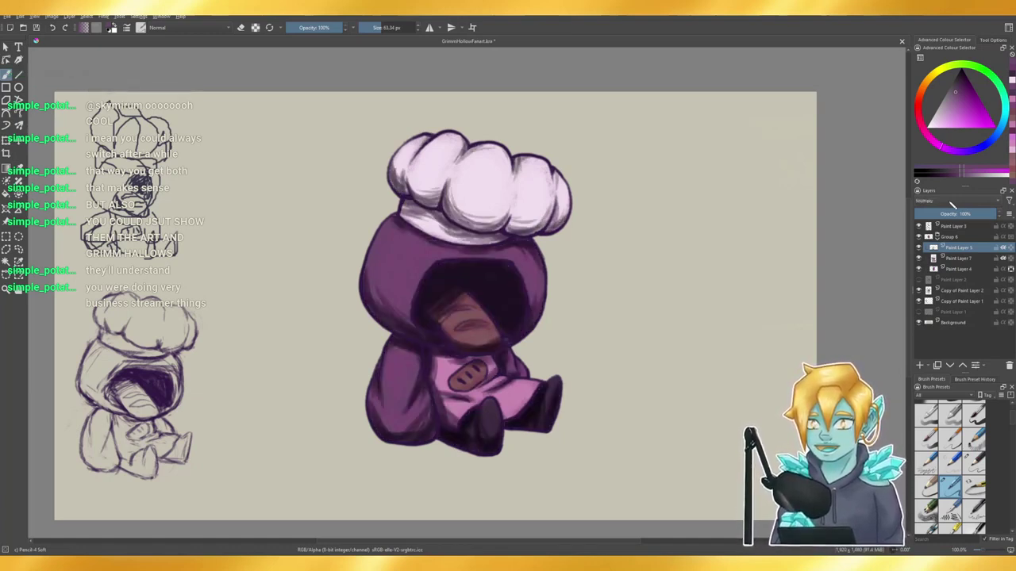
pyautogui.scroll(-1, 952, 205)
pyautogui.scroll(-1, 952, 205)
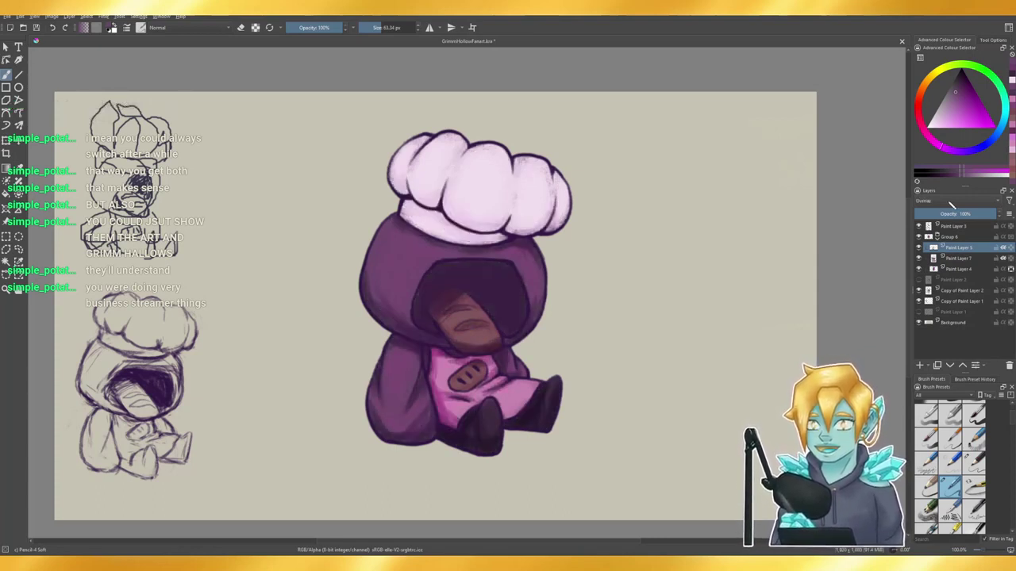
# - Try Saturation, Soft Light (SVG), Inverse Subtract and Addition blending on the shading layer, and restore its Normal blending mode
pyautogui.scroll(-1, 952, 204)
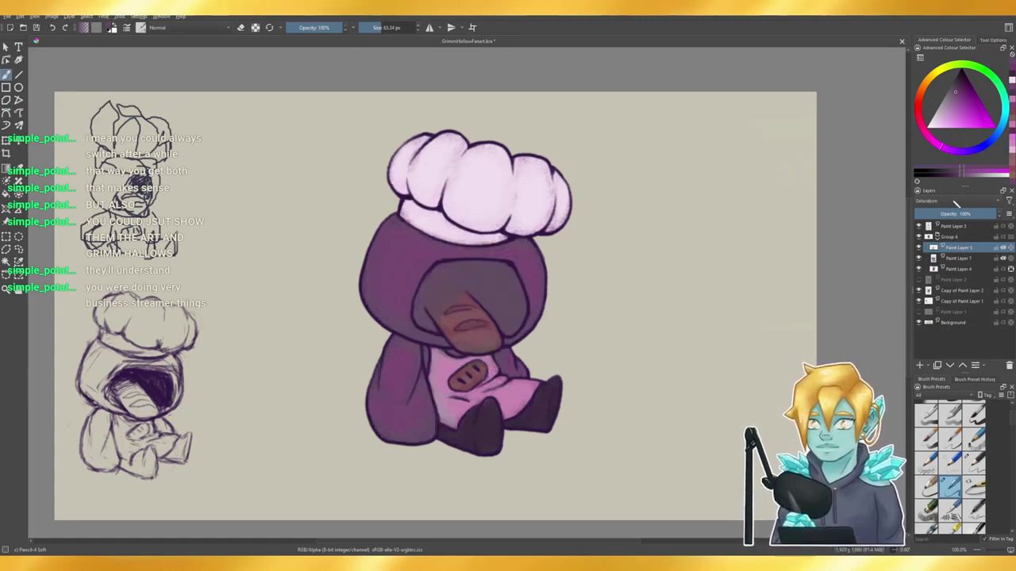
pyautogui.scroll(-1, 955, 203)
pyautogui.scroll(-1, 956, 204)
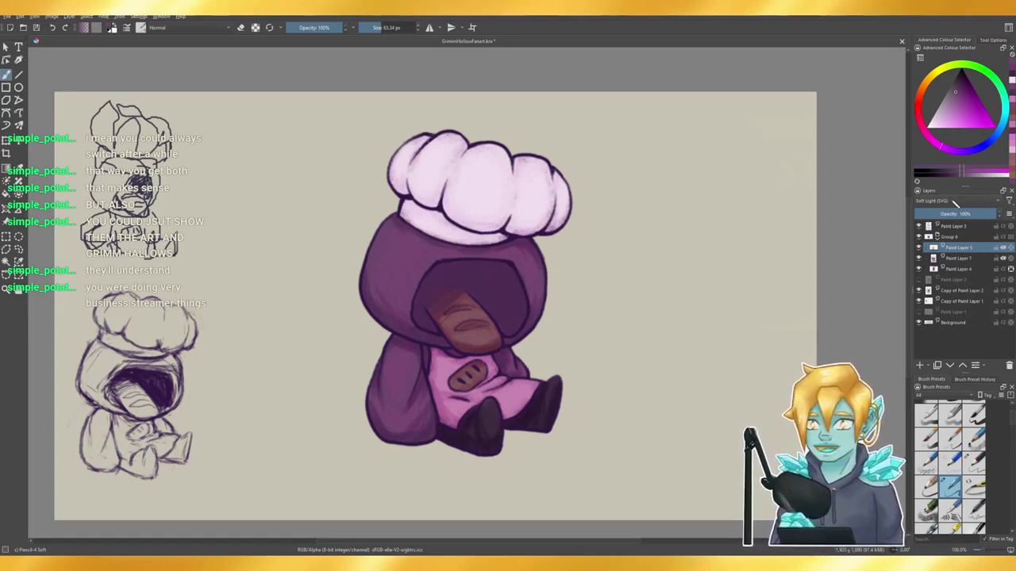
pyautogui.scroll(-3, 955, 204)
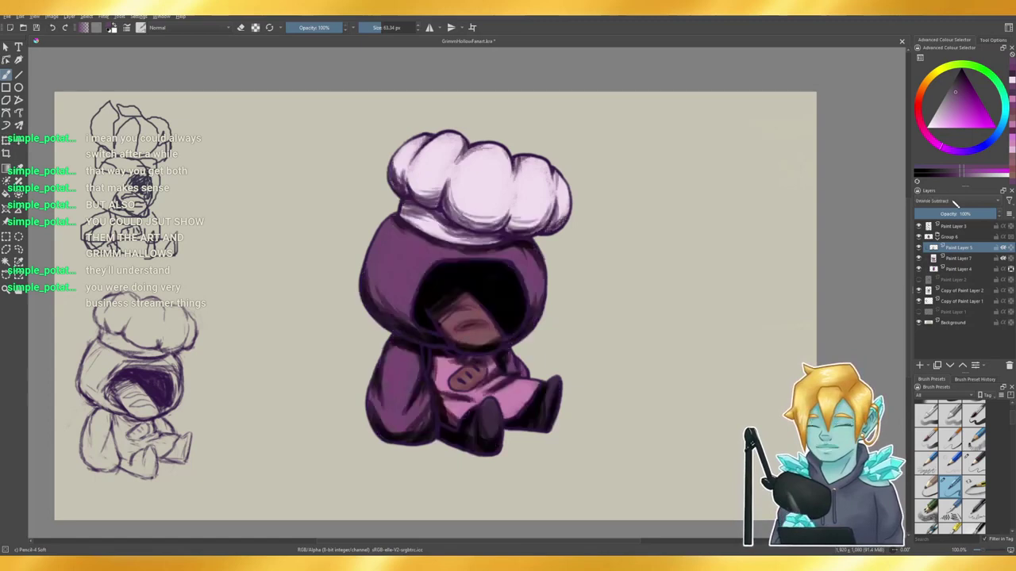
pyautogui.scroll(-1, 955, 203)
pyautogui.scroll(-1, 955, 203)
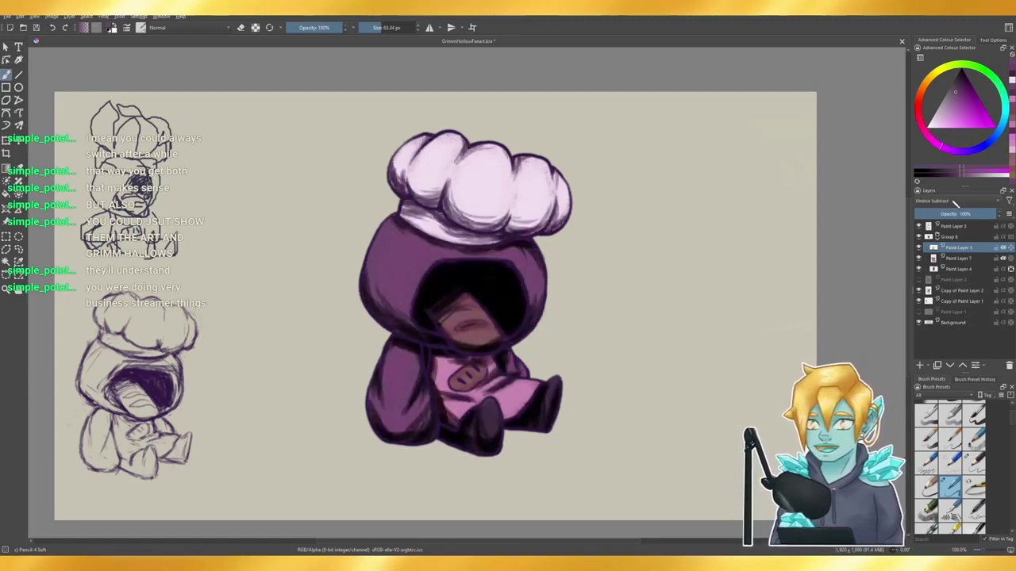
pyautogui.scroll(-4, 956, 203)
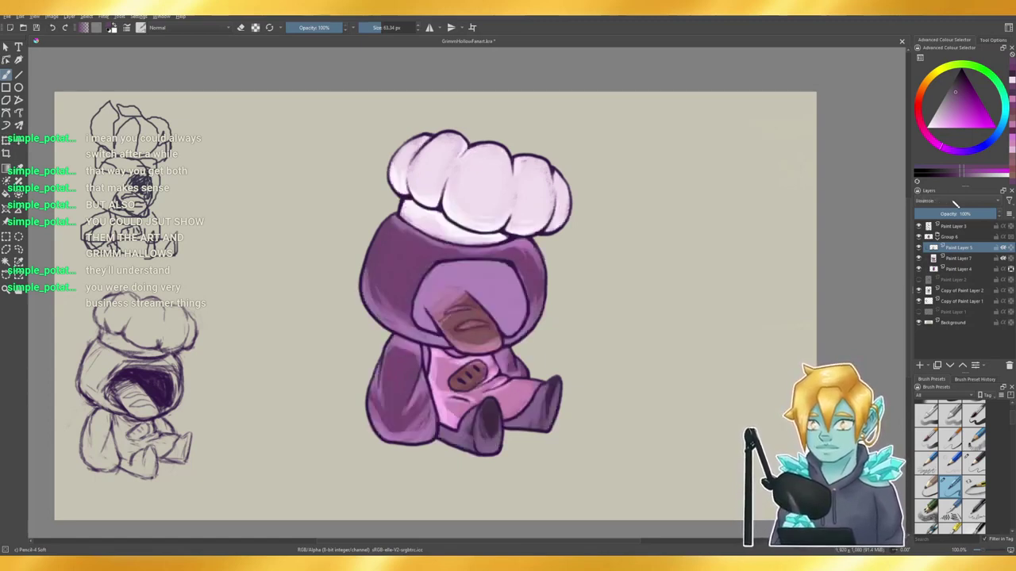
pyautogui.scroll(4, 955, 204)
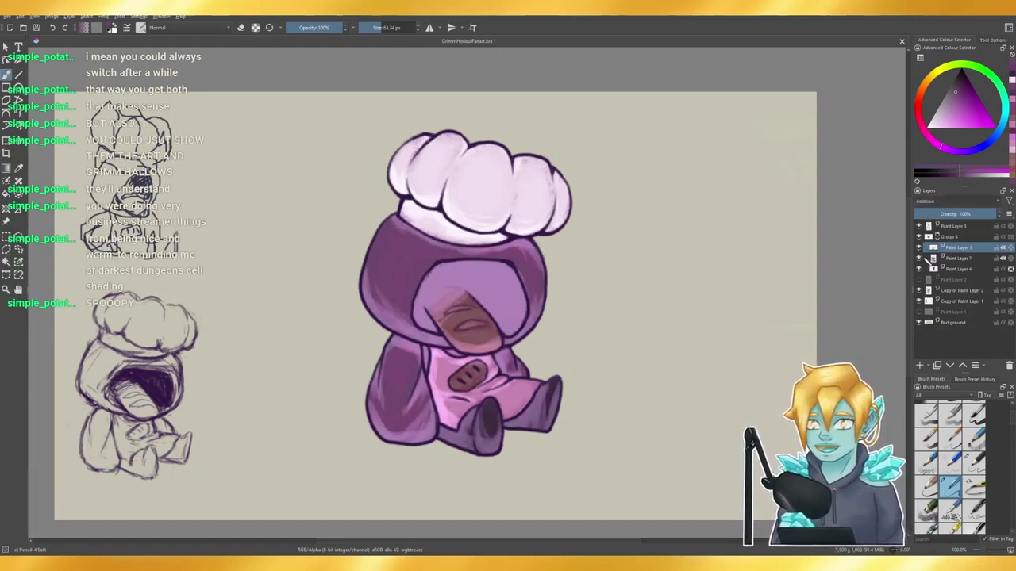
pyautogui.hotkey('ctrl', 'z')
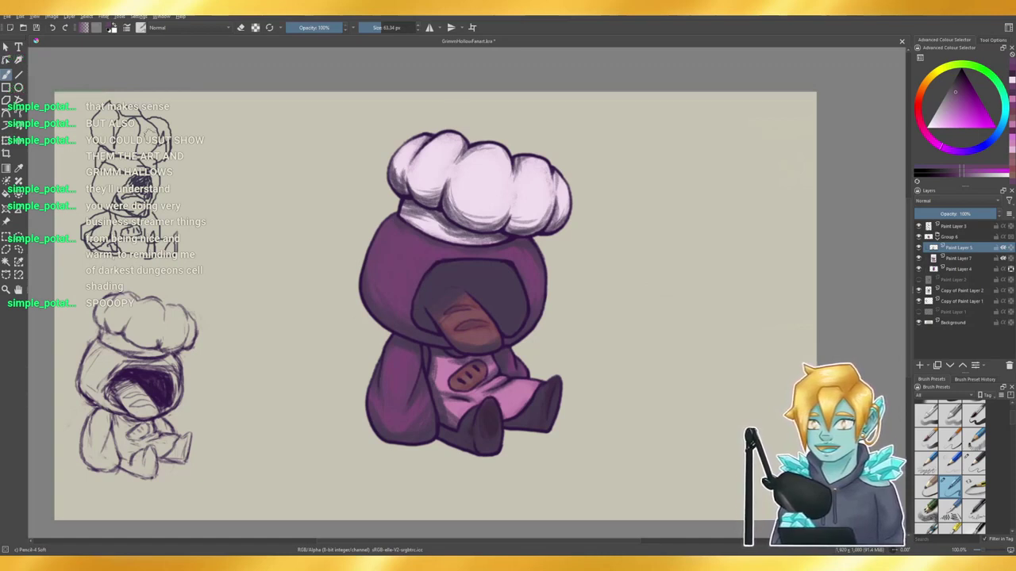
# - Sample the dark tone inside the hood, shift it to a more saturated bluish purple, enlarge the brush, and recolour the shading layer's strokes with it
pyautogui.click(19, 169)
pyautogui.click(477, 291)
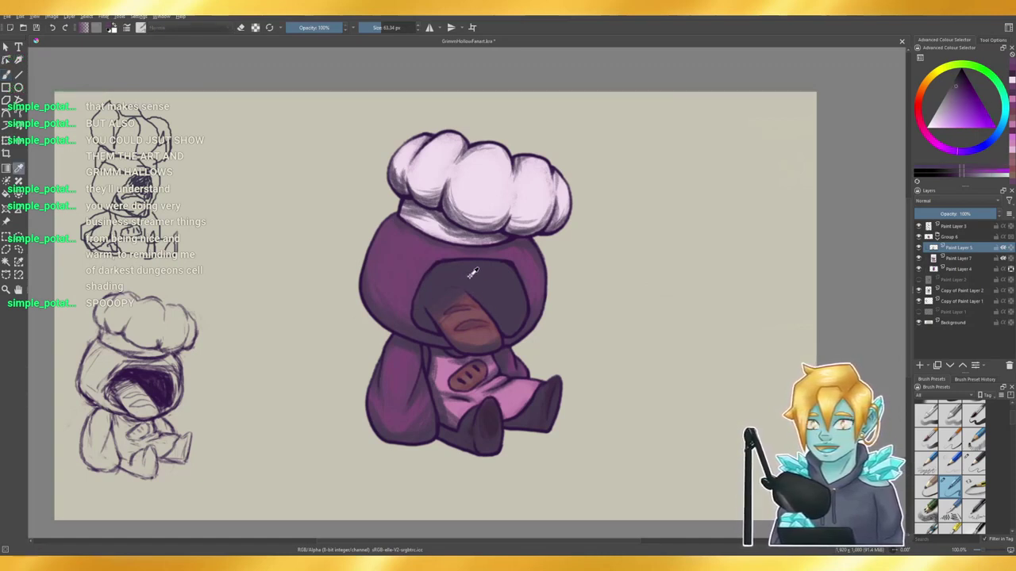
pyautogui.click(7, 74)
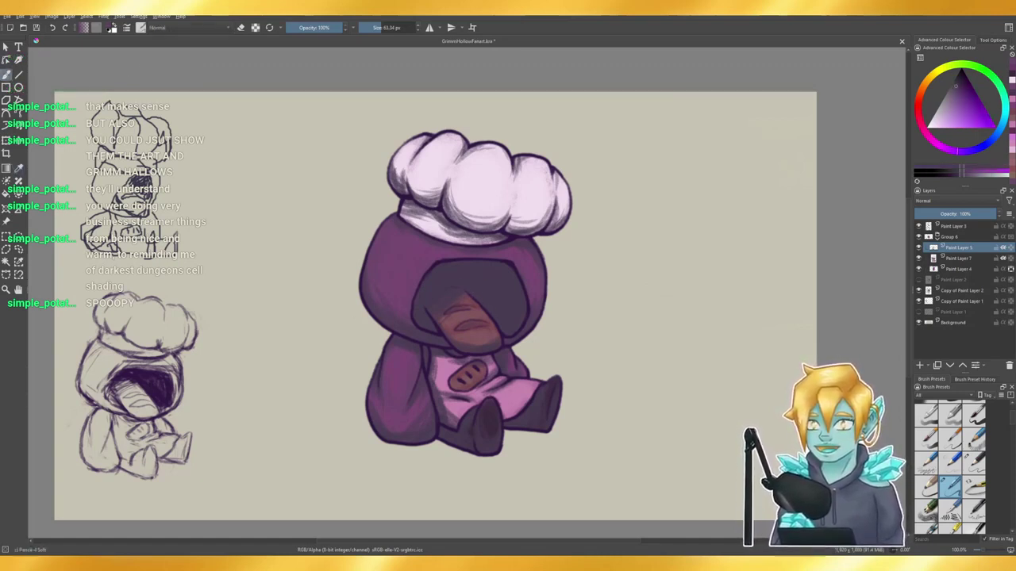
pyautogui.click(963, 85)
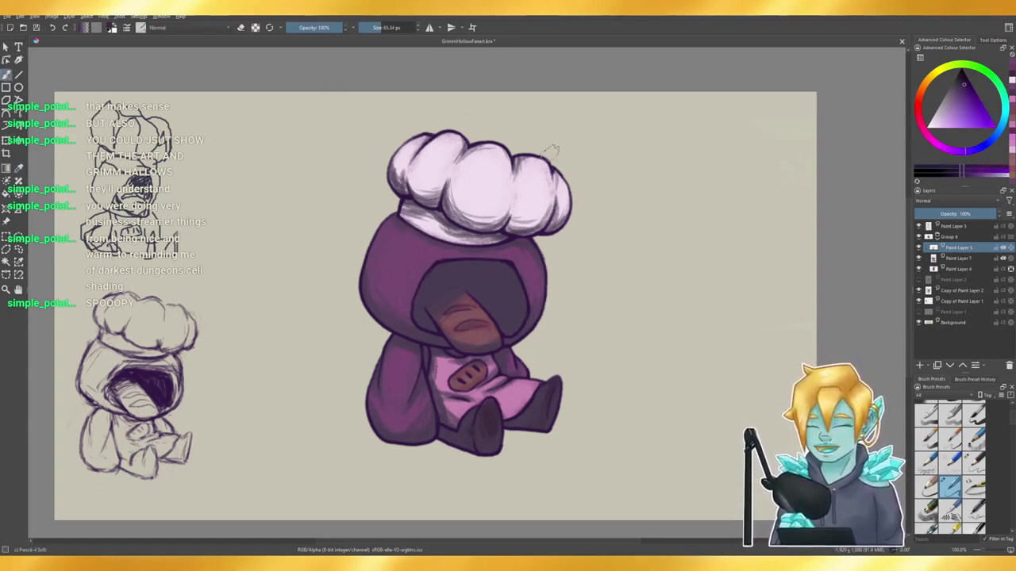
pyautogui.moveTo(389, 27); pyautogui.dragTo(395, 27)
pyautogui.moveTo(397, 191)
pyautogui.mouseDown()
pyautogui.moveTo(504, 115)
pyautogui.moveTo(421, 231)
pyautogui.moveTo(470, 222)
pyautogui.mouseUp()
pyautogui.hotkey('ctrl', 'z')
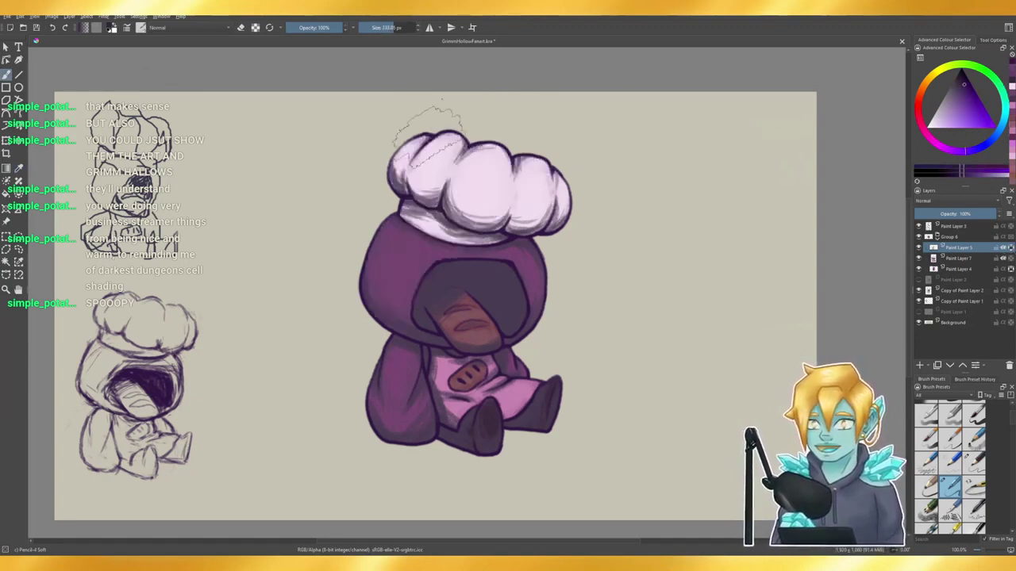
pyautogui.moveTo(492, 274); pyautogui.dragTo(449, 306)
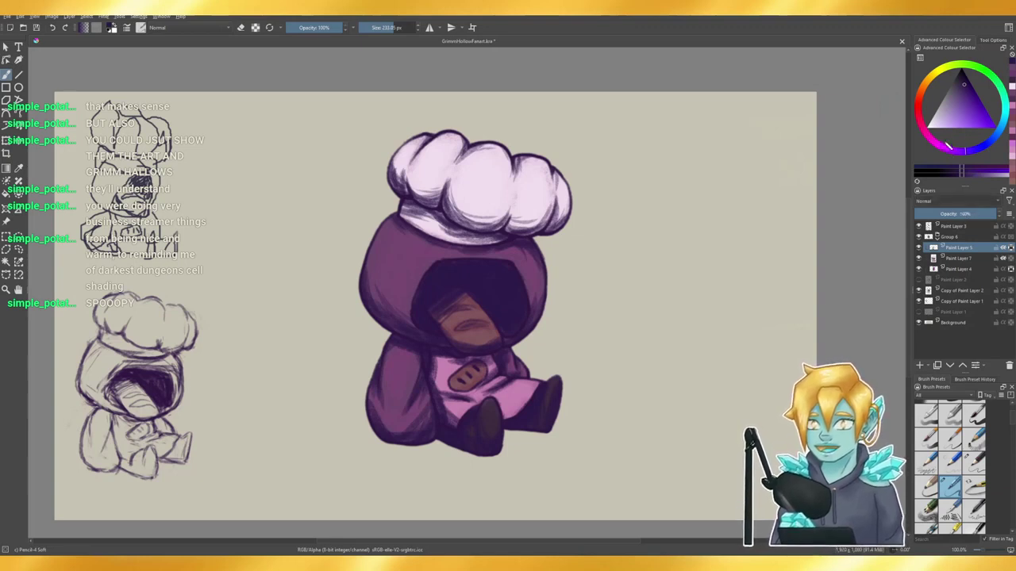
pyautogui.click(947, 145)
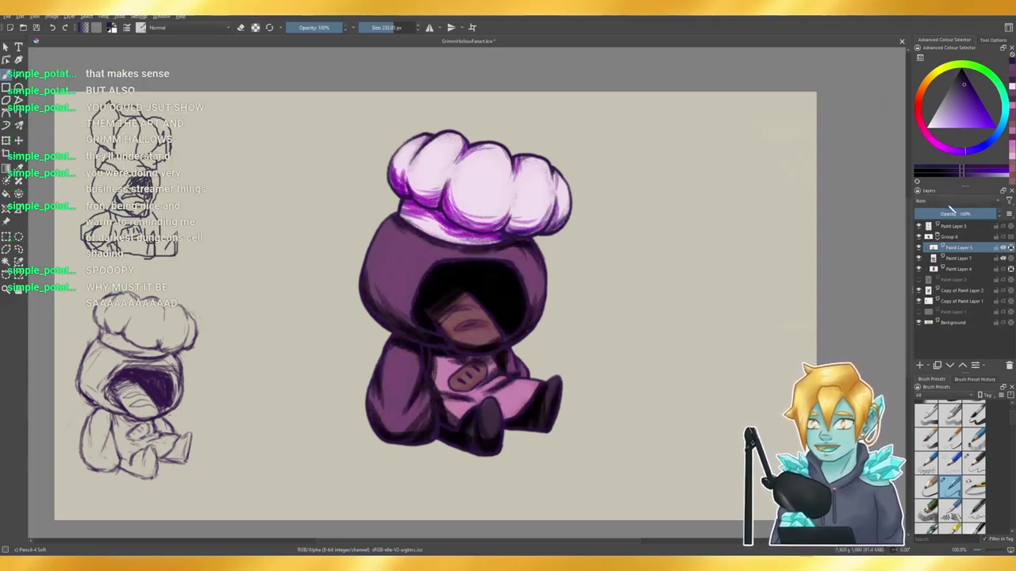
# - Try Burn, Lighten, Luminosity, Soft Light (SVG) and Divide blending on the recoloured shading layer
pyautogui.scroll(-2, 950, 204)
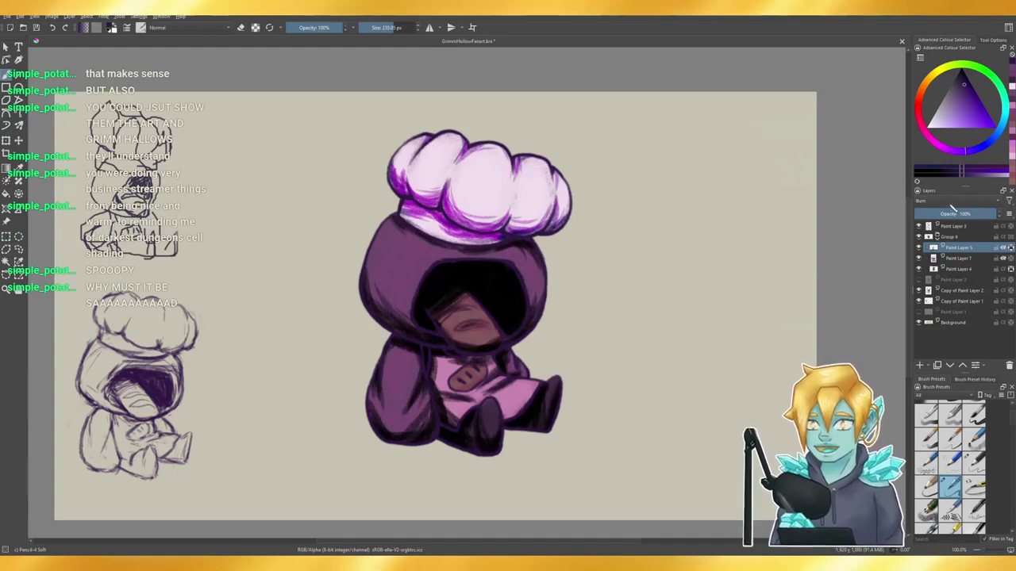
pyautogui.scroll(-4, 951, 203)
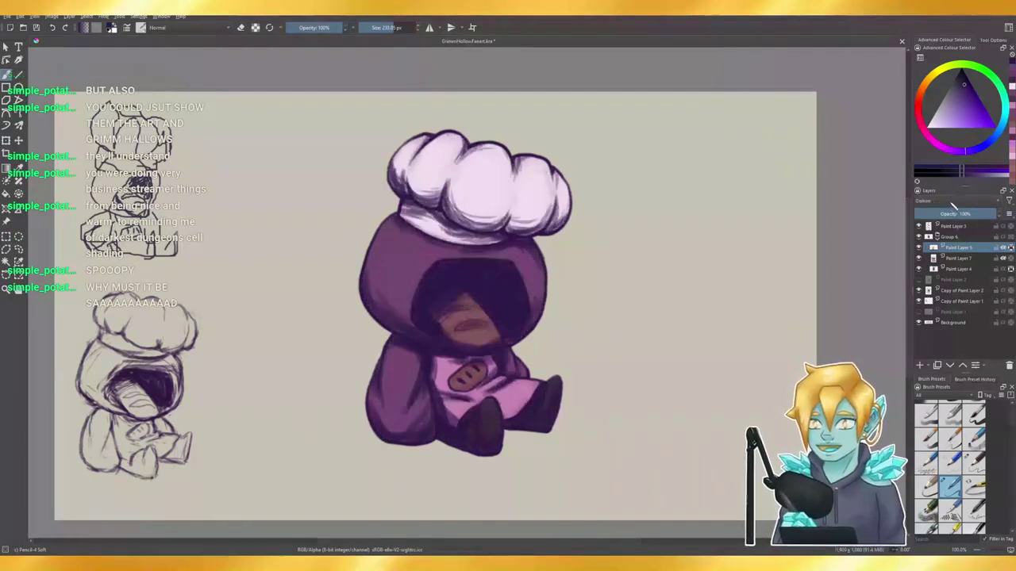
pyautogui.scroll(-3, 954, 205)
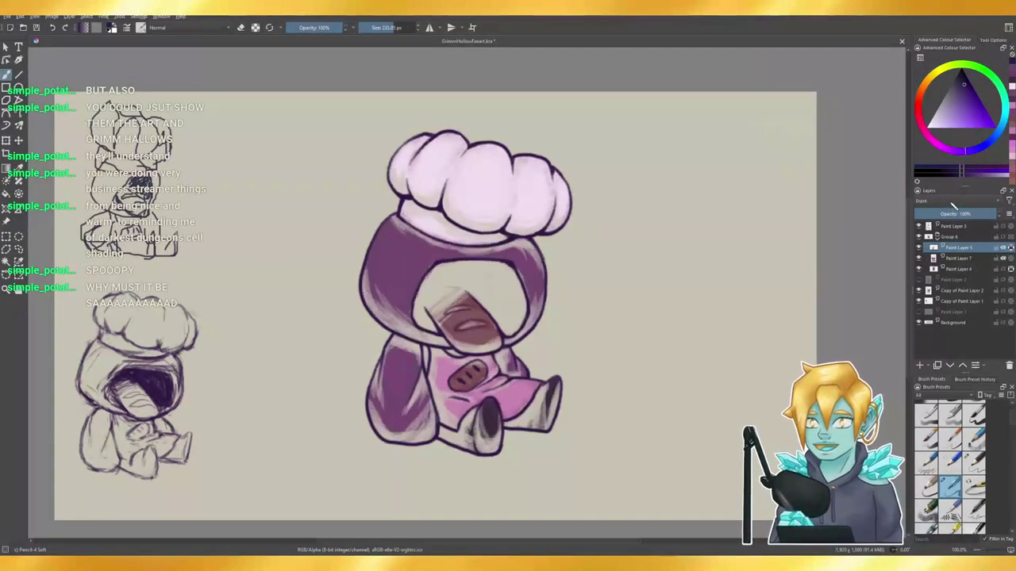
pyautogui.scroll(-1, 954, 205)
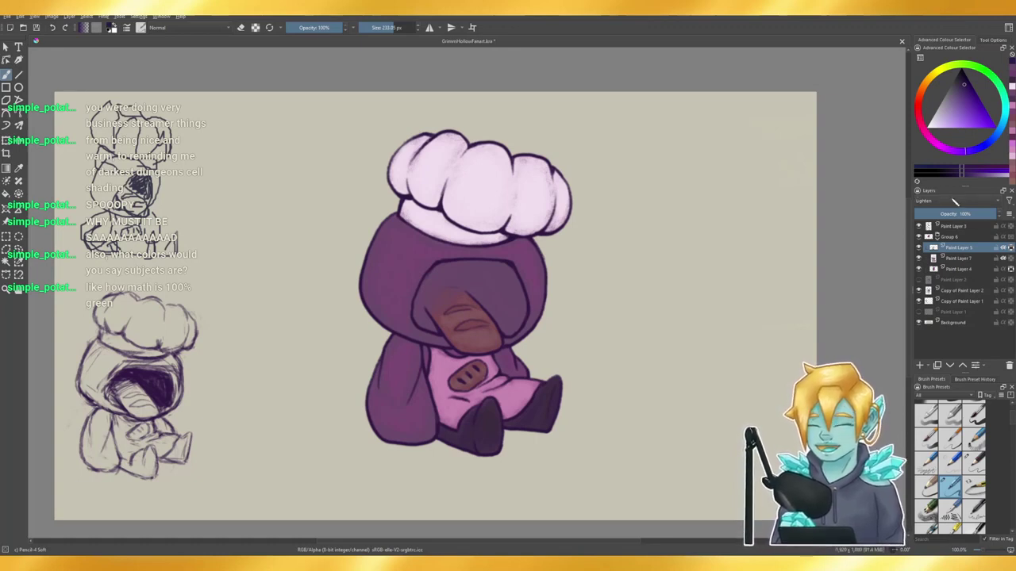
pyautogui.scroll(-1, 955, 201)
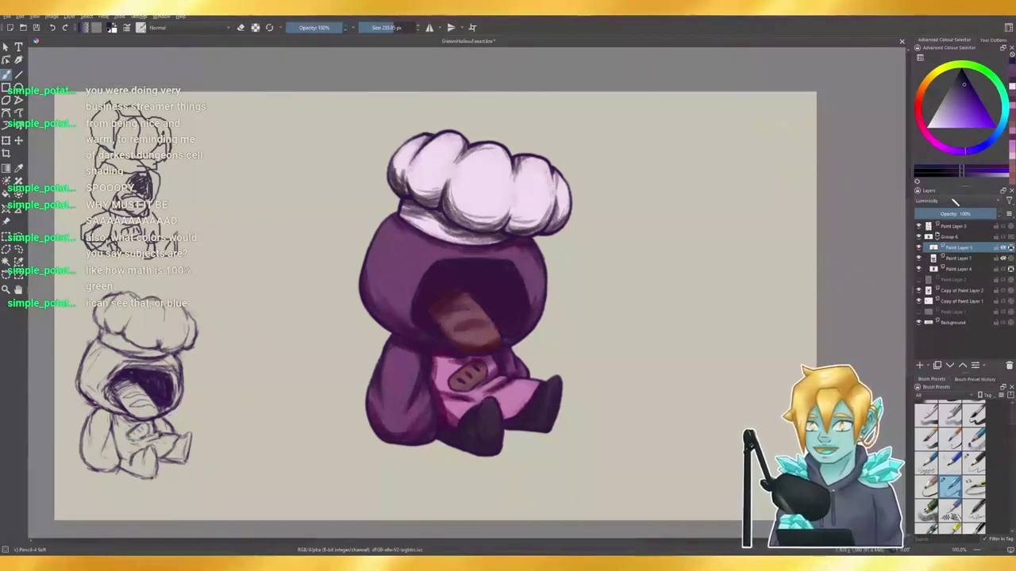
pyautogui.scroll(-2, 956, 202)
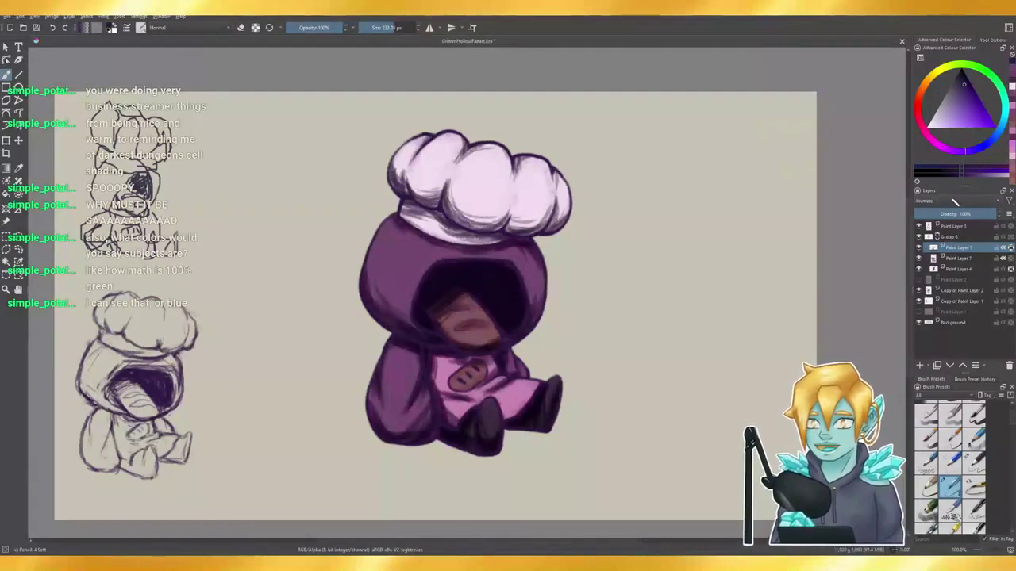
pyautogui.scroll(-4, 955, 202)
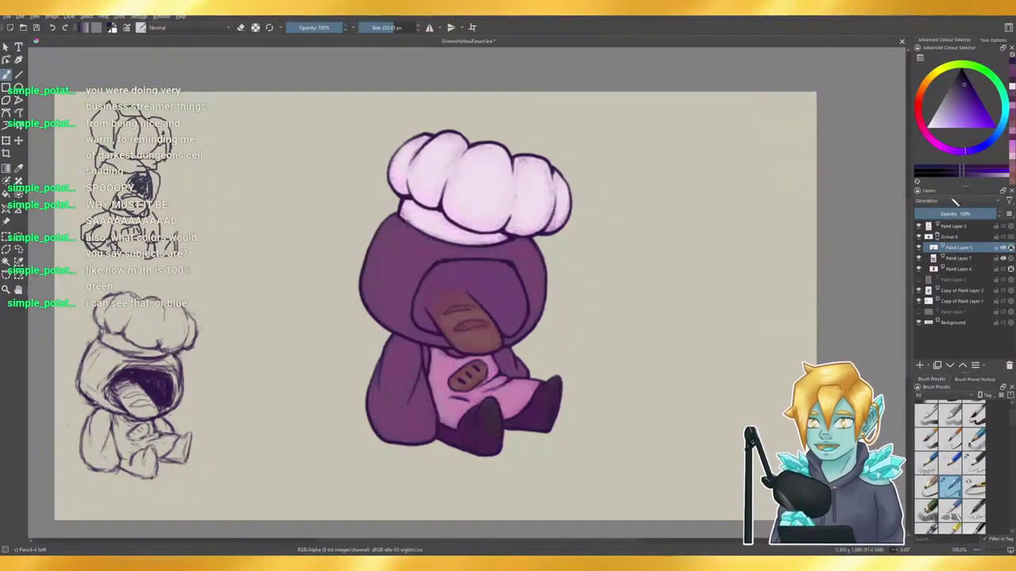
pyautogui.scroll(-1, 955, 202)
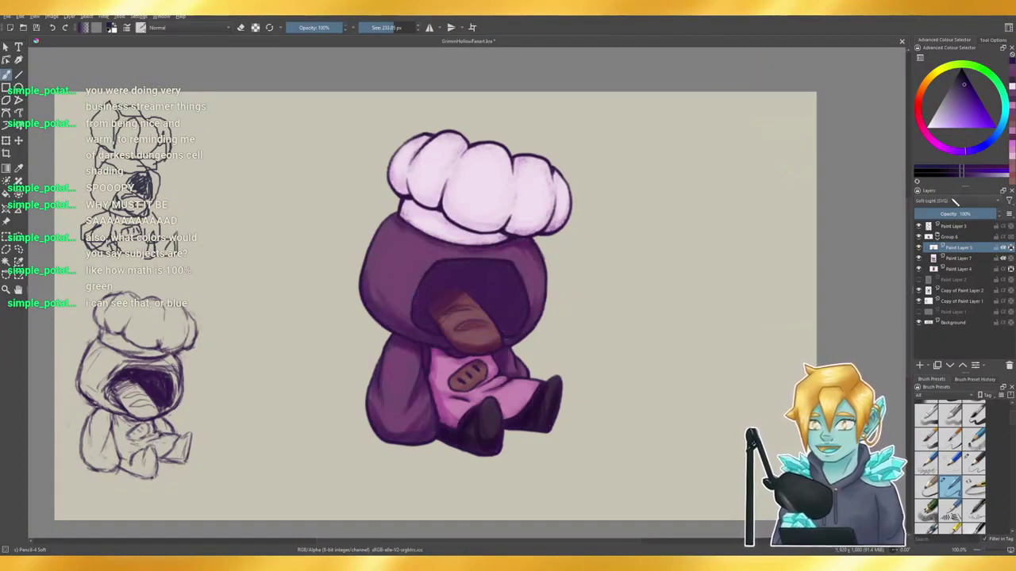
pyautogui.scroll(-1, 955, 203)
pyautogui.scroll(-1, 954, 202)
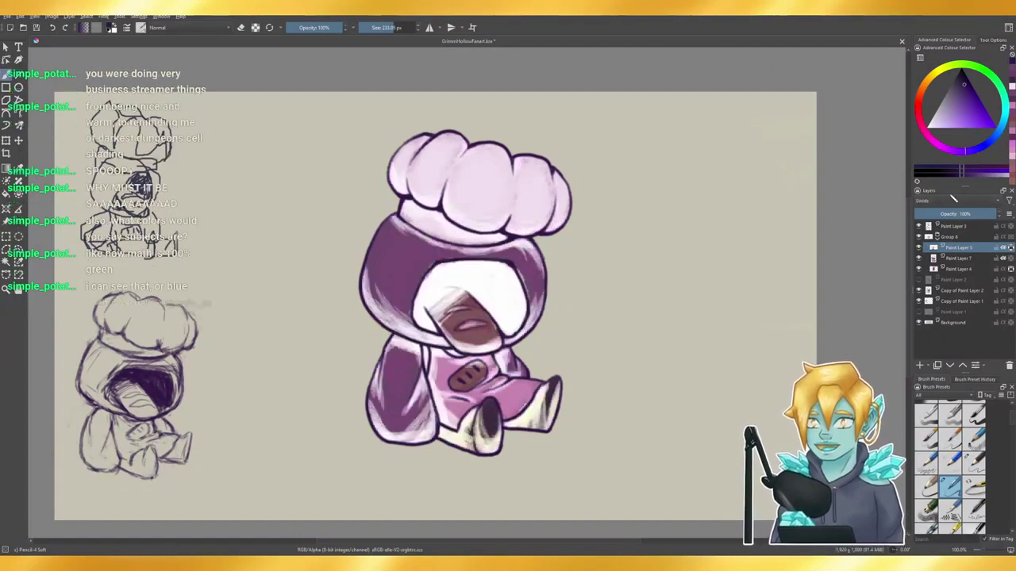
# - Compare Inverse Subtract and Multiply on the recoloured shading layer, and set its blending mode to Soft Light (SVG)
pyautogui.scroll(-1, 956, 205)
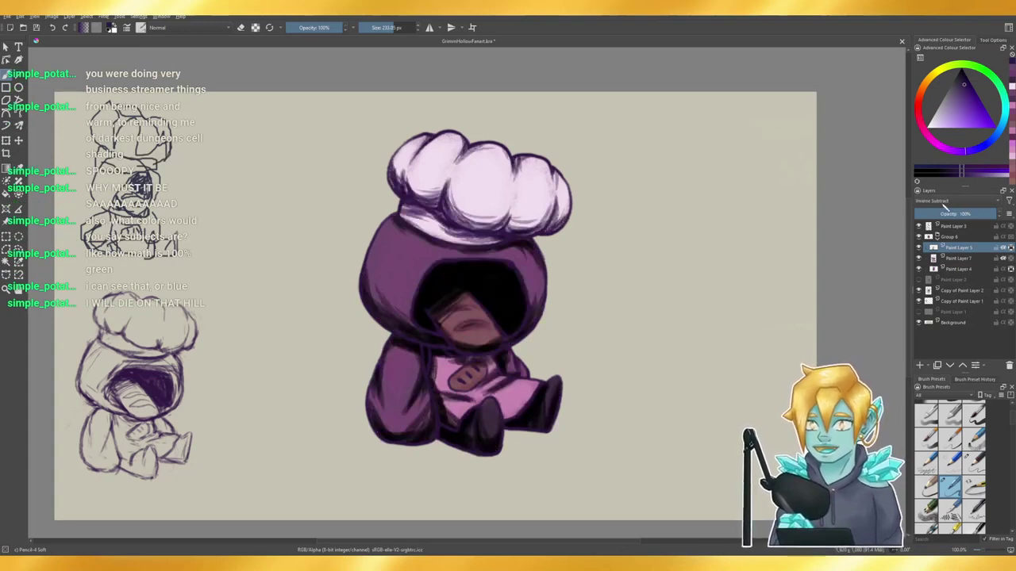
pyautogui.scroll(-2, 949, 202)
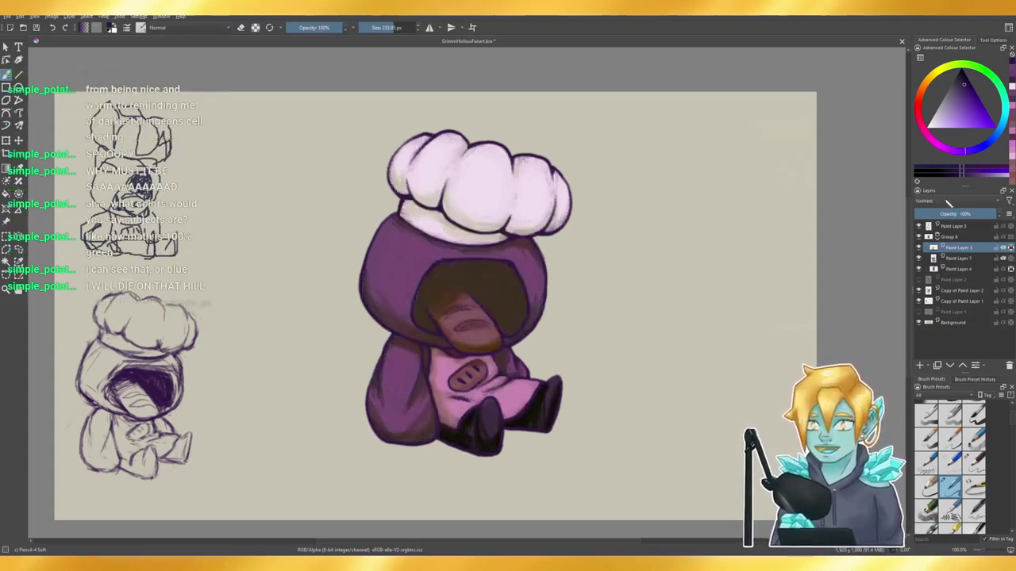
pyautogui.scroll(1, 947, 203)
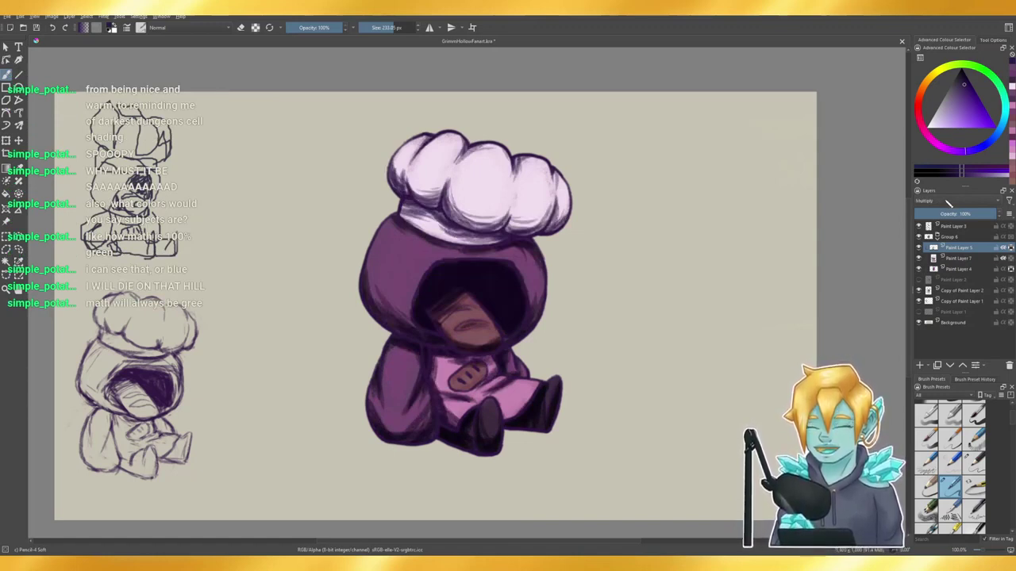
pyautogui.scroll(-1, 949, 203)
pyautogui.scroll(-3, 948, 204)
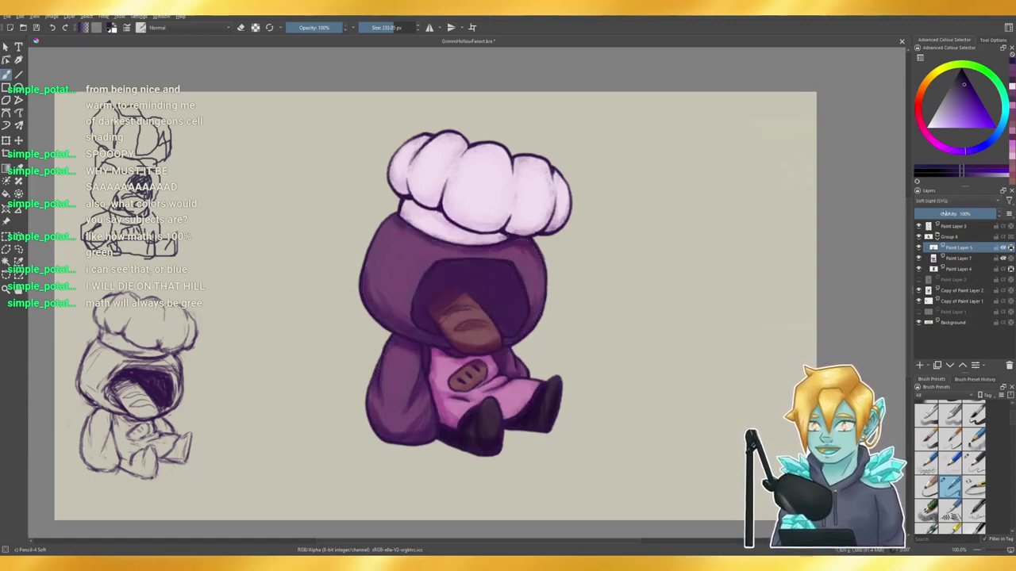
# - Compare Multiply and Soft Light (SVG) at reduced opacities on the shading layer, and keep Soft Light (SVG) at about 80% opacity
pyautogui.click(950, 214)
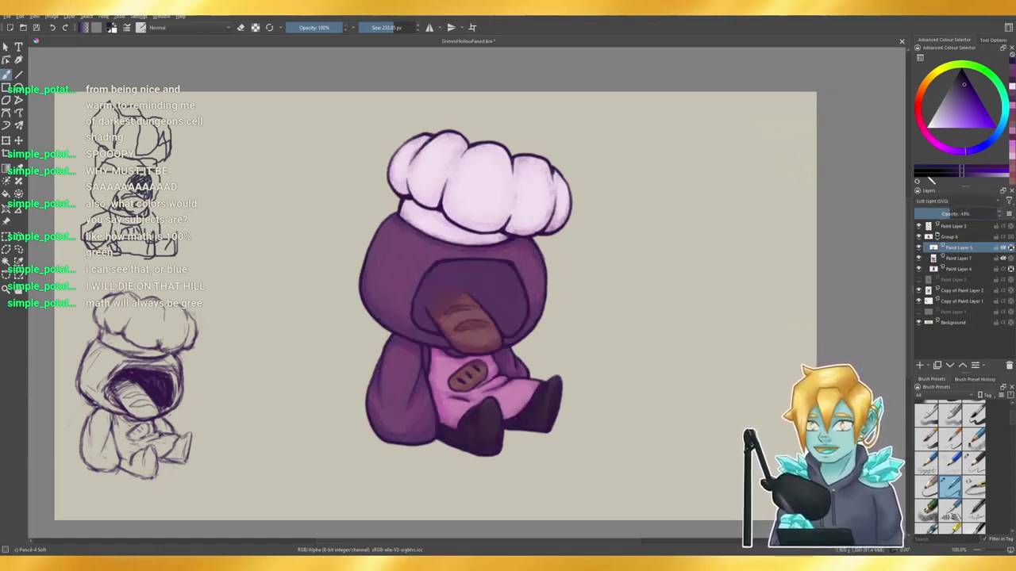
pyautogui.click(929, 167)
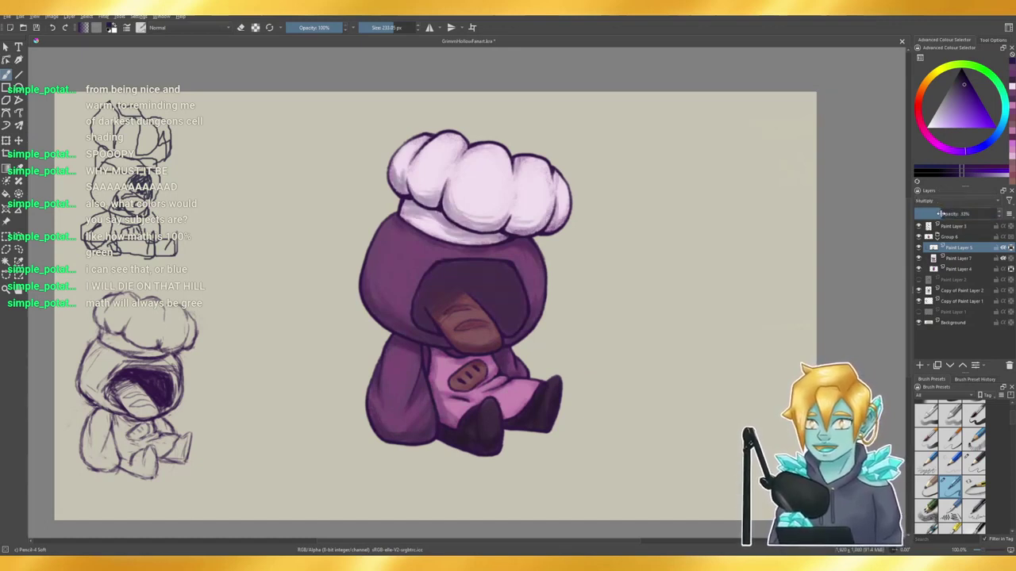
pyautogui.moveTo(952, 214); pyautogui.dragTo(962, 214)
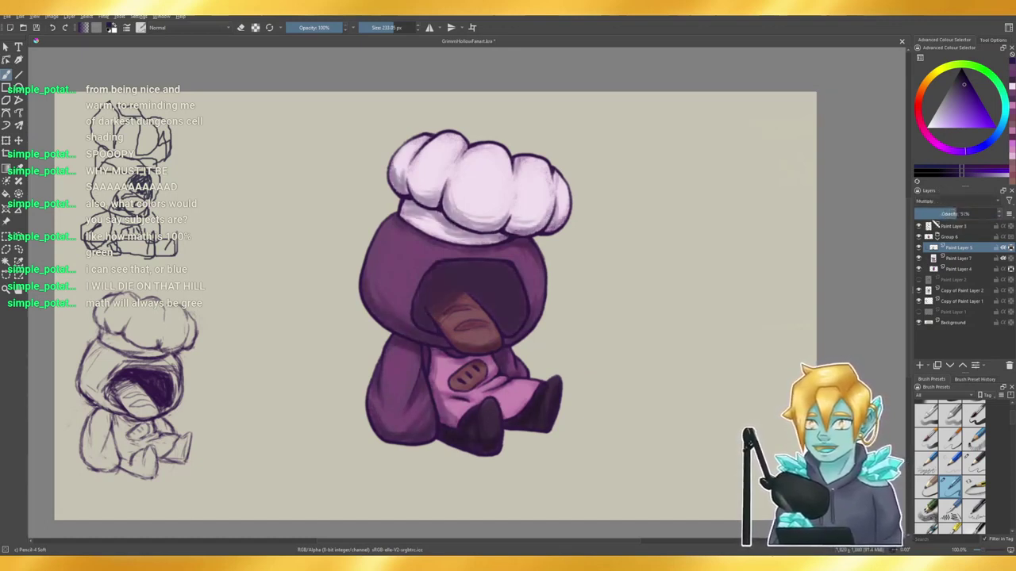
pyautogui.click(933, 228)
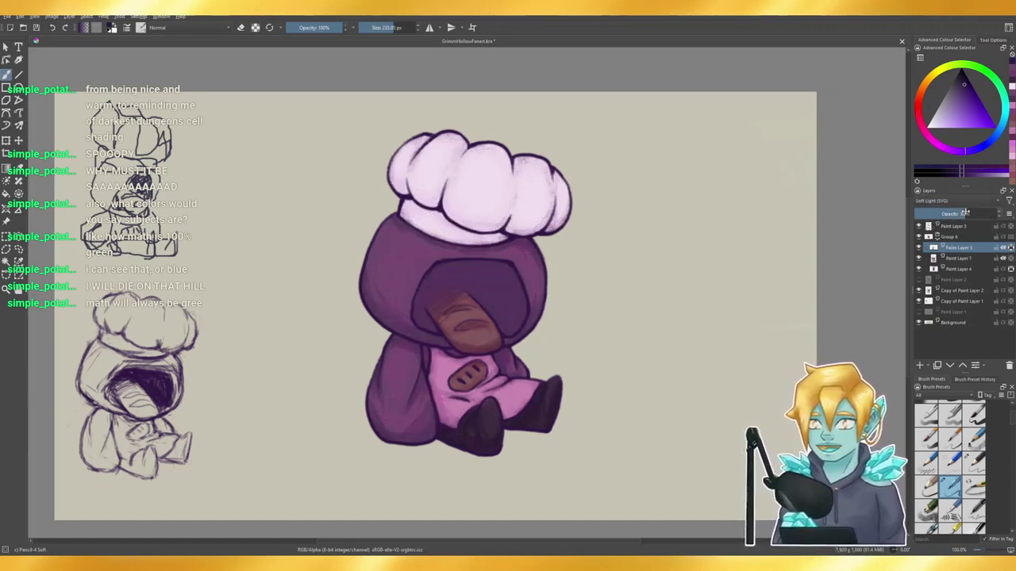
pyautogui.moveTo(967, 89); pyautogui.dragTo(967, 83)
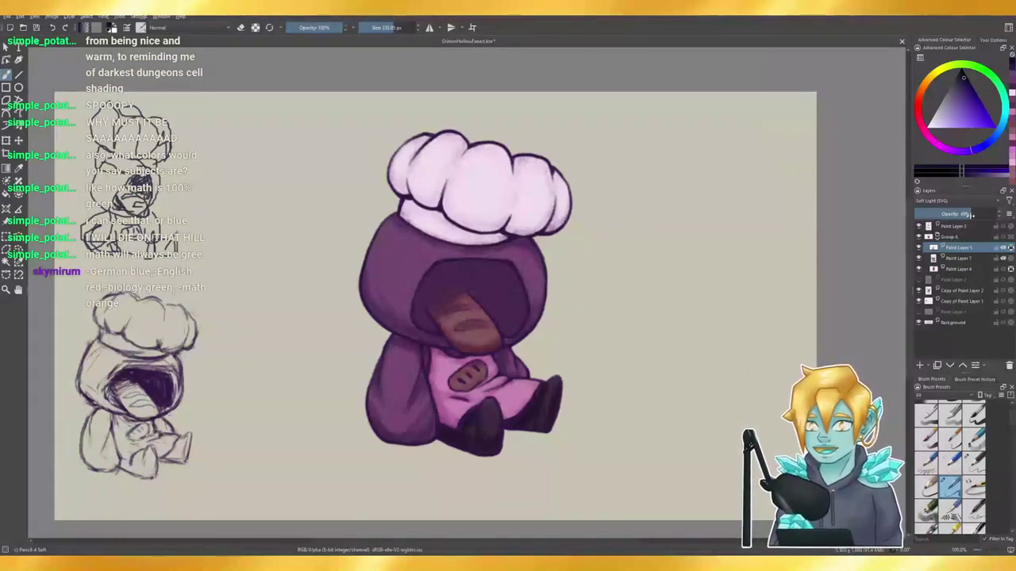
pyautogui.moveTo(978, 213); pyautogui.dragTo(984, 212)
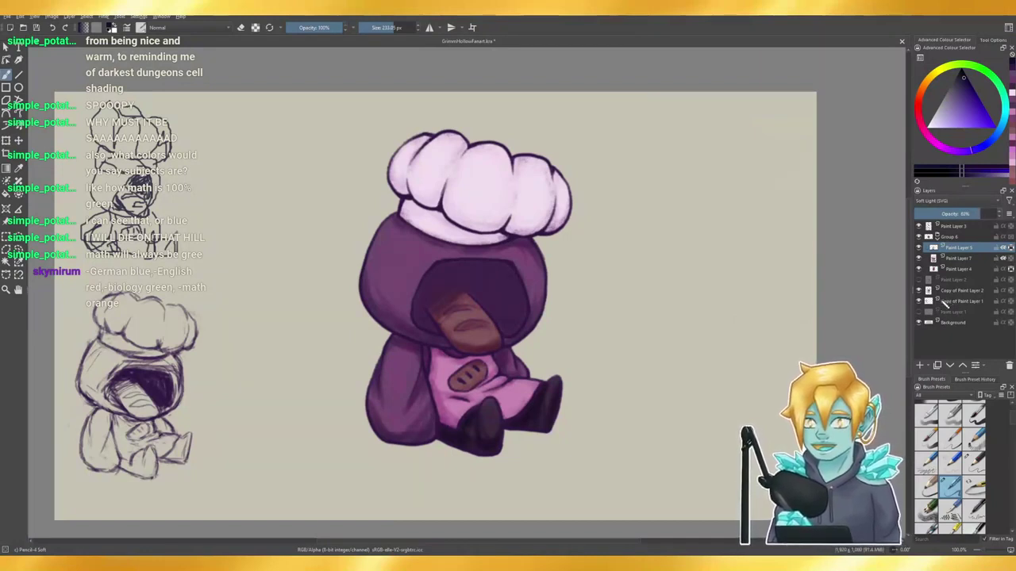
# - Add a new paint layer above the shading layer and pick a dark, saturated blue-violet as the brush colour
pyautogui.click(959, 260)
pyautogui.click(958, 248)
pyautogui.click(922, 366)
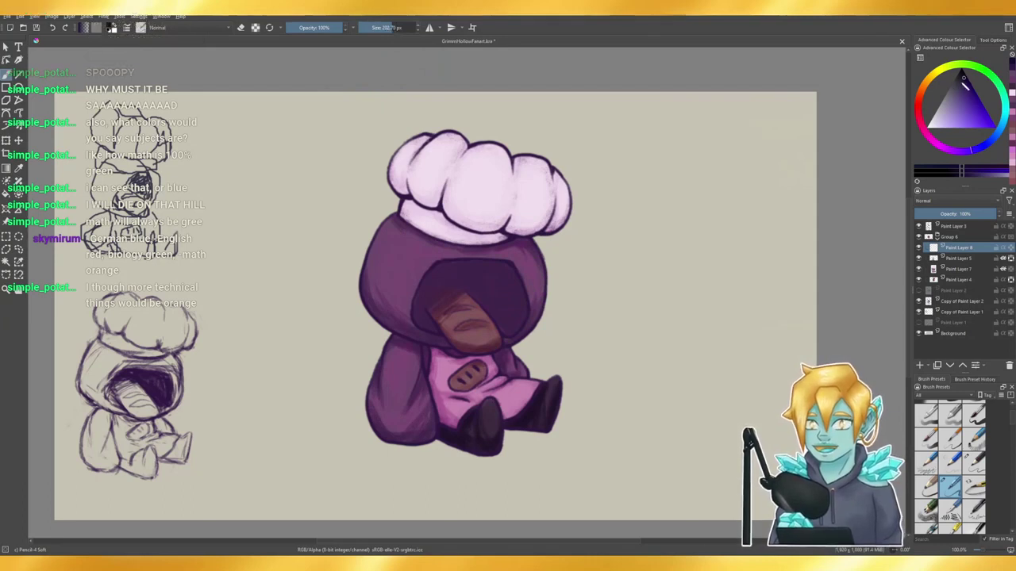
pyautogui.click(970, 93)
pyautogui.moveTo(967, 90); pyautogui.dragTo(962, 89)
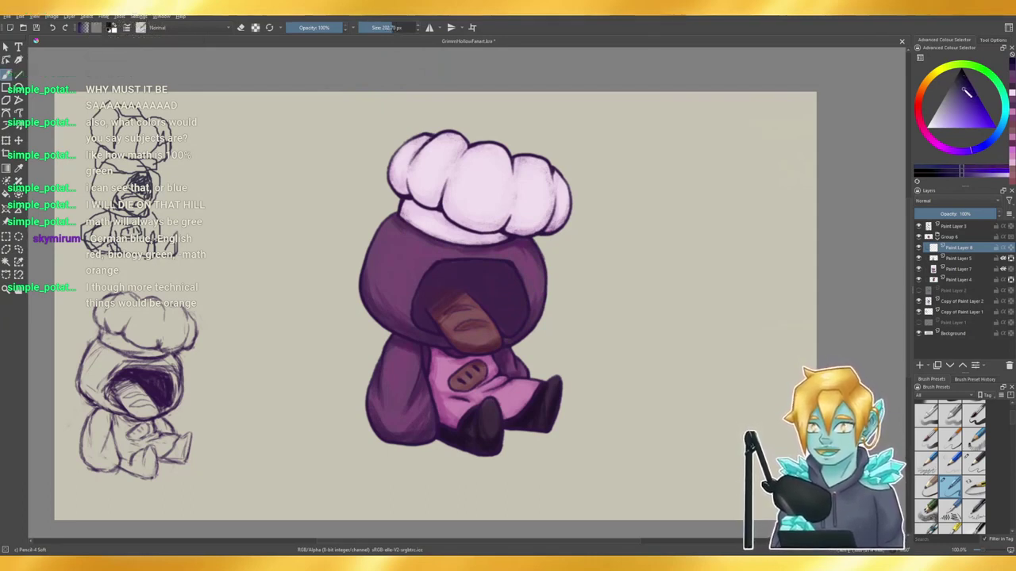
# - Undo the strokes spilling past the figure, clip the new layer to the character, and shade the hood's lower edges and opening in blue-violet
pyautogui.moveTo(373, 316)
pyautogui.mouseDown()
pyautogui.moveTo(397, 350)
pyautogui.moveTo(468, 343)
pyautogui.moveTo(492, 329)
pyautogui.mouseUp()
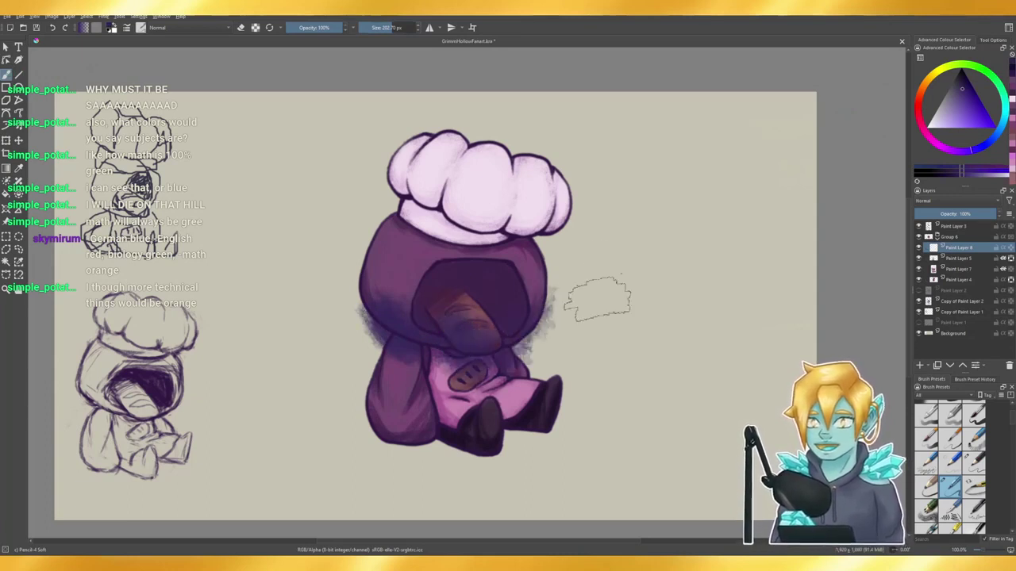
pyautogui.hotkey('ctrl', 'z')
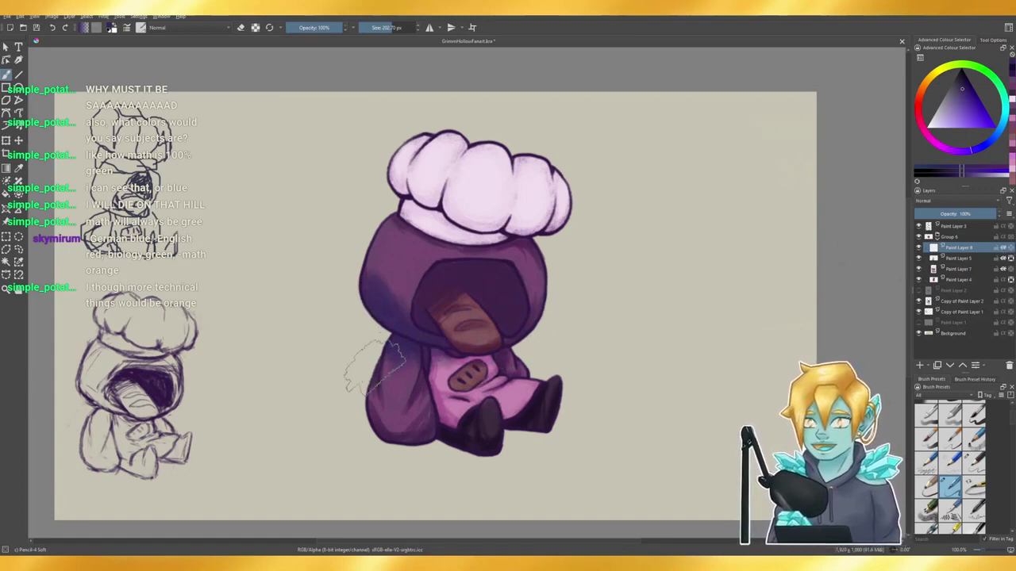
pyautogui.moveTo(389, 300); pyautogui.dragTo(410, 318)
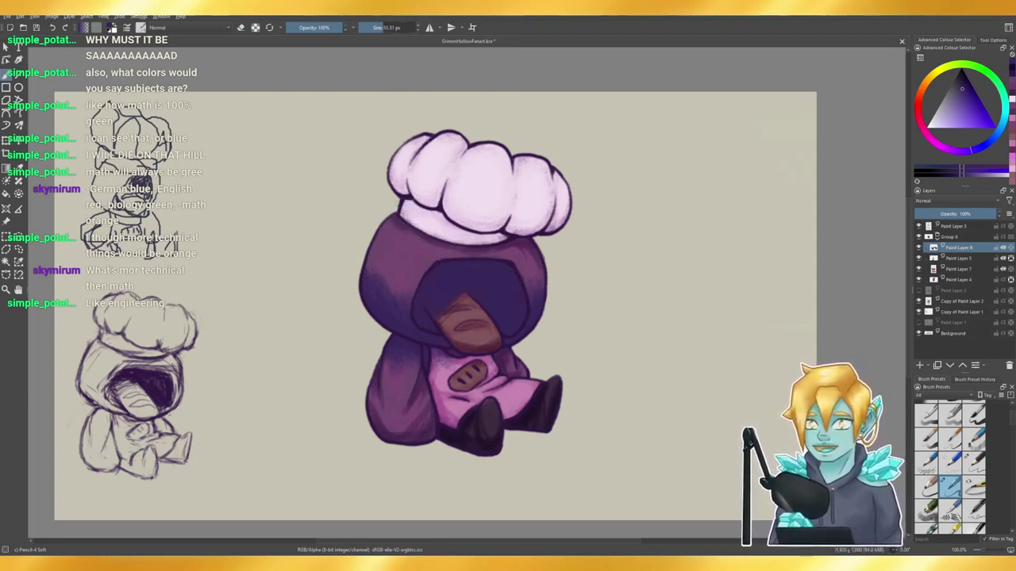
# - Paint soft blue-violet shadows along the lower half of the chef hat's puffs and across its band
pyautogui.moveTo(402, 205)
pyautogui.mouseDown()
pyautogui.moveTo(444, 173)
pyautogui.moveTo(515, 227)
pyautogui.moveTo(452, 205)
pyautogui.moveTo(519, 211)
pyautogui.moveTo(514, 231)
pyautogui.moveTo(527, 222)
pyautogui.moveTo(514, 214)
pyautogui.moveTo(536, 208)
pyautogui.moveTo(507, 235)
pyautogui.moveTo(522, 239)
pyautogui.moveTo(530, 231)
pyautogui.moveTo(507, 232)
pyautogui.moveTo(548, 207)
pyautogui.moveTo(505, 230)
pyautogui.moveTo(547, 210)
pyautogui.moveTo(544, 244)
pyautogui.moveTo(532, 238)
pyautogui.moveTo(548, 238)
pyautogui.moveTo(566, 187)
pyautogui.moveTo(511, 159)
pyautogui.moveTo(519, 183)
pyautogui.moveTo(530, 178)
pyautogui.moveTo(569, 184)
pyautogui.mouseUp()
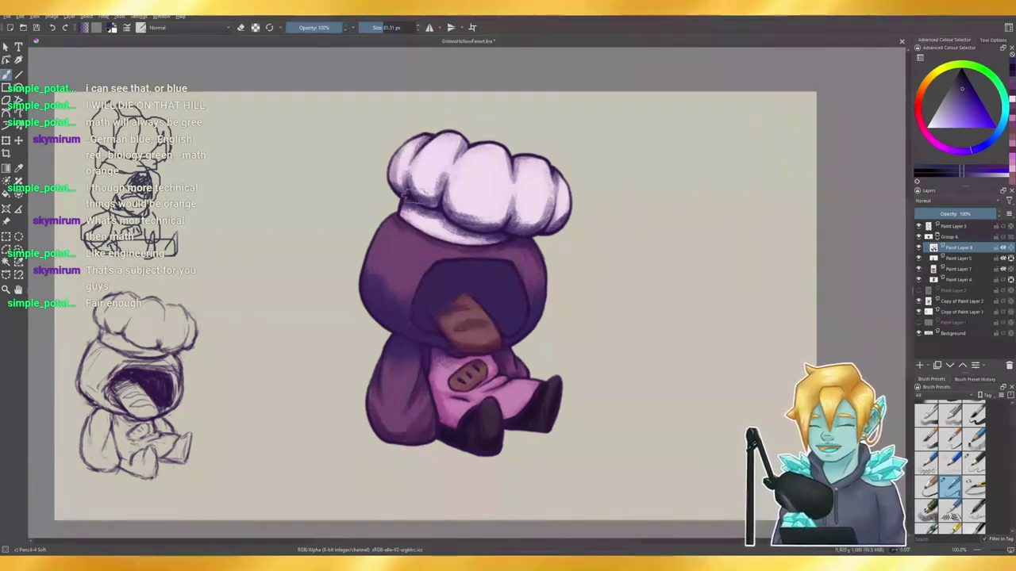
pyautogui.moveTo(426, 185); pyautogui.dragTo(490, 186)
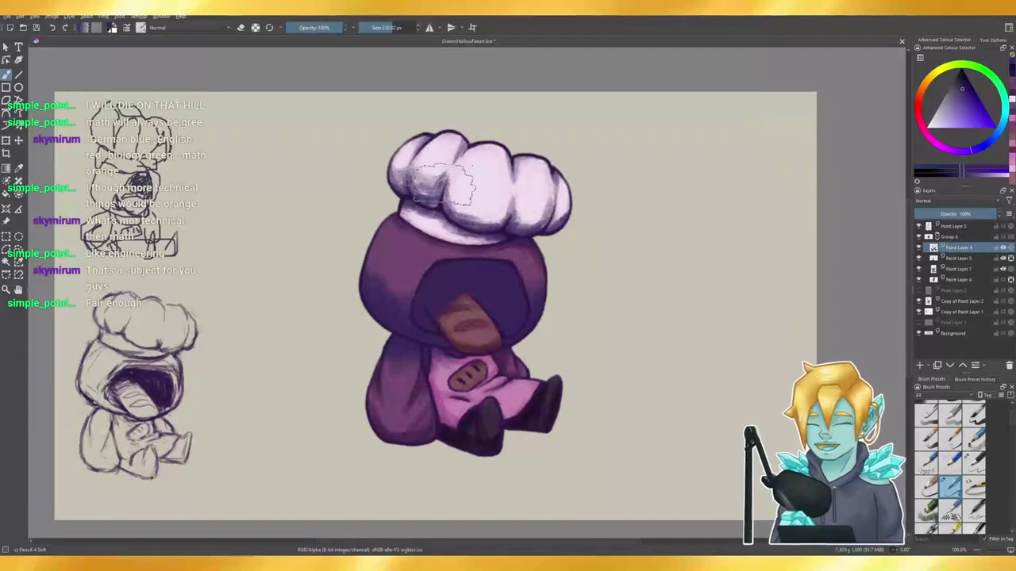
pyautogui.moveTo(454, 184)
pyautogui.mouseDown()
pyautogui.moveTo(499, 203)
pyautogui.moveTo(471, 182)
pyautogui.moveTo(523, 213)
pyautogui.moveTo(518, 206)
pyautogui.moveTo(542, 205)
pyautogui.moveTo(514, 200)
pyautogui.moveTo(552, 206)
pyautogui.mouseUp()
pyautogui.hotkey('ctrl', 'z')
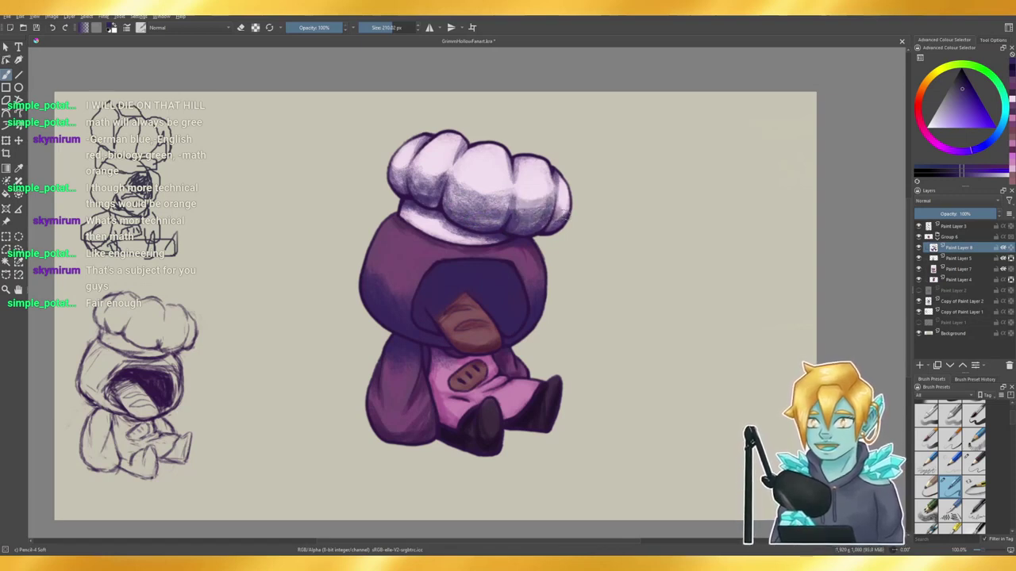
pyautogui.moveTo(400, 205)
pyautogui.mouseDown()
pyautogui.moveTo(464, 231)
pyautogui.moveTo(524, 227)
pyautogui.moveTo(477, 241)
pyautogui.moveTo(496, 246)
pyautogui.moveTo(413, 206)
pyautogui.moveTo(488, 247)
pyautogui.moveTo(423, 208)
pyautogui.mouseUp()
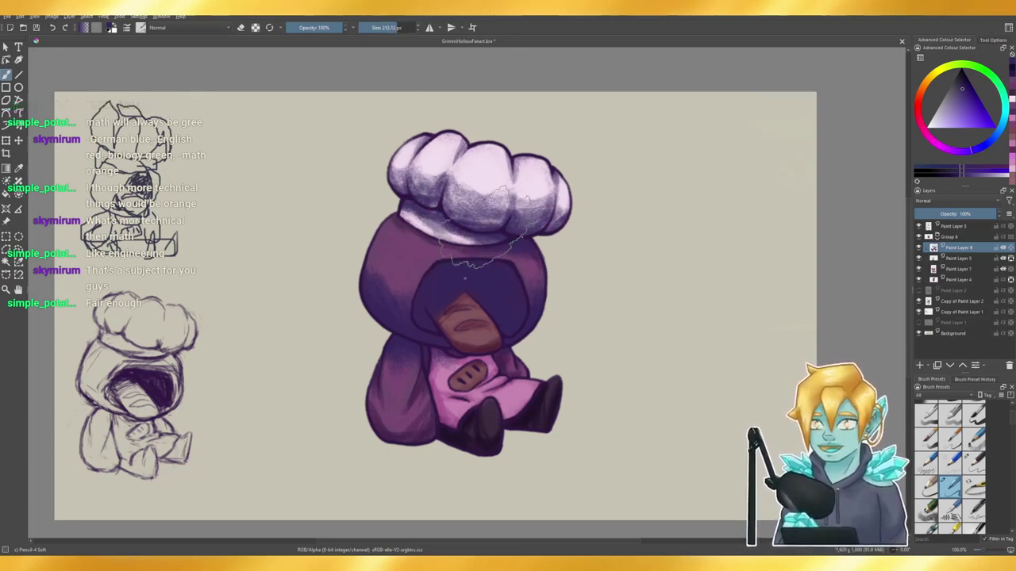
pyautogui.moveTo(411, 198)
pyautogui.mouseDown()
pyautogui.moveTo(415, 233)
pyautogui.moveTo(451, 222)
pyautogui.moveTo(469, 245)
pyautogui.moveTo(556, 227)
pyautogui.mouseUp()
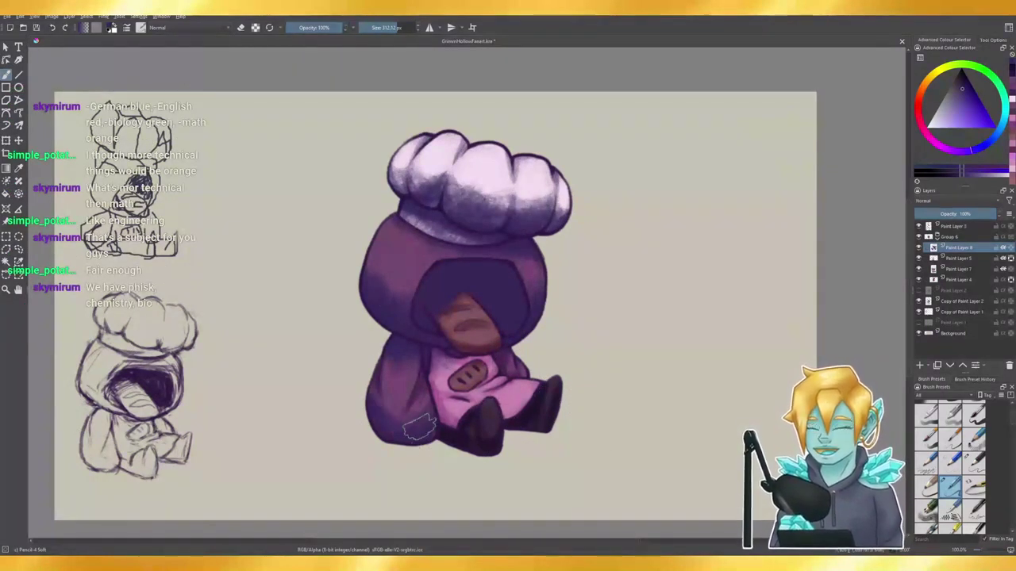
# - Shade the lower sleeve, apron and legs with the same blue-violet on the new layer
pyautogui.moveTo(433, 421)
pyautogui.mouseDown()
pyautogui.moveTo(423, 360)
pyautogui.moveTo(467, 451)
pyautogui.mouseUp()
pyautogui.moveTo(505, 357)
pyautogui.mouseDown()
pyautogui.moveTo(454, 365)
pyautogui.moveTo(519, 367)
pyautogui.moveTo(484, 377)
pyautogui.moveTo(520, 364)
pyautogui.moveTo(505, 403)
pyautogui.moveTo(529, 446)
pyautogui.moveTo(525, 344)
pyautogui.mouseUp()
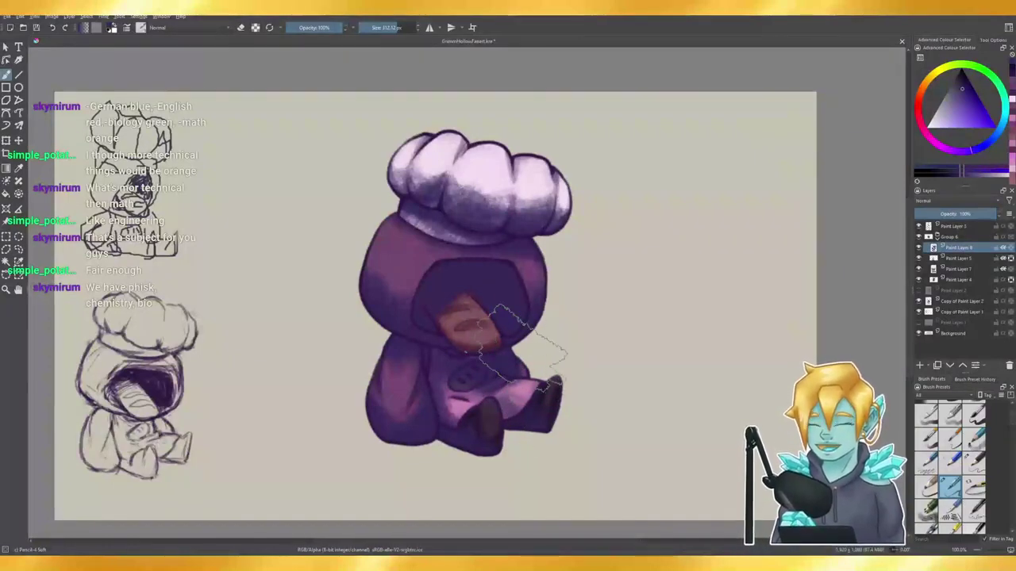
pyautogui.moveTo(469, 361)
pyautogui.mouseDown()
pyautogui.moveTo(396, 359)
pyautogui.moveTo(428, 357)
pyautogui.moveTo(410, 416)
pyautogui.moveTo(415, 410)
pyautogui.mouseUp()
pyautogui.press('e')
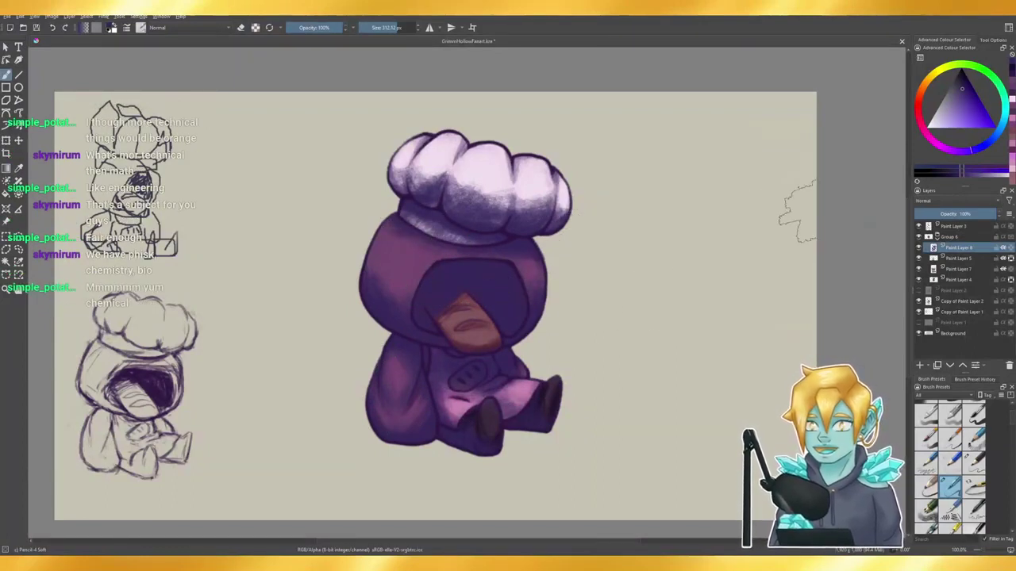
# - Try Burn, Colour, Colour Dodge and Lighten blending on the new blue-violet shading layer
pyautogui.click(961, 200)
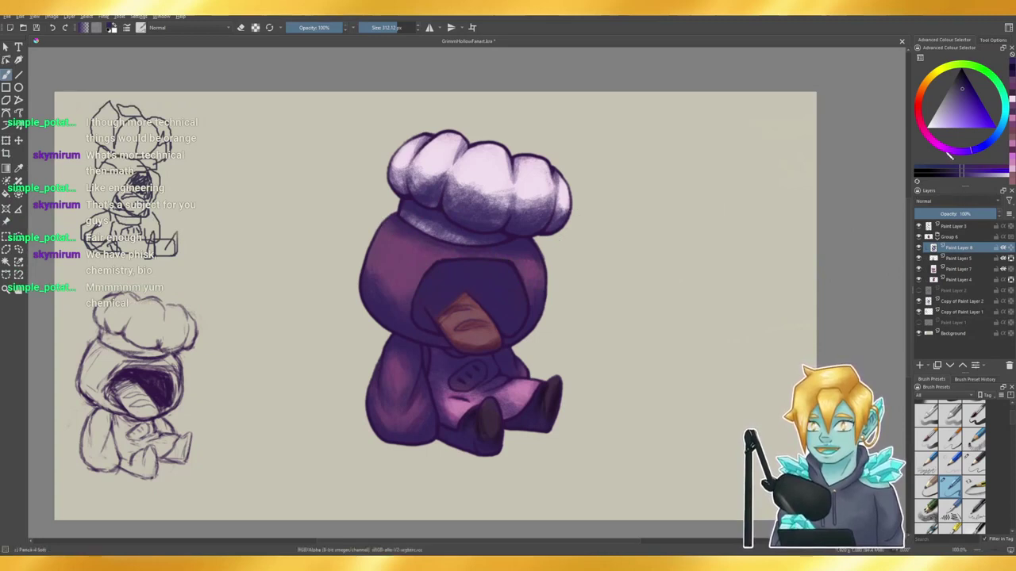
pyautogui.click(947, 141)
pyautogui.scroll(-3, 947, 204)
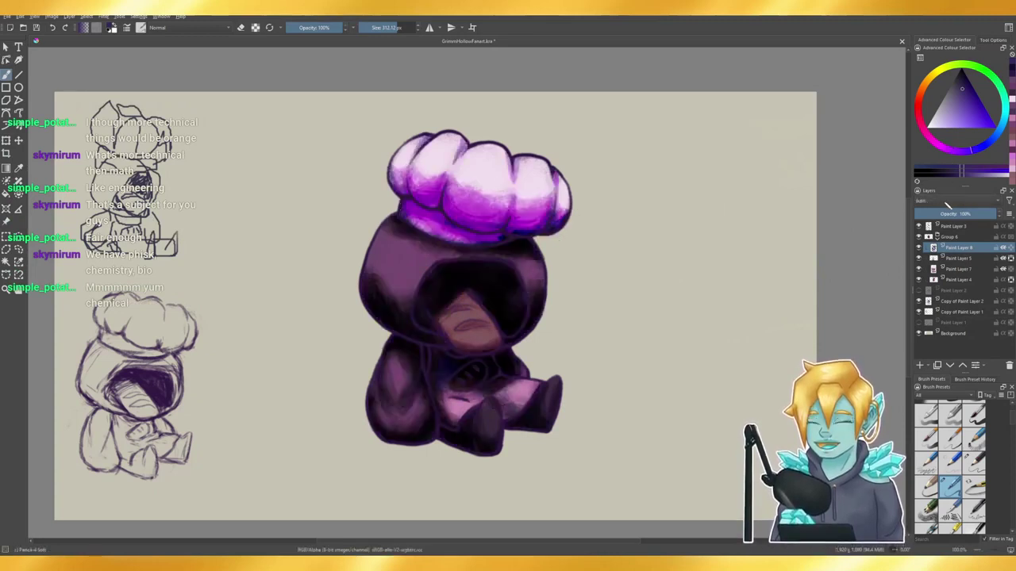
pyautogui.scroll(-2, 946, 204)
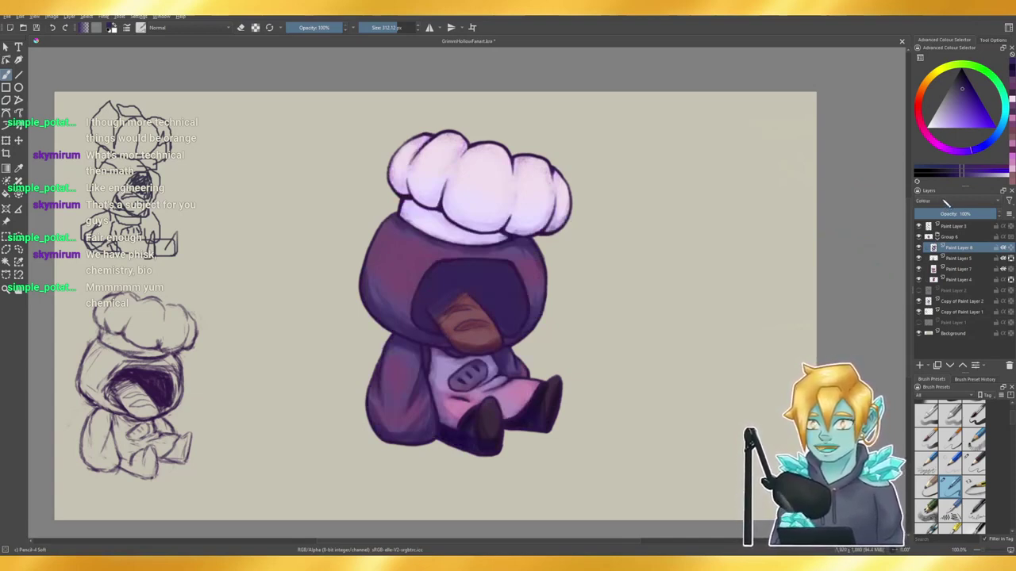
pyautogui.scroll(-1, 945, 203)
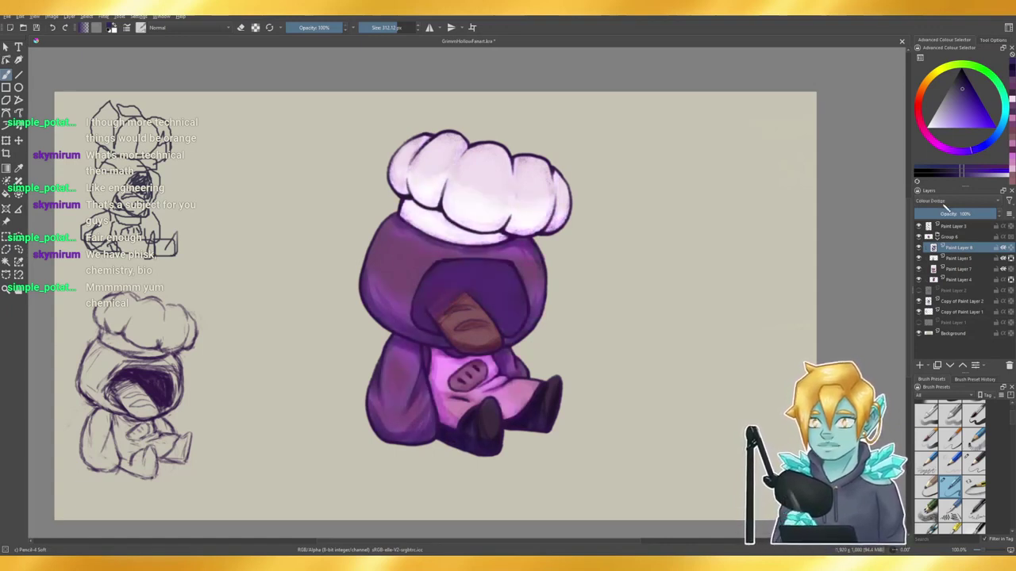
pyautogui.scroll(1, 945, 205)
pyautogui.scroll(-3, 945, 206)
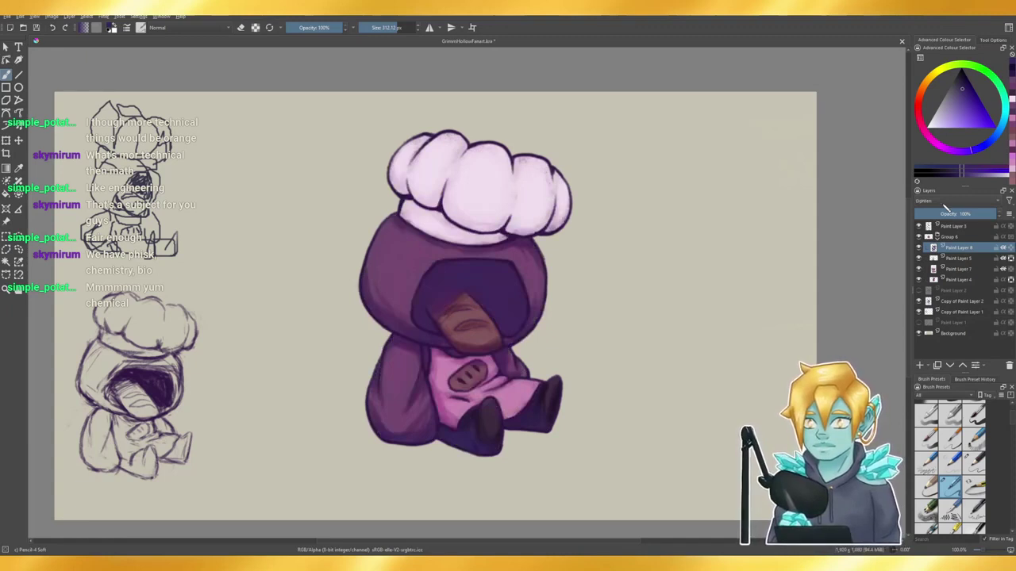
# - Try Luminosity, Saturation, Addition and Inverse Subtract on the new shading layer, and set its blending mode to Multiply
pyautogui.scroll(-1, 945, 207)
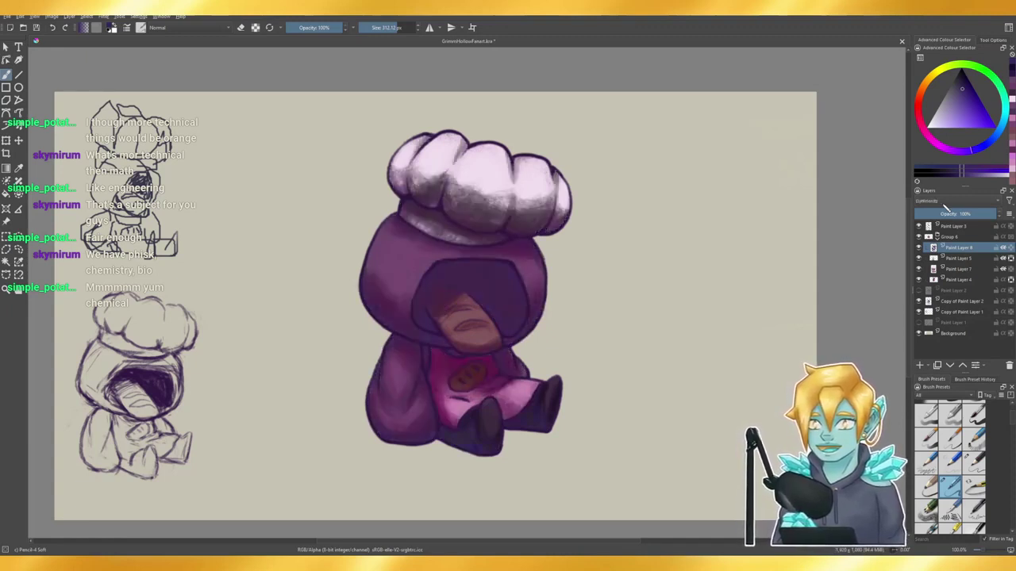
pyautogui.scroll(-5, 945, 206)
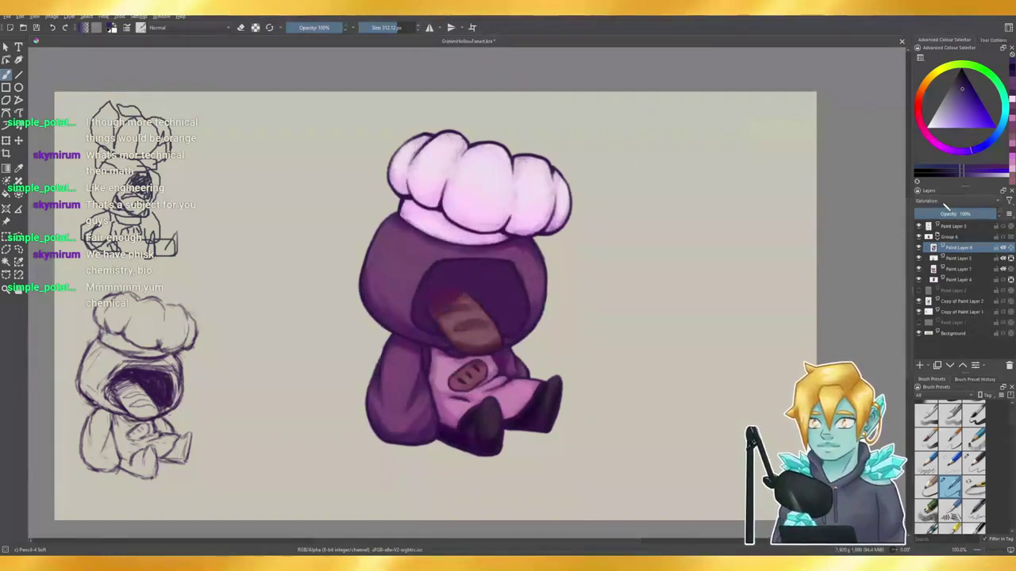
pyautogui.scroll(-1, 945, 206)
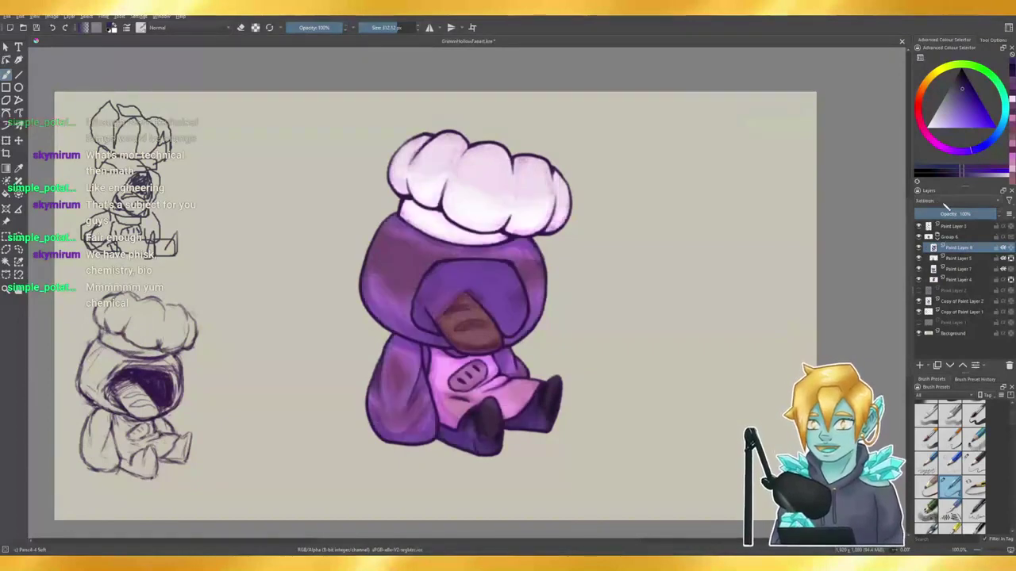
pyautogui.scroll(-2, 945, 206)
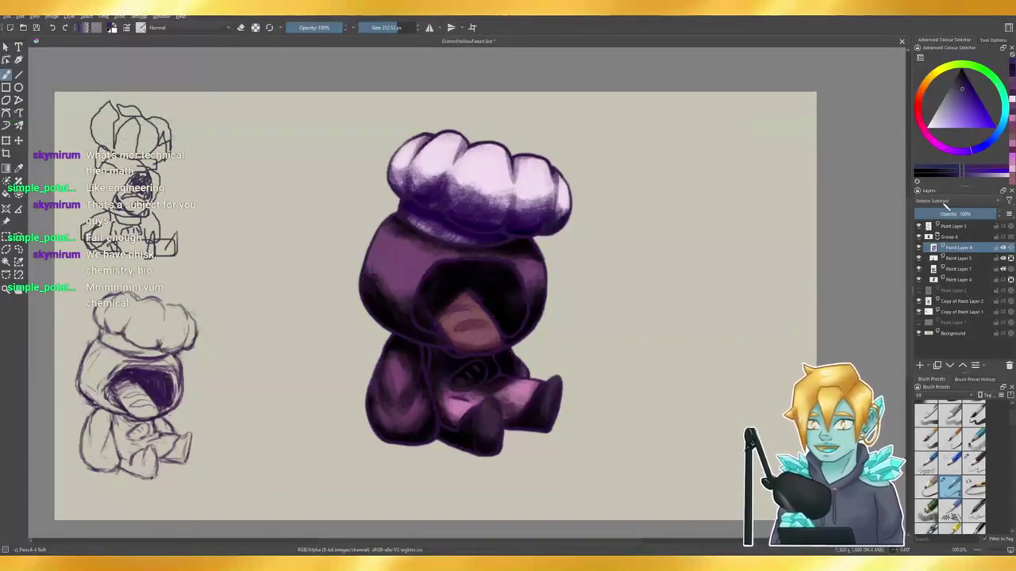
pyautogui.scroll(-1, 945, 205)
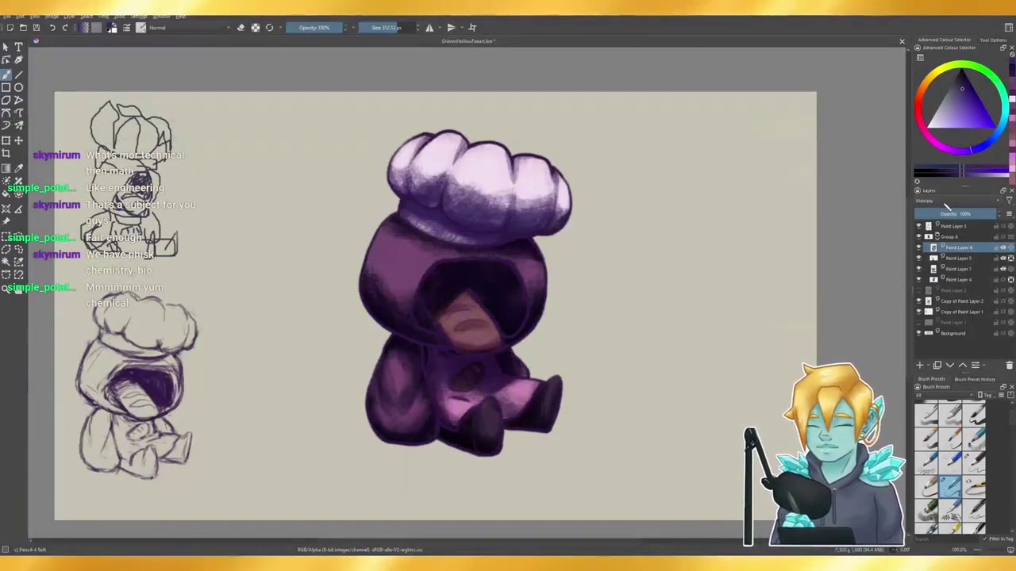
# - Lower the Multiply shading layer's opacity to 25%
pyautogui.click(947, 214)
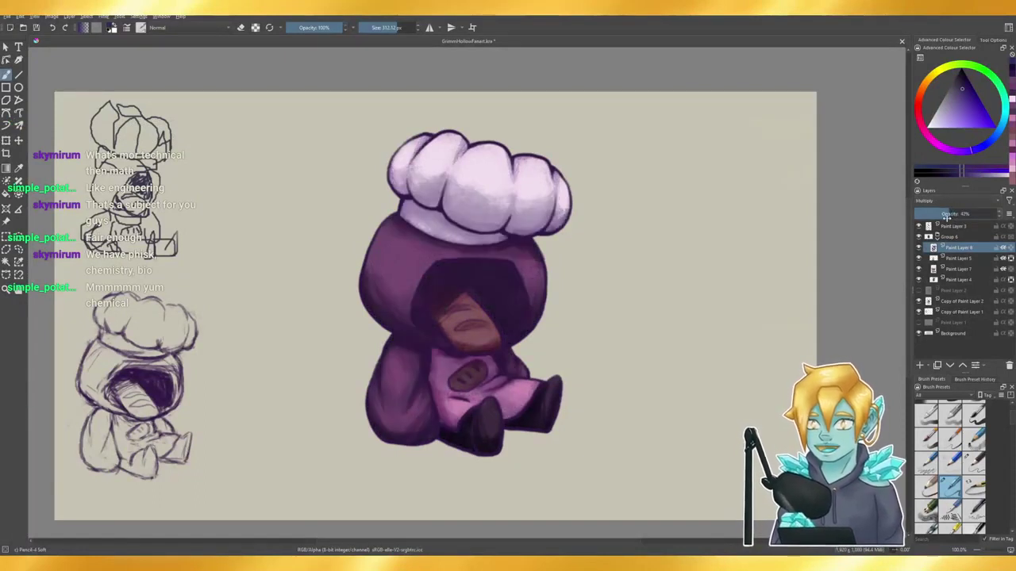
pyautogui.moveTo(946, 215); pyautogui.dragTo(935, 215)
pyautogui.write('0')
pyautogui.press('Return')
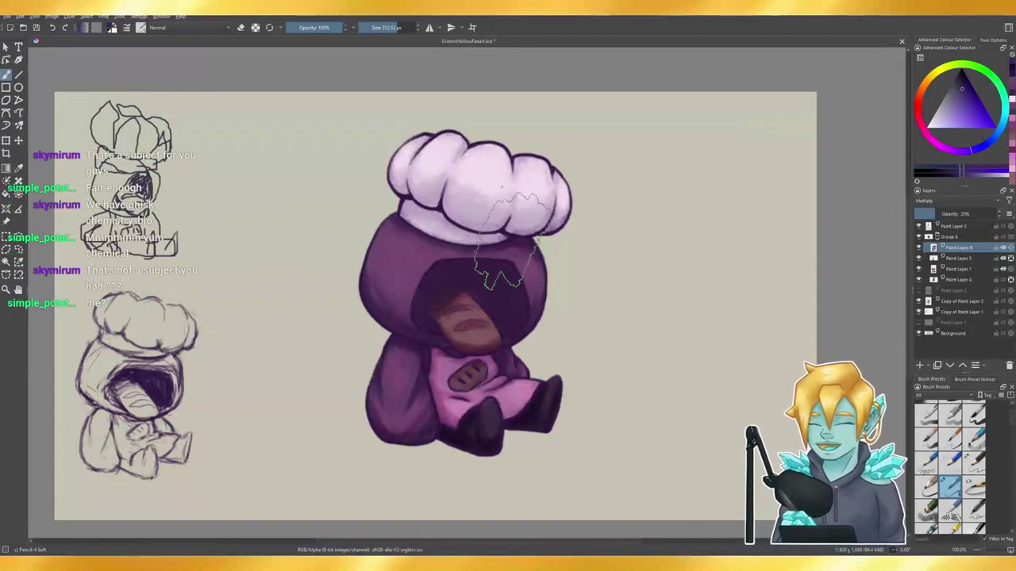
# - Erase some of the Multiply shading from the chef hat's puffs to brighten them, and return to painting mode
pyautogui.press('e')
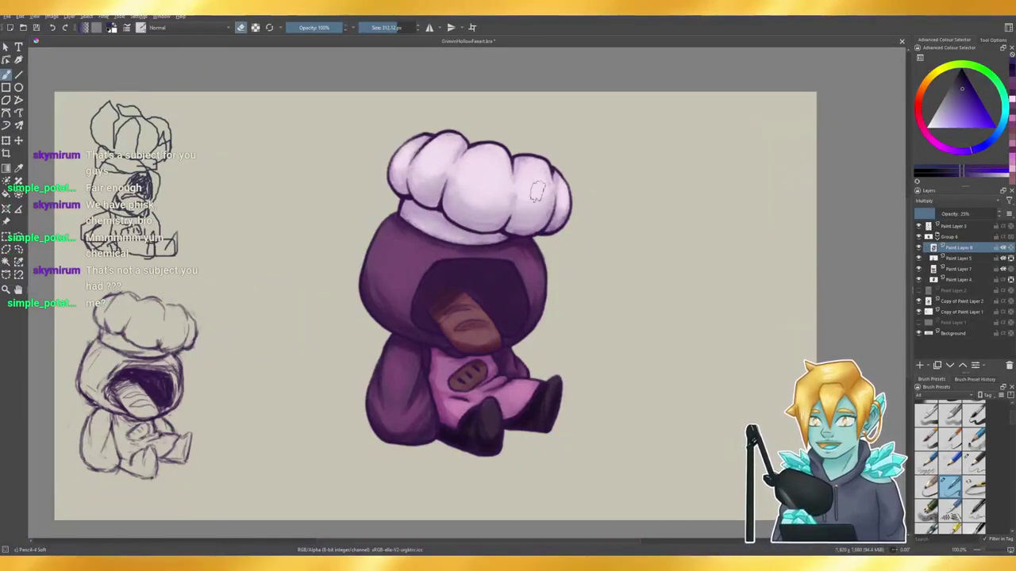
pyautogui.moveTo(537, 191)
pyautogui.mouseDown()
pyautogui.moveTo(465, 193)
pyautogui.moveTo(464, 185)
pyautogui.moveTo(501, 182)
pyautogui.moveTo(478, 168)
pyautogui.mouseUp()
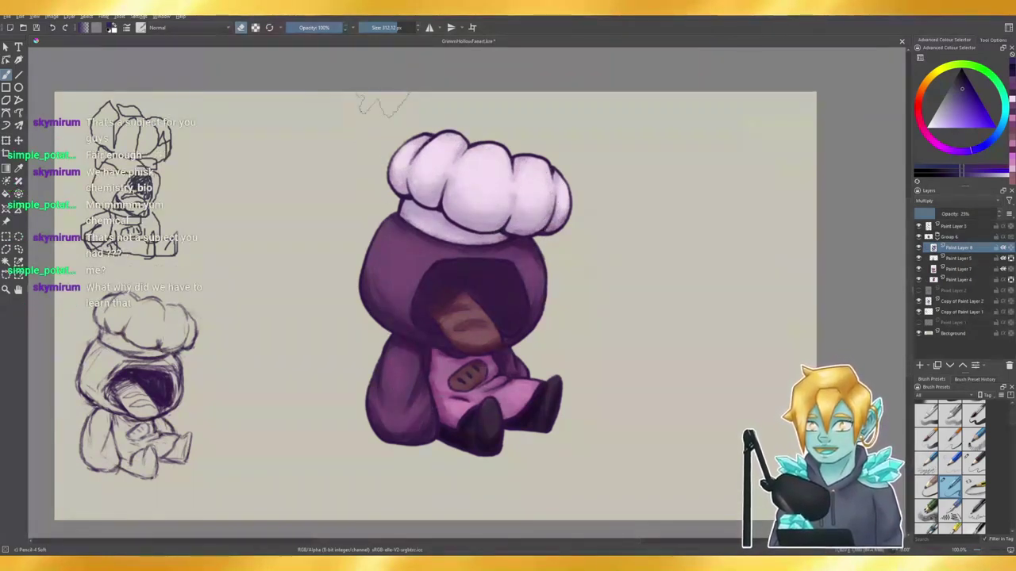
pyautogui.press('e')
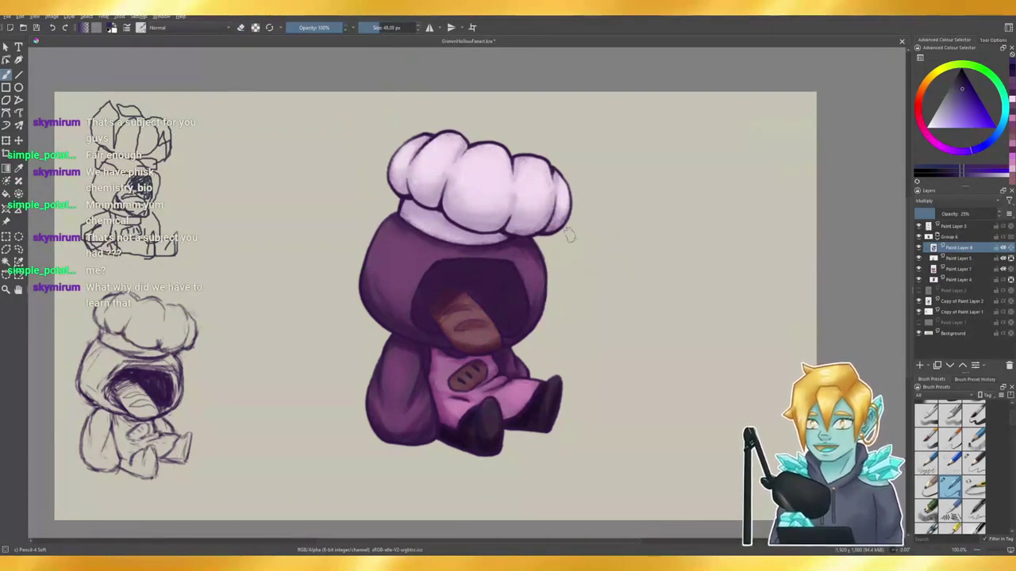
# - Save the document and select the Soft Light (SVG) shading layer beneath the Multiply layer
pyautogui.hotkey('ctrl', 's')
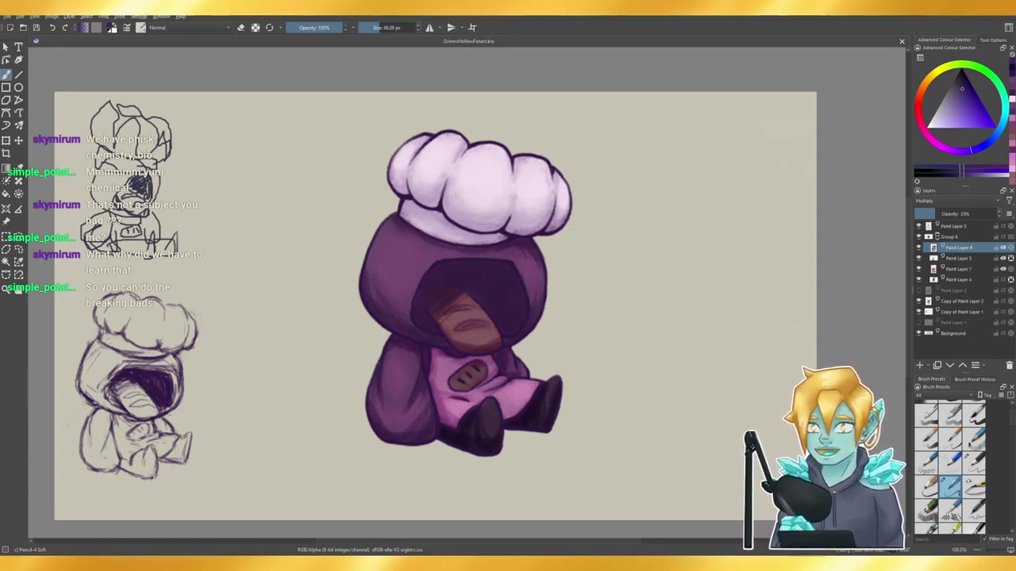
pyautogui.click(958, 258)
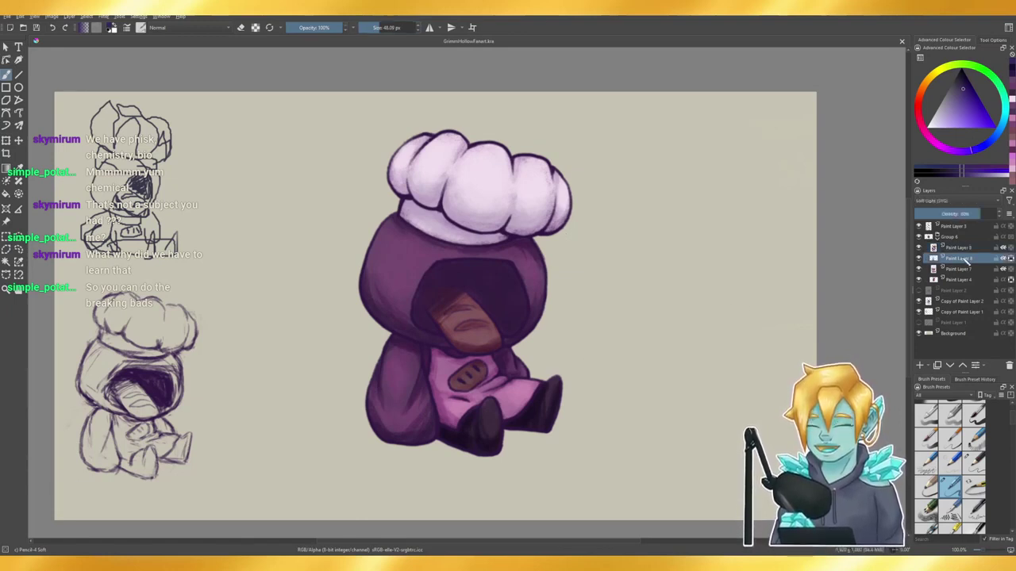
# - Lower the Soft Light (SVG) shading layer's opacity to 70%
pyautogui.moveTo(974, 215); pyautogui.dragTo(969, 218)
pyautogui.click(968, 214)
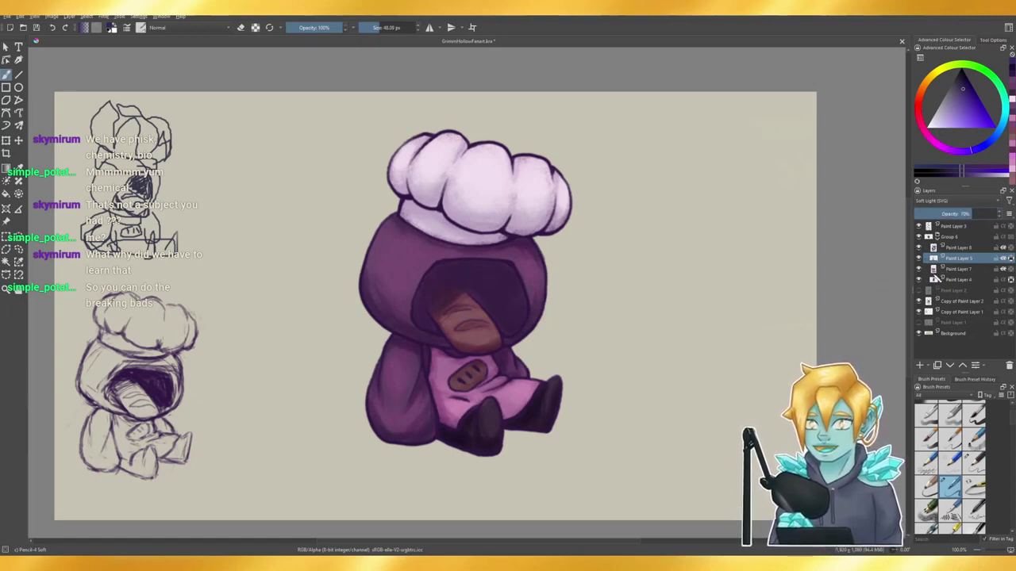
# - Move the line art layer, Paint Layer 3, to the top of Group 6 and try alpha inheritance on it
pyautogui.click(958, 227)
pyautogui.moveTo(960, 228); pyautogui.dragTo(962, 242)
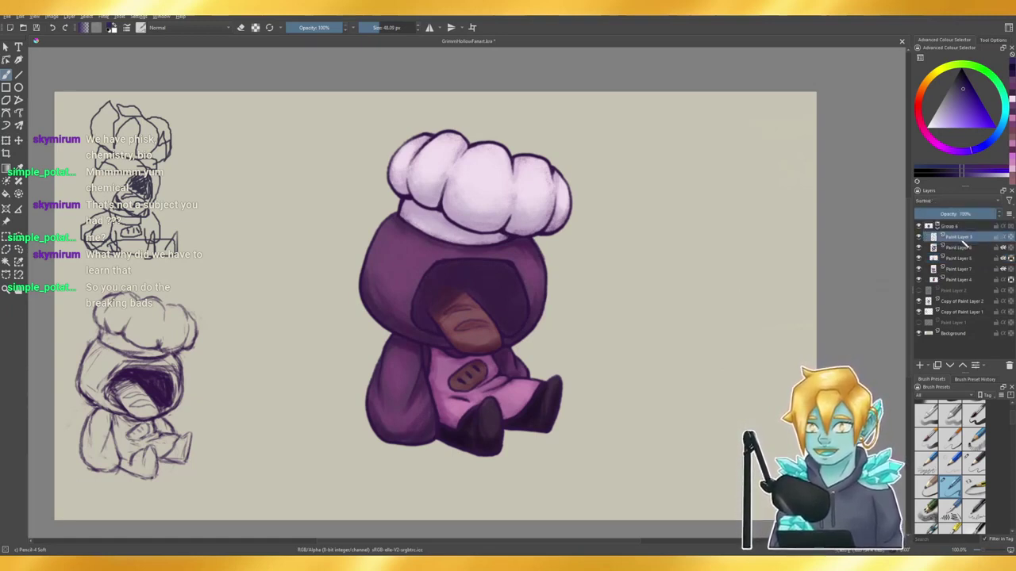
pyautogui.click(1004, 237)
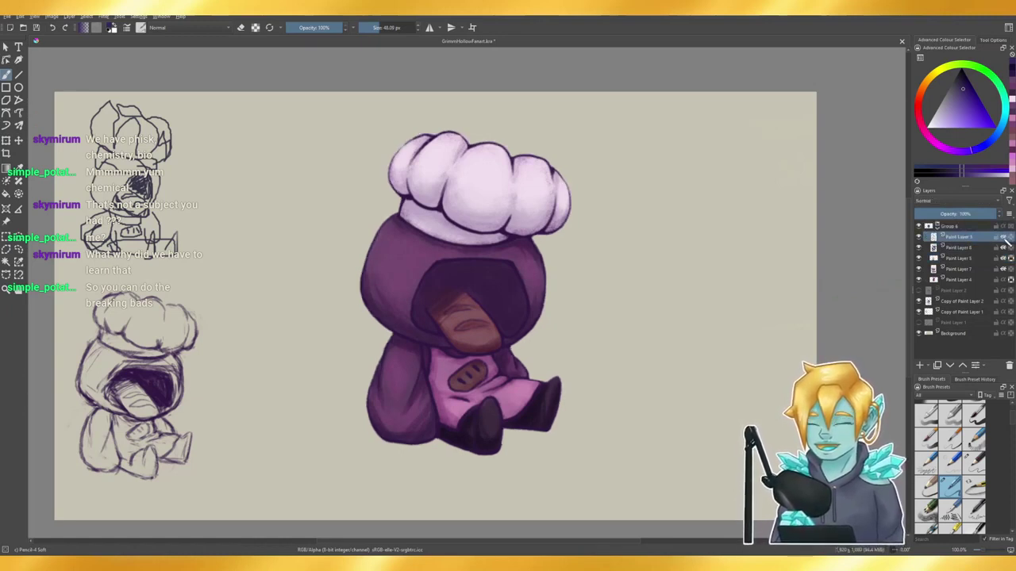
pyautogui.click(1004, 238)
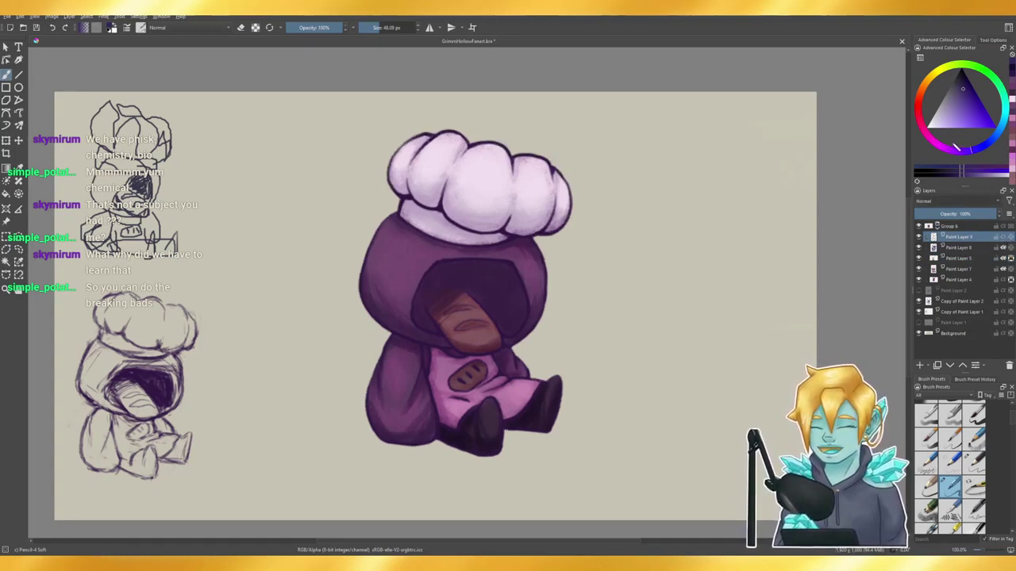
# - Try blending modes such as Lighten and Luminosity on the line art layer, and compare the drawing with its lines hidden and shown
pyautogui.click(954, 141)
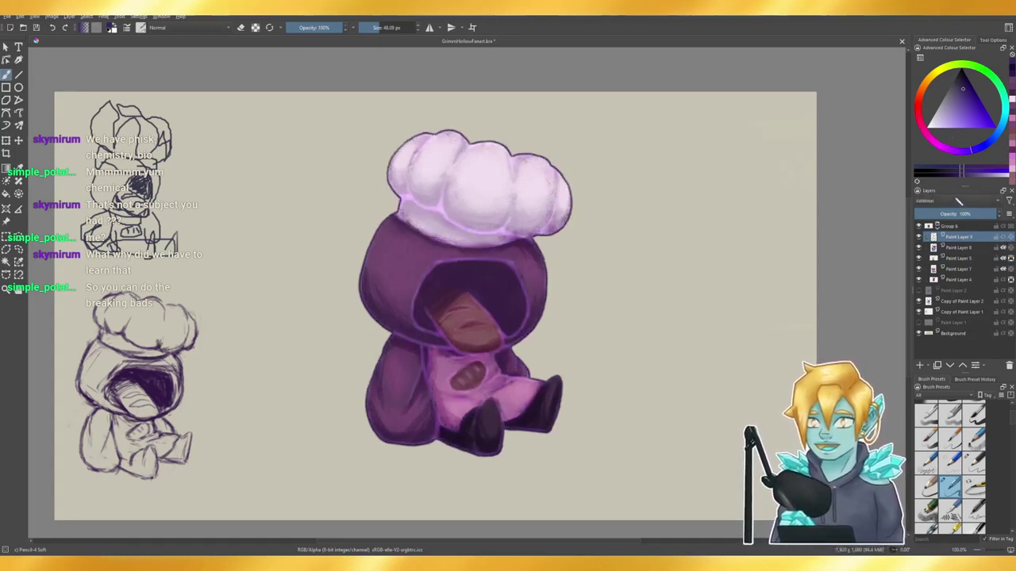
pyautogui.click(957, 203)
pyautogui.scroll(-2, 959, 204)
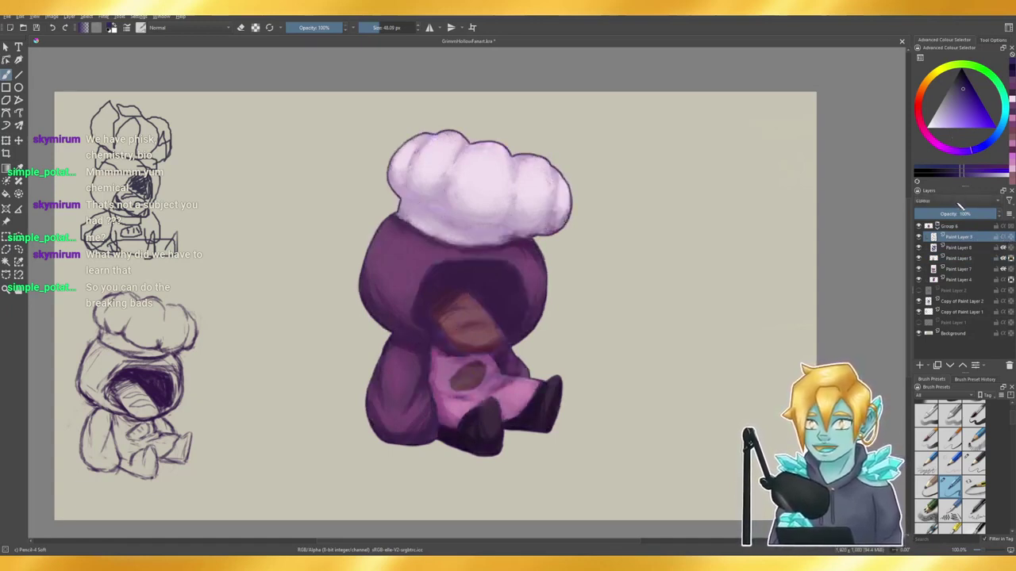
pyautogui.scroll(-1, 959, 204)
pyautogui.scroll(-1, 961, 206)
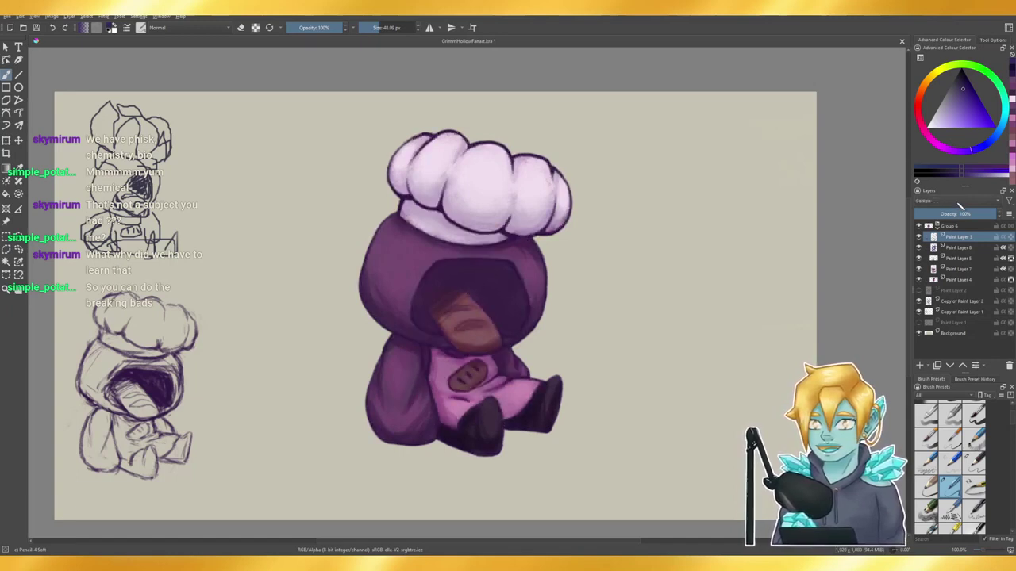
pyautogui.scroll(-1, 960, 206)
pyautogui.scroll(-3, 960, 206)
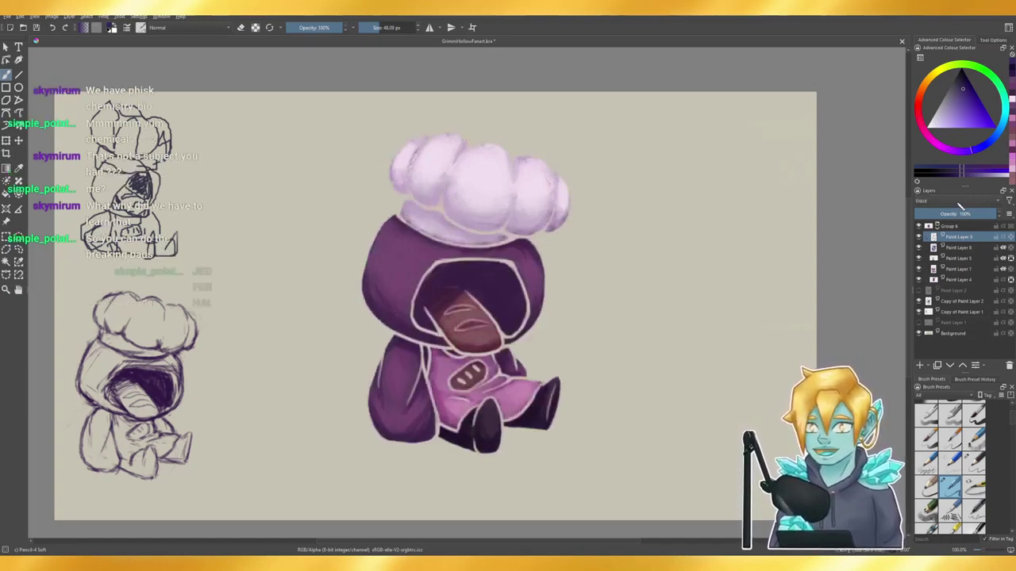
pyautogui.scroll(-1, 960, 207)
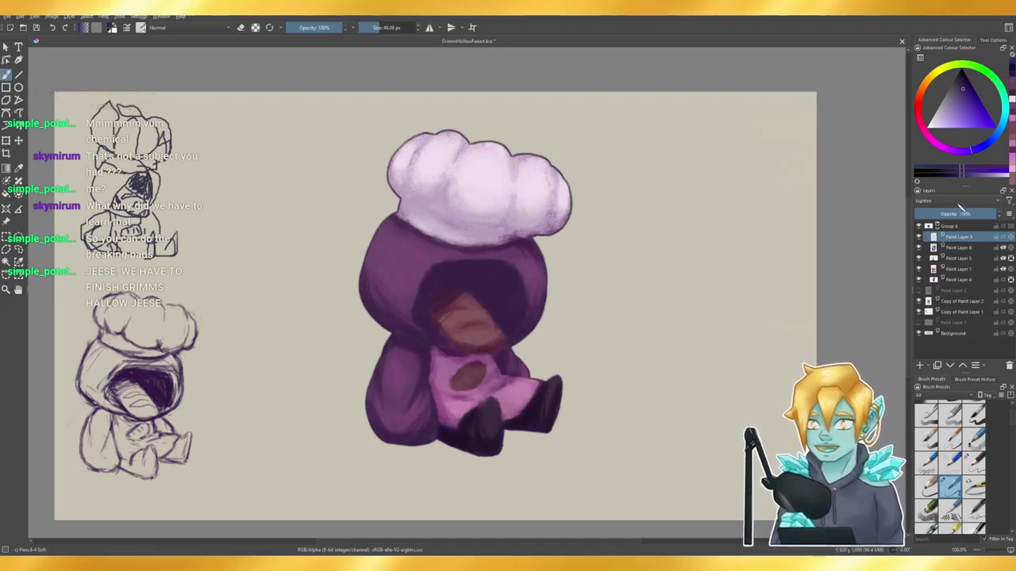
pyautogui.scroll(-1, 960, 206)
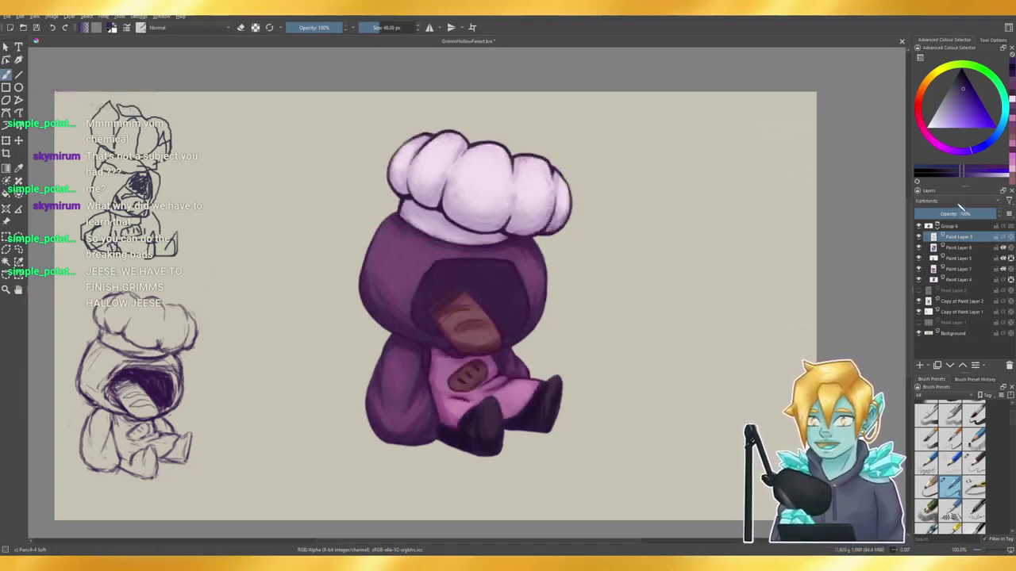
pyautogui.scroll(-1, 960, 206)
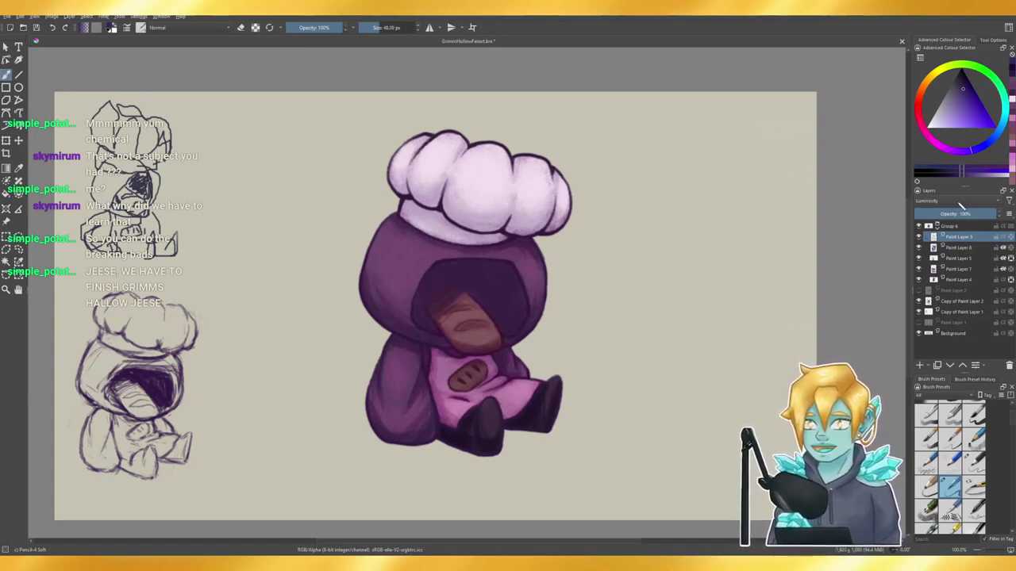
pyautogui.scroll(-1, 961, 207)
pyautogui.scroll(1, 960, 206)
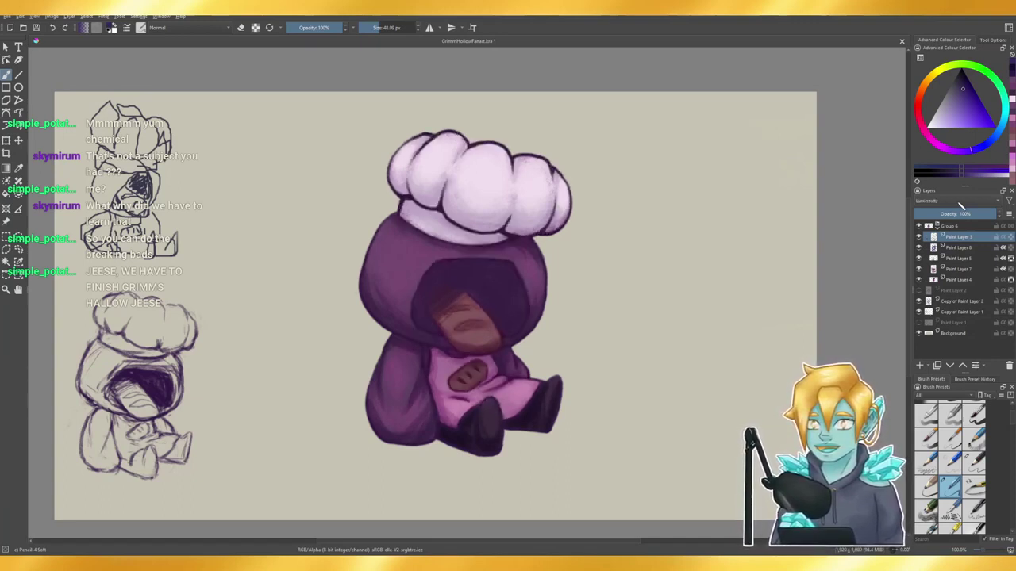
pyautogui.click(919, 237)
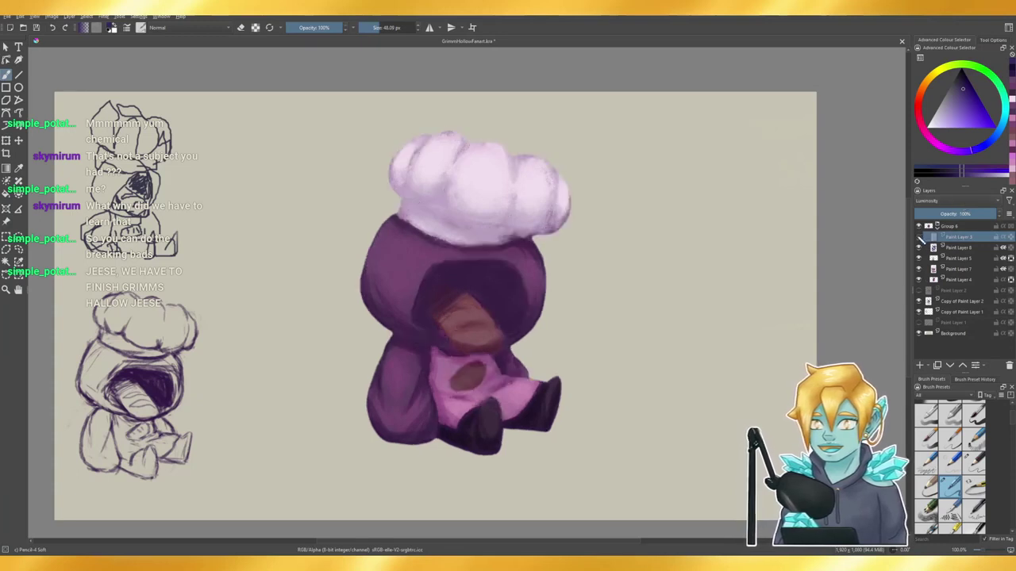
pyautogui.click(919, 236)
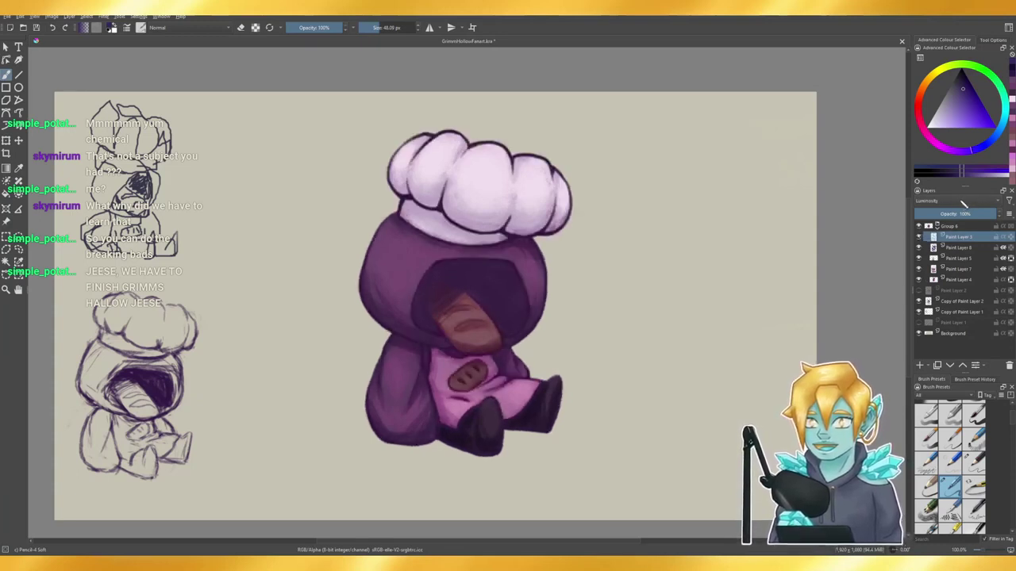
# - Try further blending modes such as Multiply on the line art layer, and restore its mode to Normal
pyautogui.scroll(-1, 962, 204)
pyautogui.scroll(-1, 963, 203)
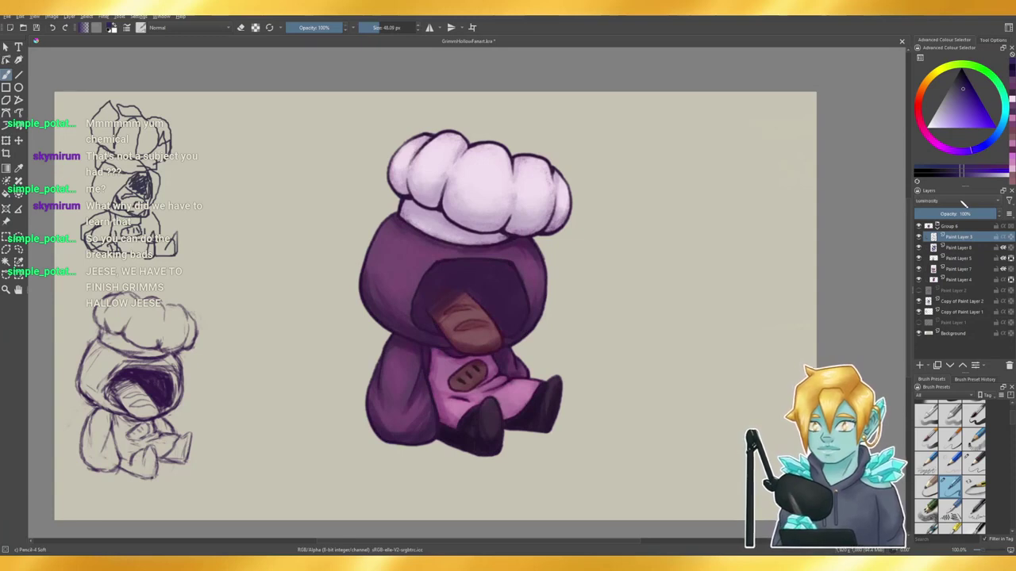
pyautogui.scroll(-1, 963, 203)
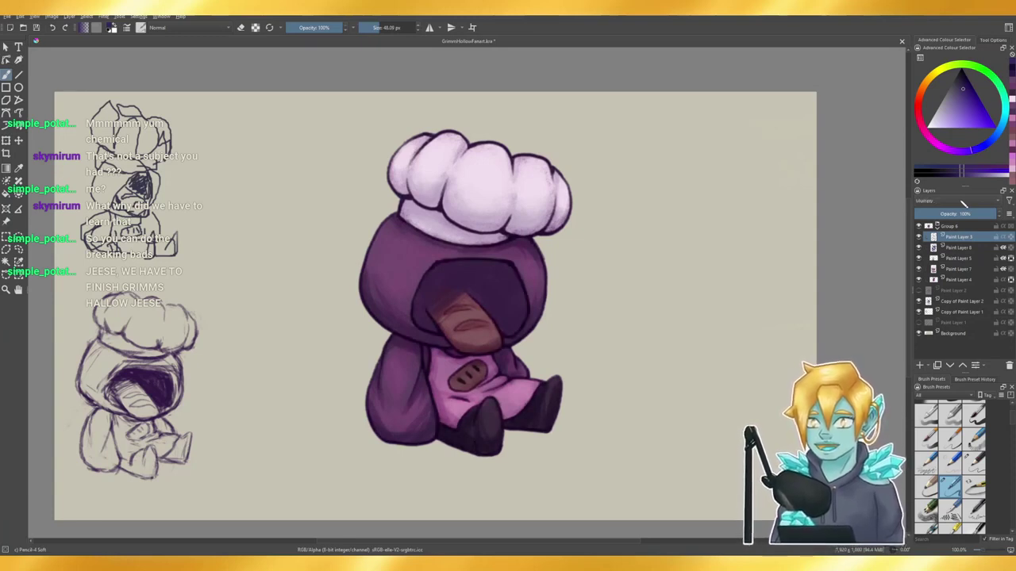
pyautogui.scroll(-1, 964, 204)
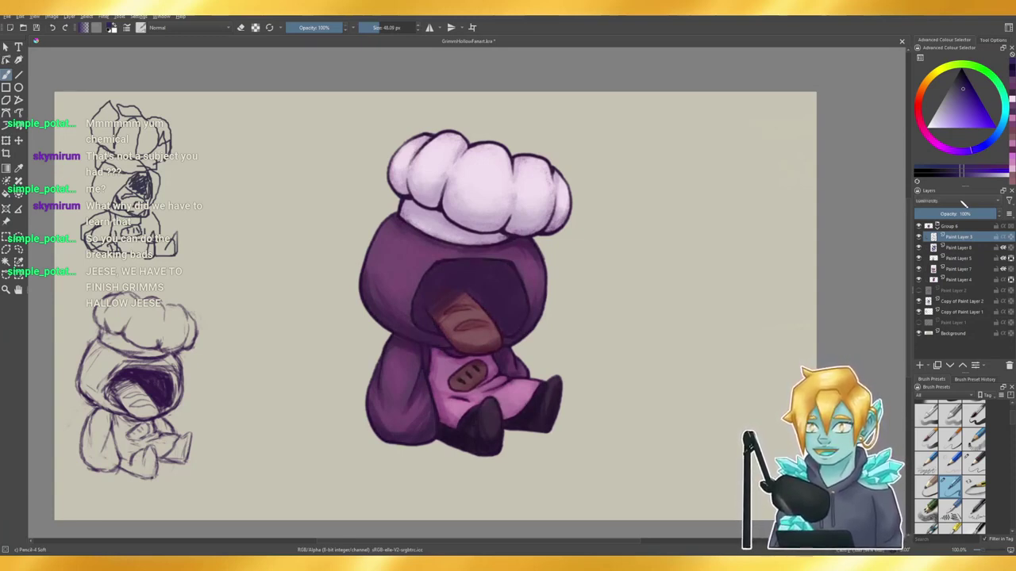
pyautogui.scroll(-2, 964, 204)
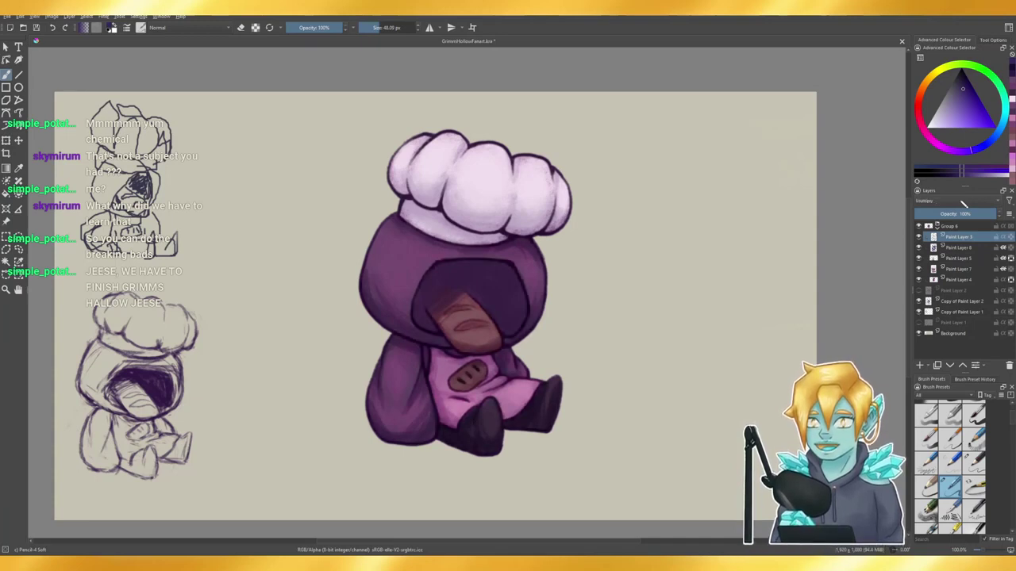
pyautogui.scroll(-1, 963, 203)
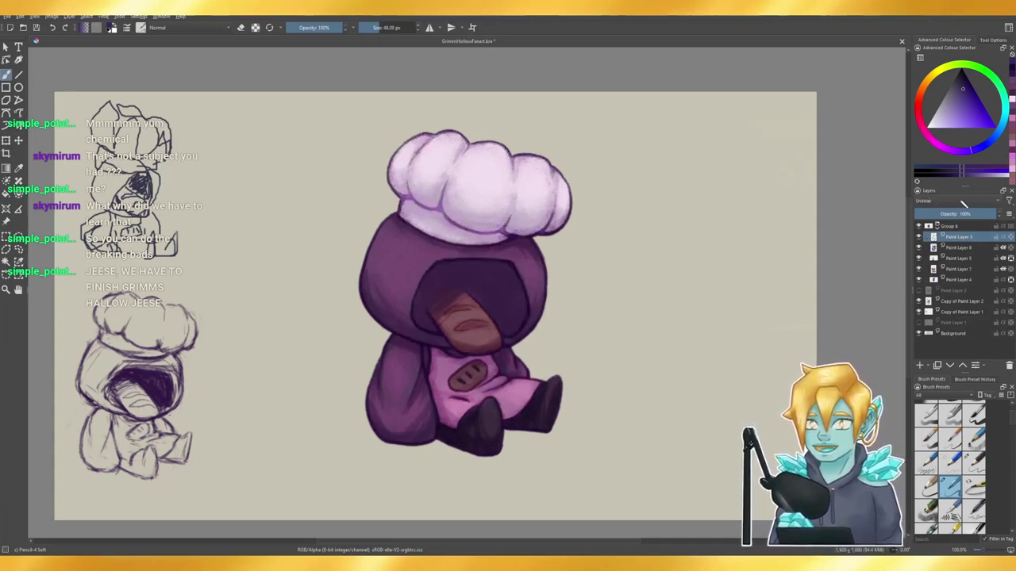
pyautogui.scroll(-2, 964, 204)
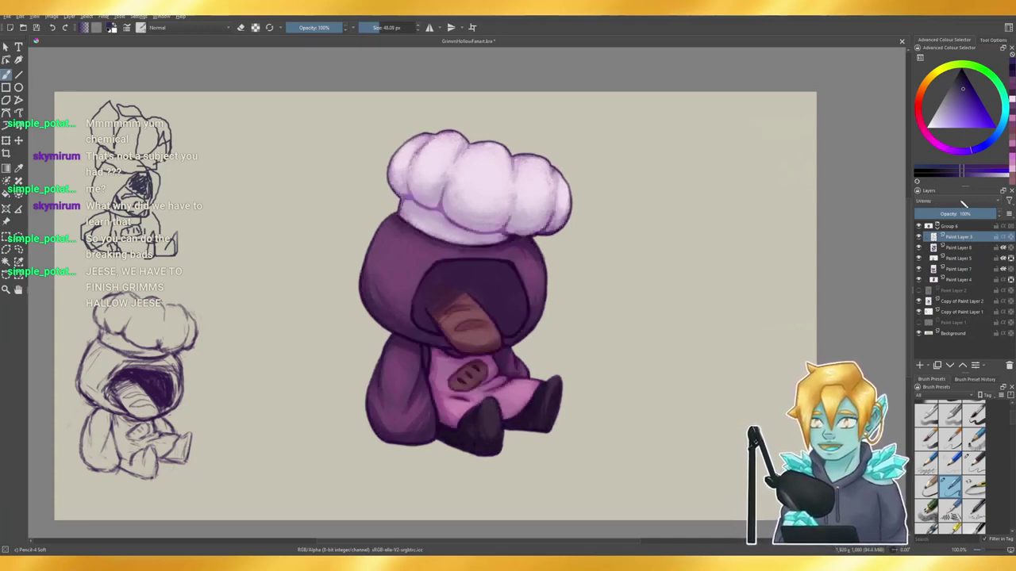
pyautogui.scroll(-2, 963, 203)
pyautogui.scroll(1, 963, 204)
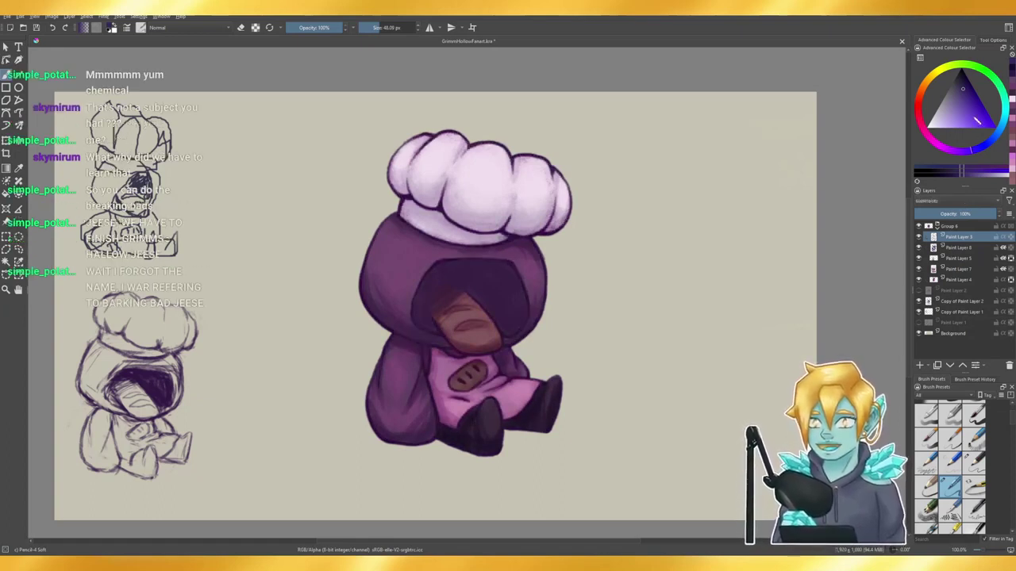
pyautogui.click(963, 83)
pyautogui.click(965, 80)
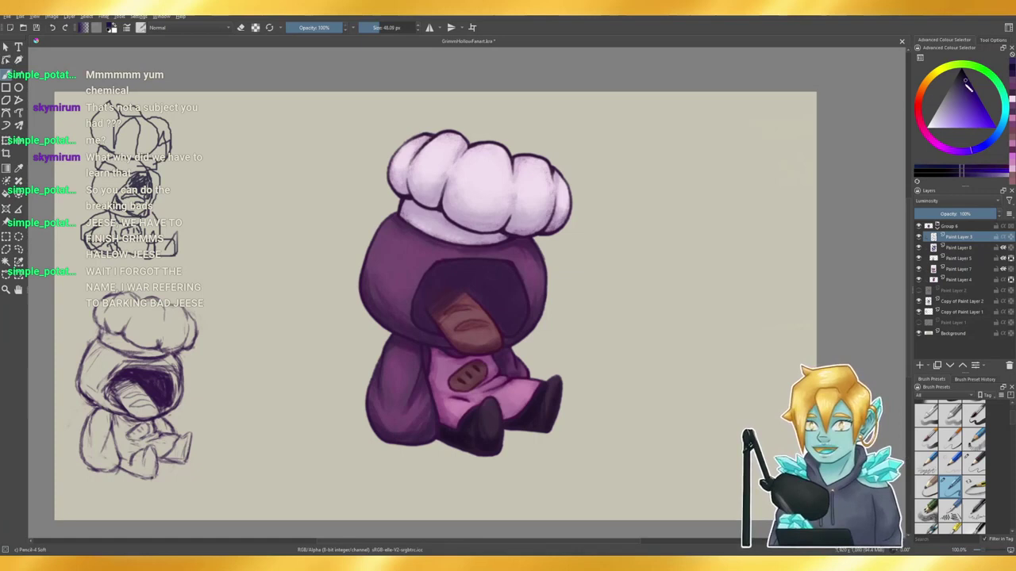
pyautogui.click(933, 213)
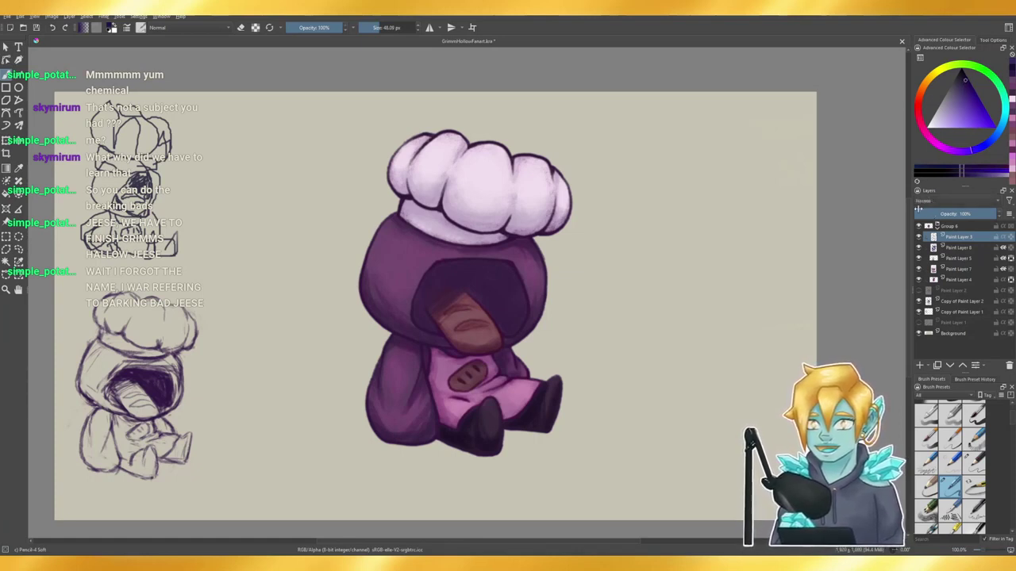
# - Sample the dark purple at the chef hat's left outline, return to the brush, and darken the sampled colour to near black
pyautogui.click(19, 168)
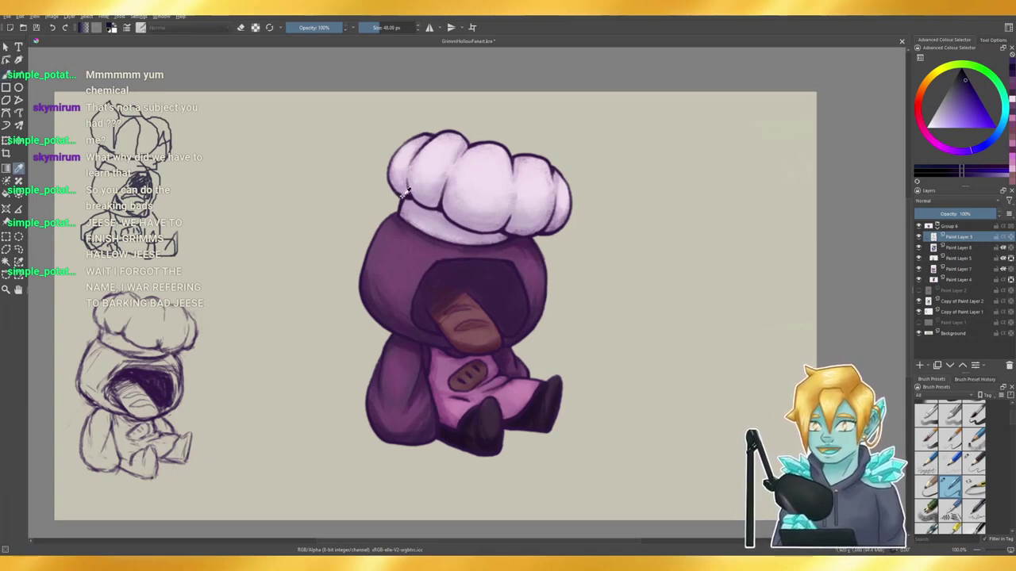
pyautogui.click(404, 195)
pyautogui.click(8, 76)
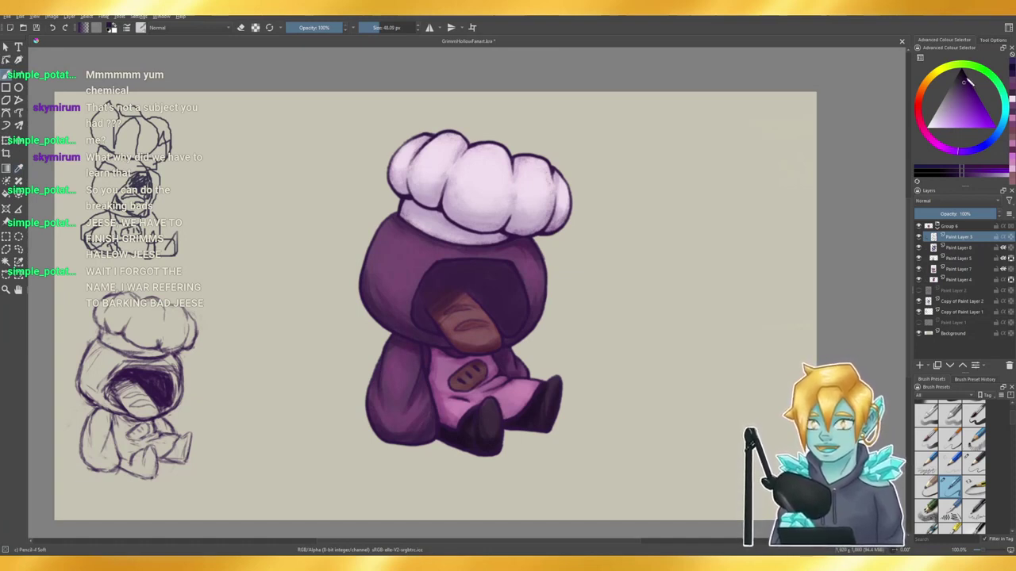
pyautogui.moveTo(965, 79); pyautogui.dragTo(964, 76)
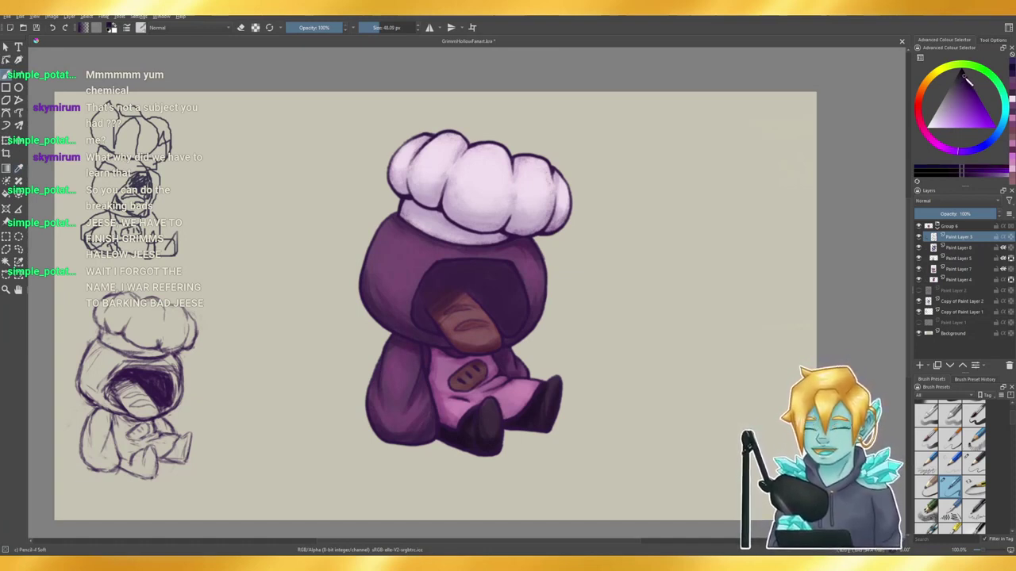
pyautogui.click(963, 77)
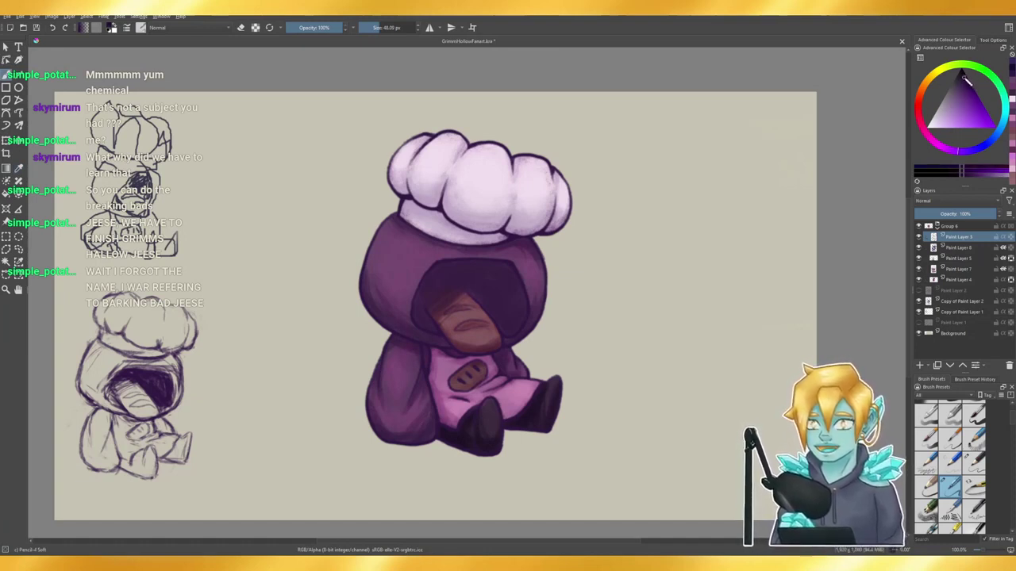
pyautogui.click(388, 28)
pyautogui.moveTo(407, 319)
pyautogui.mouseDown()
pyautogui.moveTo(408, 418)
pyautogui.moveTo(439, 331)
pyautogui.mouseUp()
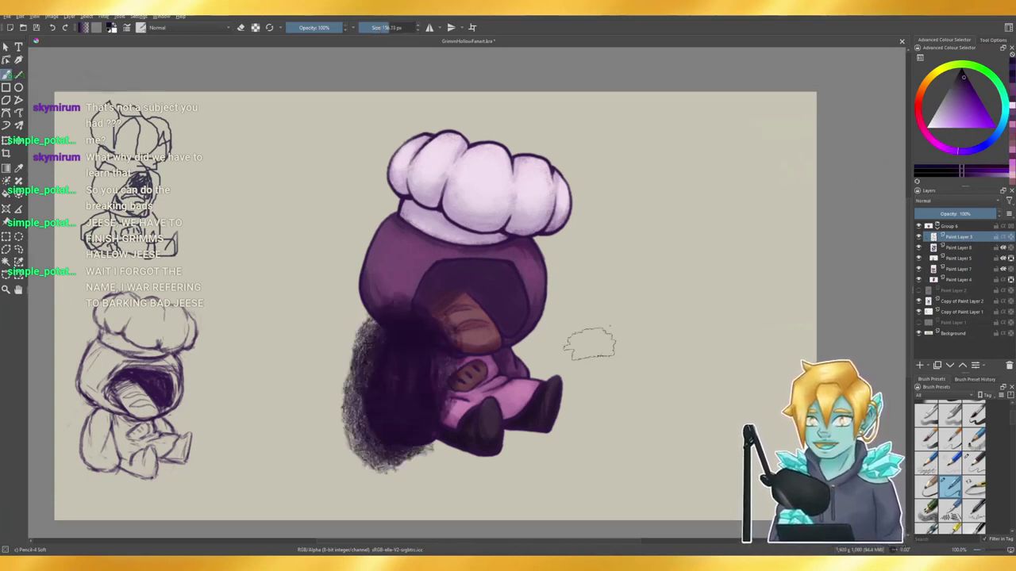
pyautogui.hotkey('ctrl', 'z')
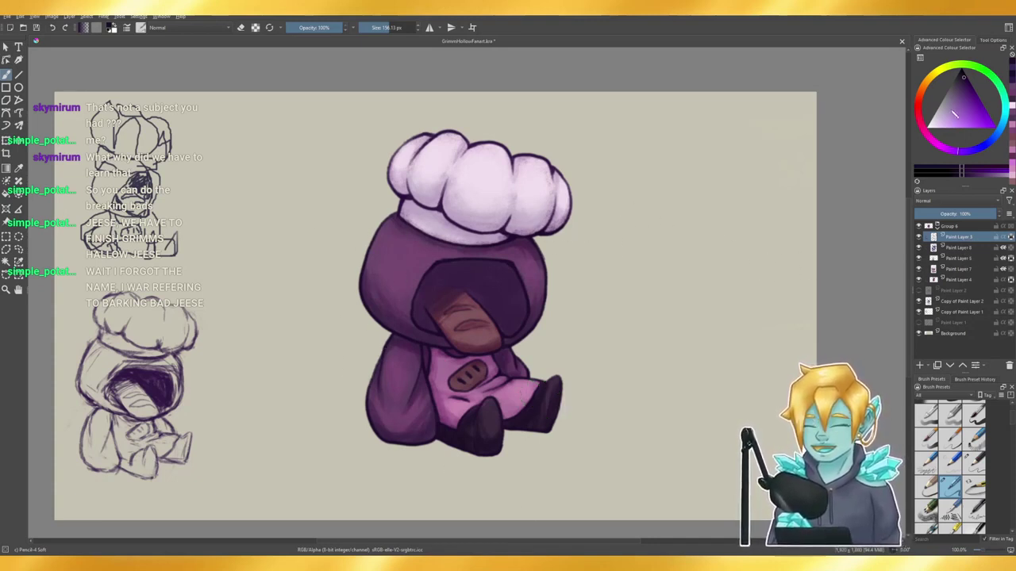
# - Repaint the chef hat's outlines, including the lower brim, in a light lavender using a smaller brush for the remaining lines
pyautogui.moveTo(955, 114); pyautogui.dragTo(947, 116)
pyautogui.moveTo(547, 136)
pyautogui.mouseDown()
pyautogui.moveTo(583, 168)
pyautogui.moveTo(471, 210)
pyautogui.moveTo(453, 186)
pyautogui.mouseUp()
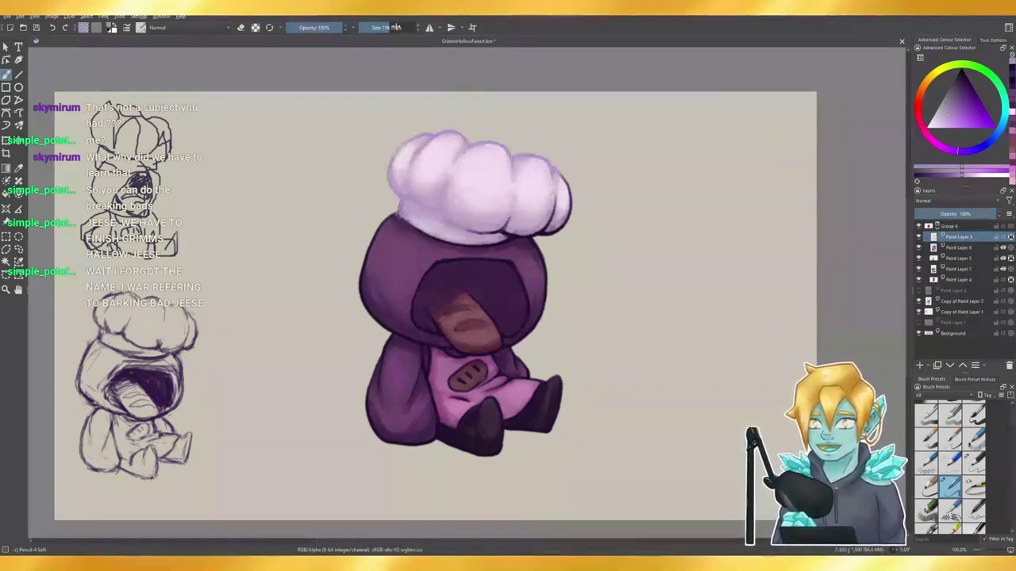
pyautogui.moveTo(396, 27); pyautogui.dragTo(386, 27)
pyautogui.moveTo(483, 225)
pyautogui.mouseDown()
pyautogui.moveTo(560, 216)
pyautogui.moveTo(565, 183)
pyautogui.mouseUp()
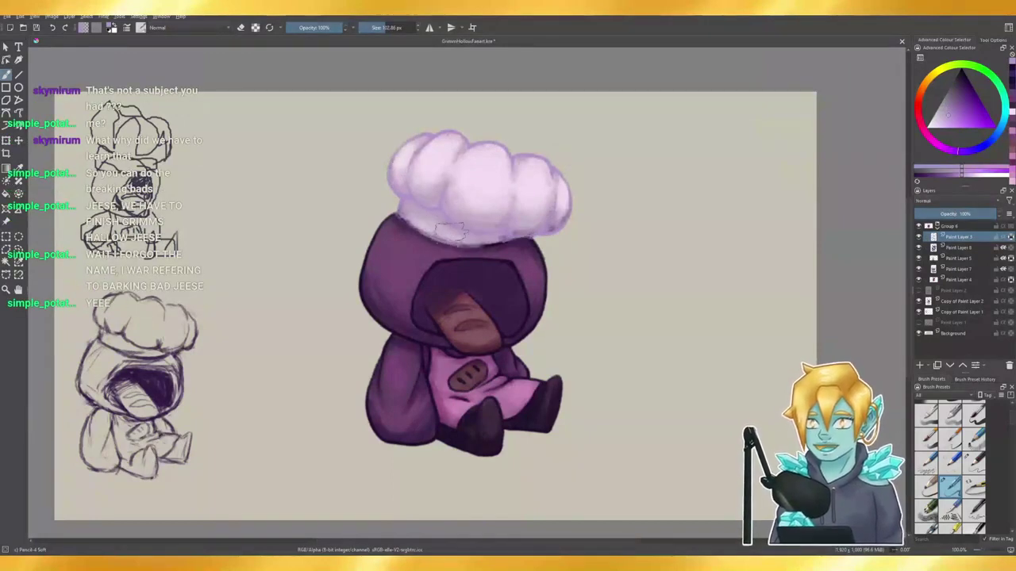
pyautogui.moveTo(451, 232); pyautogui.dragTo(497, 231)
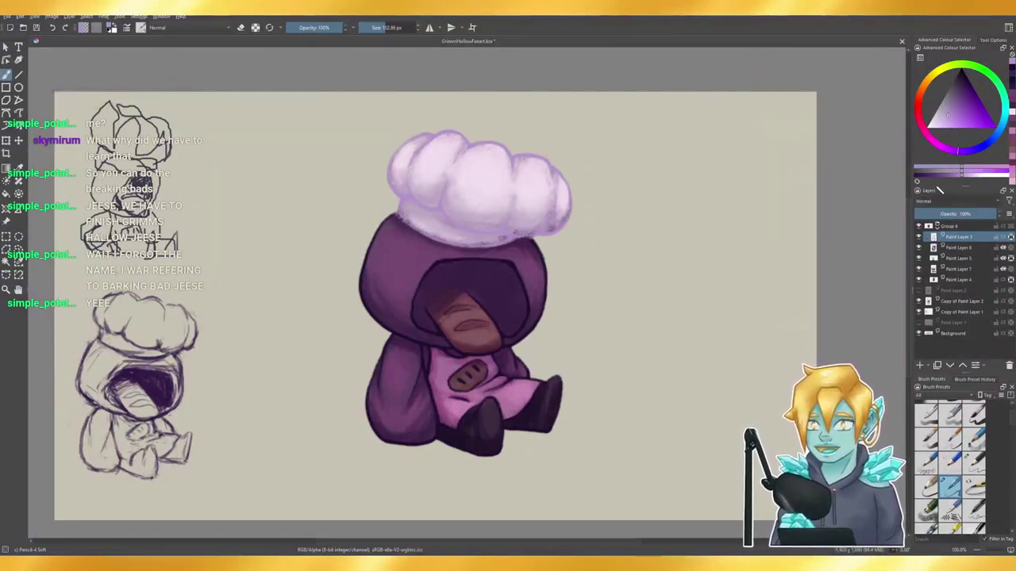
# - Set the blending mode of the outline layer to Luminosity
pyautogui.click(946, 204)
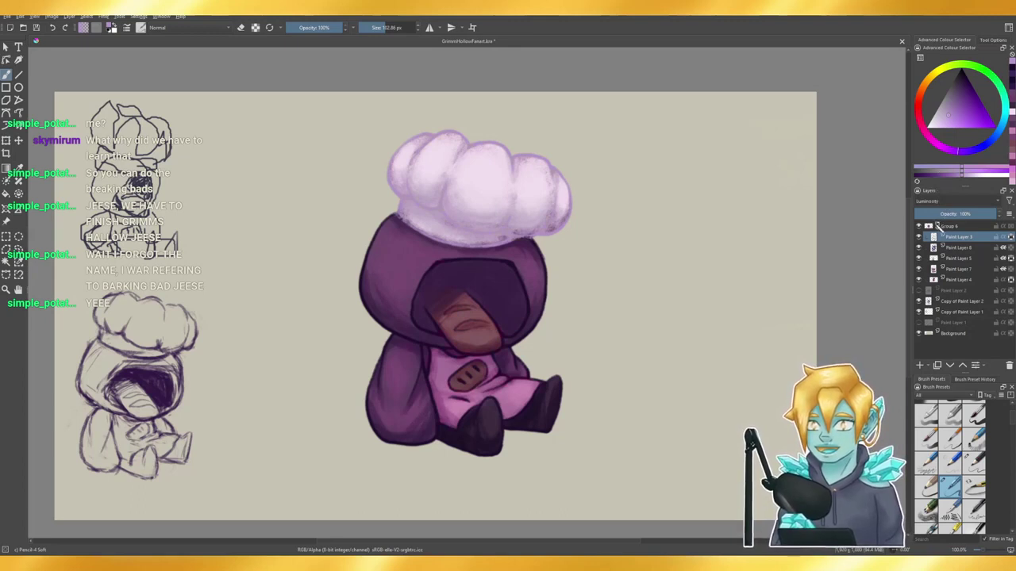
pyautogui.press('Up')
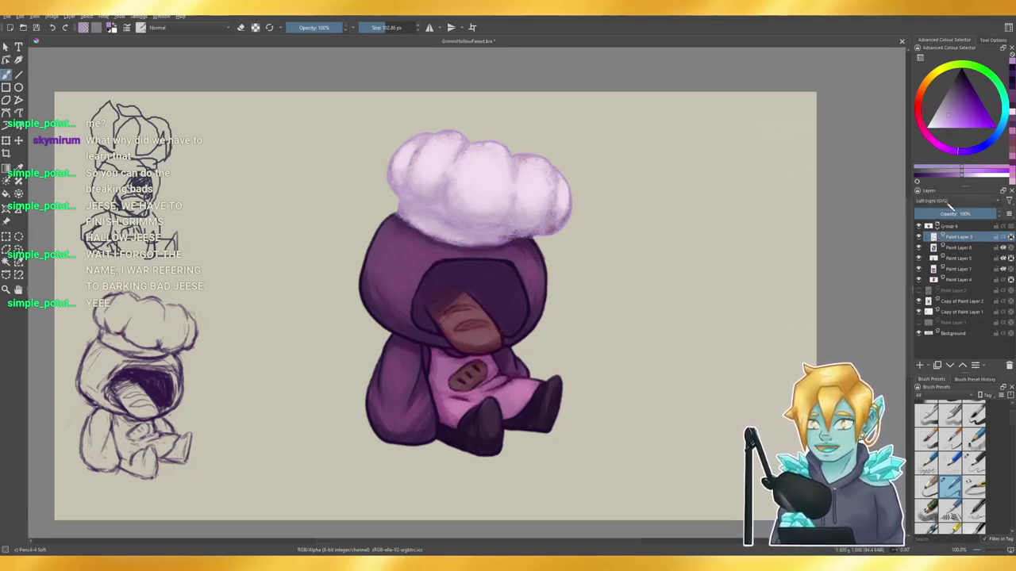
pyautogui.scroll(3, 952, 201)
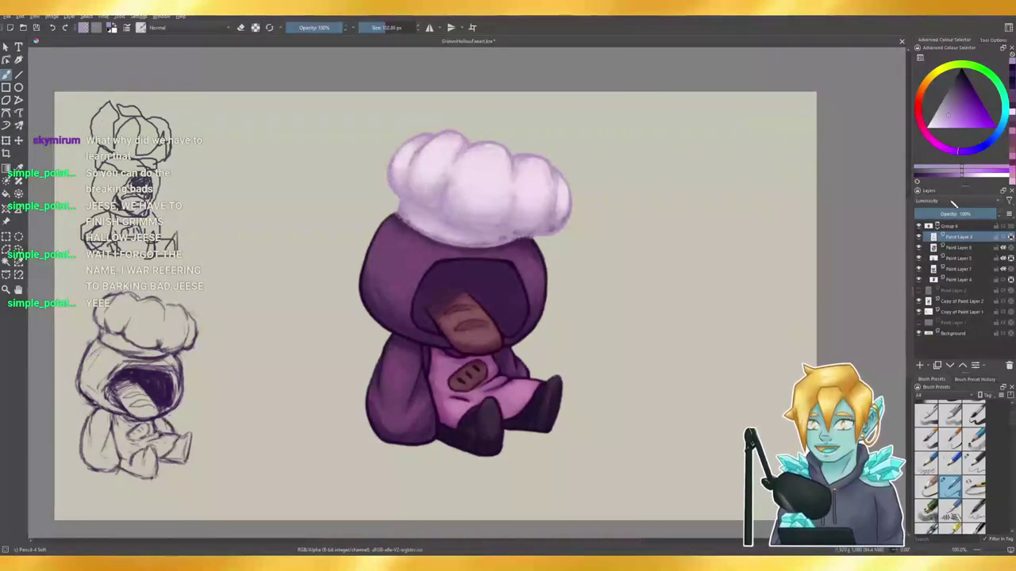
# - Repaint the chef hat's outlines in darker purple shades, including where the brim meets the hood
pyautogui.click(954, 101)
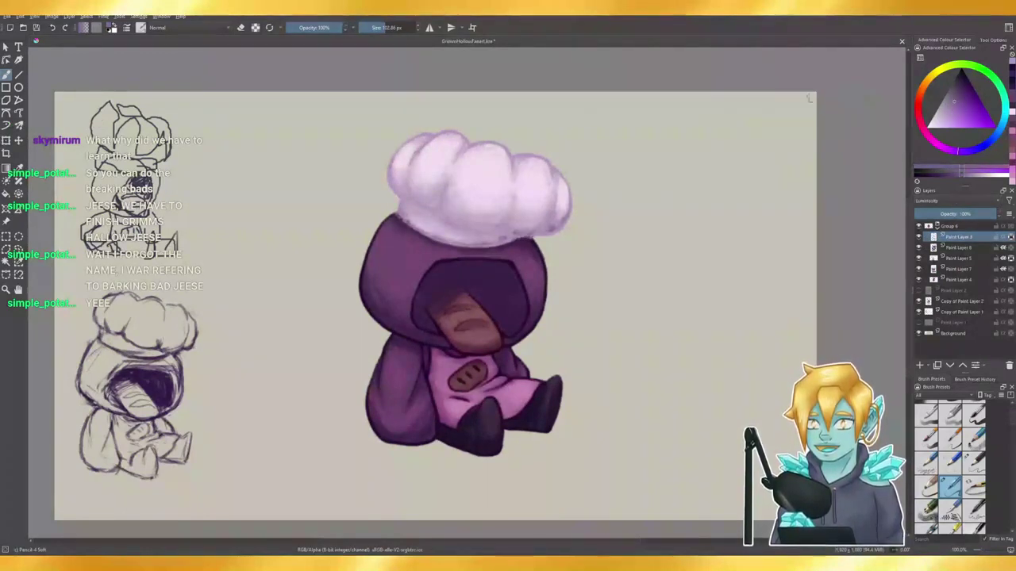
pyautogui.moveTo(500, 151)
pyautogui.mouseDown()
pyautogui.moveTo(413, 205)
pyautogui.moveTo(496, 235)
pyautogui.moveTo(554, 178)
pyautogui.mouseUp()
pyautogui.click(958, 91)
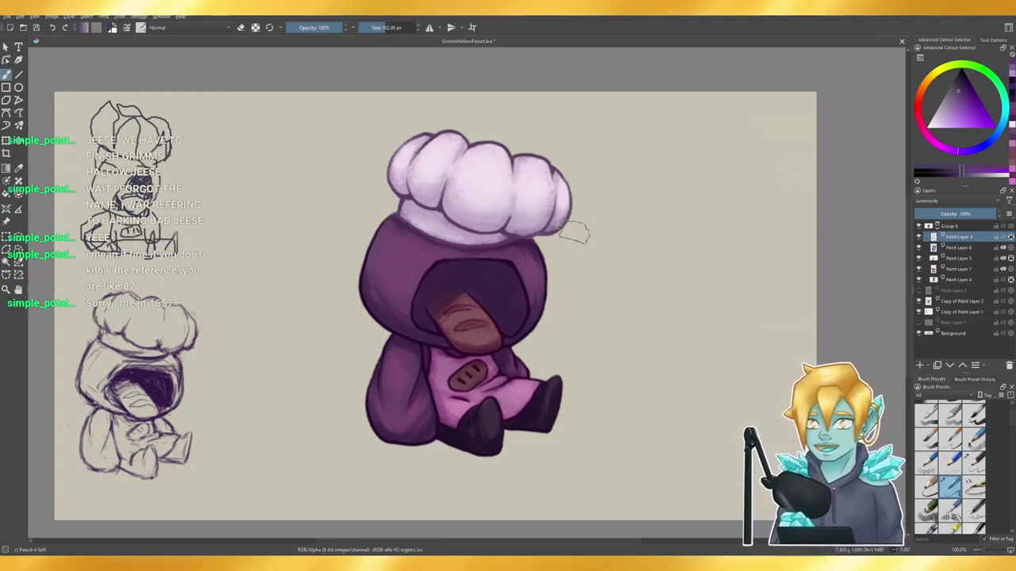
pyautogui.moveTo(961, 94); pyautogui.dragTo(966, 96)
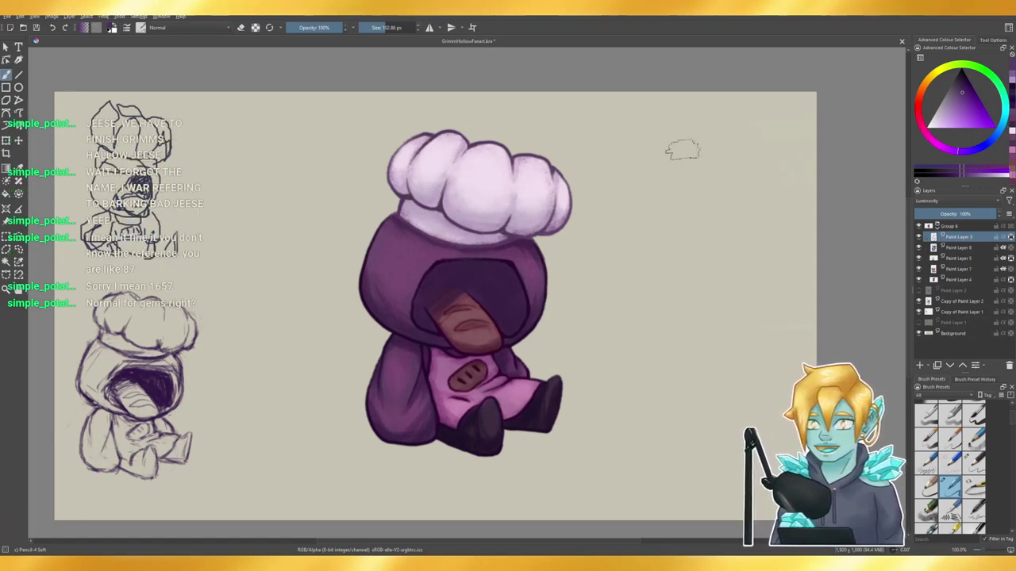
pyautogui.moveTo(963, 91); pyautogui.dragTo(966, 82)
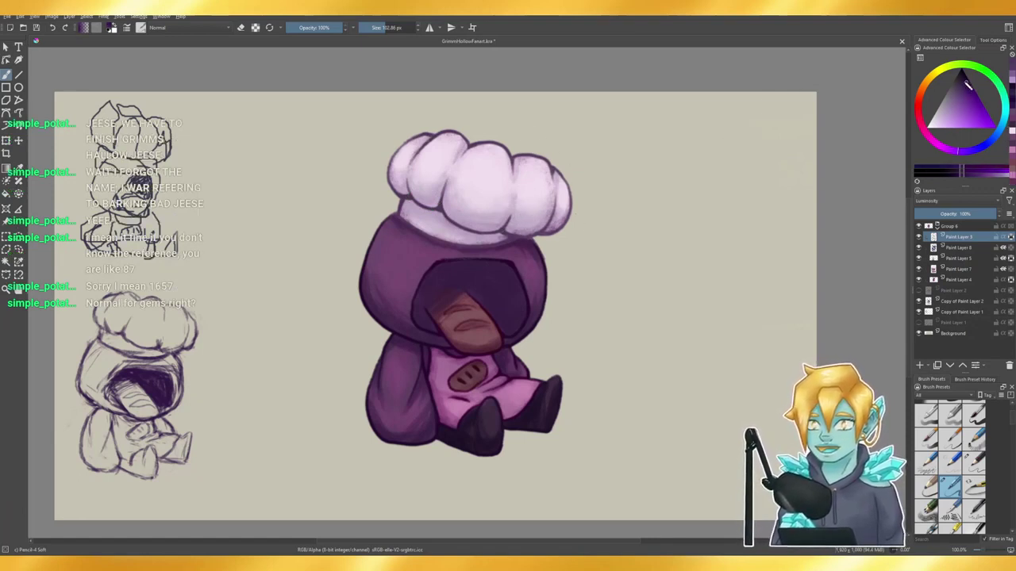
pyautogui.moveTo(396, 233)
pyautogui.mouseDown()
pyautogui.moveTo(418, 225)
pyautogui.moveTo(406, 226)
pyautogui.mouseUp()
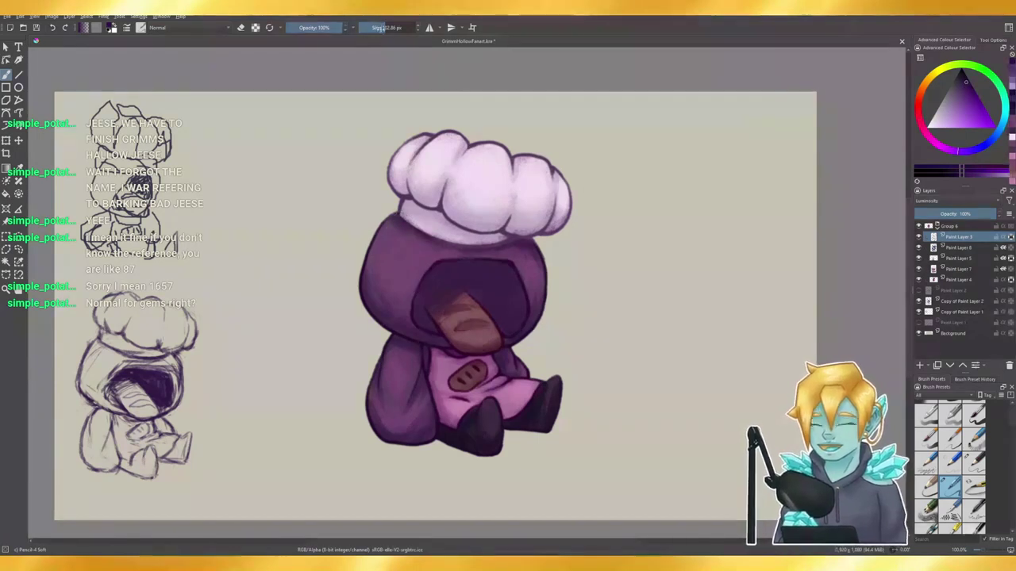
# - Reduce the brush to about 57 px and touch up the upper outline of the hat's middle puff in a slightly lighter purple
pyautogui.click(381, 28)
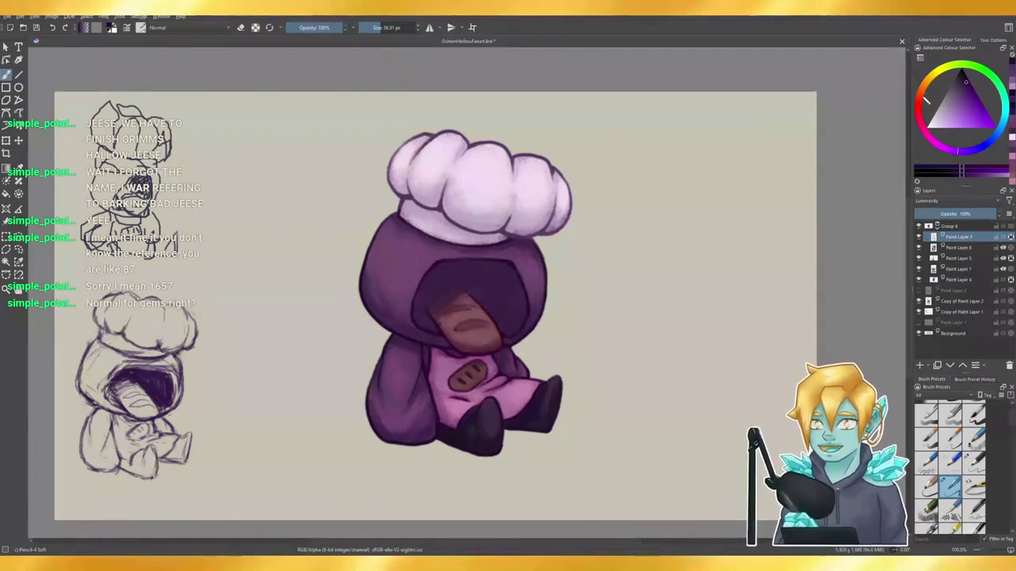
pyautogui.click(967, 91)
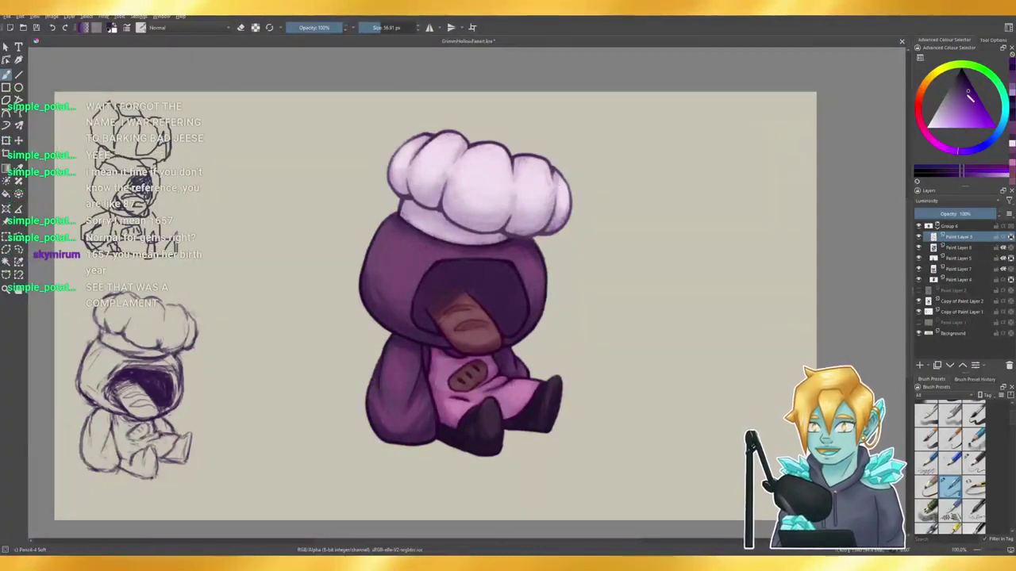
pyautogui.click(968, 97)
pyautogui.moveTo(493, 147); pyautogui.dragTo(508, 151)
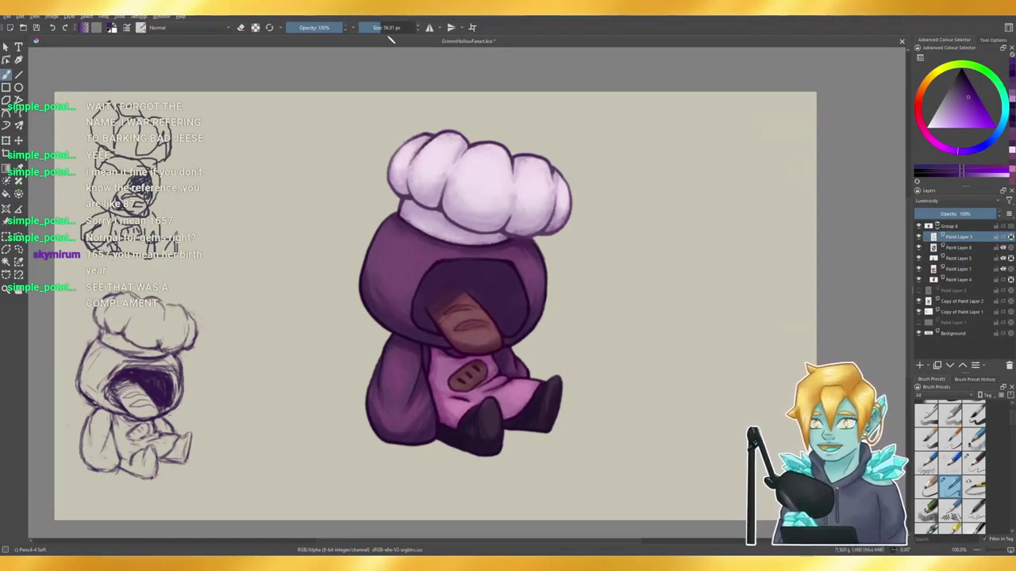
# - Adjust the brush size, darken the purple, and soften the line along the hat's lower brim by erasing
pyautogui.moveTo(381, 32); pyautogui.dragTo(384, 31)
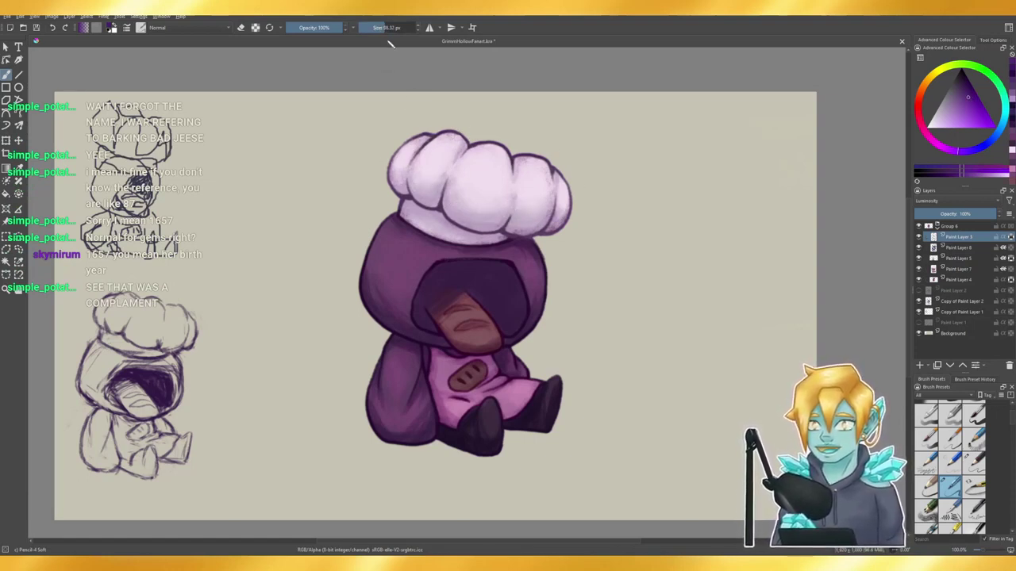
pyautogui.moveTo(385, 30); pyautogui.dragTo(380, 27)
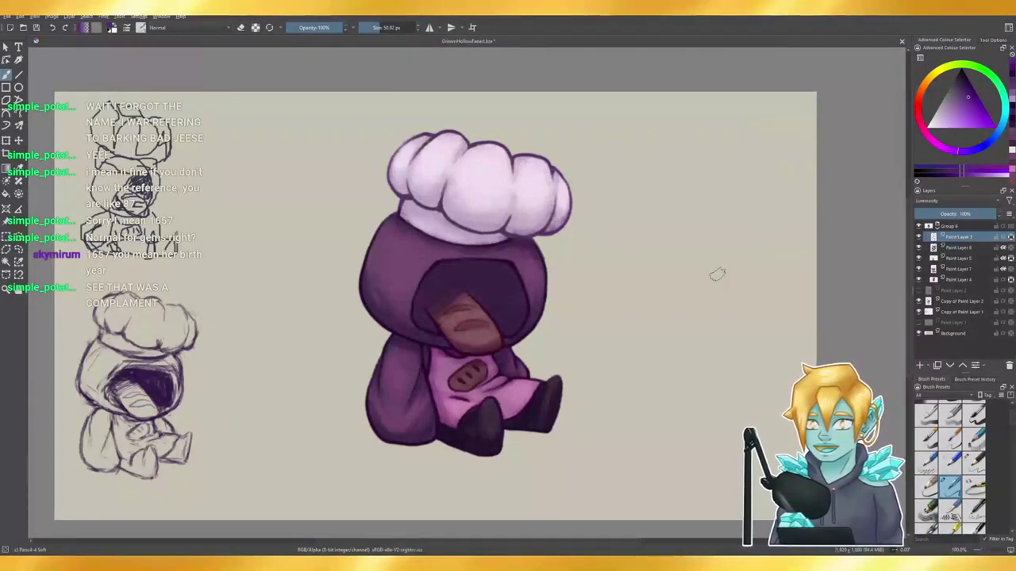
pyautogui.click(969, 90)
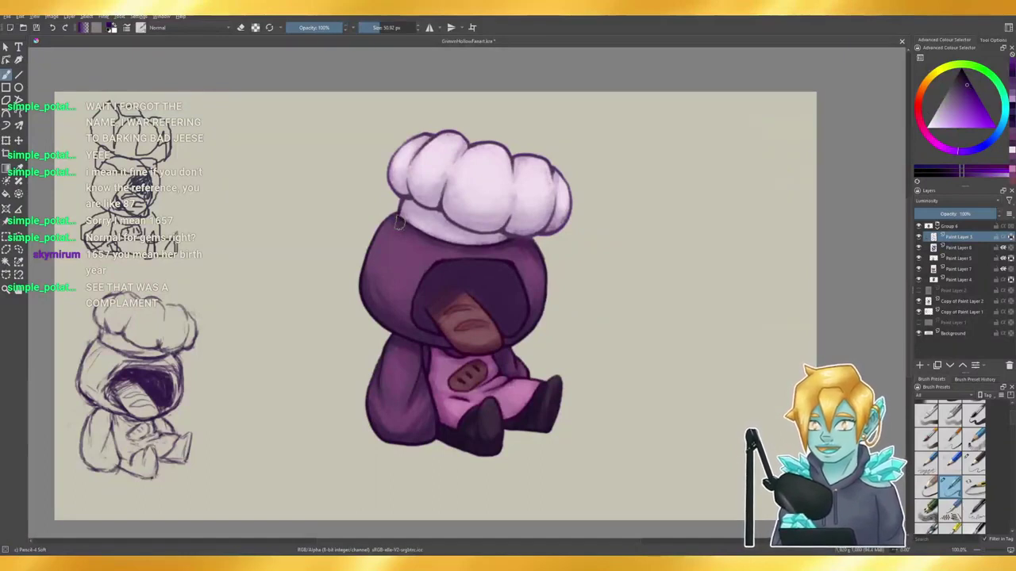
pyautogui.press('e')
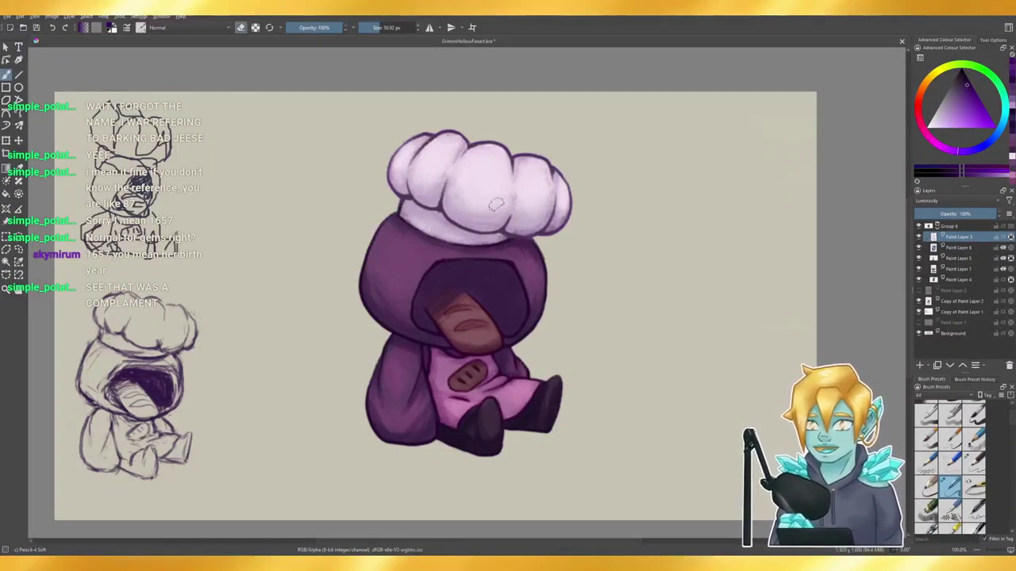
pyautogui.moveTo(420, 232); pyautogui.dragTo(471, 244)
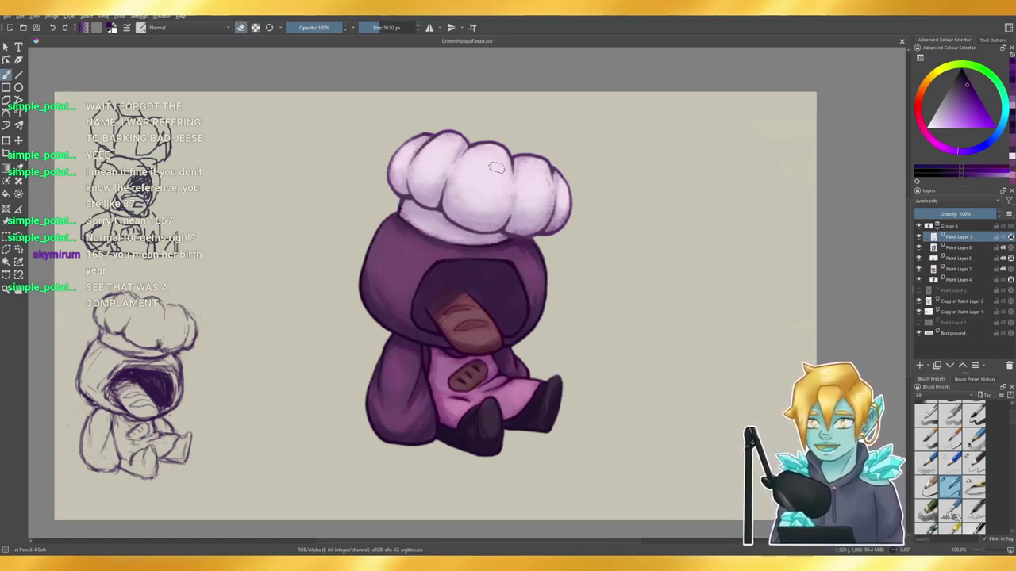
pyautogui.press('e')
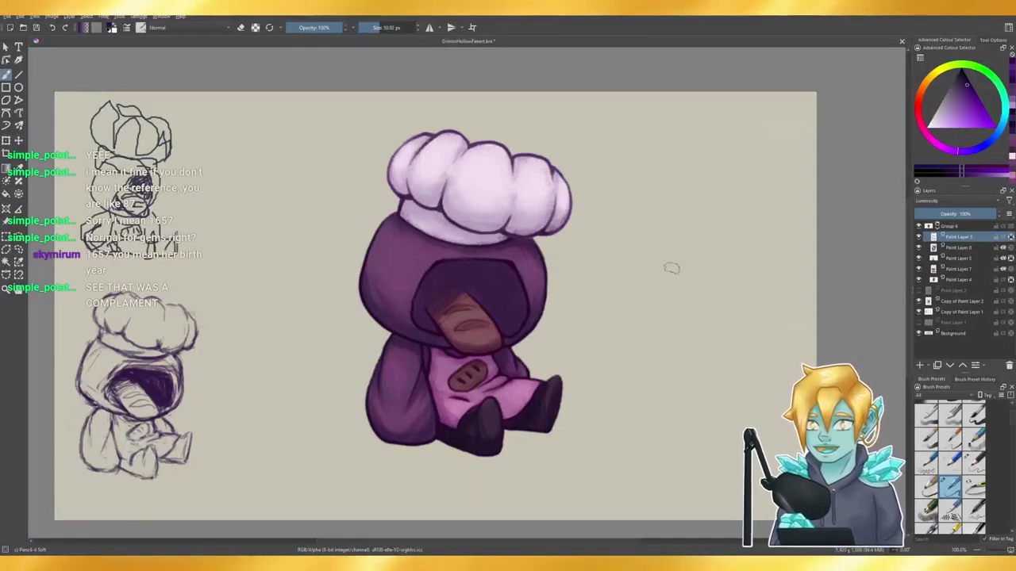
pyautogui.press('e')
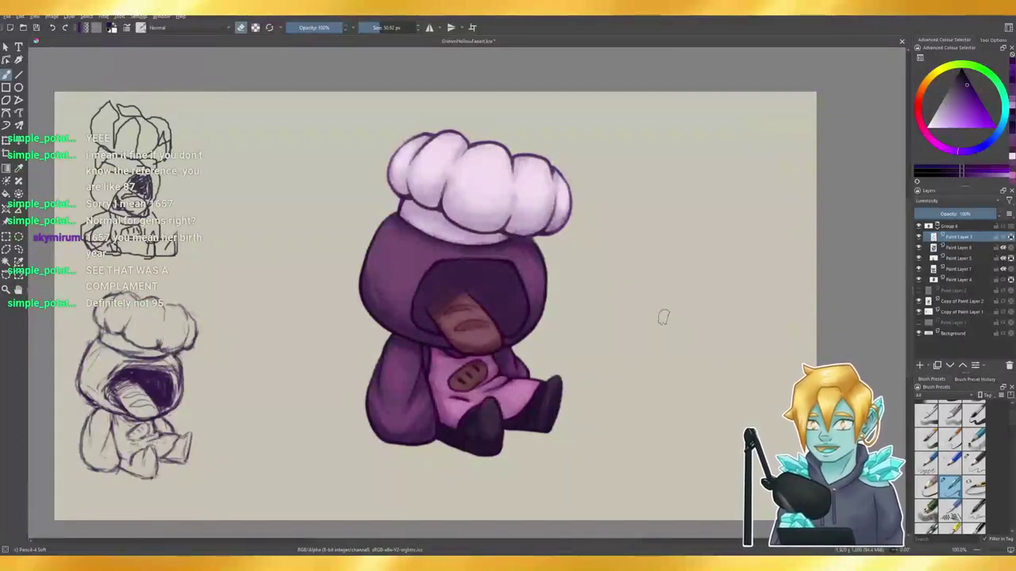
pyautogui.press('e')
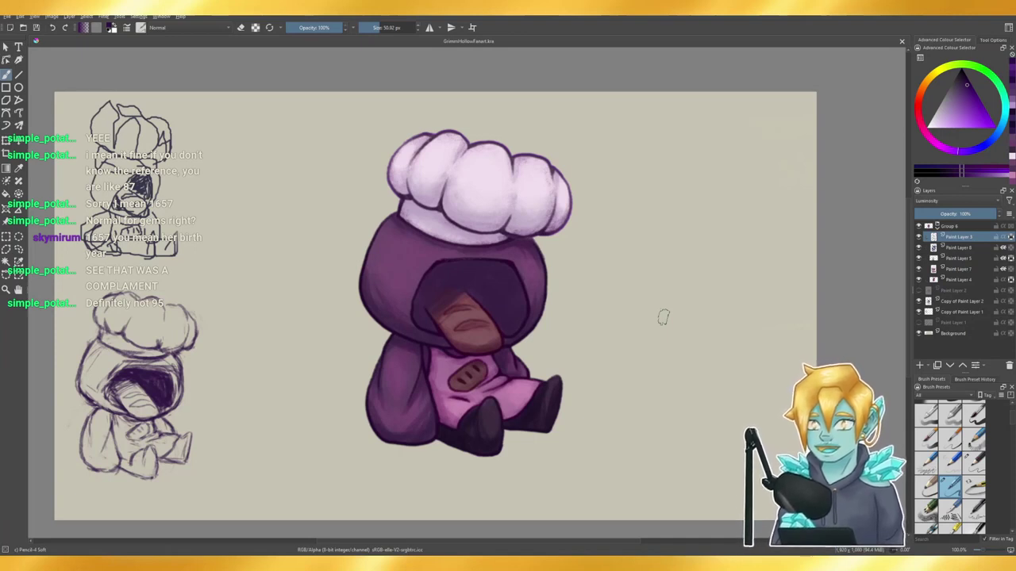
# - Add a new layer above the existing shading layer and paint purple shadows under the hat's puffs, undoing unwanted strokes
pyautogui.click(957, 251)
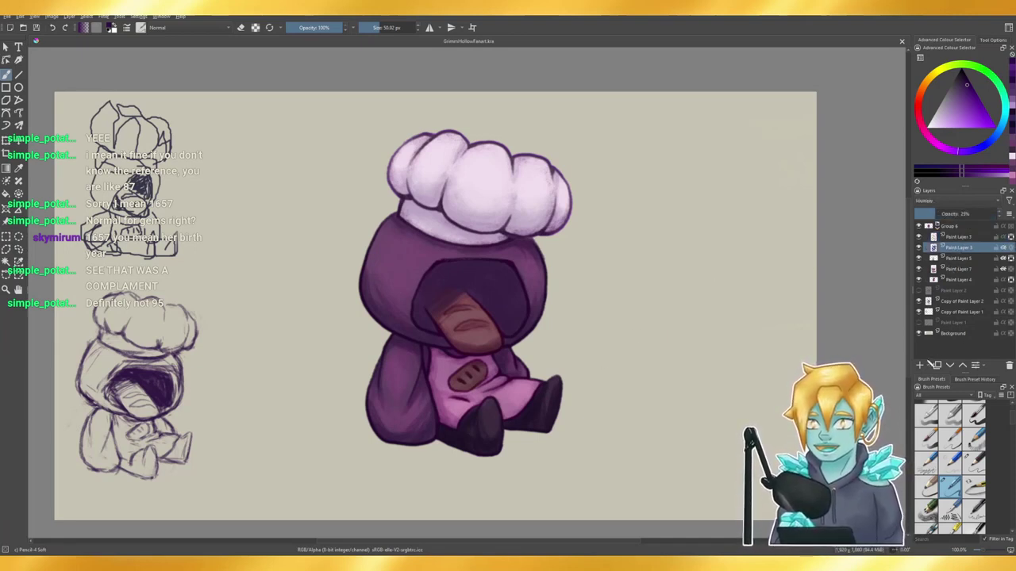
pyautogui.click(921, 365)
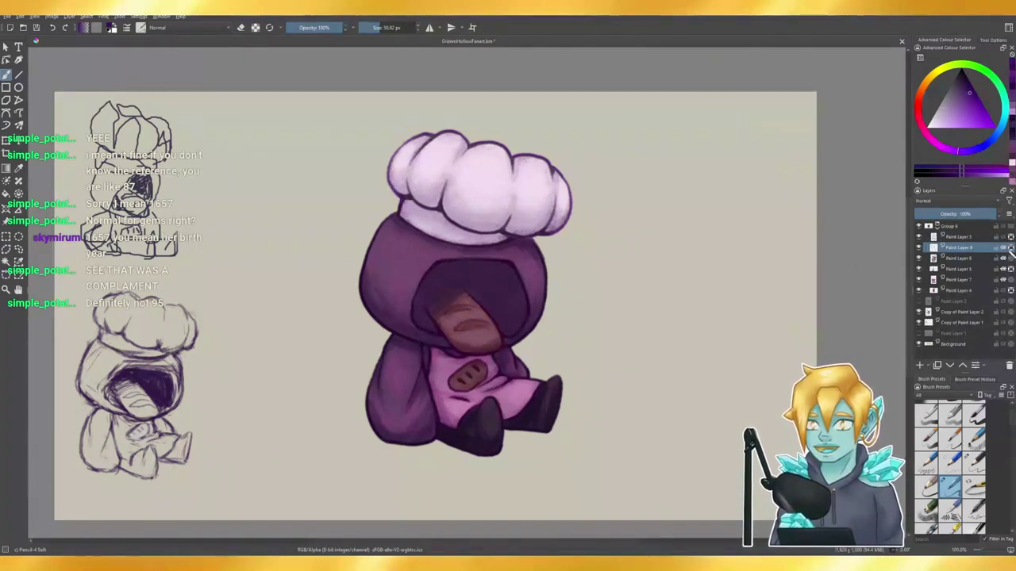
pyautogui.click(382, 28)
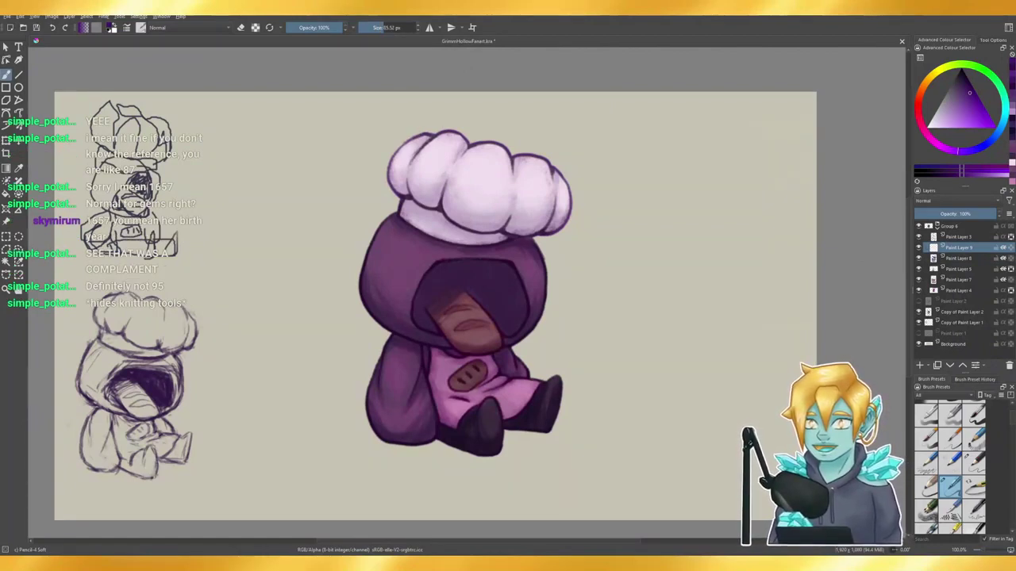
pyautogui.moveTo(396, 183)
pyautogui.mouseDown()
pyautogui.moveTo(407, 196)
pyautogui.moveTo(423, 193)
pyautogui.moveTo(398, 189)
pyautogui.moveTo(420, 209)
pyautogui.moveTo(436, 208)
pyautogui.moveTo(441, 189)
pyautogui.moveTo(431, 208)
pyautogui.moveTo(477, 238)
pyautogui.moveTo(456, 230)
pyautogui.moveTo(500, 238)
pyautogui.moveTo(461, 225)
pyautogui.moveTo(501, 228)
pyautogui.moveTo(512, 215)
pyautogui.moveTo(512, 234)
pyautogui.moveTo(520, 223)
pyautogui.moveTo(476, 218)
pyautogui.moveTo(549, 230)
pyautogui.mouseUp()
pyautogui.hotkey('ctrl', 'z')
pyautogui.hotkey('ctrl', 'z')
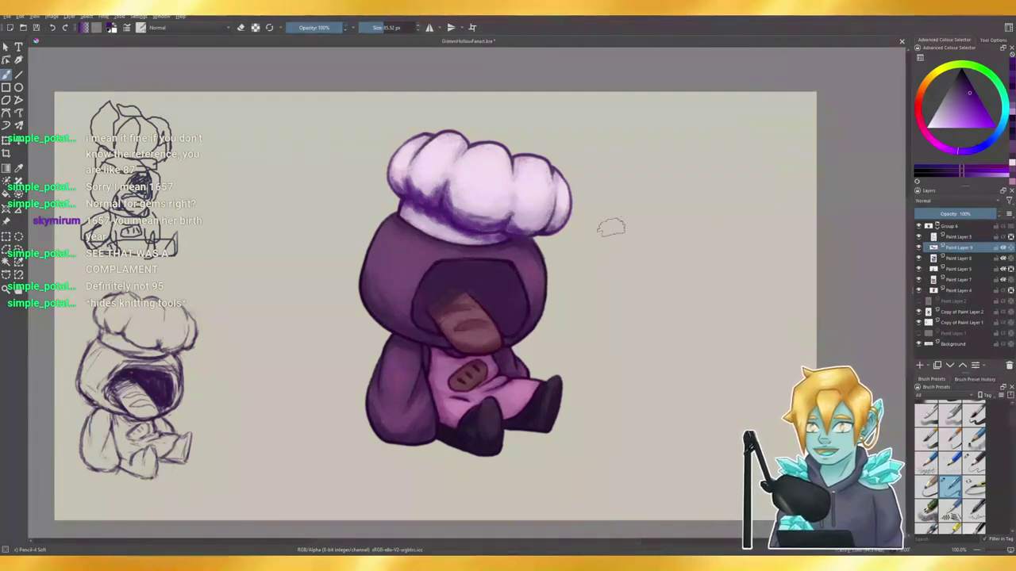
# - Set the new hat shadow layer to Multiply blending at 44% opacity
pyautogui.click(952, 200)
pyautogui.click(948, 195)
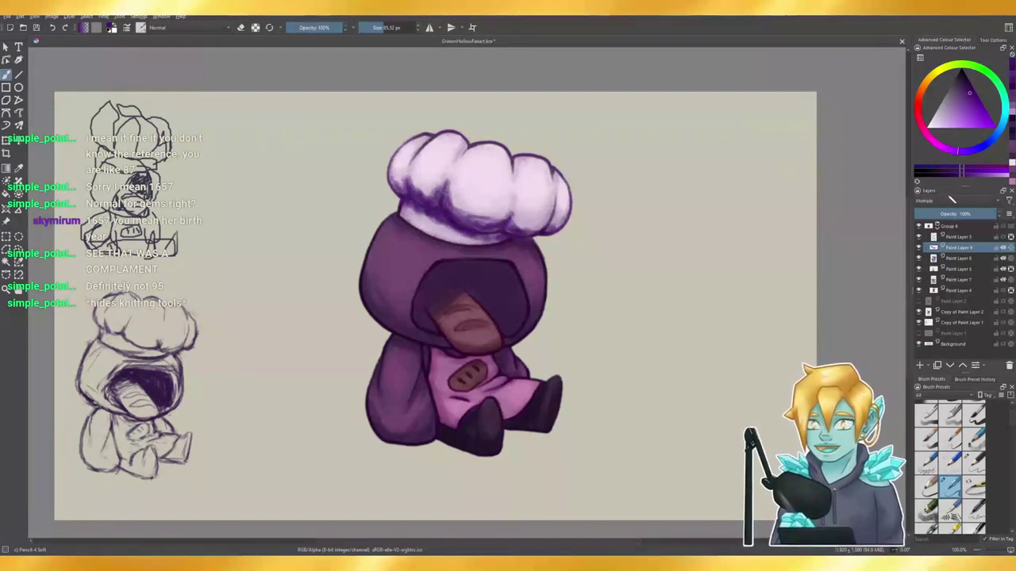
pyautogui.moveTo(949, 215)
pyautogui.mouseDown()
pyautogui.moveTo(934, 214)
pyautogui.moveTo(948, 216)
pyautogui.mouseUp()
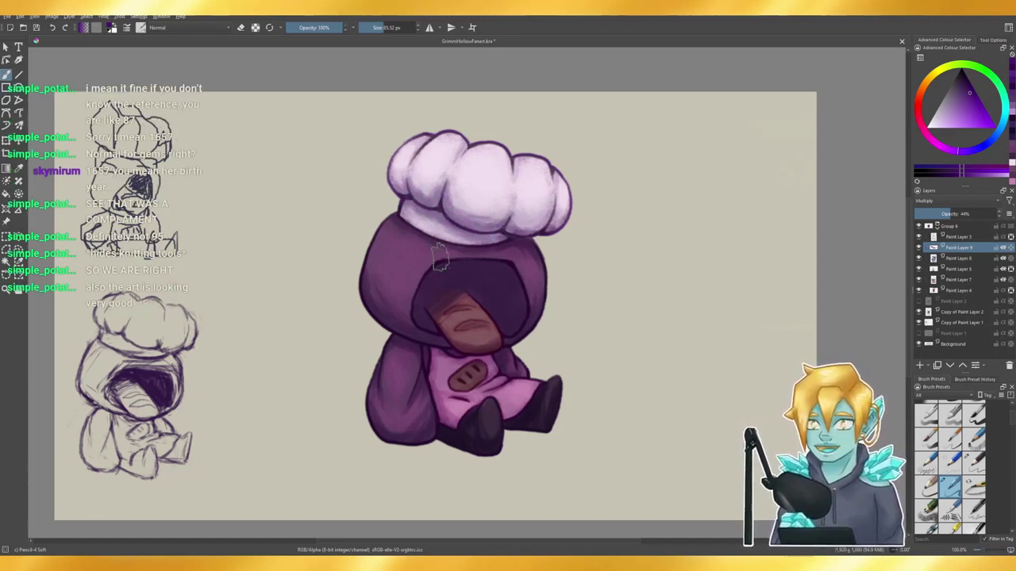
# - Try brush sizes between about 13 px and 195 px, ending with a medium-sized brush for the hat shadow layer
pyautogui.click(391, 27)
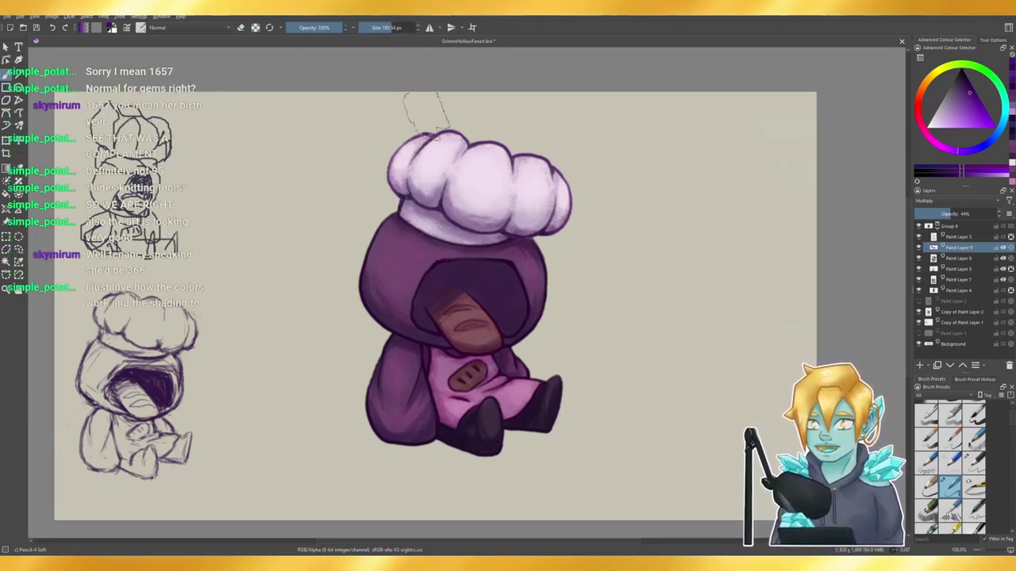
pyautogui.click(372, 28)
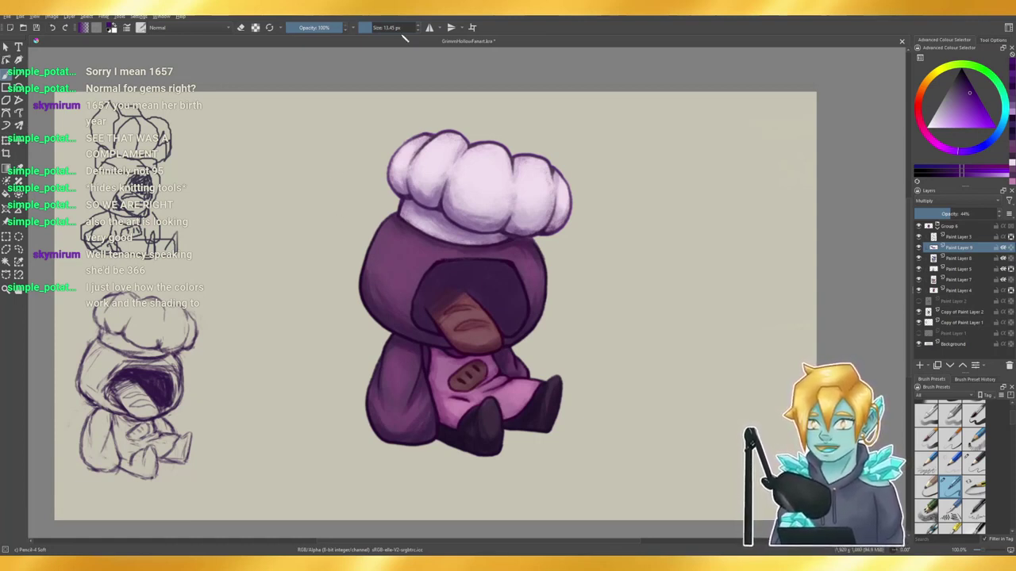
pyautogui.click(376, 27)
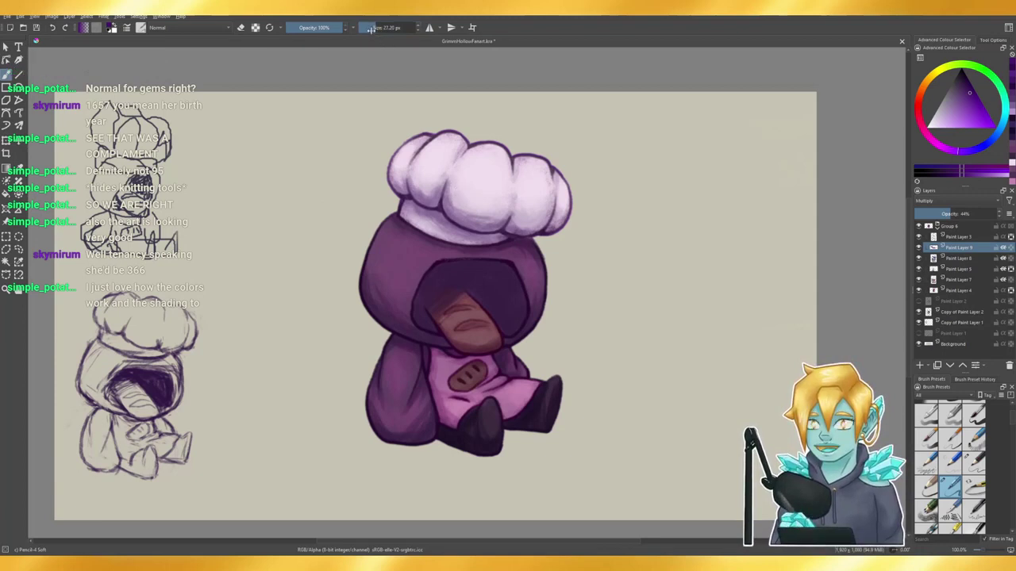
pyautogui.moveTo(370, 29); pyautogui.dragTo(392, 37)
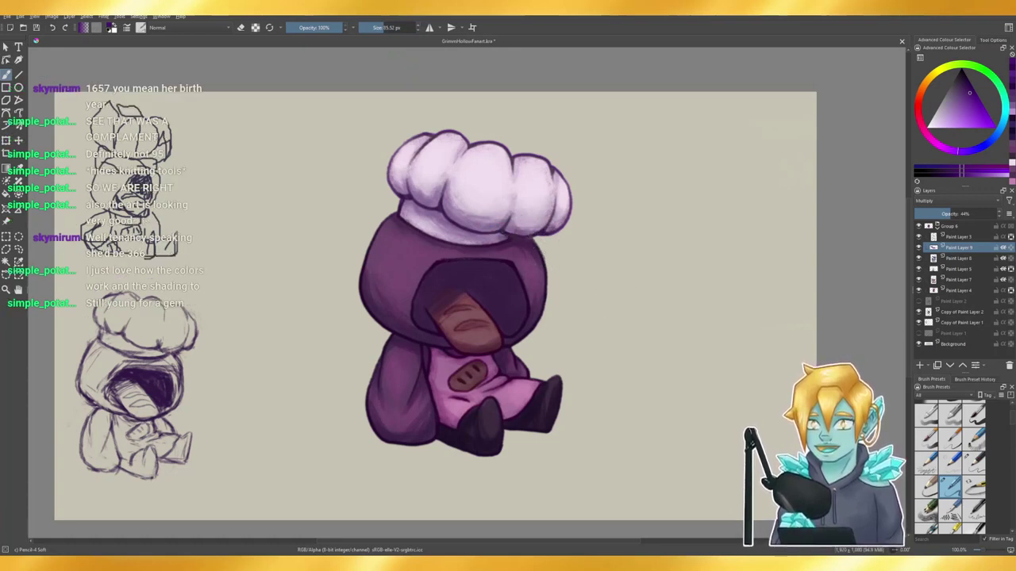
pyautogui.click(386, 29)
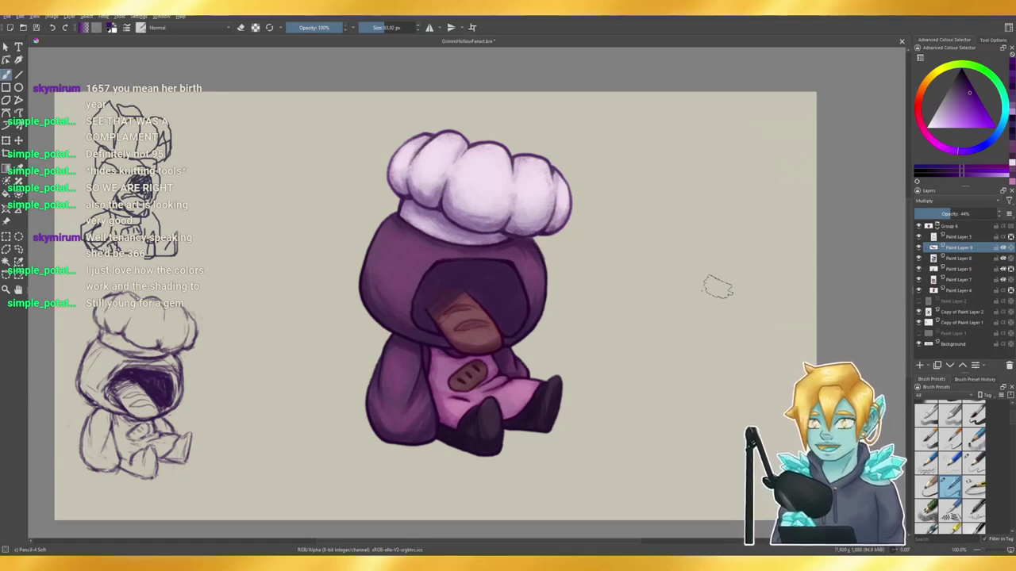
# - Toggle the visibility of the shading and base colour layers to compare the character with and without them
pyautogui.click(919, 259)
pyautogui.click(920, 259)
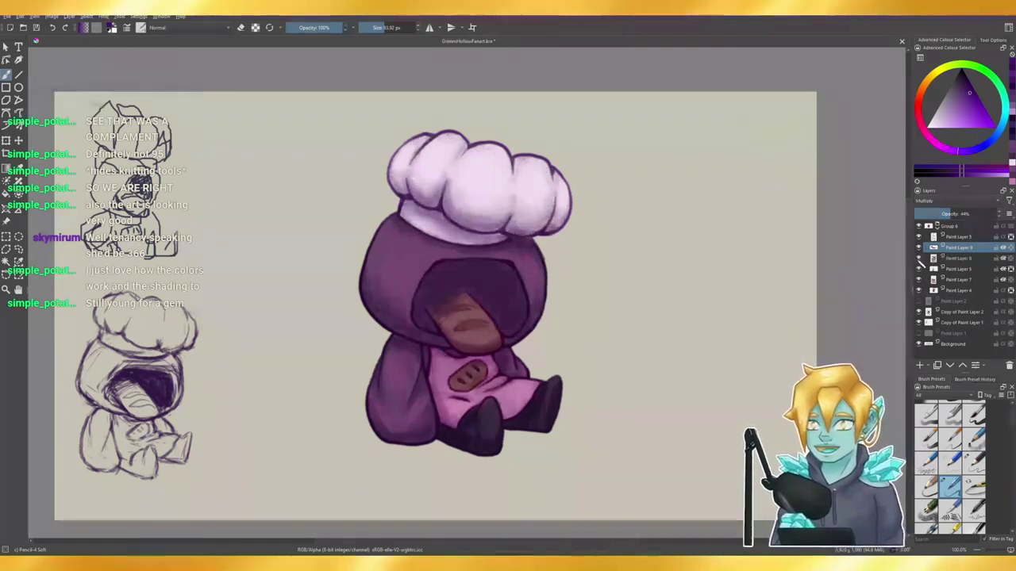
pyautogui.click(919, 280)
pyautogui.click(919, 280)
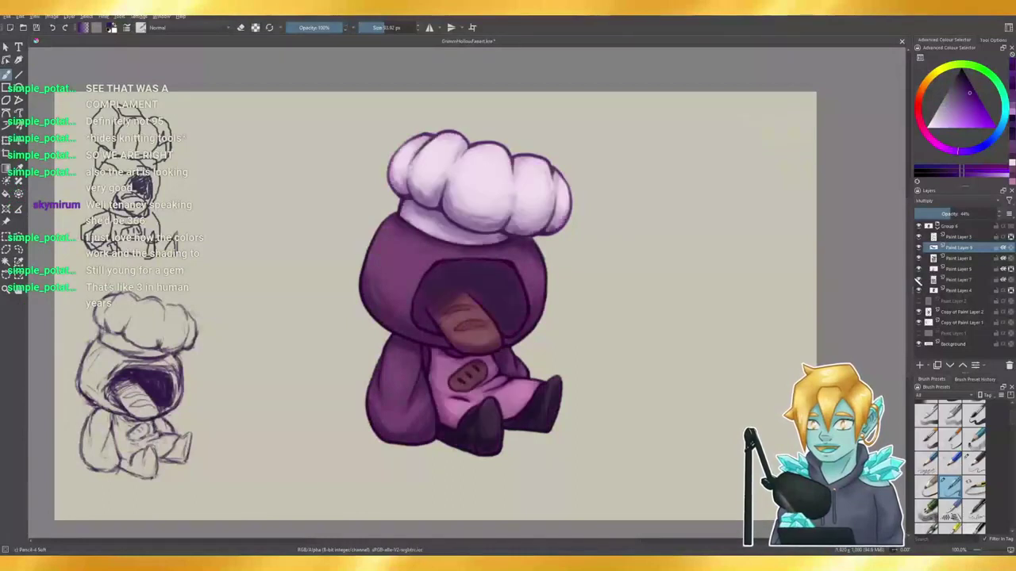
pyautogui.click(919, 280)
pyautogui.click(919, 281)
pyautogui.click(919, 280)
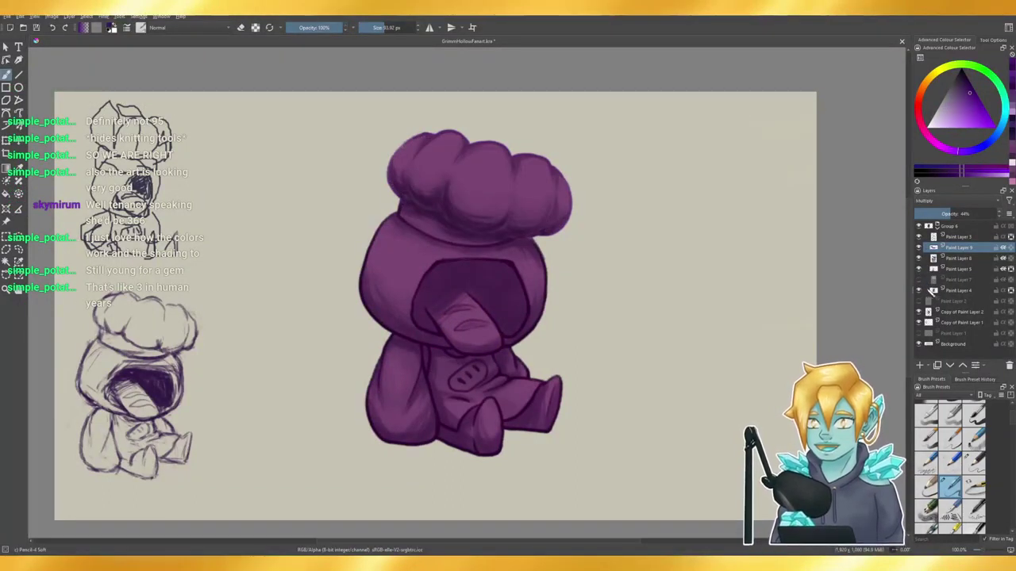
pyautogui.click(919, 280)
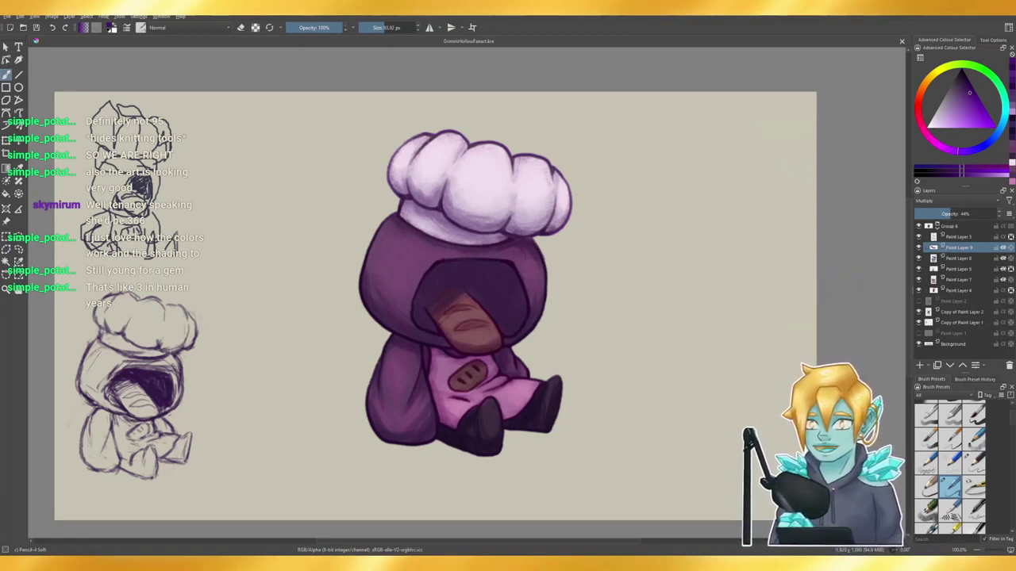
# - Set the brush to about 50 px and paint darker shadows inside the hood opening, undoing an unwanted stroke
pyautogui.click(380, 28)
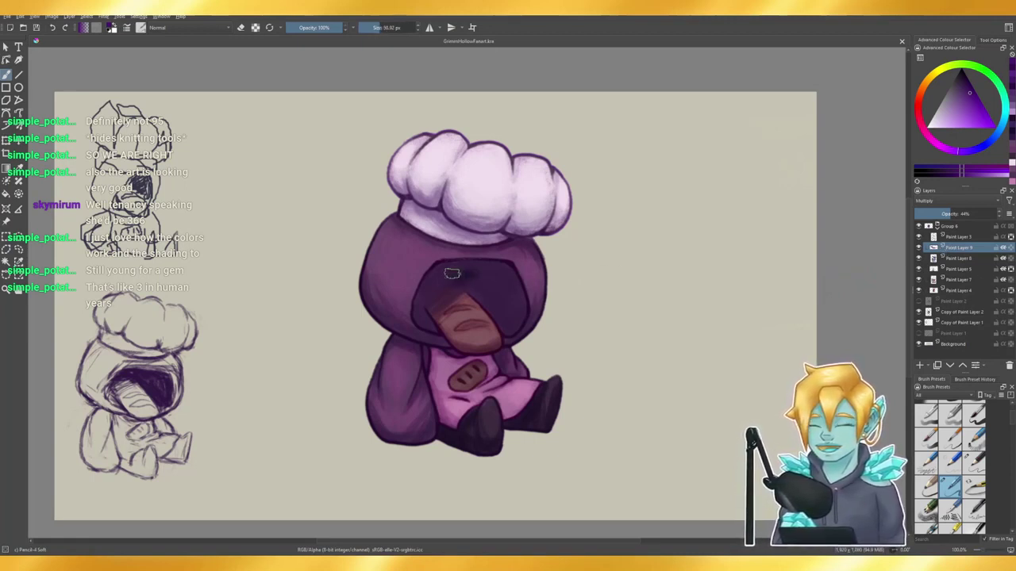
pyautogui.moveTo(505, 267)
pyautogui.mouseDown()
pyautogui.moveTo(519, 284)
pyautogui.moveTo(518, 309)
pyautogui.mouseUp()
pyautogui.hotkey('ctrl', 'z')
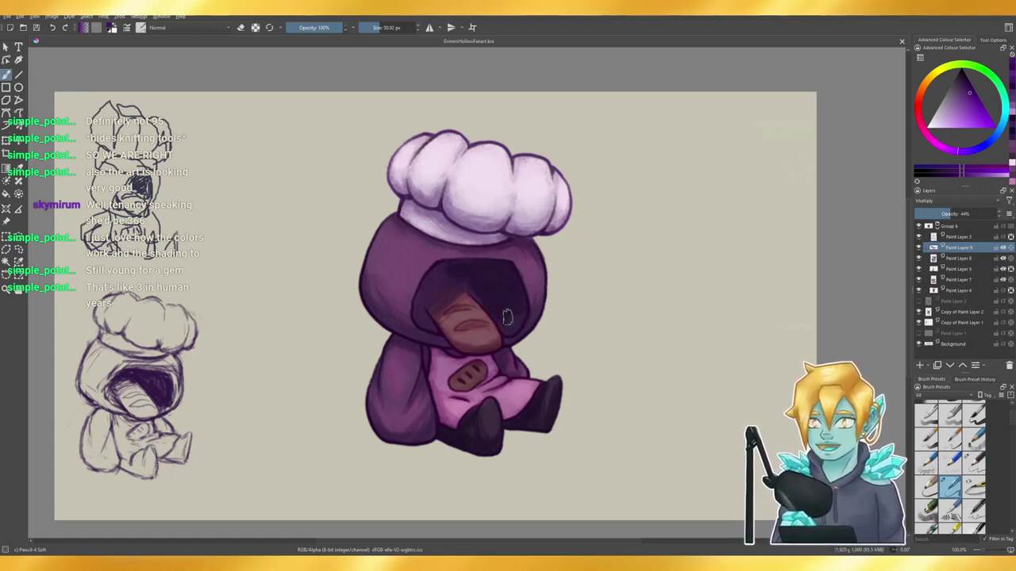
pyautogui.moveTo(429, 284)
pyautogui.mouseDown()
pyautogui.moveTo(424, 297)
pyautogui.moveTo(503, 277)
pyautogui.mouseUp()
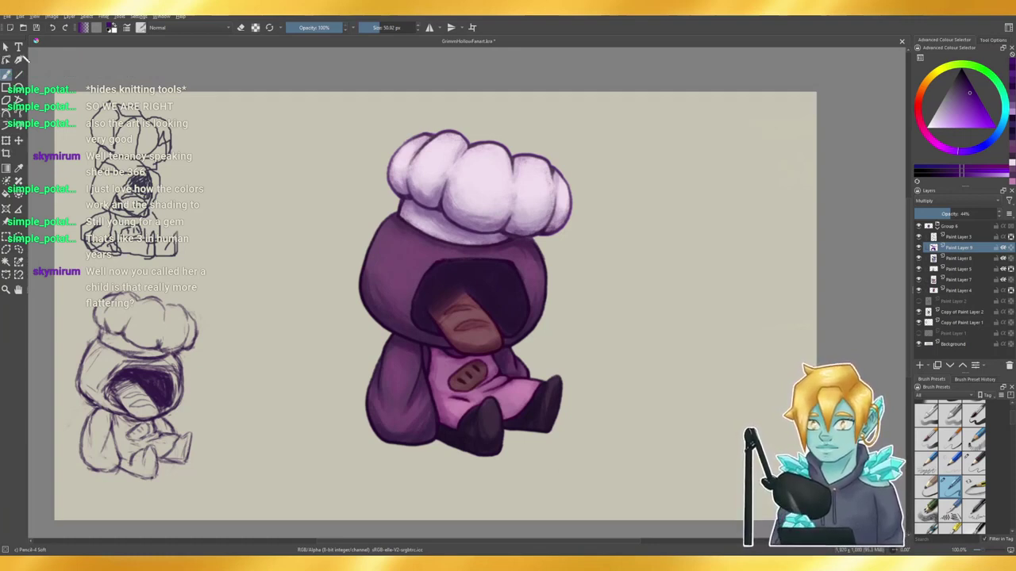
# - Add a new paint layer in the character group and place a text object in the empty area beside the character
pyautogui.click(19, 47)
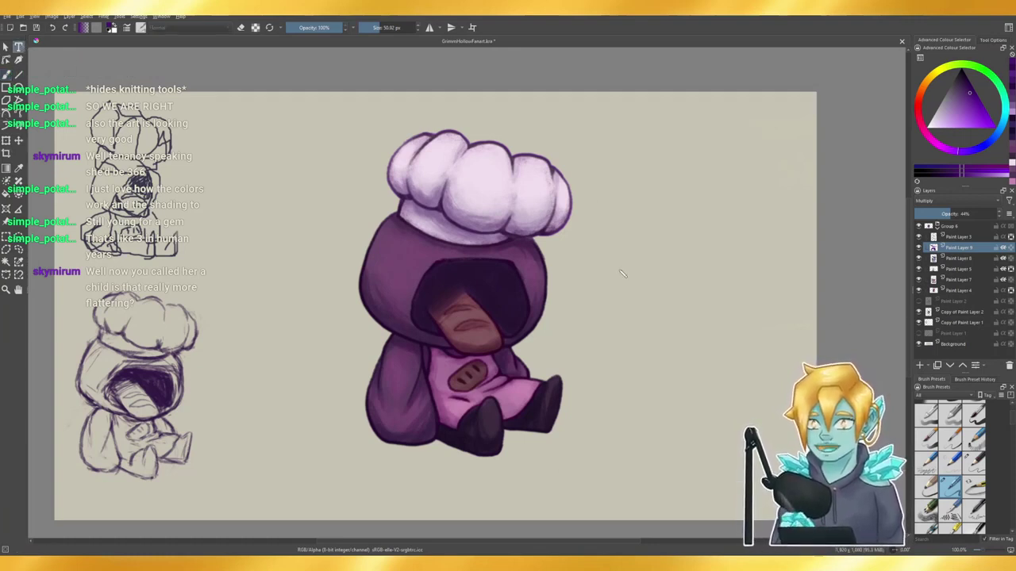
pyautogui.click(963, 230)
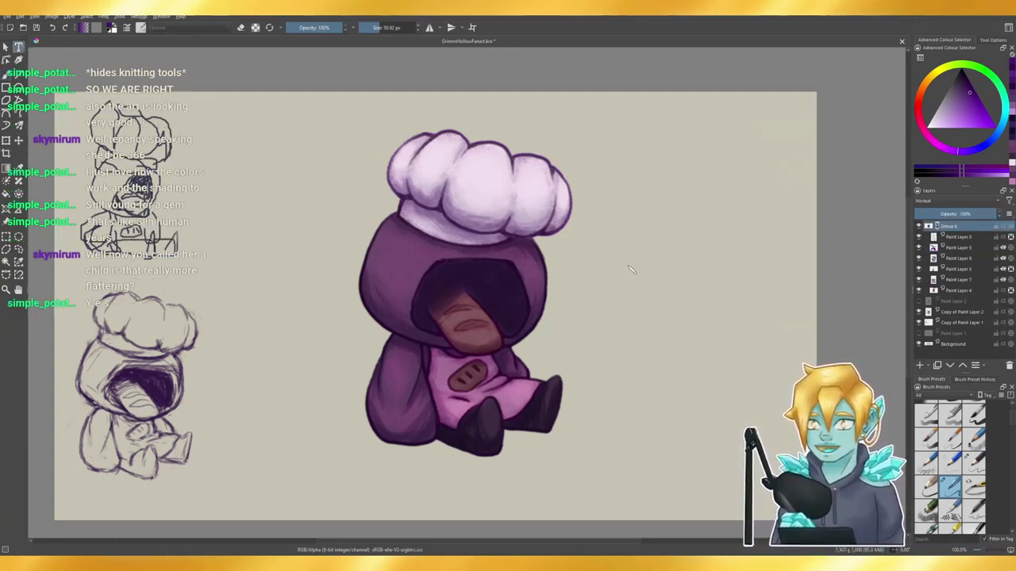
pyautogui.click(921, 366)
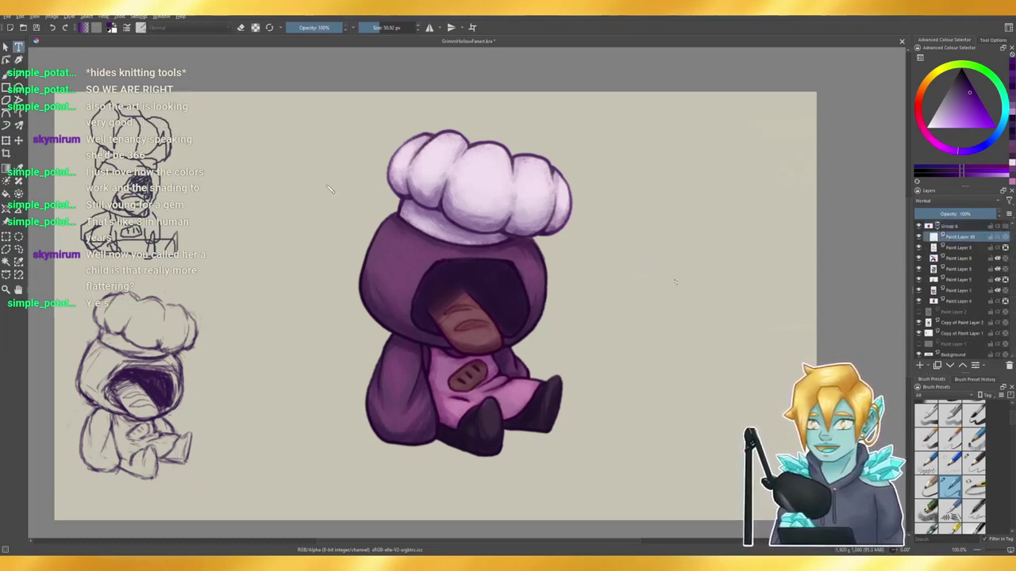
pyautogui.click(661, 274)
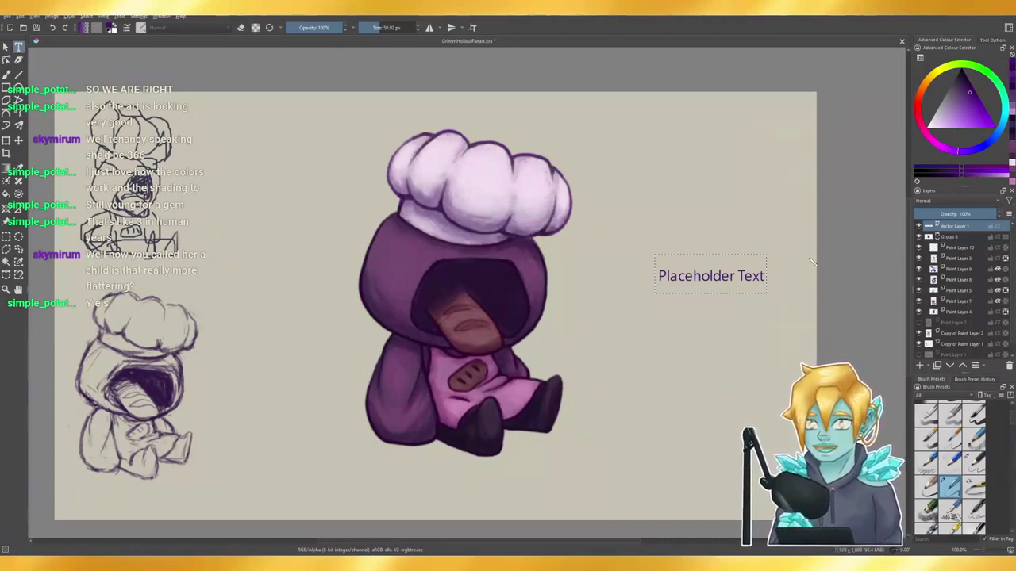
# - Move the placeholder text next to the character and scale it up proportionally to about twice its size, undoing a stretched attempt
pyautogui.click(6, 140)
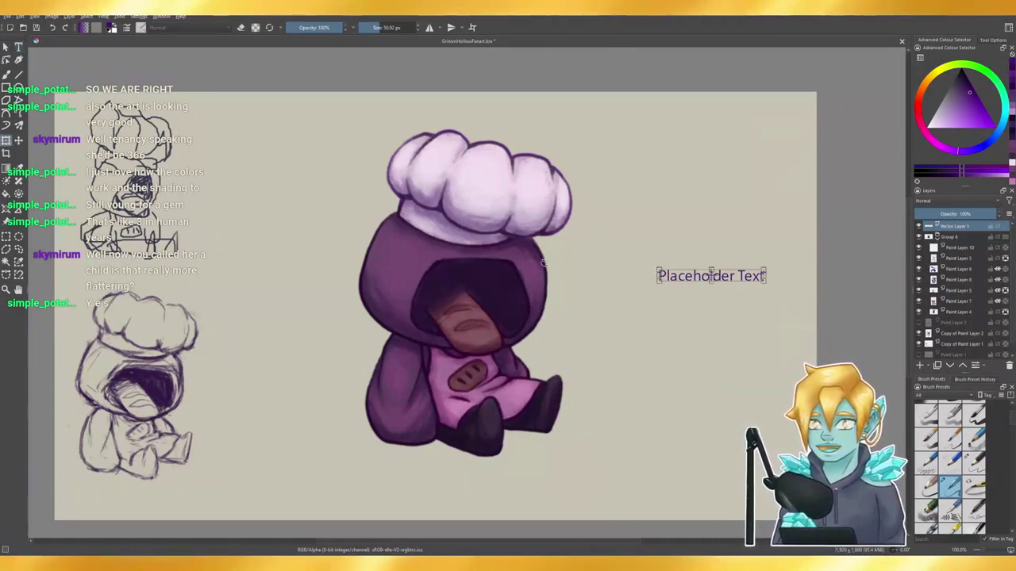
pyautogui.moveTo(710, 275); pyautogui.dragTo(612, 296)
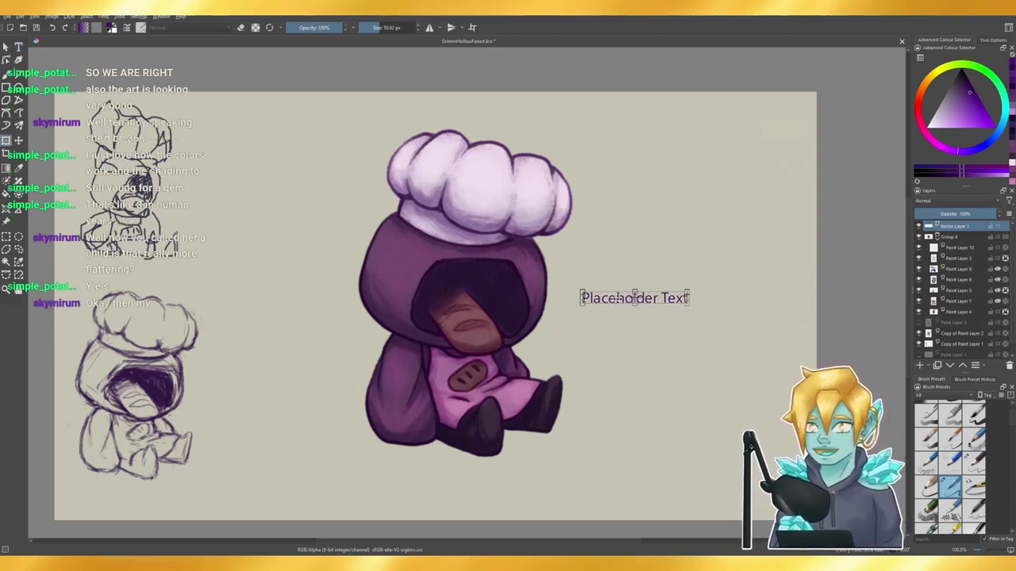
pyautogui.moveTo(688, 303); pyautogui.dragTo(762, 344)
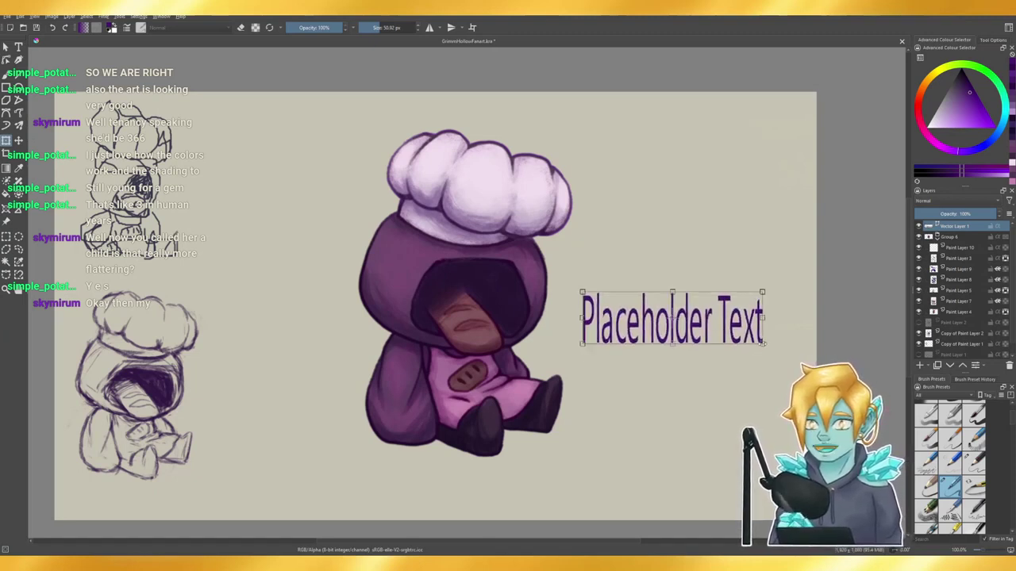
pyautogui.hotkey('ctrl', 'z')
pyautogui.moveTo(688, 303); pyautogui.dragTo(793, 354)
pyautogui.moveTo(760, 305); pyautogui.dragTo(738, 340)
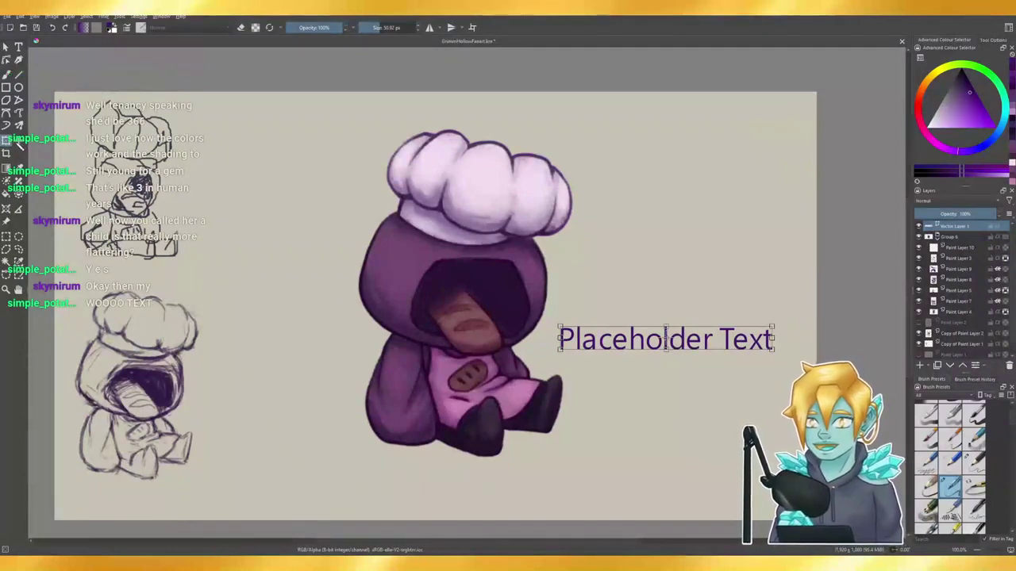
# - Replace the placeholder text with "Pain" in a comic-style font and save the text edit
pyautogui.click(20, 47)
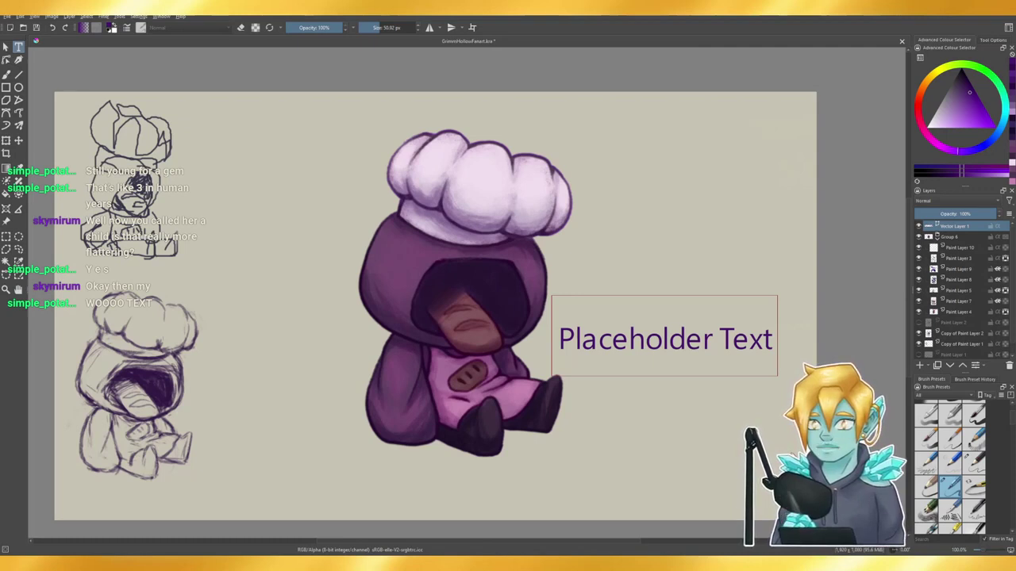
pyautogui.hotkey('ctrl', 's')
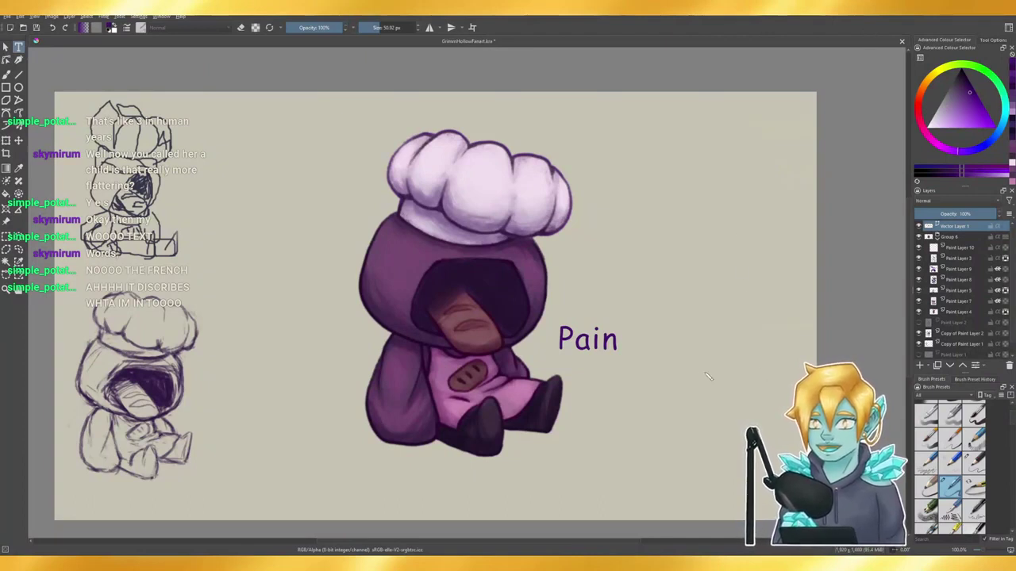
# - Temporarily show the original sketch layer and hide the character group to check the planned wording, font and placement of the text
pyautogui.scroll(-1, 935, 339)
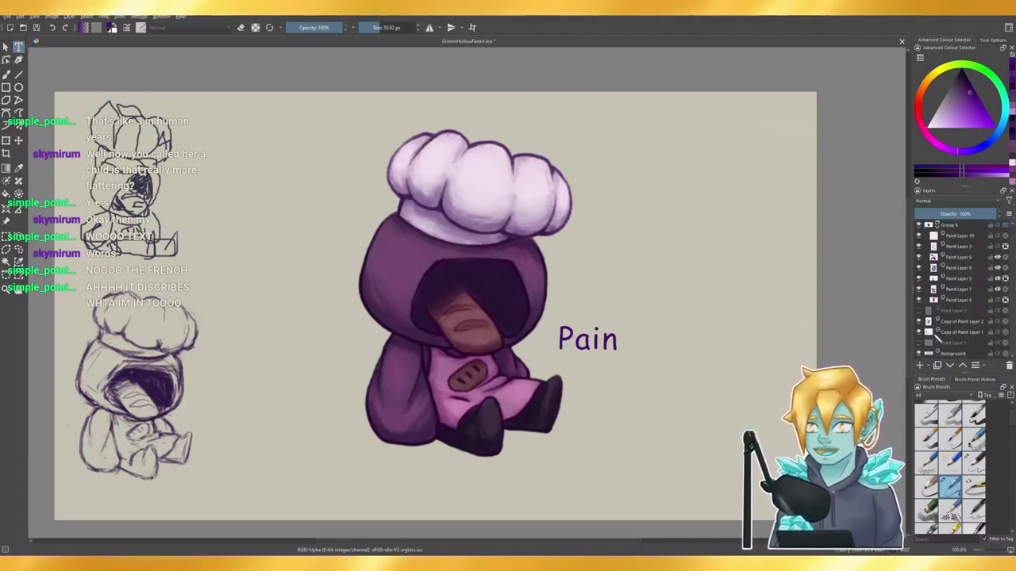
pyautogui.click(919, 342)
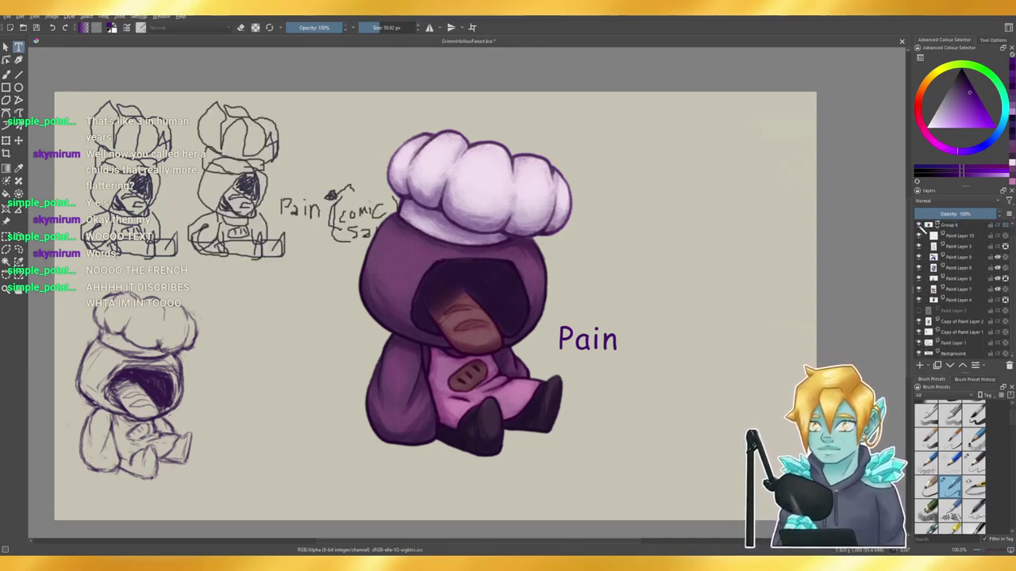
pyautogui.click(919, 225)
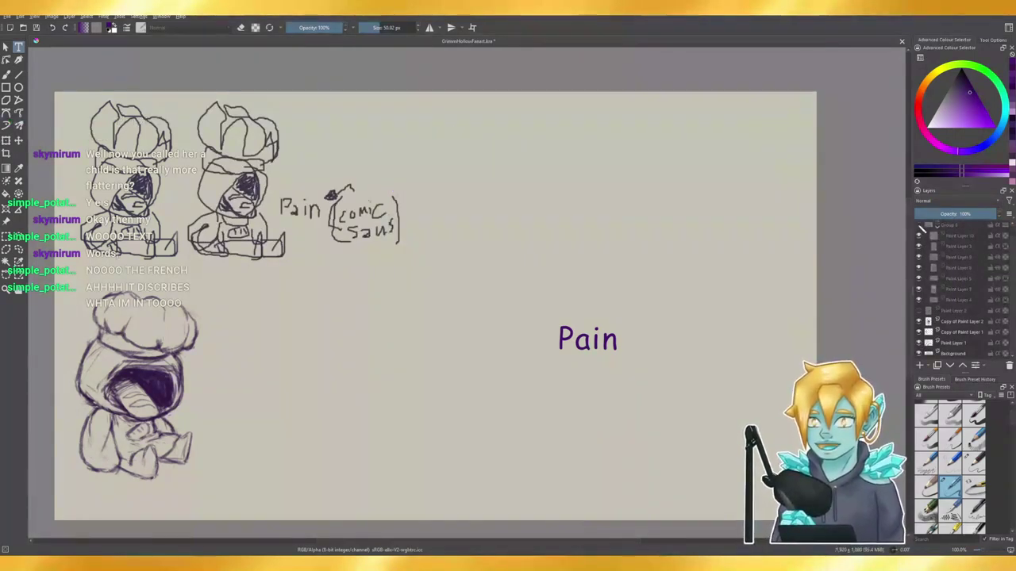
pyautogui.click(919, 226)
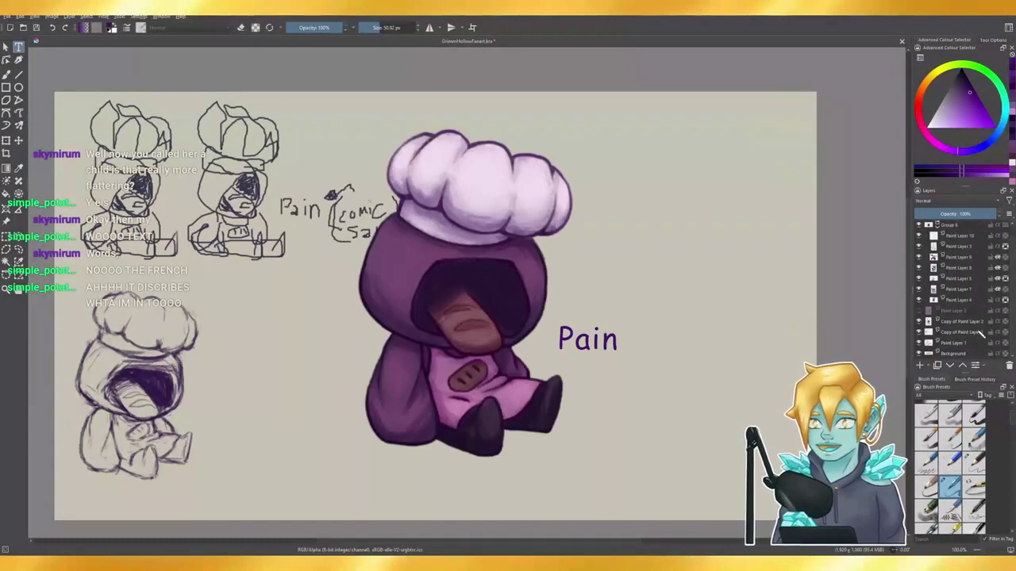
pyautogui.click(920, 342)
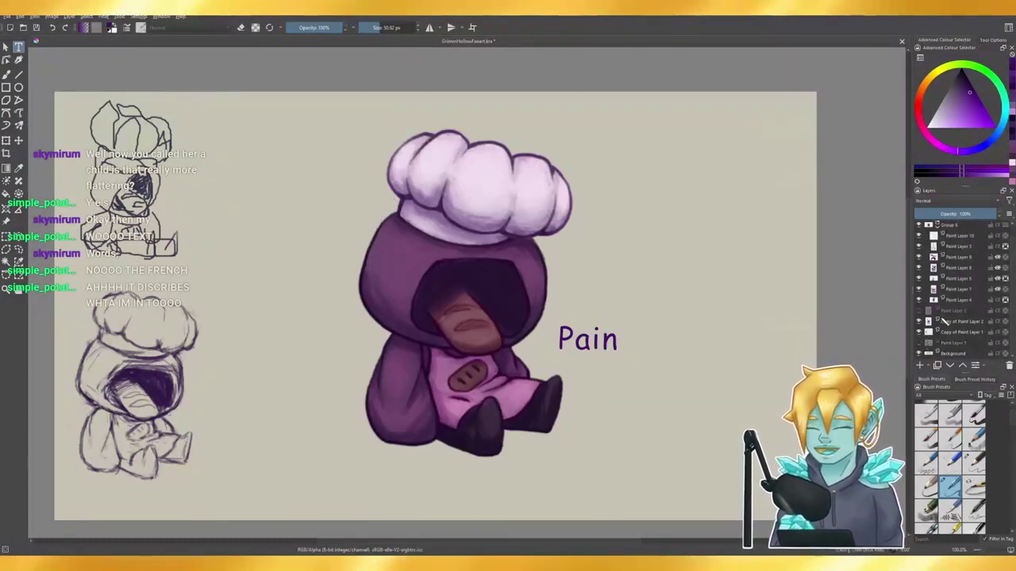
# - Move the text's vector layer into the character group and merge it down into a new paint layer
pyautogui.scroll(1, 944, 320)
pyautogui.moveTo(943, 228); pyautogui.dragTo(947, 242)
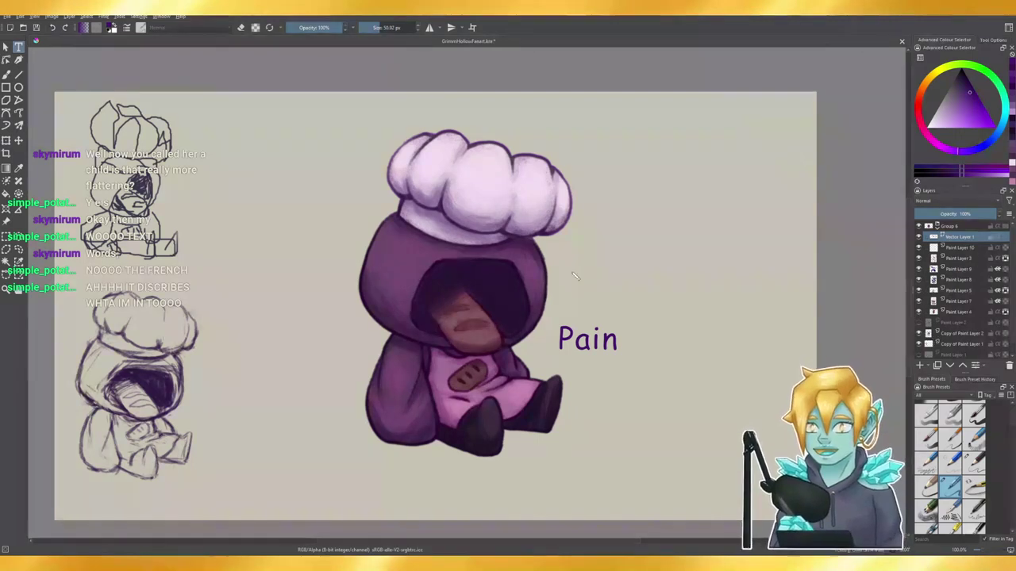
pyautogui.press('b')
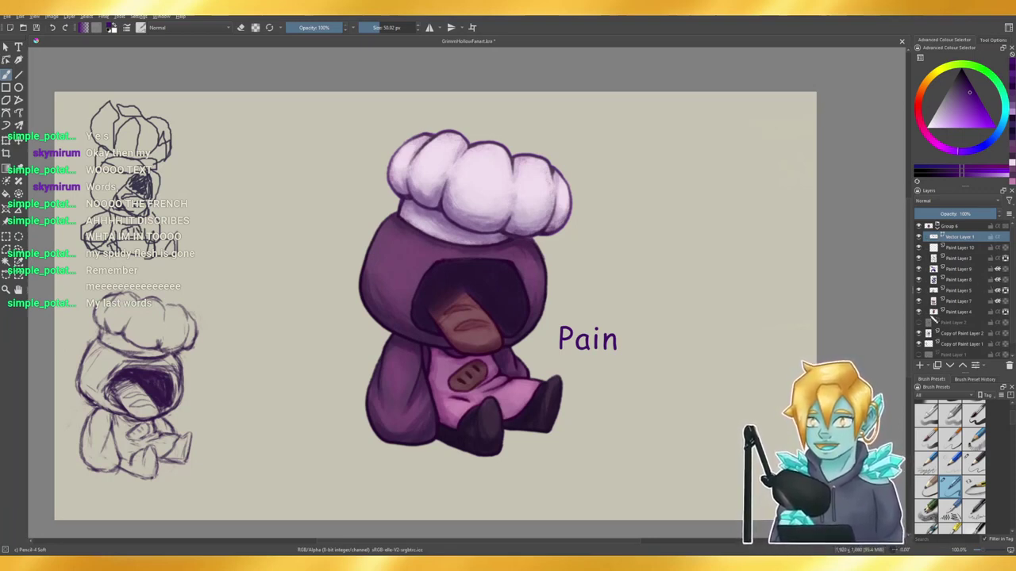
pyautogui.click(920, 366)
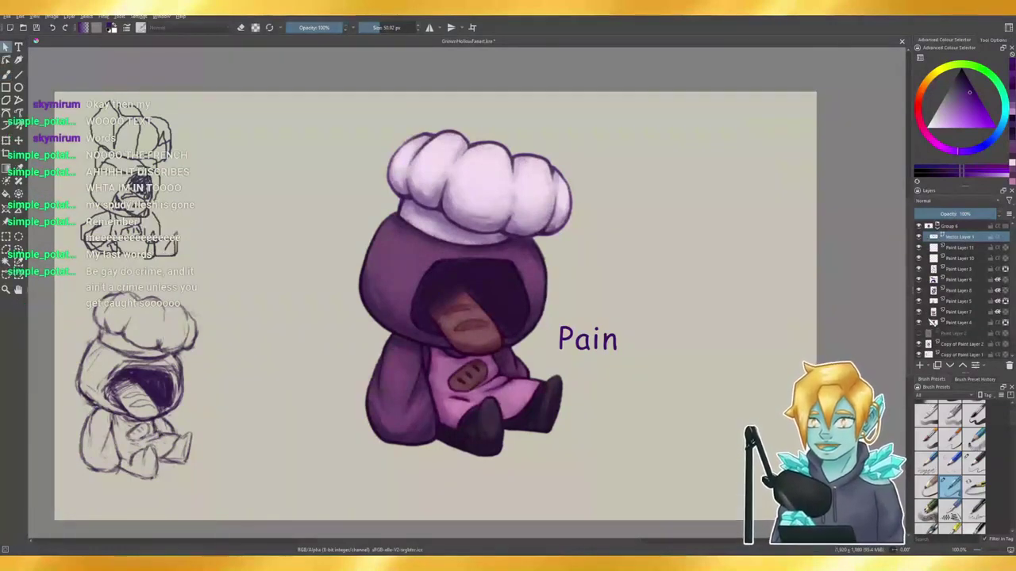
pyautogui.hotkey('ctrl', 'e')
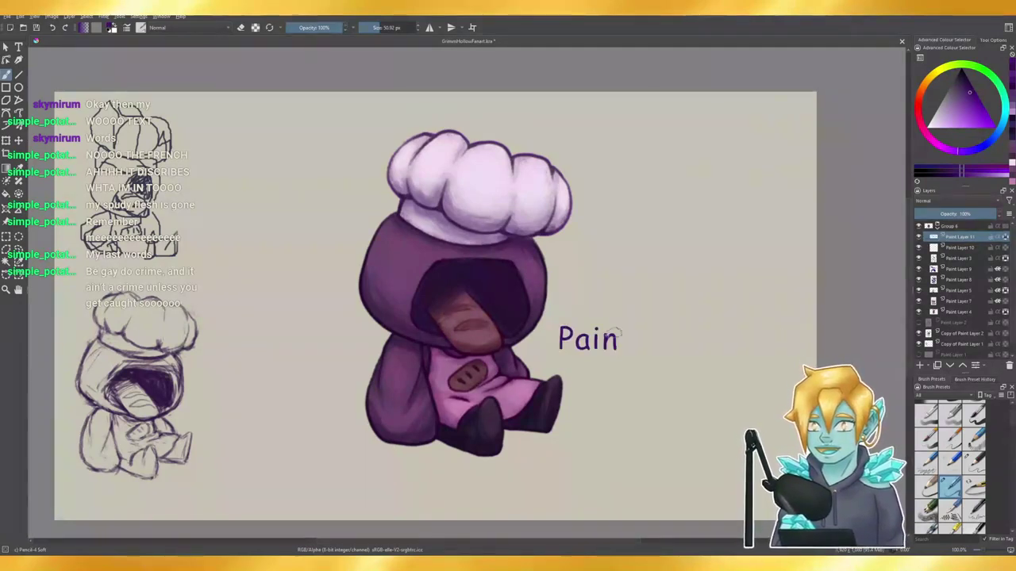
# - Recolour the word "Pain" with purple tones sampled from the character's hood
pyautogui.scroll(2, 627, 342)
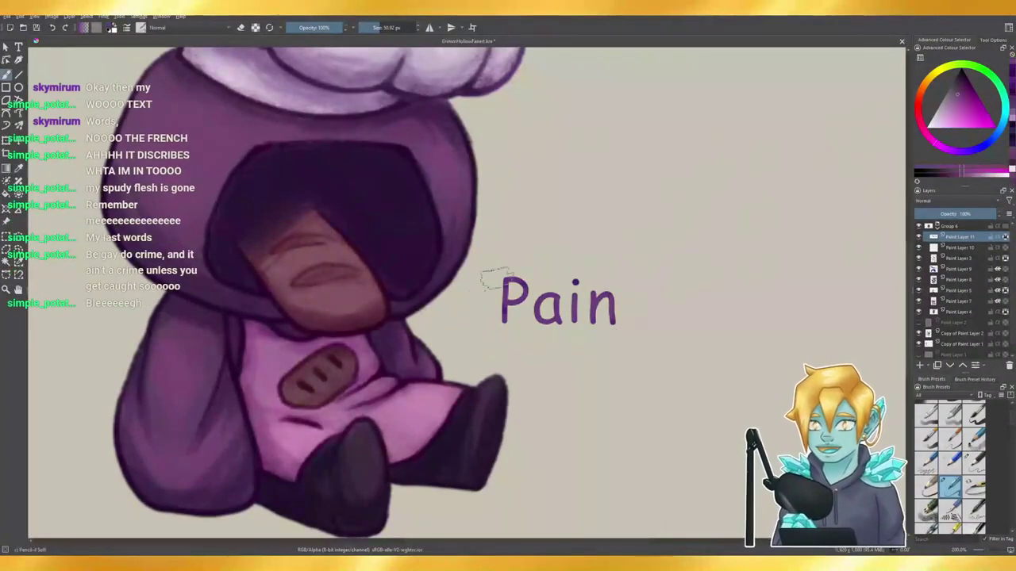
pyautogui.keyDown('ctrl'); pyautogui.click(273, 192); pyautogui.keyUp('ctrl')
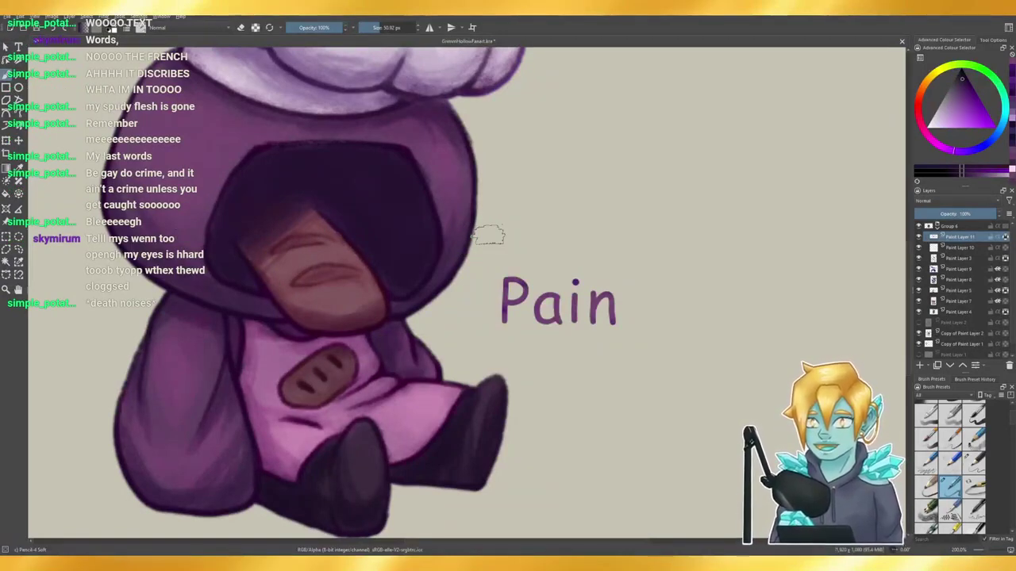
pyautogui.scroll(-3, 508, 239)
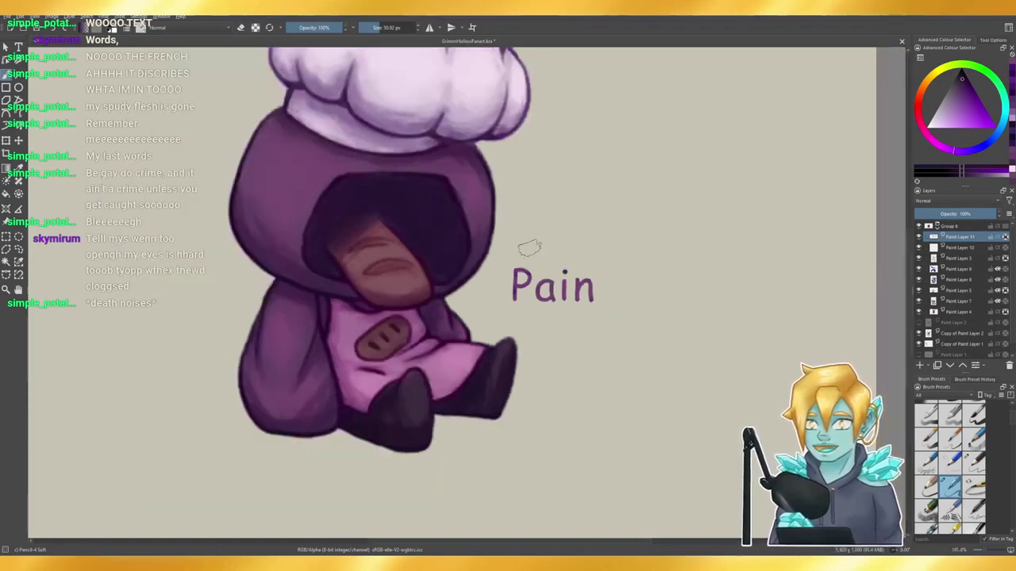
pyautogui.scroll(-1, 510, 407)
pyautogui.scroll(1, 563, 253)
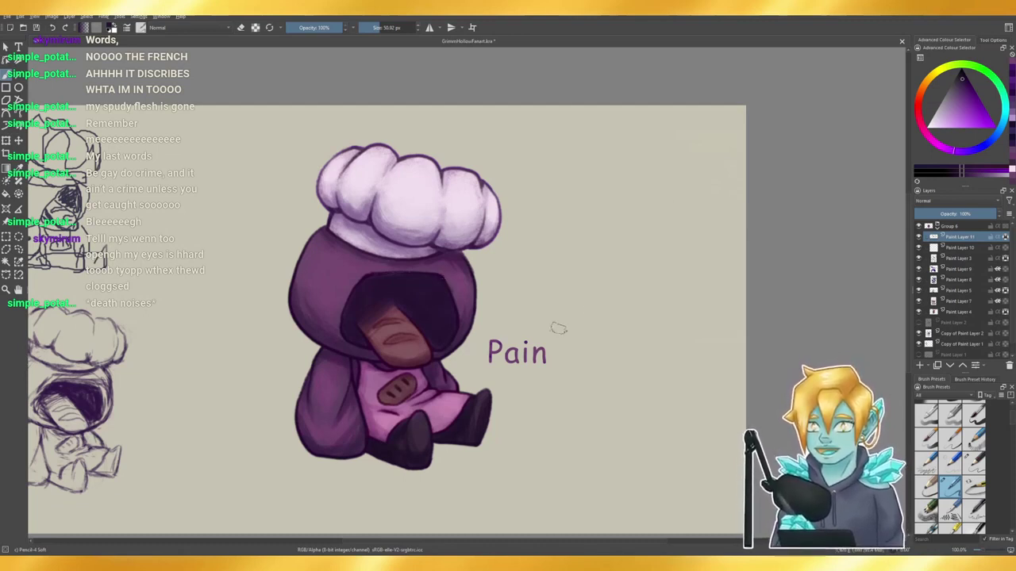
# - Try larger brush sizes up to about 440 px for colouring the word "Pain", ending with a medium-large brush
pyautogui.scroll(1, 556, 387)
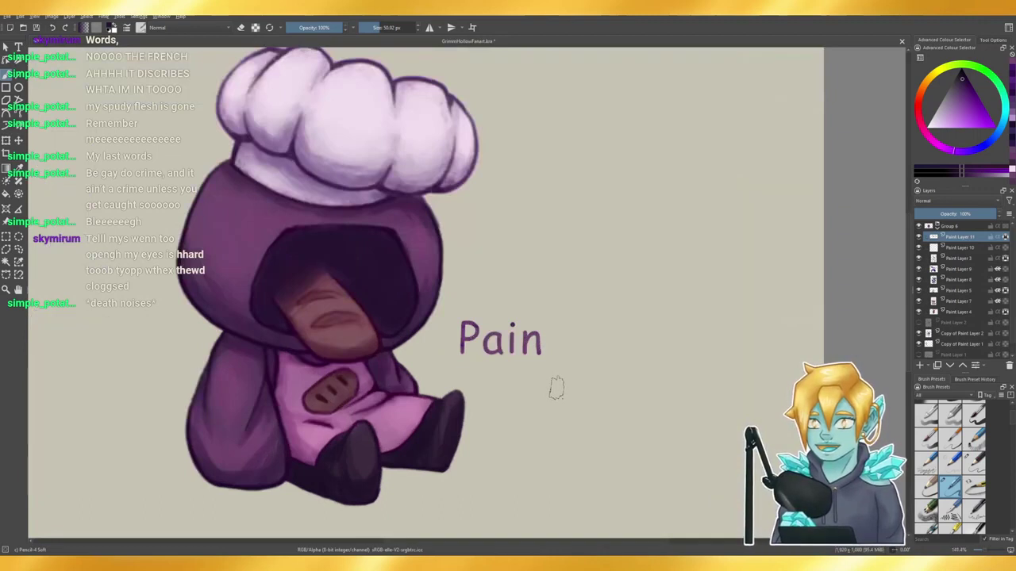
pyautogui.click(382, 29)
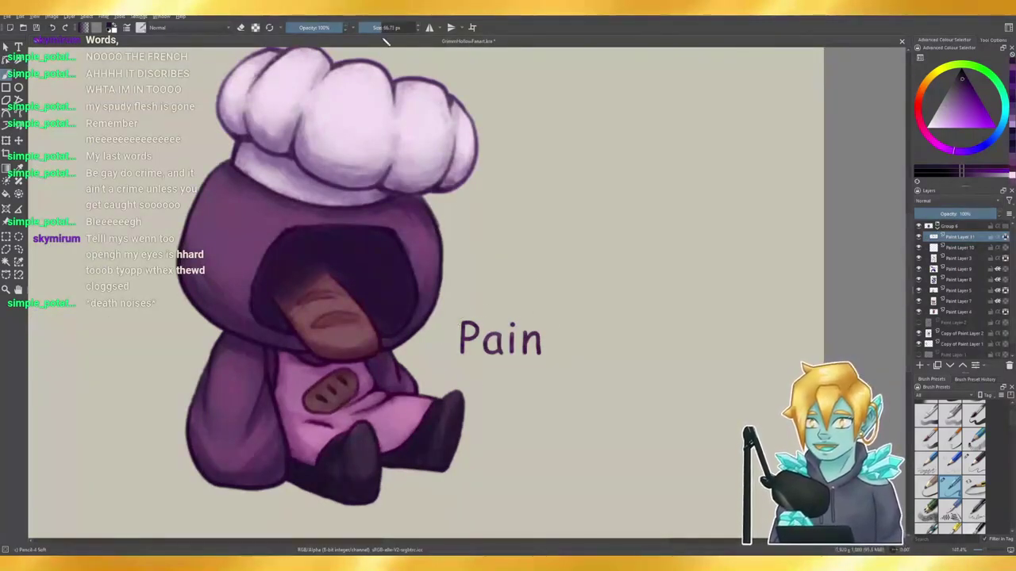
pyautogui.click(401, 28)
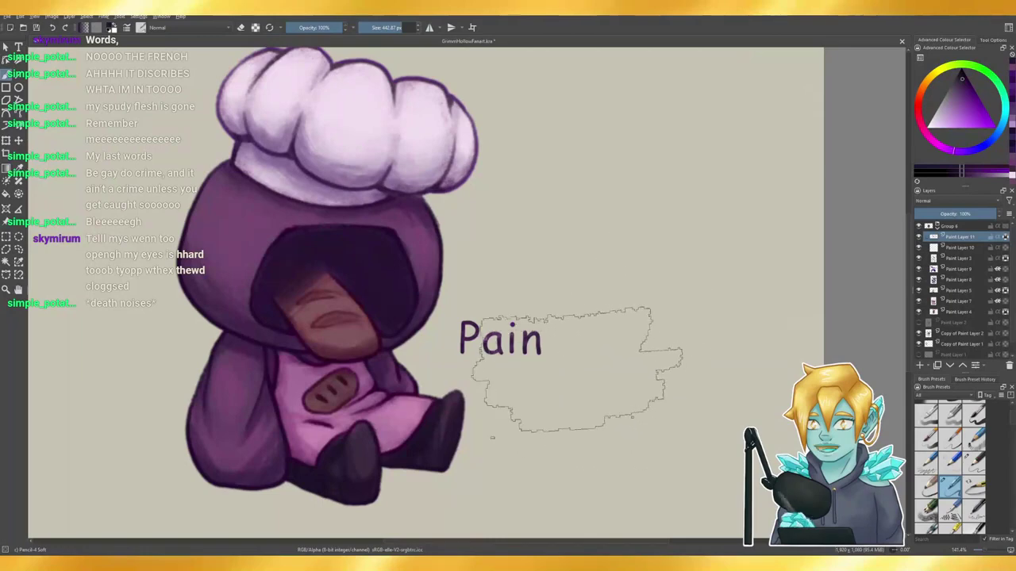
pyautogui.click(387, 27)
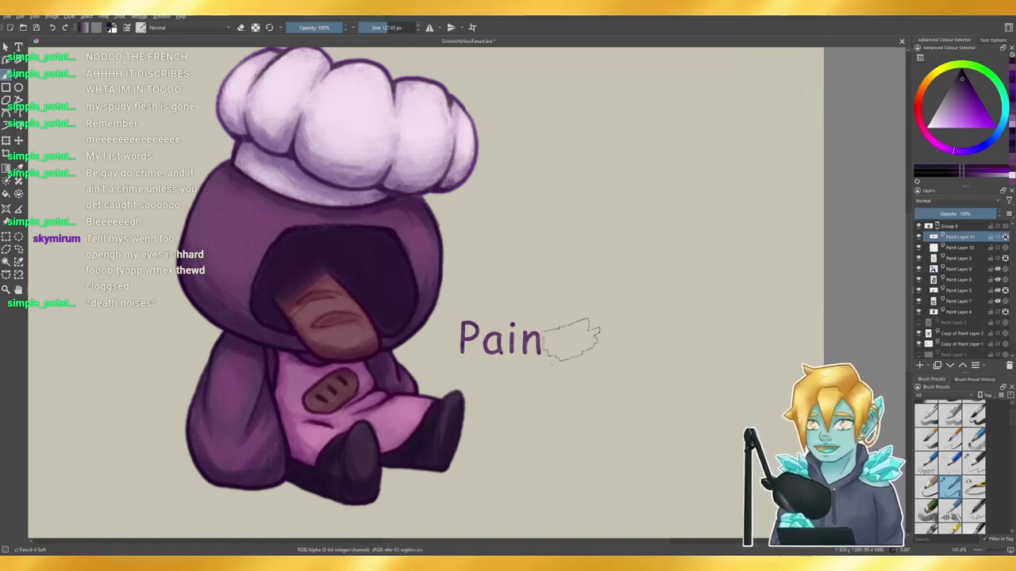
pyautogui.scroll(-4, 524, 247)
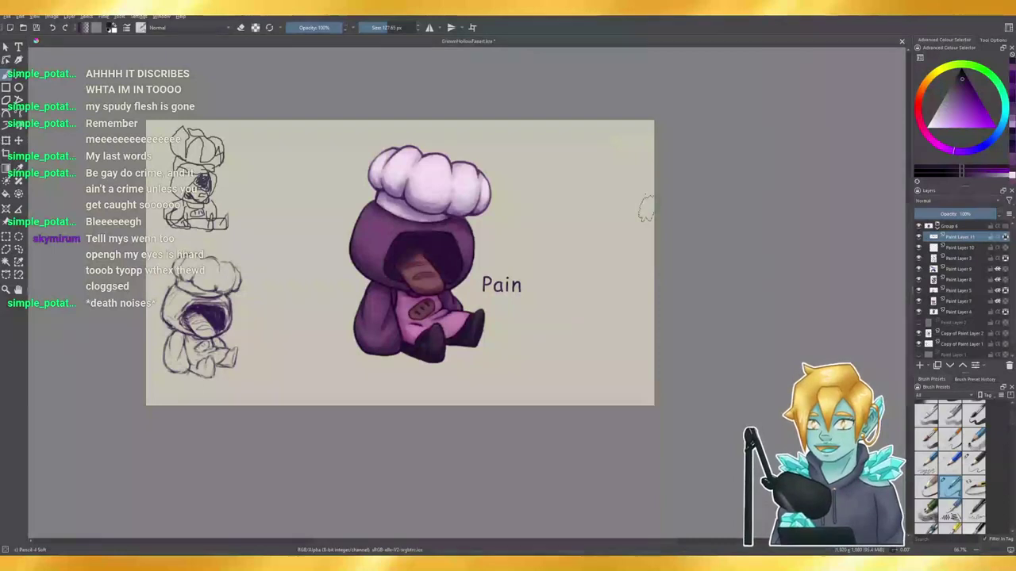
# - Move the word "Pain" slightly down and closer to the character, and reduce the brush size
pyautogui.hotkey('ctrl', 't')
pyautogui.moveTo(503, 285); pyautogui.dragTo(500, 289)
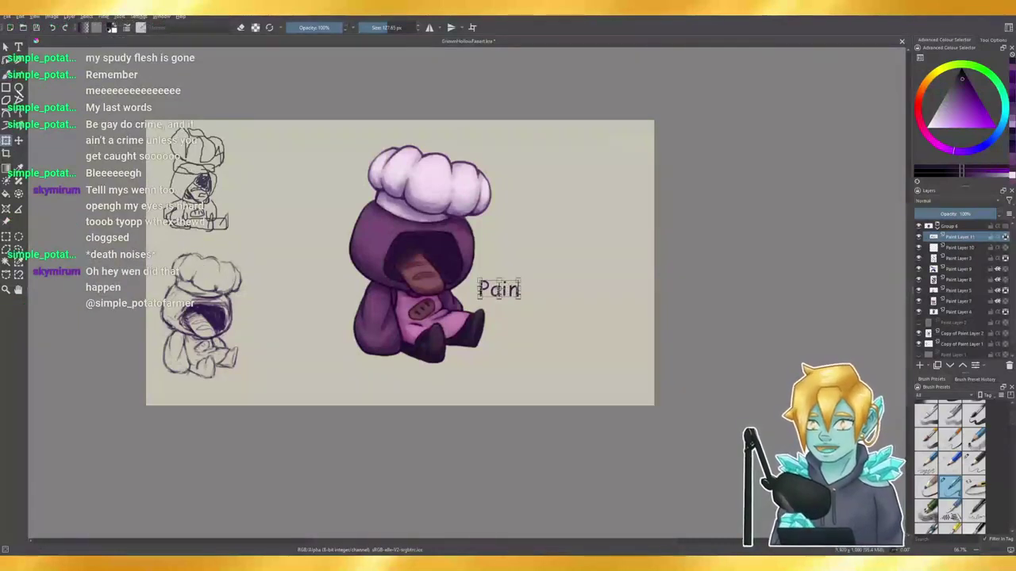
pyautogui.press('b')
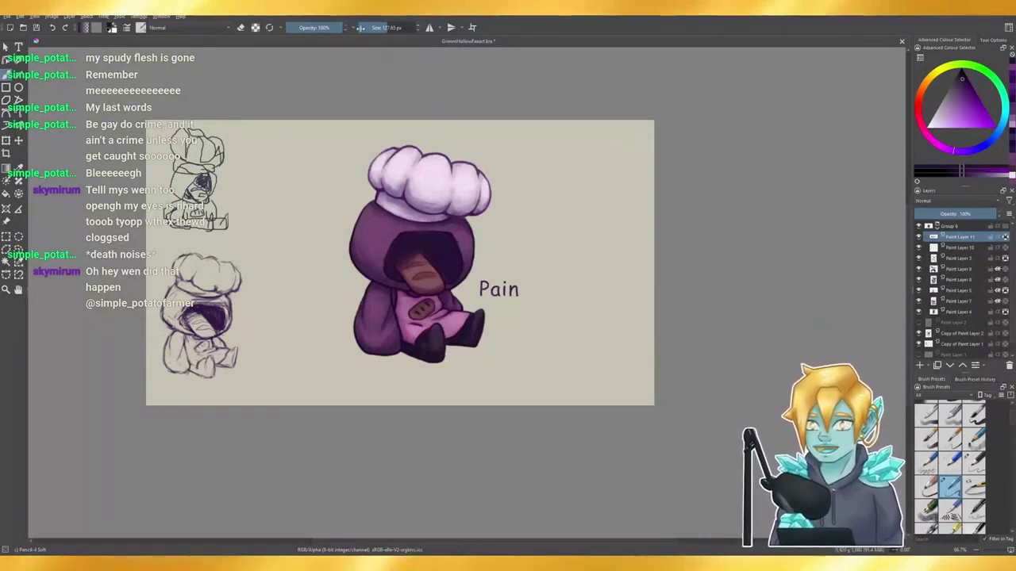
pyautogui.click(381, 28)
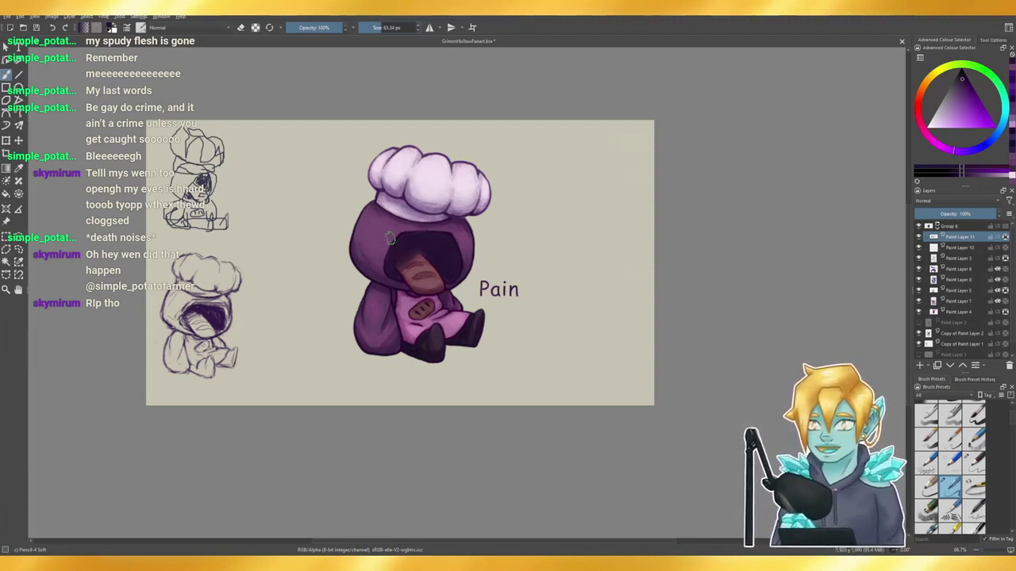
# - Narrow the whole character group slightly by transforming it inward from its right edge
pyautogui.click(937, 227)
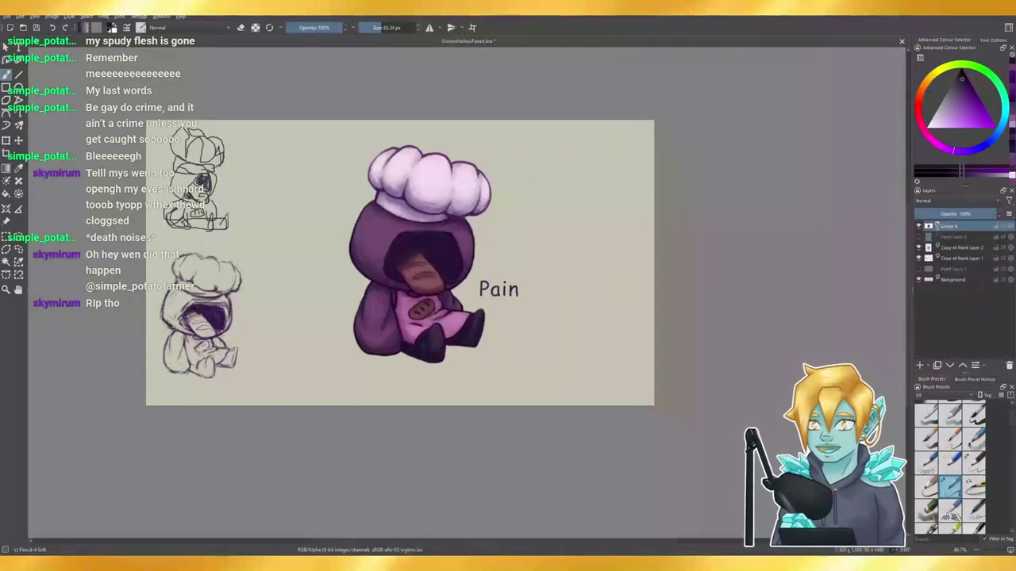
pyautogui.hotkey('ctrl', 't')
pyautogui.moveTo(672, 263); pyautogui.dragTo(658, 262)
pyautogui.press('b')
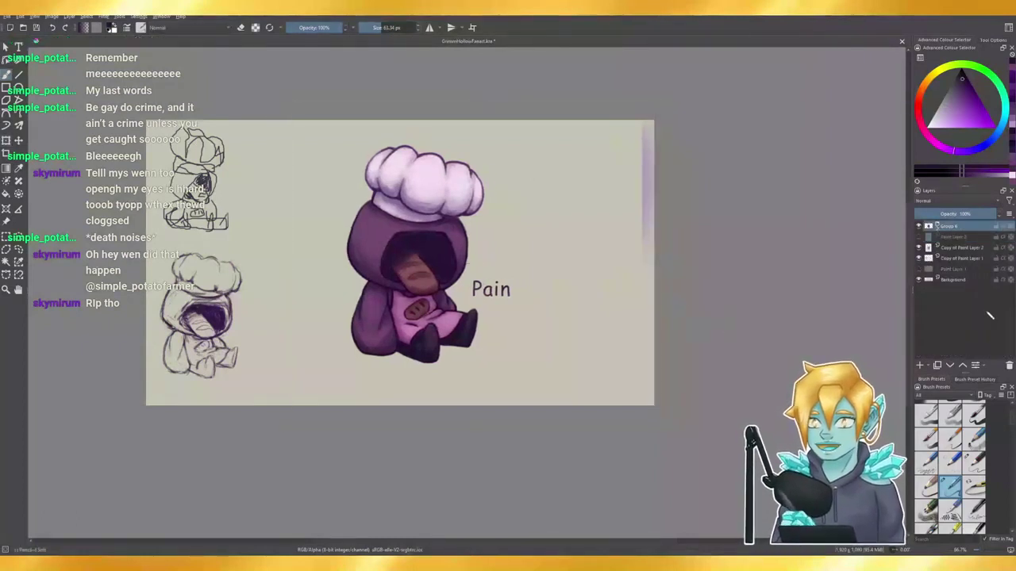
# - Check Paint Layer 4 for the stray purple streak at the canvas's right edge by toggling its visibility, and make that layer active
pyautogui.click(937, 227)
pyautogui.click(920, 311)
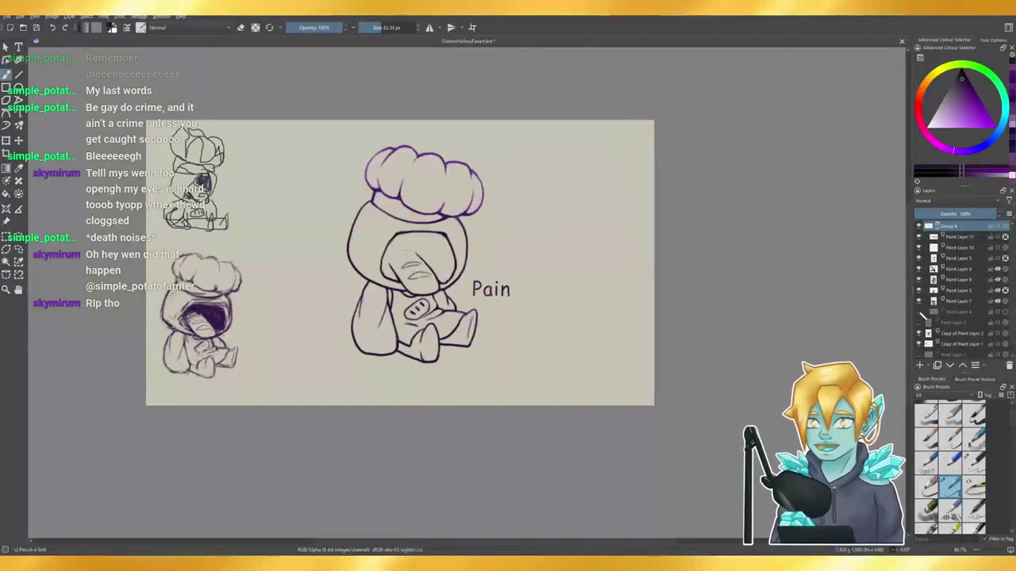
pyautogui.click(920, 312)
pyautogui.click(920, 311)
pyautogui.click(920, 311)
pyautogui.click(955, 320)
pyautogui.click(954, 314)
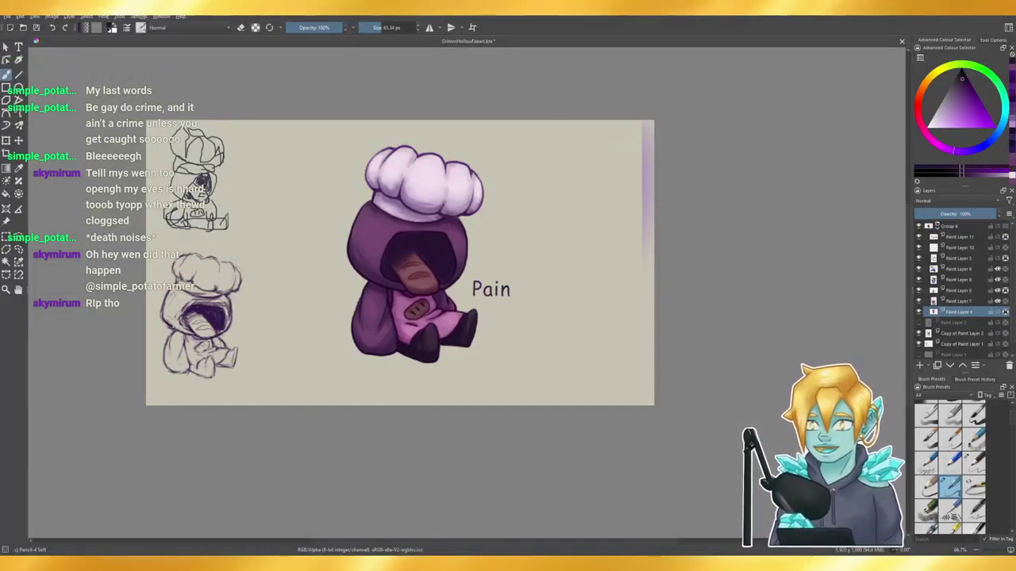
# - Delete the stray streak at the canvas's right edge with a rectangular selection, check Paint Layer 7's visibility, and clear the selection
pyautogui.click(7, 236)
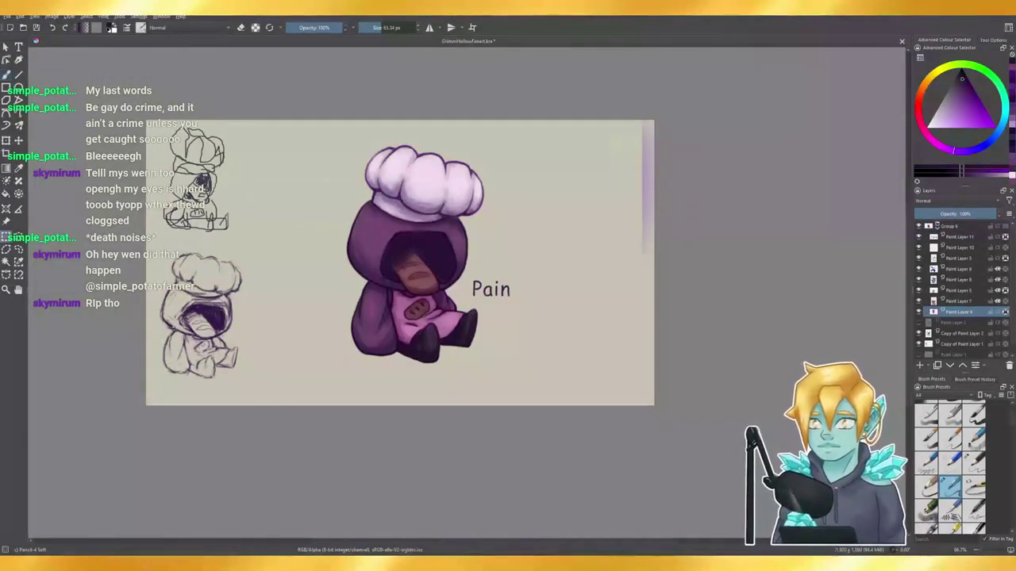
pyautogui.moveTo(575, 79); pyautogui.dragTo(843, 517)
pyautogui.press('Delete')
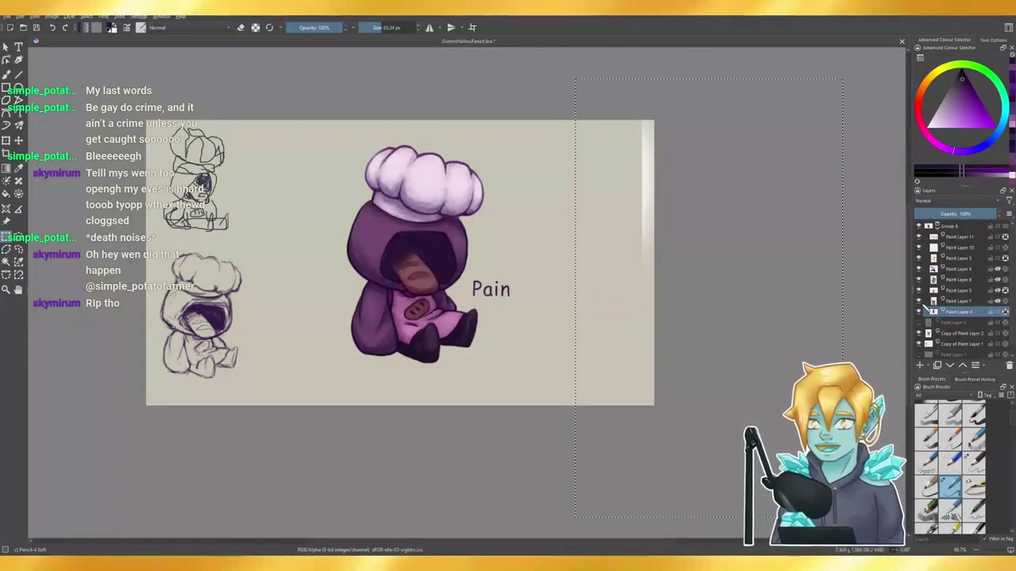
pyautogui.click(919, 301)
pyautogui.click(919, 302)
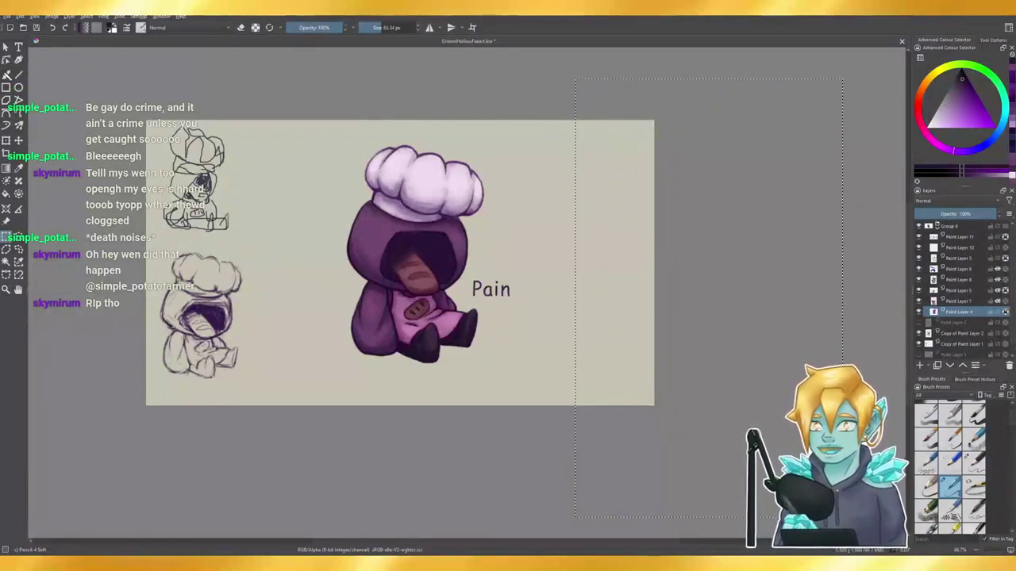
pyautogui.hotkey('ctrl', 'shift', 'a')
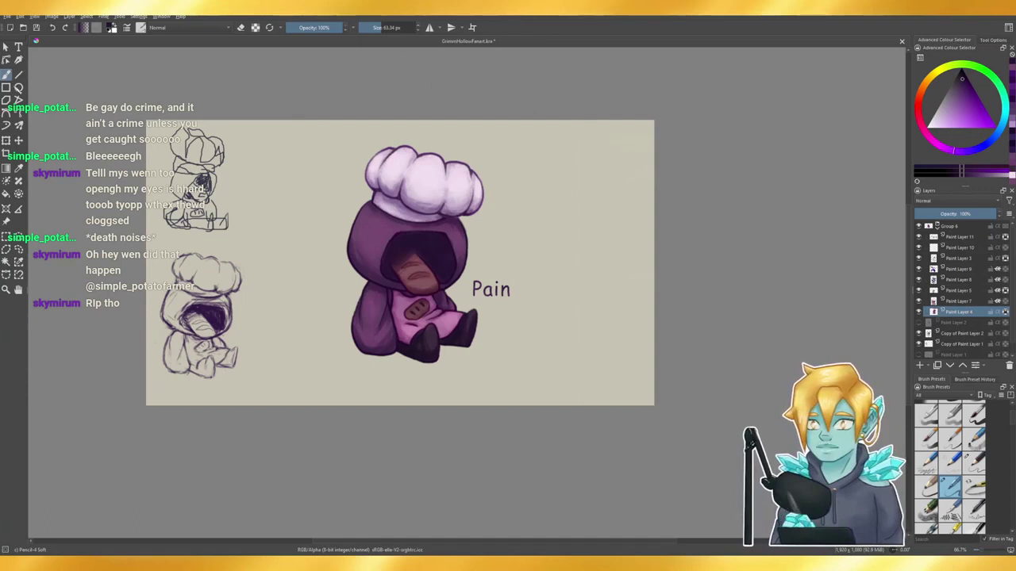
# - Add a new paint layer directly below the "Pain" text layer, turn on its alpha inheritance, and save the file
pyautogui.click(377, 29)
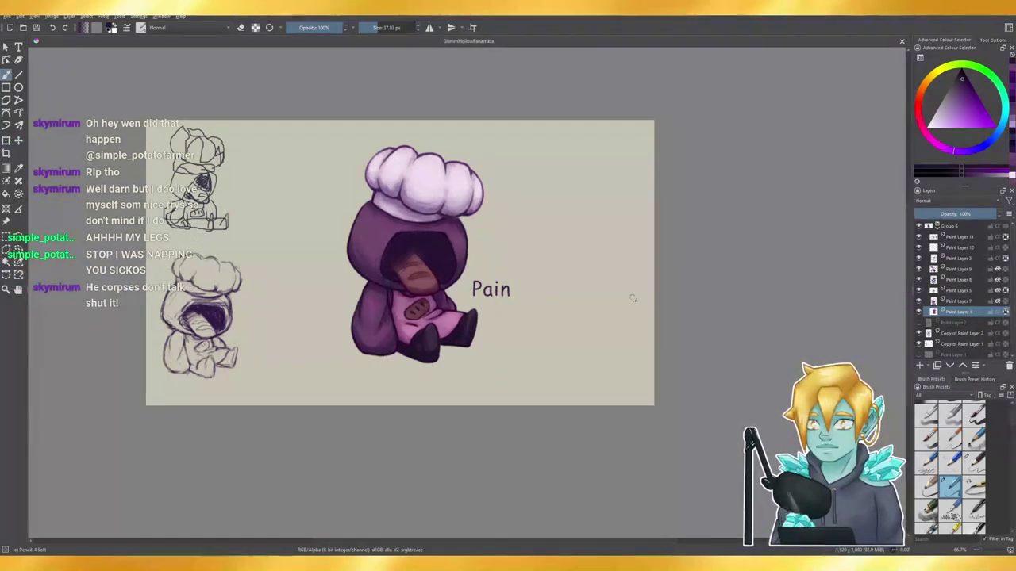
pyautogui.click(959, 239)
pyautogui.press('Insert')
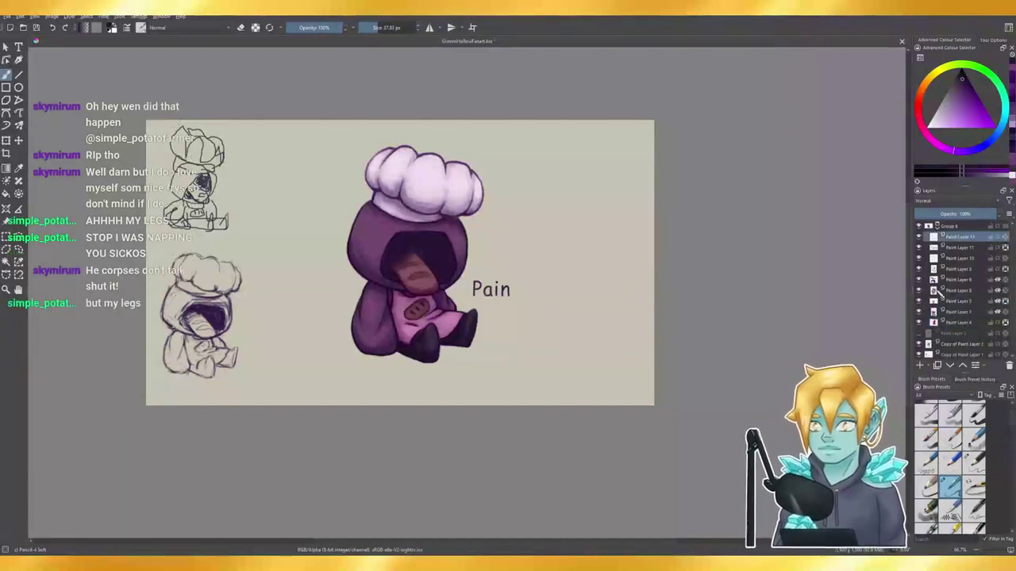
pyautogui.moveTo(967, 238); pyautogui.dragTo(964, 249)
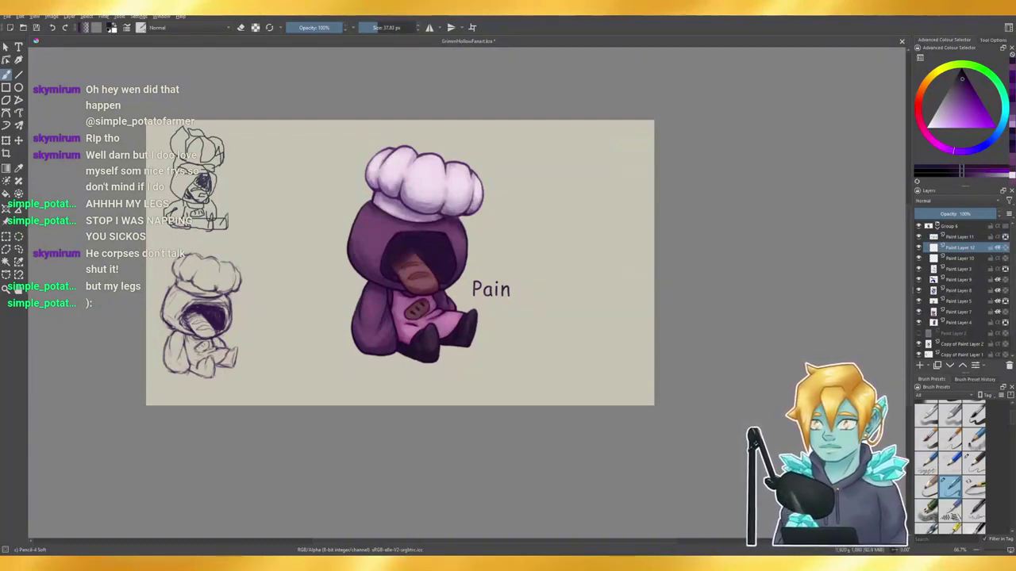
pyautogui.hotkey('ctrl', 's')
# - Paint bright magenta over the character's hat, hood and body with a brush of about 275 px
pyautogui.click(396, 27)
pyautogui.click(933, 142)
pyautogui.click(983, 125)
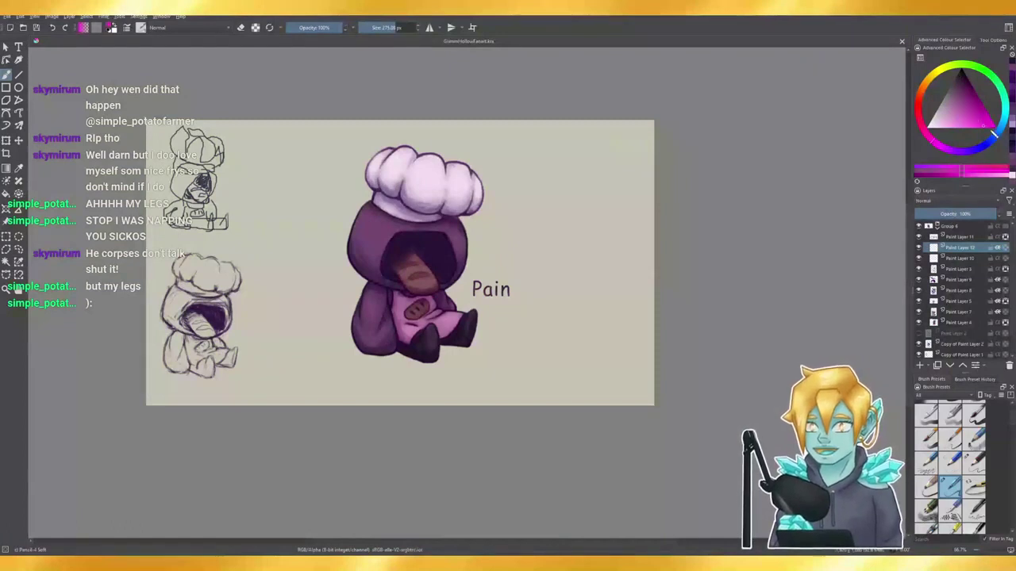
pyautogui.moveTo(461, 194)
pyautogui.mouseDown()
pyautogui.moveTo(442, 197)
pyautogui.moveTo(452, 198)
pyautogui.moveTo(417, 163)
pyautogui.moveTo(369, 286)
pyautogui.moveTo(418, 351)
pyautogui.moveTo(459, 327)
pyautogui.moveTo(432, 254)
pyautogui.moveTo(419, 243)
pyautogui.moveTo(449, 354)
pyautogui.moveTo(377, 349)
pyautogui.mouseUp()
pyautogui.moveTo(401, 163)
pyautogui.mouseDown()
pyautogui.moveTo(377, 183)
pyautogui.moveTo(435, 205)
pyautogui.moveTo(400, 270)
pyautogui.moveTo(433, 253)
pyautogui.mouseUp()
pyautogui.press('e')
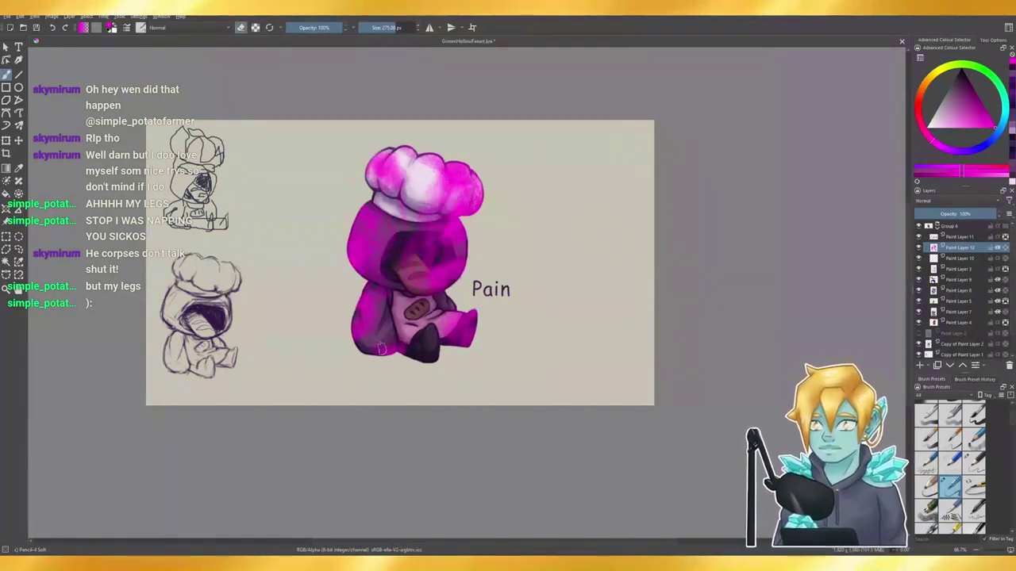
# - Compare blend modes for the magenta layer and set it to Saturation at 30% opacity
pyautogui.click(935, 201)
pyautogui.click(936, 144)
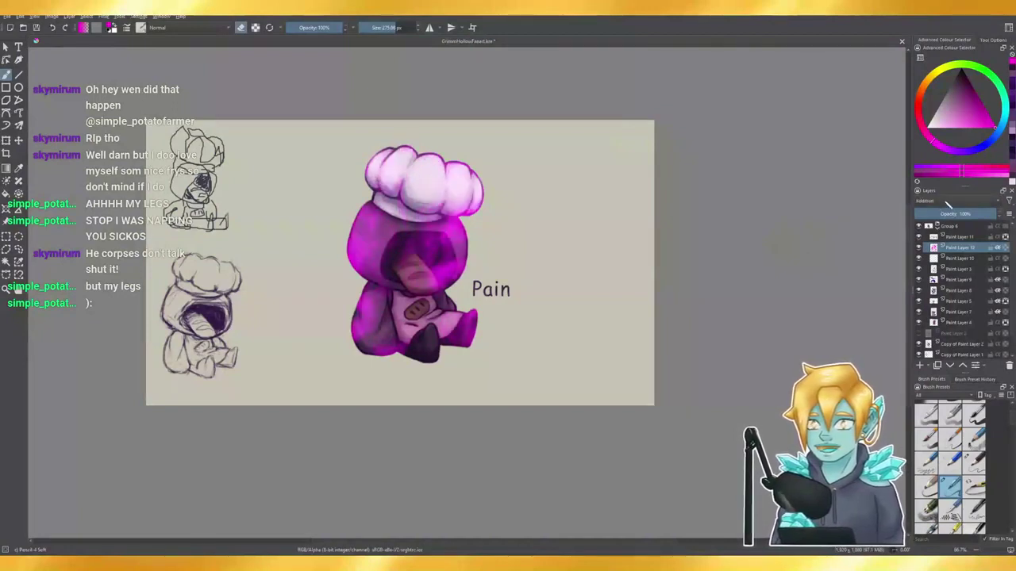
pyautogui.scroll(-1, 947, 204)
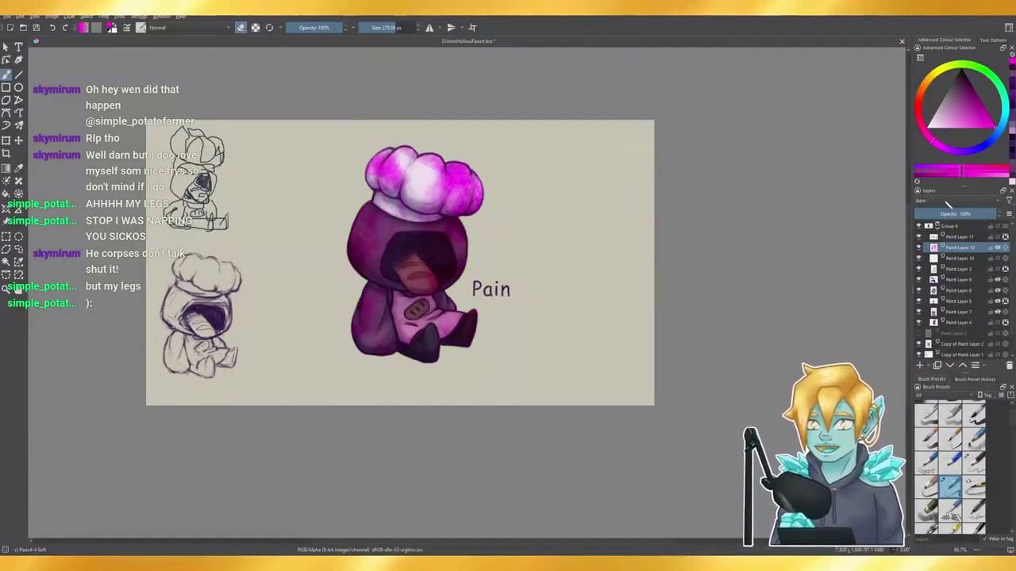
pyautogui.scroll(-1, 947, 204)
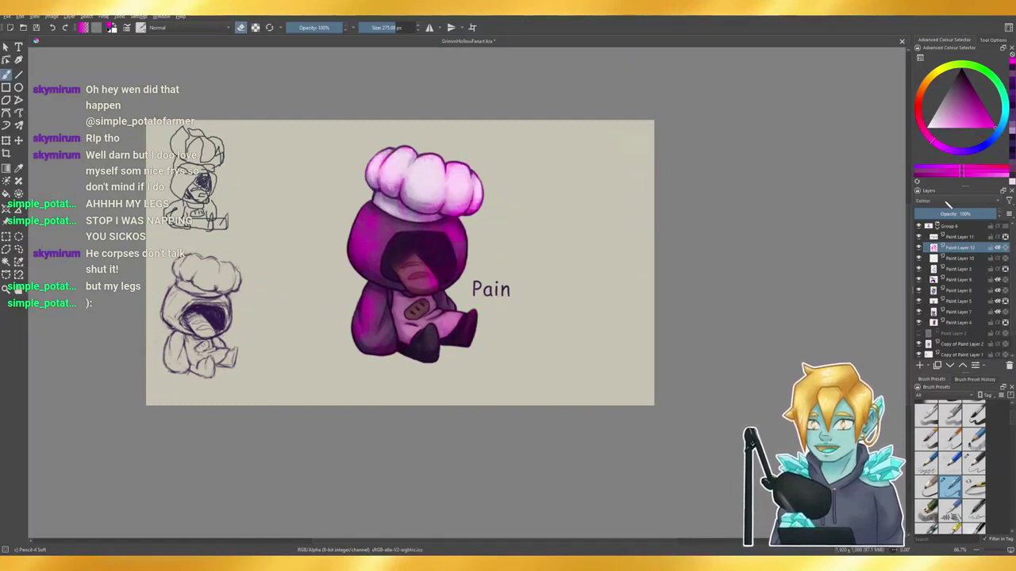
pyautogui.scroll(-4, 947, 204)
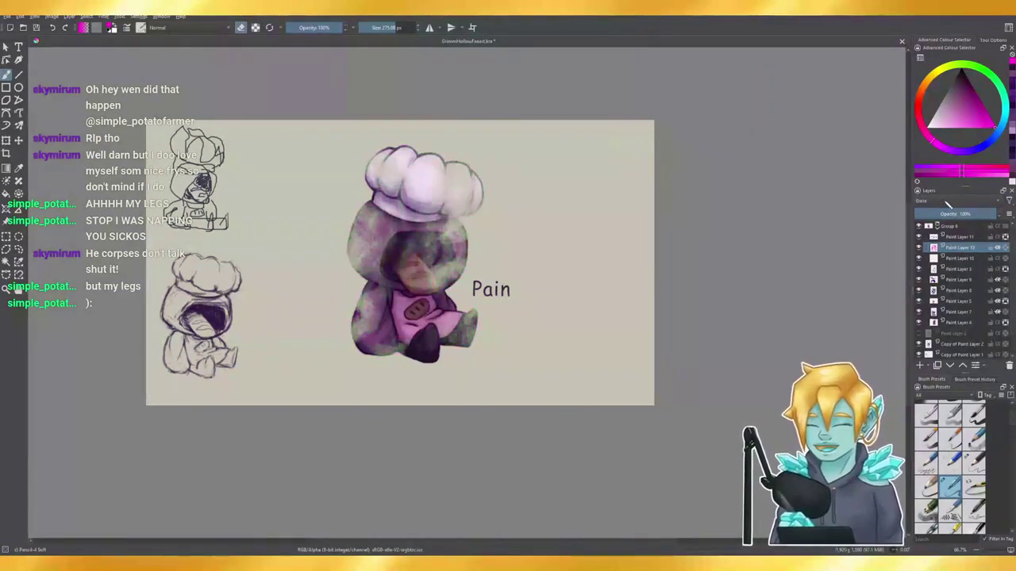
pyautogui.scroll(-3, 947, 203)
pyautogui.scroll(-6, 946, 204)
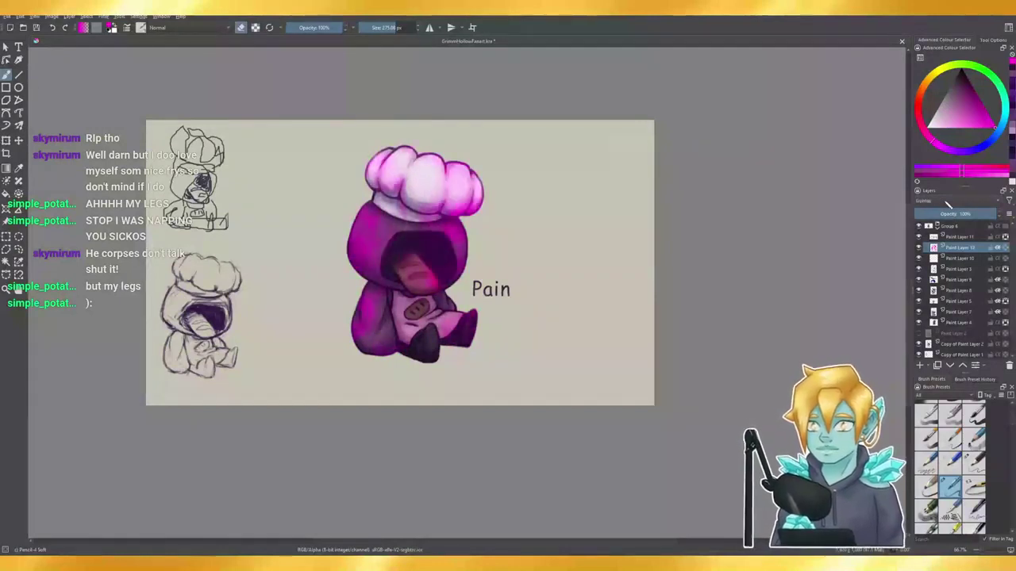
pyautogui.scroll(-2, 947, 204)
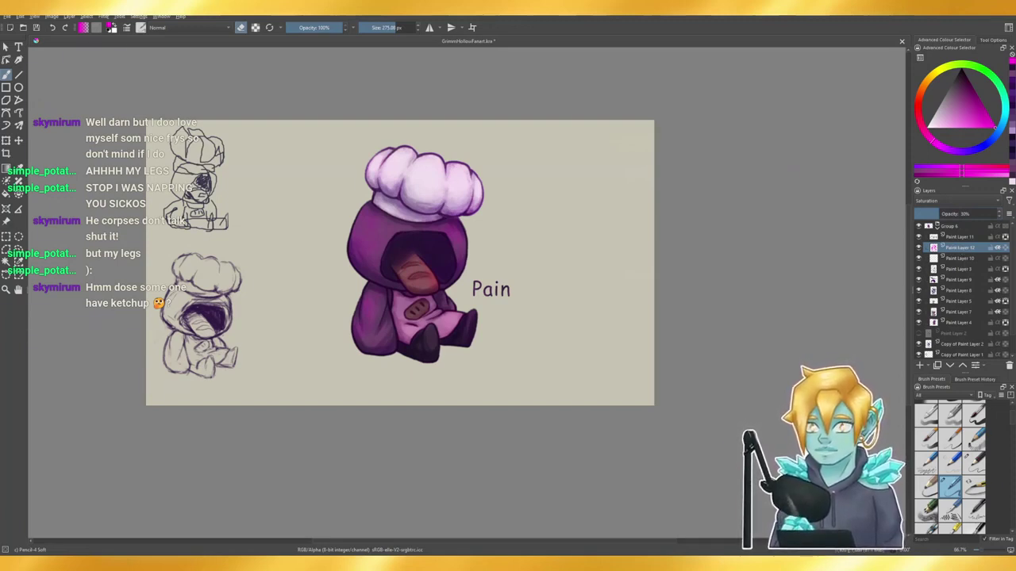
# - Add another paint layer above the magenta one, cover the character with saturated blue, and turn on the layer's alpha inheritance
pyautogui.click(920, 366)
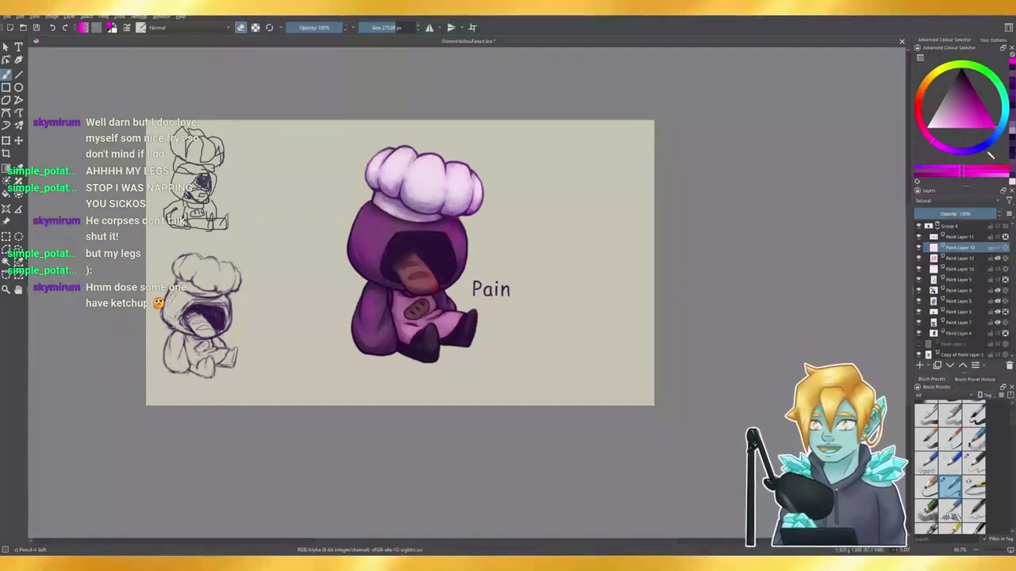
pyautogui.moveTo(989, 141); pyautogui.dragTo(981, 148)
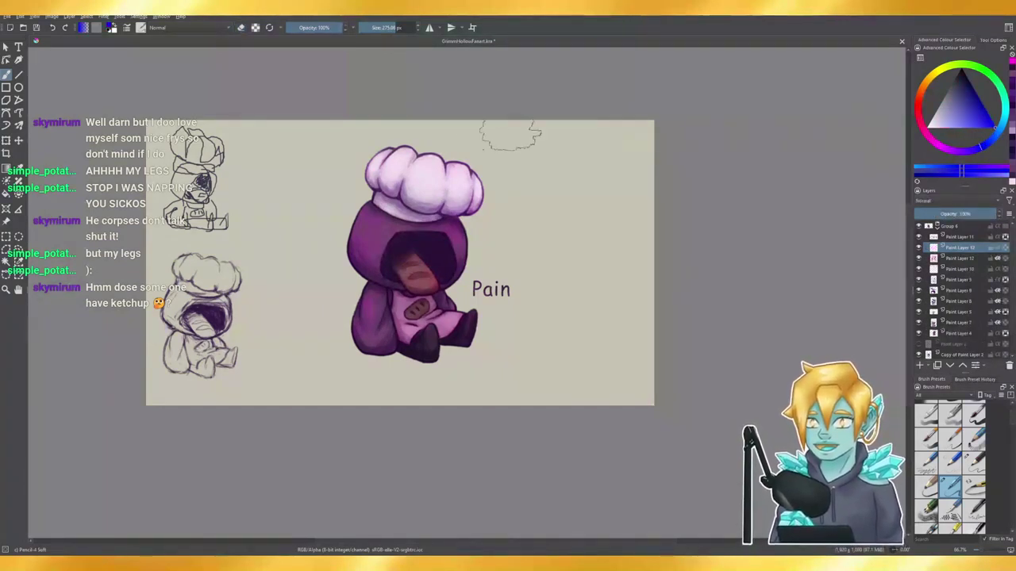
pyautogui.moveTo(373, 151)
pyautogui.mouseDown()
pyautogui.moveTo(429, 159)
pyautogui.moveTo(310, 159)
pyautogui.moveTo(579, 207)
pyautogui.moveTo(327, 255)
pyautogui.moveTo(556, 223)
pyautogui.moveTo(317, 317)
pyautogui.moveTo(369, 339)
pyautogui.moveTo(242, 353)
pyautogui.moveTo(596, 349)
pyautogui.mouseUp()
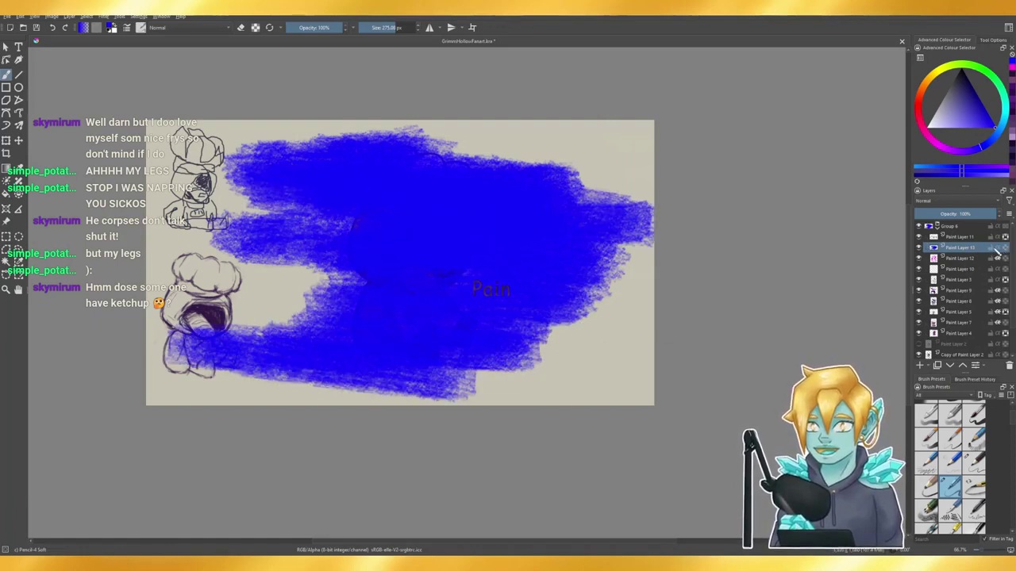
pyautogui.click(1005, 248)
# - Try blend modes such as Addition, Colour, Colour Dodge and Luminosity on the blue layer at full opacity, and return to Normal
pyautogui.click(959, 202)
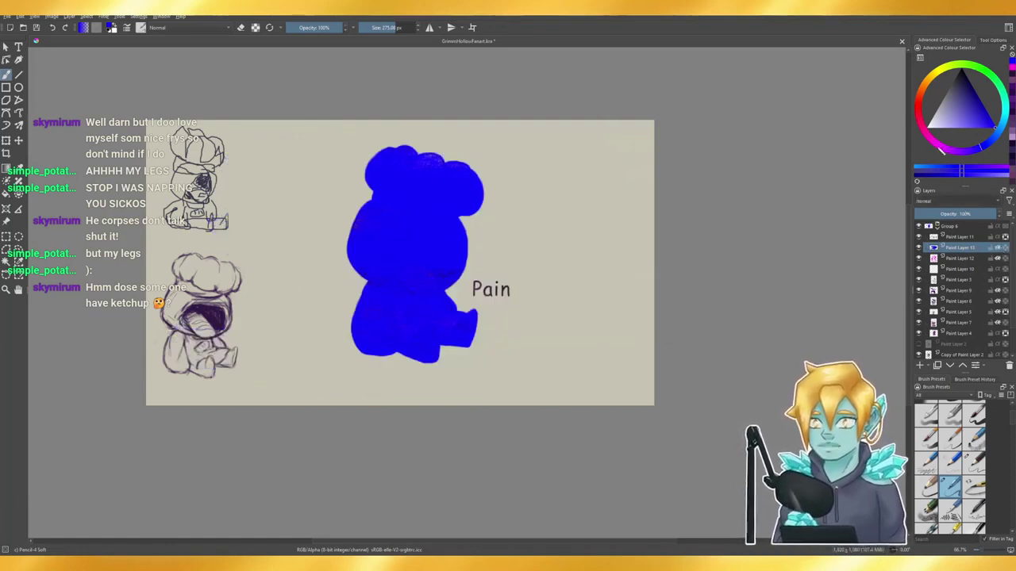
pyautogui.click(973, 217)
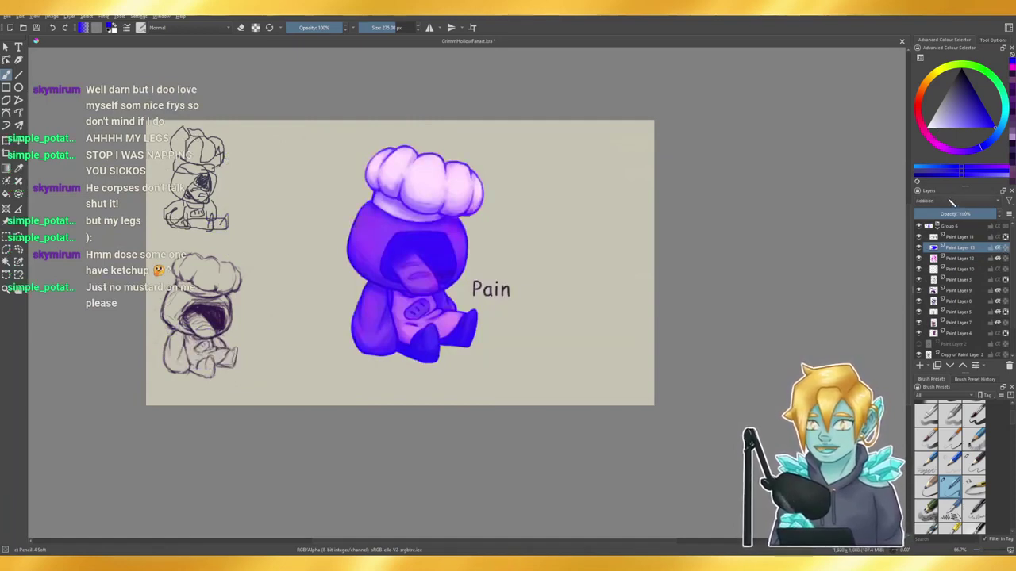
pyautogui.scroll(-1, 951, 202)
pyautogui.scroll(-1, 952, 203)
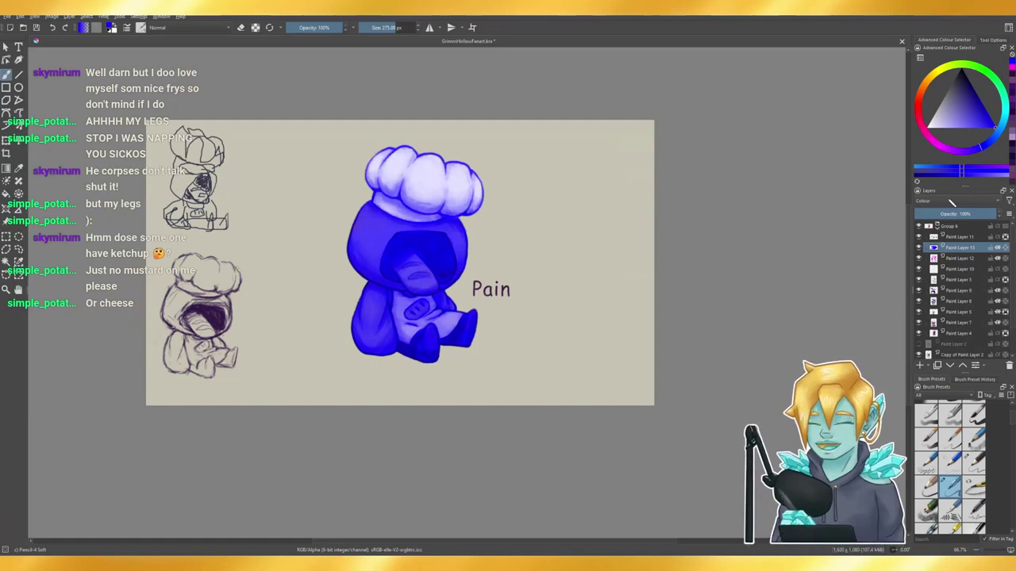
pyautogui.scroll(-1, 951, 203)
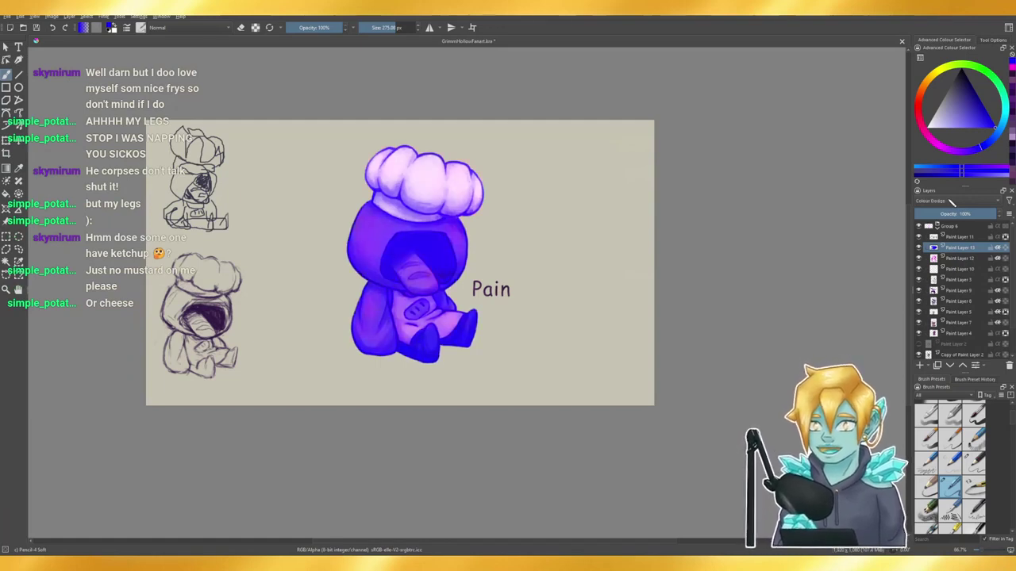
pyautogui.scroll(-3, 951, 202)
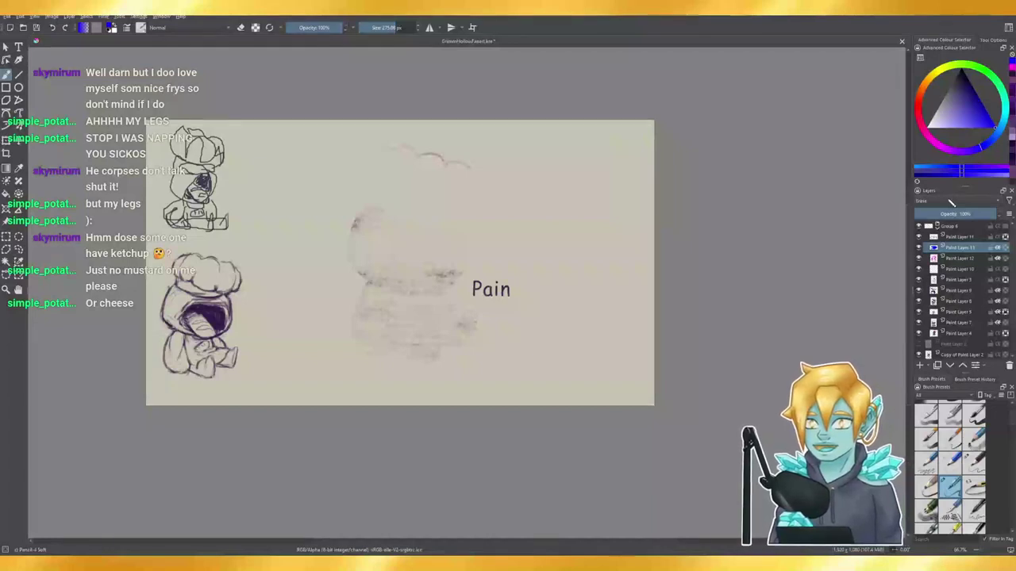
pyautogui.scroll(-1, 951, 202)
pyautogui.scroll(-1, 952, 202)
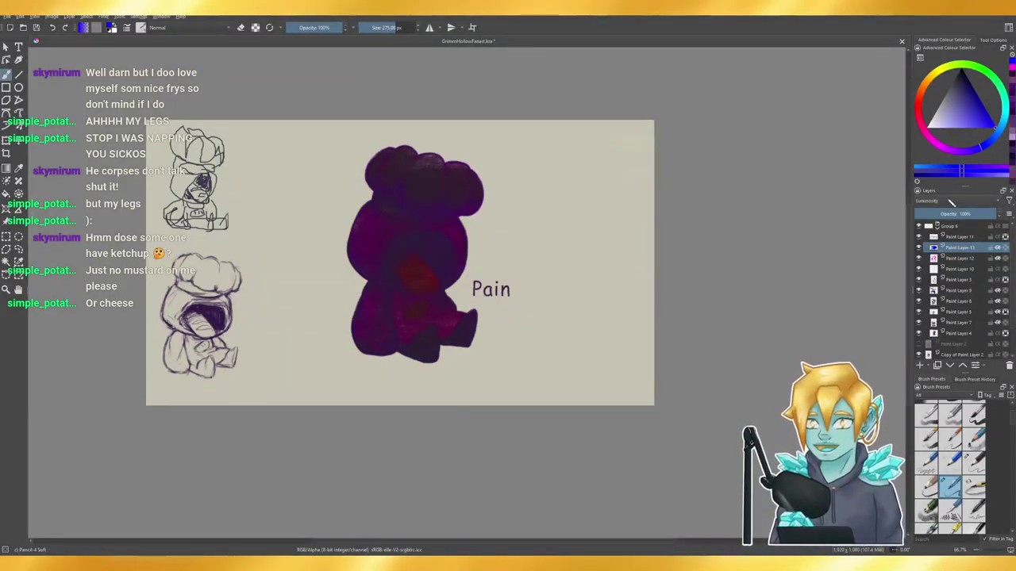
pyautogui.scroll(2, 951, 202)
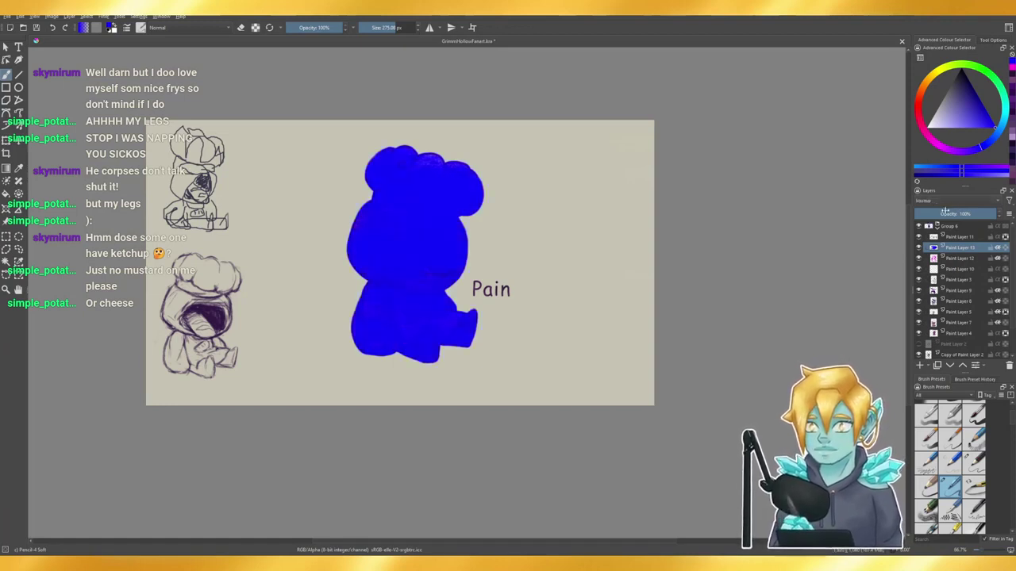
# - Lower the blue layer's opacity to 12% and compare blend modes including Overlay, ending on Addition
pyautogui.moveTo(942, 212); pyautogui.dragTo(924, 214)
pyautogui.scroll(-2, 945, 204)
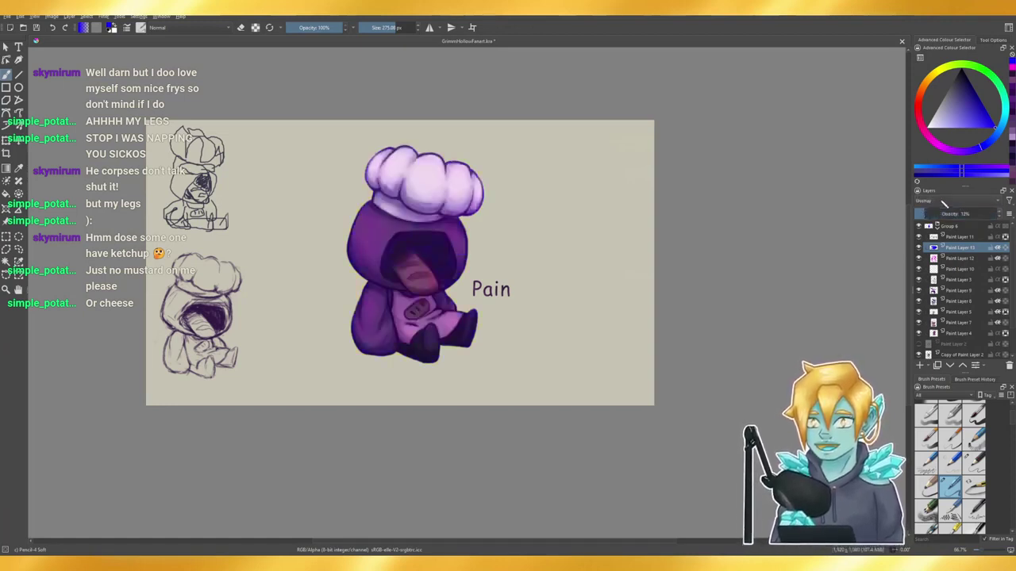
pyautogui.scroll(-4, 943, 204)
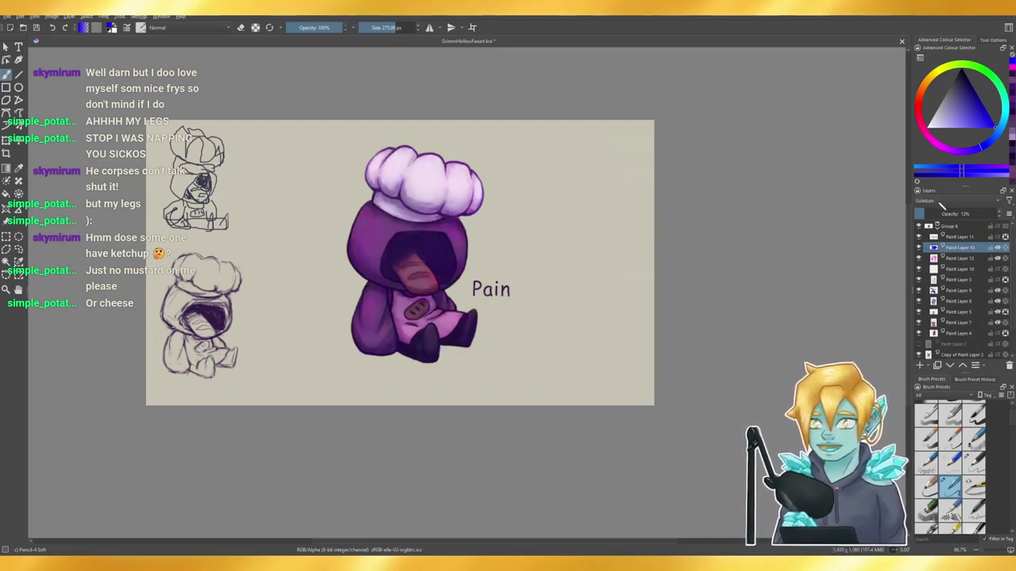
pyautogui.scroll(3, 943, 204)
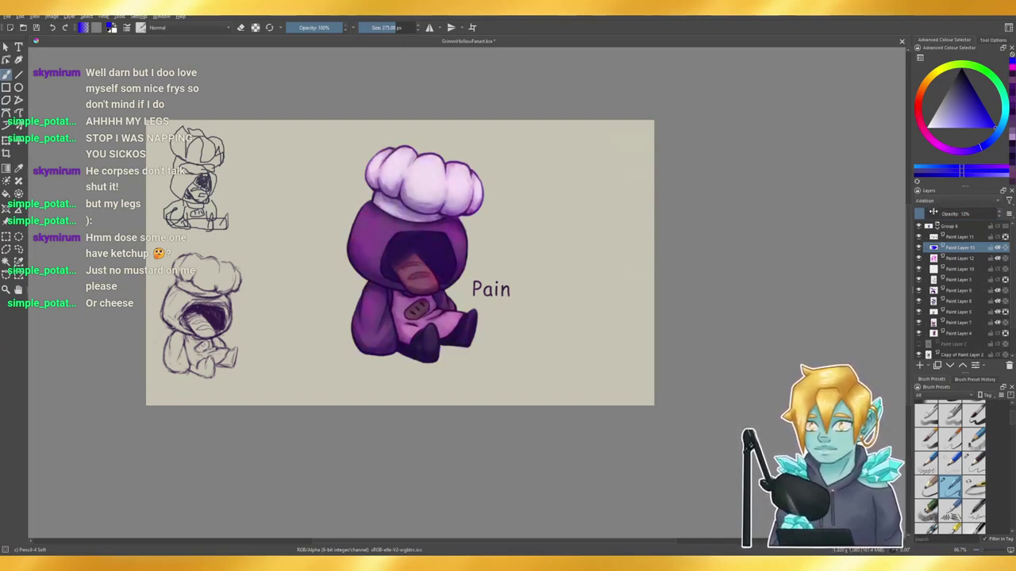
# - Raise the blue layer's opacity to 20% and compare blend modes including Colour, Colour Dodge, Darken and Divide
pyautogui.moveTo(927, 214); pyautogui.dragTo(933, 208)
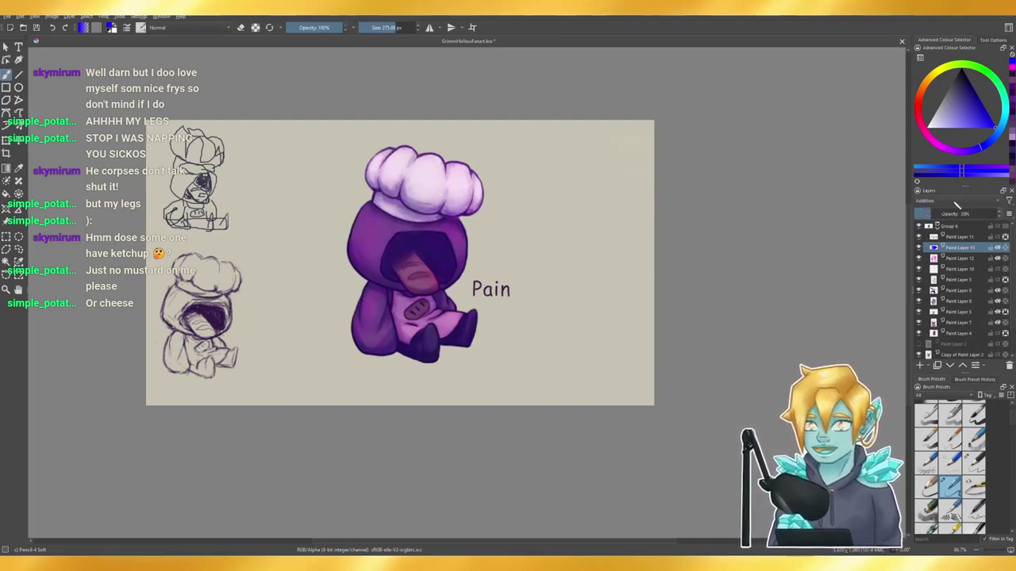
pyautogui.scroll(-2, 956, 205)
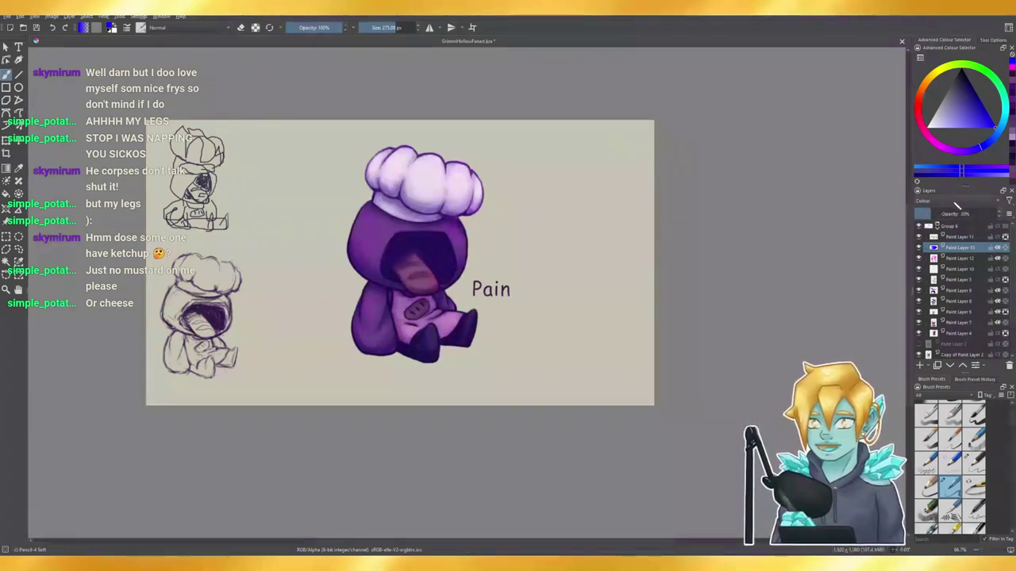
pyautogui.scroll(-1, 957, 204)
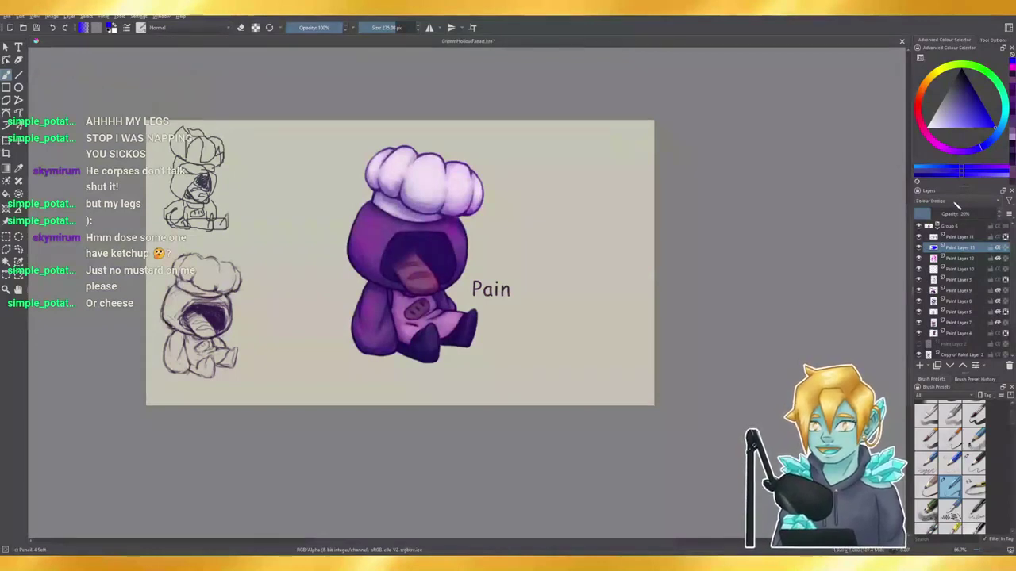
pyautogui.scroll(-1, 952, 206)
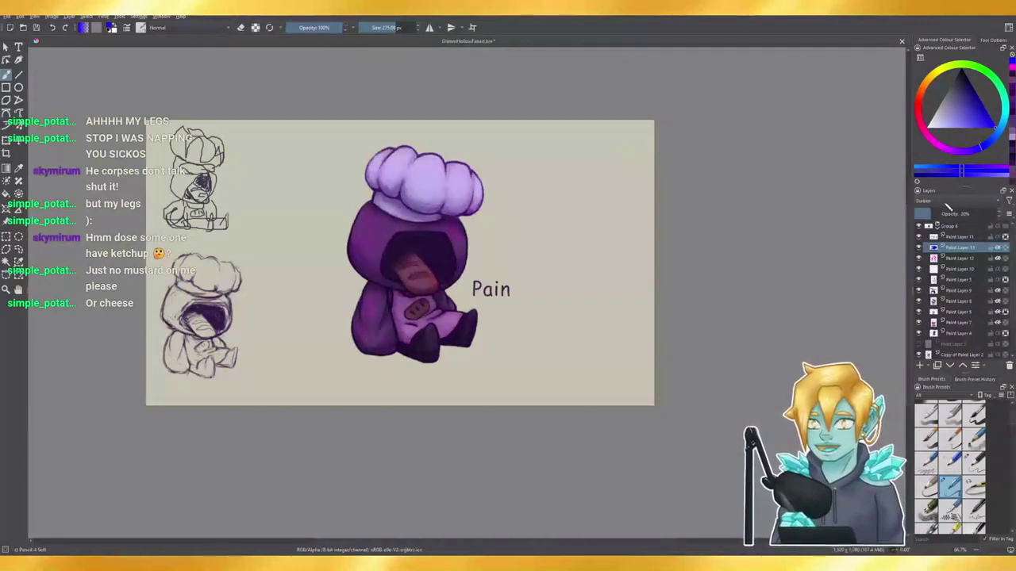
pyautogui.scroll(-1, 947, 206)
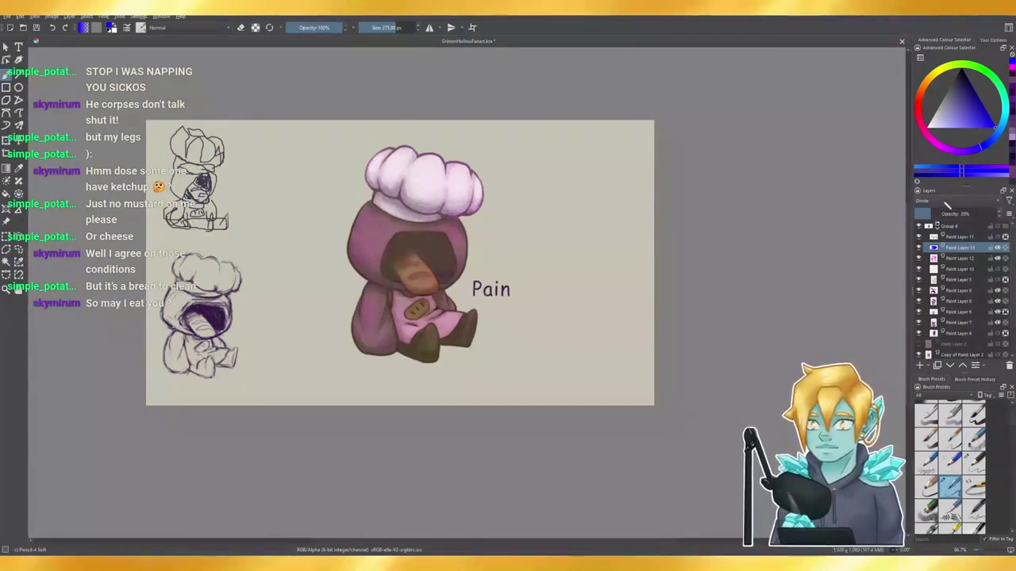
pyautogui.scroll(-1, 945, 203)
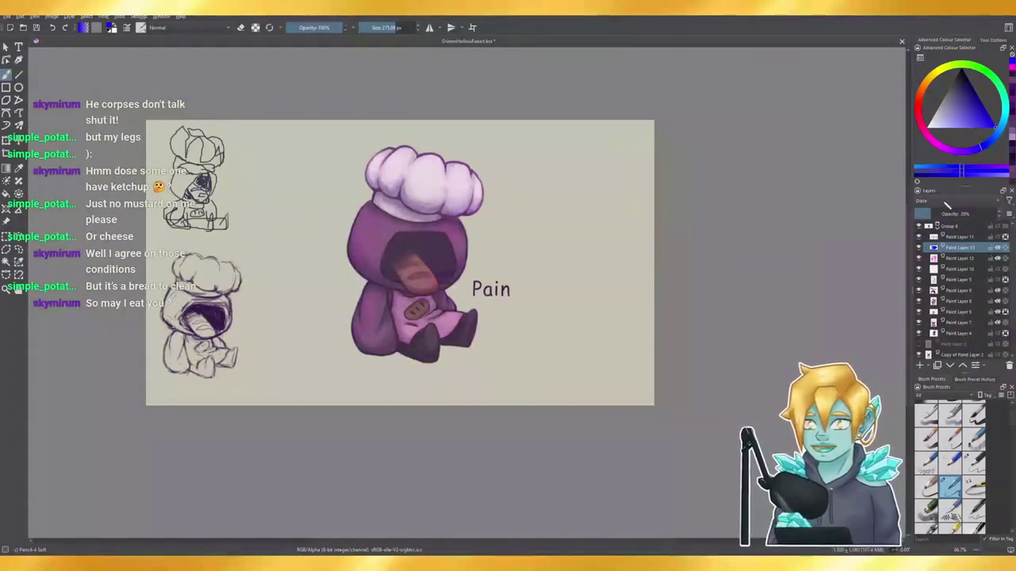
pyautogui.scroll(-1, 946, 205)
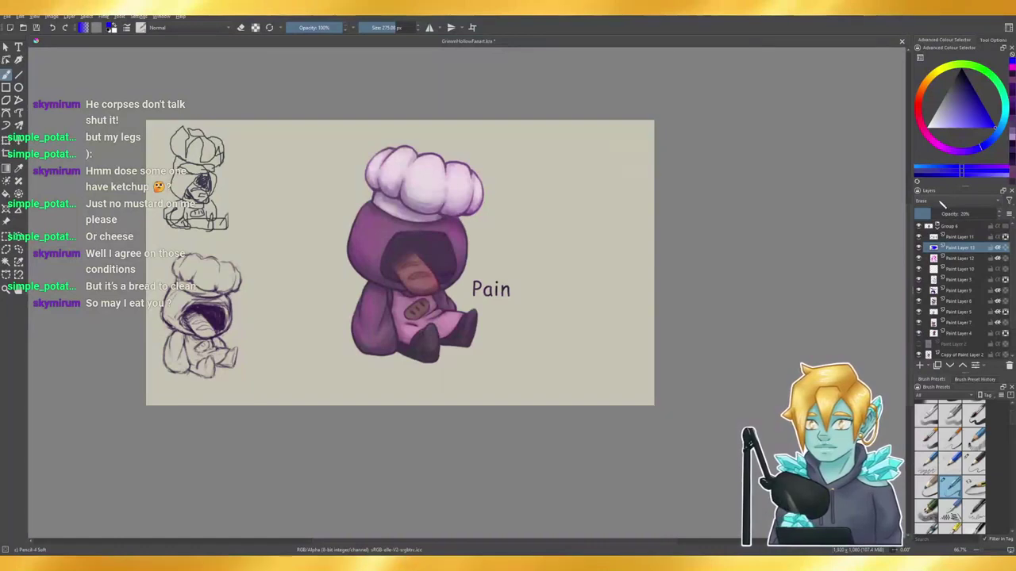
# - Try Lighten, Luminosity, Multiply and Normal on the blue layer, and set its blend mode to Overlay
pyautogui.scroll(-1, 940, 204)
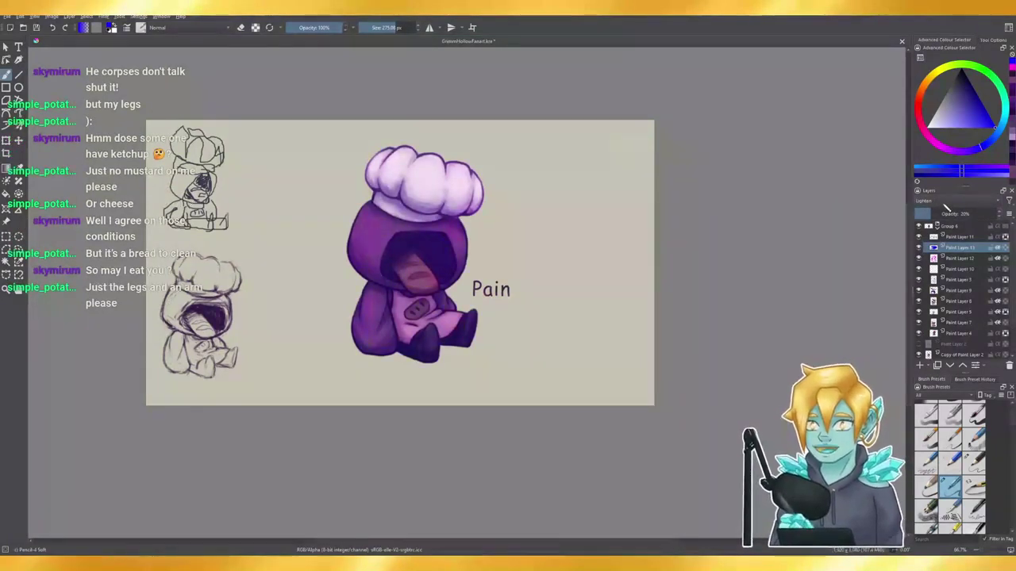
pyautogui.scroll(-1, 946, 207)
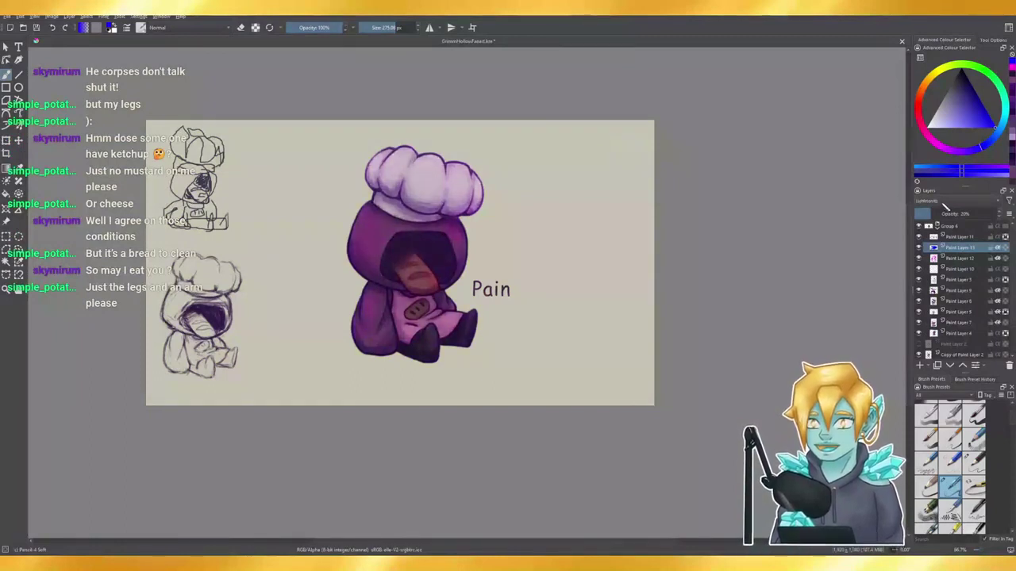
pyautogui.scroll(-3, 945, 206)
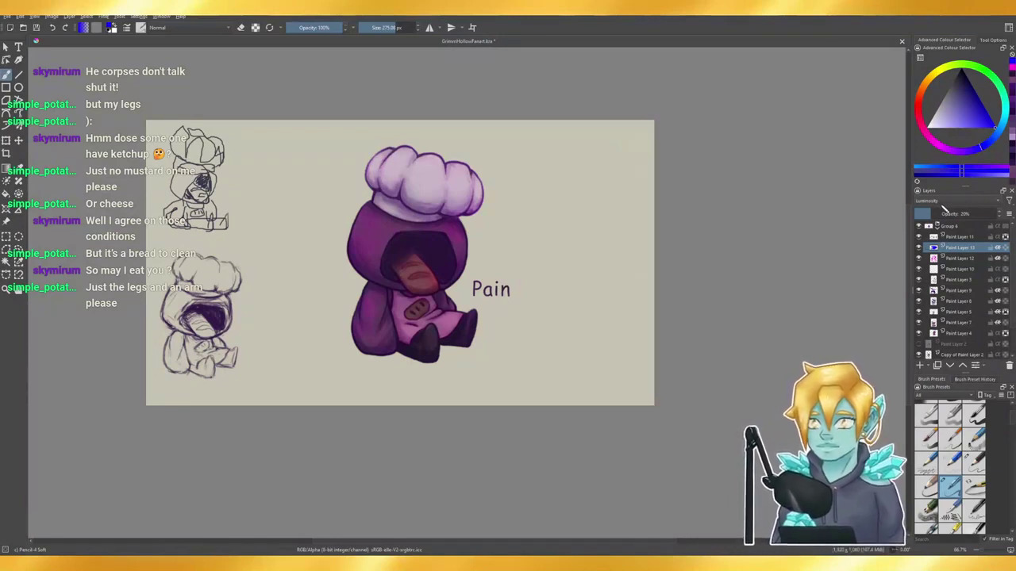
pyautogui.scroll(-1, 944, 208)
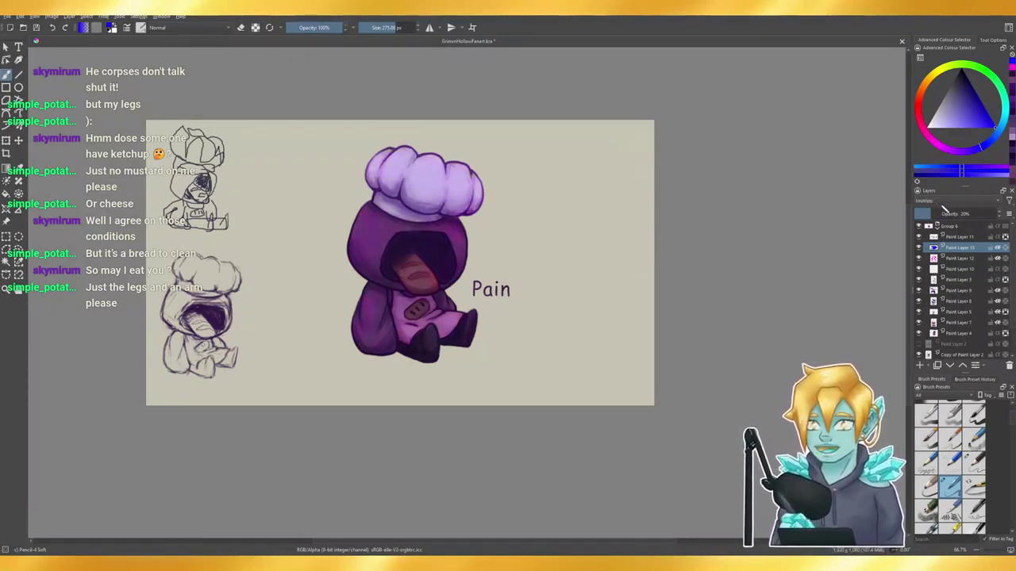
pyautogui.scroll(-1, 946, 207)
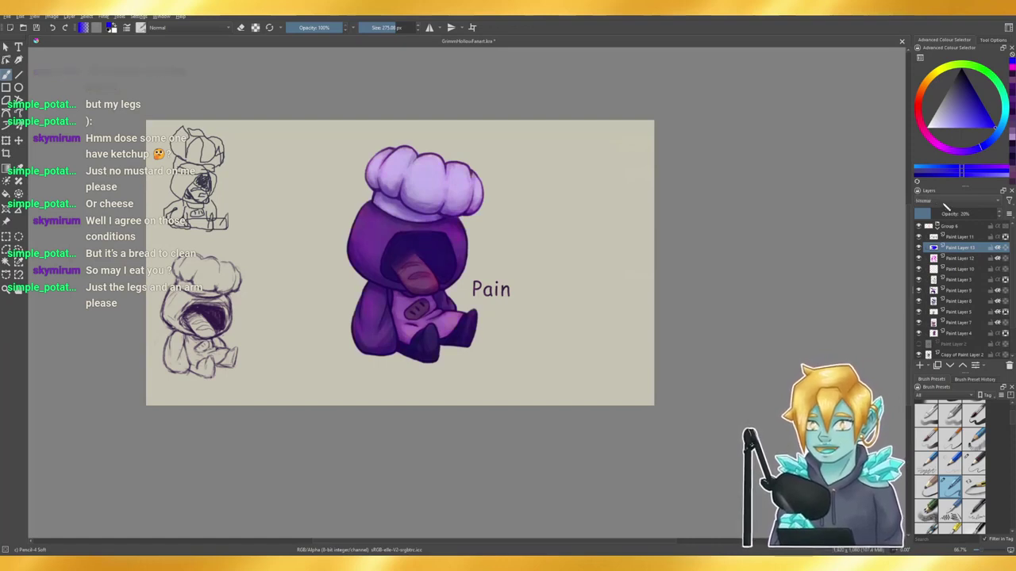
pyautogui.scroll(-1, 946, 206)
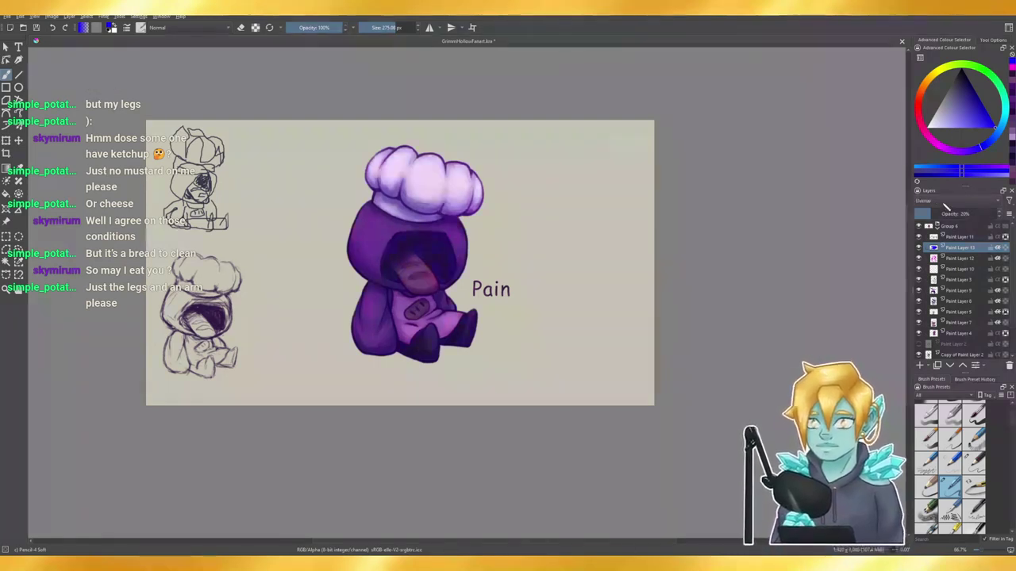
# - Compare the character with and without the blue Overlay layer, and lower the layer's opacity to 10%
pyautogui.click(920, 248)
pyautogui.click(920, 247)
pyautogui.click(920, 247)
pyautogui.click(920, 247)
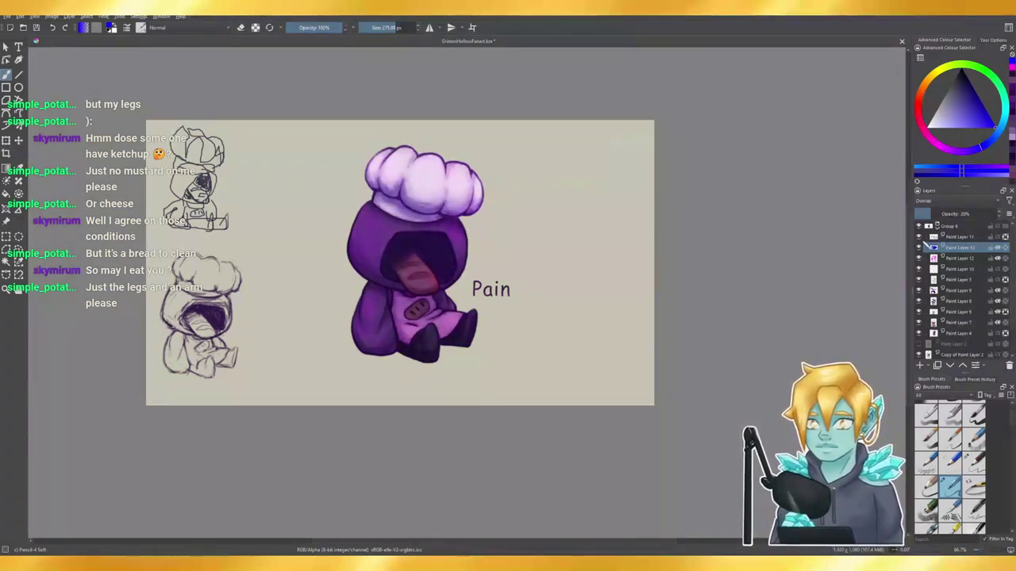
pyautogui.moveTo(933, 214); pyautogui.dragTo(925, 214)
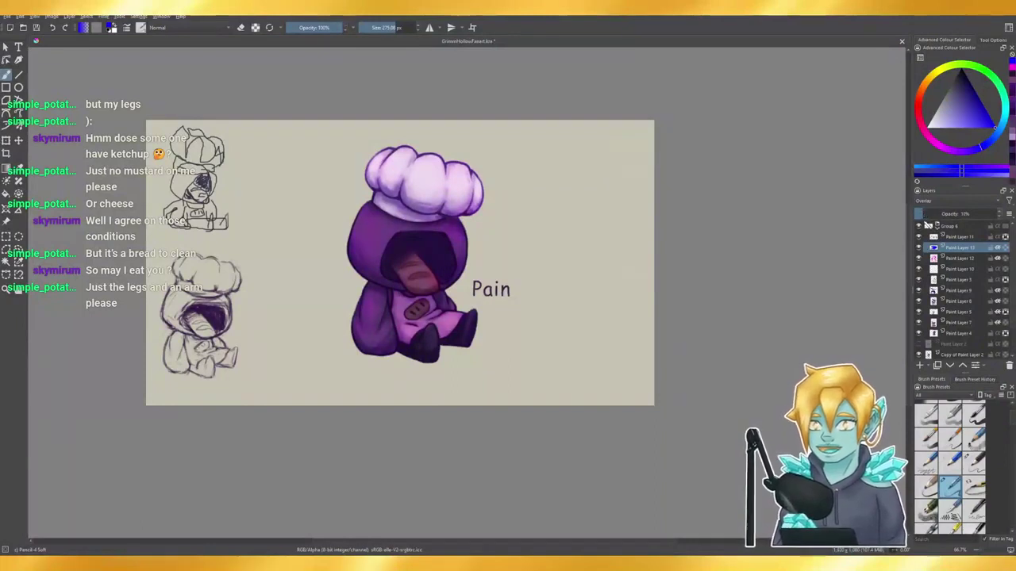
pyautogui.click(920, 247)
pyautogui.click(920, 247)
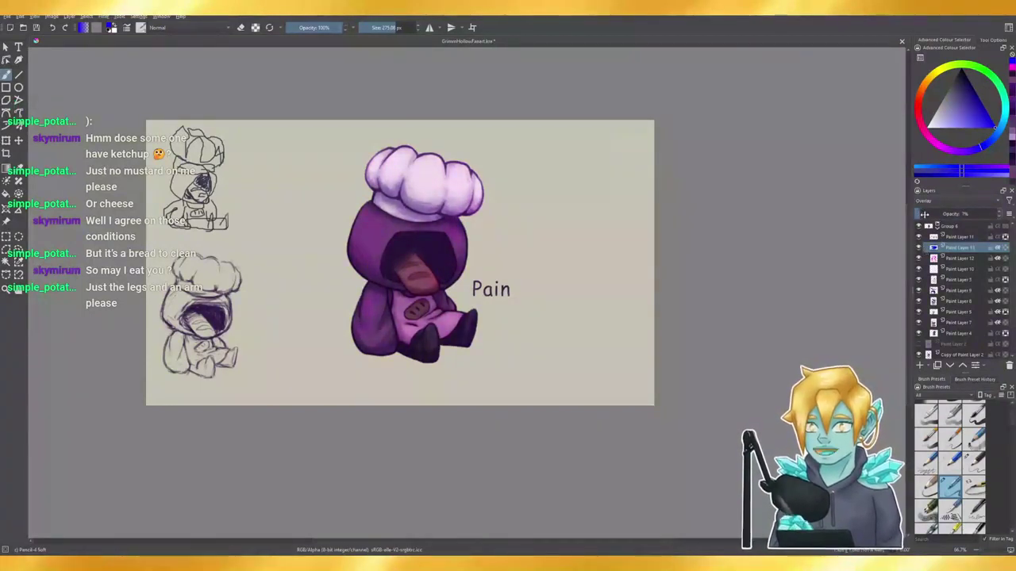
# - Reduce the blue layer's opacity to 4%, toggling its visibility to judge the effect, and save the file
pyautogui.rightClick(925, 215)
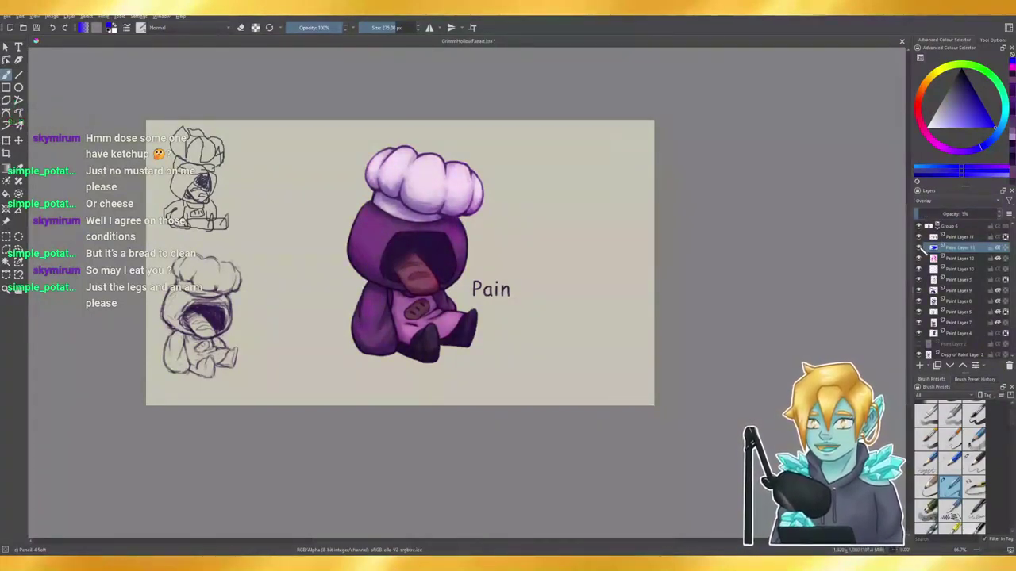
pyautogui.click(921, 249)
pyautogui.click(920, 247)
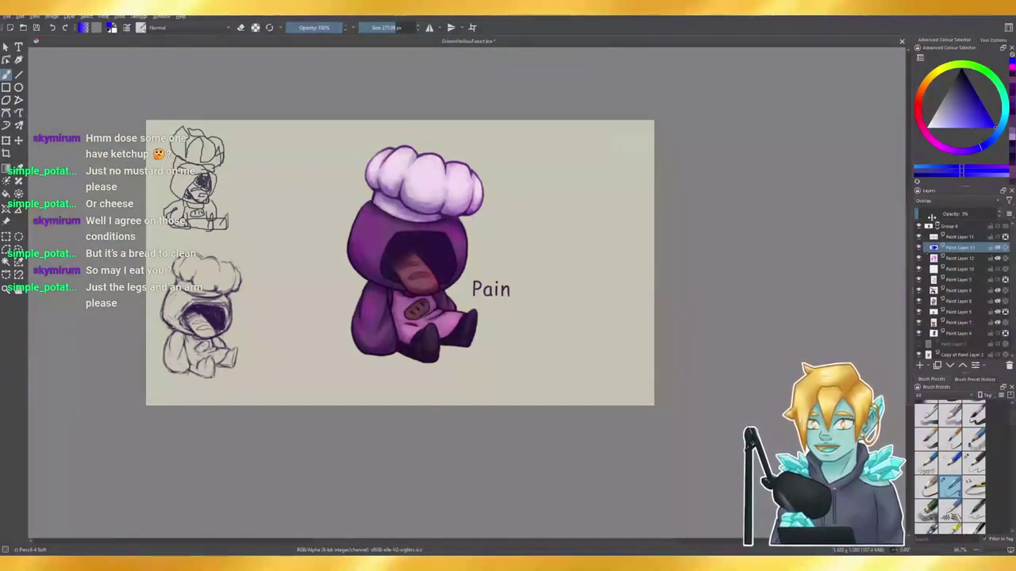
pyautogui.click(933, 214)
pyautogui.hotkey('ctrl', 'z')
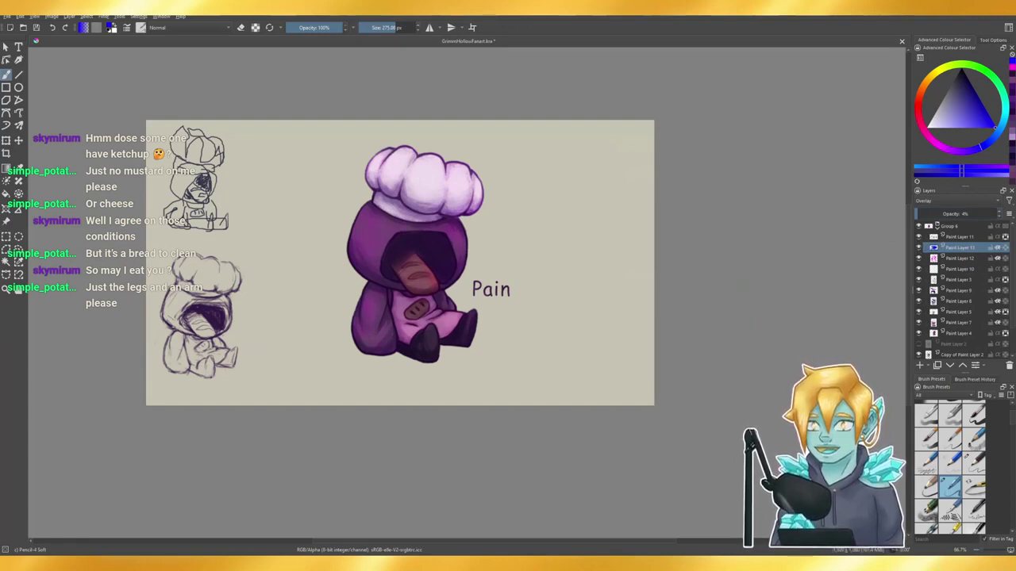
pyautogui.hotkey('ctrl', 's')
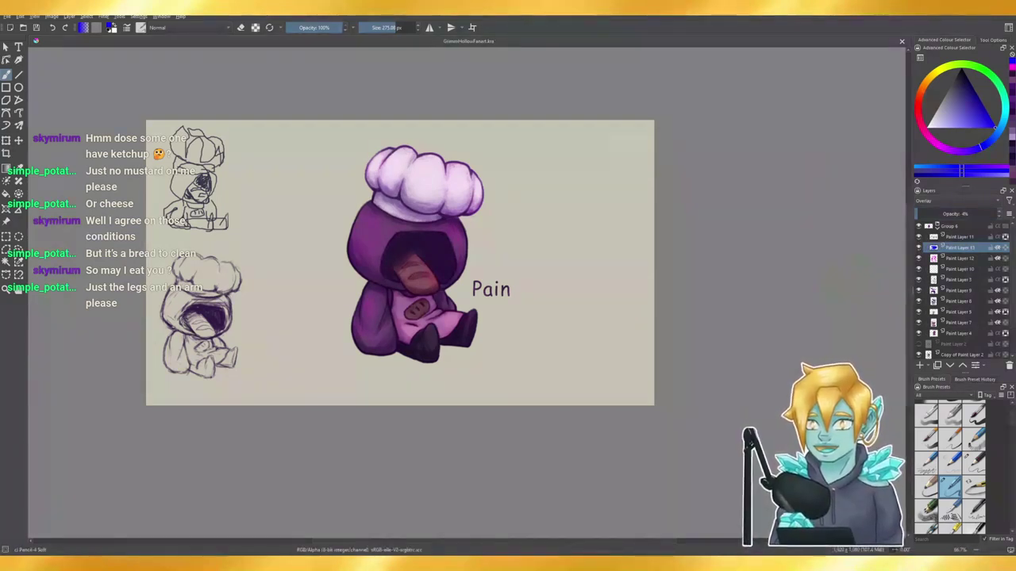
# - Add another paint layer above the blue one, reduce the brush size, and save the file
pyautogui.click(921, 366)
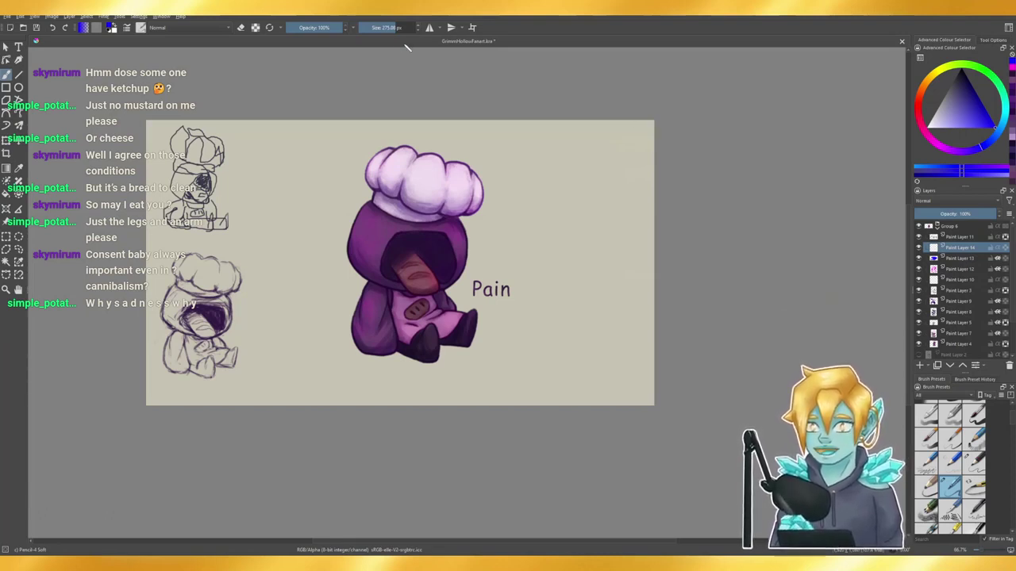
pyautogui.click(384, 28)
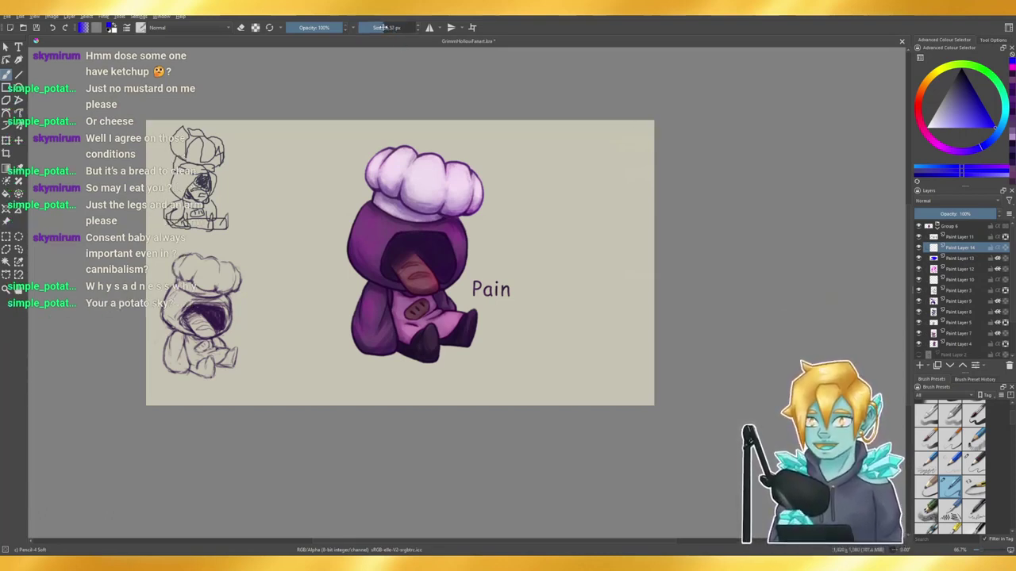
pyautogui.hotkey('ctrl', 's')
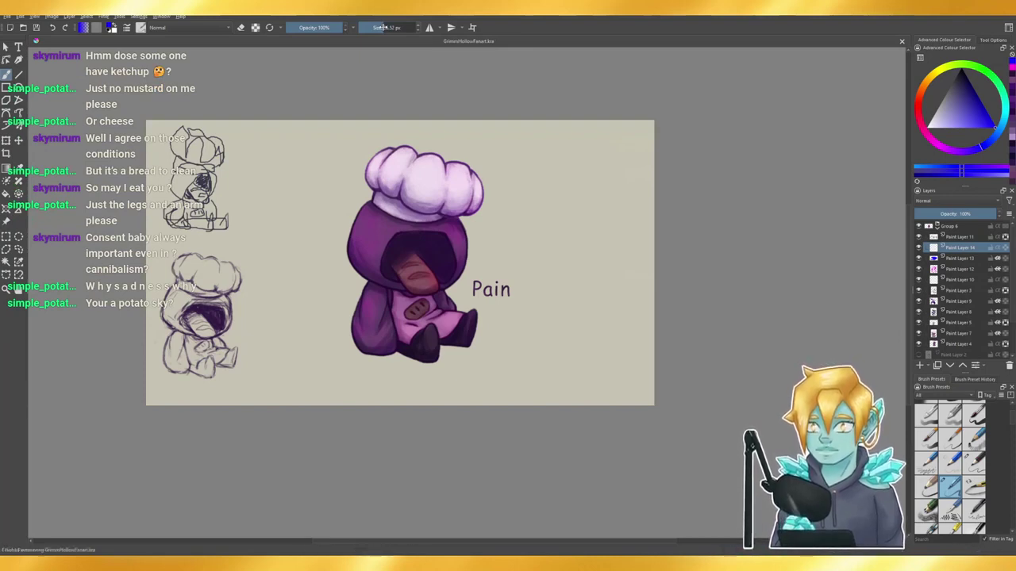
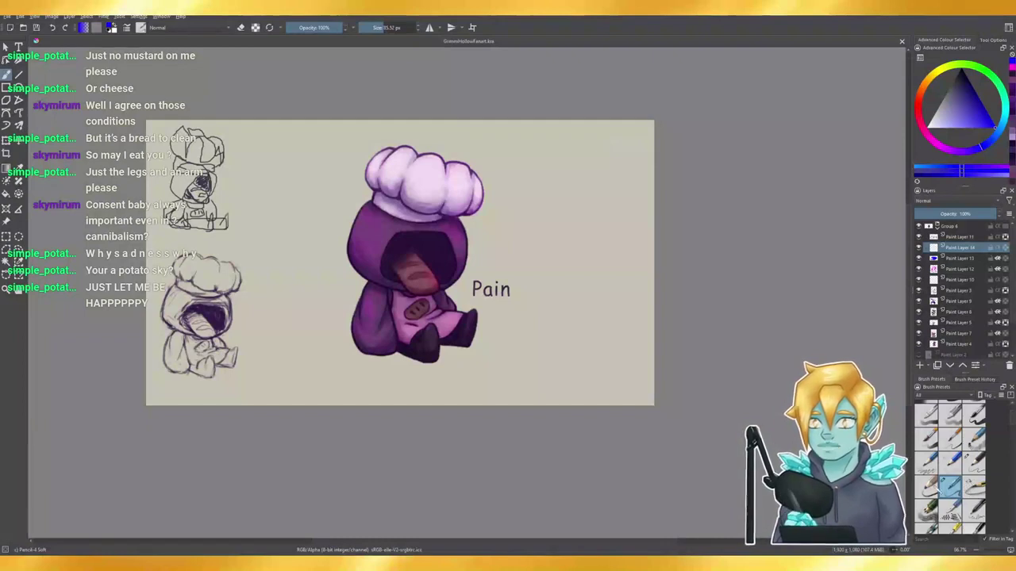
pyautogui.scroll(-5, 952, 471)
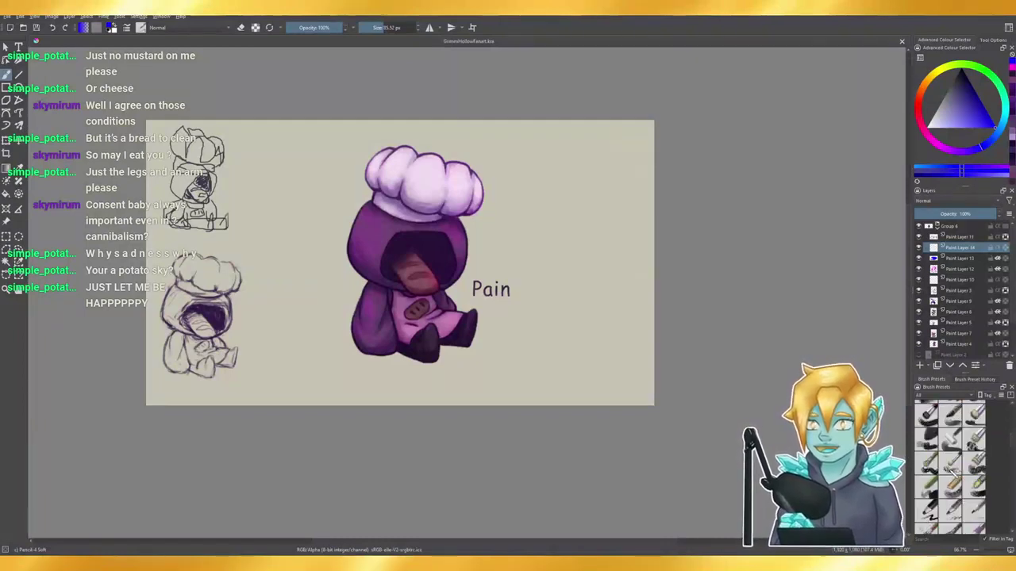
pyautogui.scroll(-5, 950, 471)
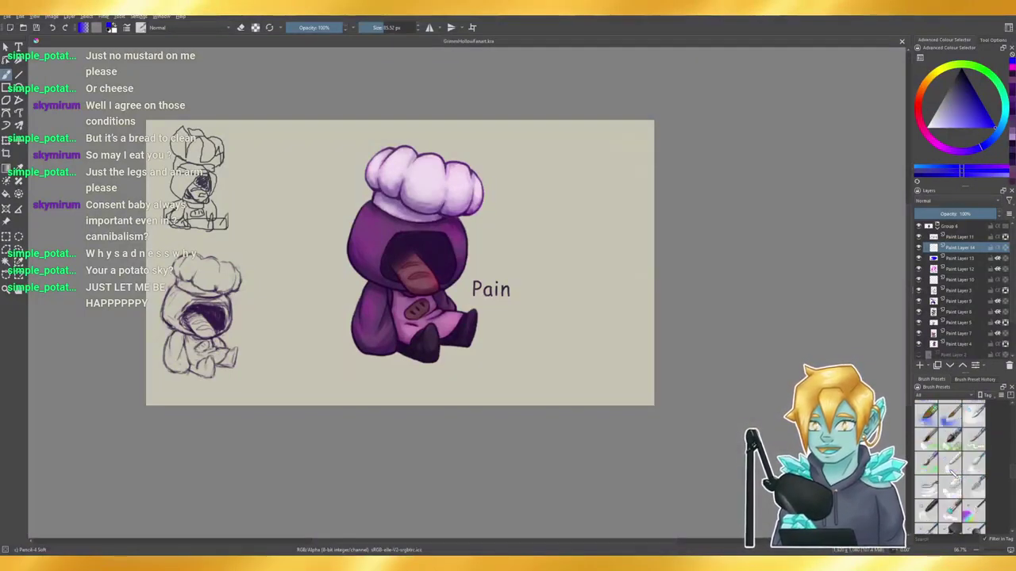
pyautogui.scroll(-8, 952, 474)
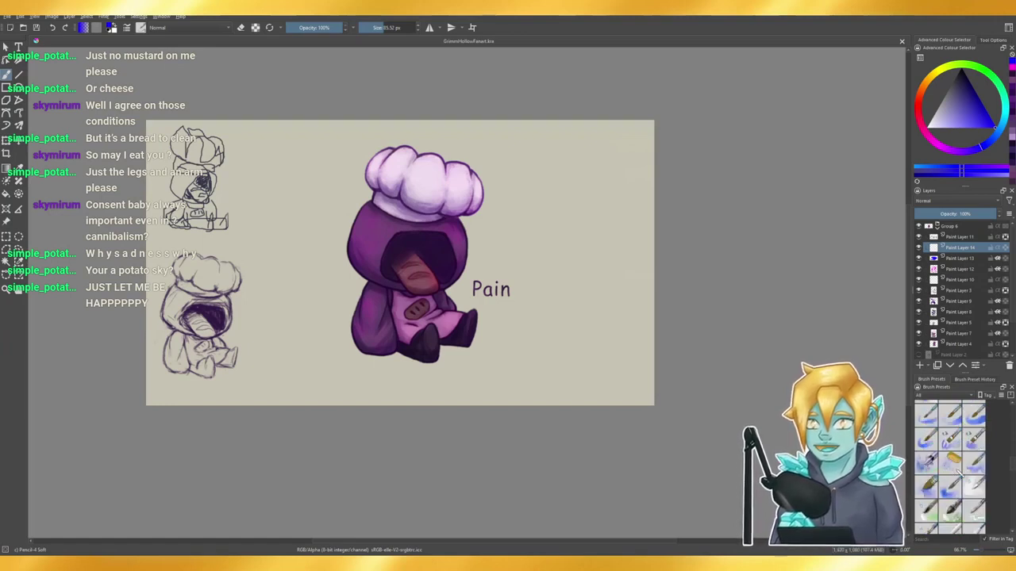
pyautogui.scroll(-3, 957, 473)
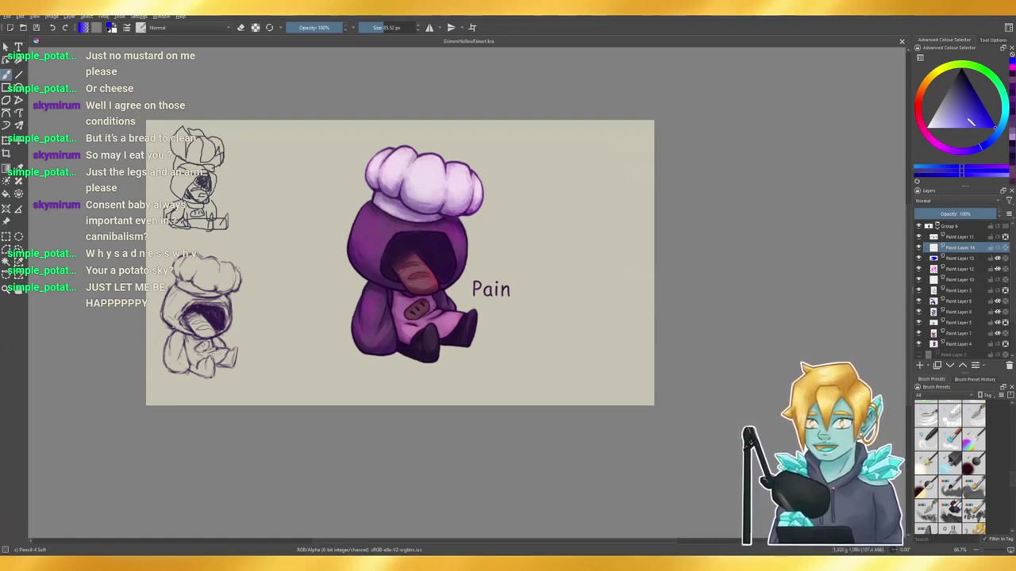
# - Cover the character with dark grey on the new layer using a very large brush, and turn on its alpha inheritance
pyautogui.moveTo(970, 121); pyautogui.dragTo(944, 94)
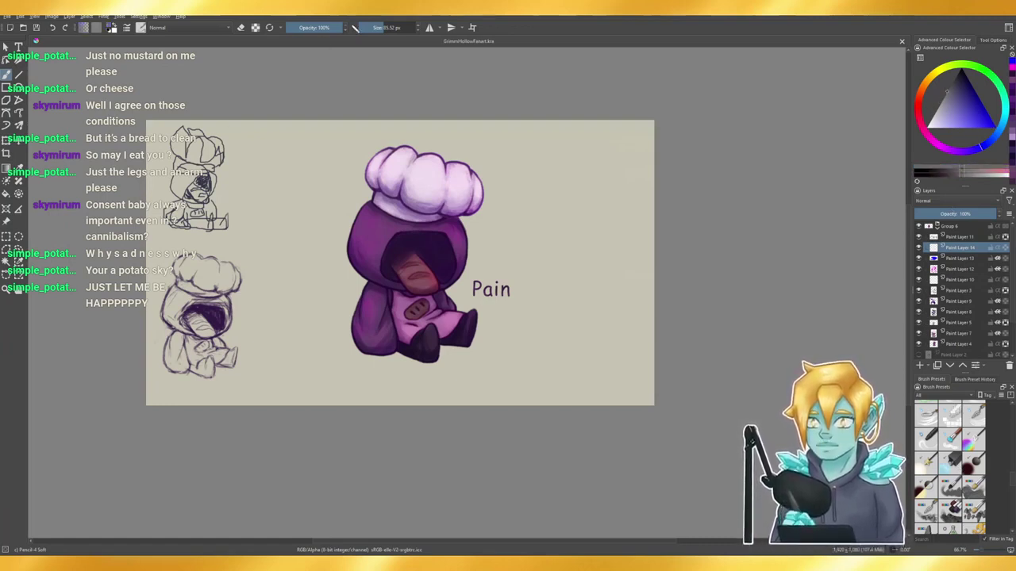
pyautogui.click(406, 29)
pyautogui.moveTo(341, 166)
pyautogui.mouseDown()
pyautogui.moveTo(508, 318)
pyautogui.moveTo(519, 175)
pyautogui.mouseUp()
pyautogui.click(997, 248)
# - Set the grey layer's blend mode to Saturation and lower its opacity to 20%
pyautogui.click(956, 200)
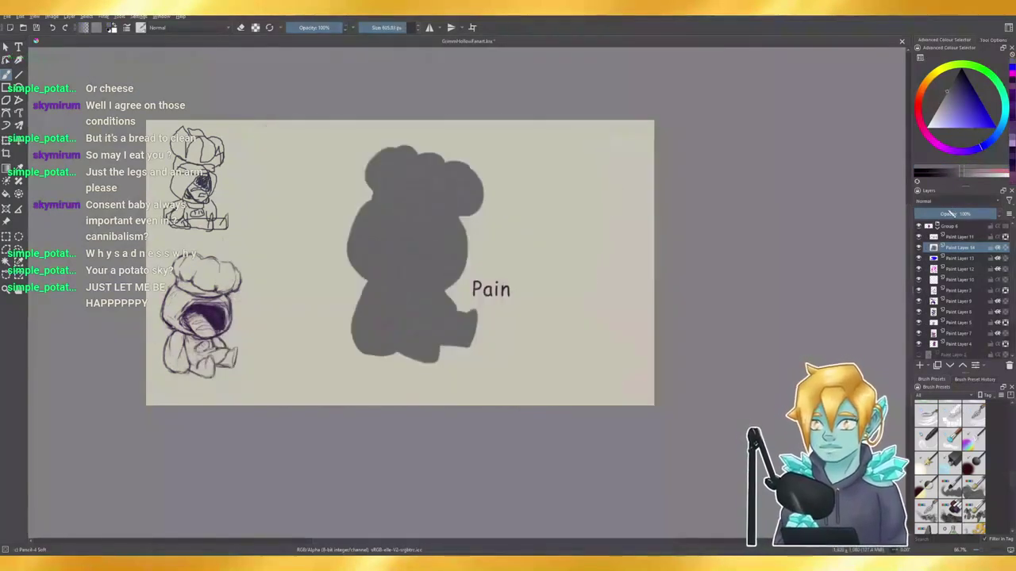
pyautogui.click(966, 234)
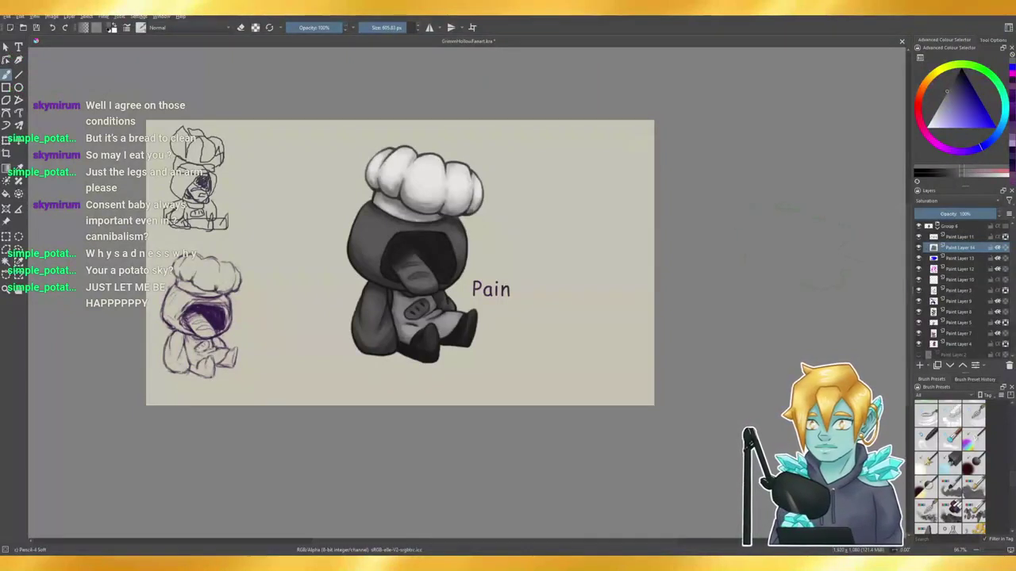
pyautogui.moveTo(936, 213); pyautogui.dragTo(949, 213)
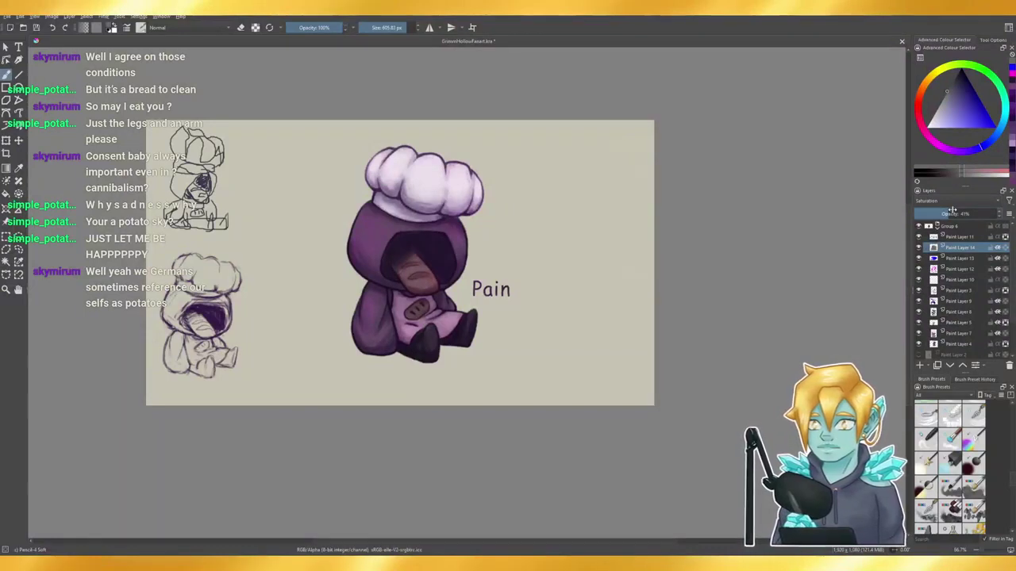
pyautogui.rightClick(953, 211)
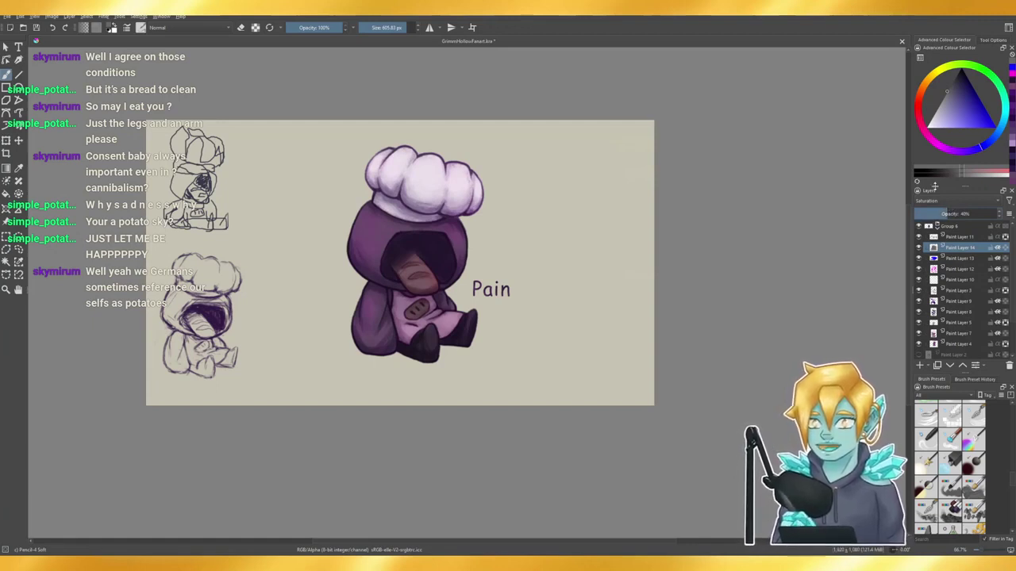
pyautogui.click(933, 214)
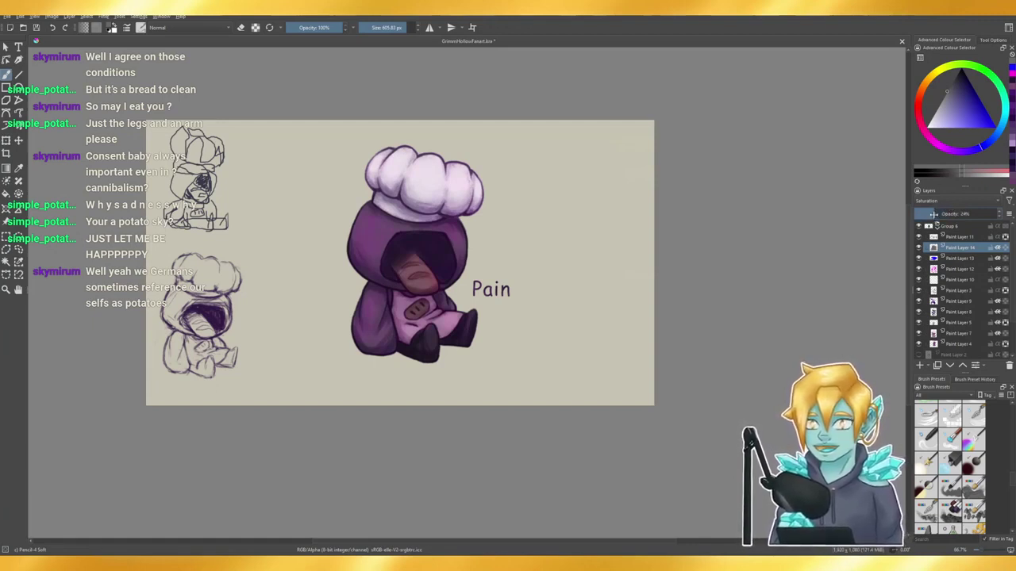
pyautogui.doubleClick(935, 214)
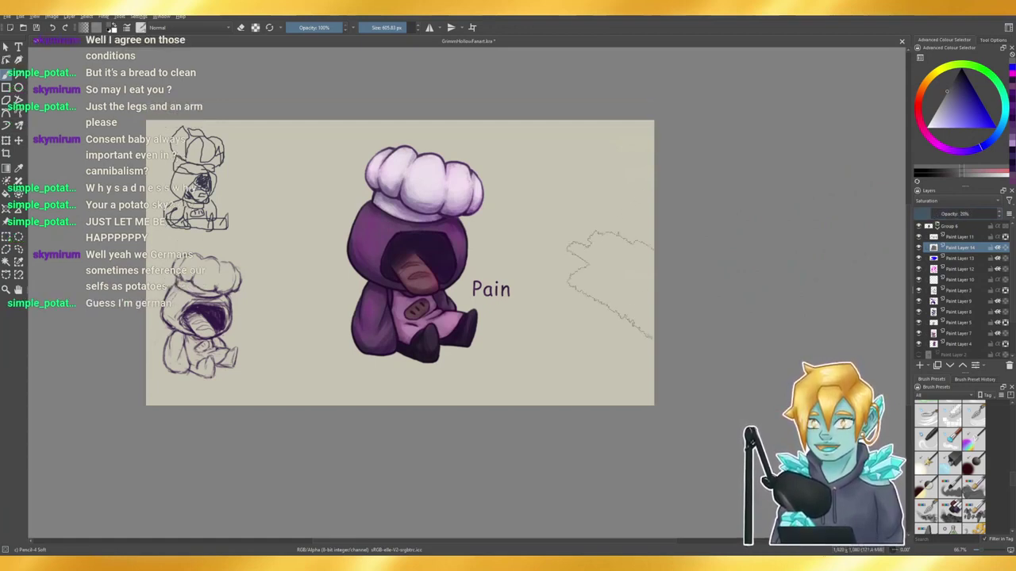
# - Reduce the brush size and toggle the grey Saturation layer's visibility to compare the character's colours with and without it
pyautogui.click(381, 29)
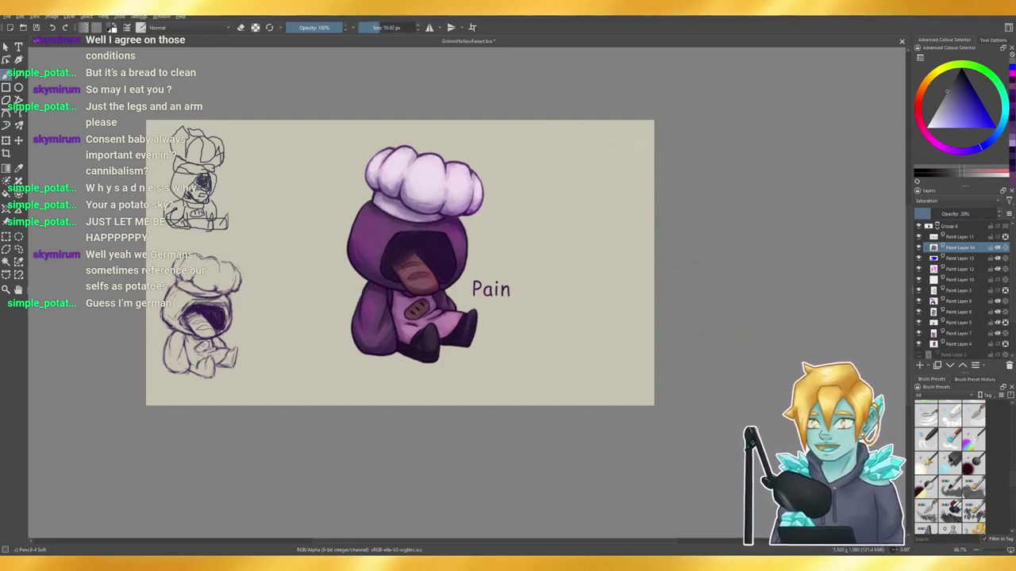
pyautogui.click(919, 247)
pyautogui.click(919, 248)
pyautogui.click(919, 248)
pyautogui.click(919, 247)
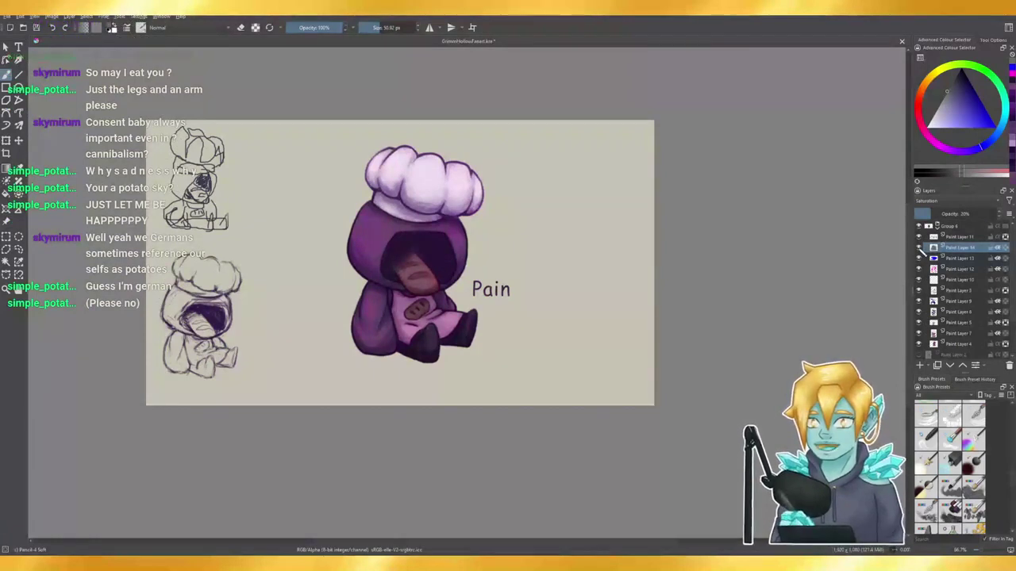
pyautogui.click(919, 248)
pyautogui.click(919, 248)
pyautogui.click(920, 248)
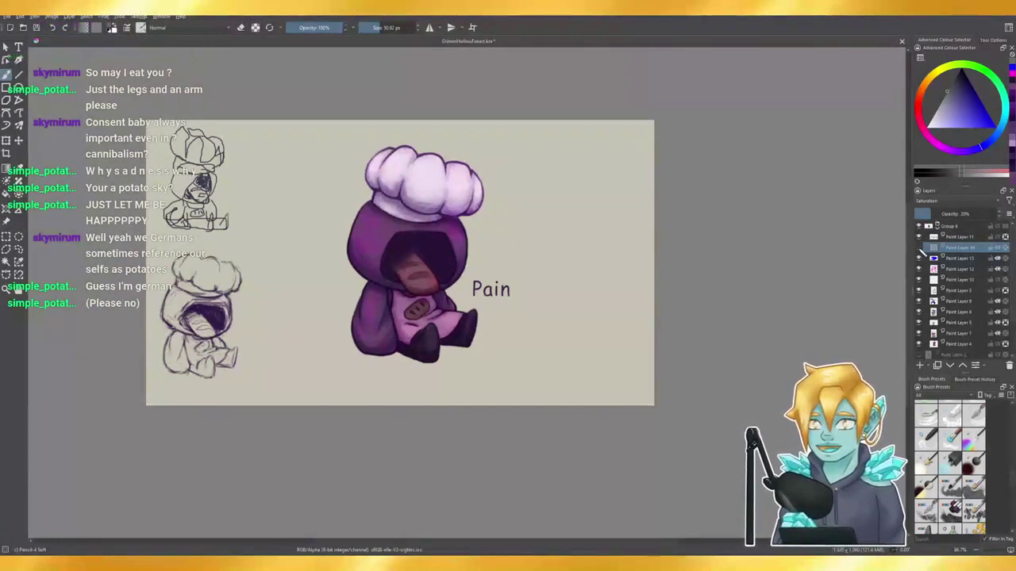
pyautogui.click(919, 248)
pyautogui.click(919, 248)
pyautogui.click(919, 247)
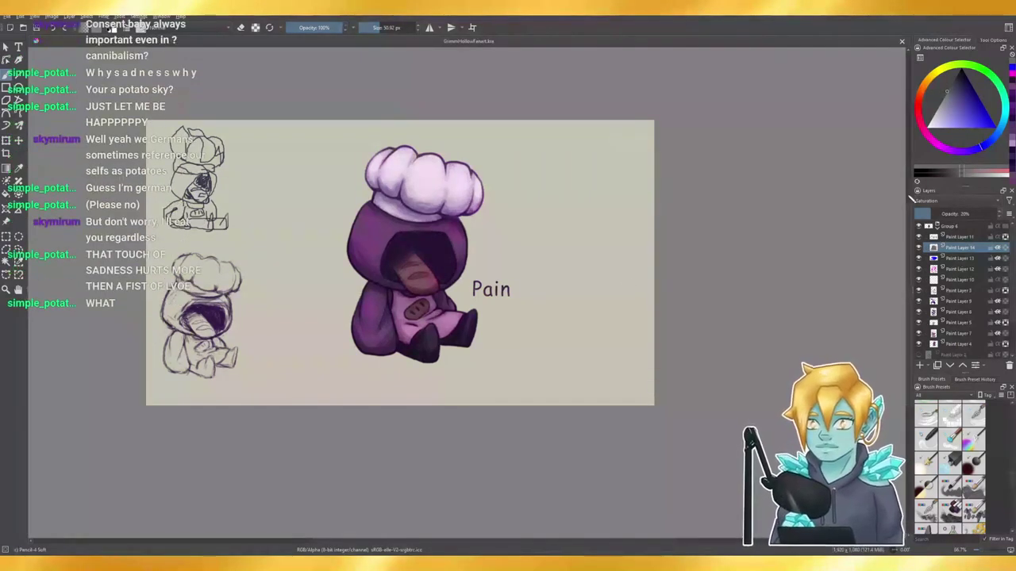
# - Check the Multiply shading layer by toggling its visibility, turn on its alpha lock, and enlarge the brush
pyautogui.click(963, 261)
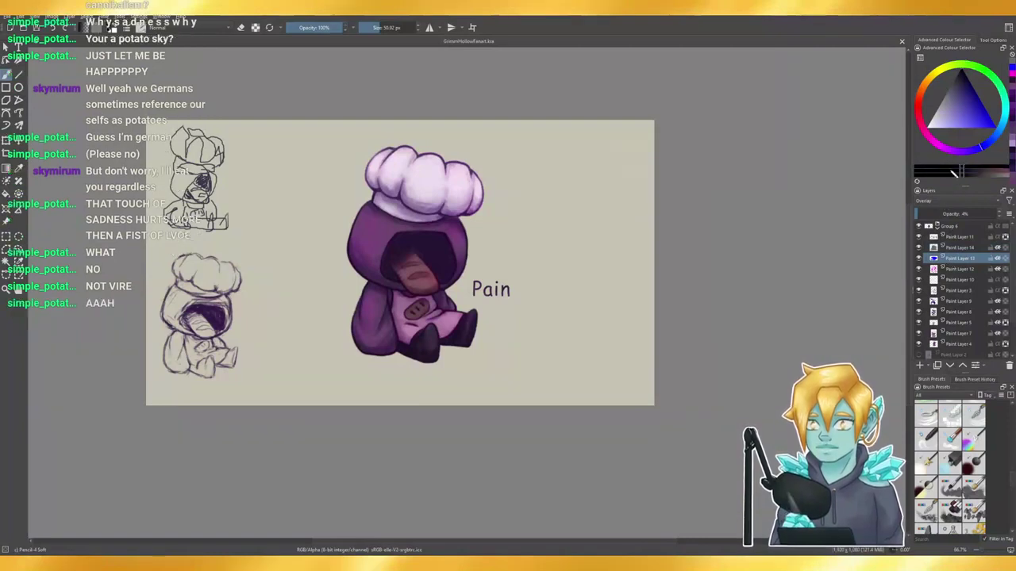
pyautogui.click(954, 270)
pyautogui.click(956, 281)
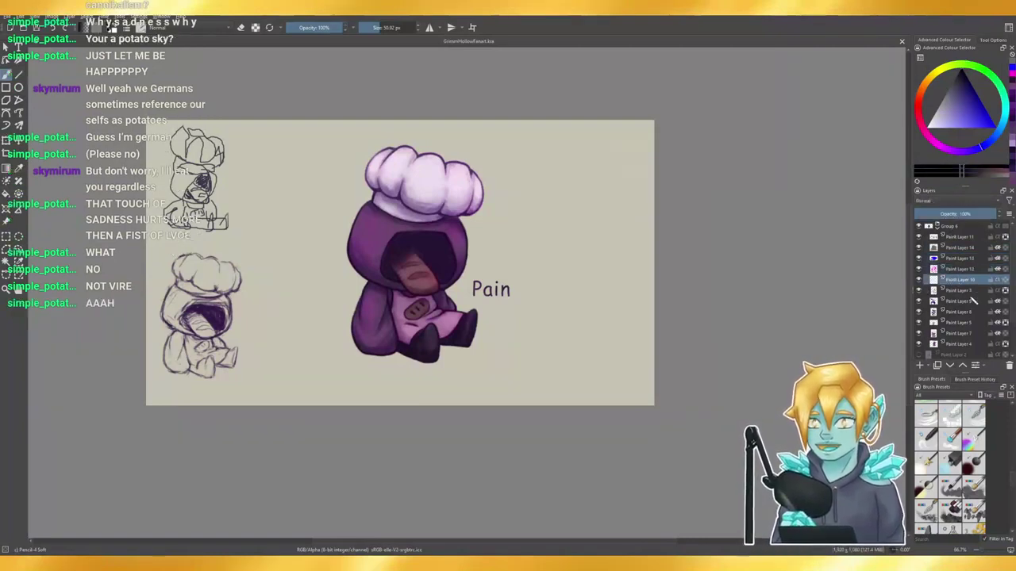
pyautogui.click(952, 302)
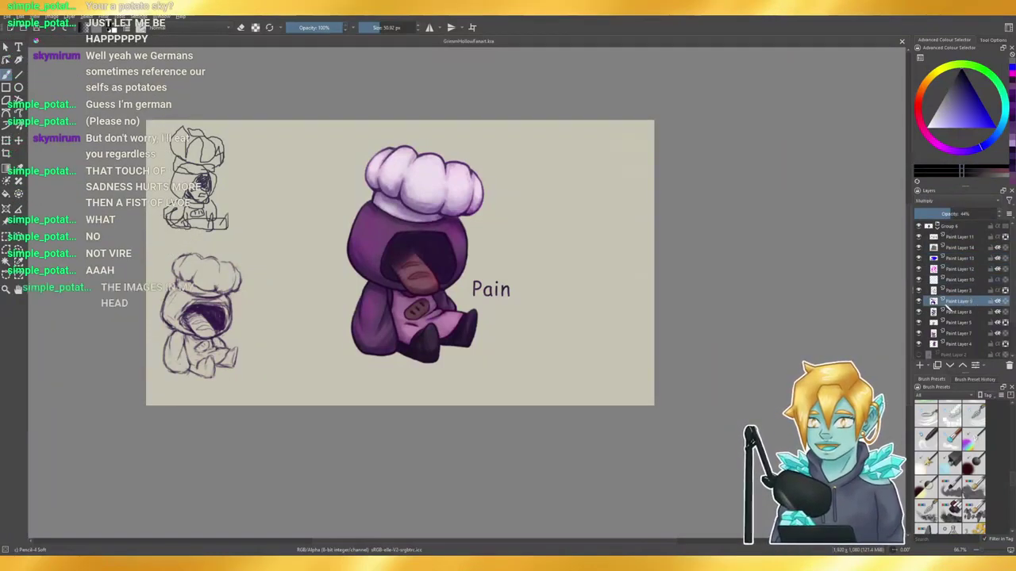
pyautogui.click(919, 301)
pyautogui.click(919, 301)
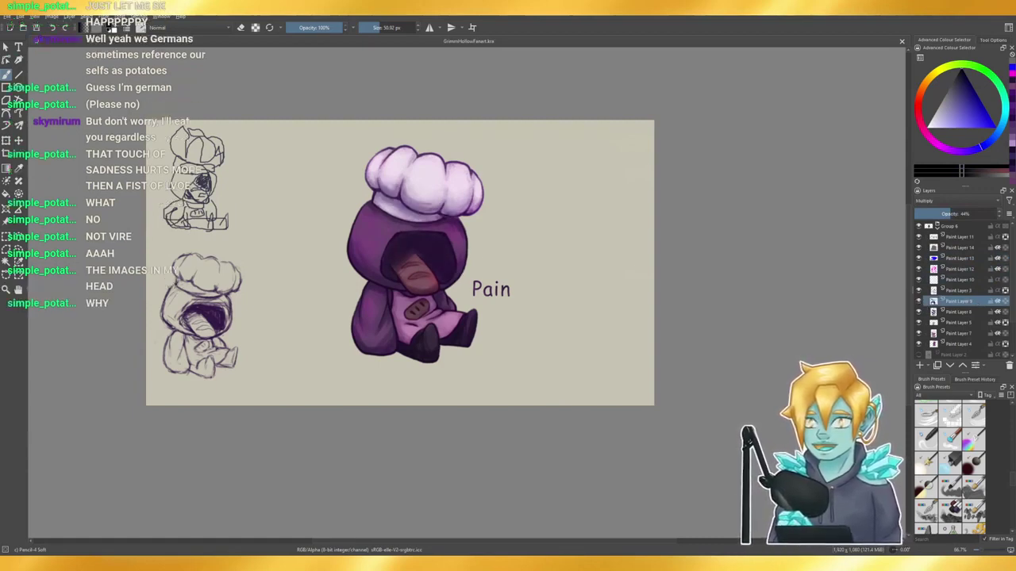
pyautogui.click(1005, 301)
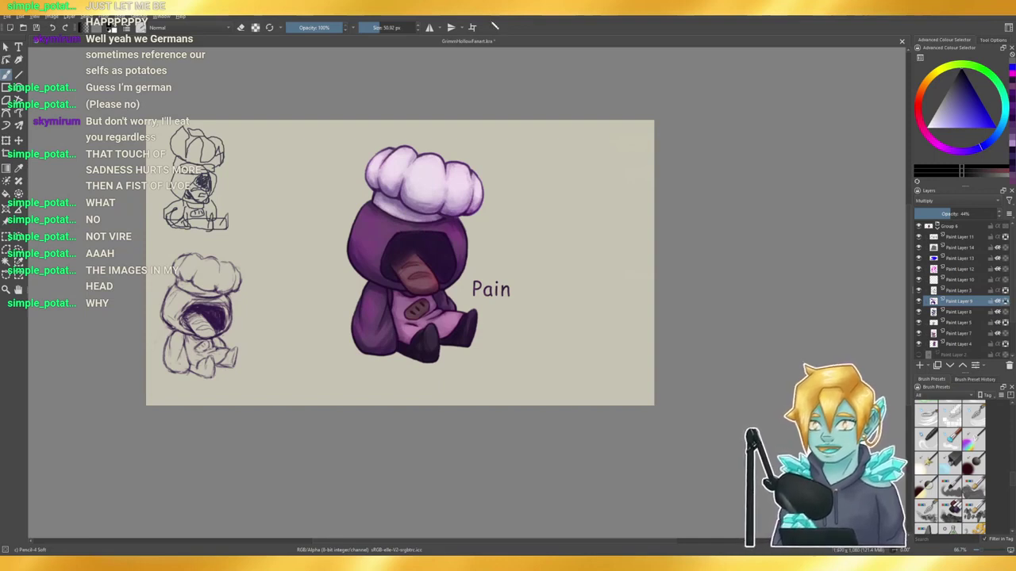
pyautogui.click(386, 27)
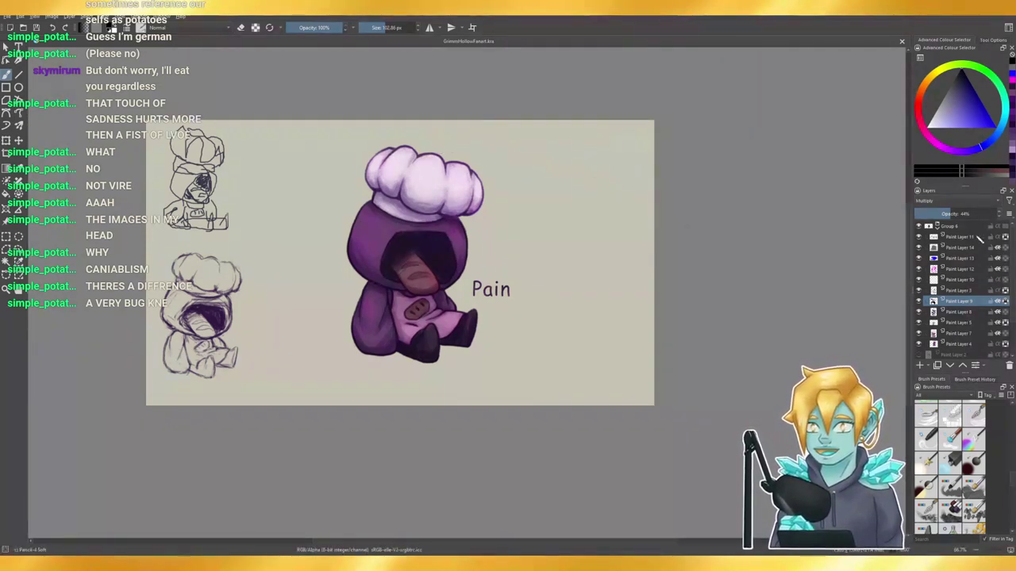
# - Add a paint layer beneath the character's lowest layer, reduce the brush size, and sample dark purple from the hood opening
pyautogui.click(955, 247)
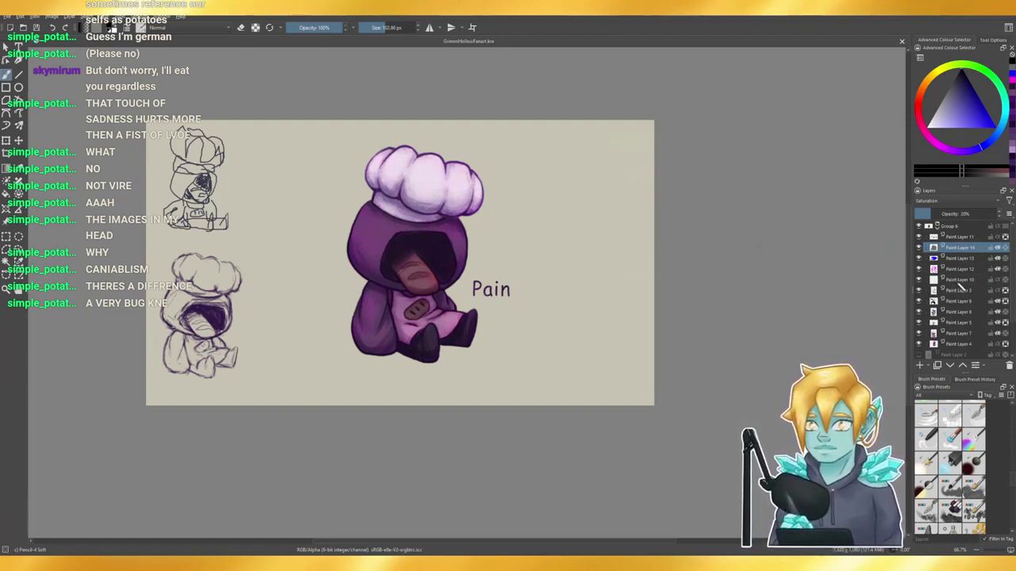
pyautogui.scroll(-3, 963, 287)
pyautogui.click(951, 354)
pyautogui.click(957, 301)
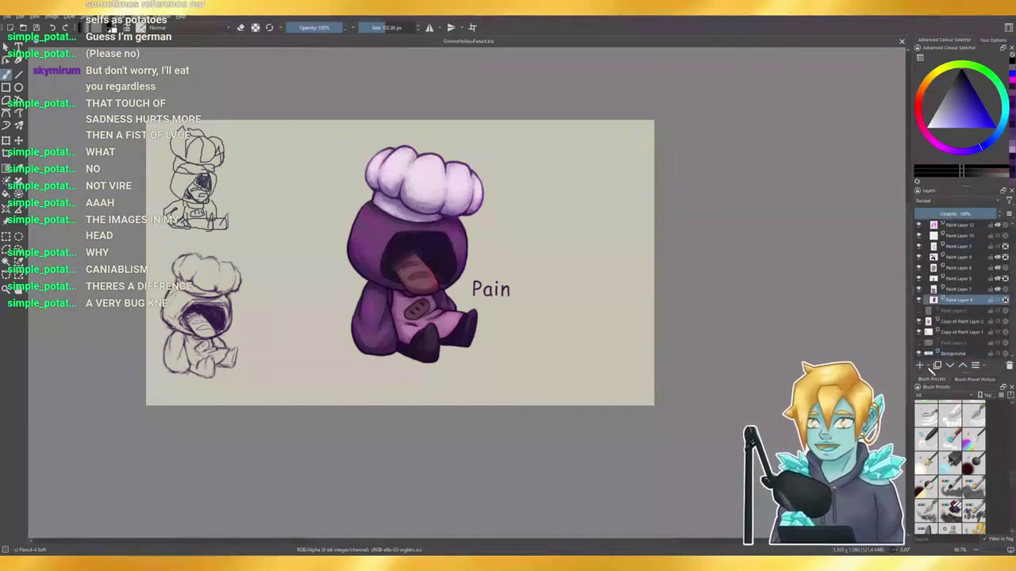
pyautogui.click(921, 365)
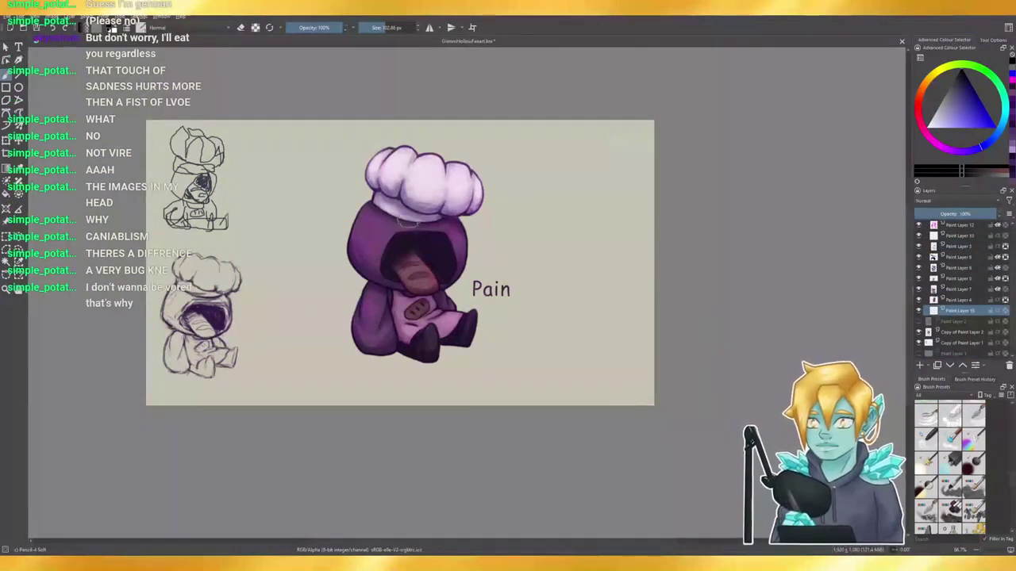
pyautogui.click(382, 29)
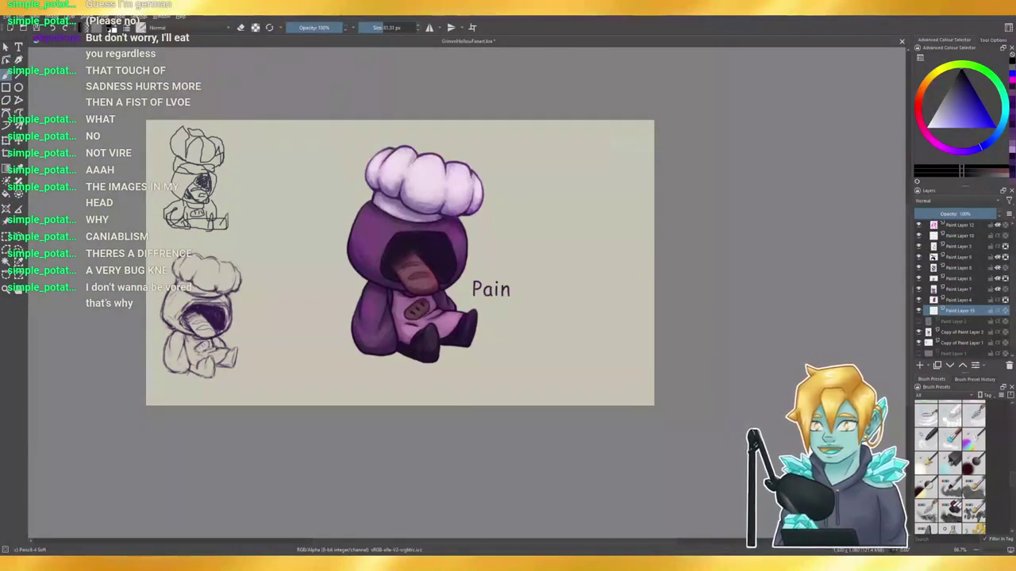
pyautogui.click(19, 169)
pyautogui.click(405, 239)
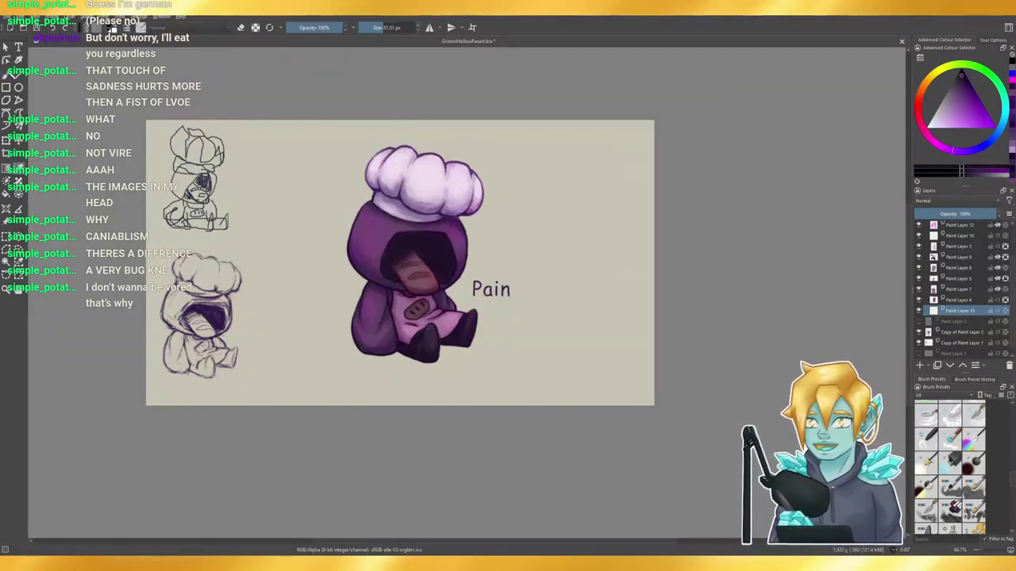
# - Paint a dark ground shadow beneath the seated character and lower the shadow layer's opacity to 49%
pyautogui.moveTo(341, 343)
pyautogui.mouseDown()
pyautogui.moveTo(494, 352)
pyautogui.moveTo(475, 354)
pyautogui.moveTo(482, 347)
pyautogui.mouseUp()
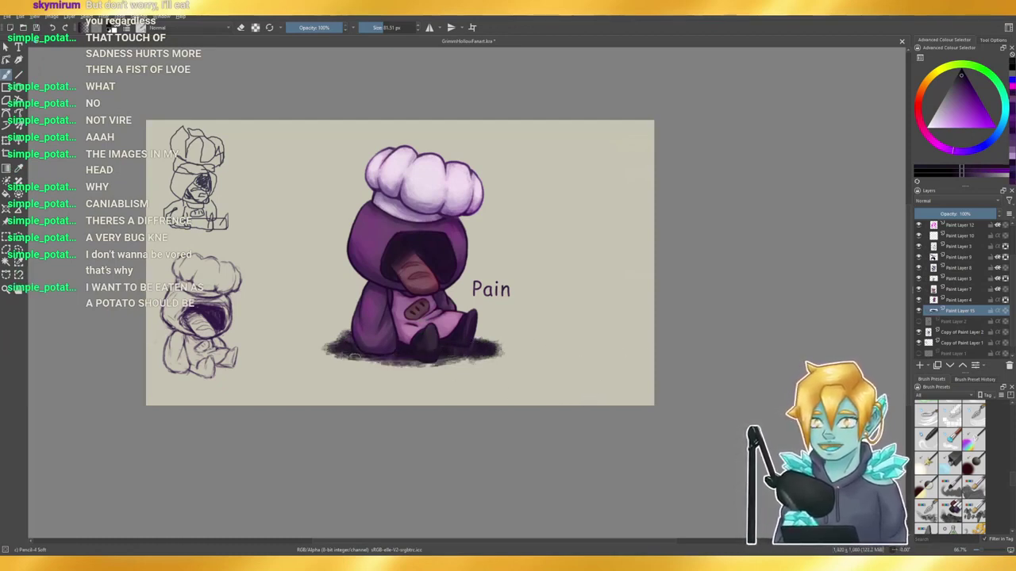
pyautogui.moveTo(354, 358)
pyautogui.mouseDown()
pyautogui.moveTo(381, 351)
pyautogui.moveTo(457, 367)
pyautogui.mouseUp()
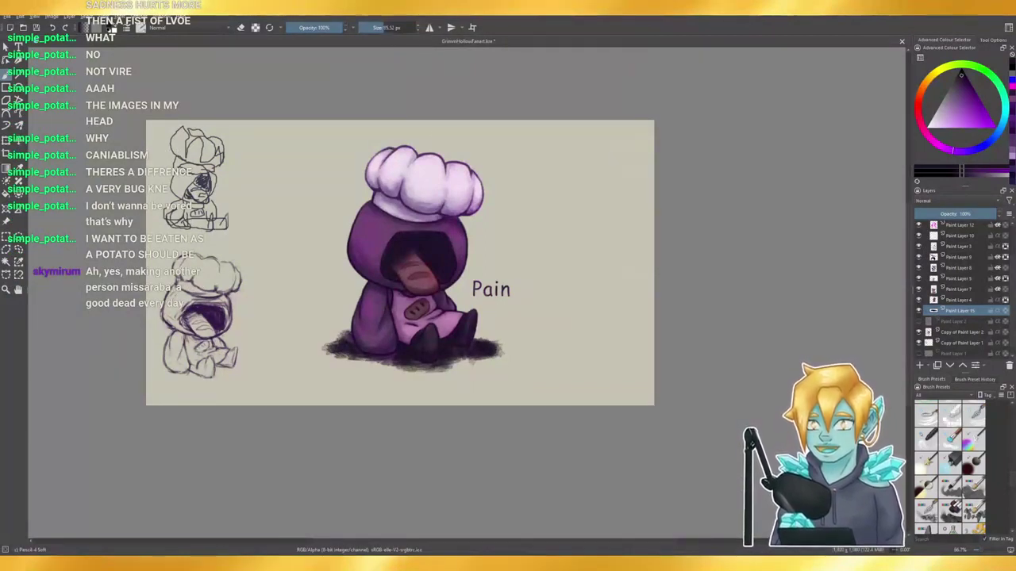
pyautogui.click(387, 29)
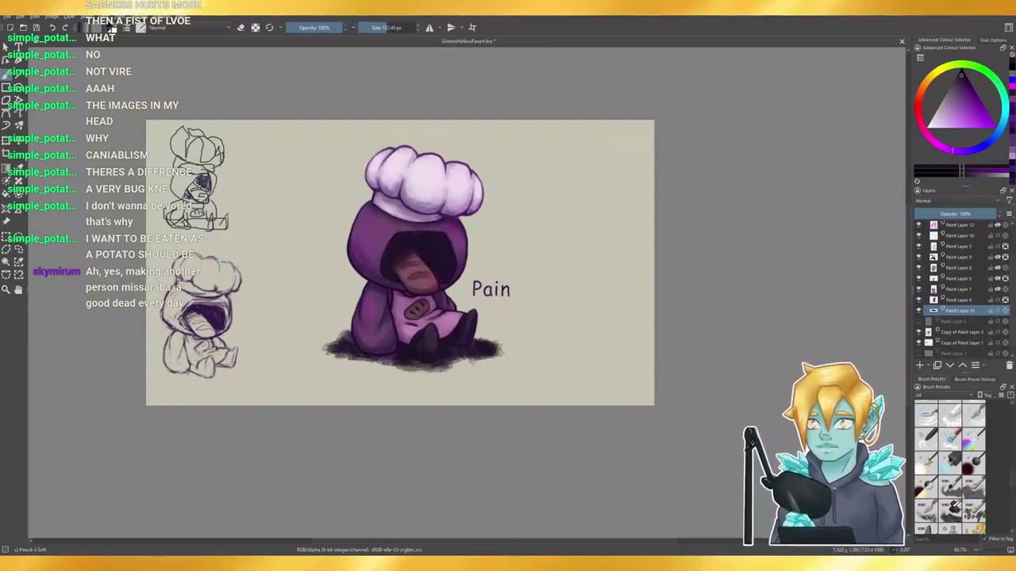
pyautogui.moveTo(354, 358); pyautogui.dragTo(399, 364)
pyautogui.moveTo(429, 365)
pyautogui.mouseDown()
pyautogui.moveTo(473, 359)
pyautogui.moveTo(450, 363)
pyautogui.mouseUp()
pyautogui.click(957, 214)
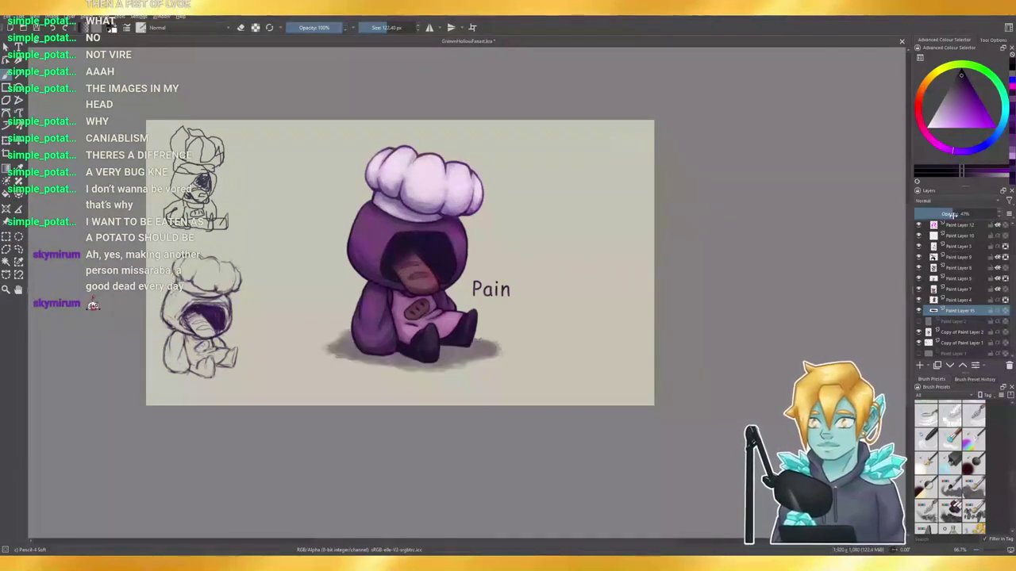
pyautogui.click(964, 81)
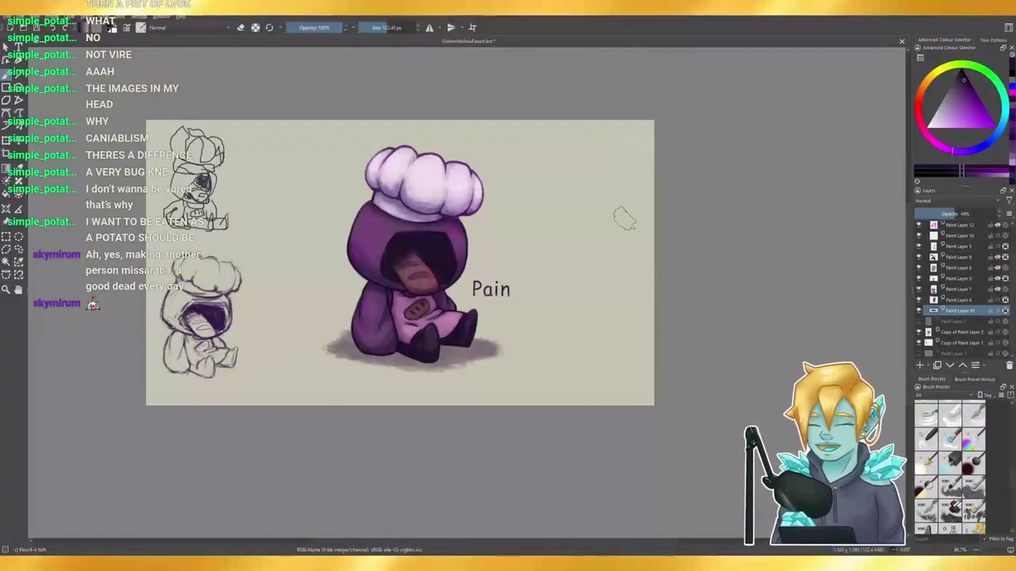
# - Transform the ground shadow so it is narrower, flatter and slightly tilted under the character, and return to the brush
pyautogui.hotkey('ctrl', 't')
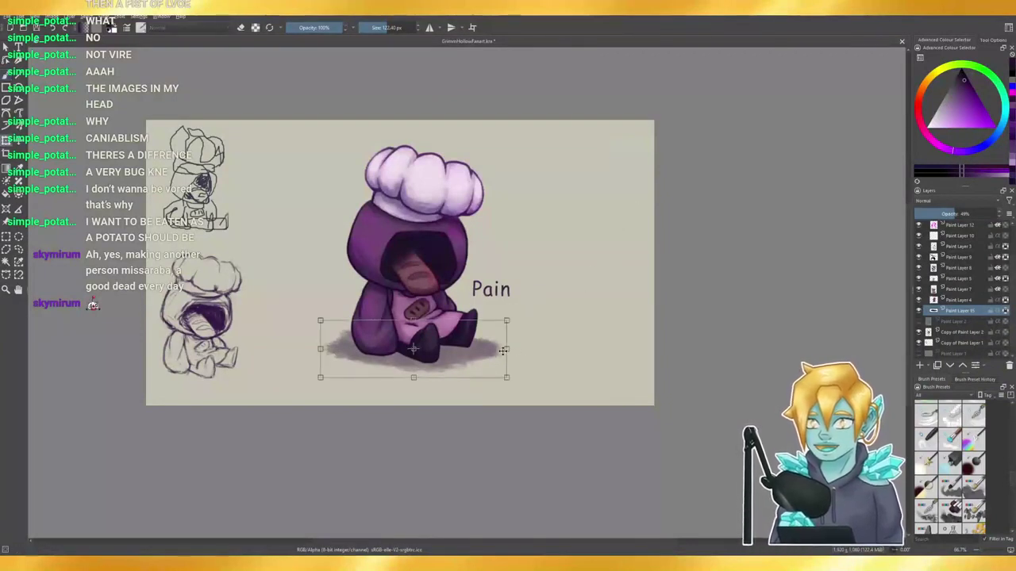
pyautogui.moveTo(502, 339); pyautogui.dragTo(492, 340)
pyautogui.moveTo(323, 343); pyautogui.dragTo(334, 343)
pyautogui.moveTo(414, 380); pyautogui.dragTo(415, 375)
pyautogui.moveTo(414, 319); pyautogui.dragTo(412, 325)
pyautogui.moveTo(416, 372); pyautogui.dragTo(459, 359)
pyautogui.press('Return')
pyautogui.click(492, 342)
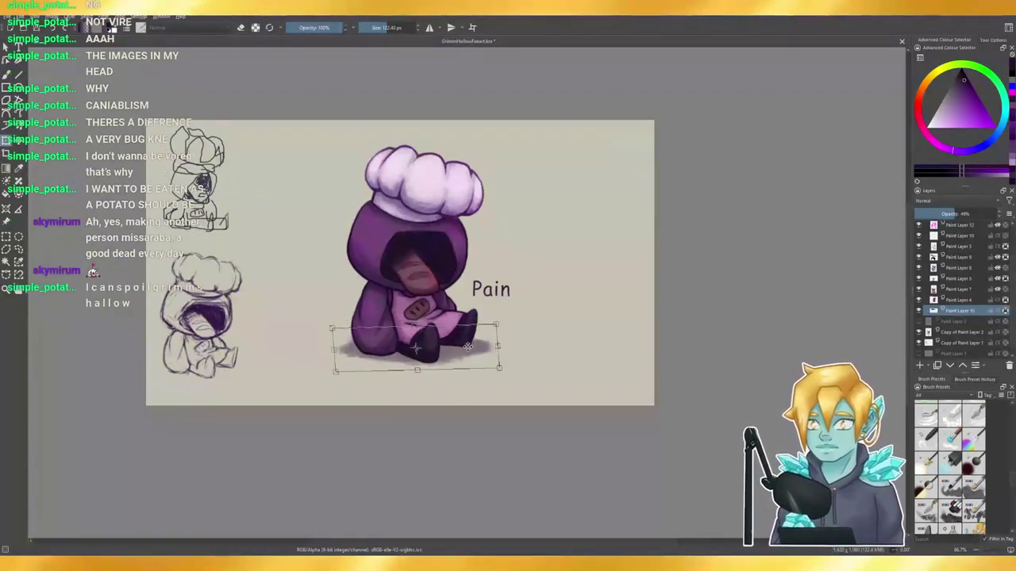
pyautogui.moveTo(610, 330); pyautogui.dragTo(610, 325)
pyautogui.press('b')
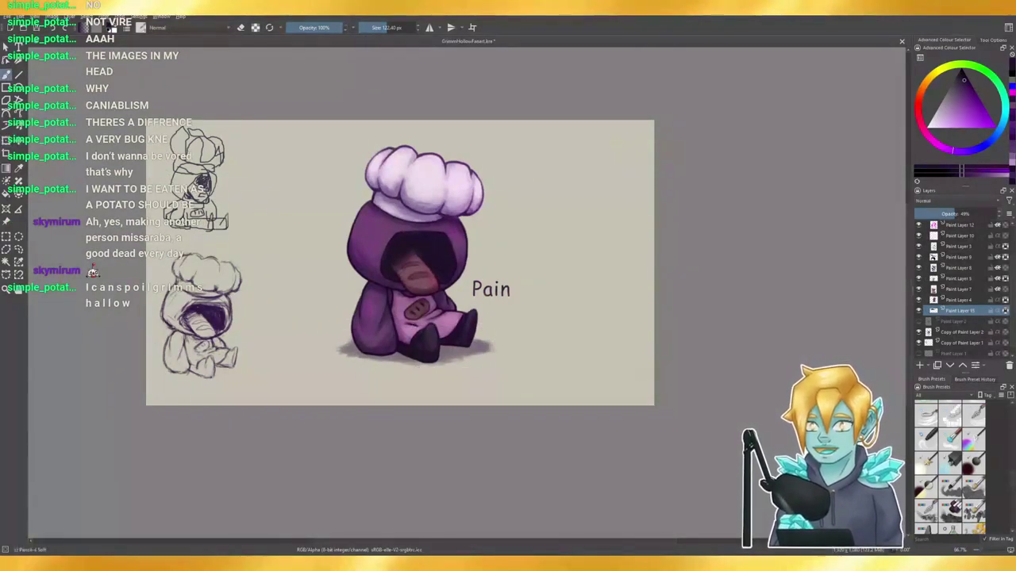
# - Raise the shadow layer's opacity to 60% and briefly hide the Background layer to check the artwork
pyautogui.click(963, 215)
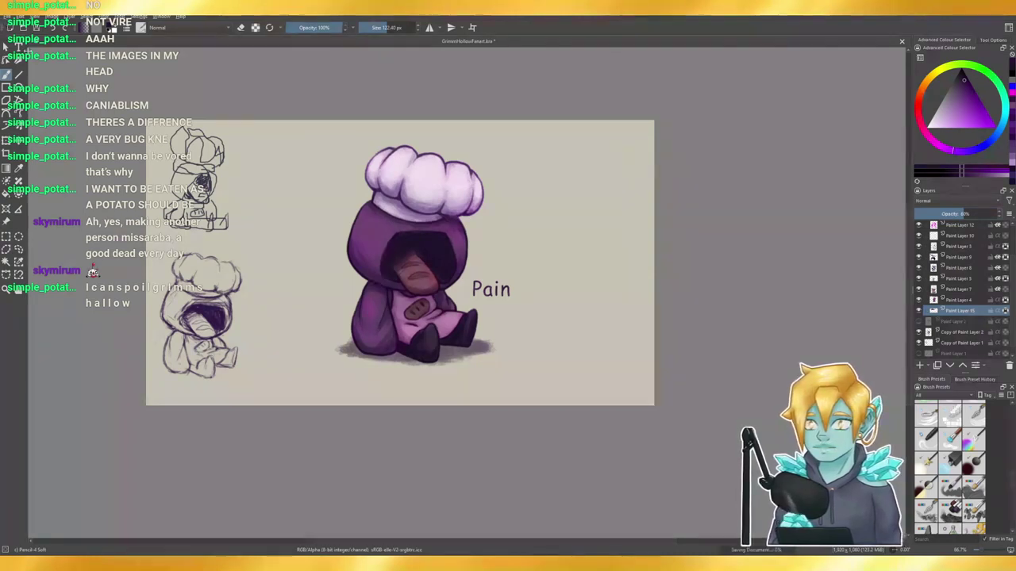
pyautogui.scroll(-1, 960, 317)
pyautogui.click(919, 353)
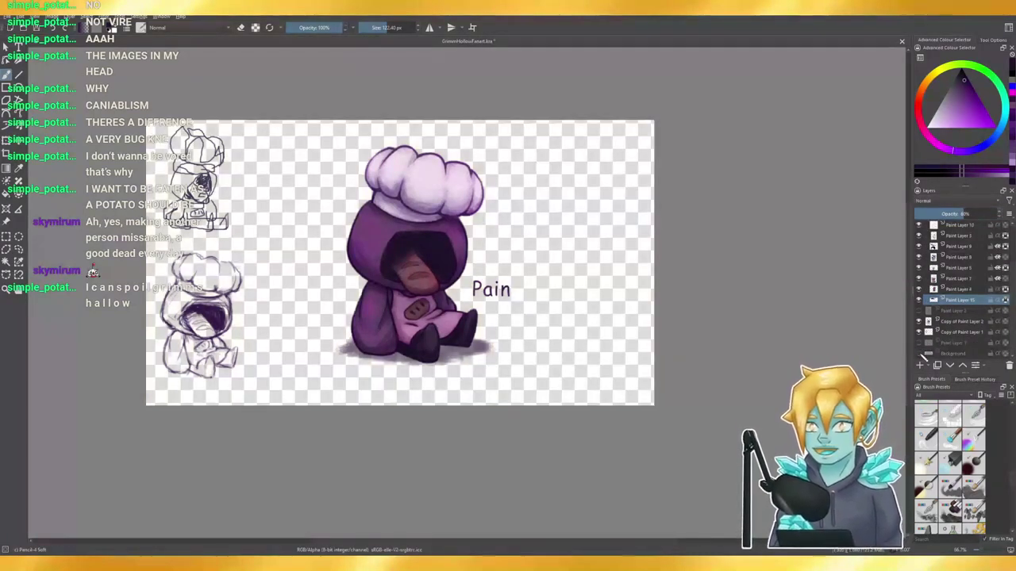
pyautogui.click(920, 354)
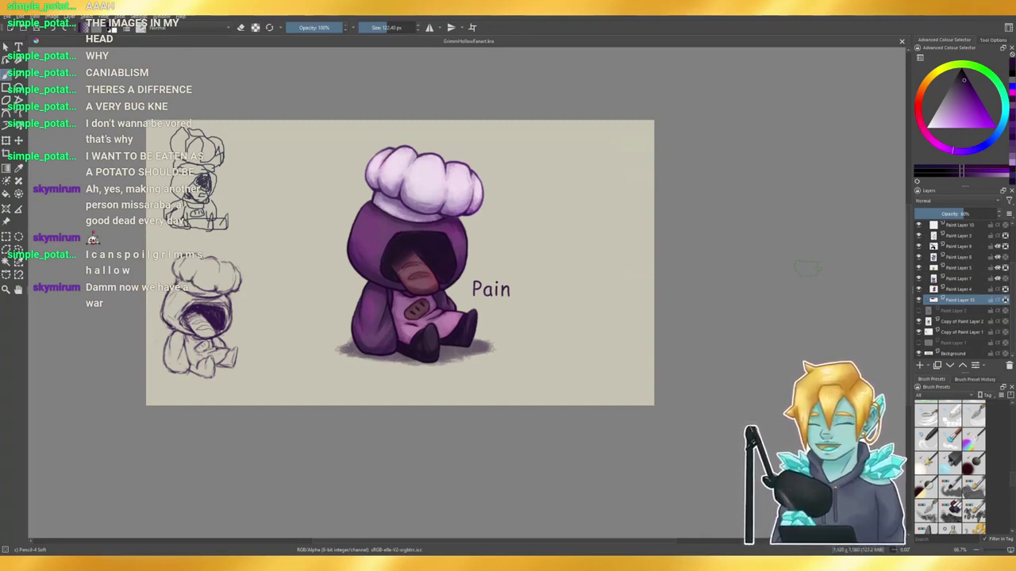
pyautogui.moveTo(605, 312)
pyautogui.mouseDown()
pyautogui.moveTo(597, 332)
pyautogui.moveTo(611, 338)
pyautogui.mouseUp()
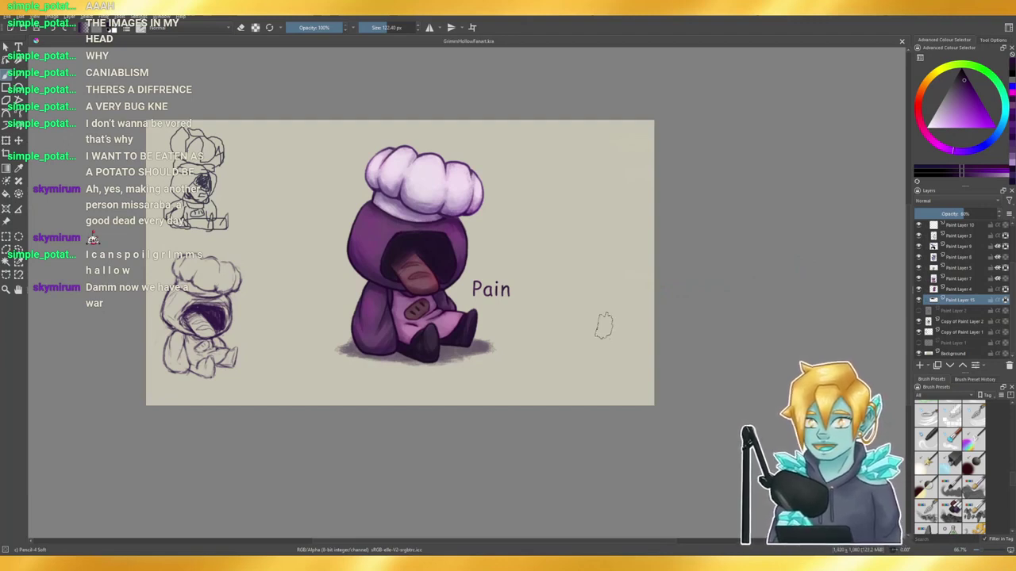
pyautogui.hotkey('ctrl', 'z')
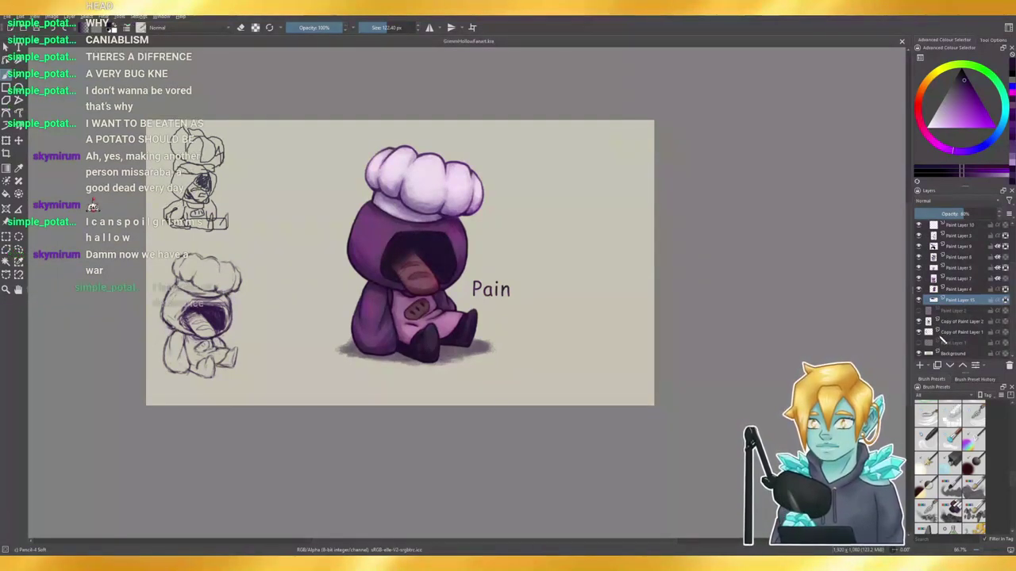
# - Collapse the character's layer group and rename it Pain, and add a paint layer above the copied sketch layers
pyautogui.scroll(2, 964, 309)
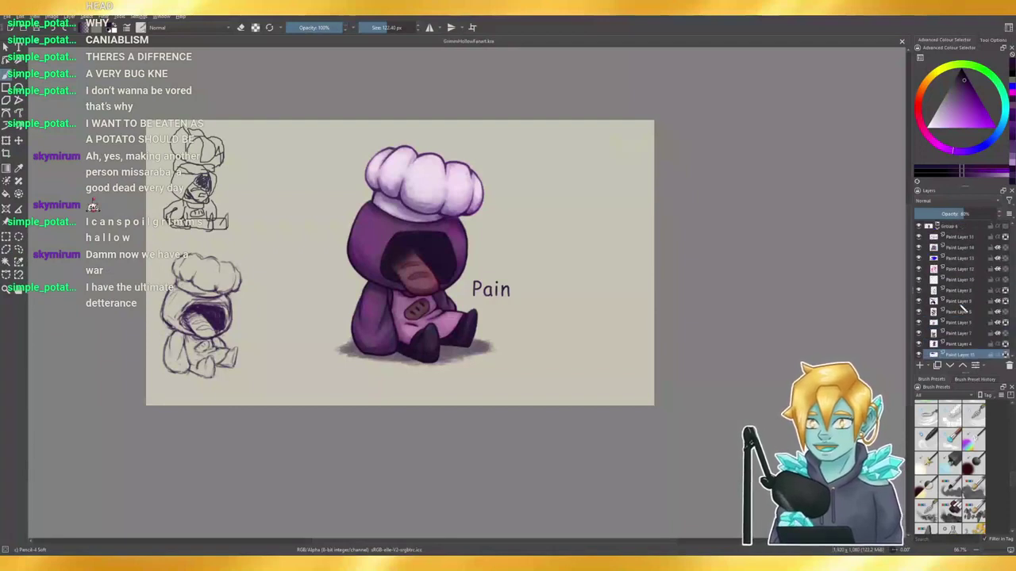
pyautogui.click(938, 227)
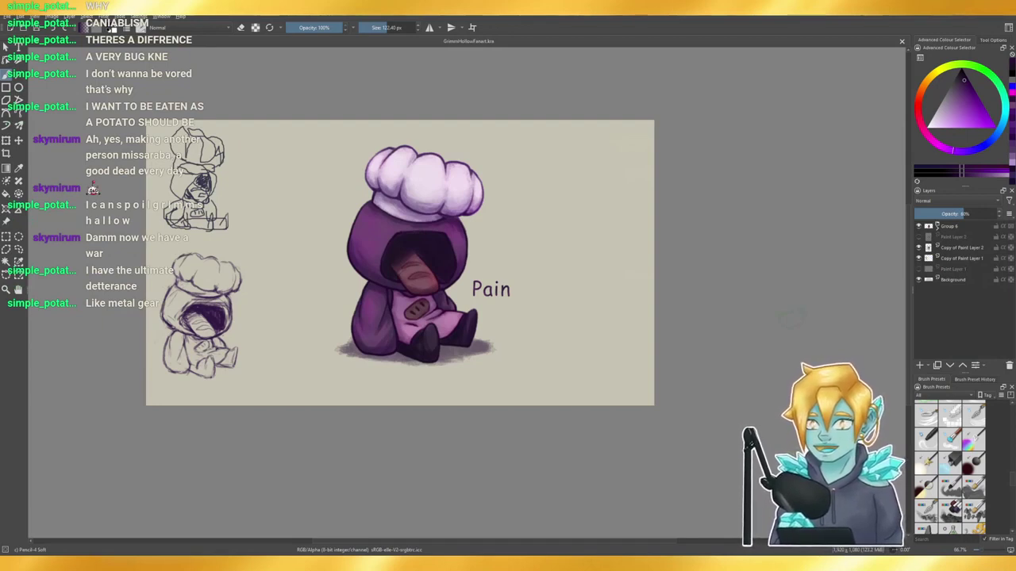
pyautogui.doubleClick(953, 227)
pyautogui.write('Pain')
pyautogui.press('Return')
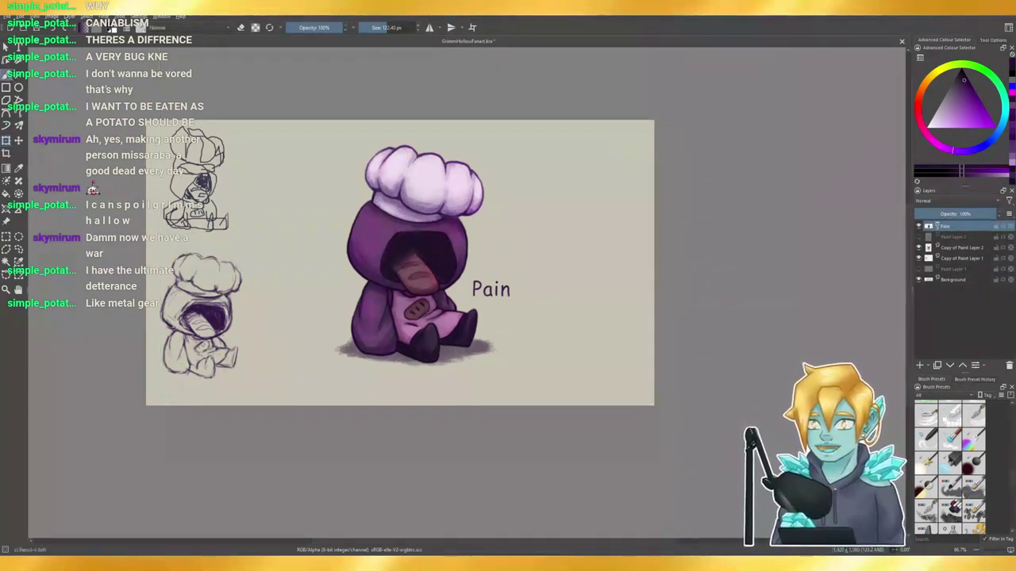
pyautogui.press('Insert')
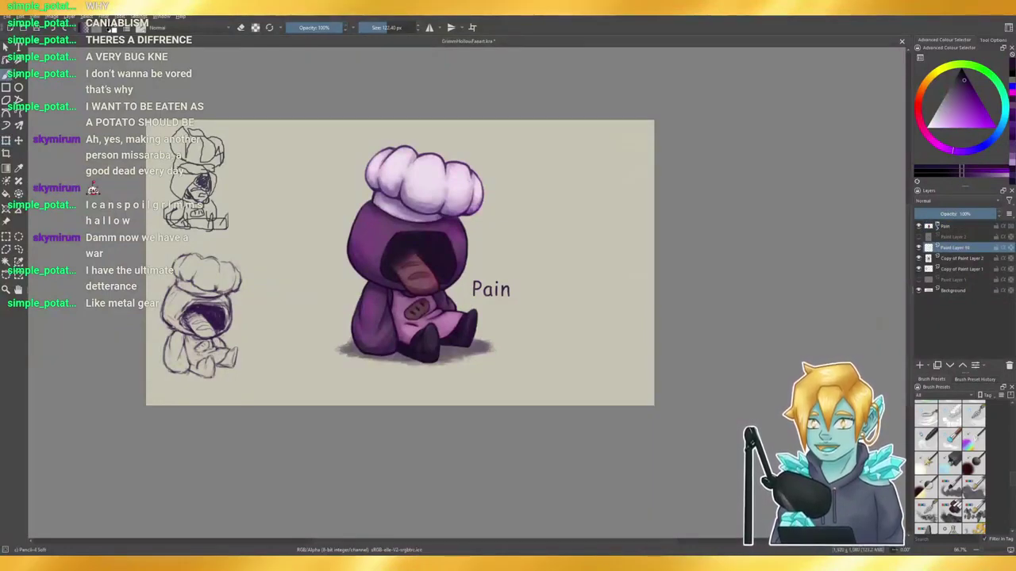
# - Move the Pain group to the left part of the canvas and nudge it slightly down
pyautogui.click(950, 229)
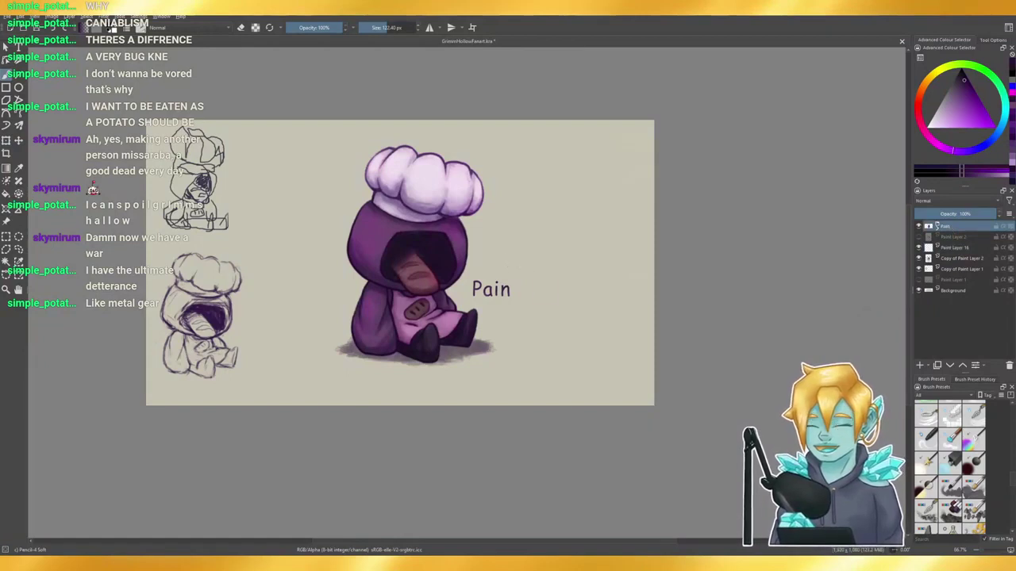
pyautogui.press('t')
pyautogui.moveTo(454, 279); pyautogui.dragTo(283, 281)
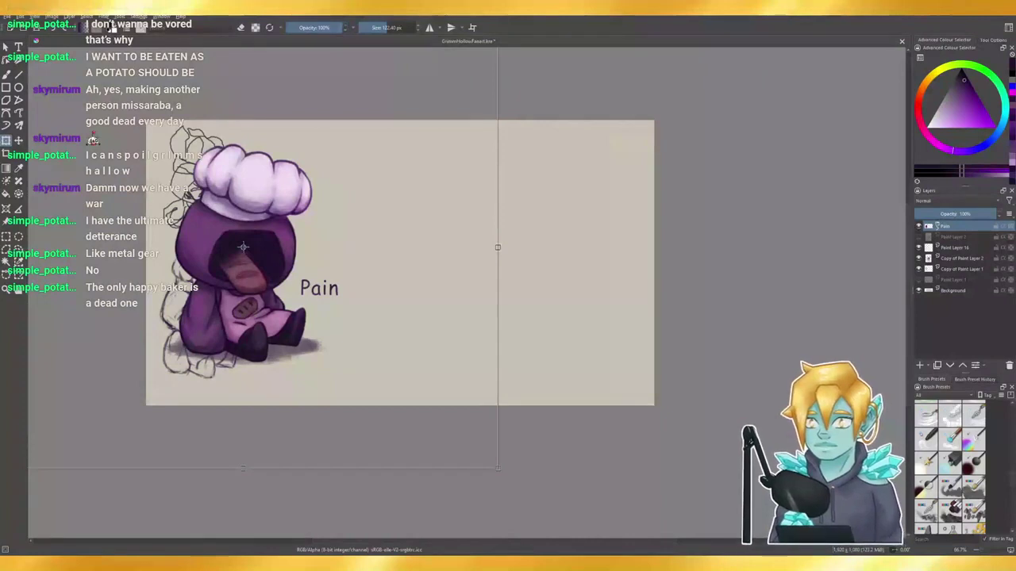
pyautogui.press('Down')
pyautogui.press('Down')
pyautogui.press('Down')
pyautogui.press('Down')
pyautogui.press('Down')
pyautogui.press('Down')
pyautogui.press('Down')
pyautogui.press('Down')
pyautogui.press('Down')
pyautogui.press('Down')
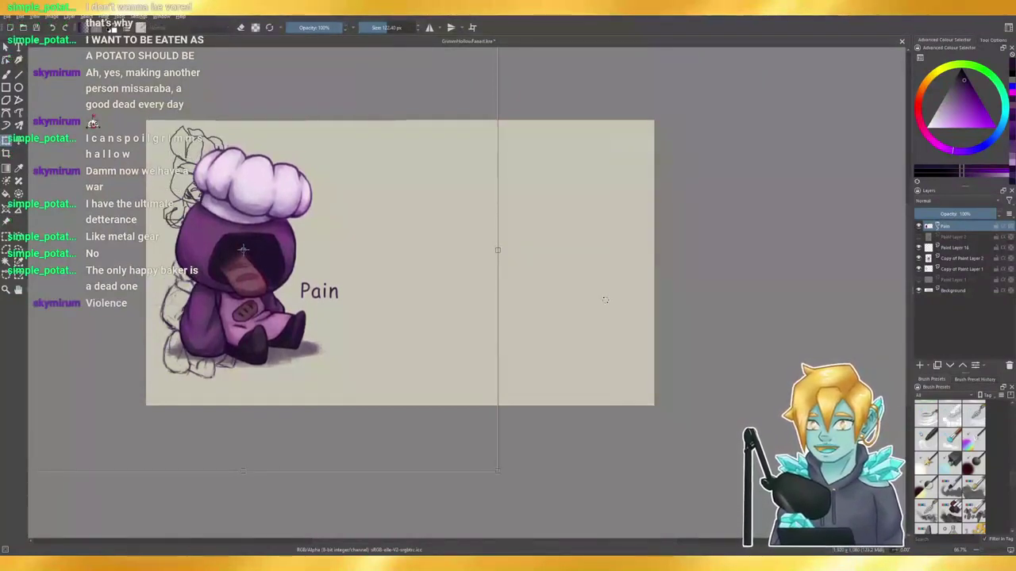
pyautogui.moveTo(243, 249); pyautogui.dragTo(243, 248)
pyautogui.press('b')
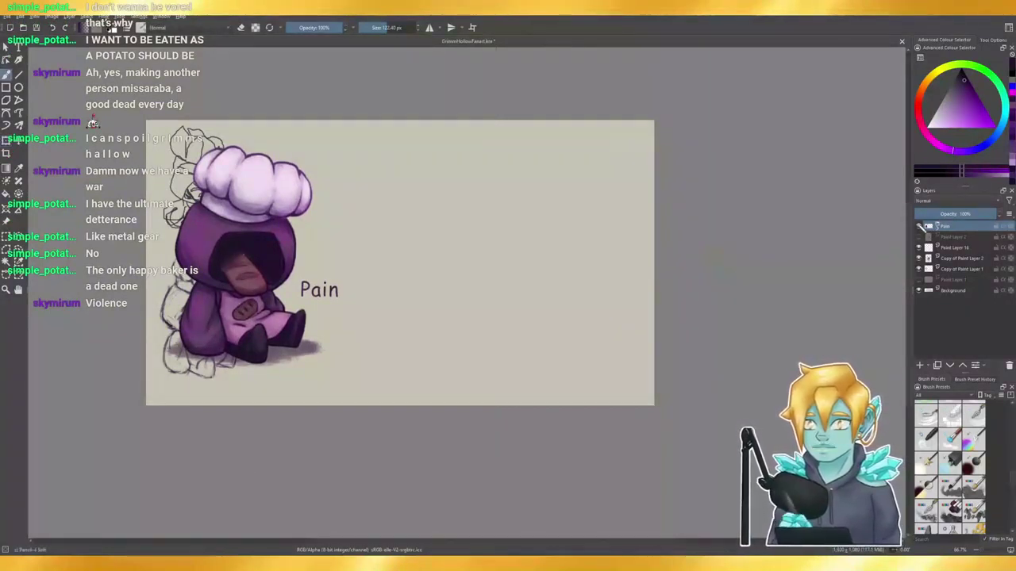
# - Hide Paint Layer 16 and the copied sketch layers, add a new paint layer below the Pain group, and save the file
pyautogui.moveTo(919, 247); pyautogui.dragTo(919, 270)
pyautogui.click(920, 365)
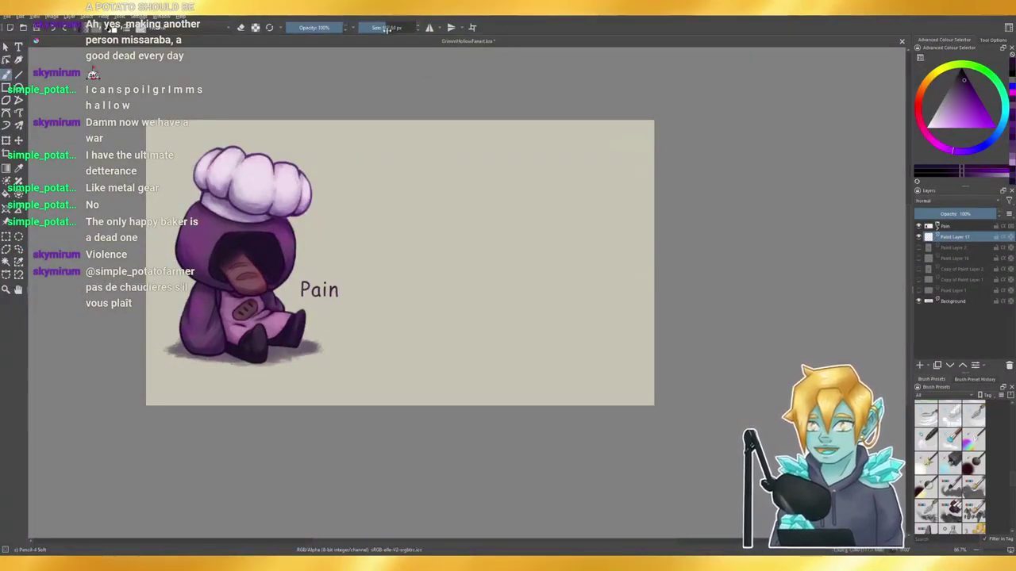
pyautogui.moveTo(387, 31); pyautogui.dragTo(385, 29)
pyautogui.hotkey('ctrl', 's')
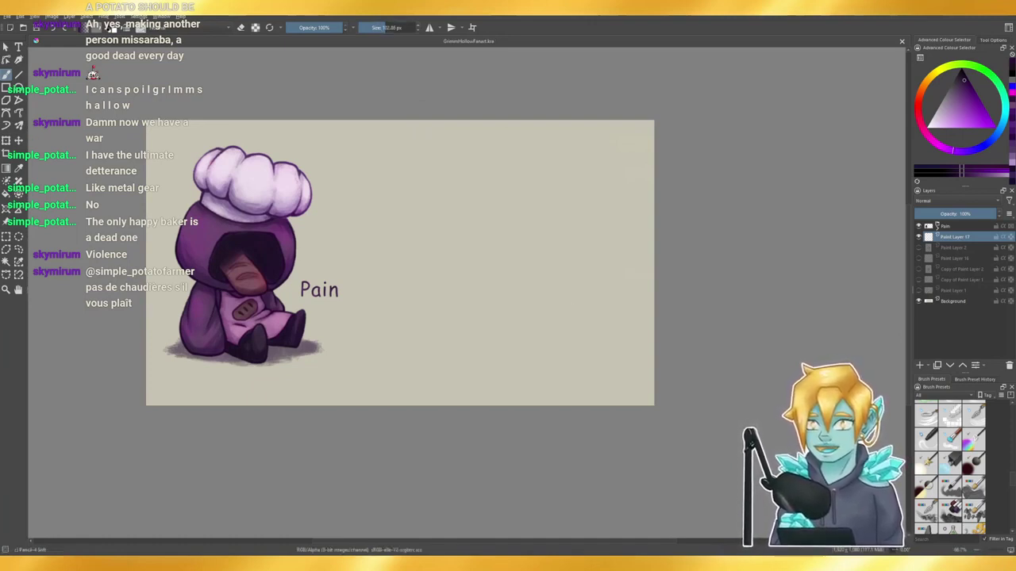
# - Choose the Pencil-1 Hard brush preset for sketching, testing another pencil preset first and undoing its stroke
pyautogui.moveTo(381, 26); pyautogui.dragTo(378, 27)
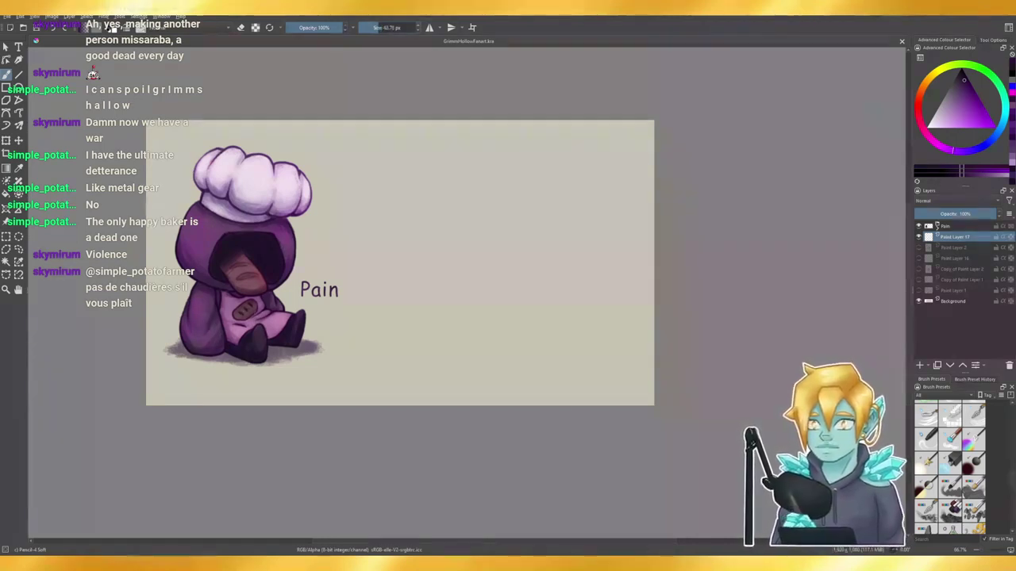
pyautogui.scroll(10, 952, 469)
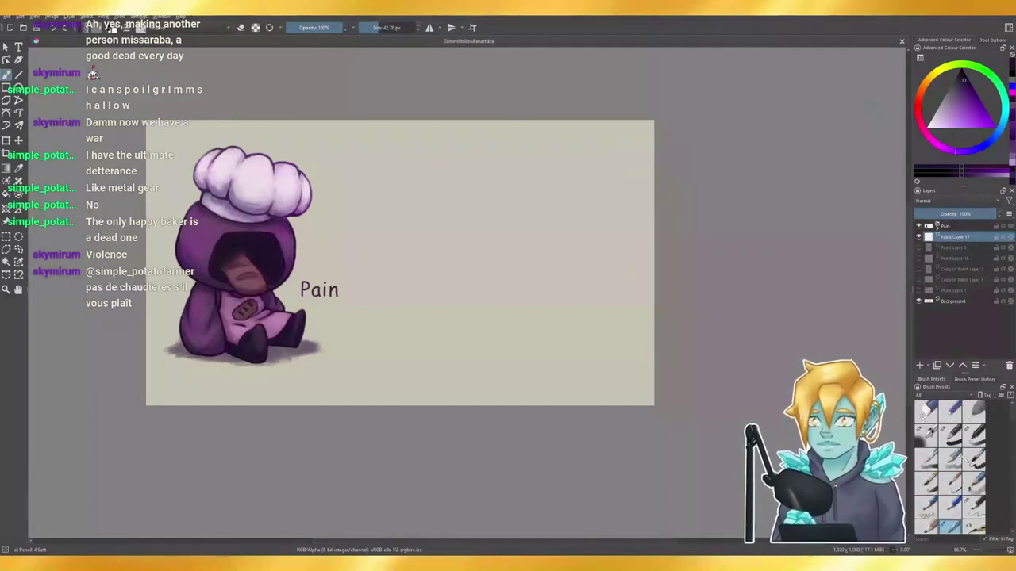
pyautogui.click(951, 483)
pyautogui.moveTo(494, 198); pyautogui.dragTo(528, 244)
pyautogui.hotkey('ctrl', 'z')
pyautogui.click(950, 505)
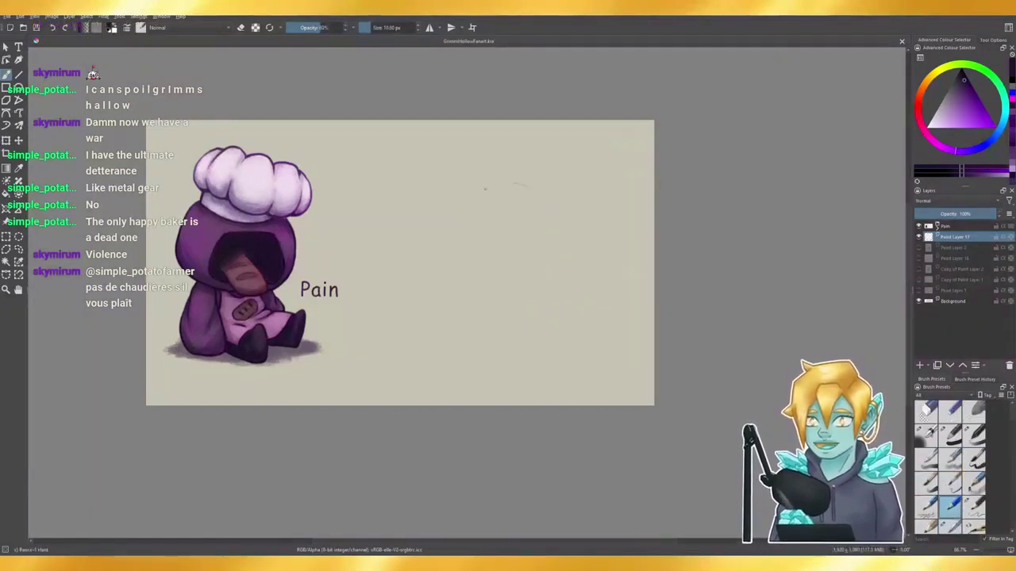
# - Rough in a round head, a small body with an arm, and a tall slanted rounded block beside them on the empty canvas area
pyautogui.moveTo(508, 181); pyautogui.dragTo(500, 182)
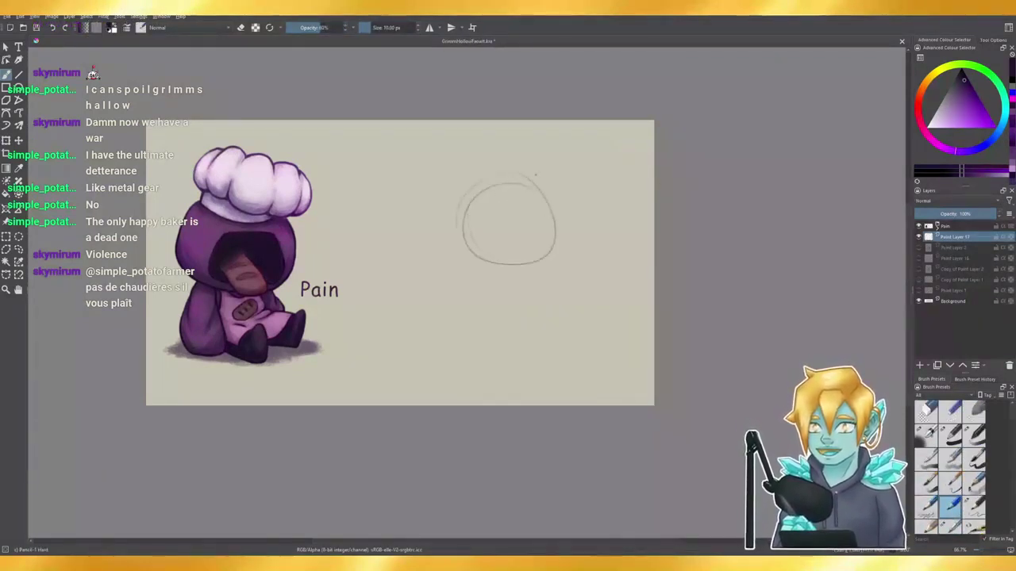
pyautogui.moveTo(567, 185)
pyautogui.mouseDown()
pyautogui.moveTo(484, 308)
pyautogui.moveTo(548, 301)
pyautogui.mouseUp()
pyautogui.moveTo(588, 192)
pyautogui.mouseDown()
pyautogui.moveTo(562, 316)
pyautogui.moveTo(576, 188)
pyautogui.moveTo(556, 329)
pyautogui.mouseUp()
pyautogui.moveTo(488, 259)
pyautogui.mouseDown()
pyautogui.moveTo(509, 295)
pyautogui.moveTo(506, 268)
pyautogui.moveTo(538, 264)
pyautogui.moveTo(508, 280)
pyautogui.mouseUp()
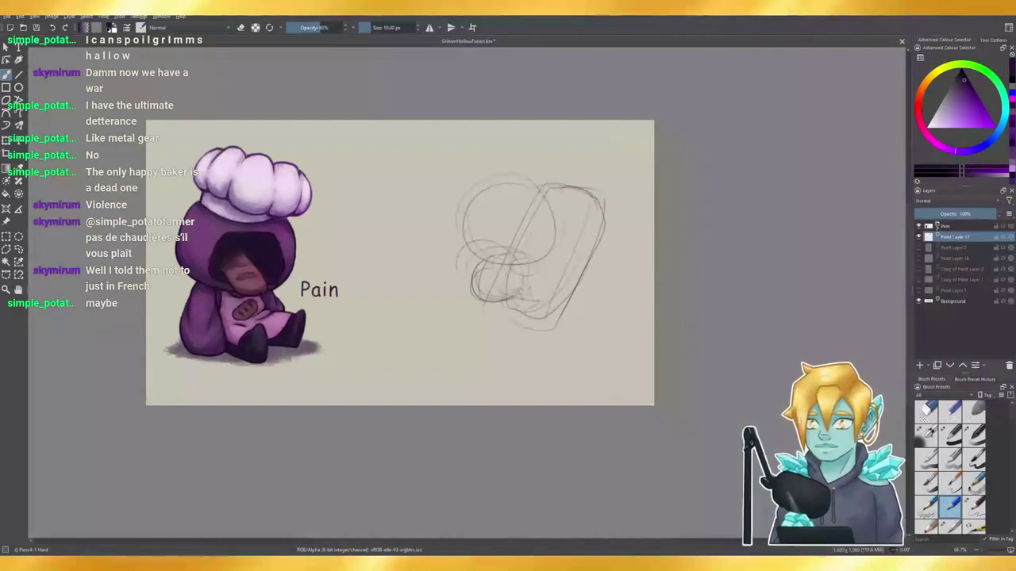
pyautogui.moveTo(530, 259)
pyautogui.mouseDown()
pyautogui.moveTo(507, 267)
pyautogui.moveTo(518, 278)
pyautogui.moveTo(543, 278)
pyautogui.mouseUp()
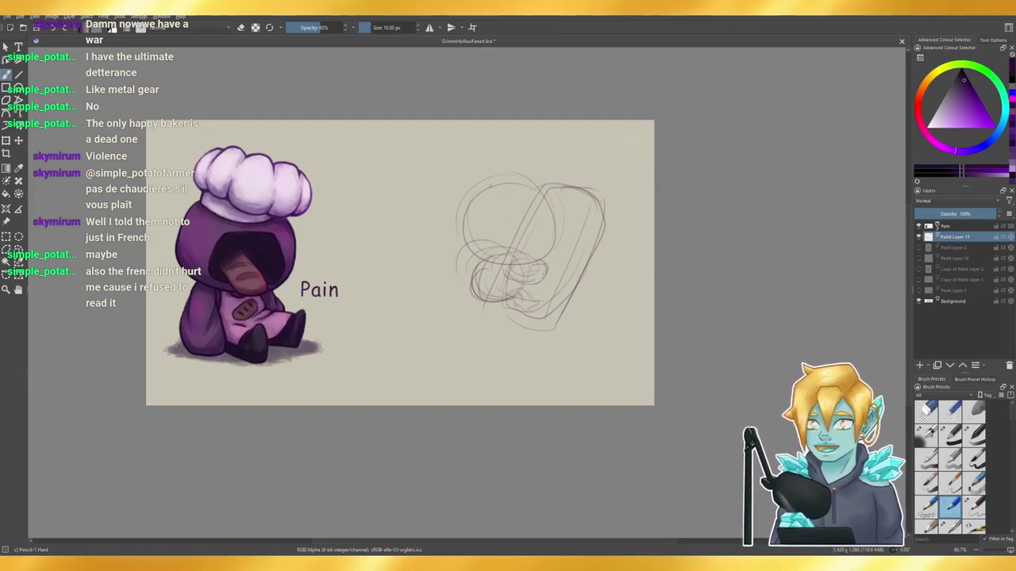
# - Sketch a hood around the new character's head, with a pointed back edge and a curved lower rim
pyautogui.moveTo(482, 182)
pyautogui.mouseDown()
pyautogui.moveTo(445, 225)
pyautogui.moveTo(455, 217)
pyautogui.mouseUp()
pyautogui.moveTo(454, 216); pyautogui.dragTo(467, 249)
pyautogui.moveTo(478, 188); pyautogui.dragTo(449, 221)
pyautogui.moveTo(449, 220); pyautogui.dragTo(468, 252)
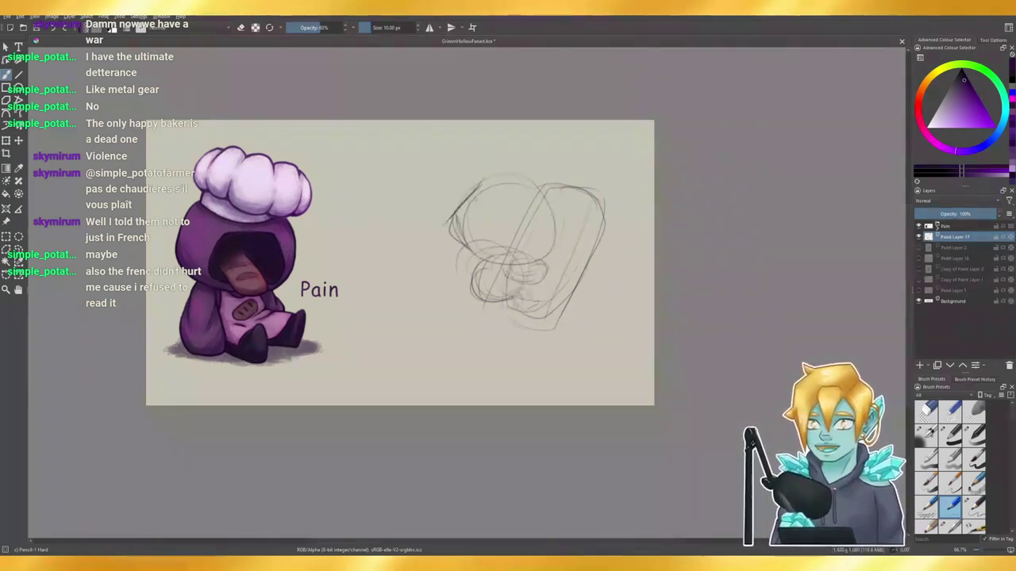
pyautogui.moveTo(479, 189)
pyautogui.mouseDown()
pyautogui.moveTo(454, 250)
pyautogui.moveTo(484, 181)
pyautogui.moveTo(554, 200)
pyautogui.moveTo(524, 260)
pyautogui.mouseUp()
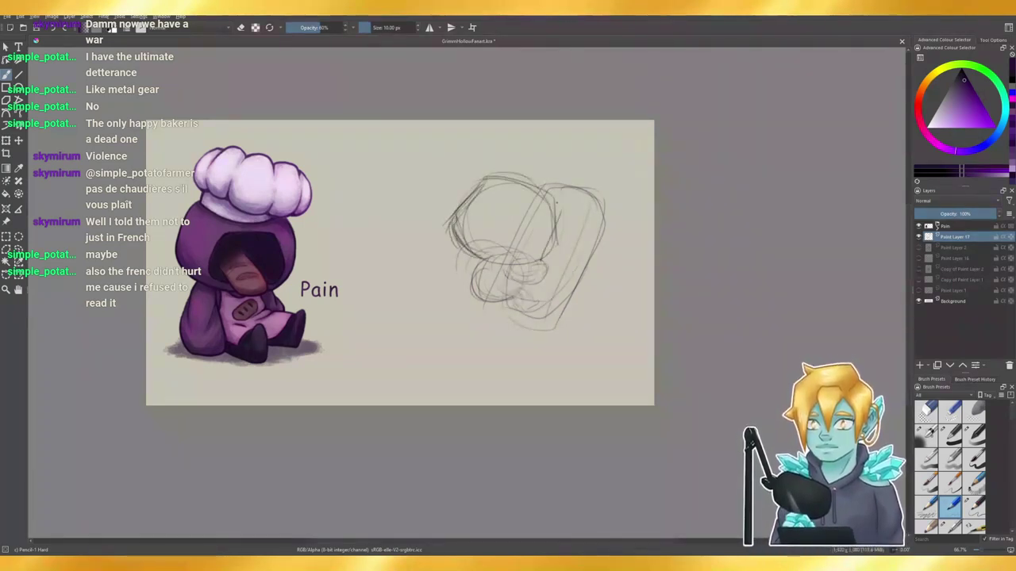
pyautogui.moveTo(558, 203); pyautogui.dragTo(484, 251)
# - Raise the brush opacity to 100% and erase stray lines along the hood's edge facing the block
pyautogui.press('e')
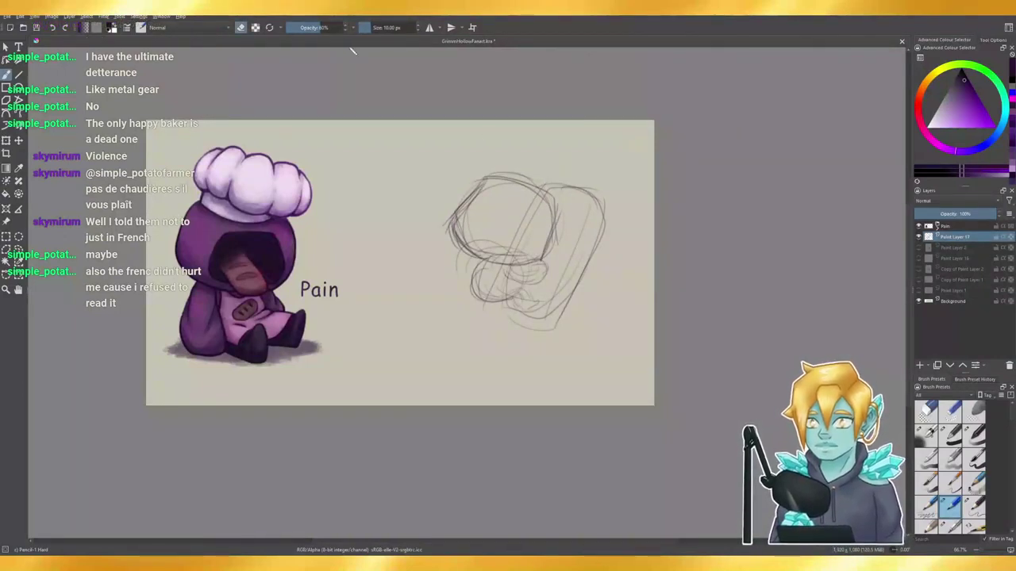
pyautogui.moveTo(327, 27); pyautogui.dragTo(340, 27)
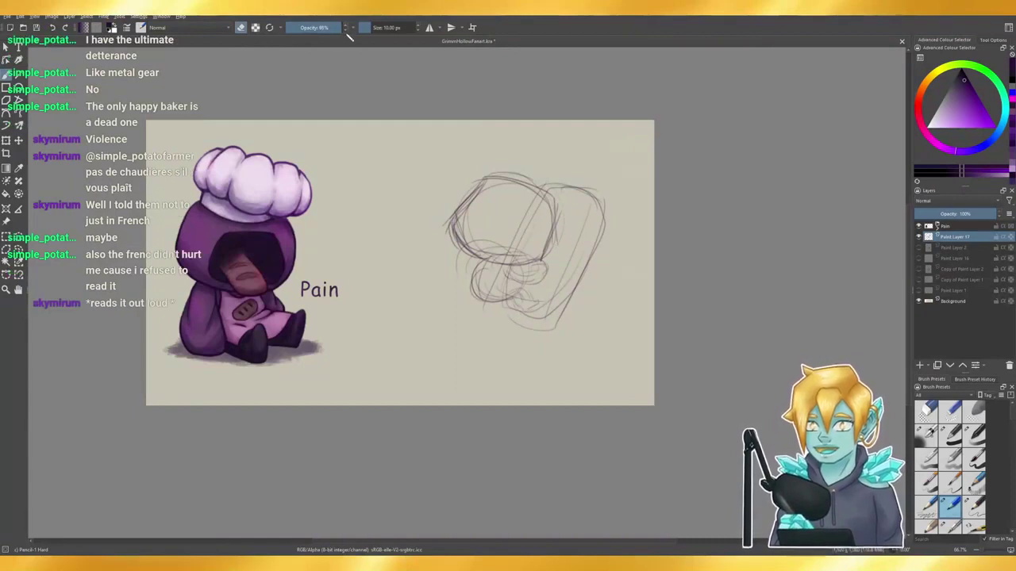
pyautogui.moveTo(332, 25); pyautogui.dragTo(350, 27)
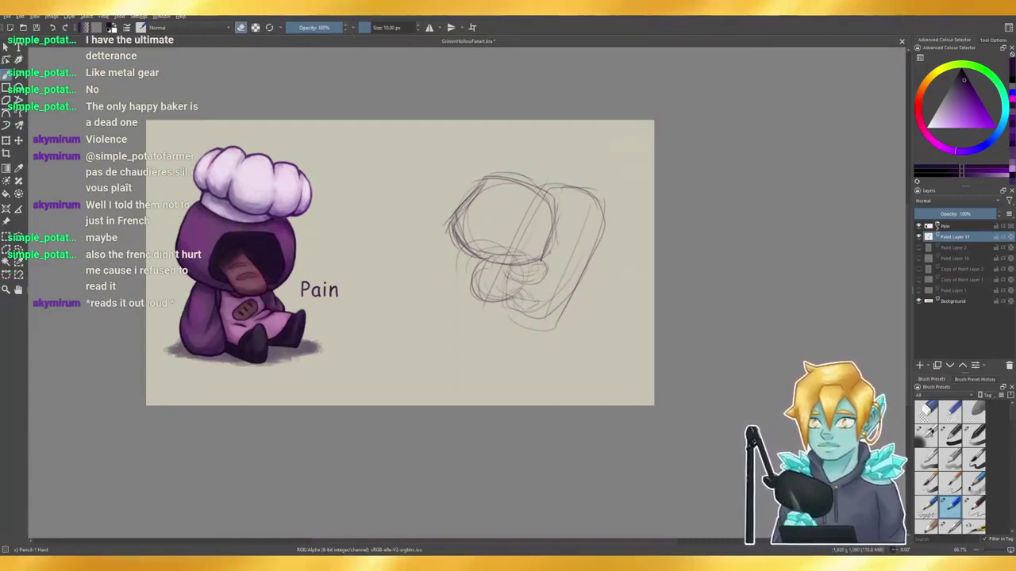
pyautogui.moveTo(557, 219); pyautogui.dragTo(554, 241)
pyautogui.press('e')
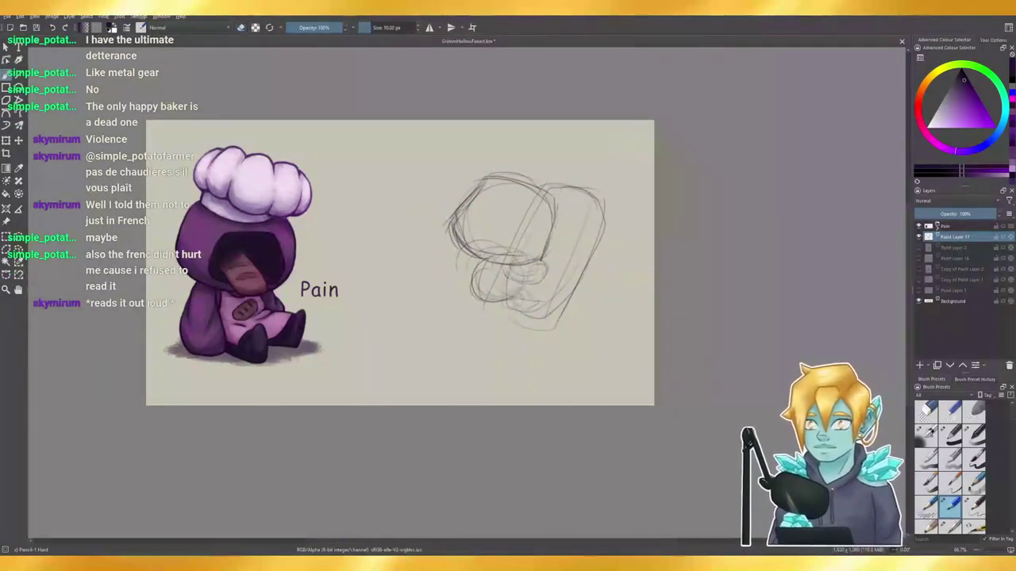
# - Define the small body, its foot and the outstretched arm under the hood with darker lines, erasing stray marks
pyautogui.moveTo(478, 254)
pyautogui.mouseDown()
pyautogui.moveTo(469, 275)
pyautogui.moveTo(500, 302)
pyautogui.moveTo(532, 291)
pyautogui.moveTo(527, 308)
pyautogui.mouseUp()
pyautogui.hotkey('ctrl', 'z')
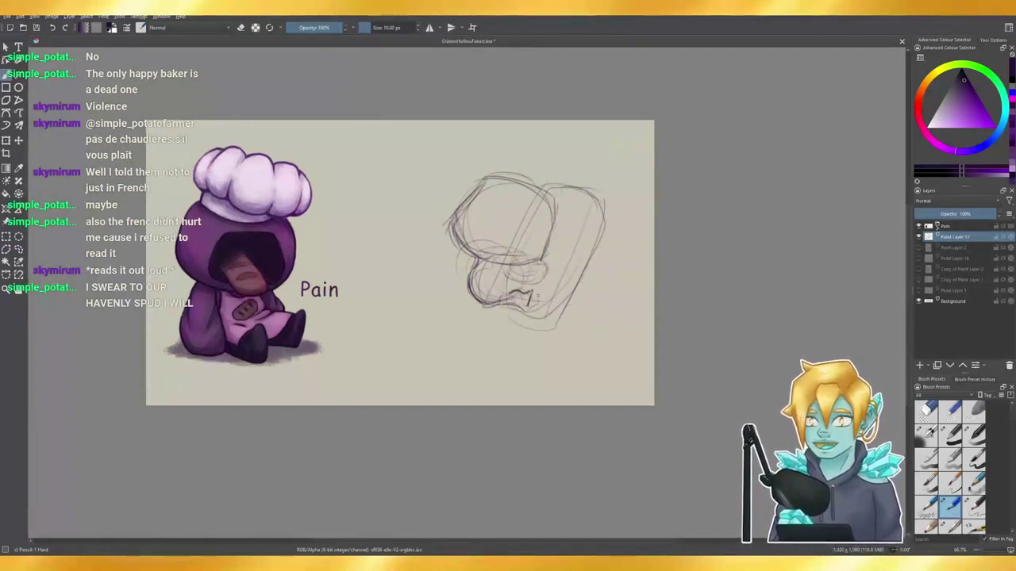
pyautogui.press('e')
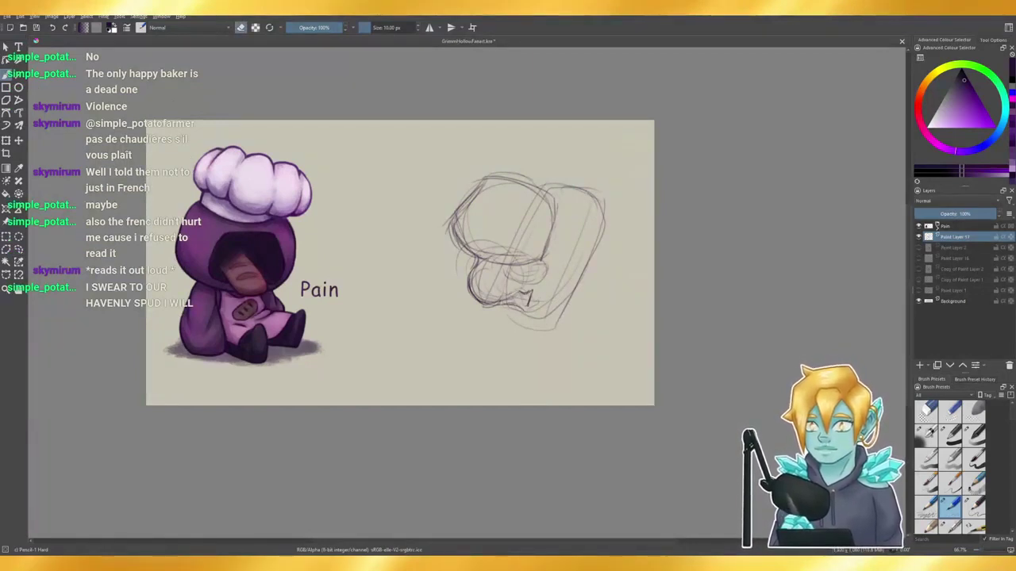
pyautogui.press('e')
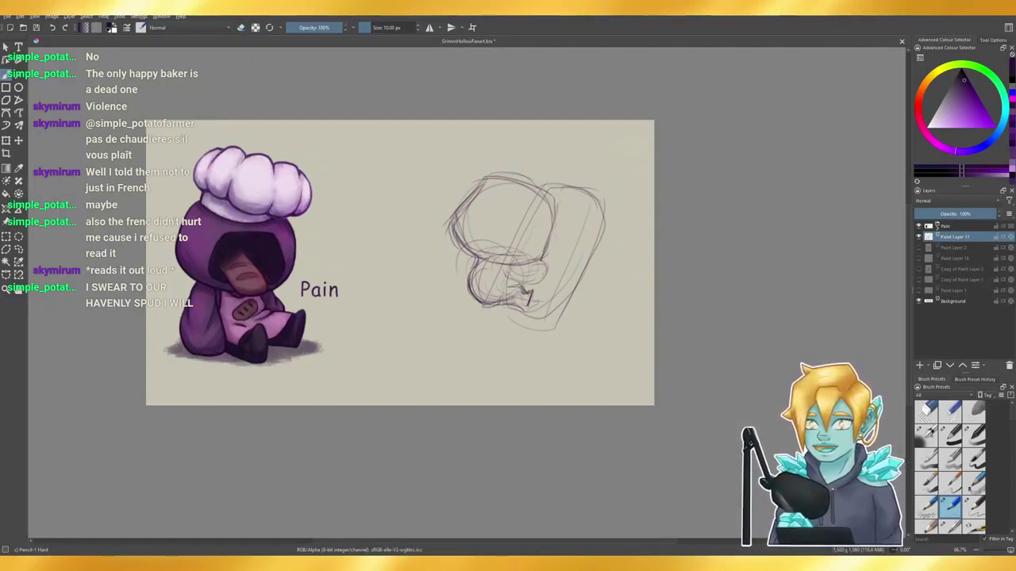
pyautogui.moveTo(502, 267)
pyautogui.mouseDown()
pyautogui.moveTo(516, 281)
pyautogui.moveTo(547, 274)
pyautogui.moveTo(542, 260)
pyautogui.moveTo(534, 282)
pyautogui.mouseUp()
pyautogui.press('e')
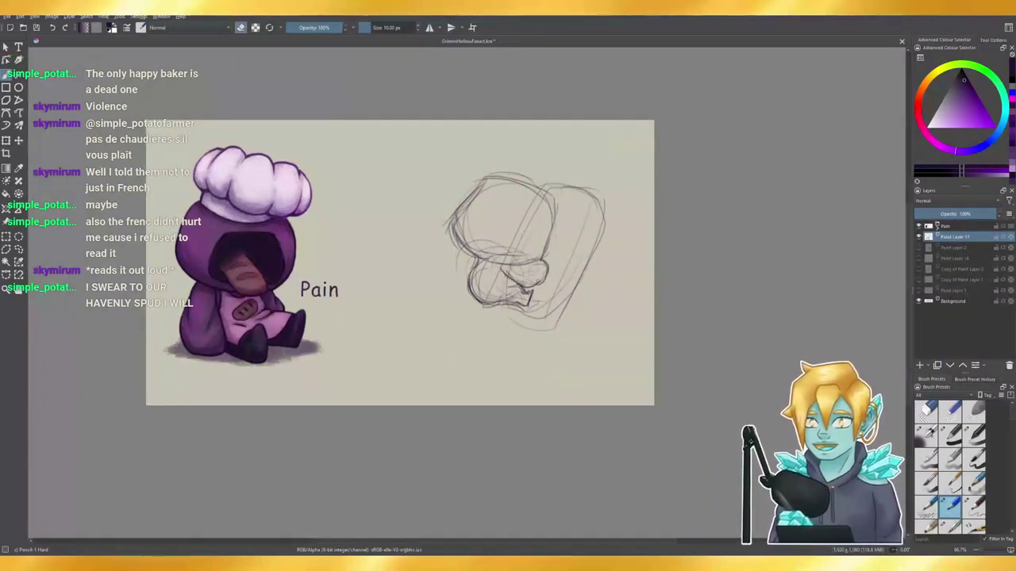
pyautogui.press('e')
# - Draw an apron waistband across the body with a tied bow at the back
pyautogui.moveTo(485, 284)
pyautogui.mouseDown()
pyautogui.moveTo(513, 307)
pyautogui.moveTo(505, 277)
pyautogui.mouseUp()
pyautogui.moveTo(470, 275)
pyautogui.mouseDown()
pyautogui.moveTo(462, 266)
pyautogui.moveTo(471, 282)
pyautogui.mouseUp()
pyautogui.moveTo(468, 275)
pyautogui.mouseDown()
pyautogui.moveTo(507, 288)
pyautogui.moveTo(457, 289)
pyautogui.mouseUp()
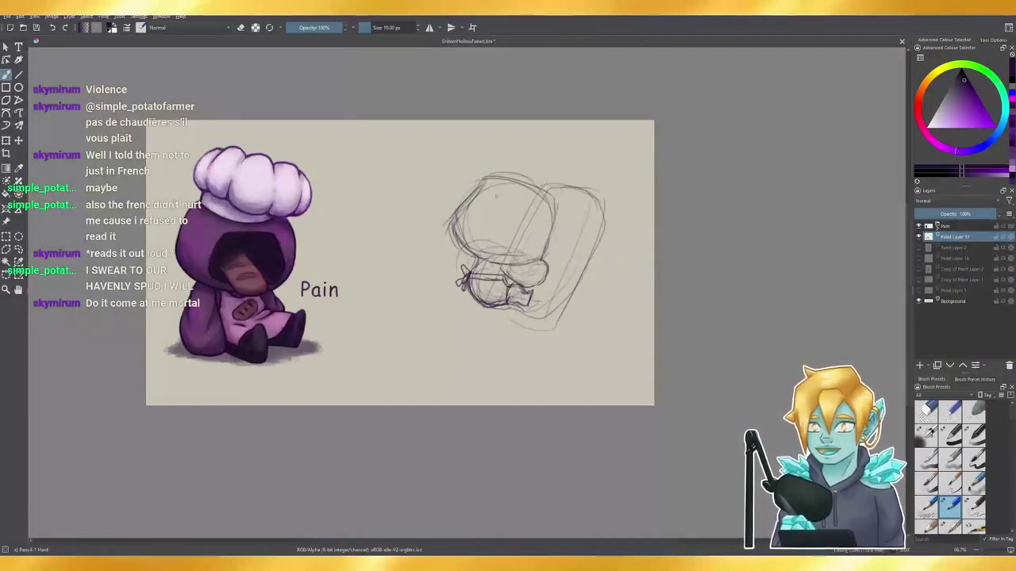
# - Sketch the hood's face opening with a pointed upper edge and a curved chin line
pyautogui.moveTo(500, 201)
pyautogui.mouseDown()
pyautogui.moveTo(471, 216)
pyautogui.moveTo(475, 249)
pyautogui.moveTo(519, 259)
pyautogui.mouseUp()
pyautogui.moveTo(502, 262); pyautogui.dragTo(546, 232)
pyautogui.moveTo(500, 200); pyautogui.dragTo(548, 246)
pyautogui.moveTo(473, 242); pyautogui.dragTo(526, 265)
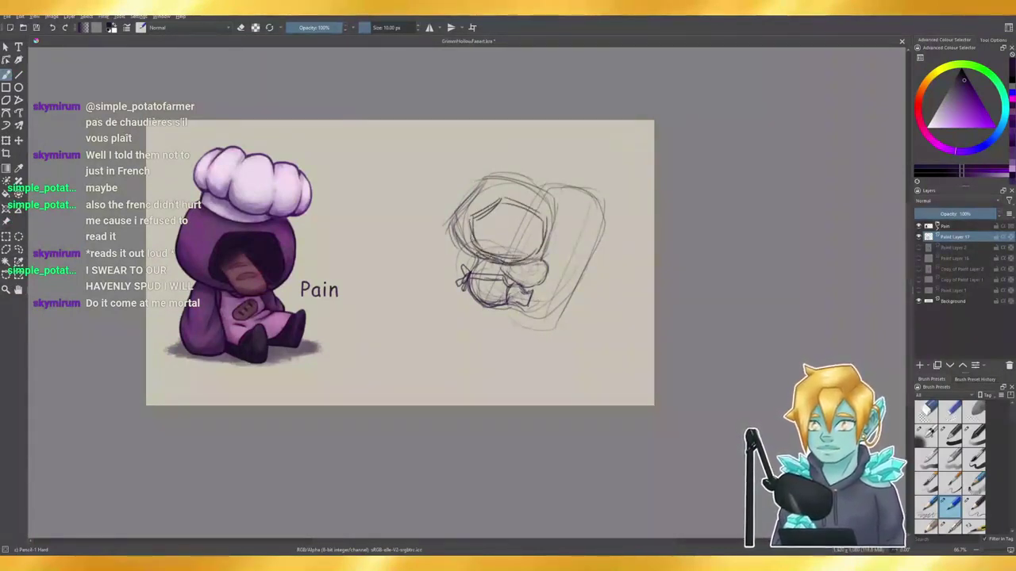
# - Sketch a wide smiling mouth low inside the face opening and tidy the lines with the eraser
pyautogui.moveTo(543, 221); pyautogui.dragTo(522, 248)
pyautogui.hotkey('ctrl', 'z')
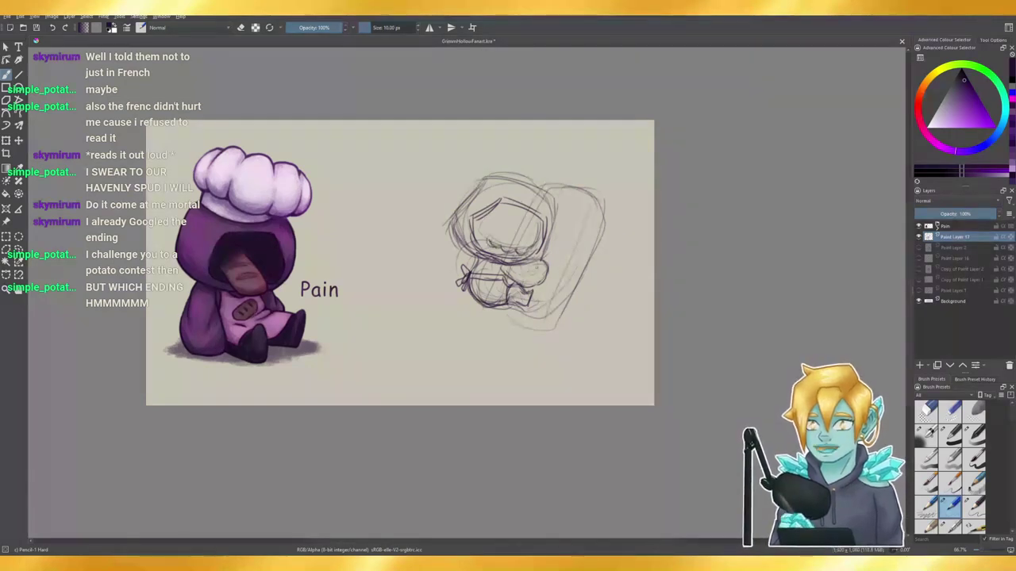
pyautogui.press('e')
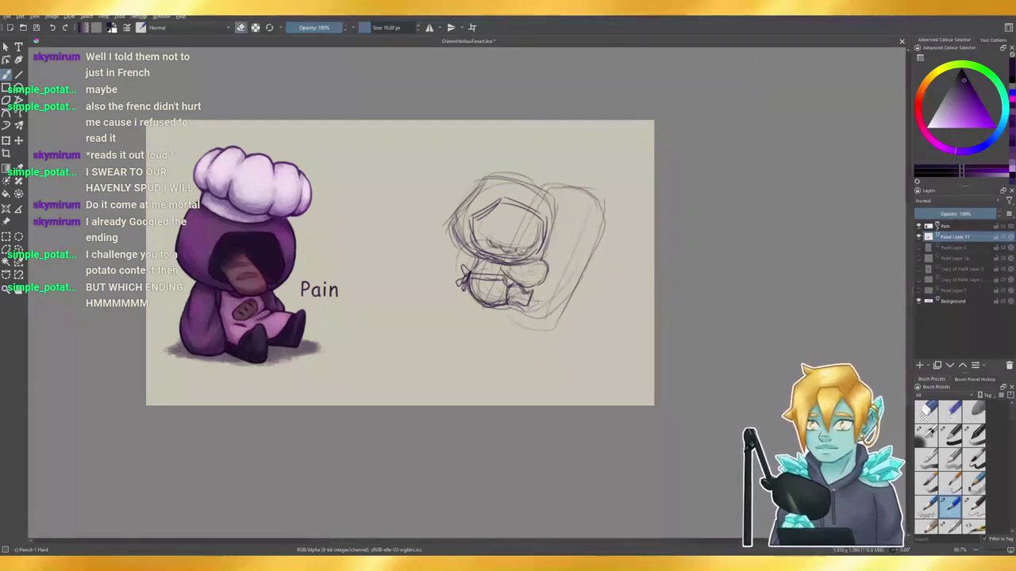
pyautogui.press('e')
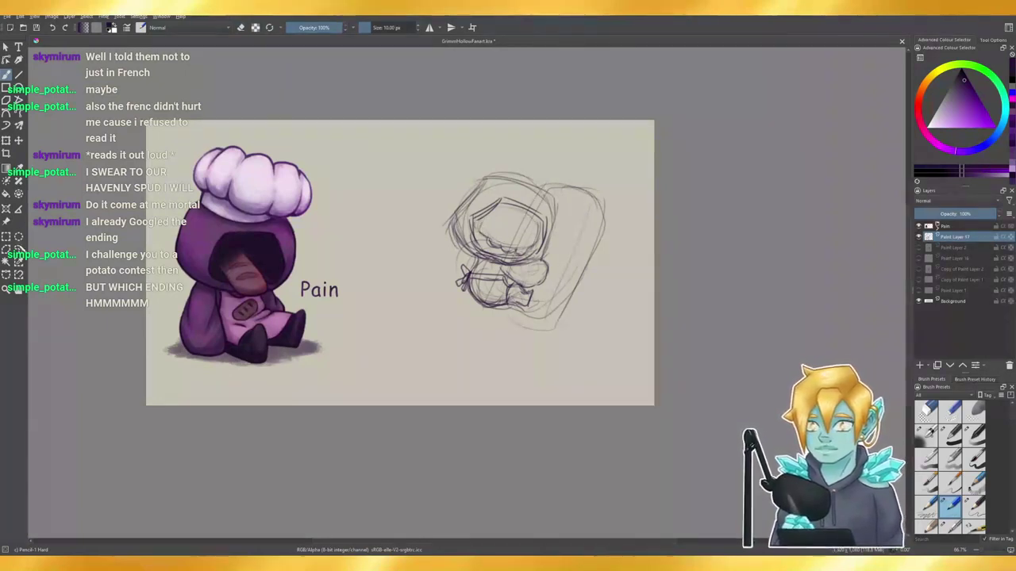
# - Select the head sketch freehand, rotate it slightly counterclockwise, and deselect it
pyautogui.click(19, 250)
pyautogui.moveTo(428, 214); pyautogui.dragTo(470, 236)
pyautogui.hotkey('ctrl', 't')
pyautogui.moveTo(485, 150)
pyautogui.mouseDown()
pyautogui.moveTo(431, 208)
pyautogui.moveTo(480, 152)
pyautogui.mouseUp()
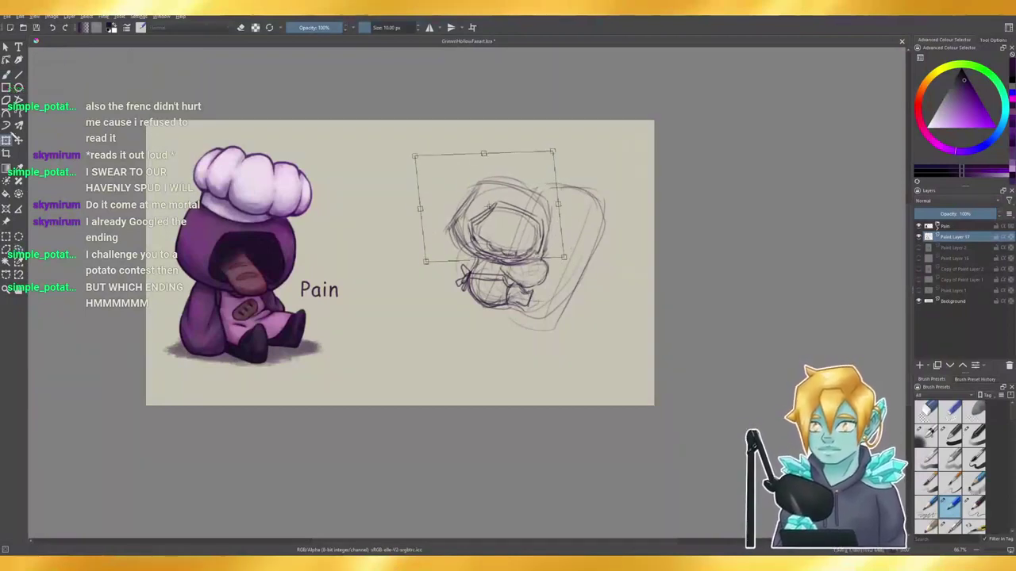
pyautogui.press('b')
pyautogui.hotkey('ctrl', 'shift', 'a')
# - Draw happy closed eyes and a small nose on the face, and reinforce the outline of the face opening
pyautogui.moveTo(465, 209)
pyautogui.mouseDown()
pyautogui.moveTo(455, 232)
pyautogui.moveTo(466, 246)
pyautogui.moveTo(501, 232)
pyautogui.mouseUp()
pyautogui.moveTo(521, 243); pyautogui.dragTo(533, 241)
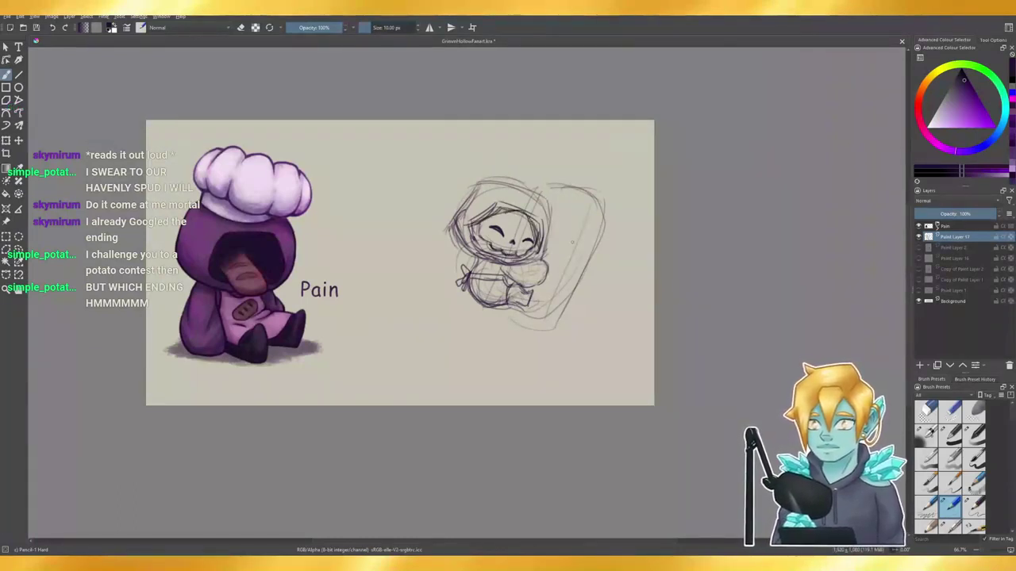
pyautogui.moveTo(525, 209)
pyautogui.mouseDown()
pyautogui.moveTo(541, 251)
pyautogui.moveTo(513, 259)
pyautogui.mouseUp()
pyautogui.moveTo(476, 228)
pyautogui.mouseDown()
pyautogui.moveTo(474, 244)
pyautogui.moveTo(513, 261)
pyautogui.mouseUp()
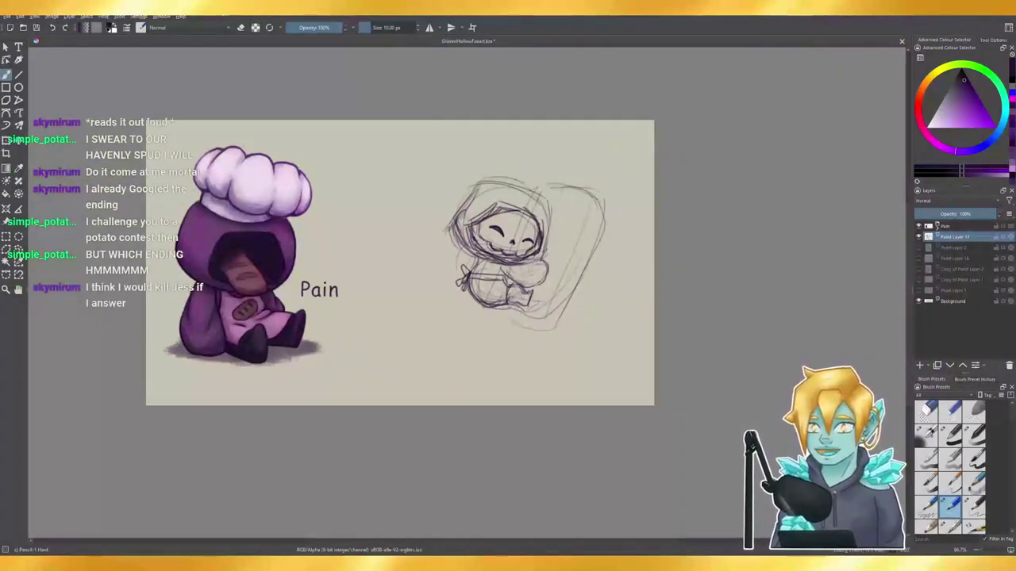
# - Darken the hood's outer contour and erase the loose construction lines around its back, top and lower edge
pyautogui.moveTo(453, 221)
pyautogui.mouseDown()
pyautogui.moveTo(474, 197)
pyautogui.moveTo(529, 189)
pyautogui.moveTo(519, 192)
pyautogui.moveTo(546, 248)
pyautogui.moveTo(529, 265)
pyautogui.mouseUp()
pyautogui.press('e')
pyautogui.moveTo(450, 222); pyautogui.dragTo(453, 245)
pyautogui.moveTo(451, 217); pyautogui.dragTo(454, 237)
pyautogui.moveTo(470, 194); pyautogui.dragTo(494, 181)
pyautogui.moveTo(451, 230); pyautogui.dragTo(458, 244)
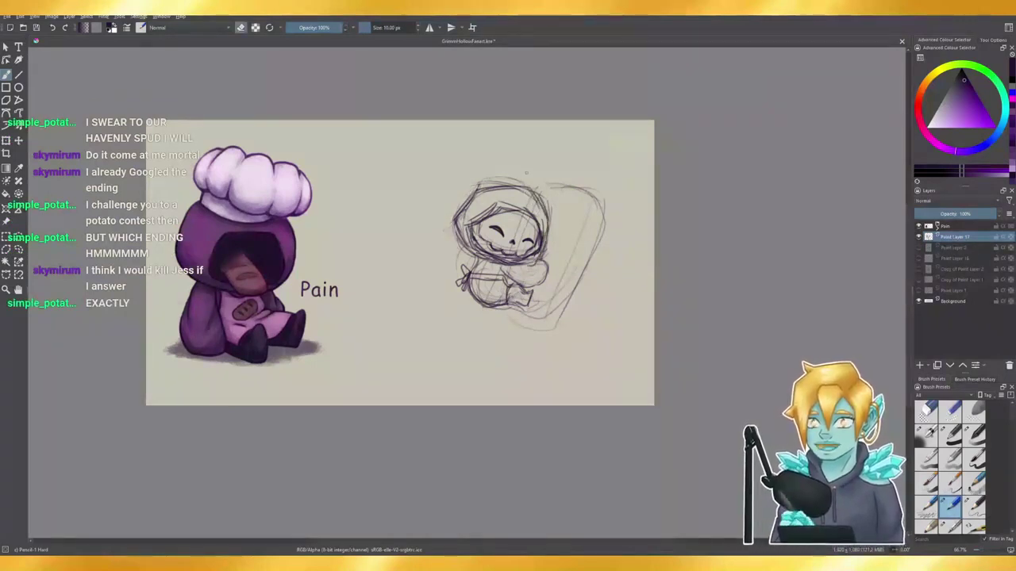
pyautogui.moveTo(509, 178)
pyautogui.mouseDown()
pyautogui.moveTo(483, 177)
pyautogui.moveTo(510, 184)
pyautogui.moveTo(496, 181)
pyautogui.mouseUp()
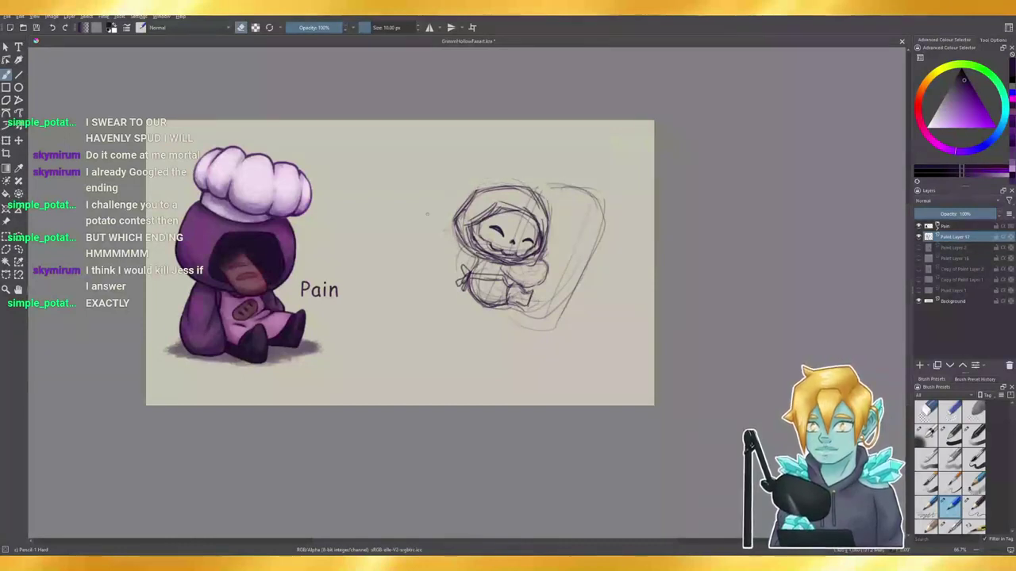
pyautogui.moveTo(455, 228)
pyautogui.mouseDown()
pyautogui.moveTo(487, 258)
pyautogui.moveTo(533, 266)
pyautogui.mouseUp()
pyautogui.moveTo(517, 269); pyautogui.dragTo(537, 262)
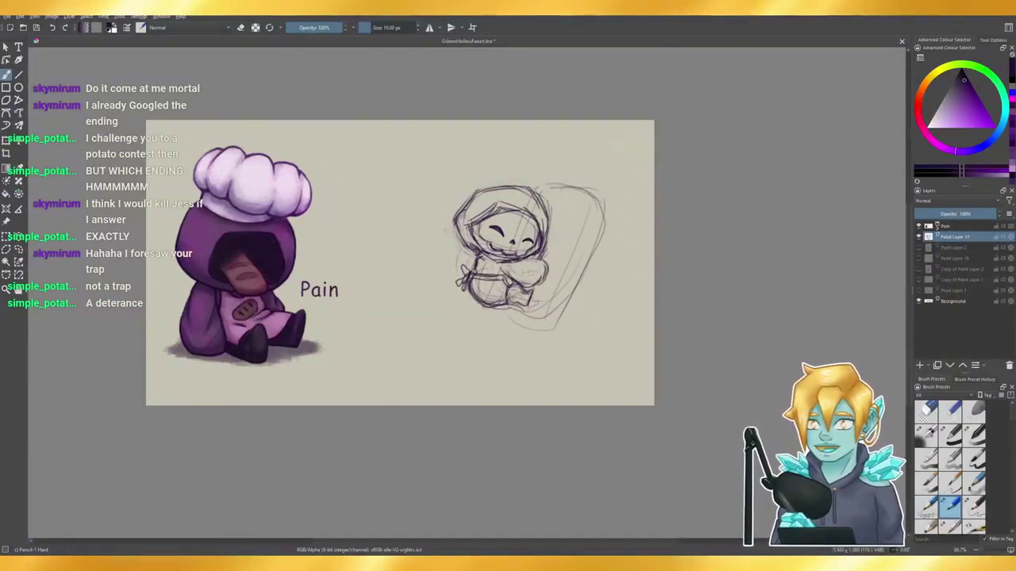
# - Undo the last stroke and redraw the lower edge of the body and the foot
pyautogui.hotkey('ctrl', 'z')
pyautogui.moveTo(493, 307); pyautogui.dragTo(516, 300)
pyautogui.moveTo(521, 305); pyautogui.dragTo(532, 295)
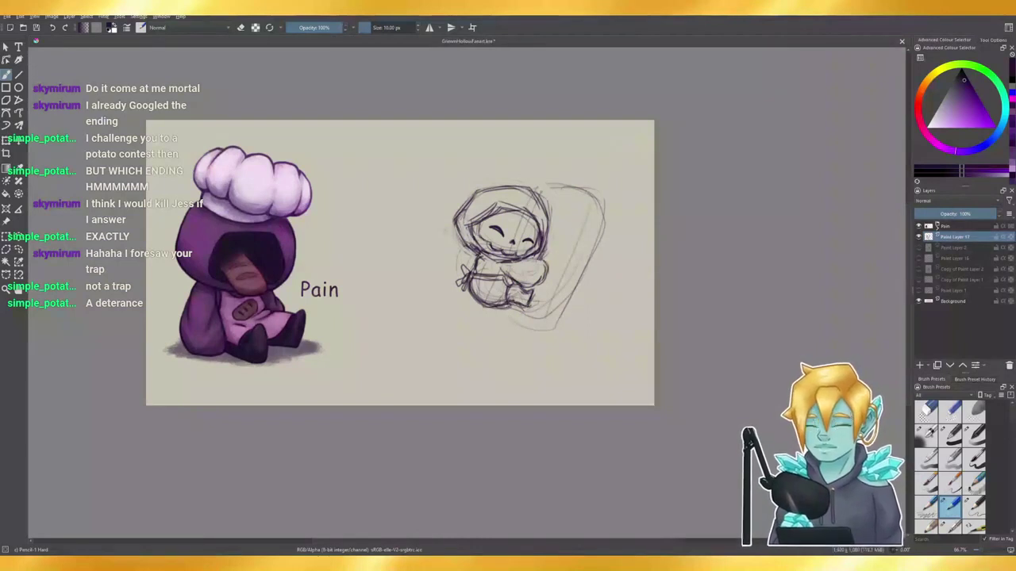
# - Outline the tall rounded block beside the character with darker lines along its top, outer side and base
pyautogui.moveTo(548, 189)
pyautogui.mouseDown()
pyautogui.moveTo(605, 212)
pyautogui.moveTo(602, 222)
pyautogui.mouseUp()
pyautogui.moveTo(497, 325); pyautogui.dragTo(566, 317)
pyautogui.moveTo(603, 223); pyautogui.dragTo(555, 329)
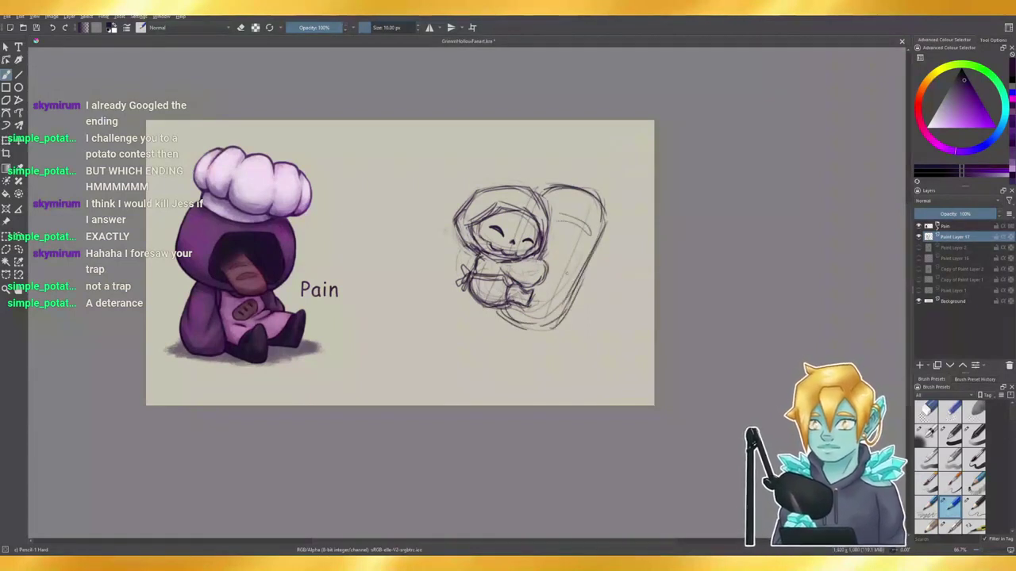
# - Undo the last stroke and draw curved score lines across the upper, middle and lower front of the tall block
pyautogui.hotkey('ctrl', 'z')
pyautogui.moveTo(553, 207); pyautogui.dragTo(590, 223)
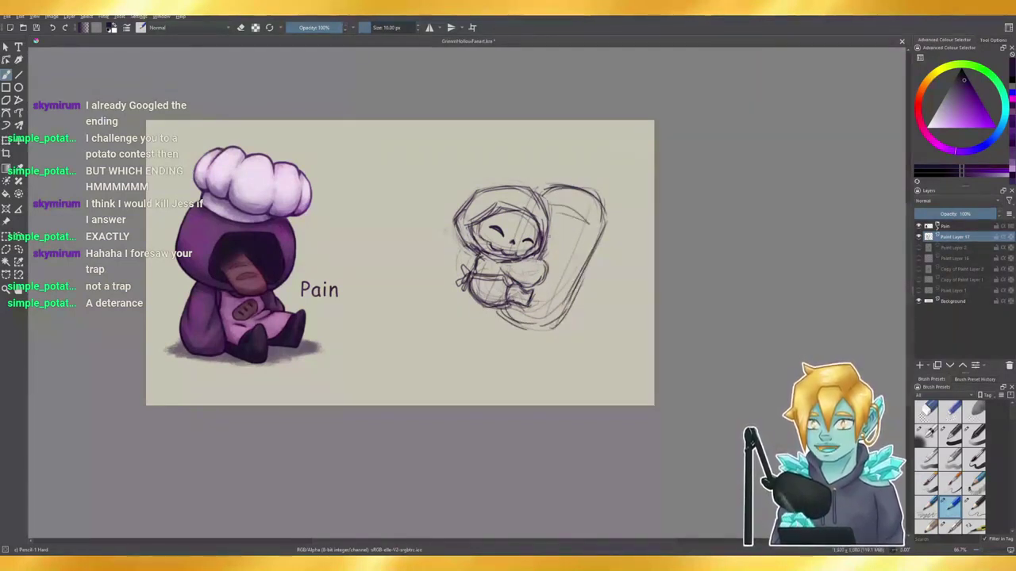
pyautogui.moveTo(554, 259); pyautogui.dragTo(571, 243)
pyautogui.moveTo(548, 256); pyautogui.dragTo(570, 249)
pyautogui.moveTo(538, 295); pyautogui.dragTo(560, 282)
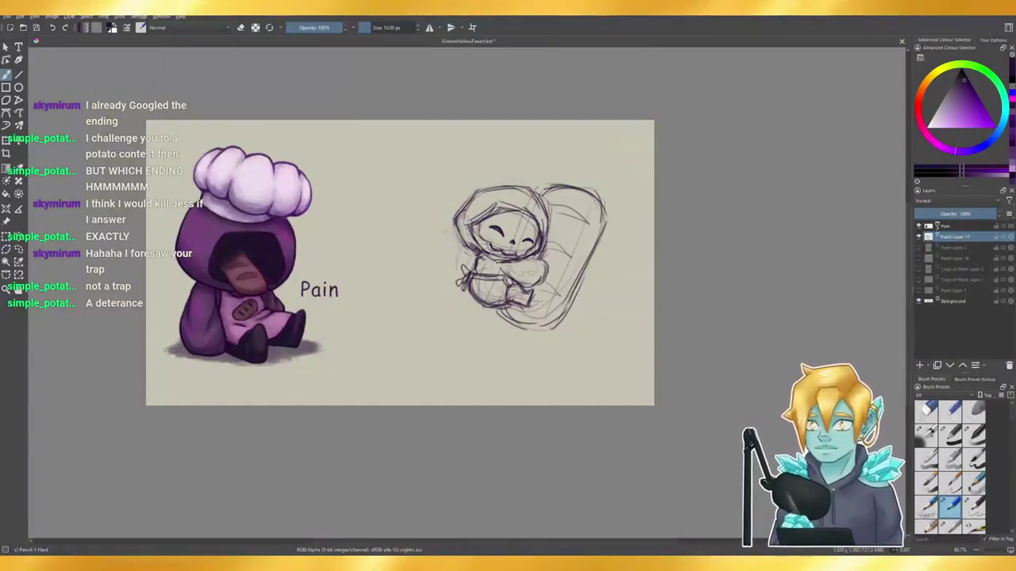
# - Scale the whole second character sketch up toward the "Pain" artwork so it fills more of the empty canvas half
pyautogui.hotkey('ctrl', 't')
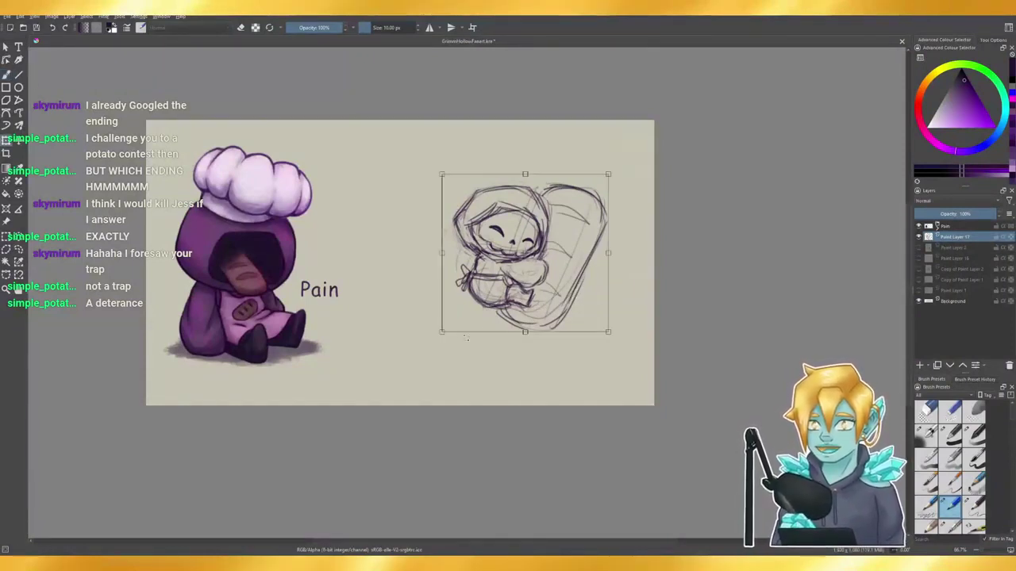
pyautogui.moveTo(441, 333)
pyautogui.mouseDown()
pyautogui.moveTo(405, 373)
pyautogui.moveTo(385, 363)
pyautogui.mouseUp()
pyautogui.hotkey('ctrl', 'z')
pyautogui.press('b')
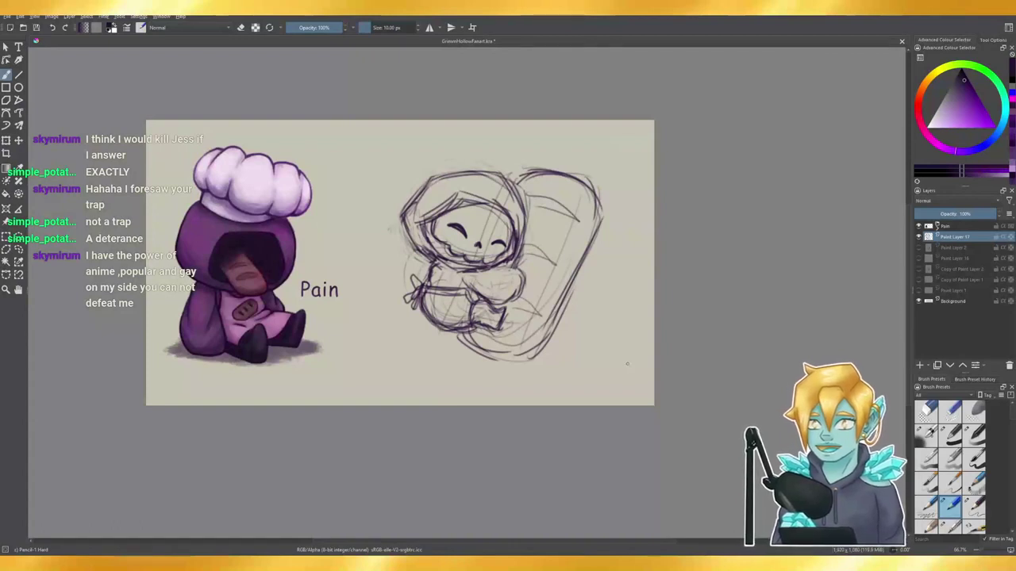
# - Draw a small puffy chef's hat with a narrow band on top of the hood and erase the surplus lines around it
pyautogui.moveTo(460, 161); pyautogui.dragTo(456, 182)
pyautogui.moveTo(456, 177); pyautogui.dragTo(514, 196)
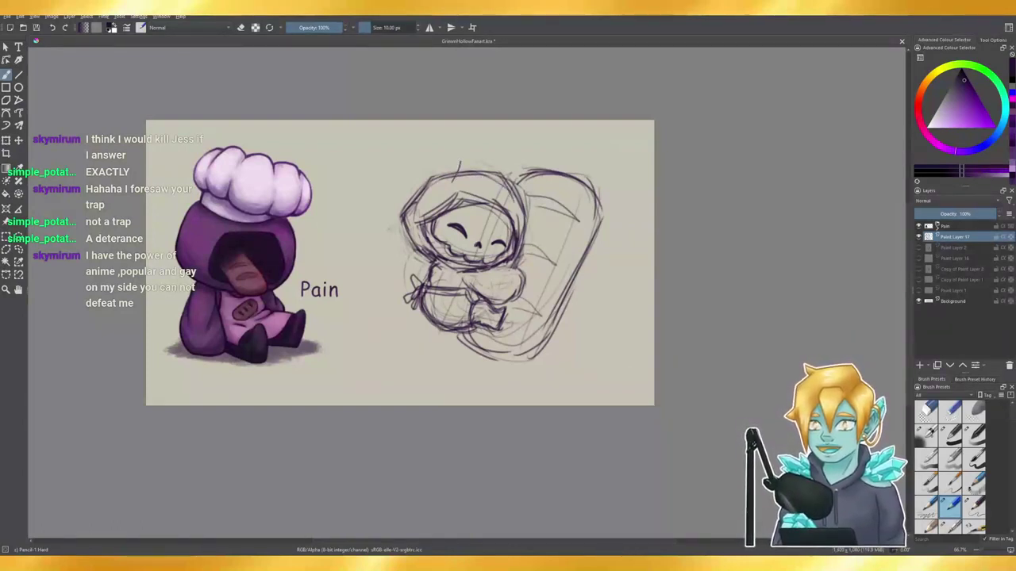
pyautogui.hotkey('ctrl', 'z')
pyautogui.moveTo(449, 164)
pyautogui.mouseDown()
pyautogui.moveTo(453, 181)
pyautogui.moveTo(487, 183)
pyautogui.moveTo(489, 170)
pyautogui.moveTo(449, 171)
pyautogui.moveTo(489, 182)
pyautogui.moveTo(441, 159)
pyautogui.moveTo(445, 153)
pyautogui.moveTo(498, 164)
pyautogui.moveTo(489, 174)
pyautogui.moveTo(498, 165)
pyautogui.moveTo(462, 151)
pyautogui.moveTo(479, 165)
pyautogui.moveTo(447, 170)
pyautogui.mouseUp()
pyautogui.press('e')
pyautogui.moveTo(456, 173)
pyautogui.mouseDown()
pyautogui.moveTo(490, 173)
pyautogui.moveTo(452, 172)
pyautogui.moveTo(494, 172)
pyautogui.moveTo(500, 156)
pyautogui.mouseUp()
pyautogui.press('e')
pyautogui.press('e')
pyautogui.moveTo(500, 170)
pyautogui.mouseDown()
pyautogui.moveTo(486, 150)
pyautogui.moveTo(496, 154)
pyautogui.moveTo(482, 167)
pyautogui.moveTo(499, 168)
pyautogui.mouseUp()
pyautogui.press('e')
pyautogui.press('e')
pyautogui.moveTo(465, 151); pyautogui.dragTo(479, 152)
pyautogui.press('e')
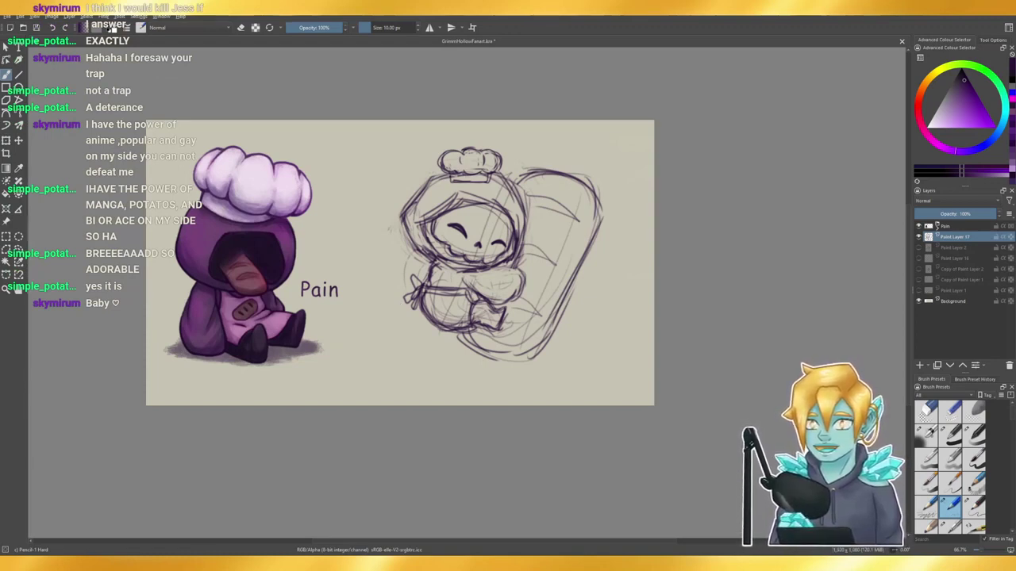
pyautogui.press('e')
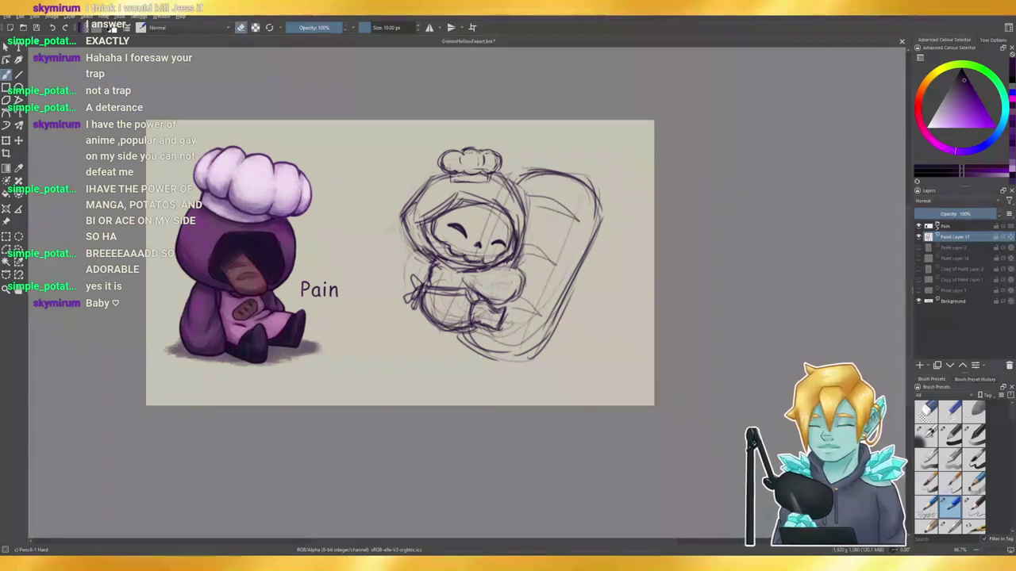
pyautogui.press('e')
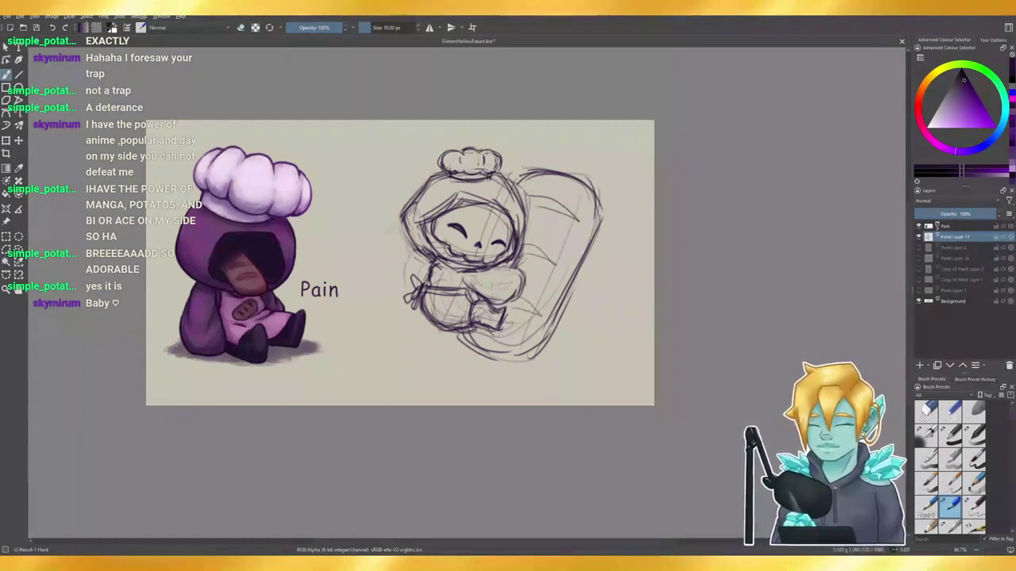
# - Add fuller loops to the apron bow behind the waist and darken the body's lower edge
pyautogui.moveTo(419, 286)
pyautogui.mouseDown()
pyautogui.moveTo(407, 276)
pyautogui.moveTo(422, 295)
pyautogui.moveTo(408, 295)
pyautogui.mouseUp()
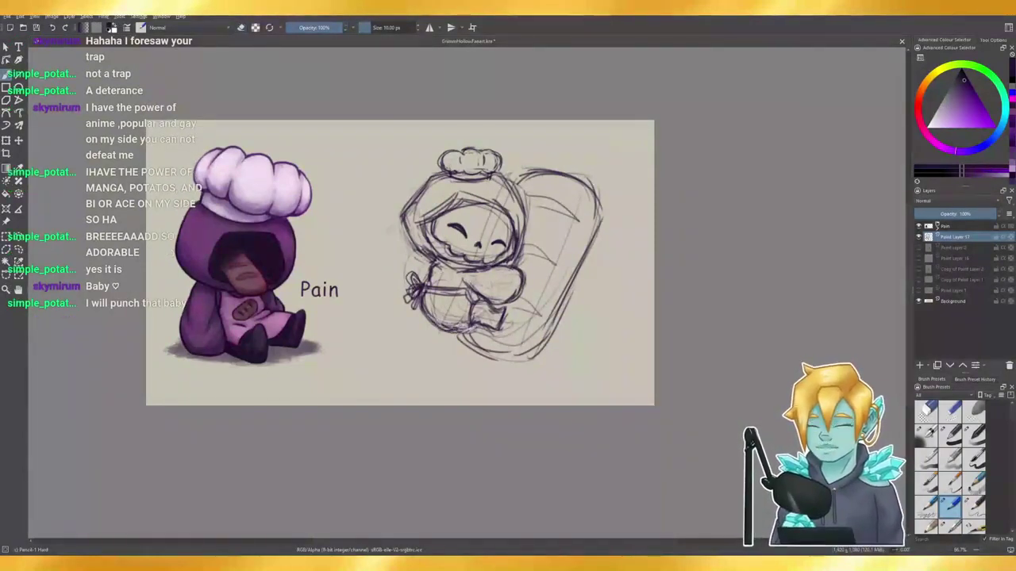
pyautogui.moveTo(452, 331)
pyautogui.mouseDown()
pyautogui.moveTo(472, 319)
pyautogui.moveTo(467, 327)
pyautogui.mouseUp()
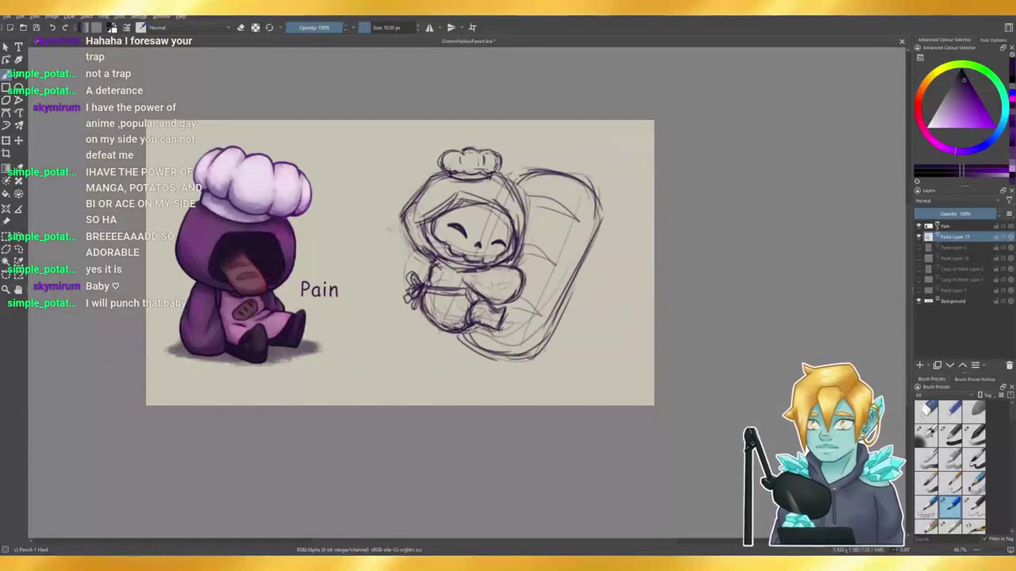
# - Duplicate the sketch layer, shrink the copy to about half size and place it between the two characters near the canvas's upper edge
pyautogui.click(379, 27)
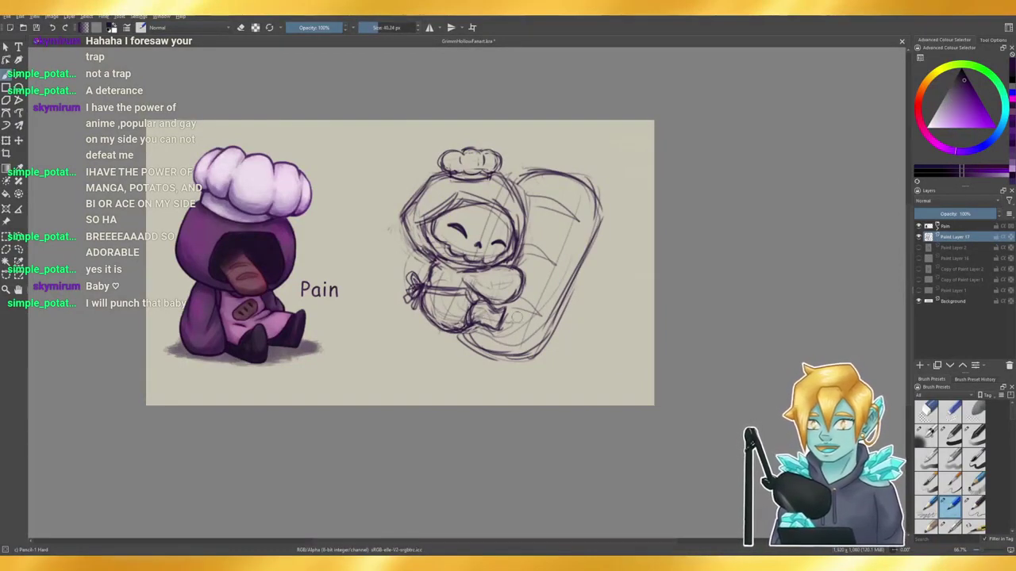
pyautogui.click(937, 366)
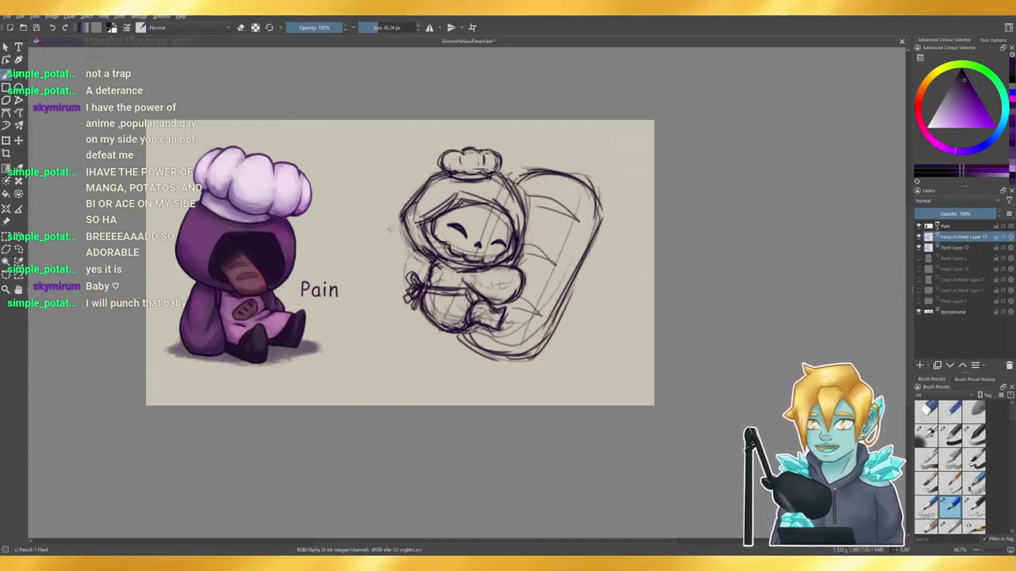
pyautogui.hotkey('ctrl', 't')
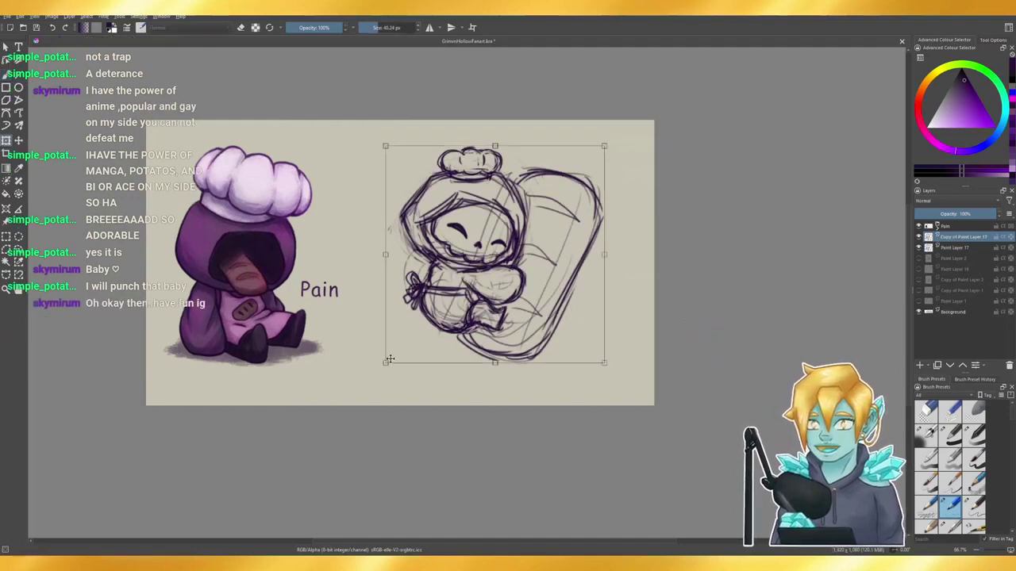
pyautogui.moveTo(385, 363); pyautogui.dragTo(496, 255)
pyautogui.moveTo(555, 205)
pyautogui.mouseDown()
pyautogui.moveTo(592, 354)
pyautogui.moveTo(376, 348)
pyautogui.moveTo(367, 184)
pyautogui.mouseUp()
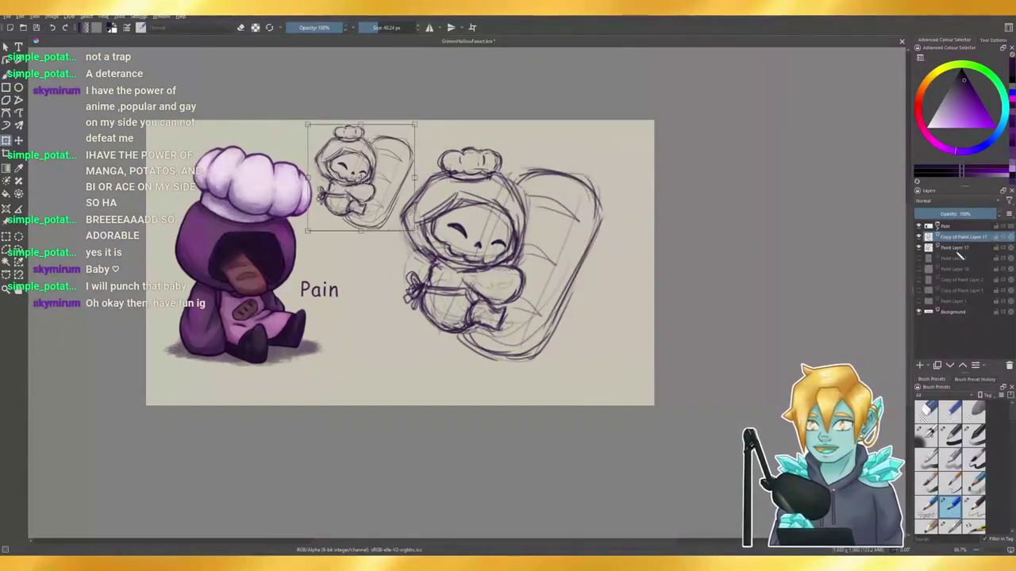
# - Shift the large sketch on Paint Layer 17 slightly down and right, and nudge the small copy slightly right
pyautogui.click(956, 249)
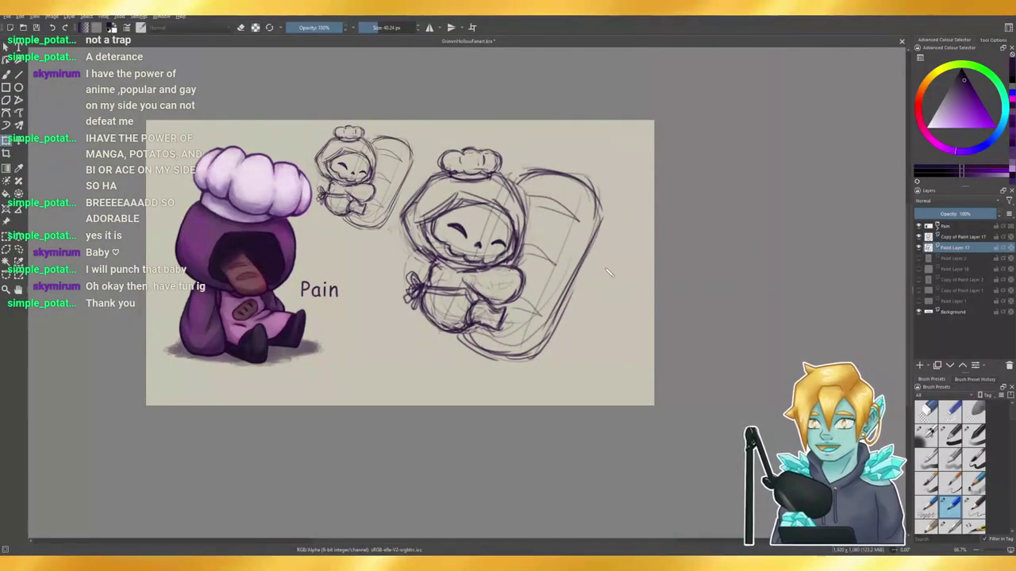
pyautogui.click(522, 260)
pyautogui.moveTo(522, 261); pyautogui.dragTo(537, 276)
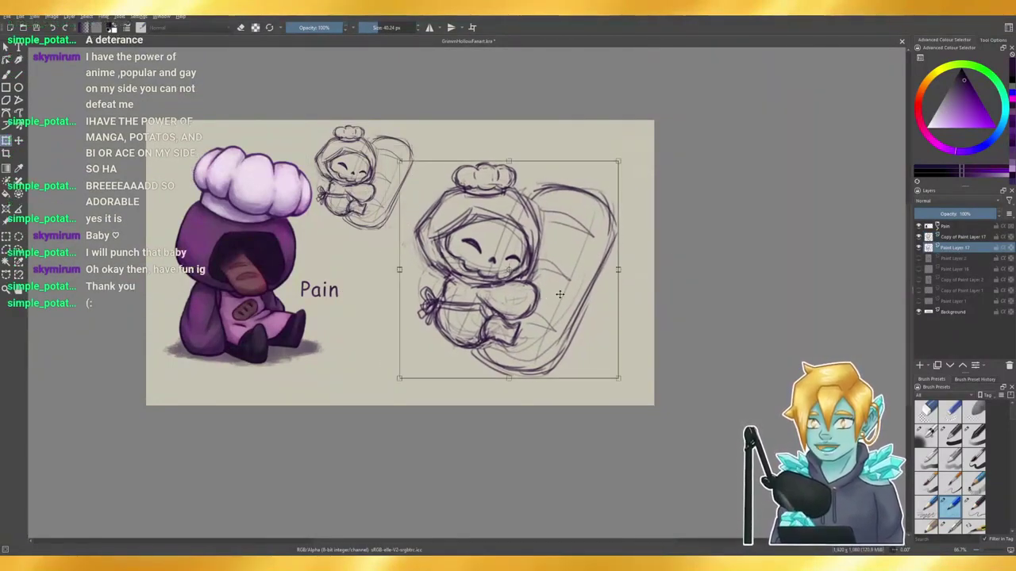
pyautogui.click(962, 237)
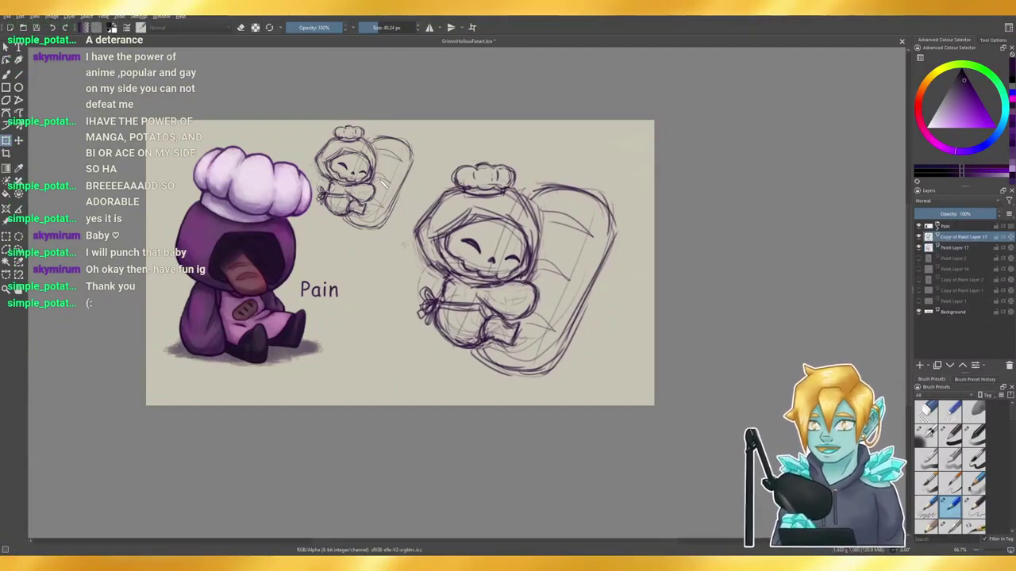
pyautogui.moveTo(381, 188); pyautogui.dragTo(392, 191)
pyautogui.click(955, 247)
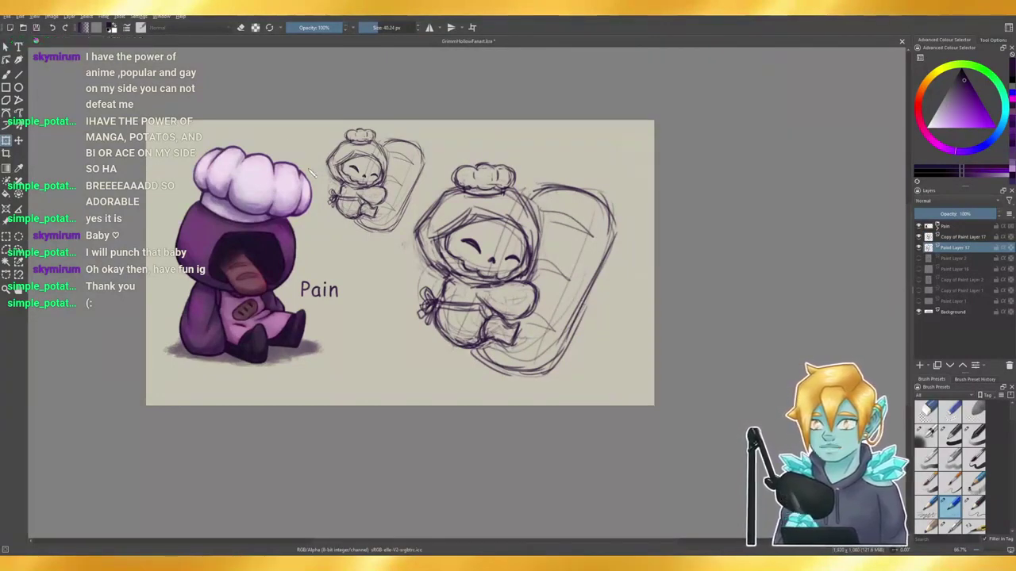
# - Erase the extra inner fold lines of the hood around the face opening on Paint Layer 17
pyautogui.click(6, 74)
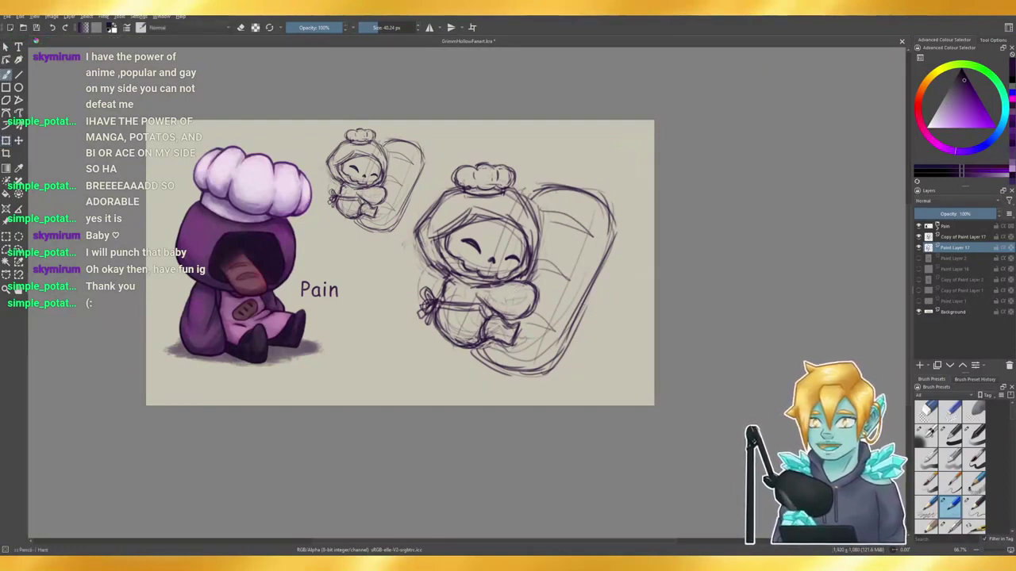
pyautogui.press('e')
pyautogui.moveTo(462, 216)
pyautogui.mouseDown()
pyautogui.moveTo(435, 228)
pyautogui.moveTo(485, 207)
pyautogui.moveTo(429, 227)
pyautogui.moveTo(436, 214)
pyautogui.moveTo(424, 255)
pyautogui.moveTo(440, 266)
pyautogui.moveTo(439, 251)
pyautogui.moveTo(443, 258)
pyautogui.mouseUp()
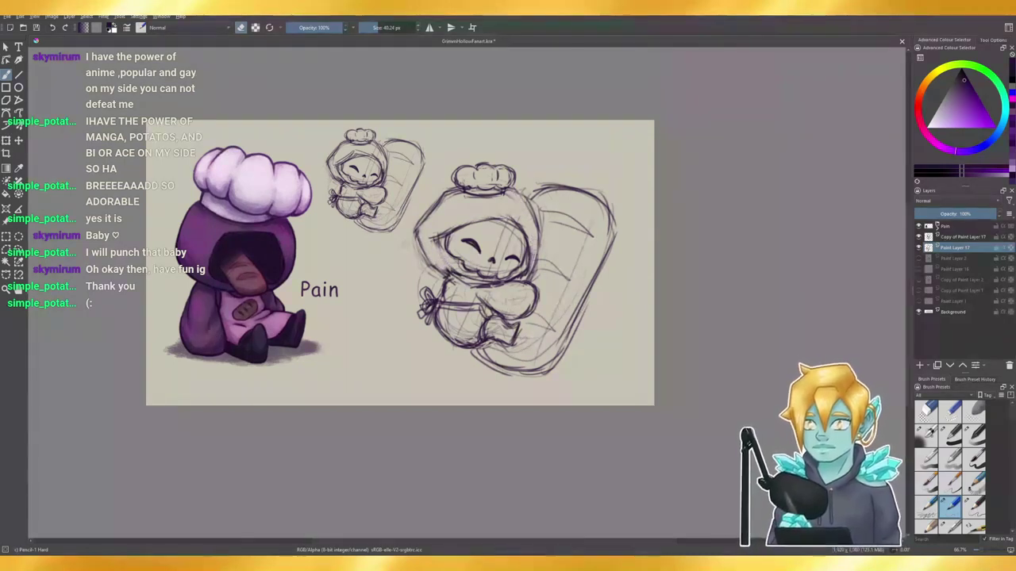
pyautogui.press('e')
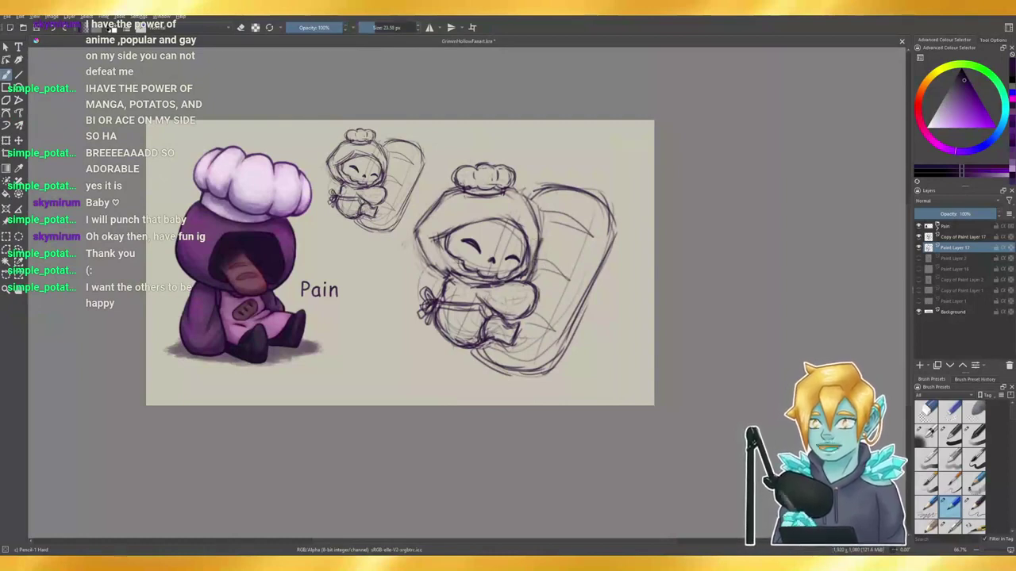
# - Set the brush size to 13.45 px and rework the hood's edge beside the block, erasing and redrawing it down to the chin
pyautogui.click(375, 28)
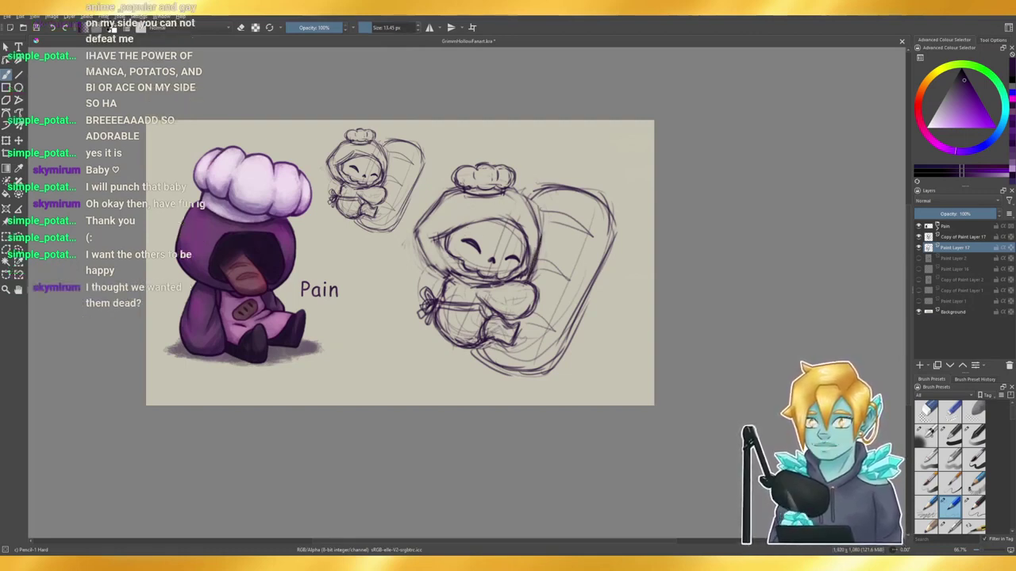
pyautogui.press('e')
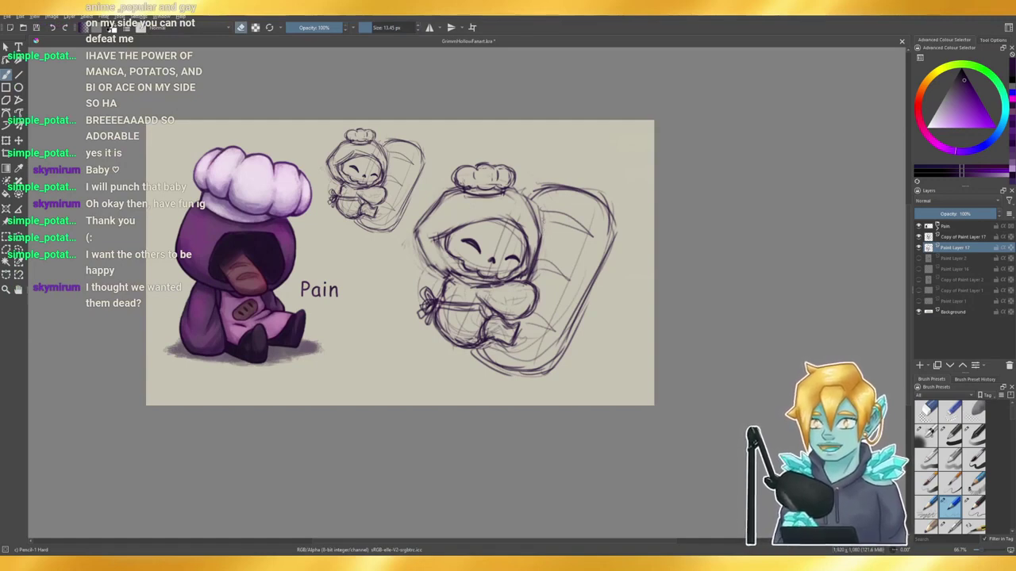
pyautogui.moveTo(535, 256); pyautogui.dragTo(529, 277)
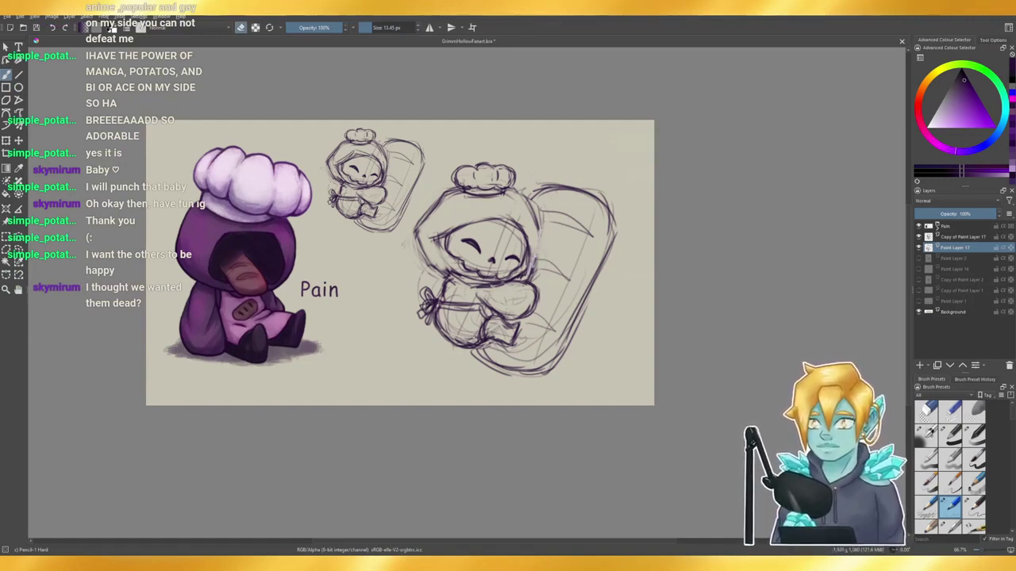
pyautogui.press('e')
pyautogui.moveTo(540, 220); pyautogui.dragTo(536, 268)
pyautogui.press('e')
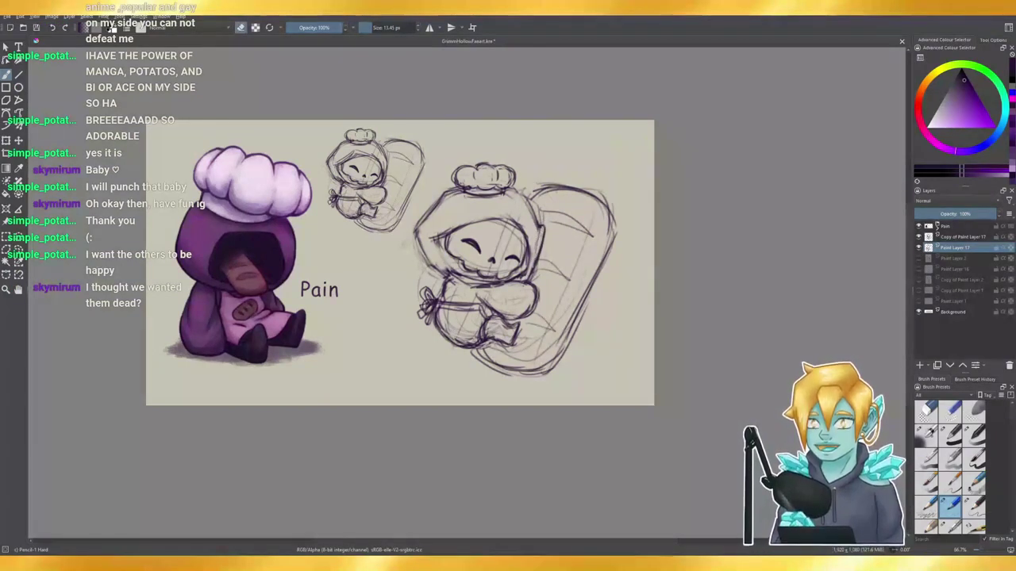
pyautogui.press('e')
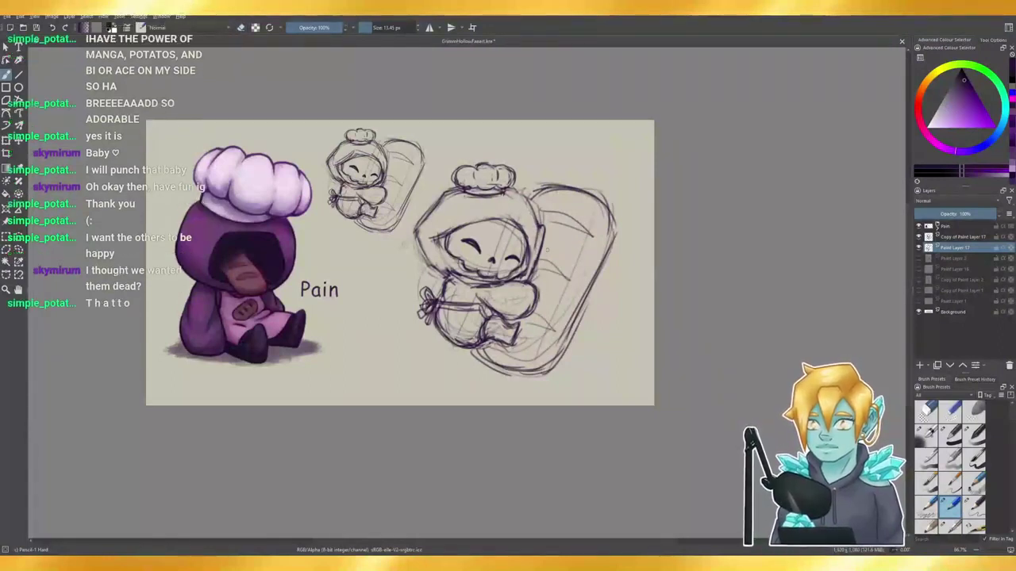
pyautogui.press('e')
pyautogui.moveTo(544, 230); pyautogui.dragTo(538, 264)
pyautogui.press('e')
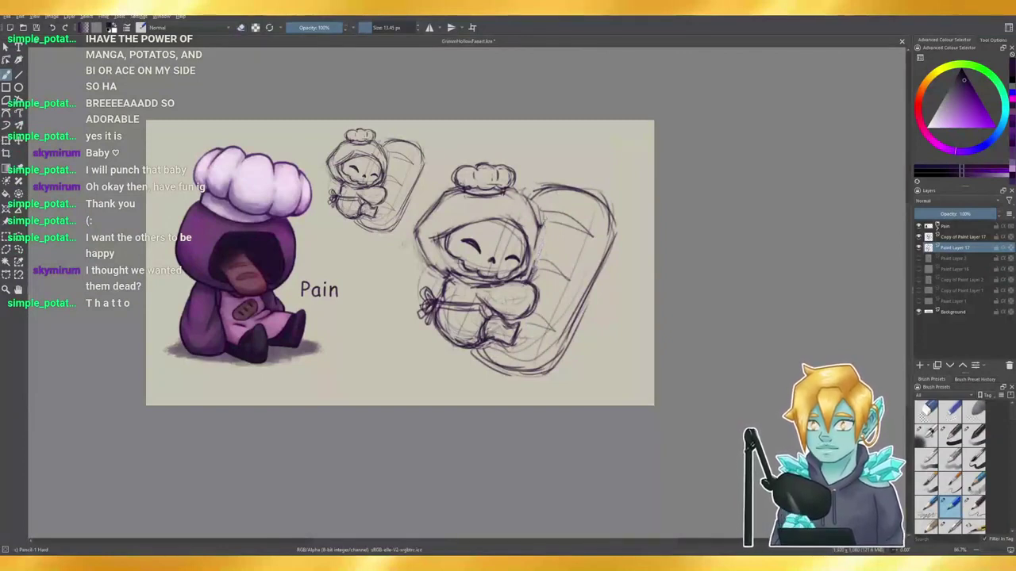
pyautogui.moveTo(543, 220); pyautogui.dragTo(541, 247)
pyautogui.press('e')
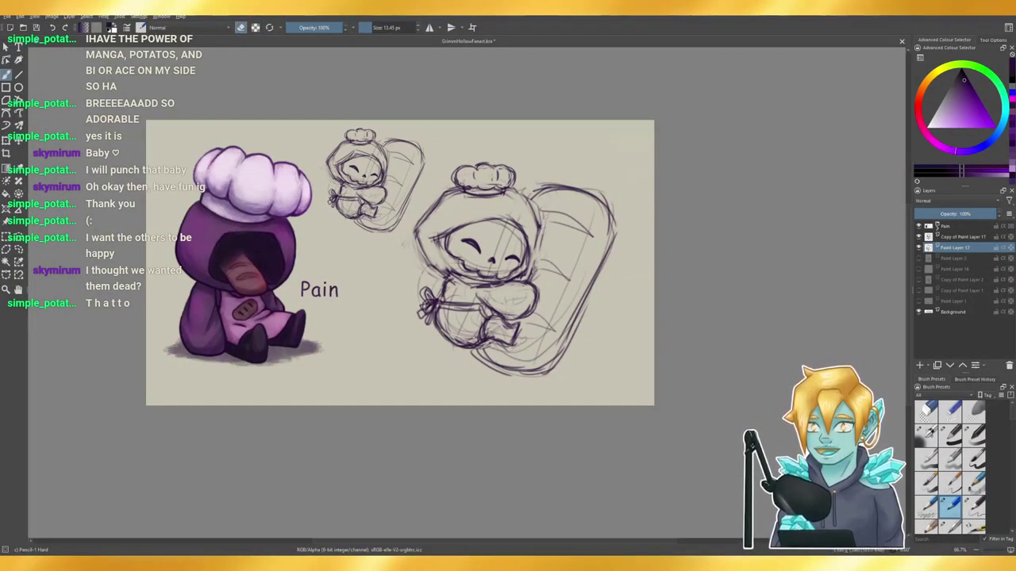
pyautogui.press('e')
pyautogui.moveTo(542, 219); pyautogui.dragTo(533, 279)
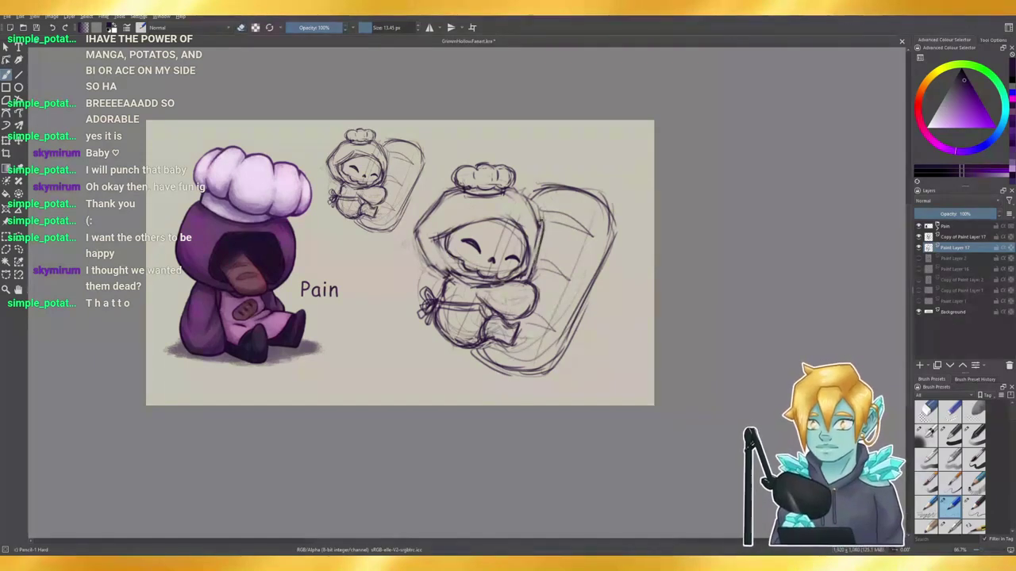
# - Erase the construction lines inside the face, body and block, and thin out the doubled strokes along the block's outline
pyautogui.press('e')
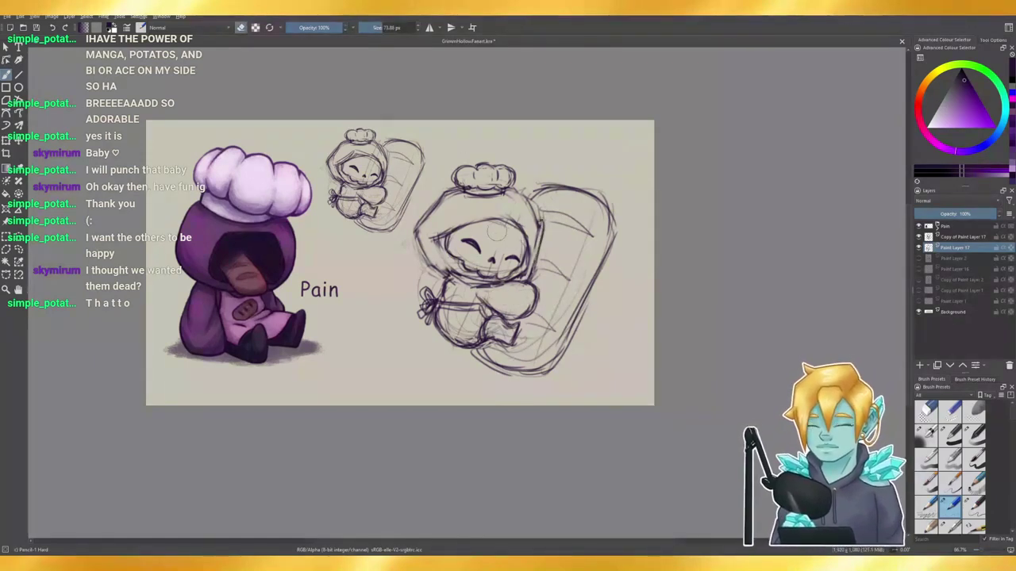
pyautogui.moveTo(494, 237); pyautogui.dragTo(464, 238)
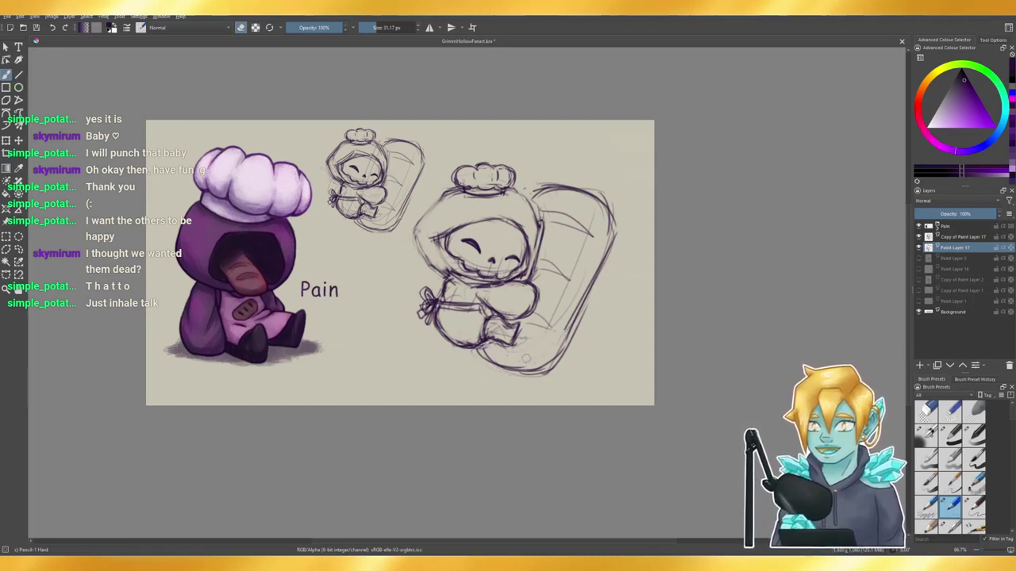
pyautogui.moveTo(555, 327); pyautogui.dragTo(585, 256)
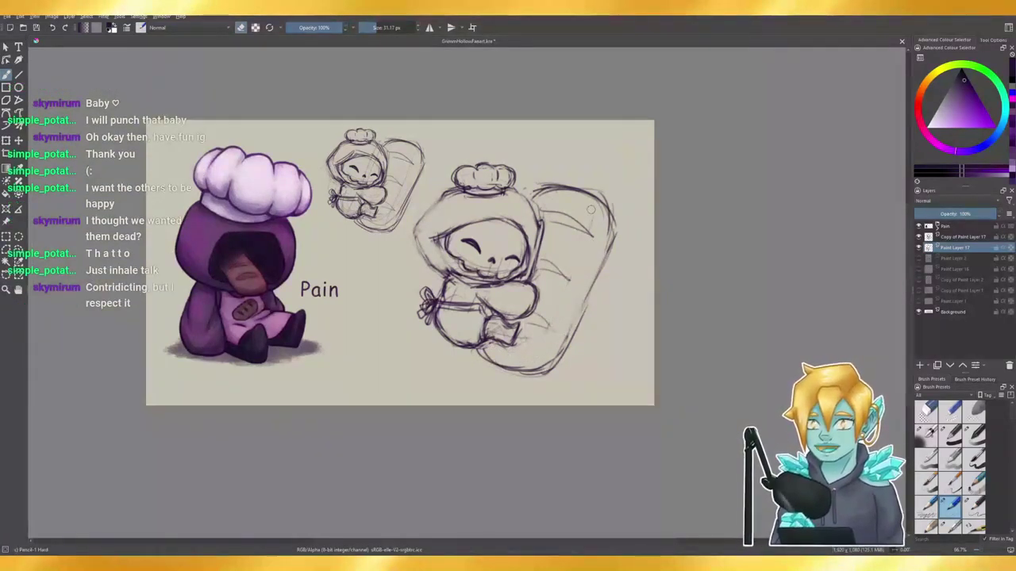
pyautogui.moveTo(540, 183); pyautogui.dragTo(576, 185)
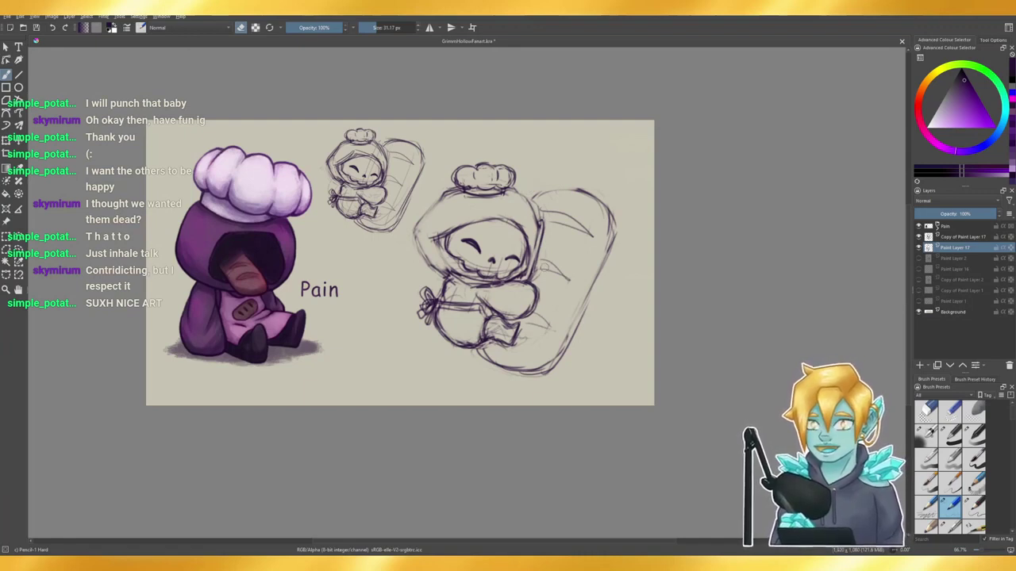
# - Reduce the brush size and redraw the hood's outer contour on both sides with clean thin lines
pyautogui.press('e')
pyautogui.click(370, 27)
pyautogui.moveTo(437, 204); pyautogui.dragTo(416, 234)
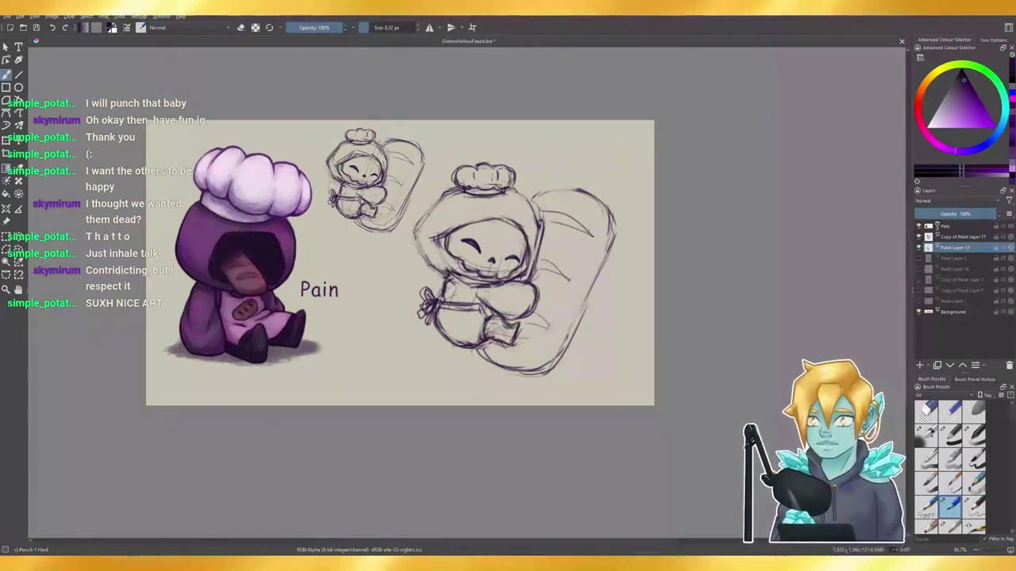
pyautogui.click(369, 28)
pyautogui.moveTo(446, 193)
pyautogui.mouseDown()
pyautogui.moveTo(427, 262)
pyautogui.moveTo(439, 273)
pyautogui.mouseUp()
pyautogui.moveTo(513, 191); pyautogui.dragTo(541, 223)
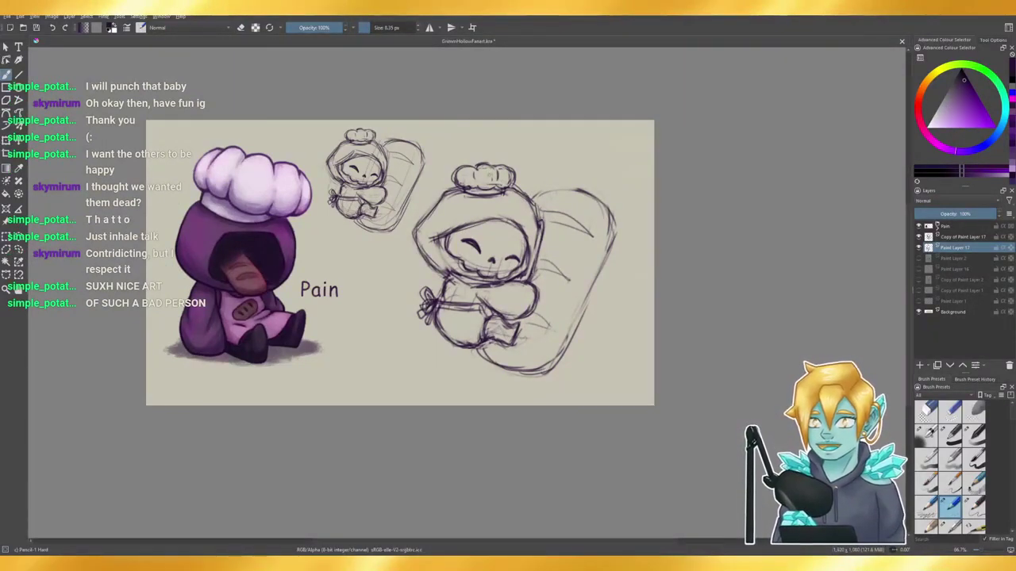
# - Erase the stray sketch strokes inside the large sketch's chef's hat and redraw its puffs with thin lines
pyautogui.press('e')
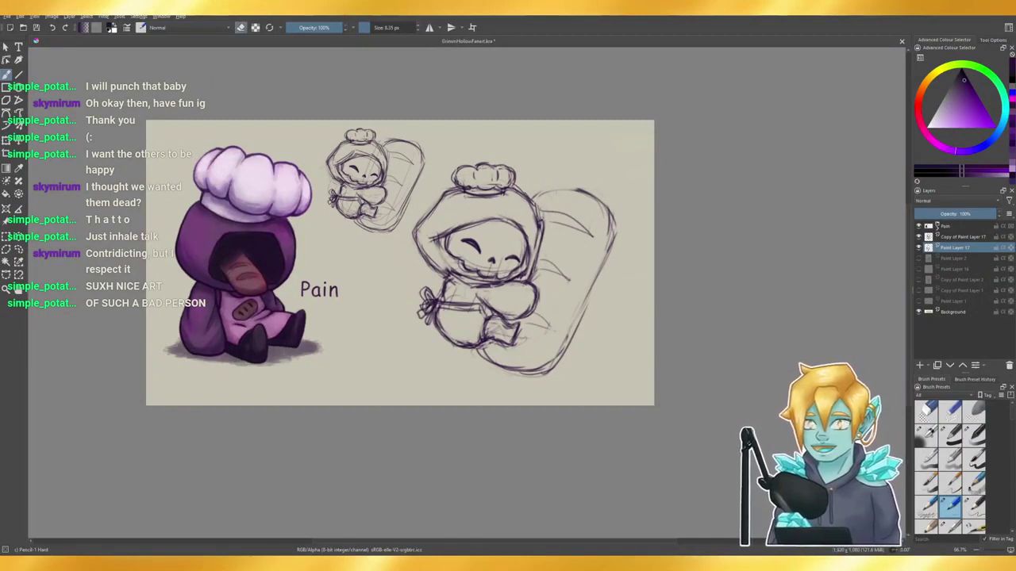
pyautogui.press('e')
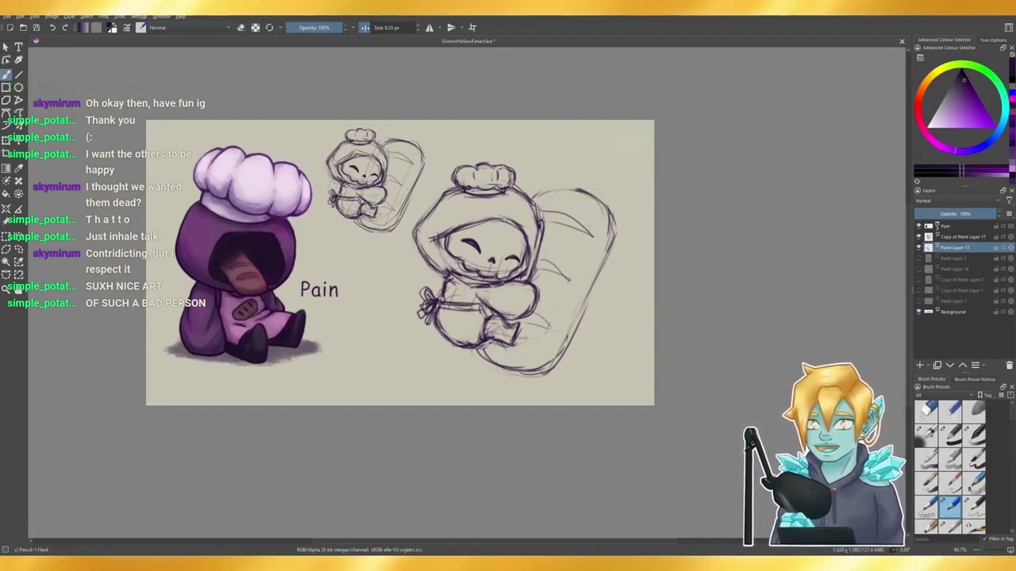
pyautogui.click(373, 28)
pyautogui.press('e')
pyautogui.moveTo(457, 170)
pyautogui.mouseDown()
pyautogui.moveTo(457, 184)
pyautogui.moveTo(508, 183)
pyautogui.mouseUp()
pyautogui.press('e')
pyautogui.click(367, 28)
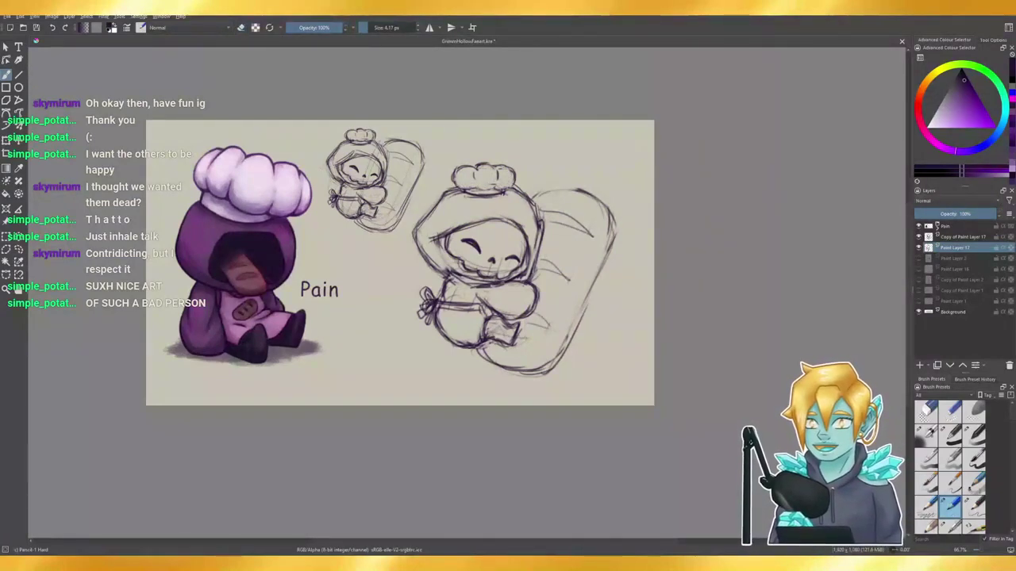
pyautogui.click(369, 29)
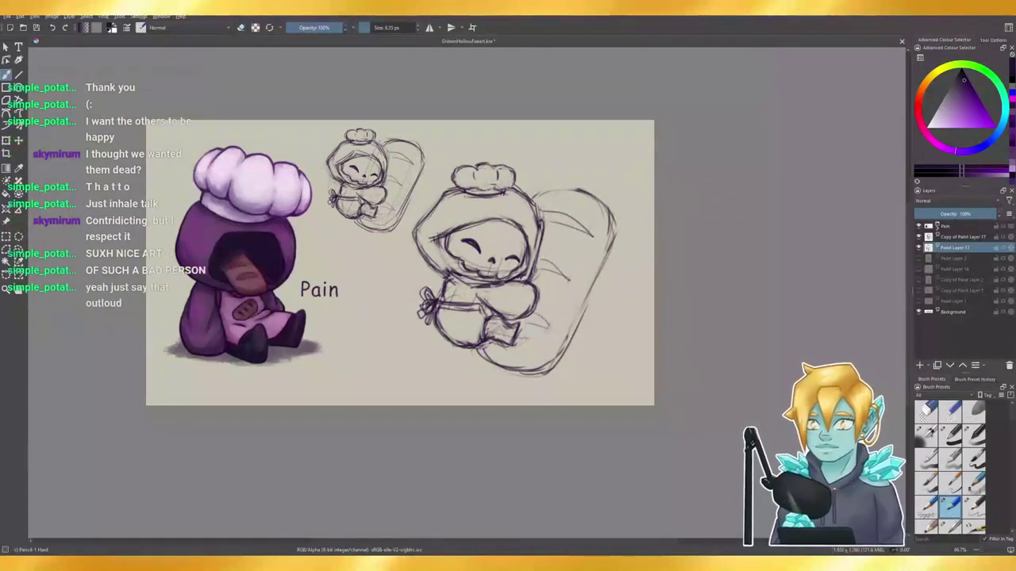
# - Redraw the lower edge of the chef's hat where it meets the hood and touch up its strokes
pyautogui.moveTo(479, 190); pyautogui.dragTo(512, 186)
pyautogui.press('e')
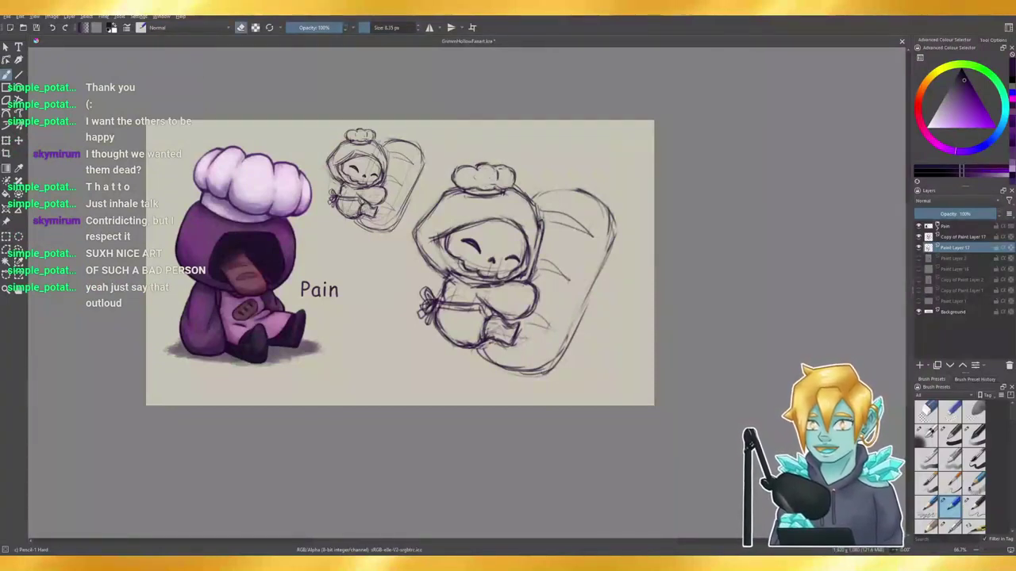
pyautogui.press('e')
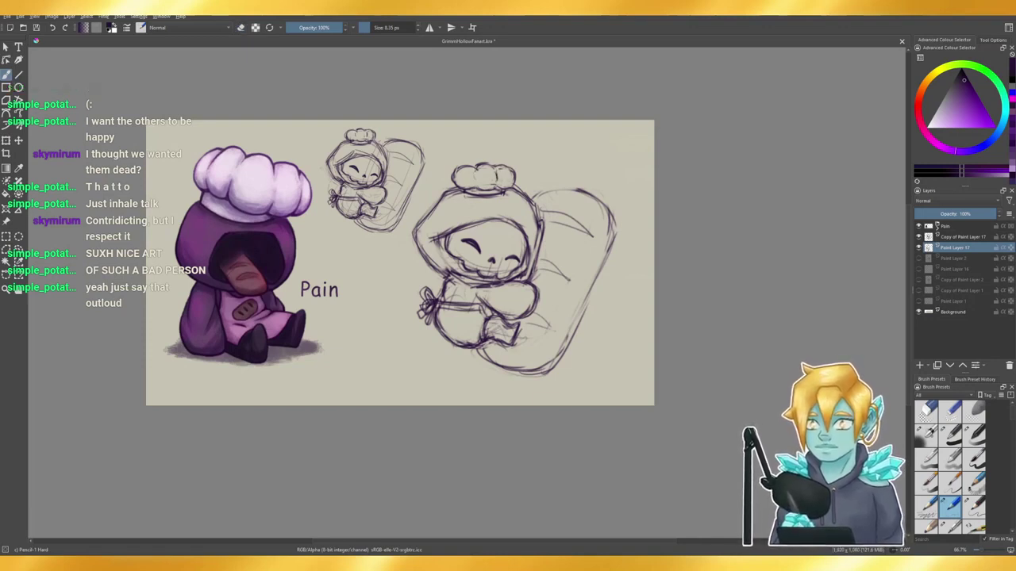
pyautogui.press('e')
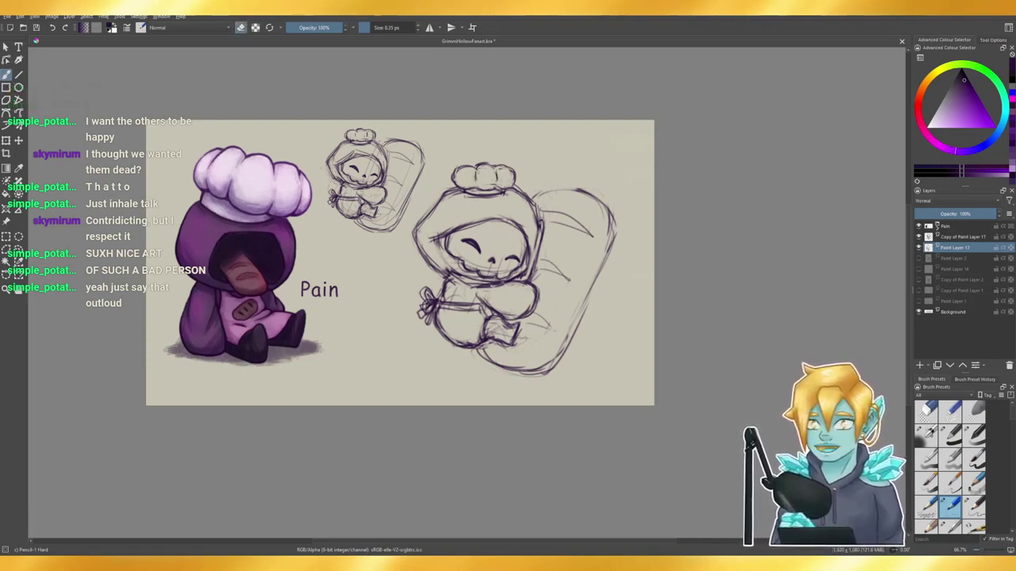
pyautogui.press('e')
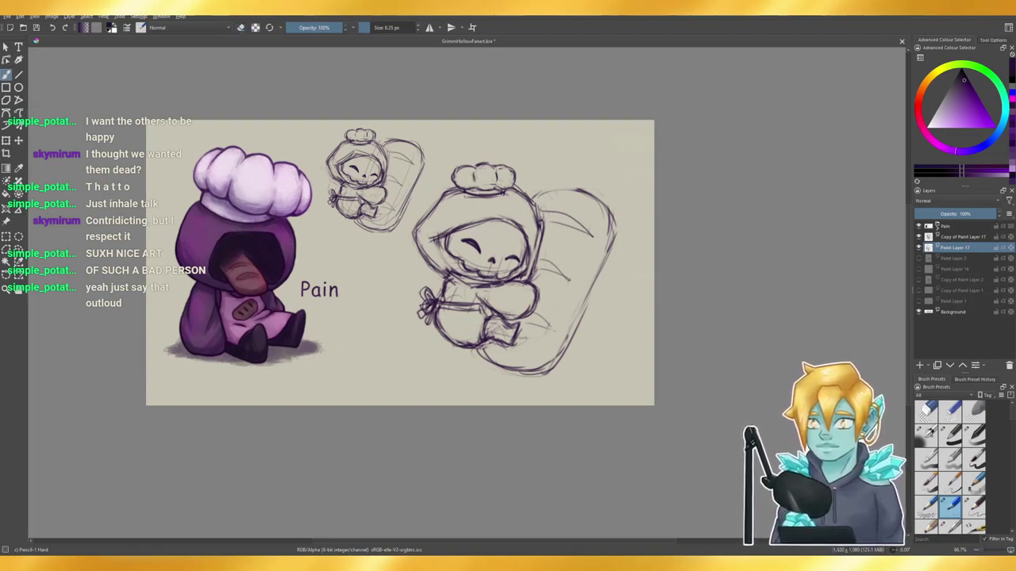
# - Erase the construction lines on the torso, arm and leg with a larger eraser and touch up the apron's waistband
pyautogui.press('e')
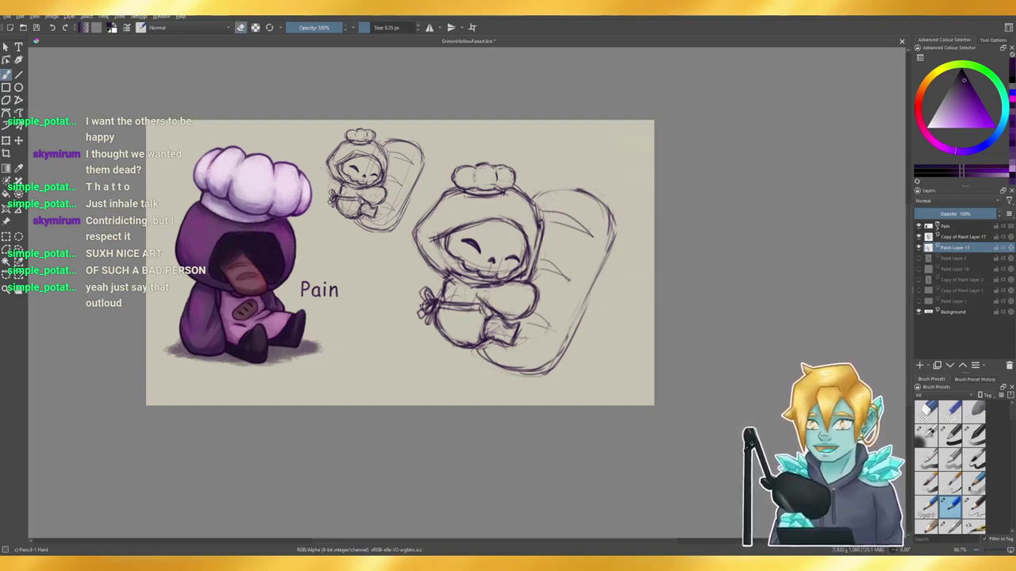
pyautogui.press('e')
pyautogui.moveTo(453, 299)
pyautogui.mouseDown()
pyautogui.moveTo(517, 315)
pyautogui.moveTo(529, 306)
pyautogui.moveTo(493, 335)
pyautogui.moveTo(516, 338)
pyautogui.moveTo(519, 330)
pyautogui.moveTo(494, 349)
pyautogui.moveTo(481, 340)
pyautogui.mouseUp()
pyautogui.hotkey('ctrl', 'z')
pyautogui.press('e')
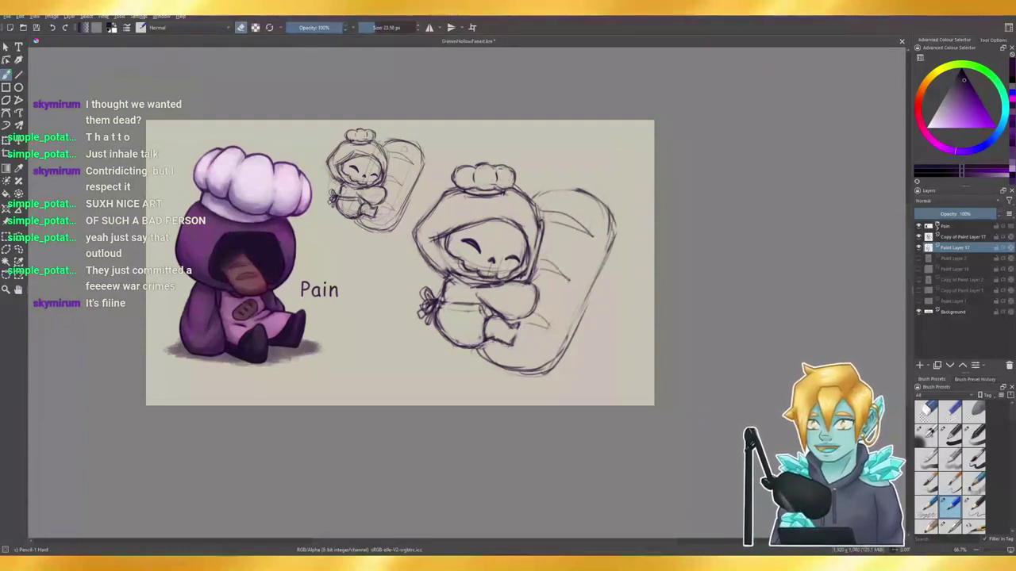
pyautogui.press('e')
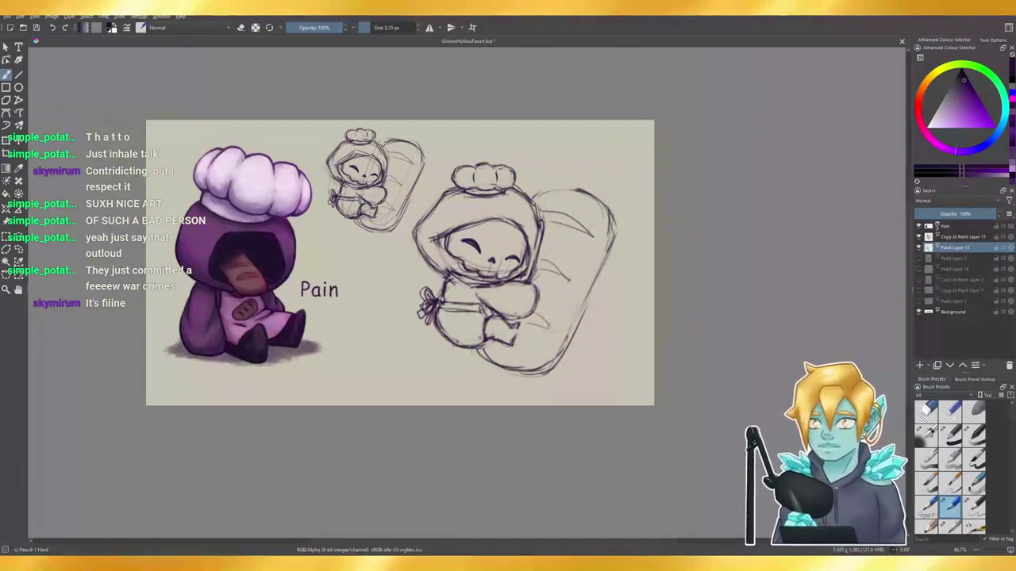
# - Redraw the face opening's lower edge, then erase the mouth guide lines and doubled strokes on the hood, chin and arm
pyautogui.moveTo(436, 238); pyautogui.dragTo(456, 275)
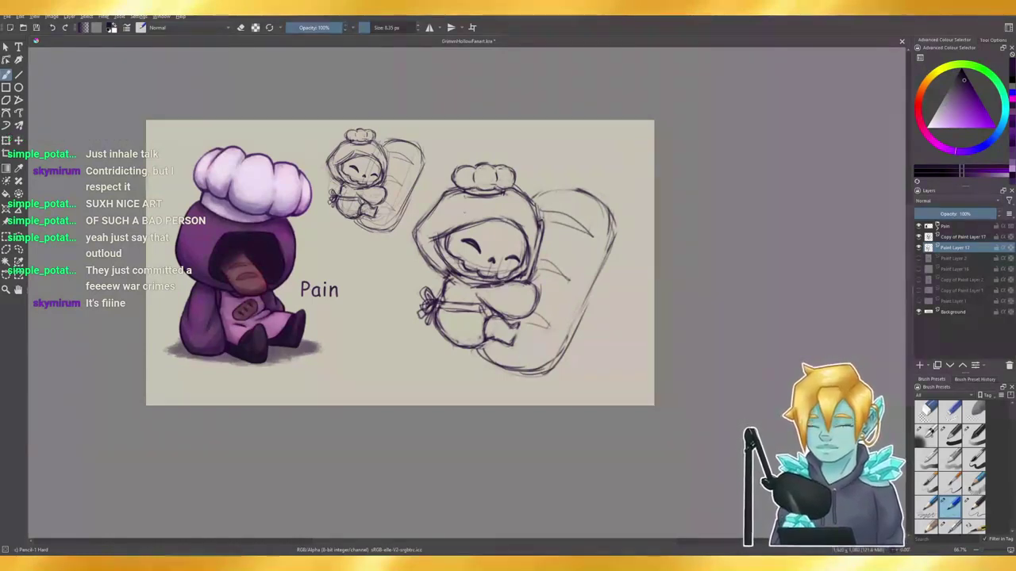
pyautogui.press('e')
pyautogui.moveTo(491, 271); pyautogui.dragTo(507, 267)
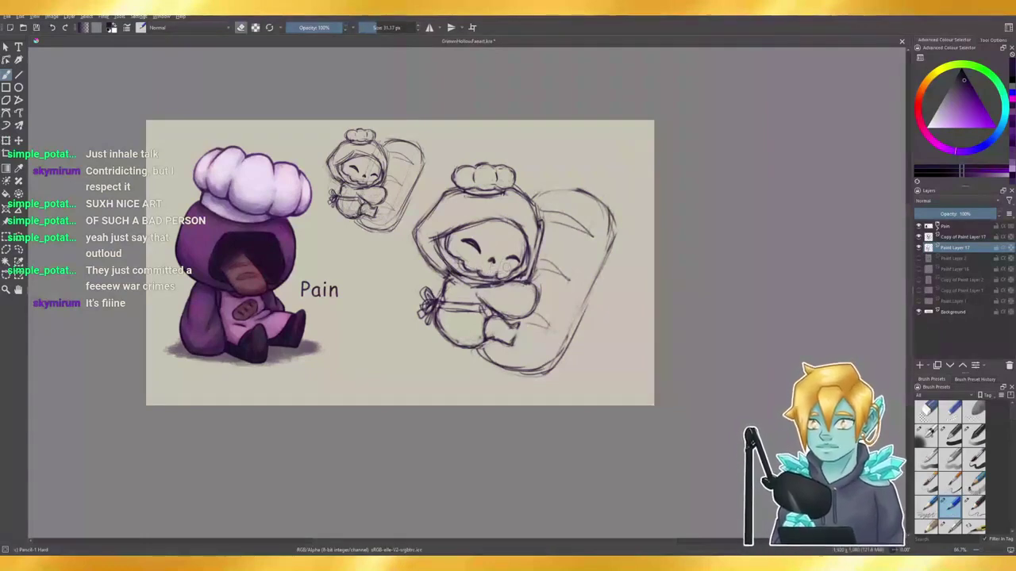
pyautogui.moveTo(498, 210)
pyautogui.mouseDown()
pyautogui.moveTo(468, 220)
pyautogui.moveTo(517, 219)
pyautogui.mouseUp()
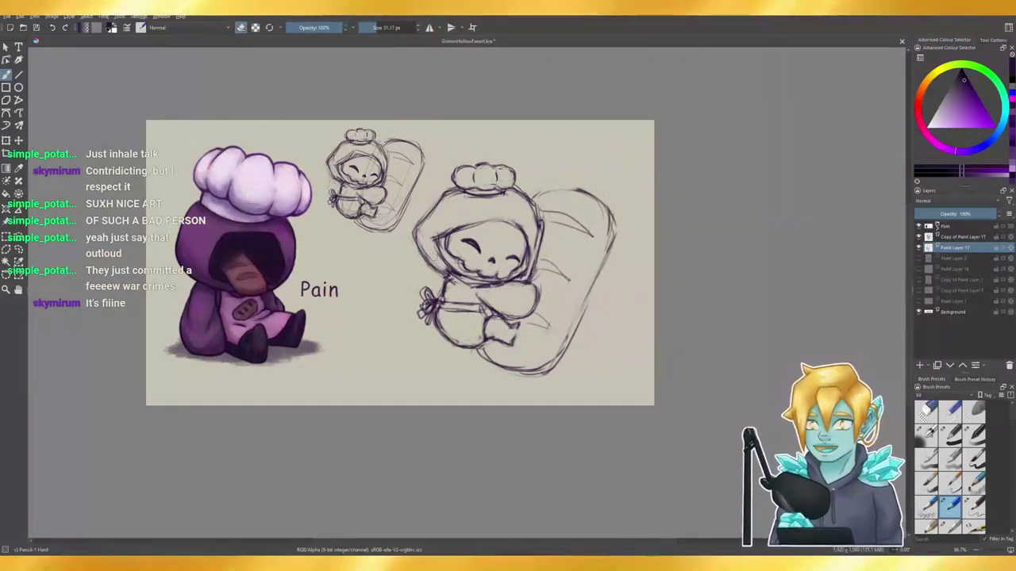
pyautogui.moveTo(446, 273)
pyautogui.mouseDown()
pyautogui.moveTo(439, 268)
pyautogui.moveTo(459, 277)
pyautogui.moveTo(442, 261)
pyautogui.mouseUp()
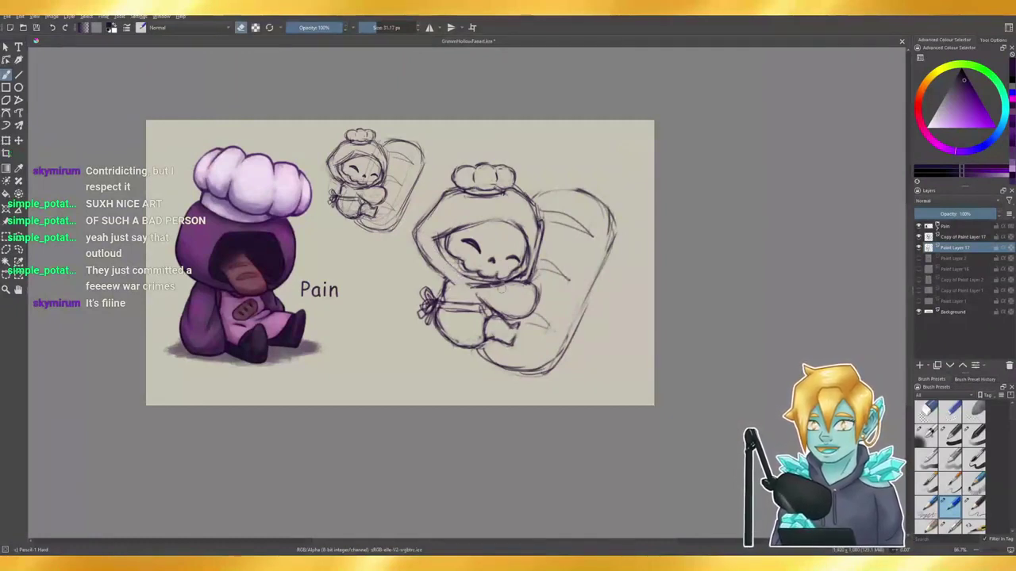
pyautogui.moveTo(501, 290); pyautogui.dragTo(497, 292)
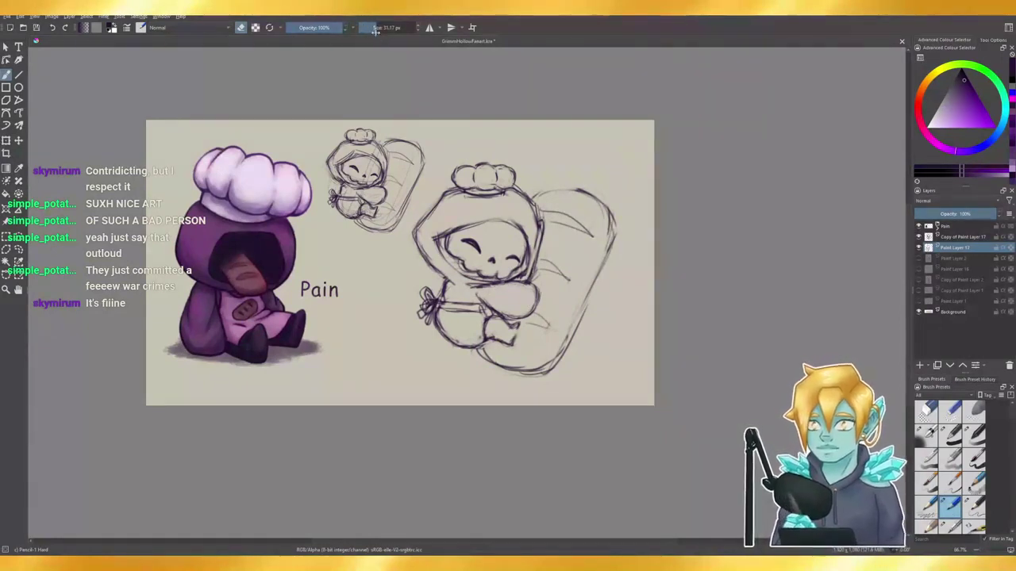
# - Redraw the loaf-like block's long outer side and upper edge with cleaner lines
pyautogui.press('e')
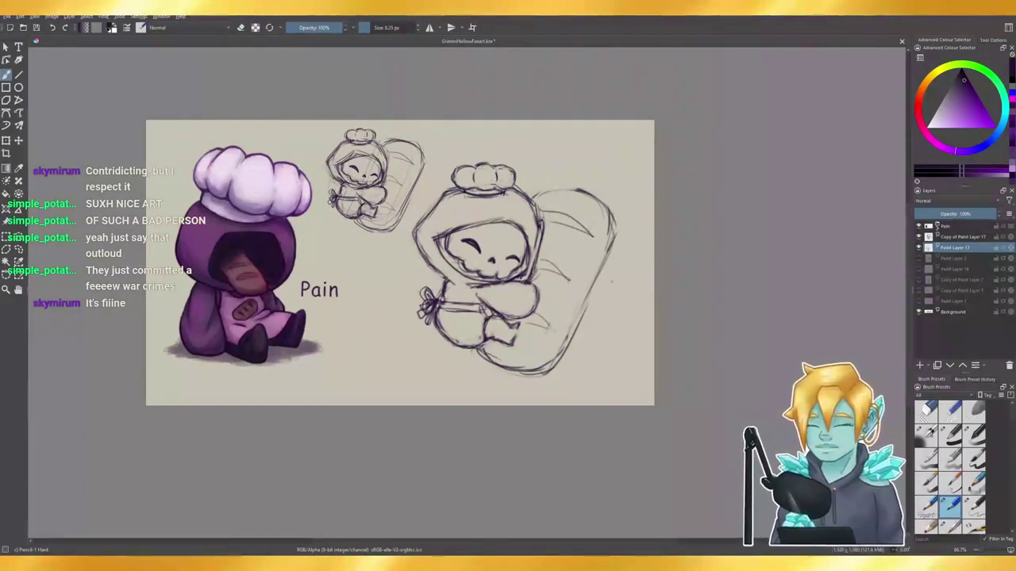
pyautogui.moveTo(614, 236)
pyautogui.mouseDown()
pyautogui.moveTo(576, 332)
pyautogui.moveTo(561, 342)
pyautogui.mouseUp()
pyautogui.moveTo(538, 196); pyautogui.dragTo(583, 190)
pyautogui.press('e')
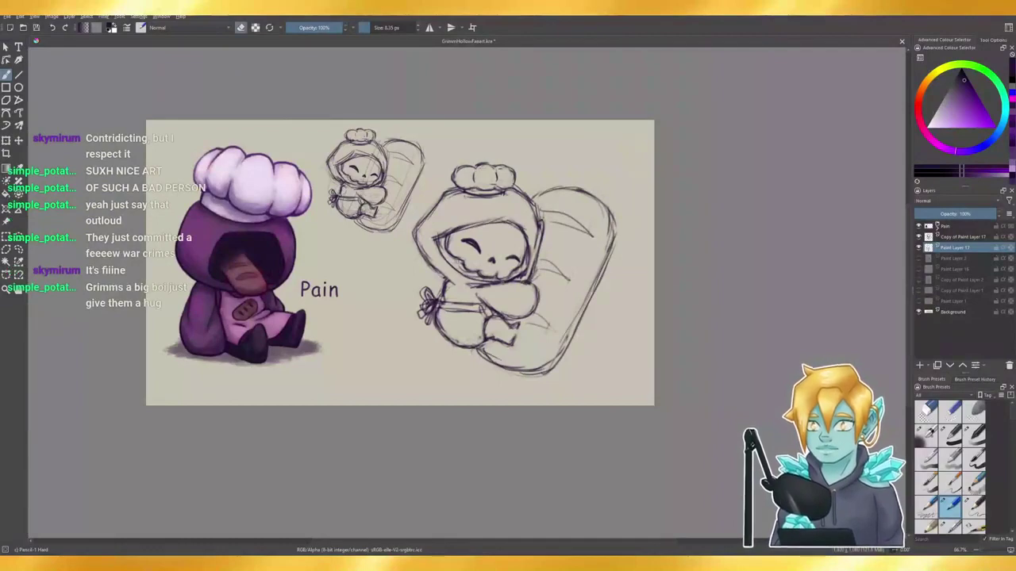
pyautogui.press('e')
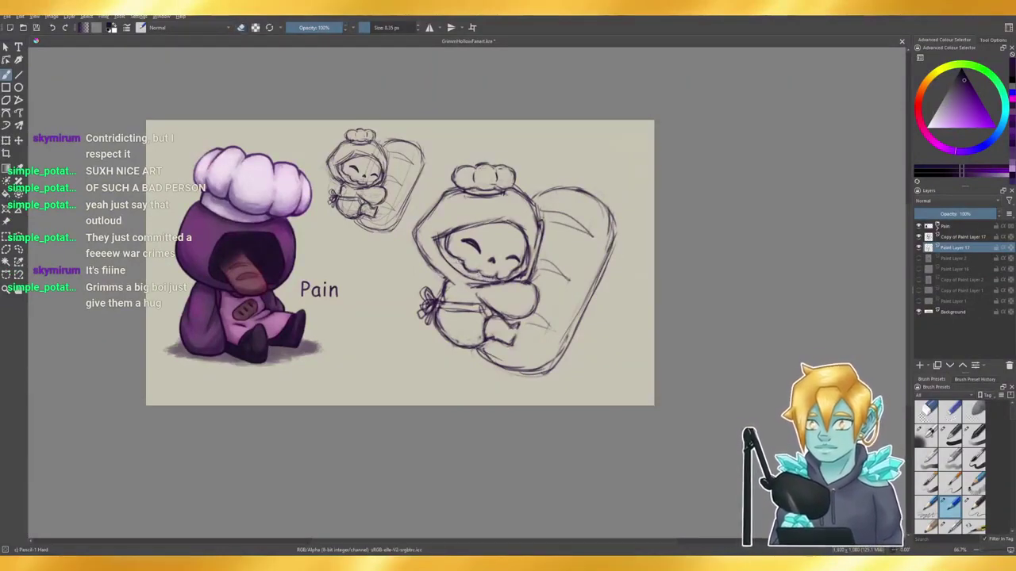
# - Erase the underside of the character's belly with a larger eraser and redraw its curve and the bent leg
pyautogui.click(381, 27)
pyautogui.press('e')
pyautogui.moveTo(474, 347); pyautogui.dragTo(451, 337)
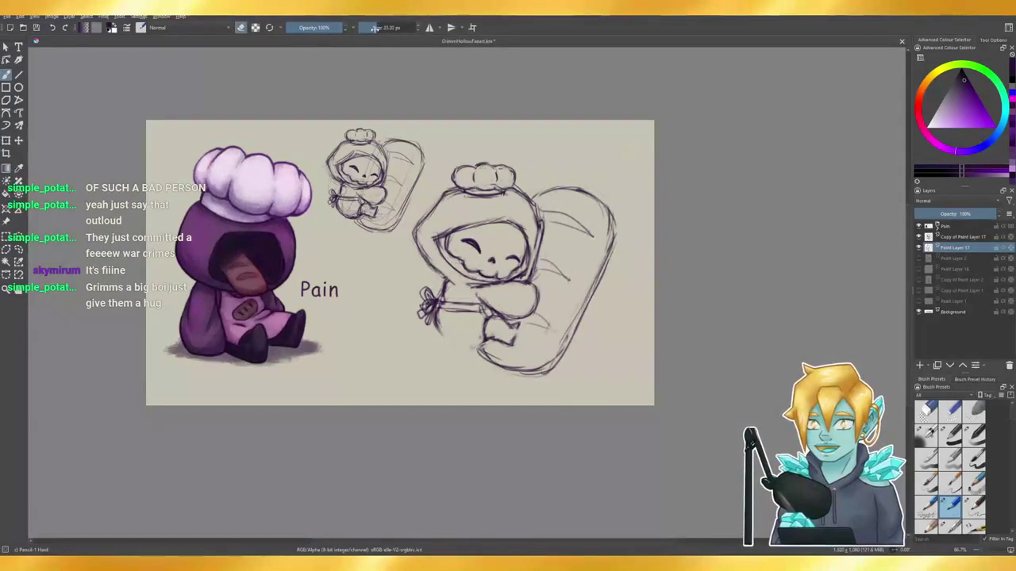
pyautogui.press('e')
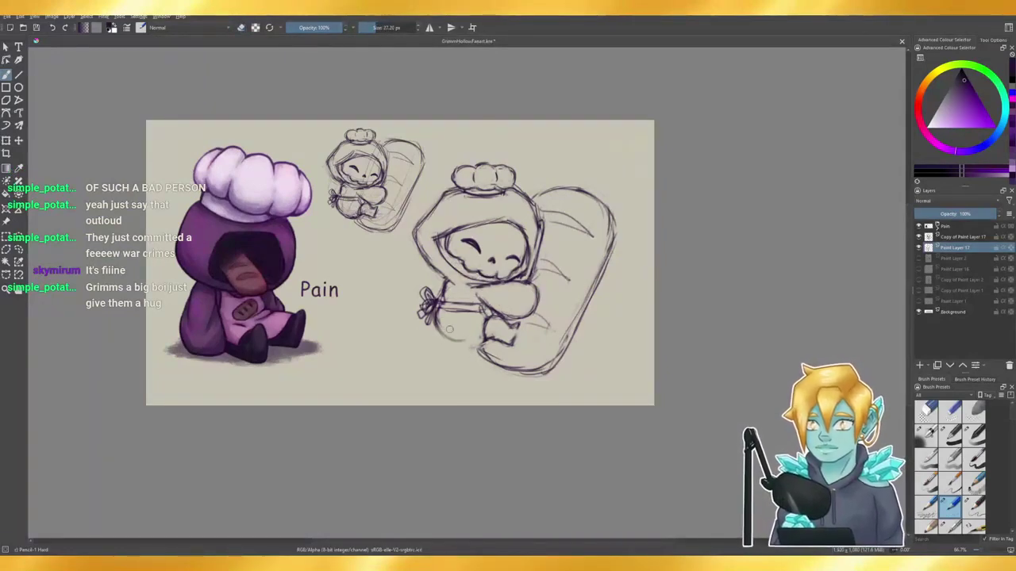
pyautogui.moveTo(464, 334)
pyautogui.mouseDown()
pyautogui.moveTo(454, 341)
pyautogui.moveTo(480, 343)
pyautogui.moveTo(472, 340)
pyautogui.mouseUp()
pyautogui.press('e')
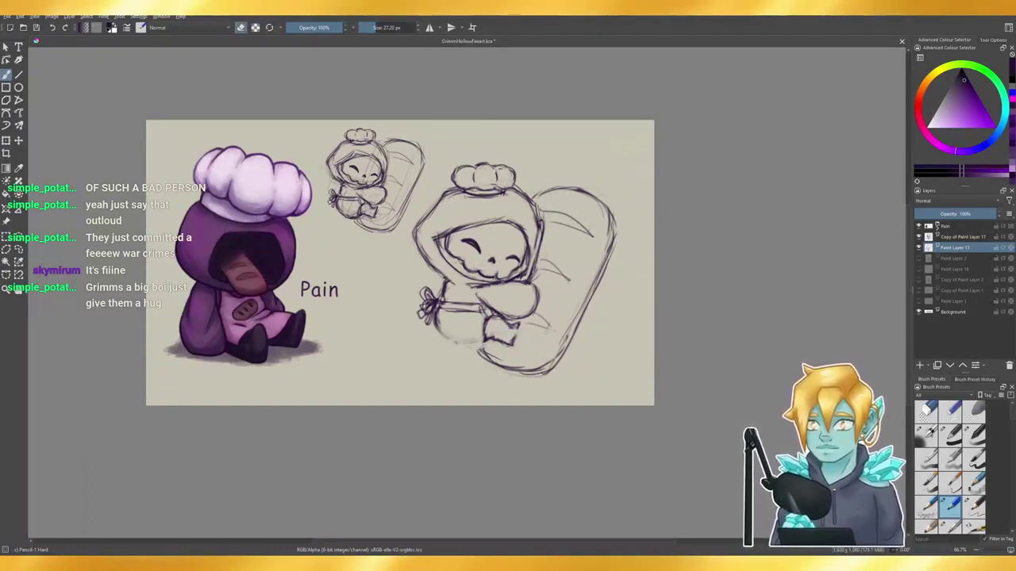
pyautogui.press('e')
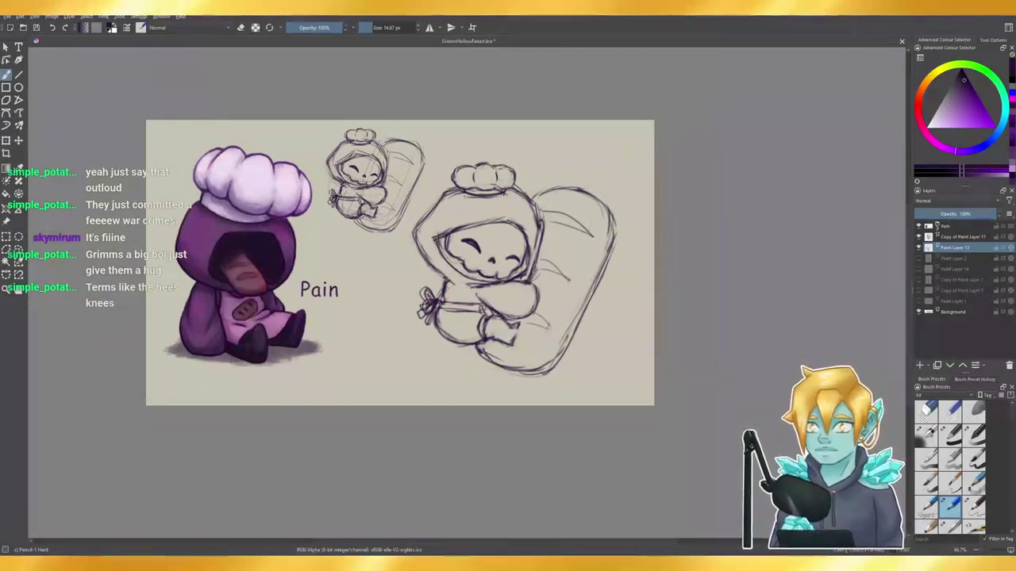
# - Add a paint layer below the line art and block in the hood with the purple sampled from the finished character's hood
pyautogui.click(919, 366)
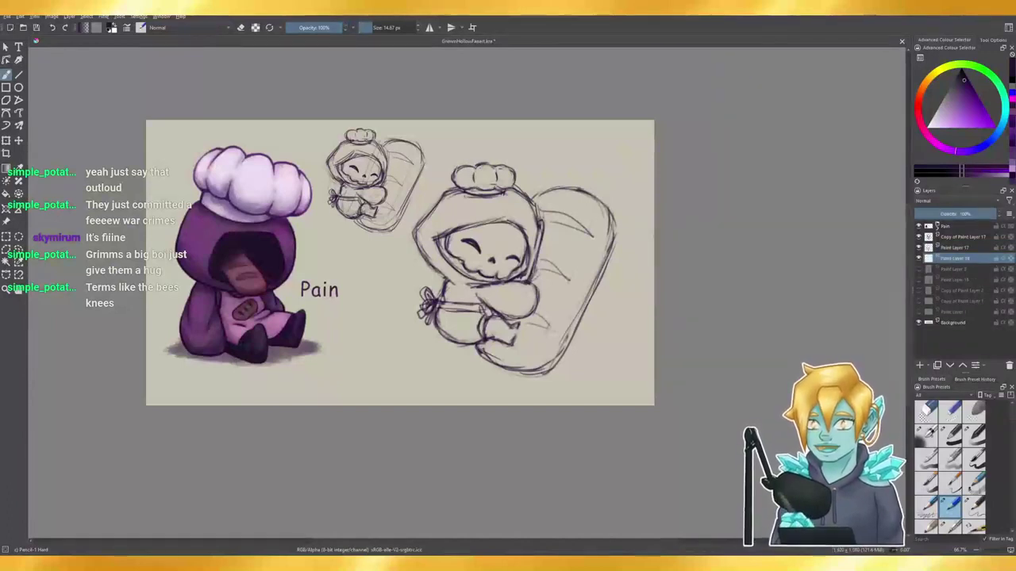
pyautogui.moveTo(378, 27); pyautogui.dragTo(386, 27)
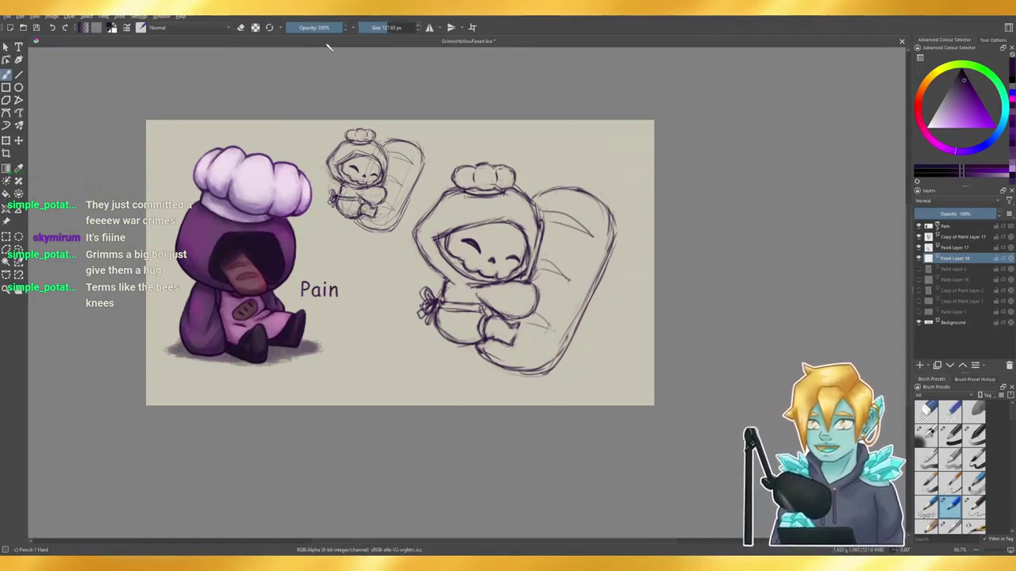
pyautogui.keyDown('ctrl'); pyautogui.click(217, 227); pyautogui.keyUp('ctrl')
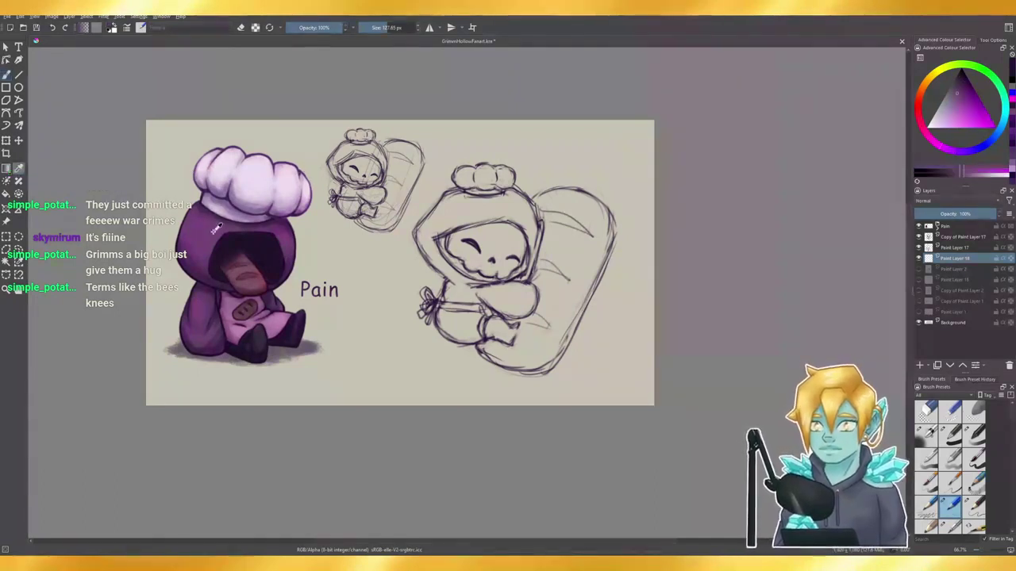
pyautogui.moveTo(500, 228)
pyautogui.mouseDown()
pyautogui.moveTo(479, 216)
pyautogui.moveTo(485, 238)
pyautogui.moveTo(450, 211)
pyautogui.moveTo(429, 235)
pyautogui.moveTo(488, 274)
pyautogui.mouseUp()
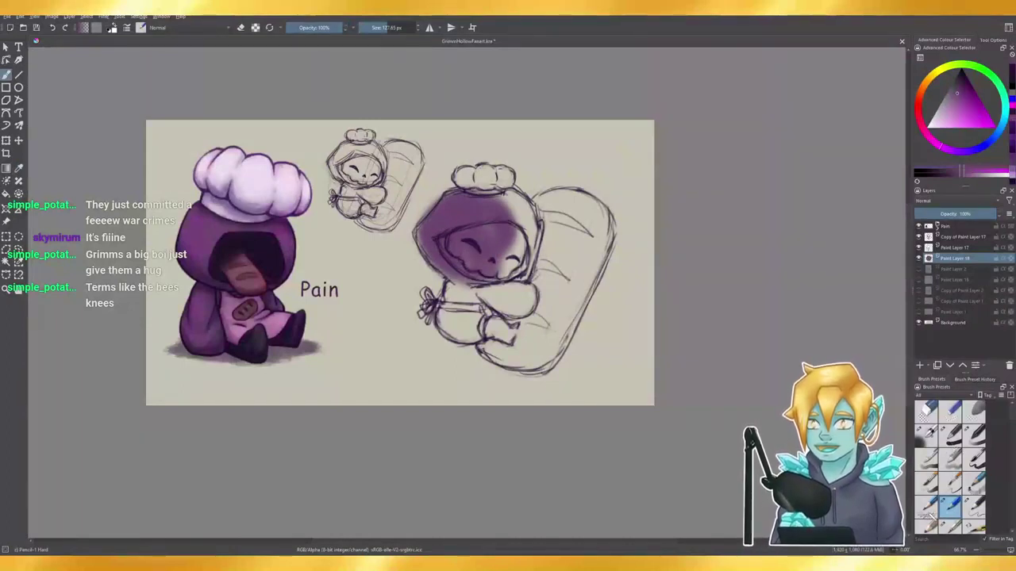
# - Fill the rest of the character, hat, apron bow and block with flat purple using the Pencil-4 Soft brush
pyautogui.click(952, 527)
pyautogui.scroll(-1, 952, 524)
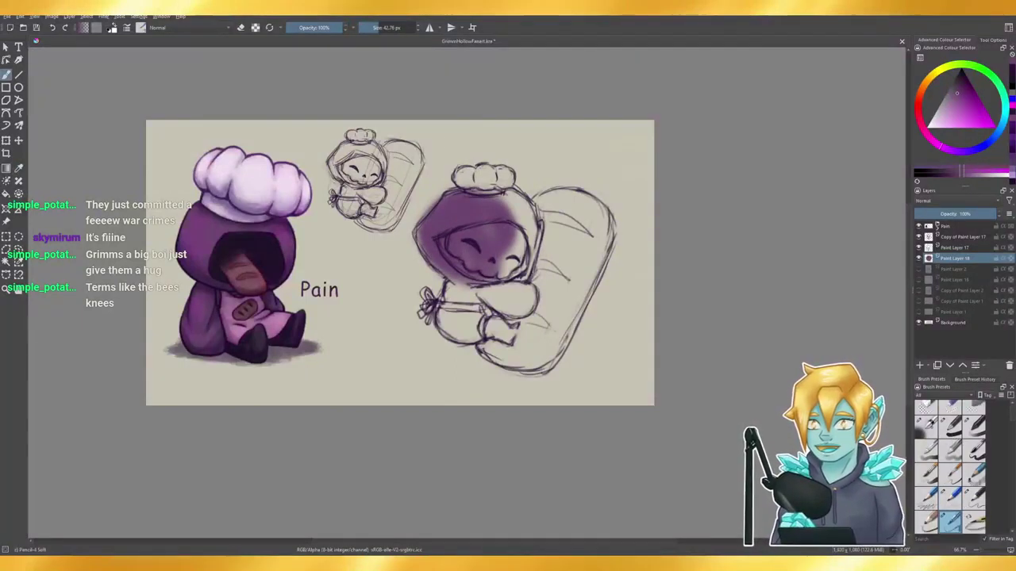
pyautogui.click(396, 29)
pyautogui.moveTo(496, 219)
pyautogui.mouseDown()
pyautogui.moveTo(538, 262)
pyautogui.moveTo(500, 308)
pyautogui.mouseUp()
pyautogui.click(389, 28)
pyautogui.moveTo(484, 273)
pyautogui.mouseDown()
pyautogui.moveTo(459, 294)
pyautogui.moveTo(460, 307)
pyautogui.moveTo(479, 306)
pyautogui.moveTo(473, 286)
pyautogui.moveTo(495, 305)
pyautogui.moveTo(582, 210)
pyautogui.moveTo(568, 274)
pyautogui.moveTo(521, 349)
pyautogui.moveTo(510, 325)
pyautogui.moveTo(524, 334)
pyautogui.moveTo(500, 330)
pyautogui.moveTo(519, 325)
pyautogui.moveTo(520, 341)
pyautogui.moveTo(545, 341)
pyautogui.moveTo(561, 330)
pyautogui.moveTo(584, 266)
pyautogui.moveTo(567, 203)
pyautogui.mouseUp()
pyautogui.moveTo(476, 202)
pyautogui.mouseDown()
pyautogui.moveTo(488, 174)
pyautogui.moveTo(504, 171)
pyautogui.moveTo(492, 182)
pyautogui.moveTo(476, 167)
pyautogui.moveTo(504, 189)
pyautogui.moveTo(460, 219)
pyautogui.moveTo(474, 214)
pyautogui.moveTo(466, 195)
pyautogui.moveTo(434, 230)
pyautogui.moveTo(450, 261)
pyautogui.mouseUp()
pyautogui.moveTo(540, 361); pyautogui.dragTo(558, 353)
pyautogui.click(380, 28)
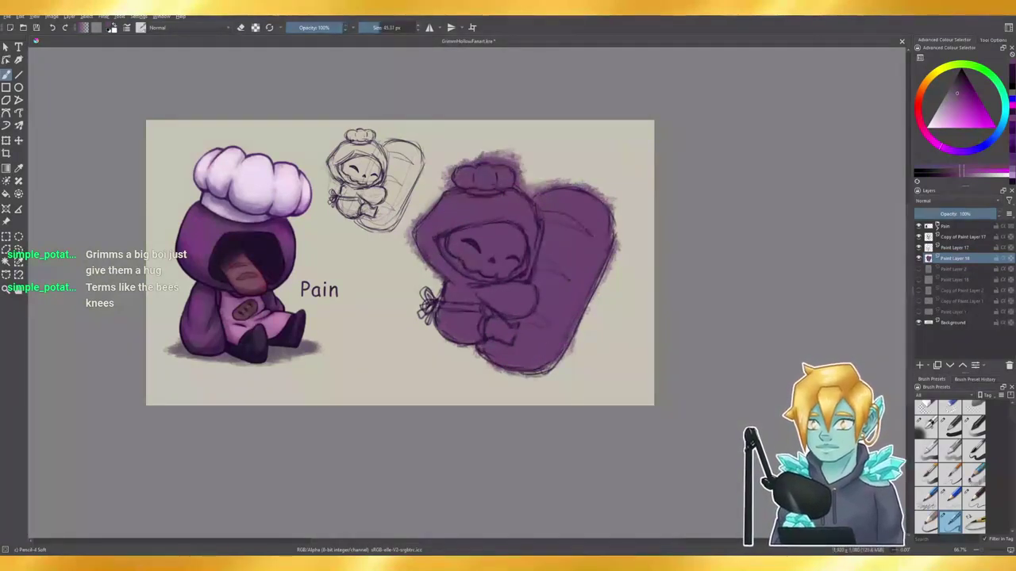
pyautogui.moveTo(425, 295); pyautogui.dragTo(431, 319)
# - Erase the purple spill around the second character's chef hat using the Basic-2 Opacity brush as an eraser
pyautogui.click(976, 431)
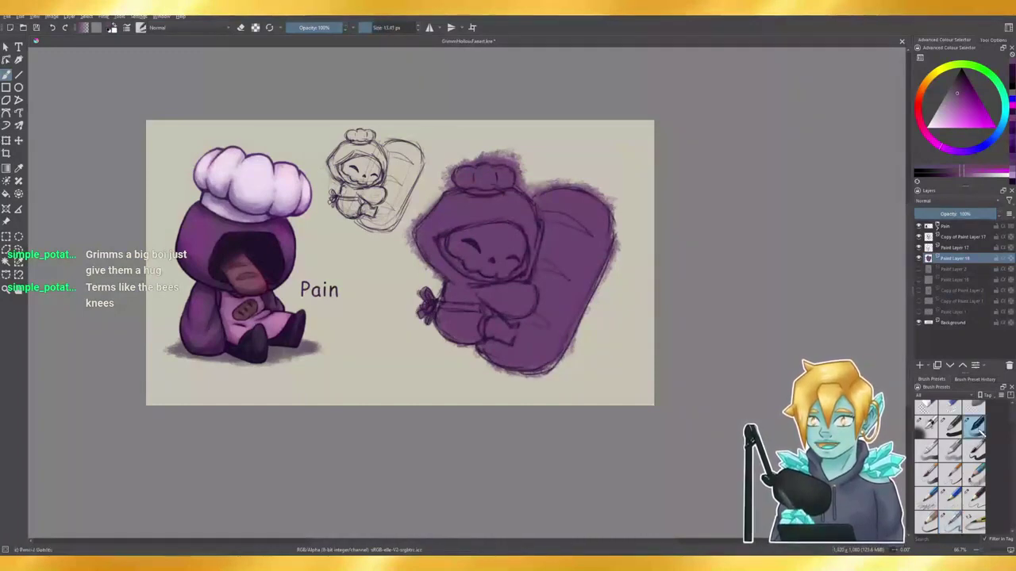
pyautogui.press('e')
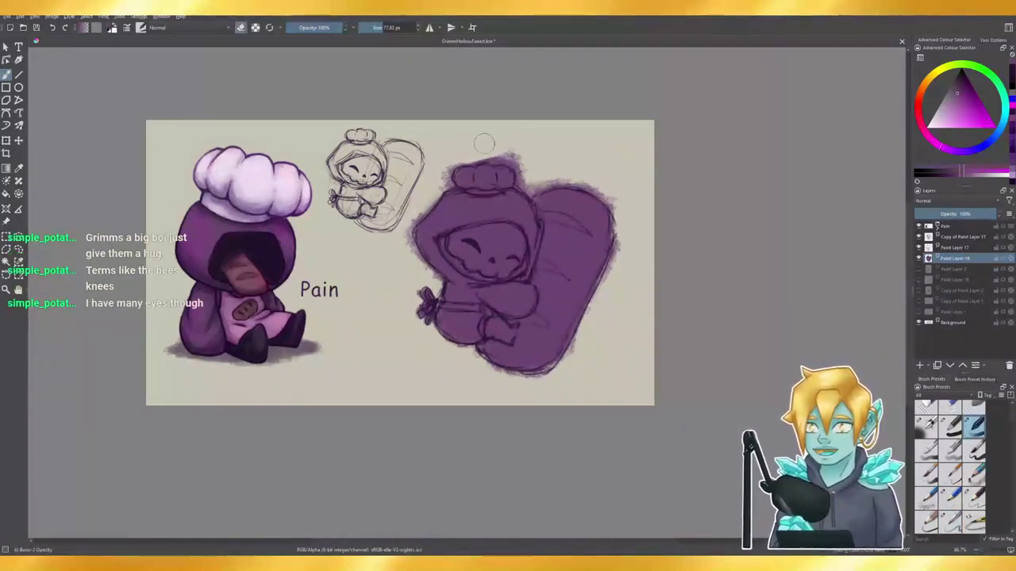
pyautogui.moveTo(444, 159); pyautogui.dragTo(442, 174)
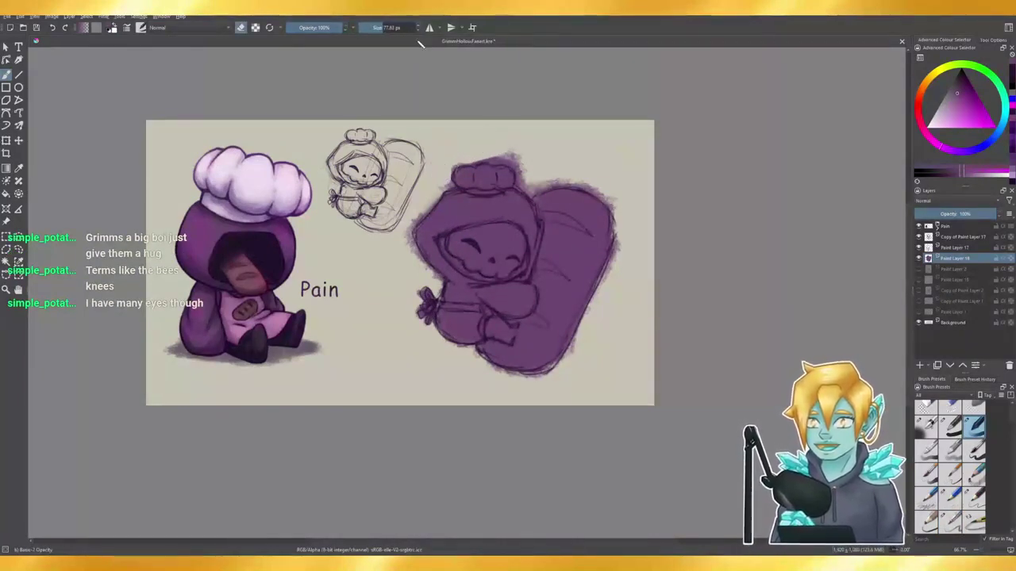
pyautogui.click(383, 28)
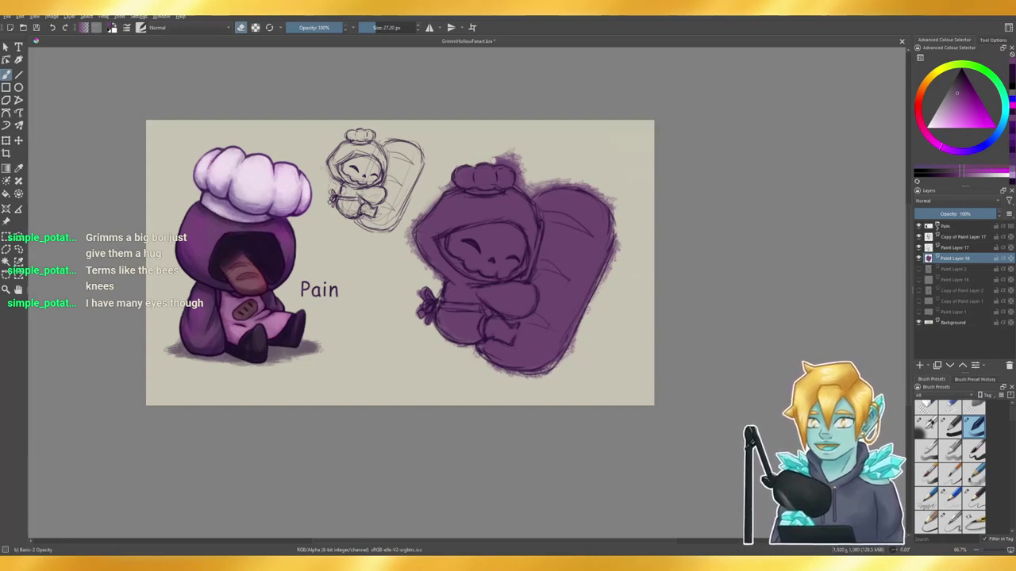
pyautogui.moveTo(492, 160)
pyautogui.mouseDown()
pyautogui.moveTo(530, 184)
pyautogui.moveTo(523, 154)
pyautogui.moveTo(494, 155)
pyautogui.mouseUp()
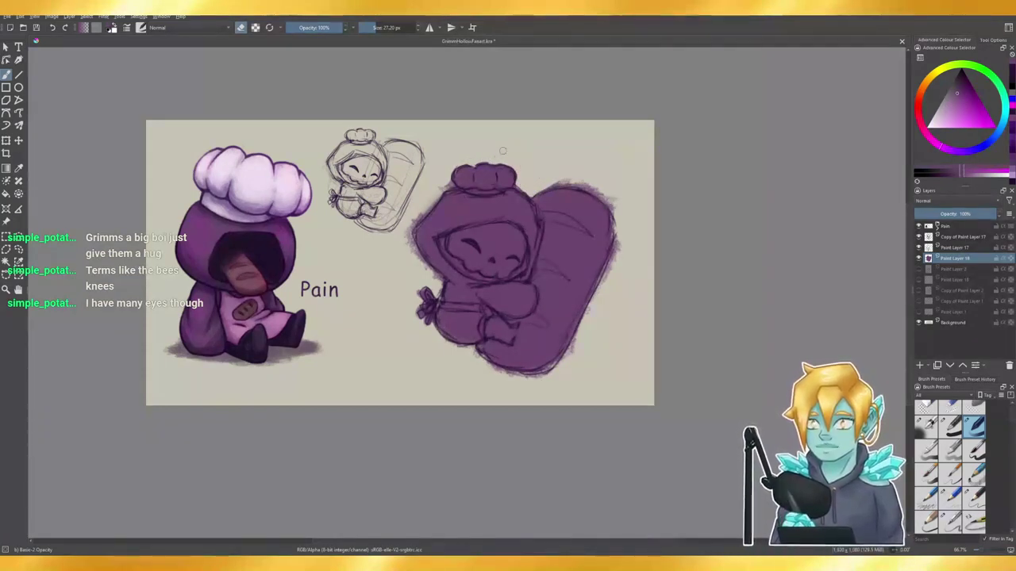
# - Erase the purple spill outside the outlines of the hood and the loaf-like block with a slightly larger eraser
pyautogui.click(379, 28)
pyautogui.moveTo(436, 187)
pyautogui.mouseDown()
pyautogui.moveTo(448, 183)
pyautogui.moveTo(413, 226)
pyautogui.moveTo(418, 205)
pyautogui.moveTo(405, 240)
pyautogui.moveTo(428, 272)
pyautogui.mouseUp()
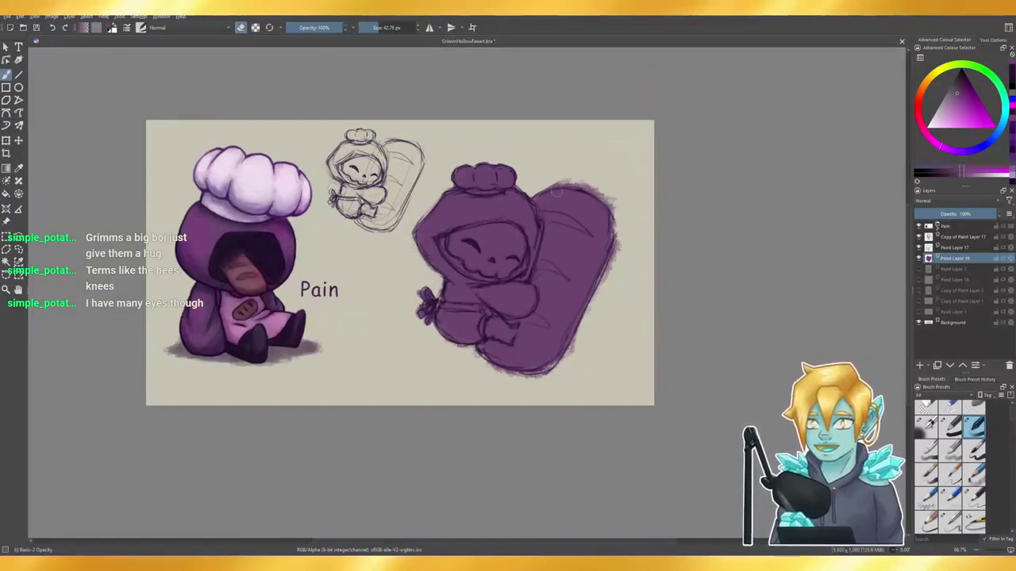
pyautogui.moveTo(547, 183)
pyautogui.mouseDown()
pyautogui.moveTo(590, 187)
pyautogui.moveTo(526, 188)
pyautogui.moveTo(572, 179)
pyautogui.moveTo(555, 181)
pyautogui.moveTo(619, 206)
pyautogui.moveTo(578, 178)
pyautogui.moveTo(625, 224)
pyautogui.mouseUp()
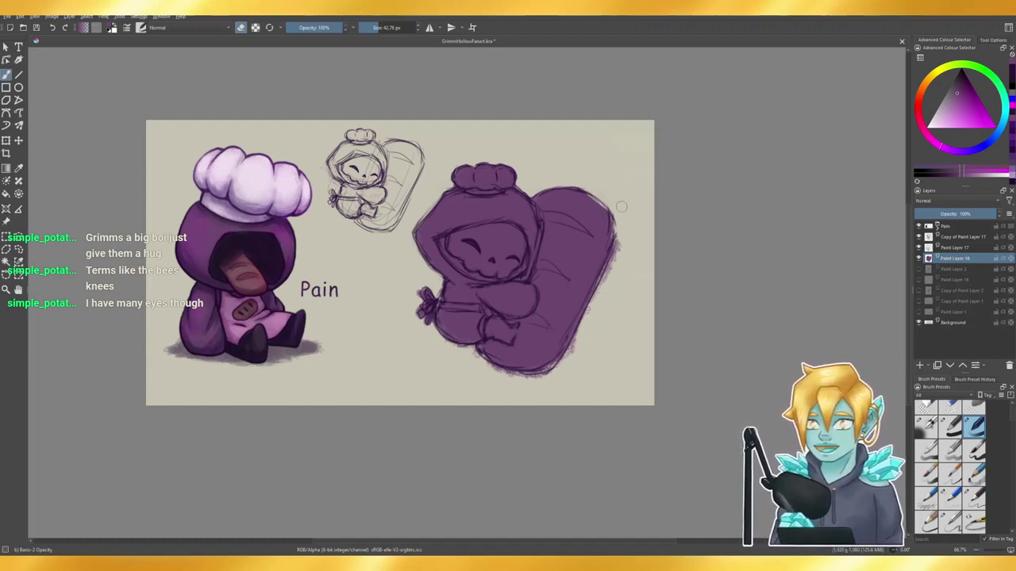
pyautogui.hotkey('ctrl', 'z')
pyautogui.moveTo(580, 178)
pyautogui.mouseDown()
pyautogui.moveTo(611, 214)
pyautogui.moveTo(565, 398)
pyautogui.mouseUp()
pyautogui.moveTo(481, 362)
pyautogui.mouseDown()
pyautogui.moveTo(533, 386)
pyautogui.moveTo(512, 369)
pyautogui.moveTo(562, 369)
pyautogui.mouseUp()
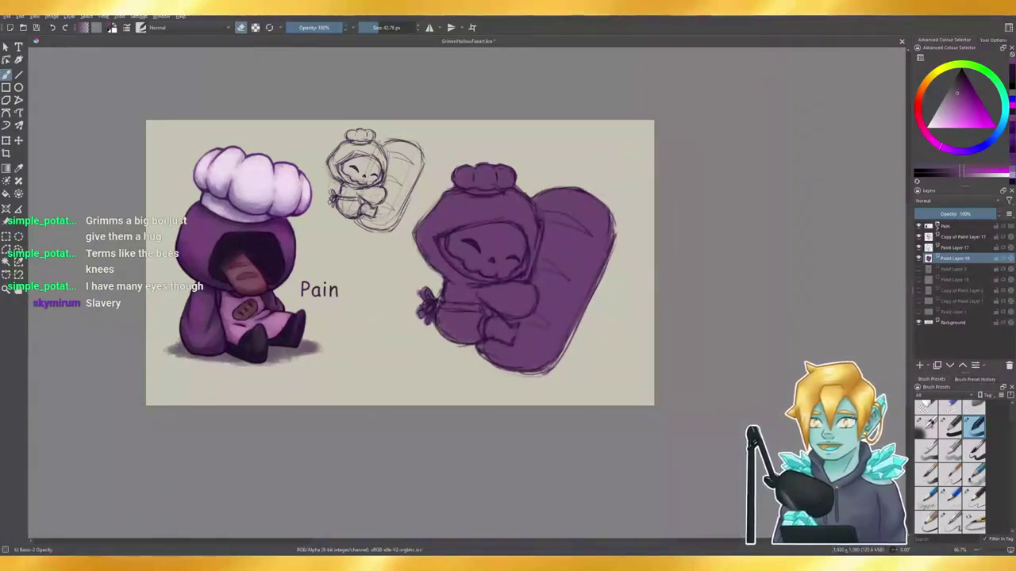
pyautogui.click(369, 27)
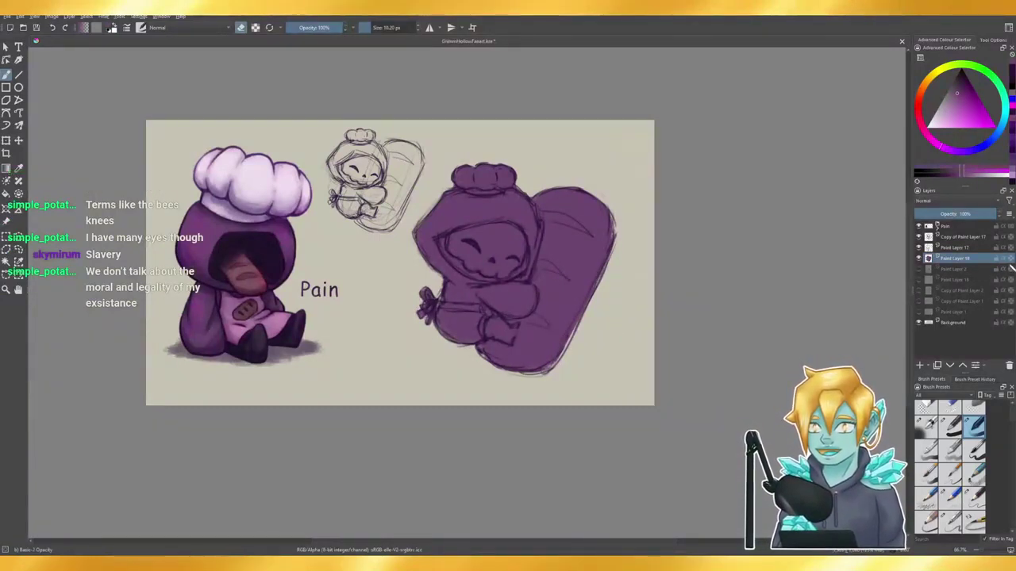
# - Lock the colour layer's transparency and paint the small hat and skull face in the pale tone sampled from the finished character's hat
pyautogui.click(1010, 259)
pyautogui.click(383, 28)
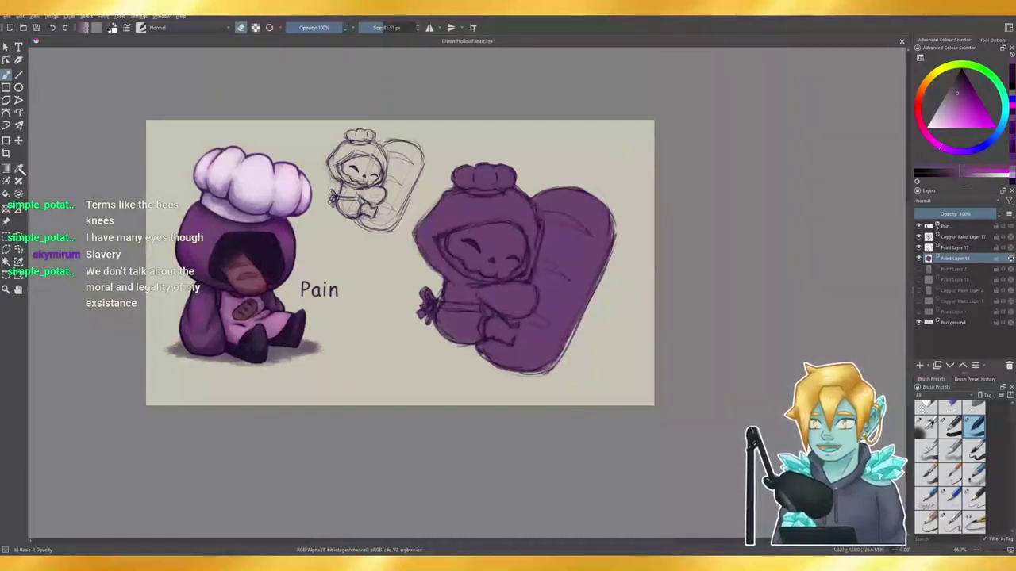
pyautogui.click(19, 169)
pyautogui.click(7, 75)
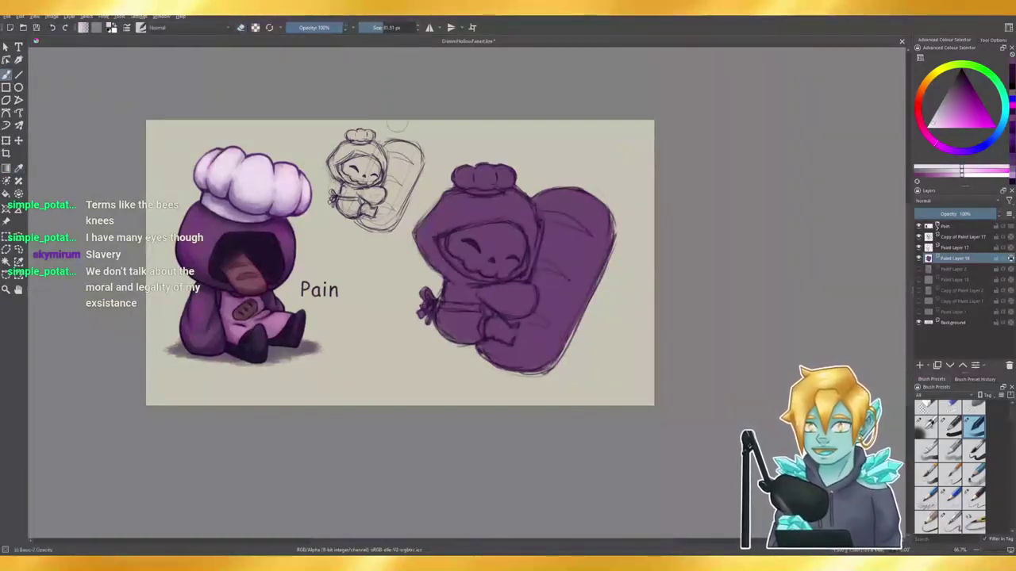
pyautogui.moveTo(472, 167)
pyautogui.mouseDown()
pyautogui.moveTo(385, 26)
pyautogui.moveTo(476, 176)
pyautogui.mouseUp()
pyautogui.hotkey('ctrl', 'z')
pyautogui.press('/')
pyautogui.moveTo(389, 27); pyautogui.dragTo(384, 27)
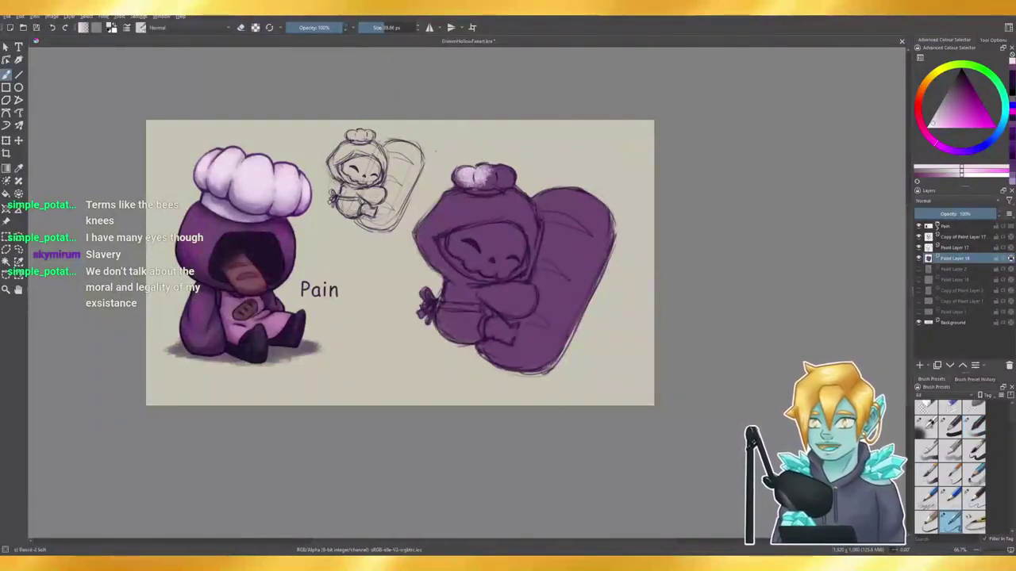
pyautogui.moveTo(449, 159)
pyautogui.mouseDown()
pyautogui.moveTo(478, 176)
pyautogui.moveTo(508, 174)
pyautogui.moveTo(465, 176)
pyautogui.moveTo(460, 187)
pyautogui.moveTo(484, 183)
pyautogui.mouseUp()
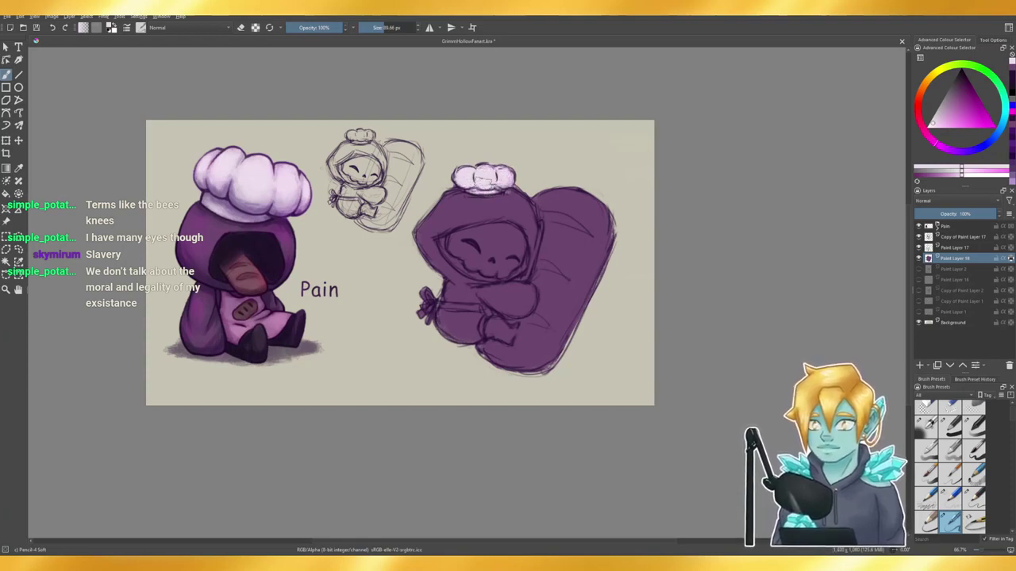
pyautogui.moveTo(472, 245)
pyautogui.mouseDown()
pyautogui.moveTo(457, 244)
pyautogui.moveTo(490, 246)
pyautogui.moveTo(480, 230)
pyautogui.moveTo(516, 238)
pyautogui.moveTo(492, 262)
pyautogui.moveTo(502, 265)
pyautogui.mouseUp()
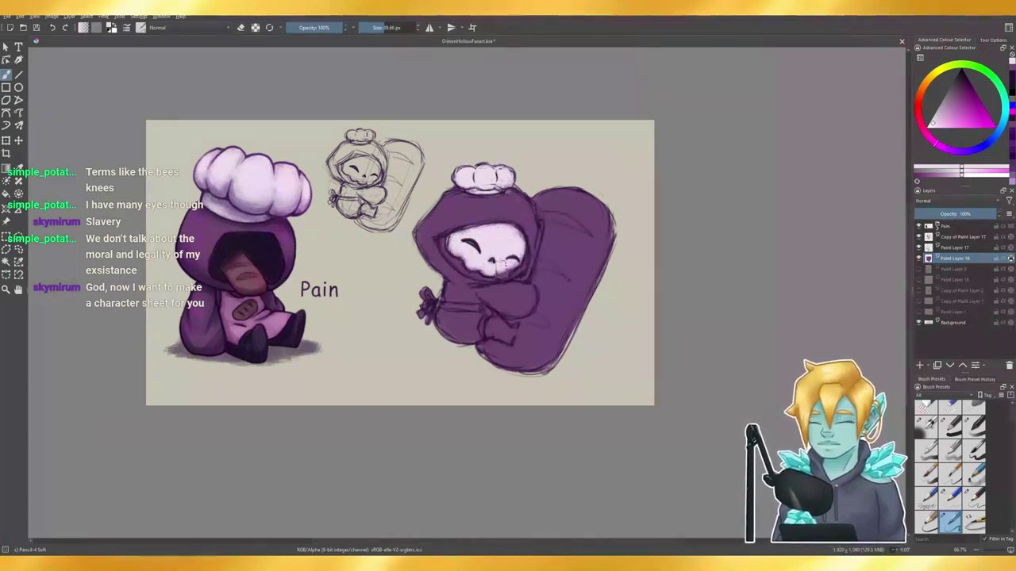
# - Sample the pink of the finished character's apron and paint the second character's apron string and bow with it
pyautogui.click(19, 168)
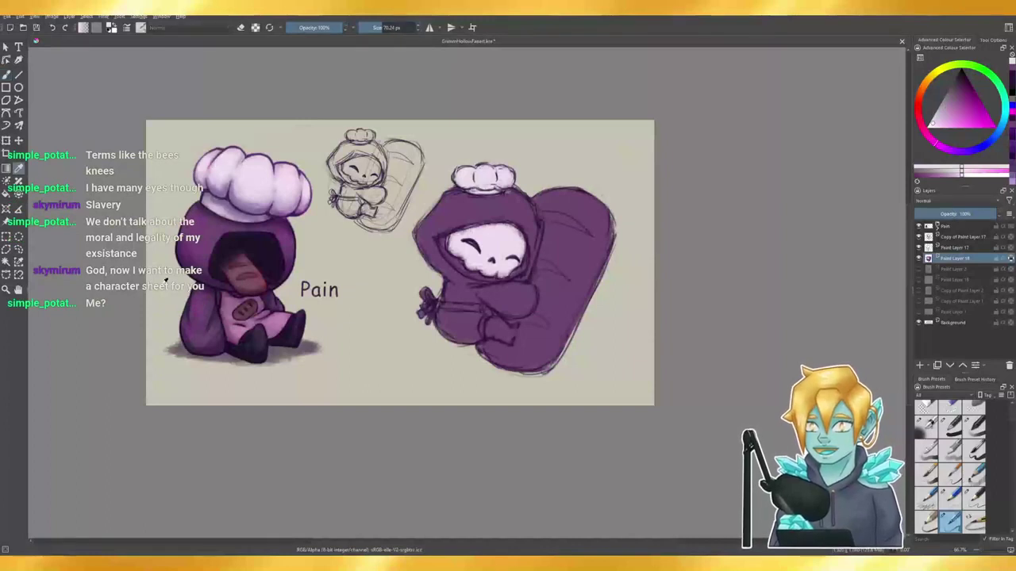
pyautogui.click(277, 322)
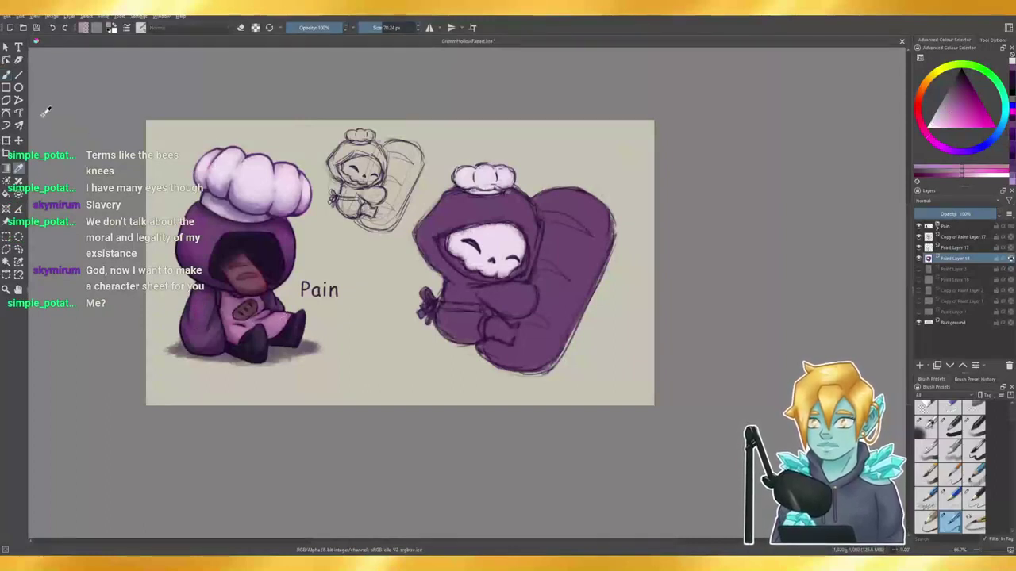
pyautogui.press('b')
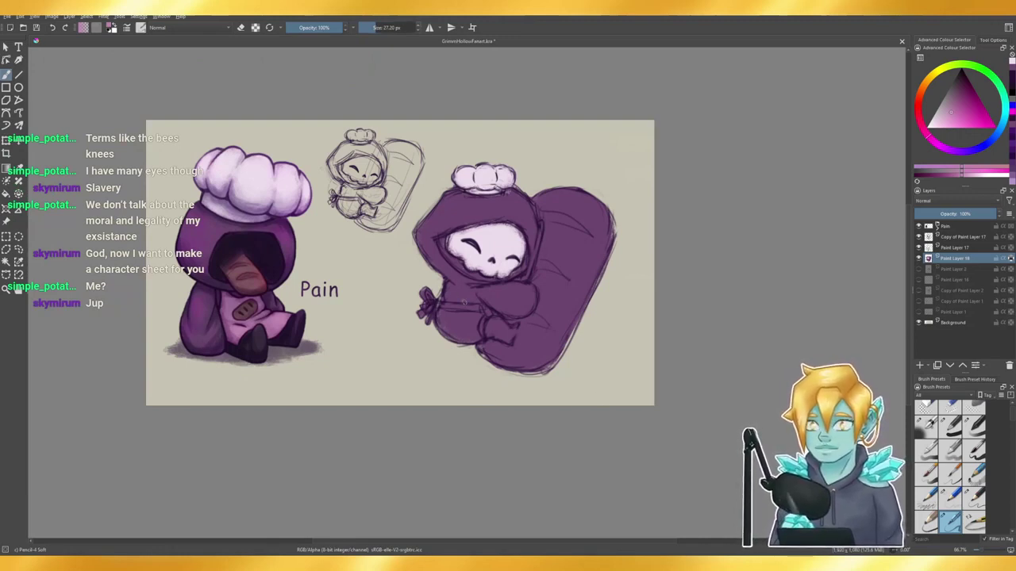
pyautogui.moveTo(438, 305)
pyautogui.mouseDown()
pyautogui.moveTo(494, 314)
pyautogui.moveTo(427, 315)
pyautogui.moveTo(435, 304)
pyautogui.mouseUp()
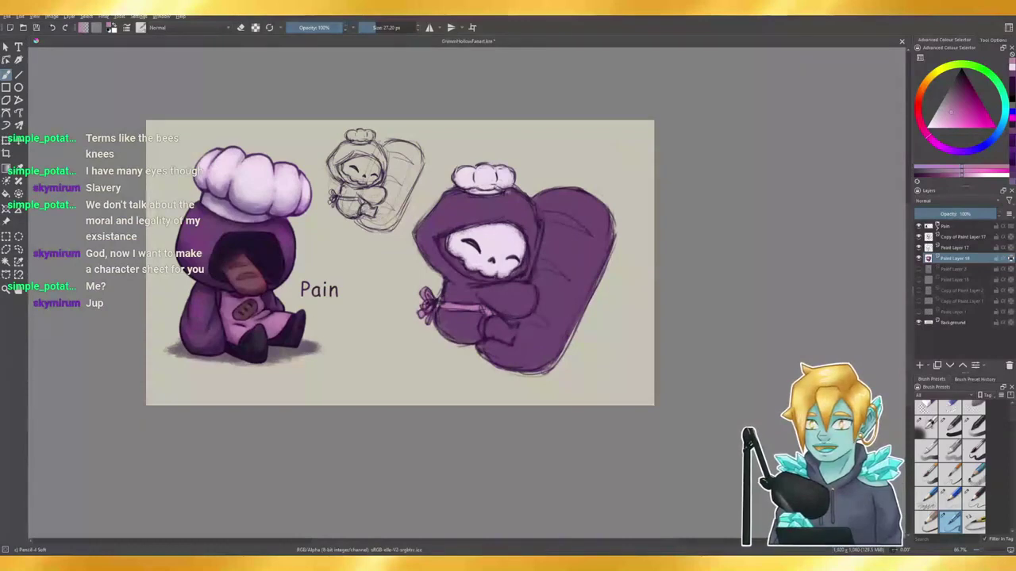
# - Fill the second character's boot with the dark tone sampled from the finished character's boot and deepen it with a darker shade
pyautogui.keyDown('ctrl'); pyautogui.click(256, 342); pyautogui.keyUp('ctrl')
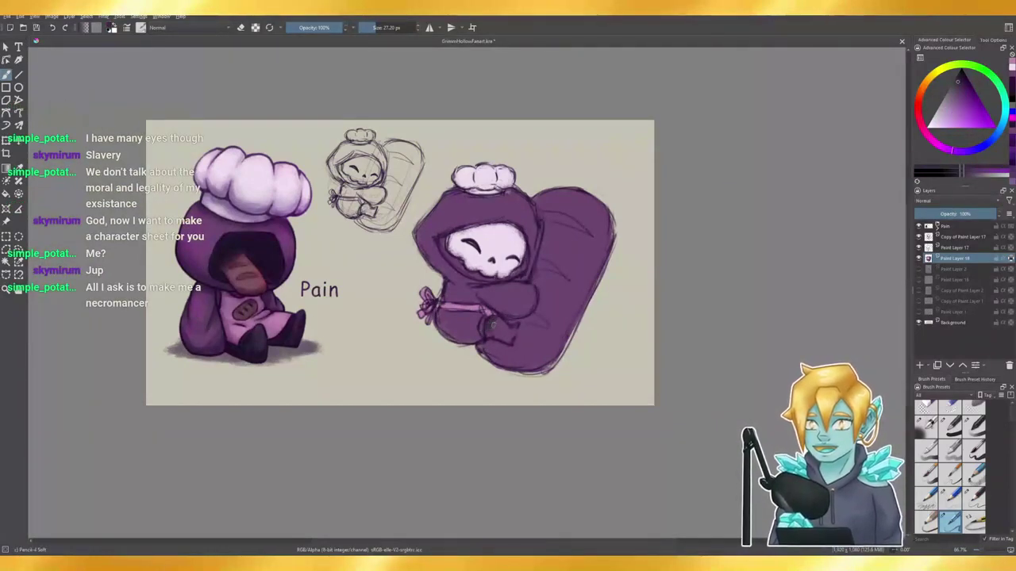
pyautogui.moveTo(491, 322); pyautogui.dragTo(497, 337)
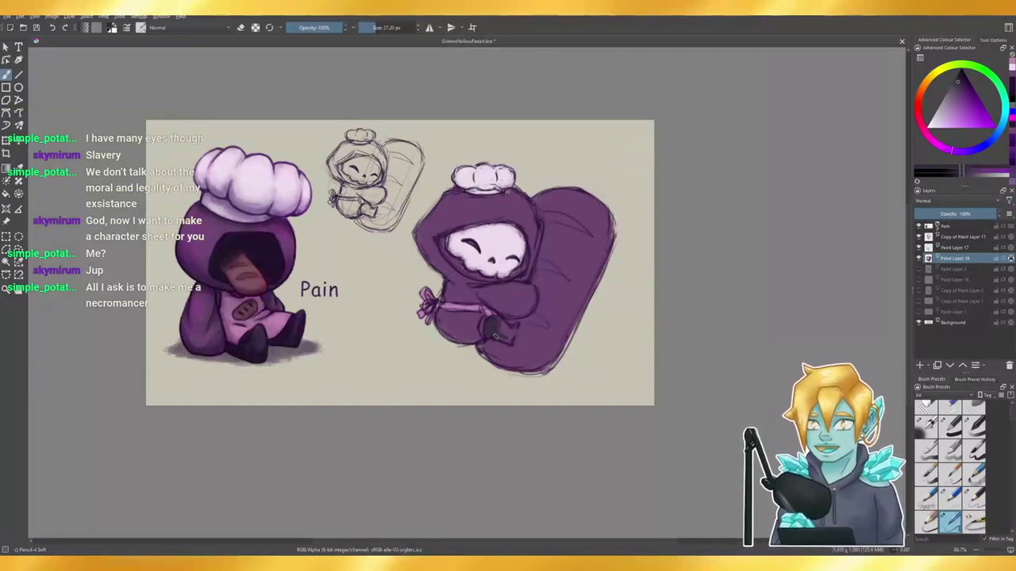
pyautogui.moveTo(504, 324)
pyautogui.mouseDown()
pyautogui.moveTo(516, 327)
pyautogui.moveTo(507, 341)
pyautogui.mouseUp()
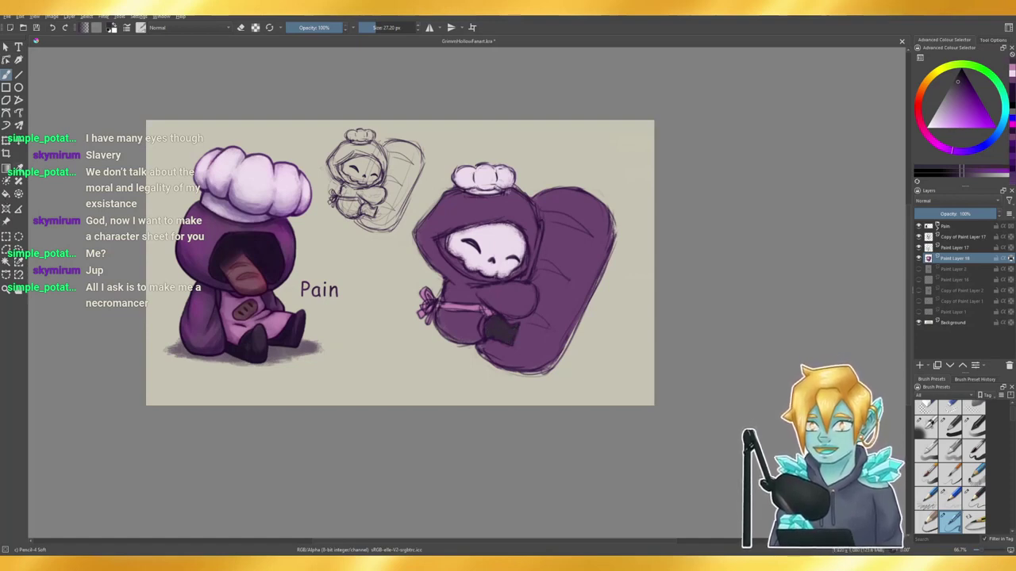
pyautogui.click(19, 169)
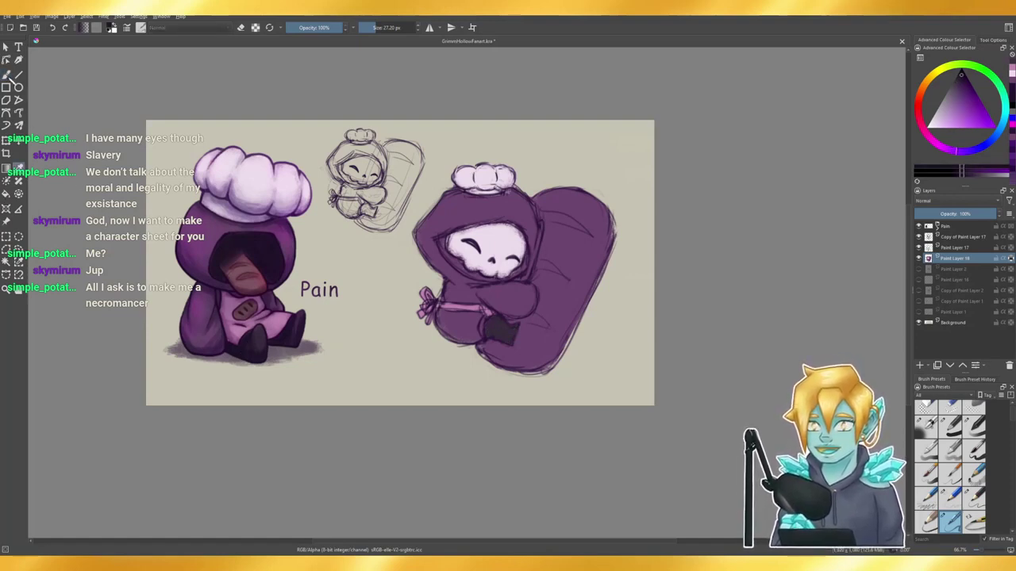
pyautogui.click(7, 75)
pyautogui.click(380, 27)
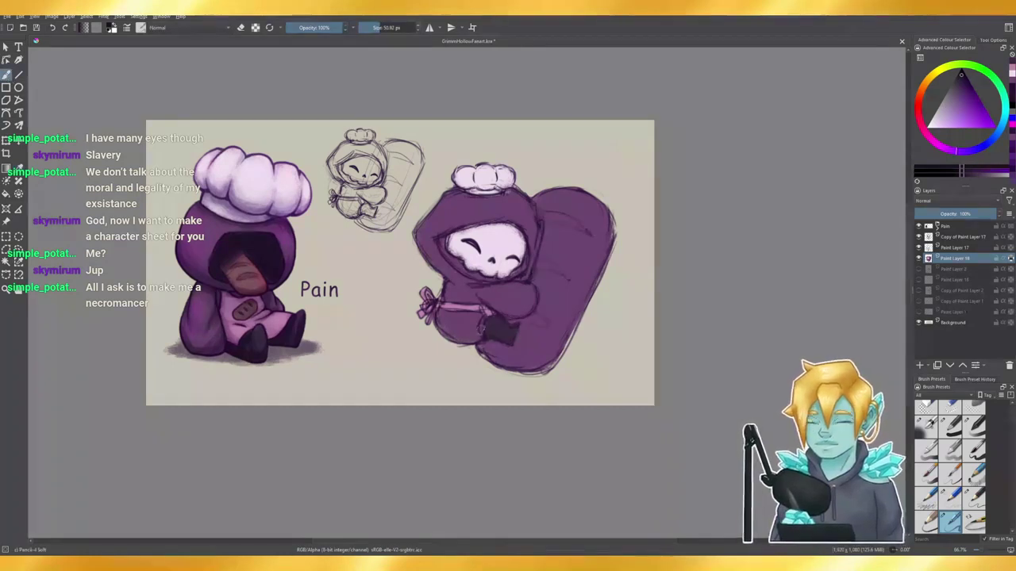
pyautogui.moveTo(487, 327)
pyautogui.mouseDown()
pyautogui.moveTo(507, 332)
pyautogui.moveTo(496, 332)
pyautogui.mouseUp()
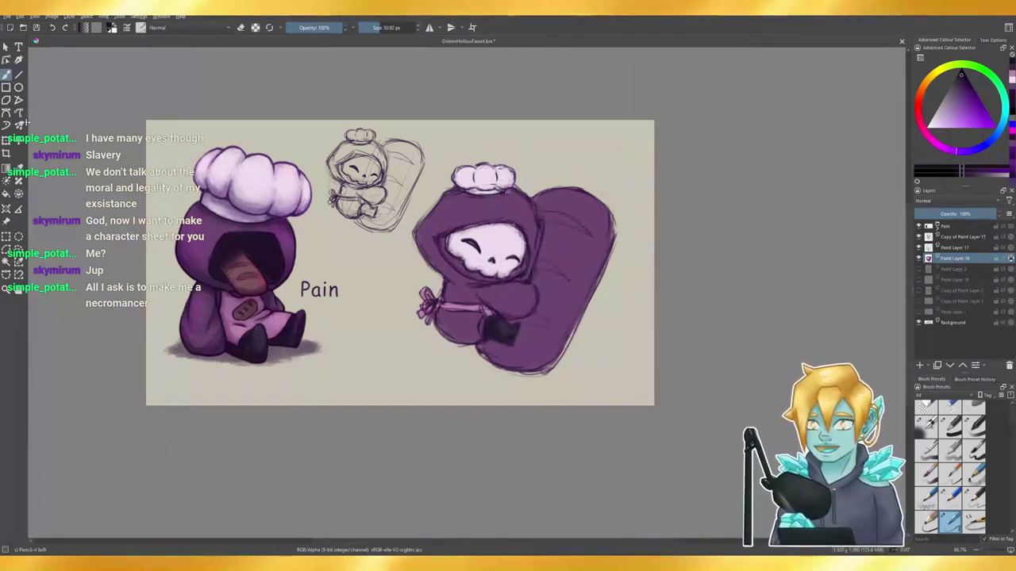
# - Sample the boot's dark colour and paint the shadowed inside of the hood around the skull face
pyautogui.click(19, 168)
pyautogui.click(494, 330)
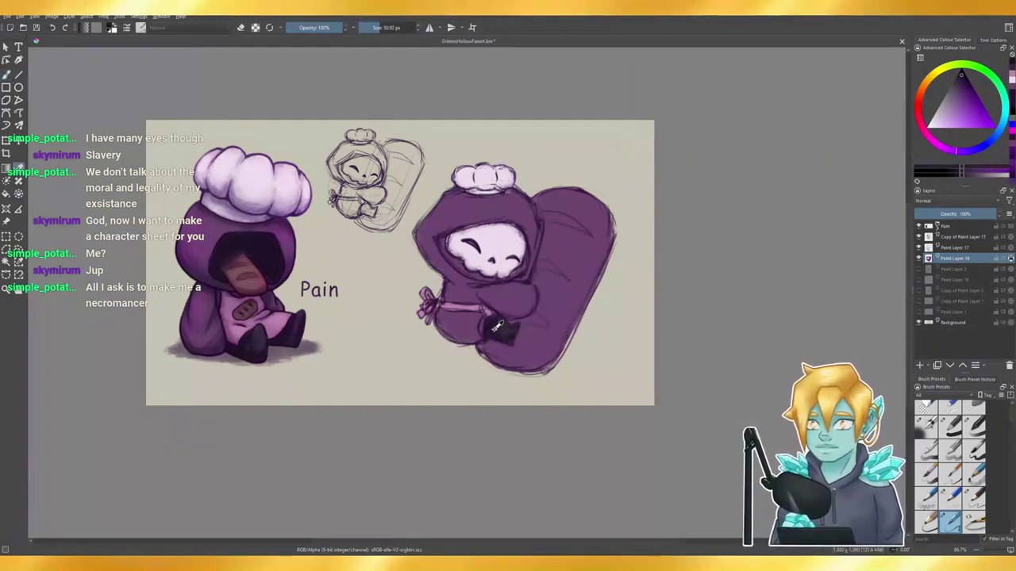
pyautogui.click(7, 75)
pyautogui.click(369, 24)
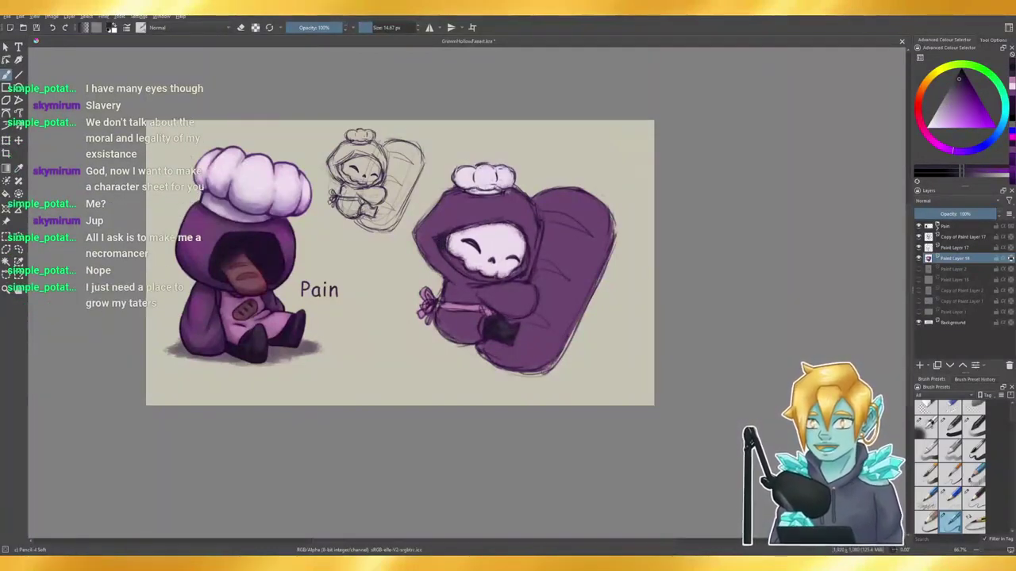
pyautogui.click(374, 25)
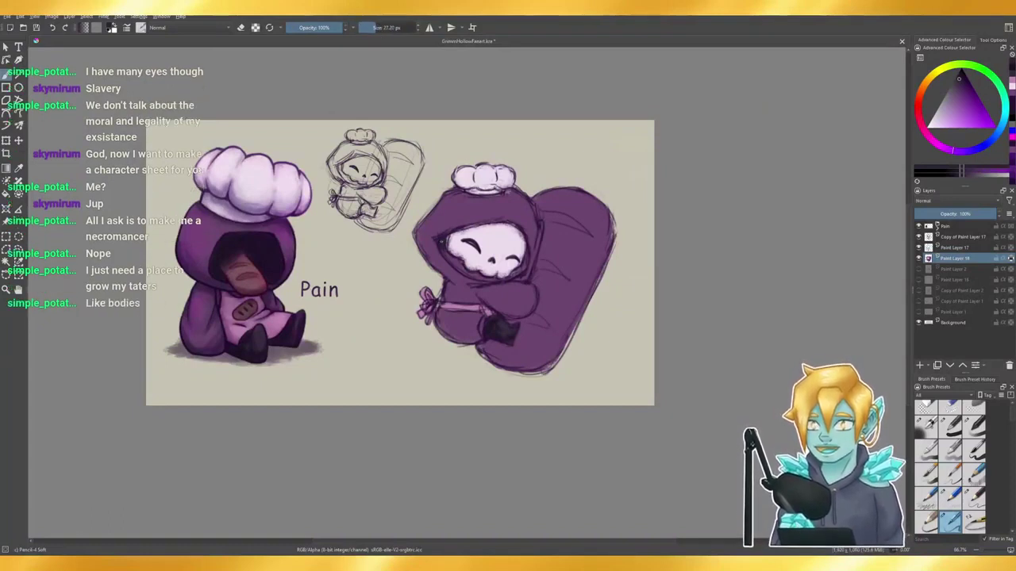
pyautogui.moveTo(446, 249)
pyautogui.mouseDown()
pyautogui.moveTo(483, 277)
pyautogui.moveTo(522, 271)
pyautogui.moveTo(490, 280)
pyautogui.mouseUp()
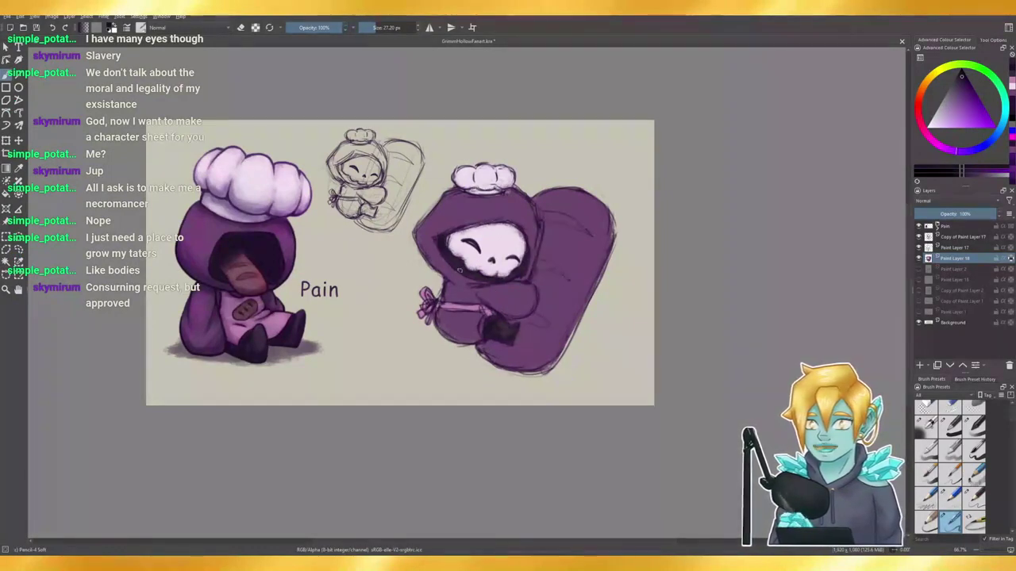
# - Sample the reddish brown from the finished character's face, adjust its shade, and fill the loaf-like block with it
pyautogui.press('p')
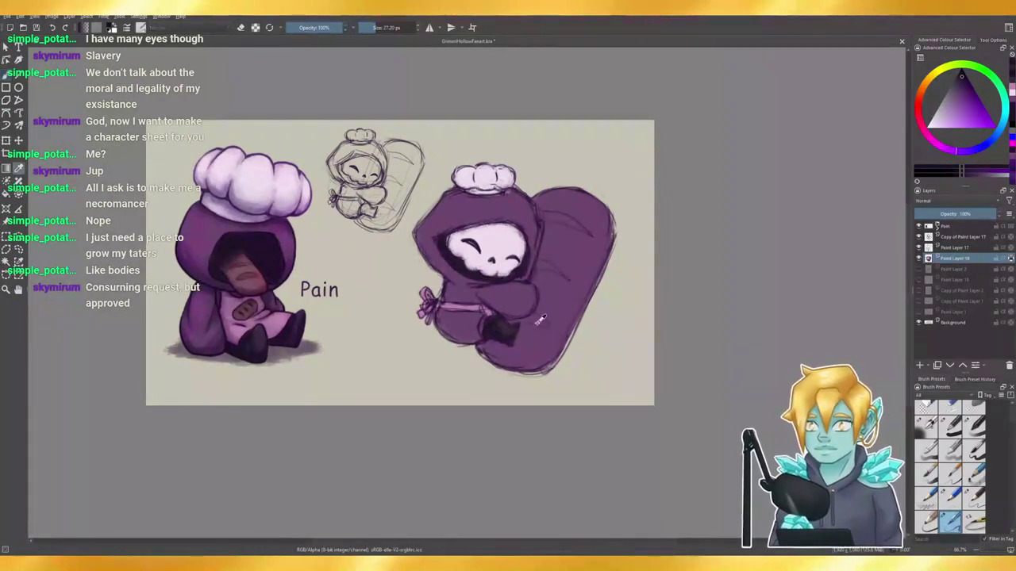
pyautogui.click(254, 282)
pyautogui.press('b')
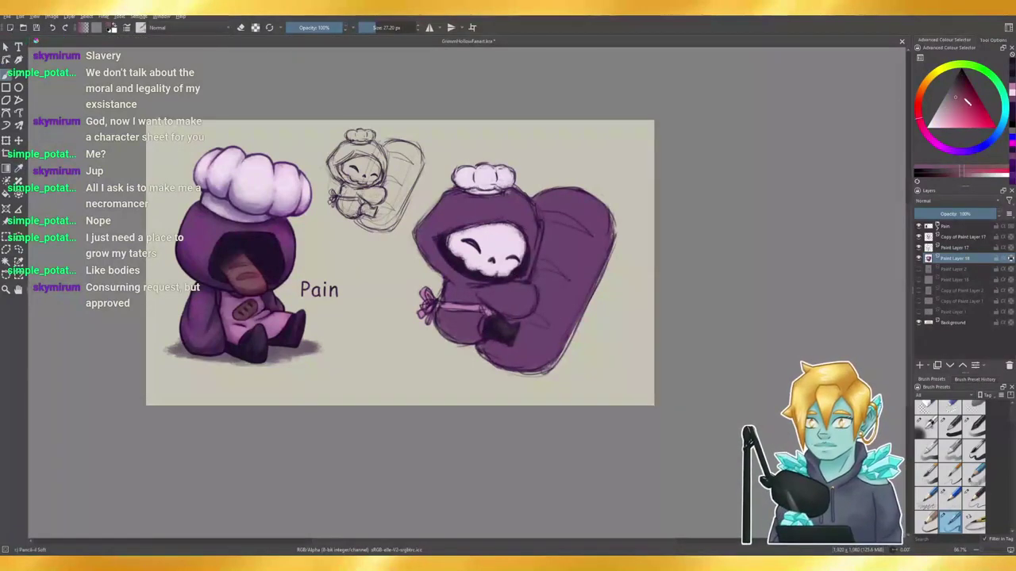
pyautogui.click(955, 103)
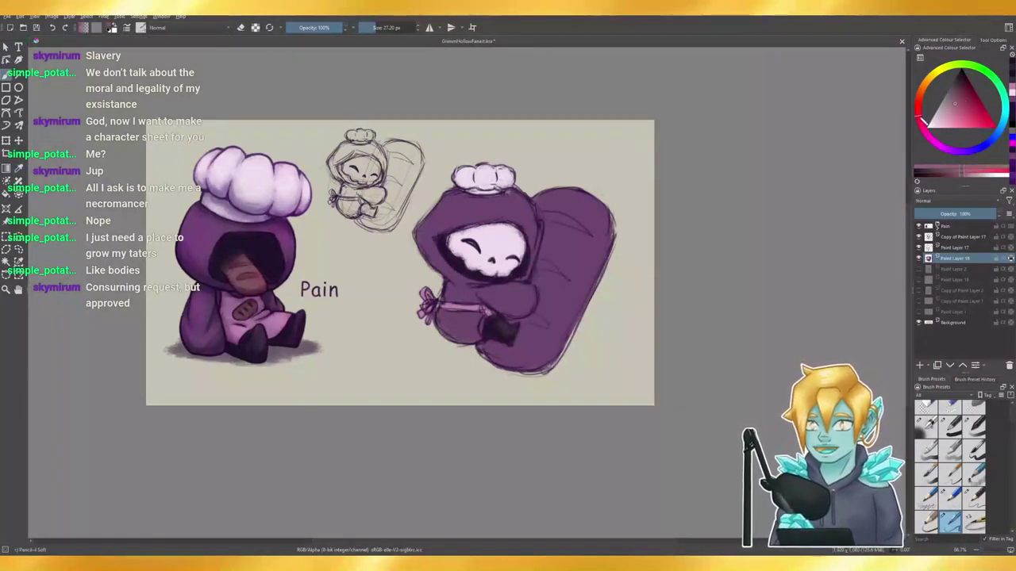
pyautogui.moveTo(566, 203); pyautogui.dragTo(575, 203)
pyautogui.moveTo(573, 205)
pyautogui.mouseDown()
pyautogui.moveTo(550, 197)
pyautogui.moveTo(603, 317)
pyautogui.moveTo(547, 262)
pyautogui.moveTo(540, 365)
pyautogui.moveTo(492, 349)
pyautogui.mouseUp()
pyautogui.moveTo(540, 310); pyautogui.dragTo(524, 327)
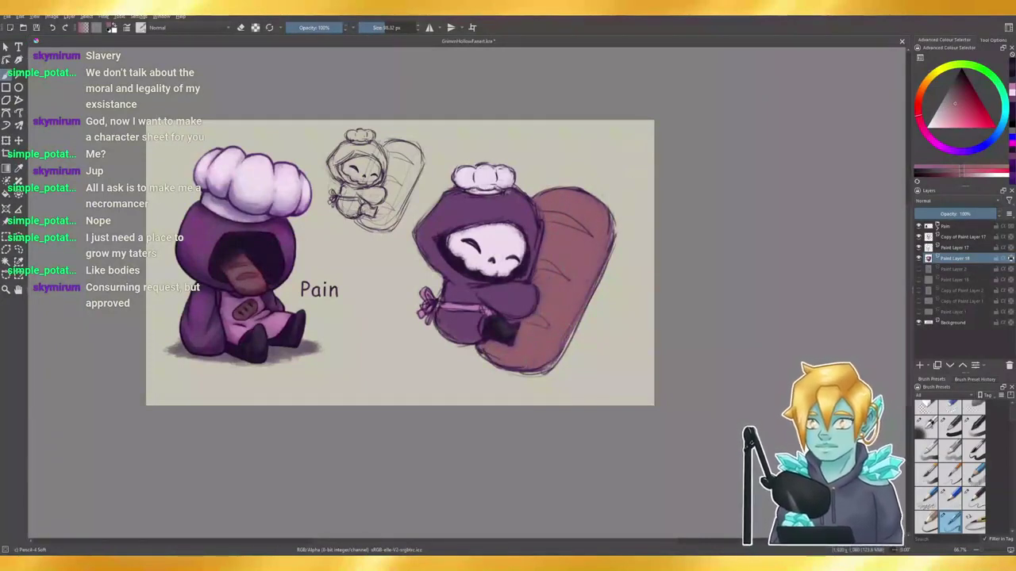
# - Choose a lighter reddish tone and brush soft highlights down the middle of the loaf with a larger brush
pyautogui.click(953, 109)
pyautogui.moveTo(549, 200)
pyautogui.mouseDown()
pyautogui.moveTo(587, 254)
pyautogui.moveTo(555, 296)
pyautogui.mouseUp()
pyautogui.hotkey('ctrl', 'z')
pyautogui.moveTo(551, 228); pyautogui.dragTo(568, 261)
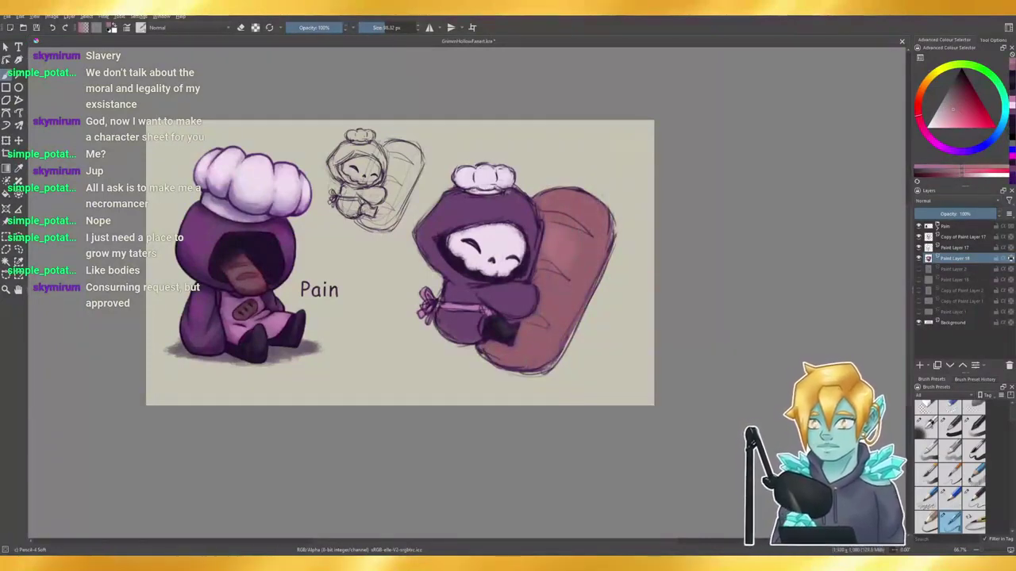
pyautogui.hotkey('ctrl', 'z')
pyautogui.moveTo(554, 227); pyautogui.dragTo(547, 227)
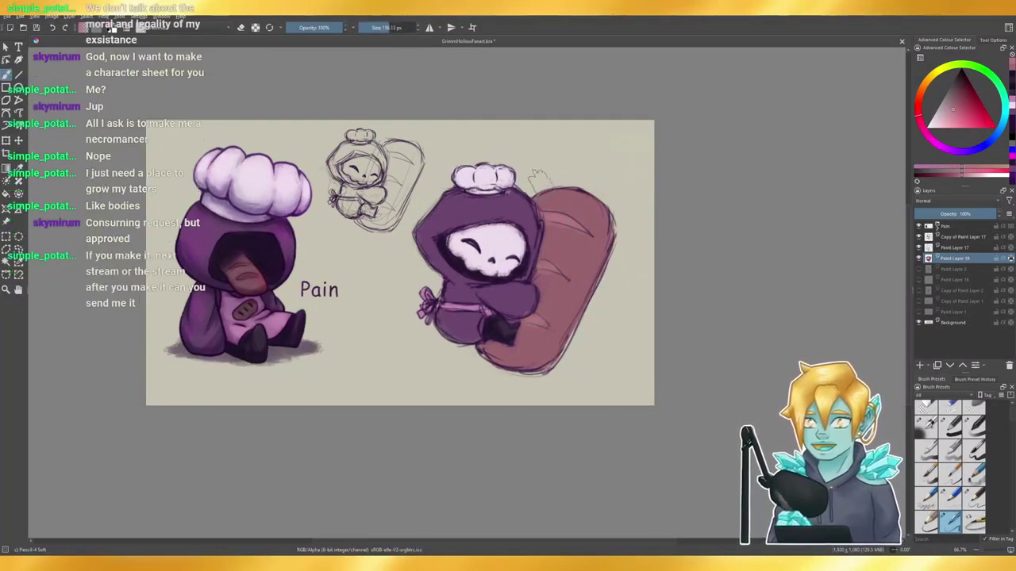
pyautogui.moveTo(549, 283)
pyautogui.mouseDown()
pyautogui.moveTo(531, 309)
pyautogui.moveTo(549, 322)
pyautogui.mouseUp()
pyautogui.moveTo(541, 335); pyautogui.dragTo(530, 352)
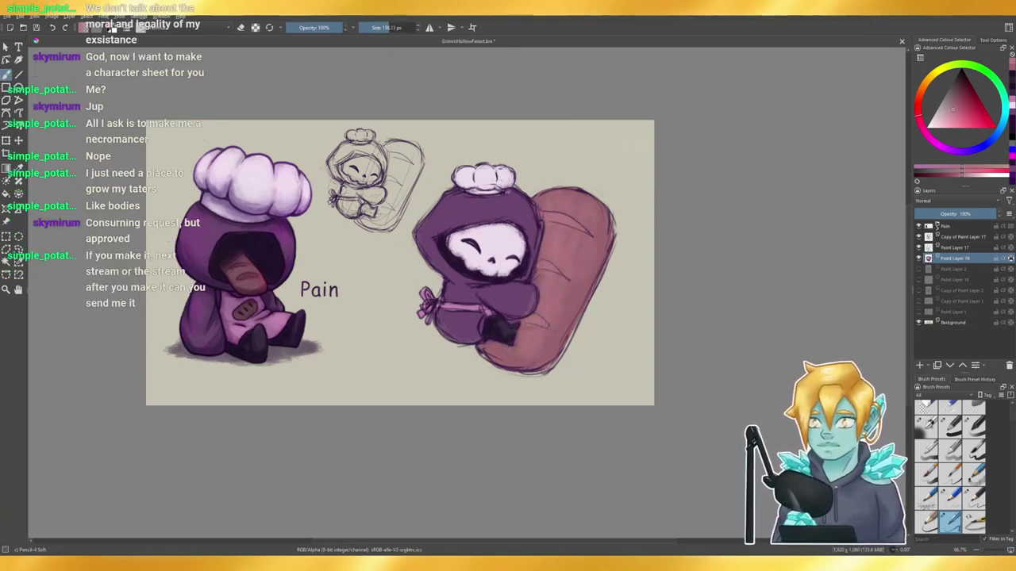
# - Pick a lighter pinkish tone and paint the diagonal score marks on the loaf with a smaller brush
pyautogui.click(953, 116)
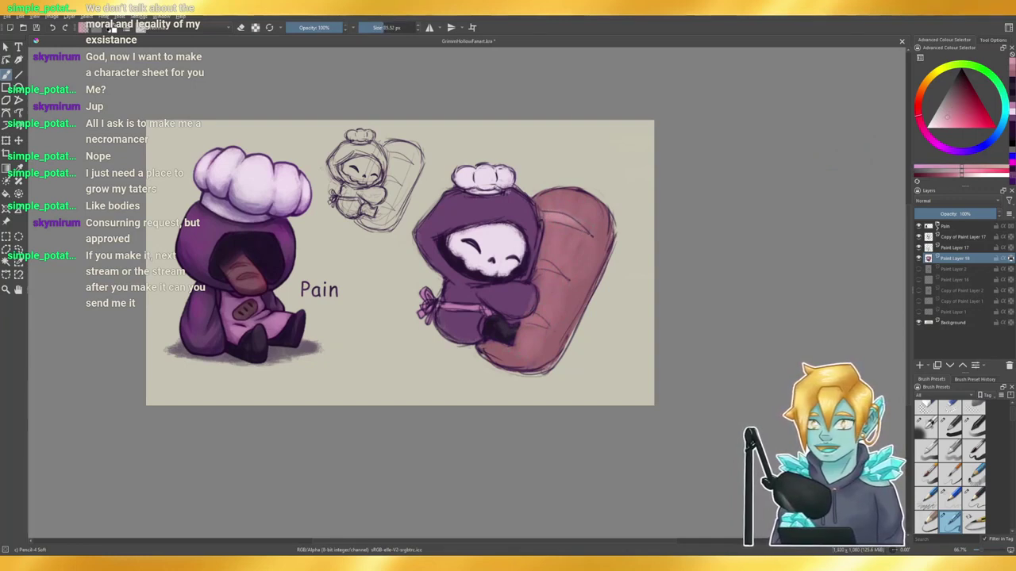
pyautogui.click(373, 27)
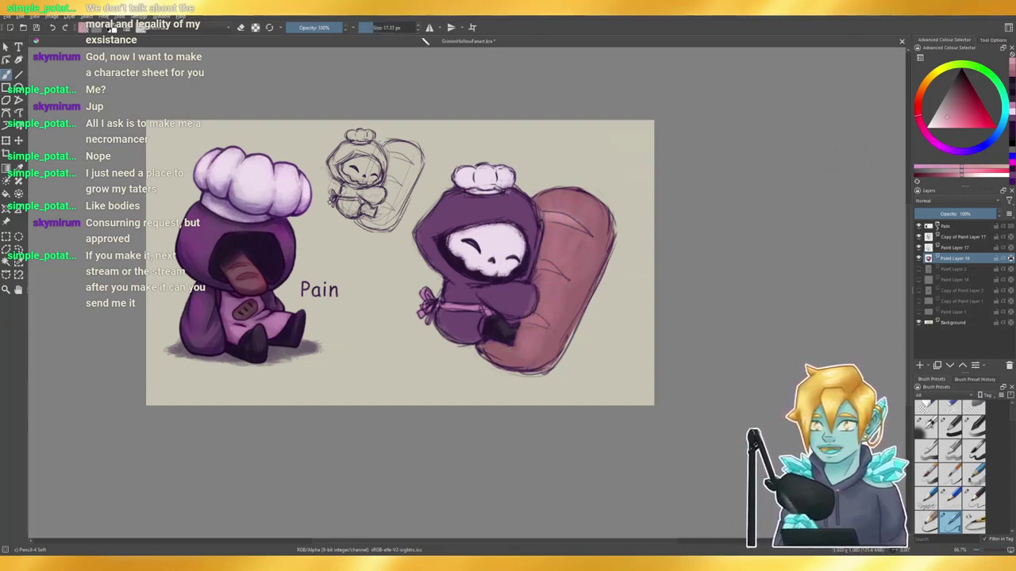
pyautogui.click(378, 28)
pyautogui.moveTo(375, 28); pyautogui.dragTo(389, 28)
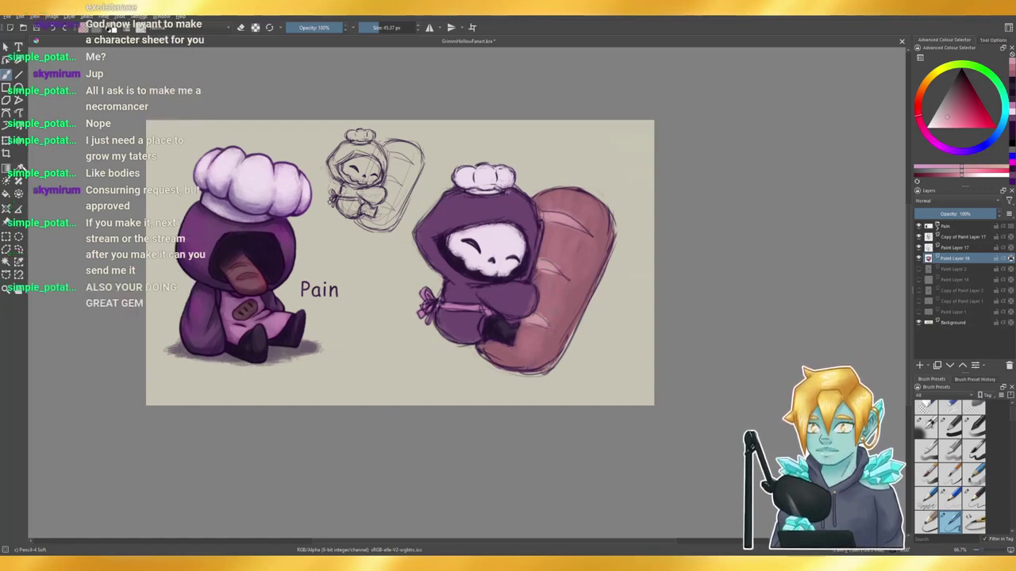
# - Sample the second character's hood purple, adjust its shade slightly, and brush soft tone over the hood with a much larger brush
pyautogui.click(20, 169)
pyautogui.click(462, 209)
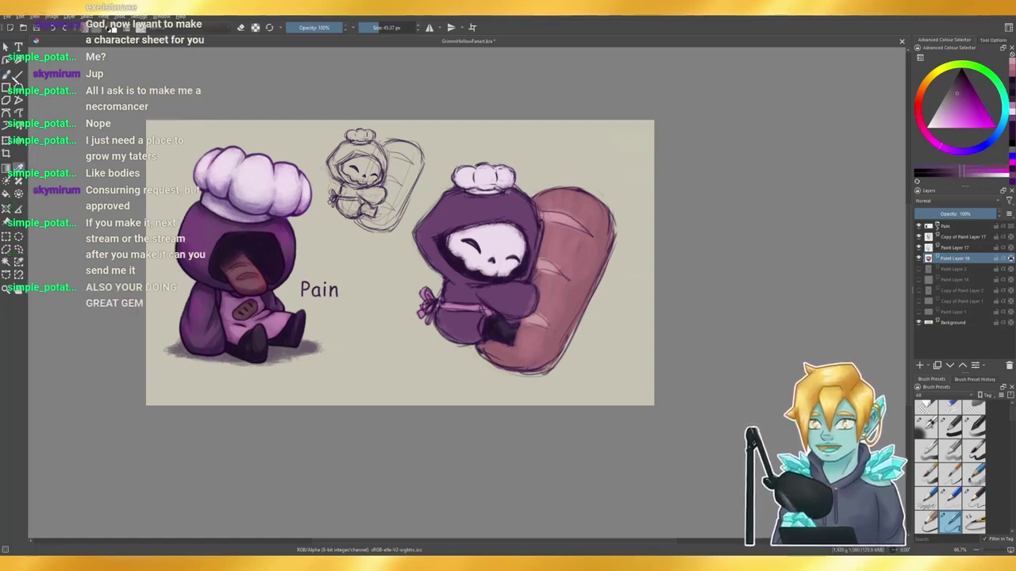
pyautogui.press('b')
pyautogui.moveTo(962, 98); pyautogui.dragTo(958, 98)
pyautogui.click(391, 27)
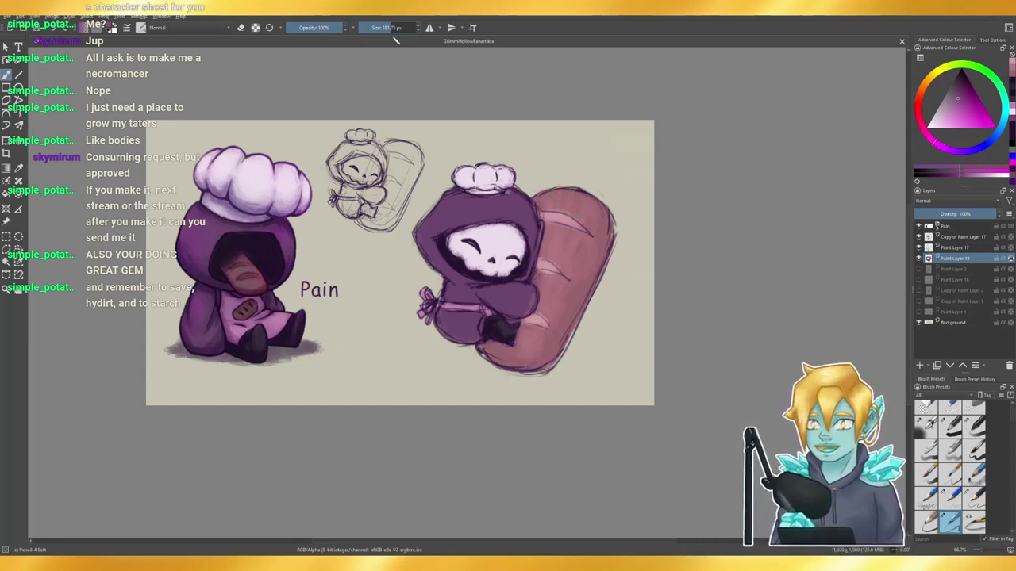
# - Sample a darker reddish tone from the loaf and shade its edge beside the hood and arm with a smaller brush
pyautogui.click(380, 28)
pyautogui.click(21, 168)
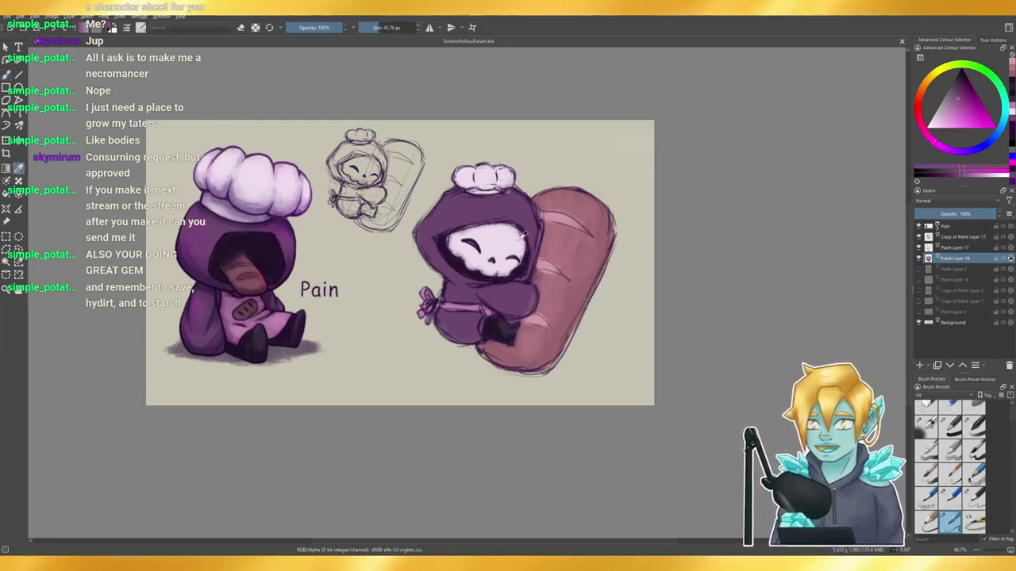
pyautogui.click(538, 278)
pyautogui.click(6, 75)
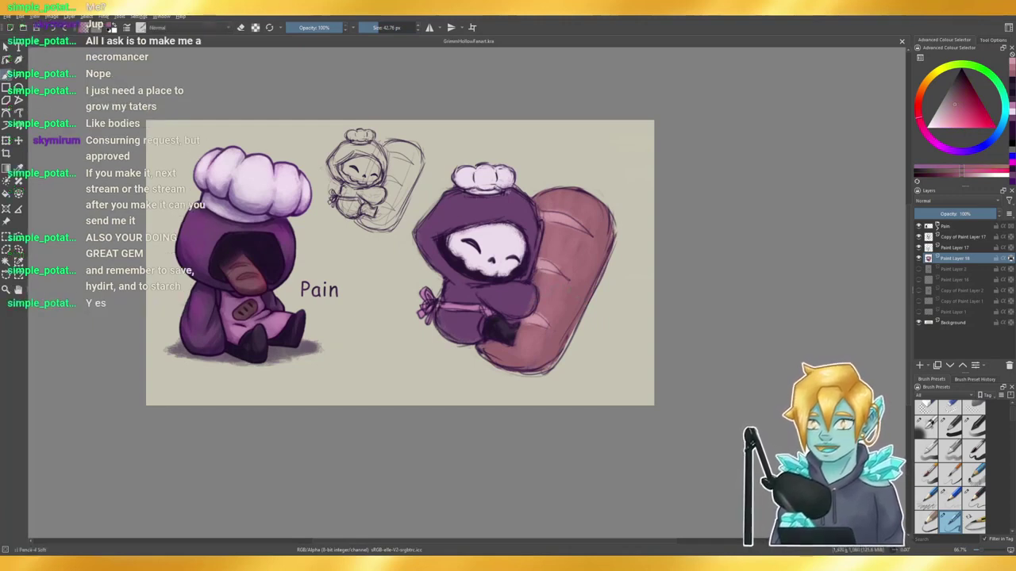
pyautogui.moveTo(527, 229); pyautogui.dragTo(532, 235)
pyautogui.moveTo(541, 271); pyautogui.dragTo(554, 271)
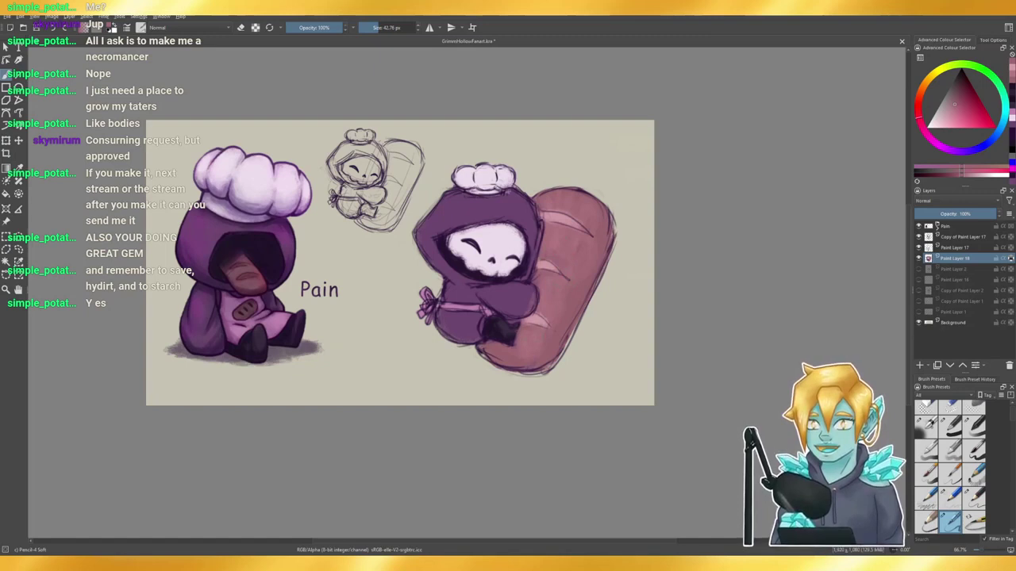
# - Sample the robe's purple, choose a lighter shade, and brush highlights on the second character's hood, arm and body
pyautogui.keyDown('ctrl'); pyautogui.click(477, 295); pyautogui.keyUp('ctrl')
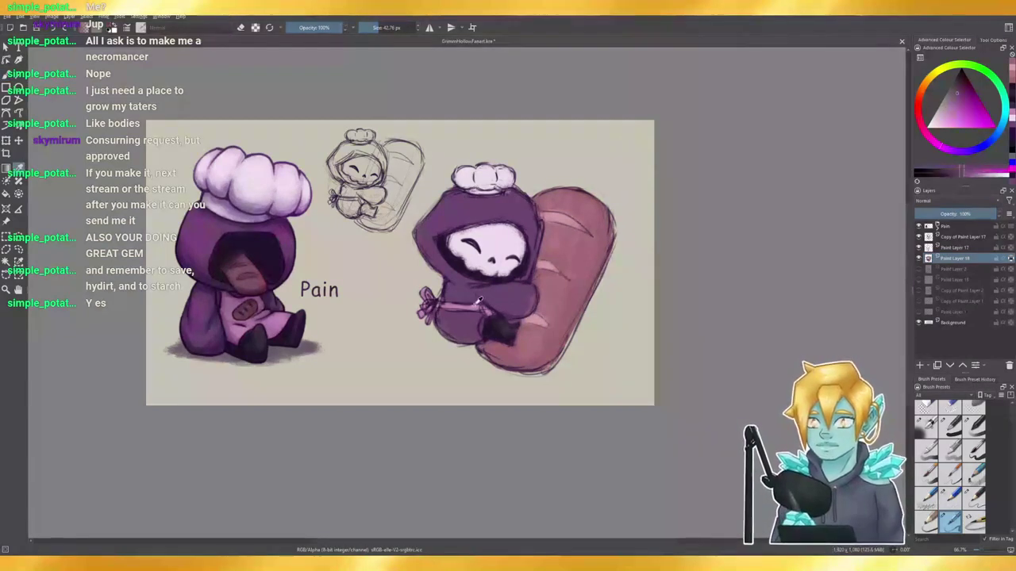
pyautogui.keyDown('ctrl'); pyautogui.click(467, 306); pyautogui.keyUp('ctrl')
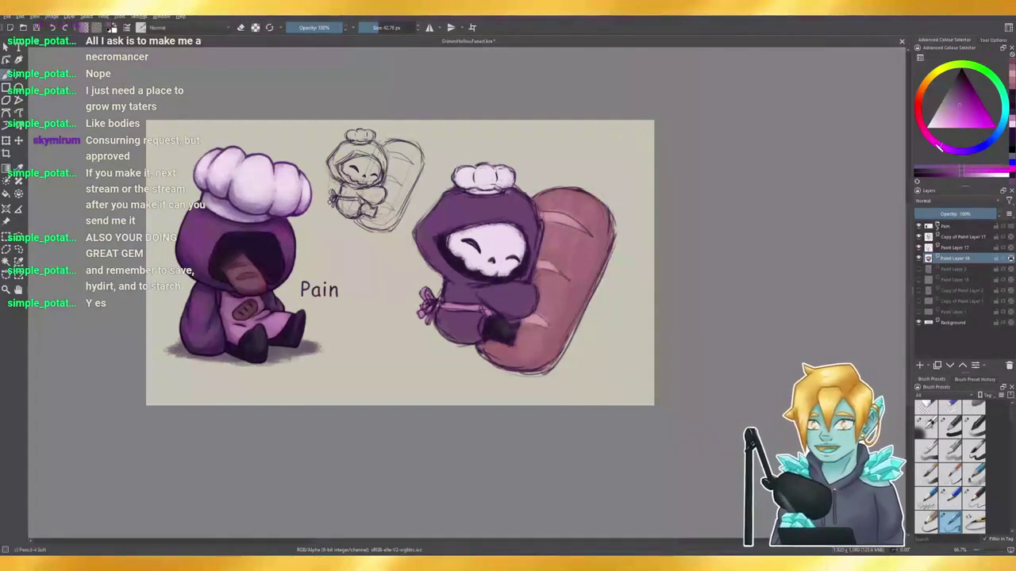
pyautogui.click(388, 28)
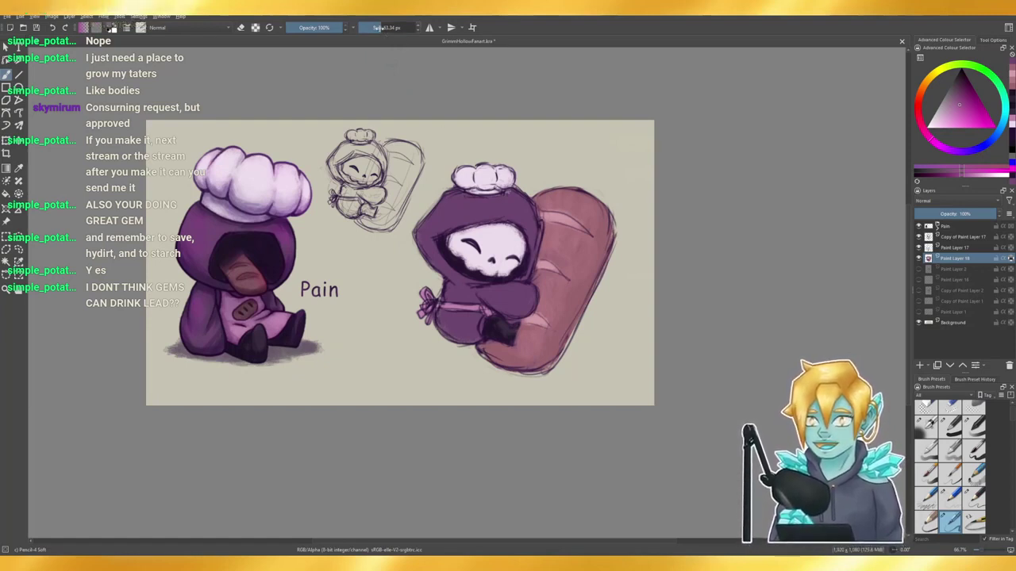
pyautogui.moveTo(380, 28); pyautogui.dragTo(382, 29)
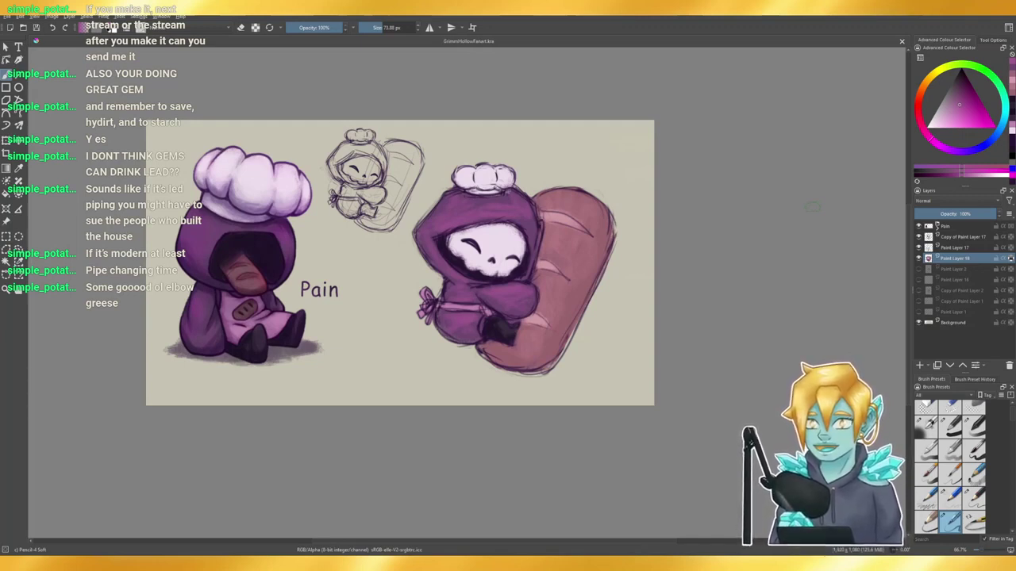
# - Group Paint Layer 18, Paint Layer 17 and Copy of Paint Layer 17, and move the group slightly right and down
pyautogui.click(965, 229)
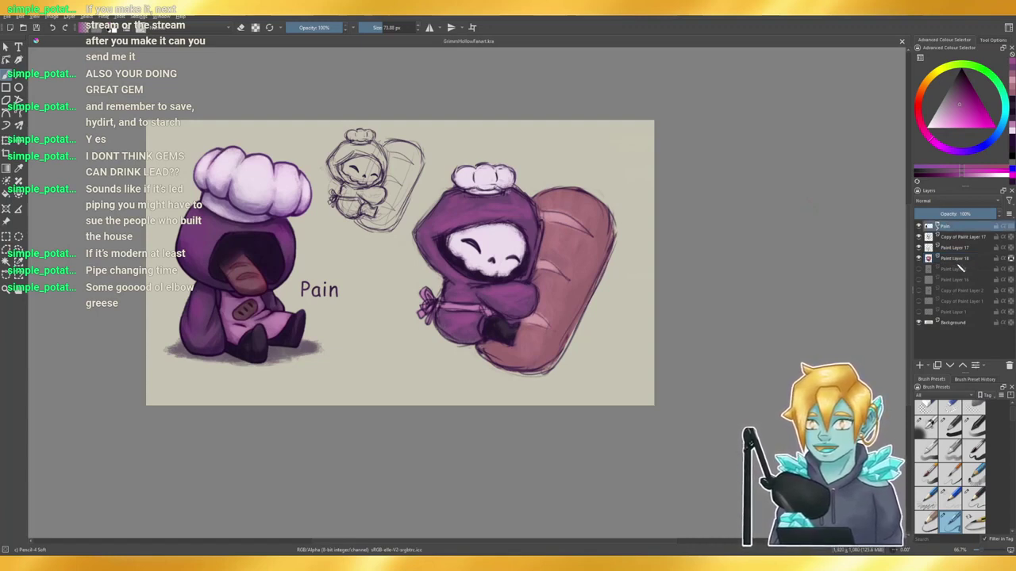
pyautogui.click(960, 259)
pyautogui.keyDown('shift'); pyautogui.click(957, 238); pyautogui.keyUp('shift')
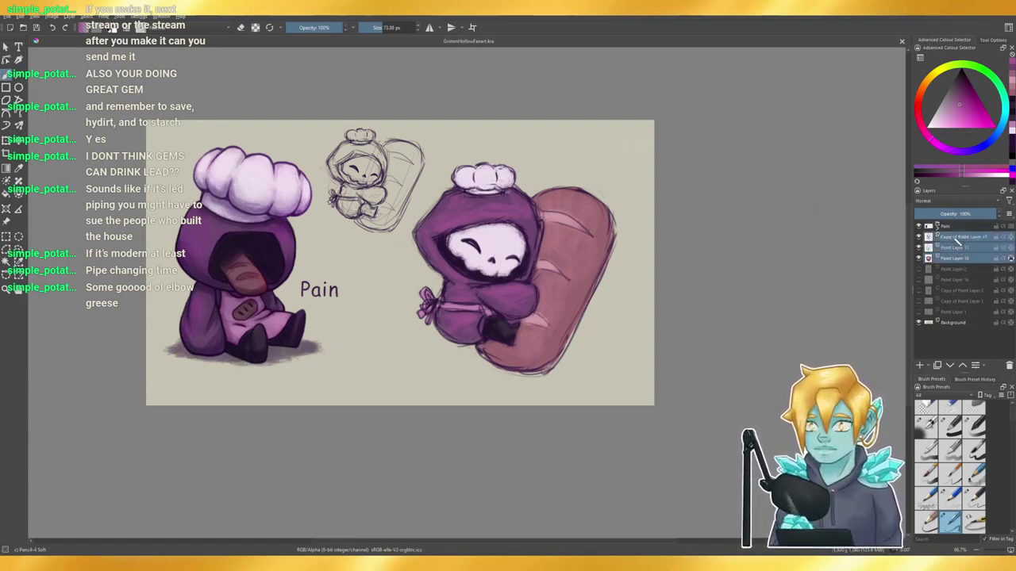
pyautogui.hotkey('ctrl', 'e')
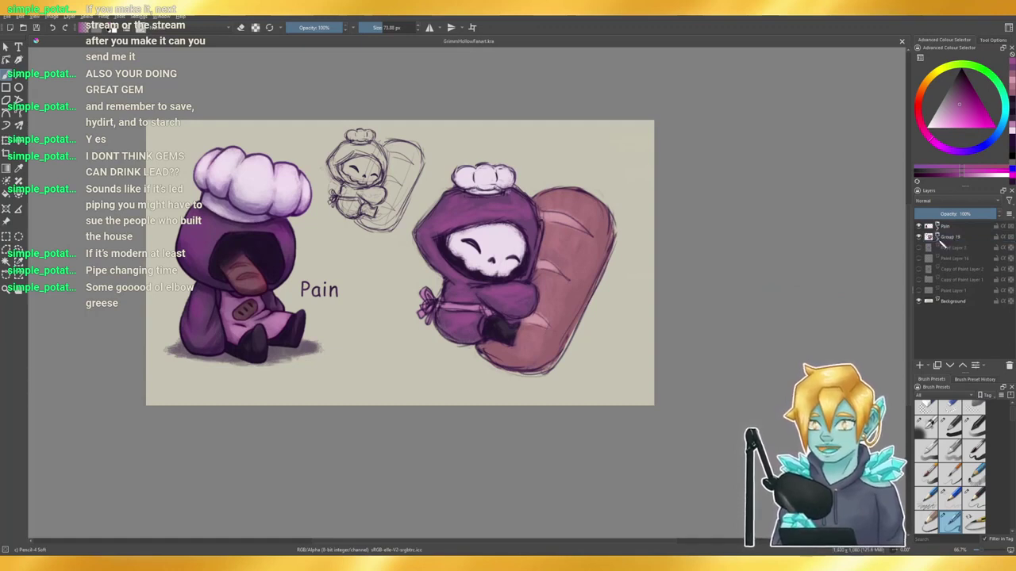
pyautogui.hotkey('ctrl', 't')
pyautogui.moveTo(526, 270); pyautogui.dragTo(541, 278)
# - Move the Pain group with the finished character and its caption slightly right and down
pyautogui.click(948, 227)
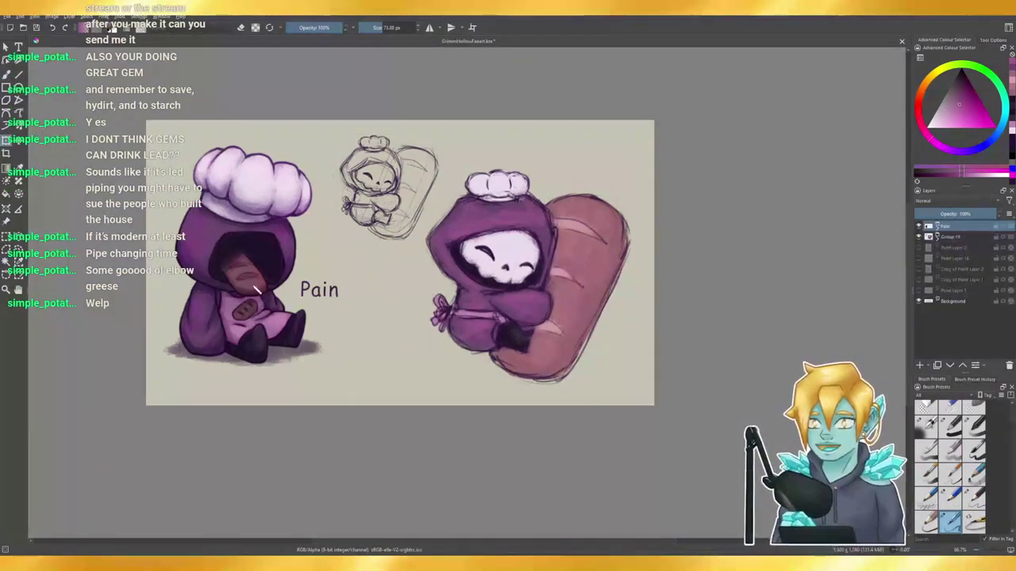
pyautogui.click(264, 286)
pyautogui.moveTo(274, 299); pyautogui.dragTo(283, 302)
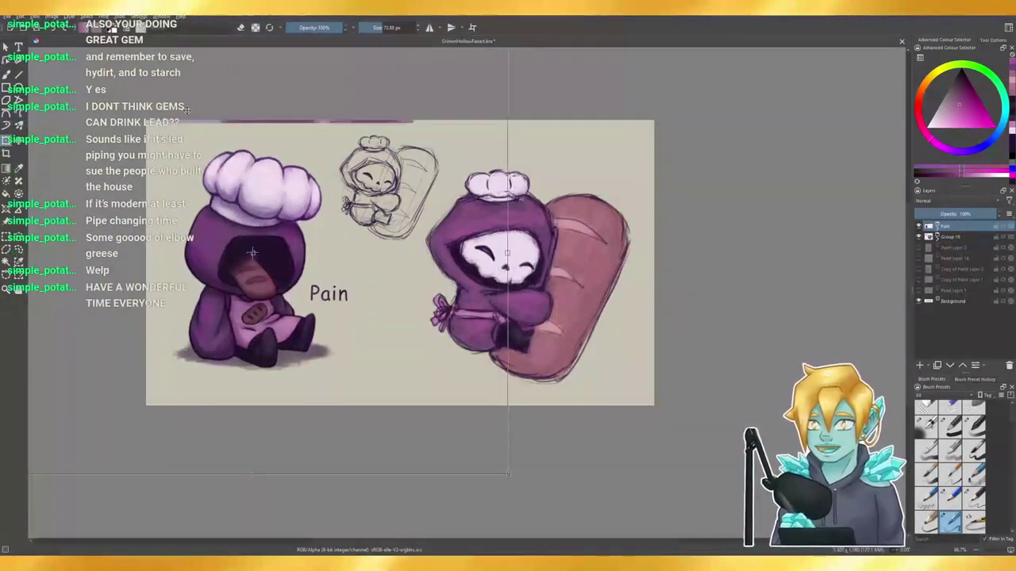
pyautogui.press('Return')
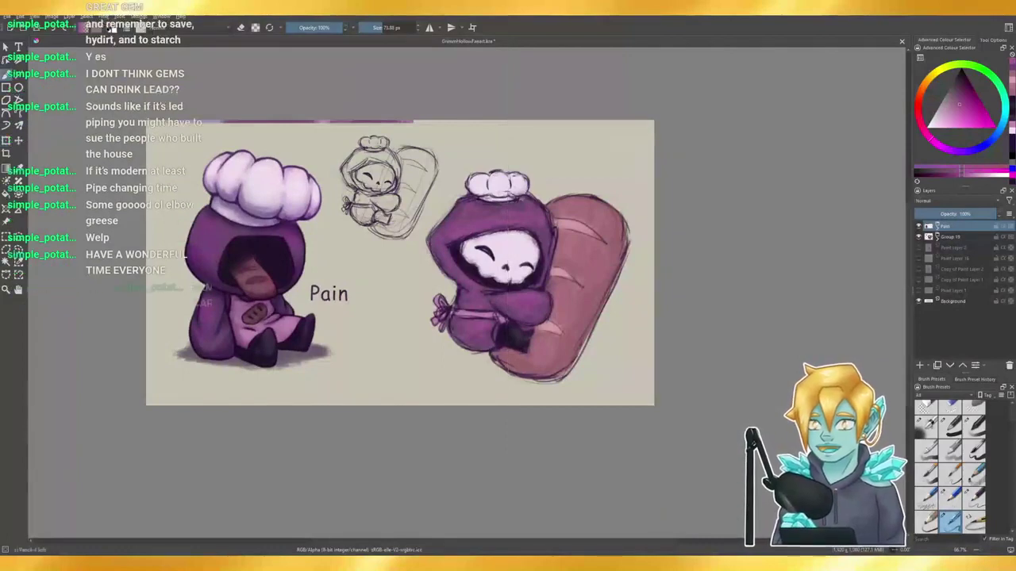
# - On Paint Layer 4 inside the Pain group, erase the stray purple strip along the canvas's upper edge with the Basic-1 brush
pyautogui.click(937, 227)
pyautogui.scroll(-2, 971, 335)
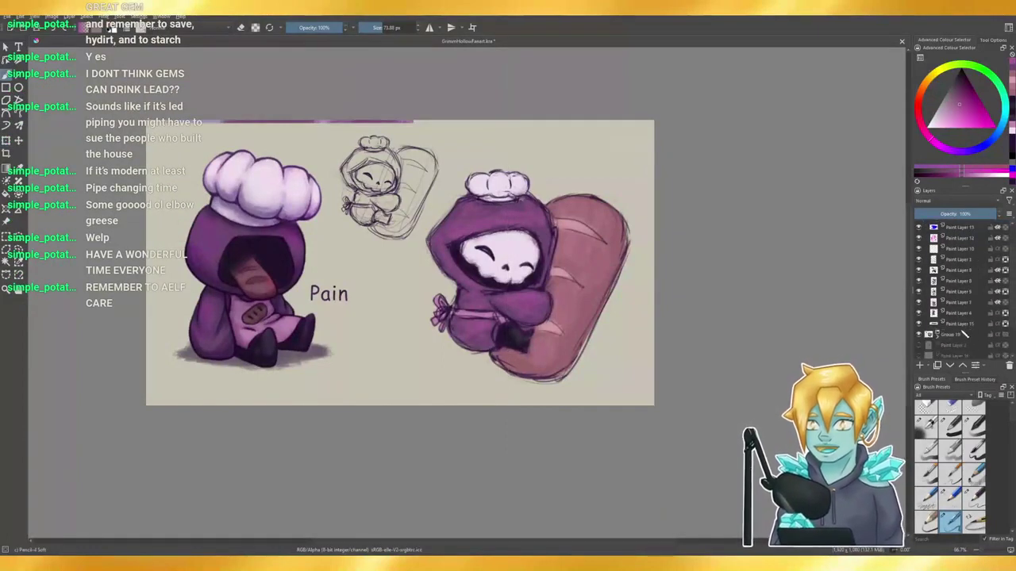
pyautogui.click(947, 335)
pyautogui.click(954, 323)
pyautogui.click(958, 314)
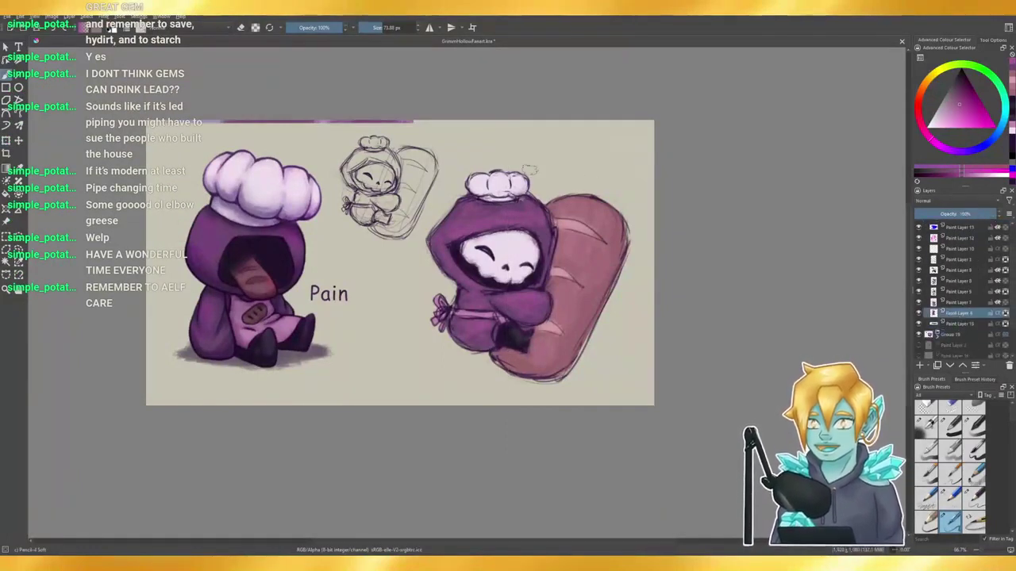
pyautogui.moveTo(391, 29); pyautogui.dragTo(397, 29)
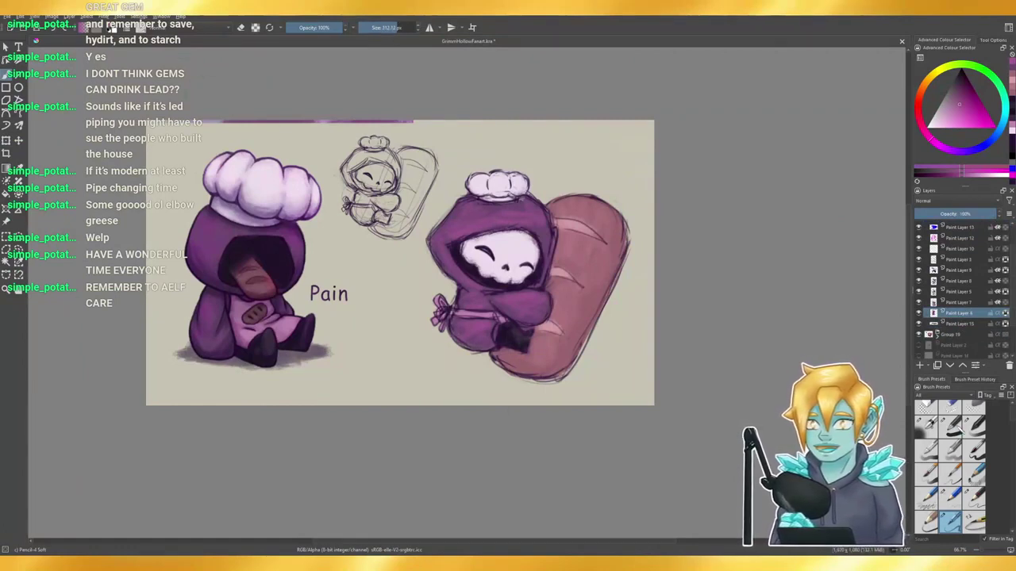
pyautogui.click(956, 428)
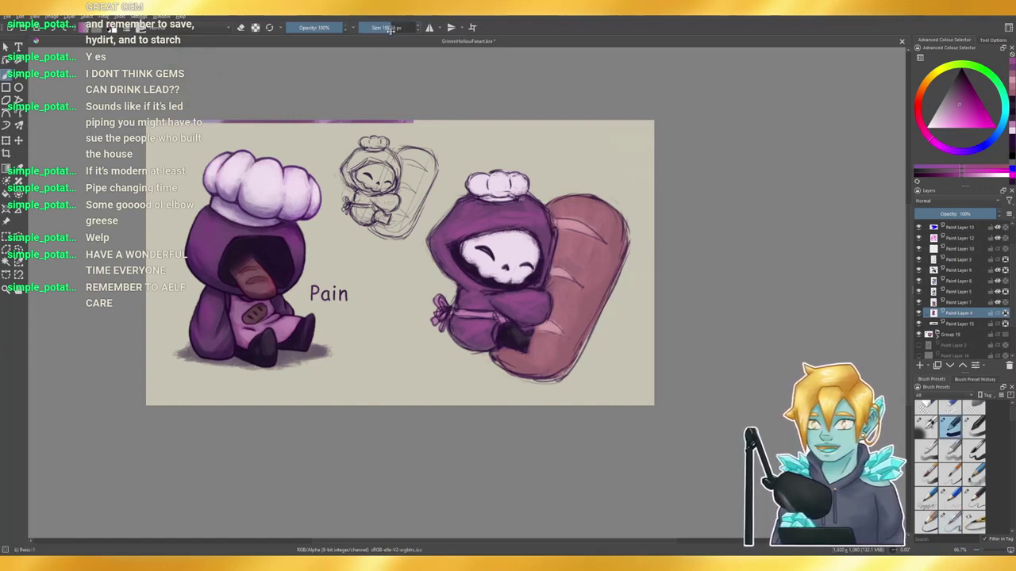
pyautogui.press('e')
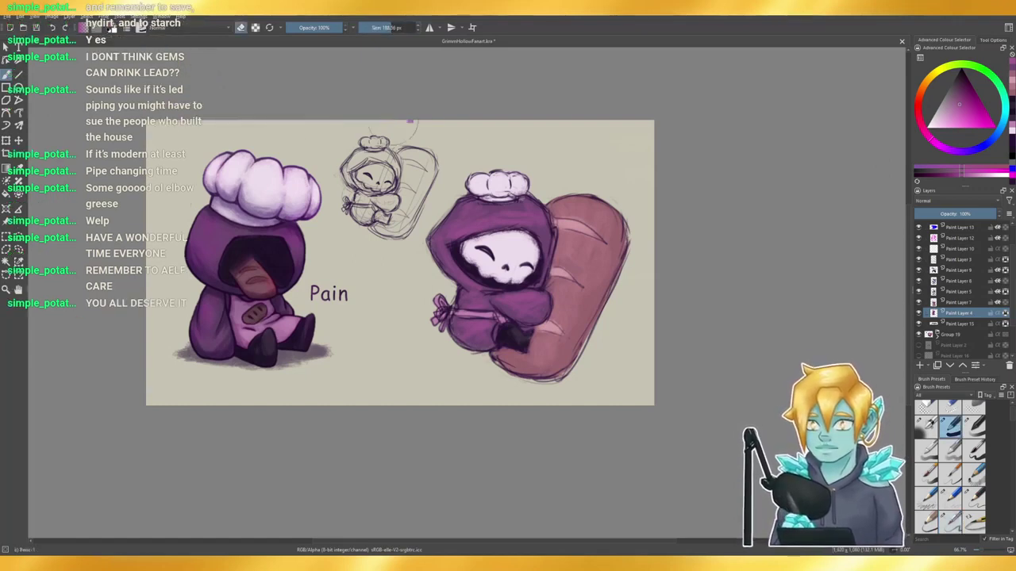